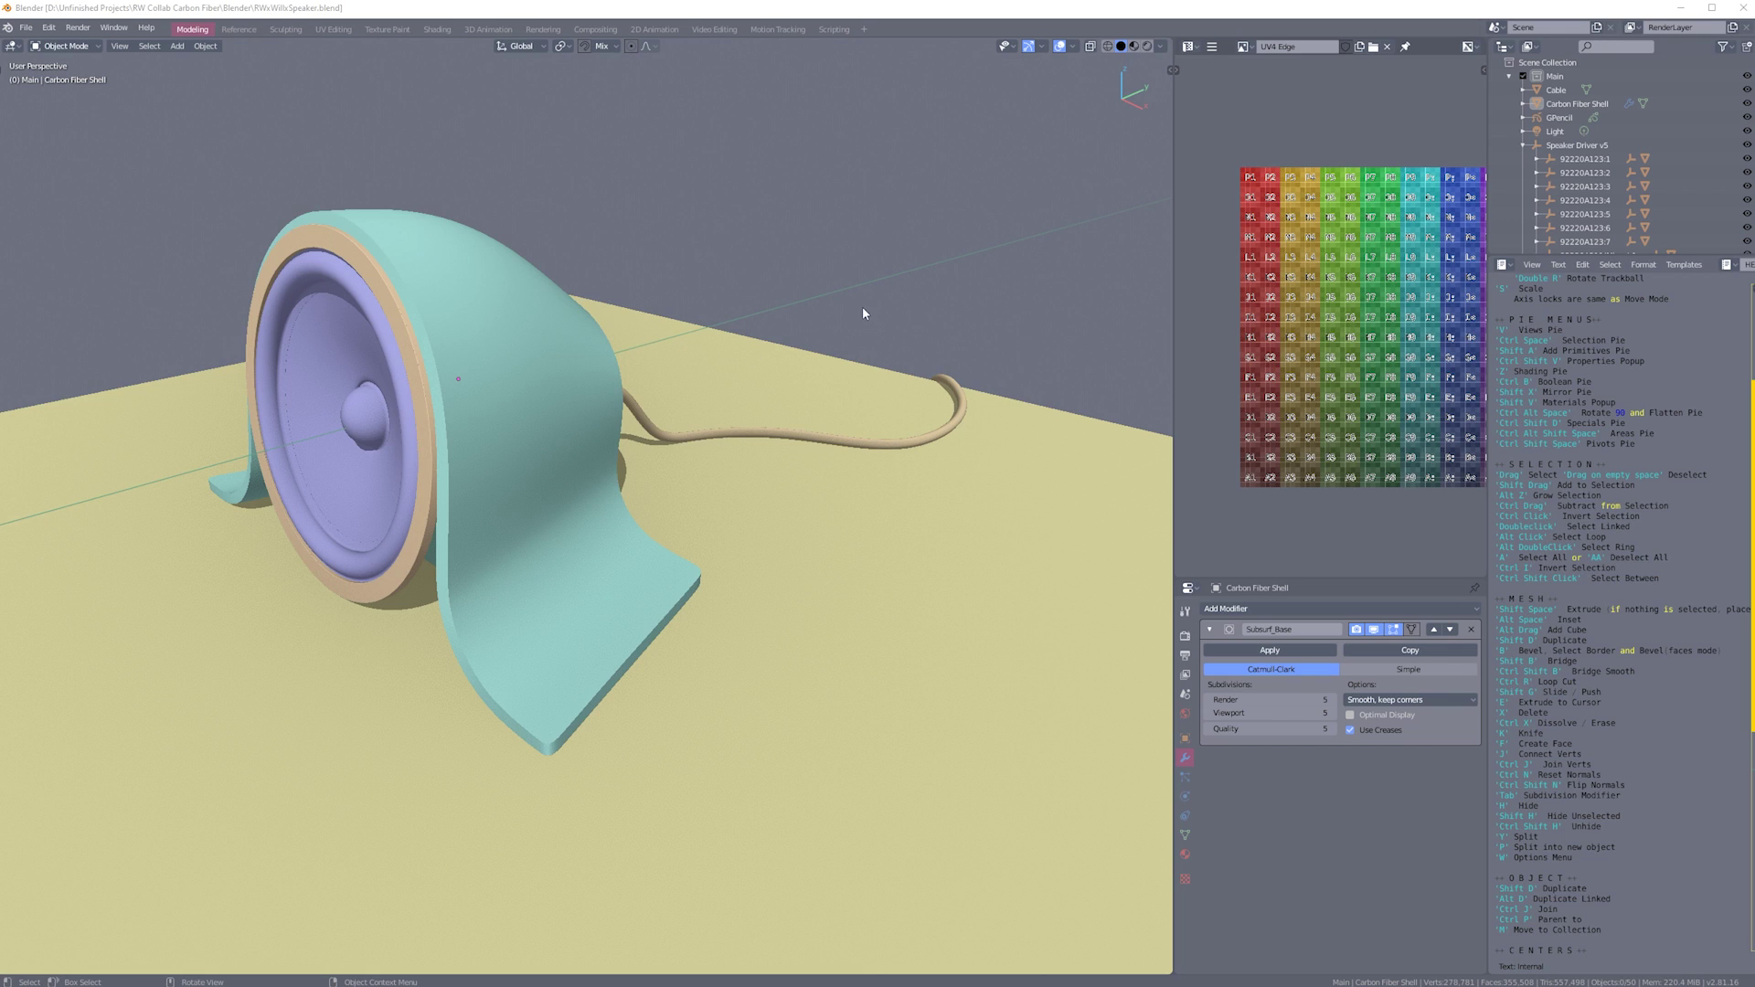
- Switch the Blender viewport to Material Preview shading and orbit round to face the speaker's front
middle_drag(863, 312, 408, 318)
key(z)
click(392, 234)
mouse_move(392, 234)
middle_down()
mouse_move(601, 236)
mouse_move(540, 228)
mouse_move(678, 260)
mouse_move(517, 321)
mouse_move(822, 299)
mouse_move(540, 372)
middle_up()
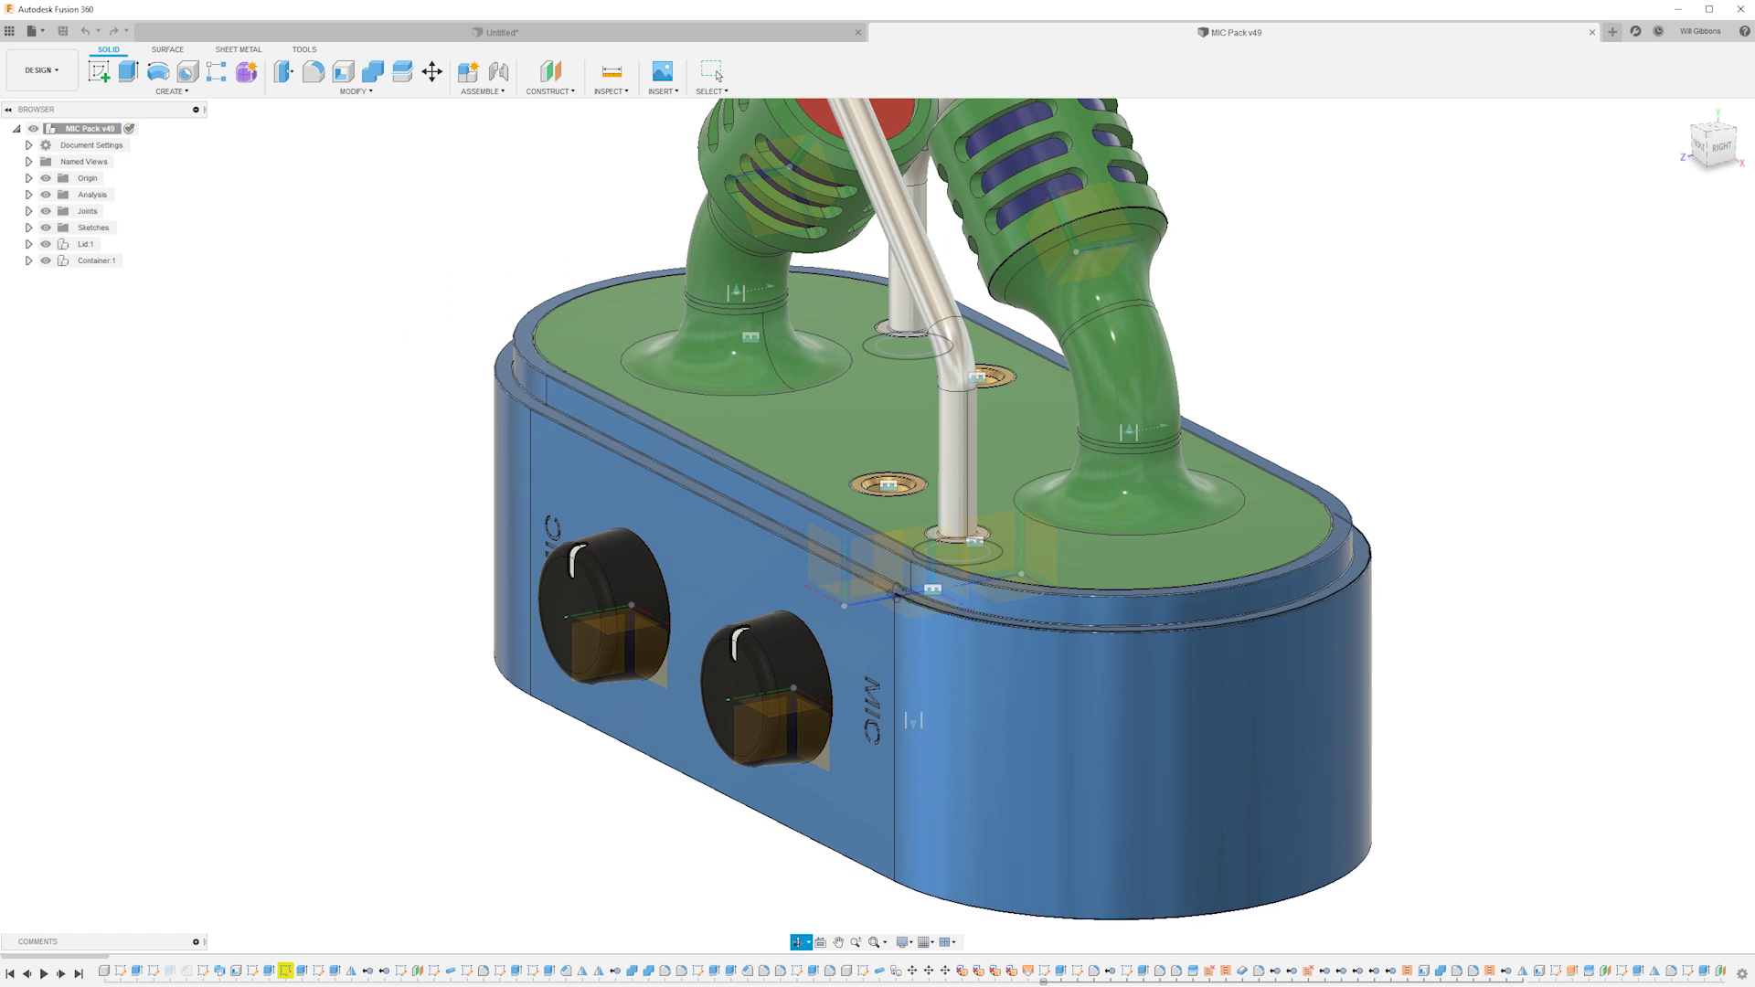
- Zoom and pan onto the MIC Pack top, then orbit the zebra-striped surface round to its back
scroll(825, 603, up, 3)
middle_drag(826, 602, 951, 459)
scroll(934, 558, down, 3)
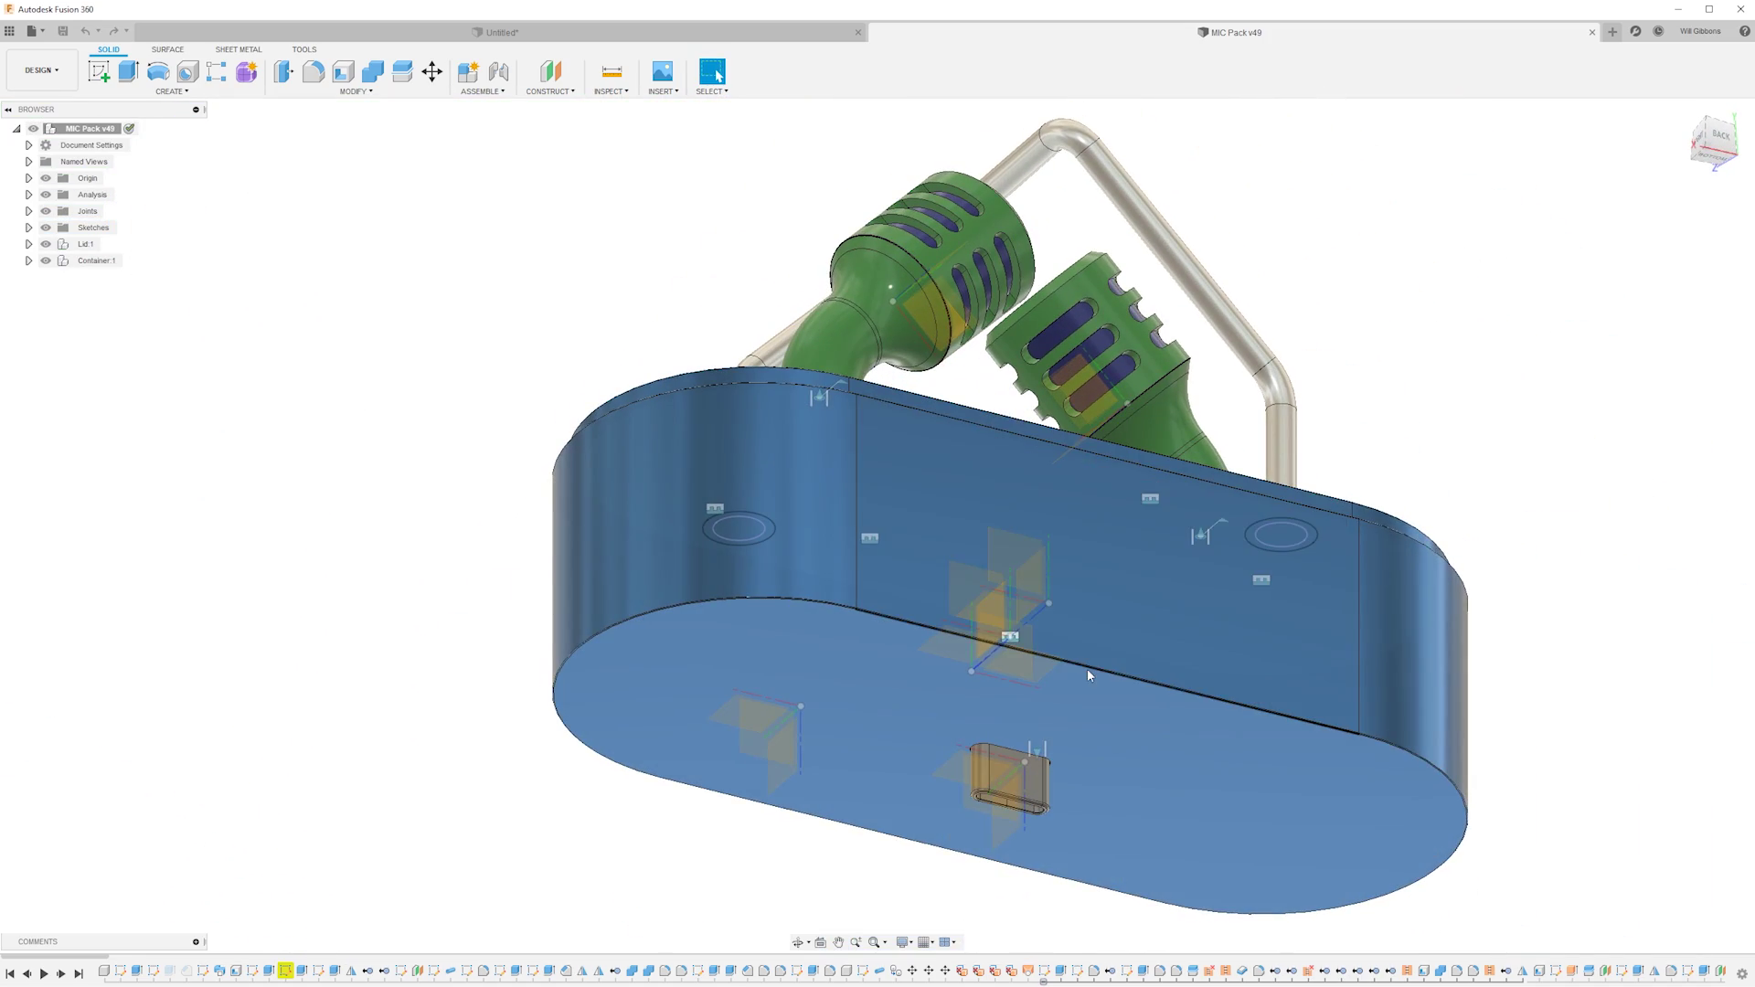
key(p)
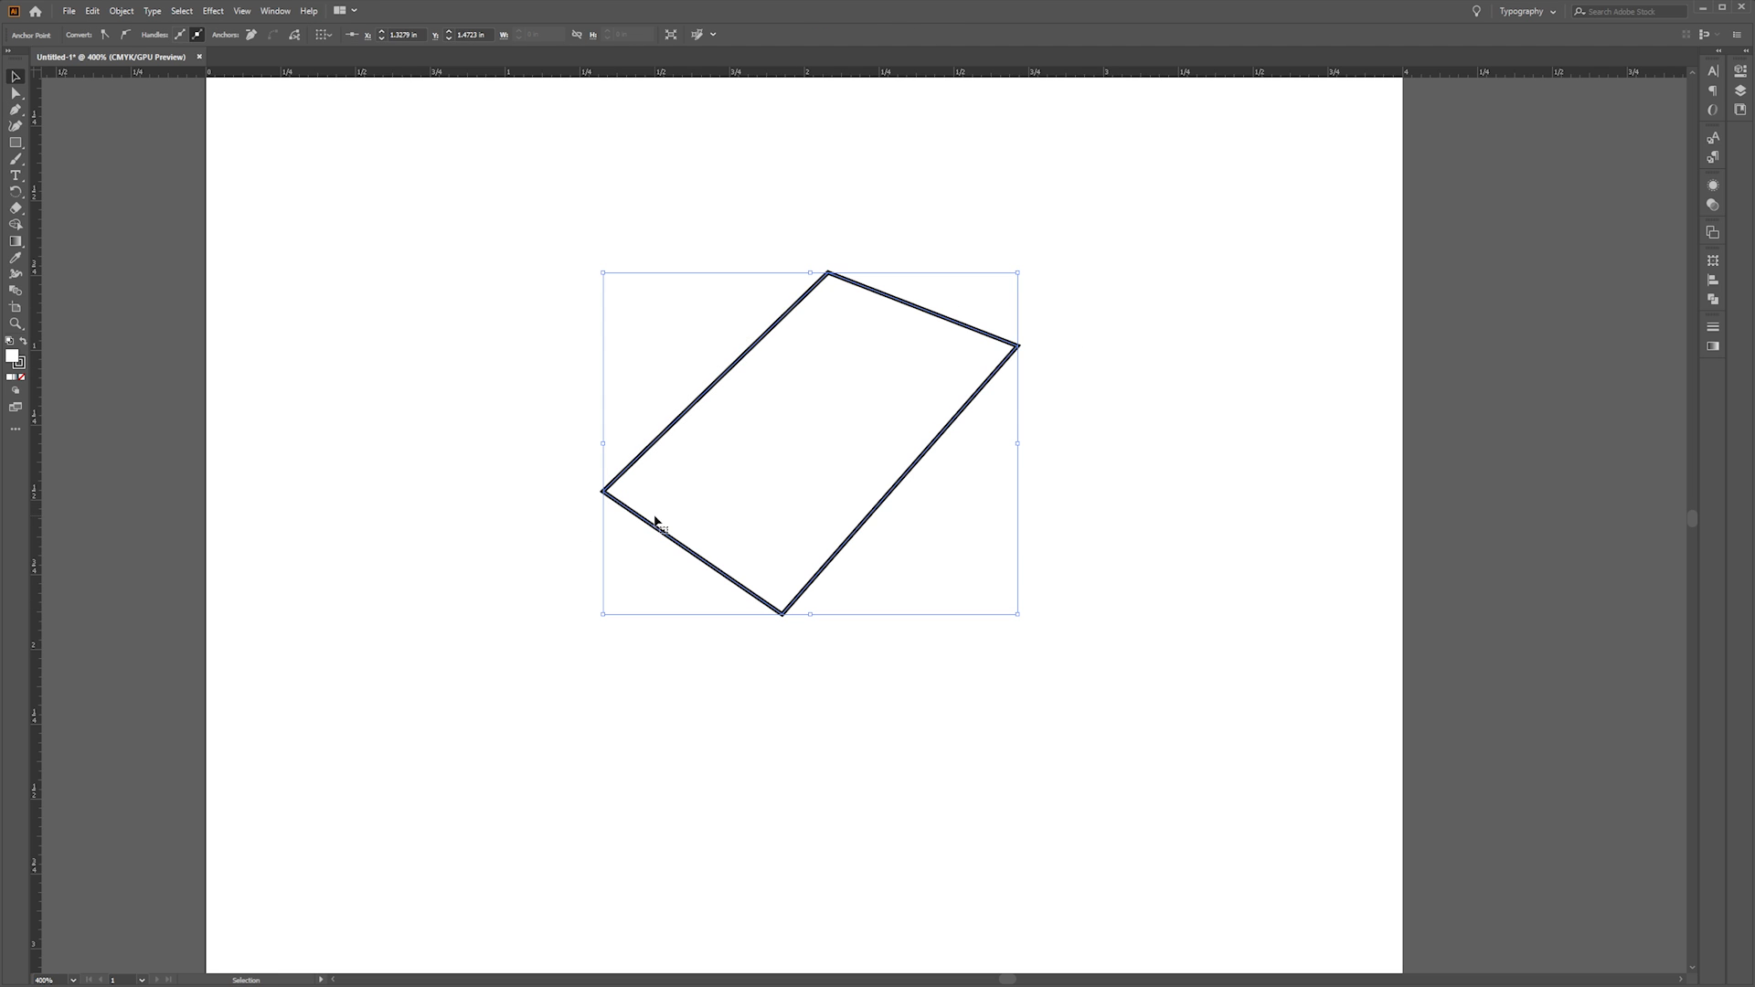
click(23, 343)
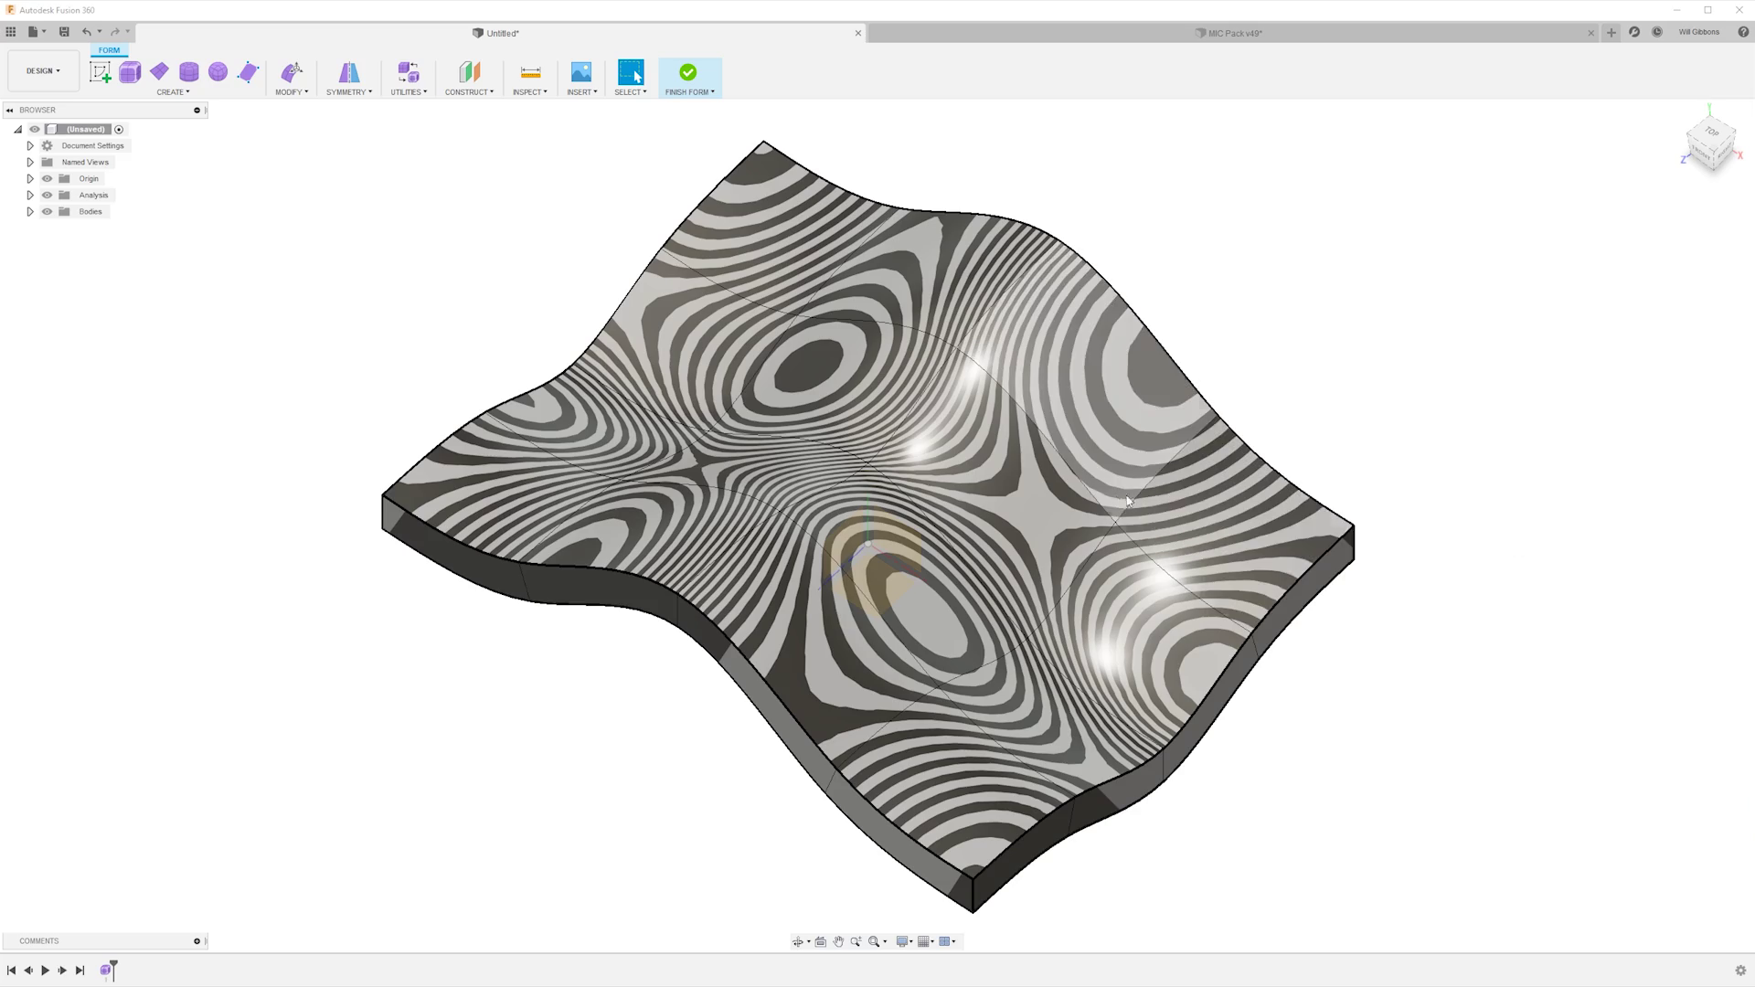
scroll(1087, 450, up, 3)
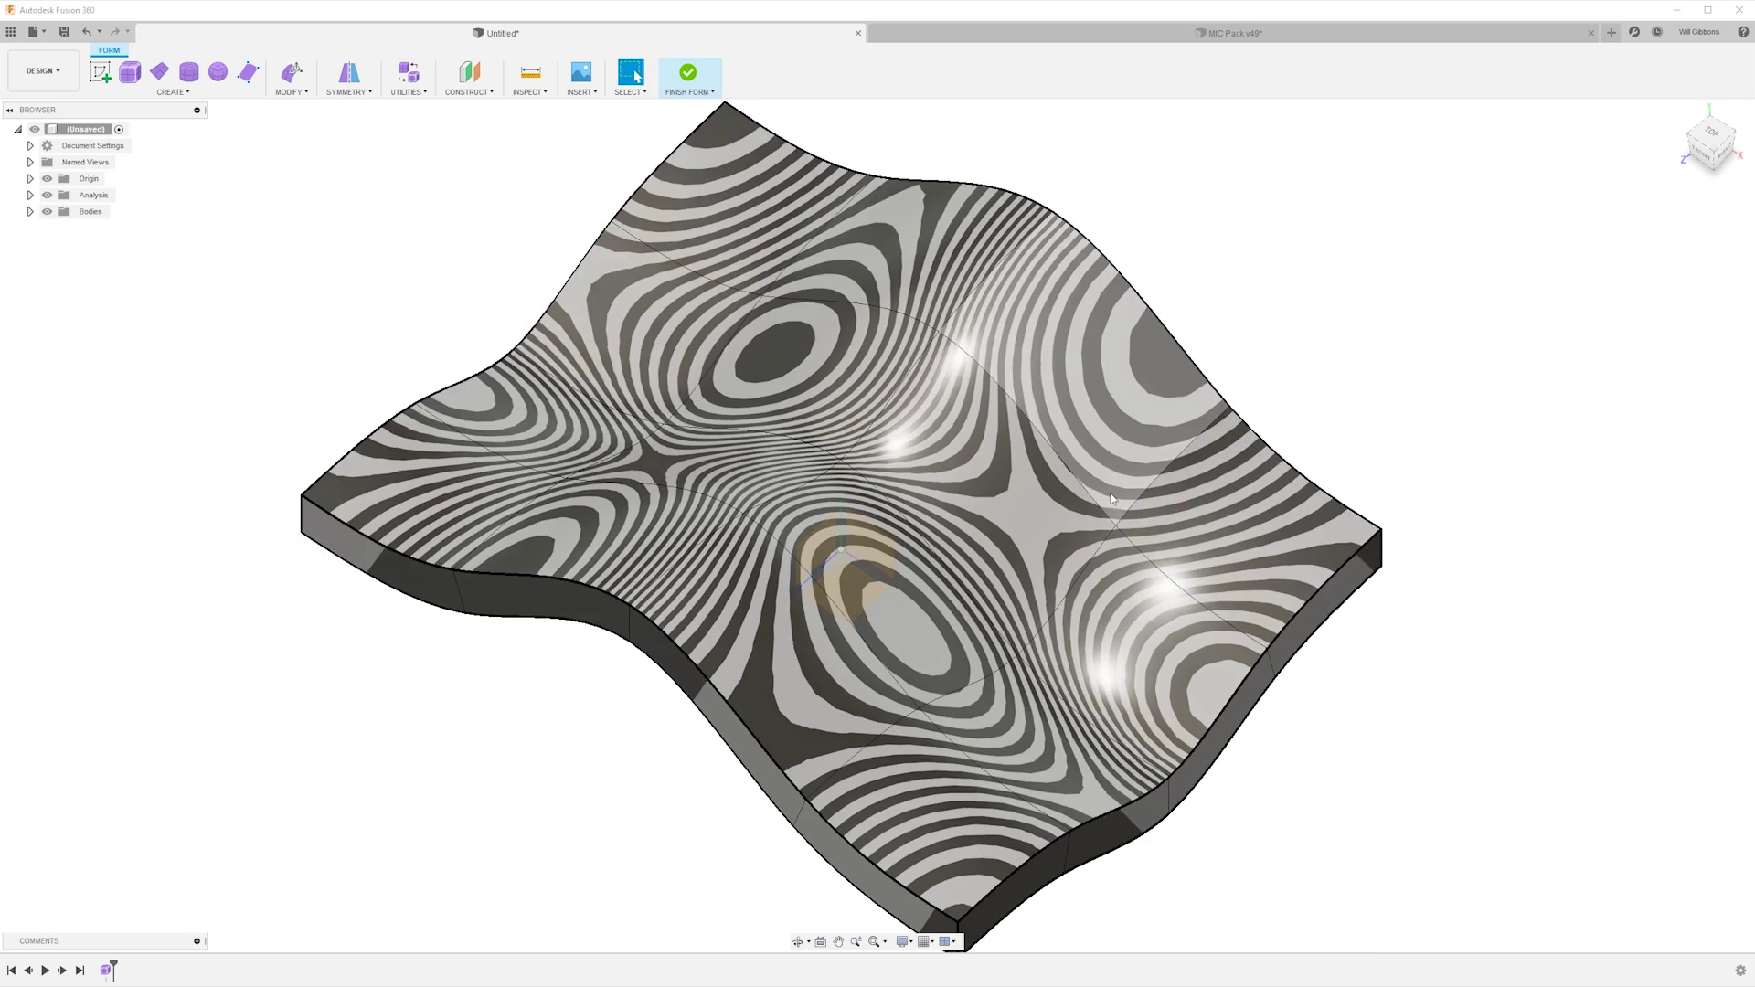
shift+middle_drag(1087, 450, 955, 485)
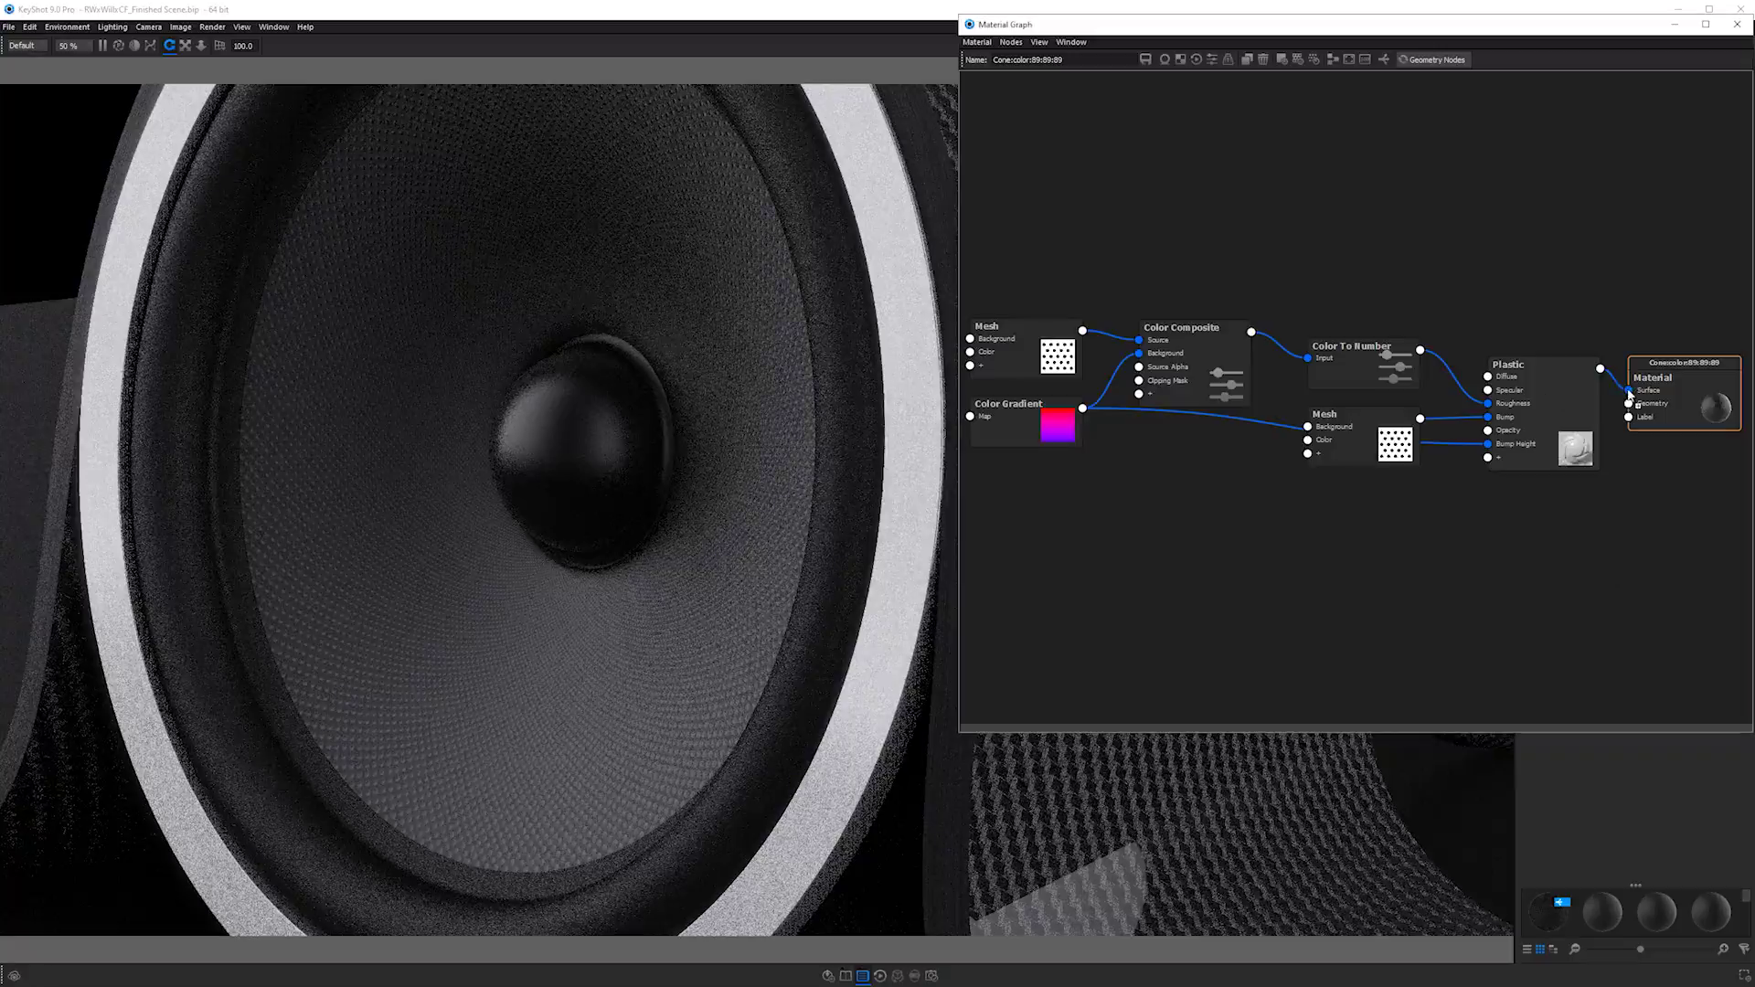
- Wire the Plastic node's output into the Material node's Surface input and zoom onto the blue cone
drag(1630, 395, 1629, 391)
scroll(640, 526, up, 3)
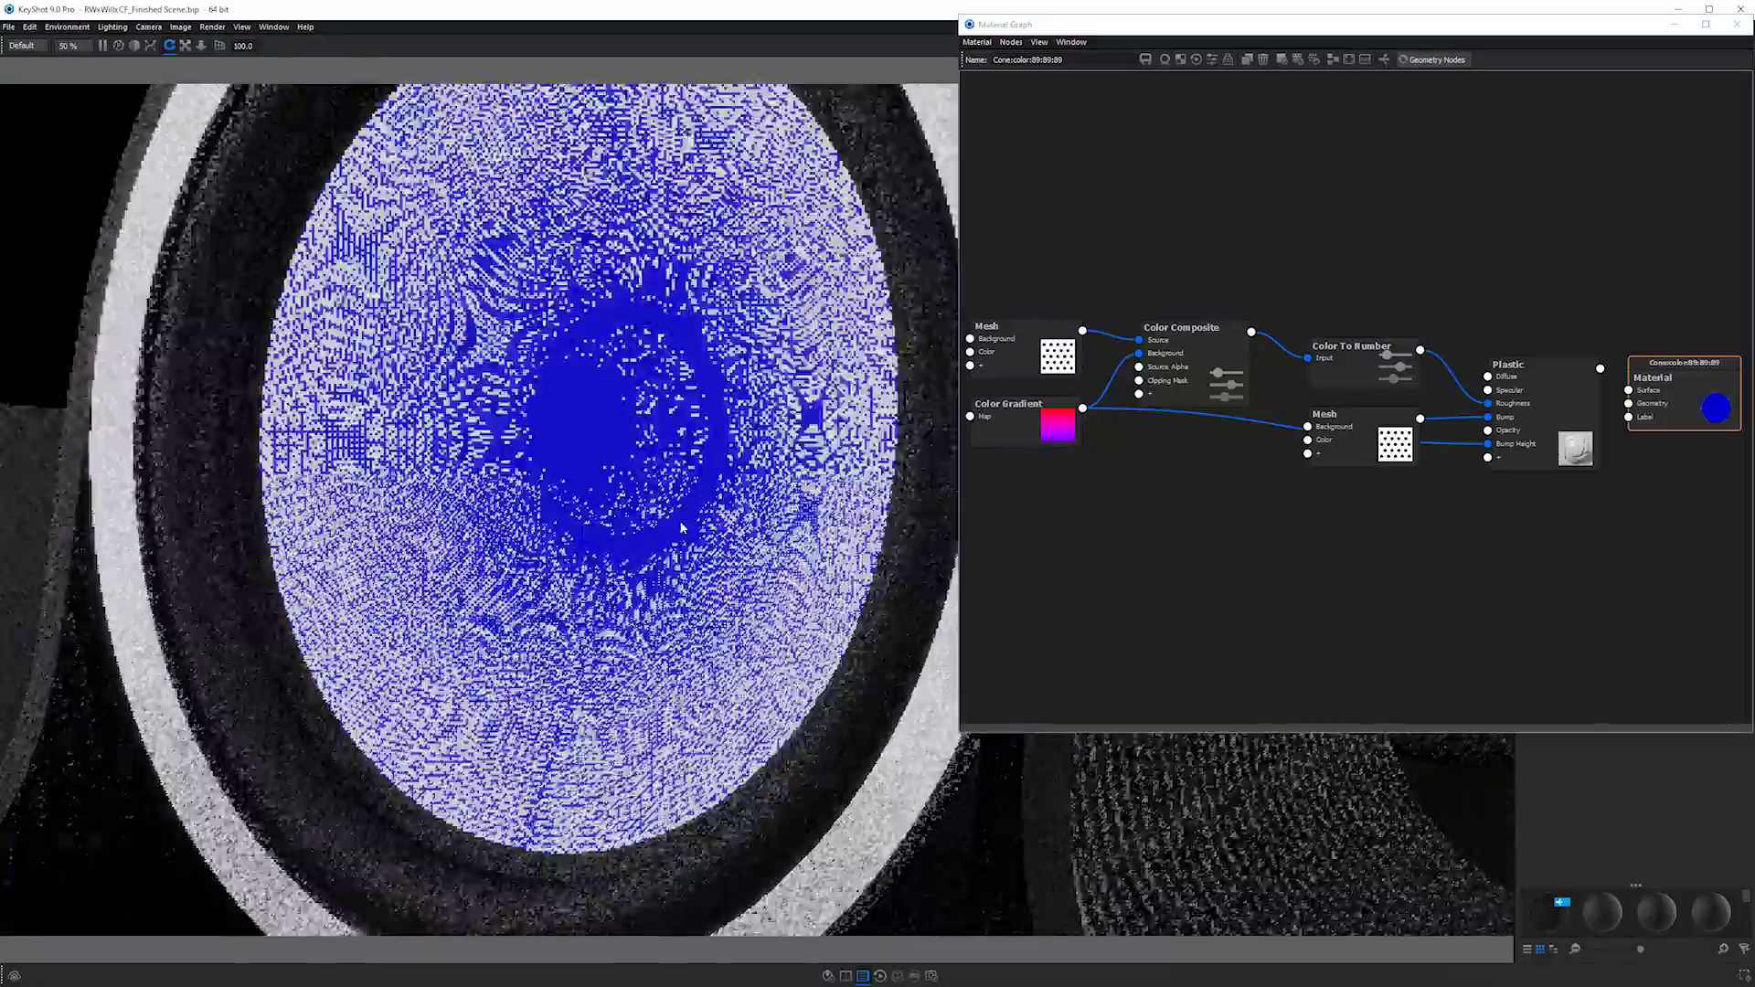
scroll(681, 528, up, 5)
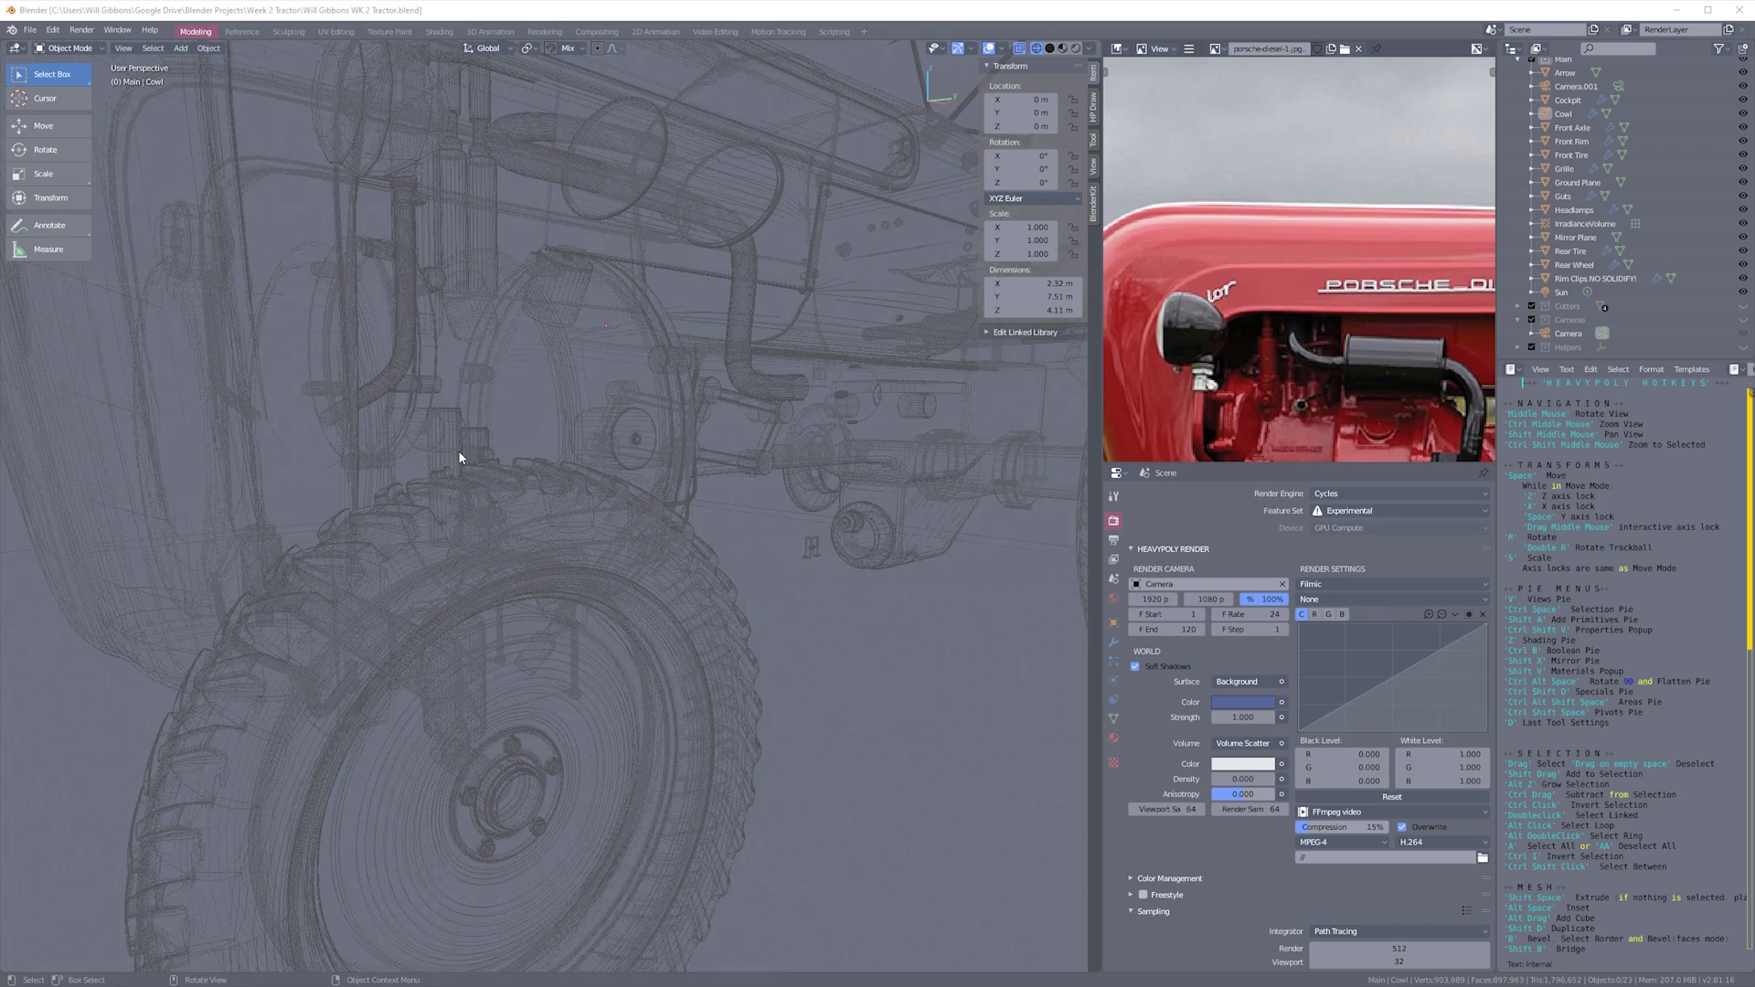
- Switch to Material Preview and set the cockpit's Base Color image to the Untitled.001 checker
scroll(499, 432, down, 8)
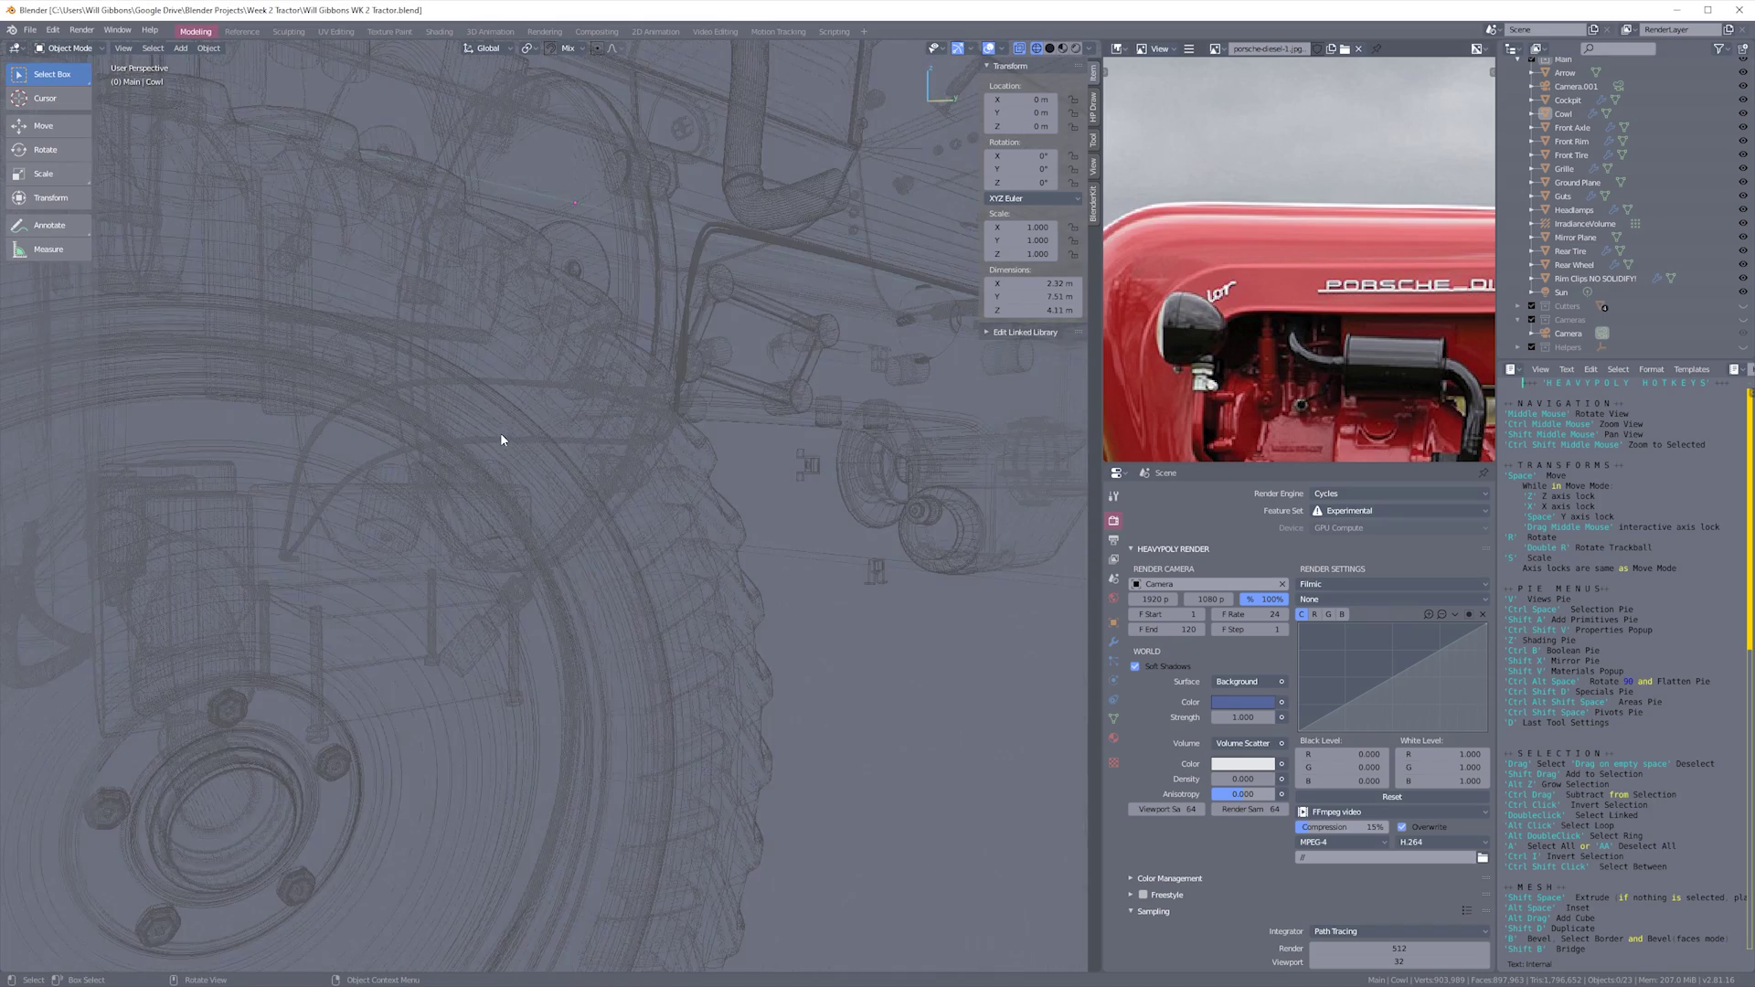
middle_drag(568, 442, 650, 447)
scroll(649, 425, up, 2)
scroll(574, 457, up, 4)
scroll(572, 449, down, 6)
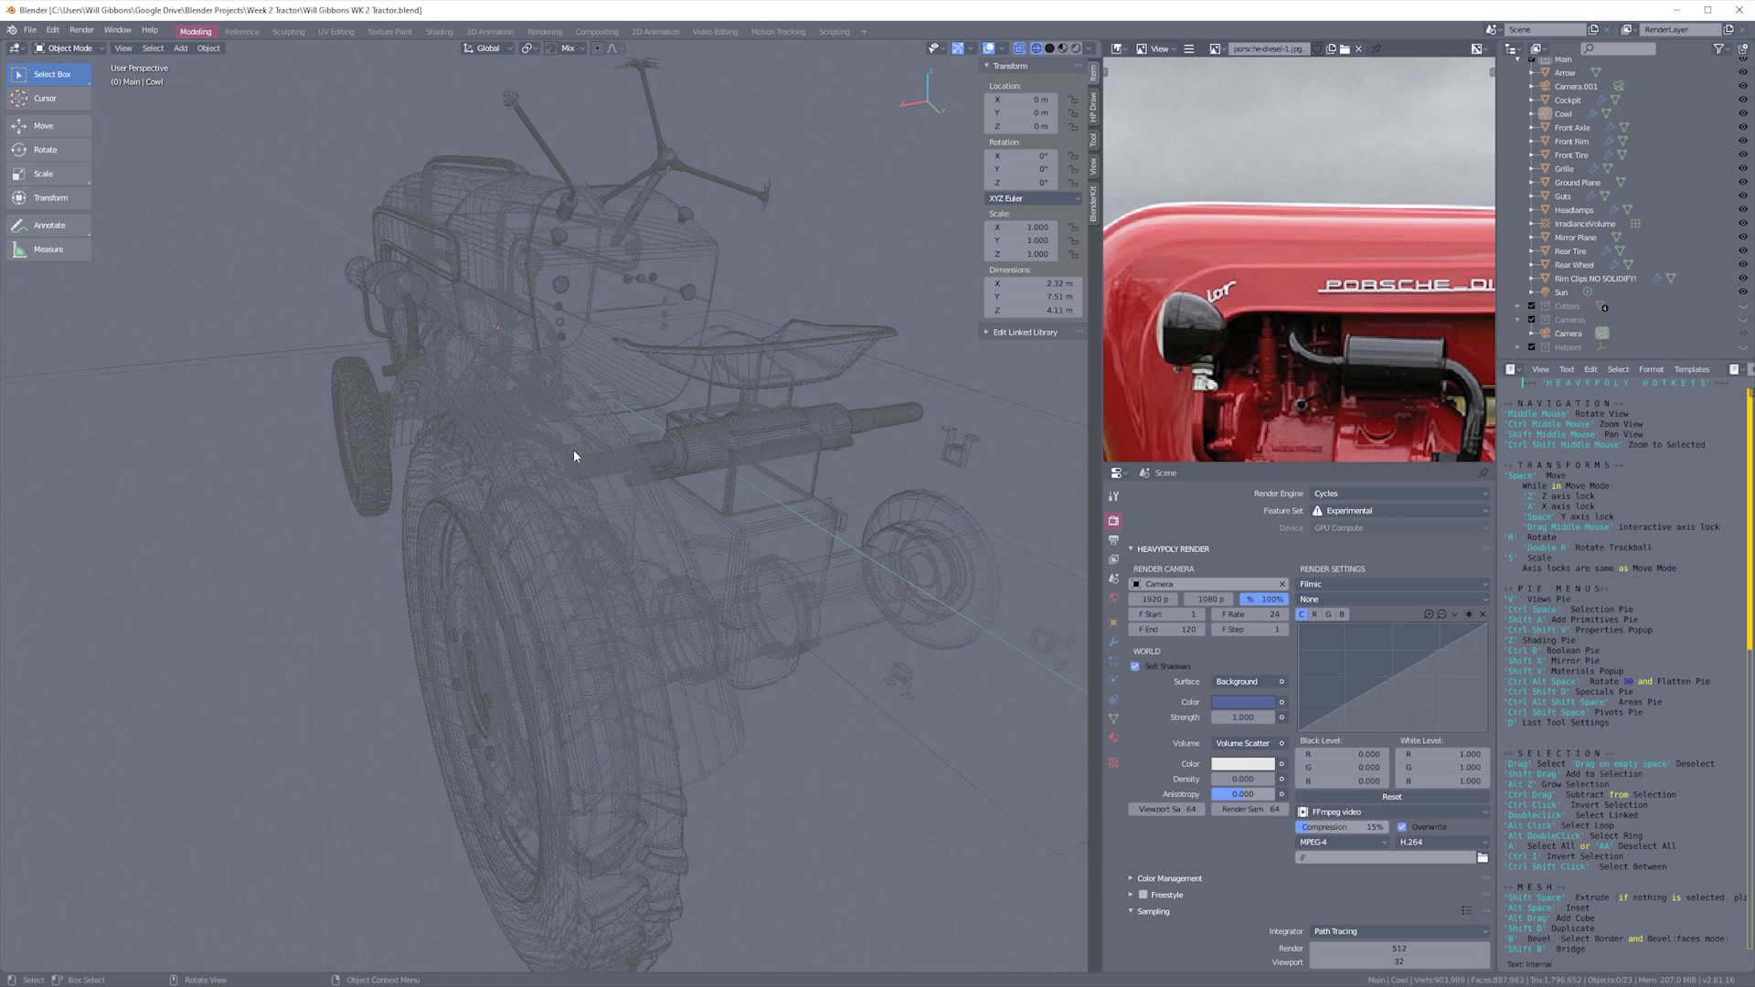
key(z)
click(573, 381)
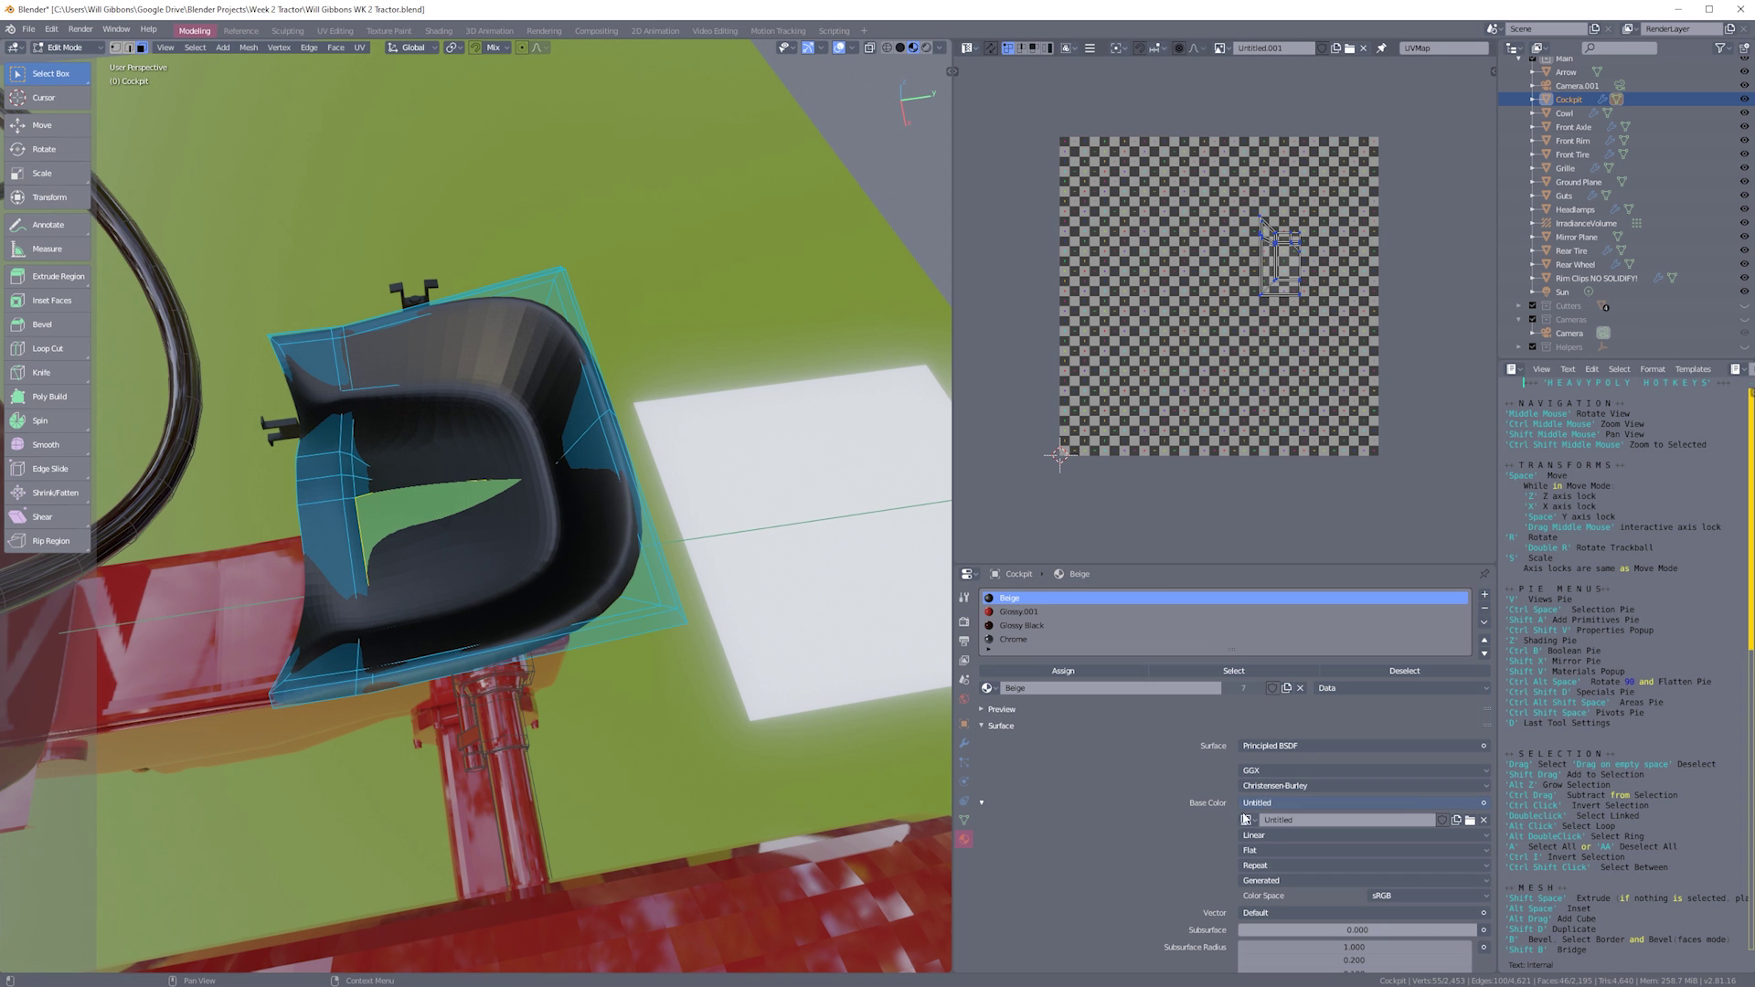
click(1245, 820)
click(1280, 709)
- Scale up the cockpit's UV island with S
scroll(476, 457, up, 5)
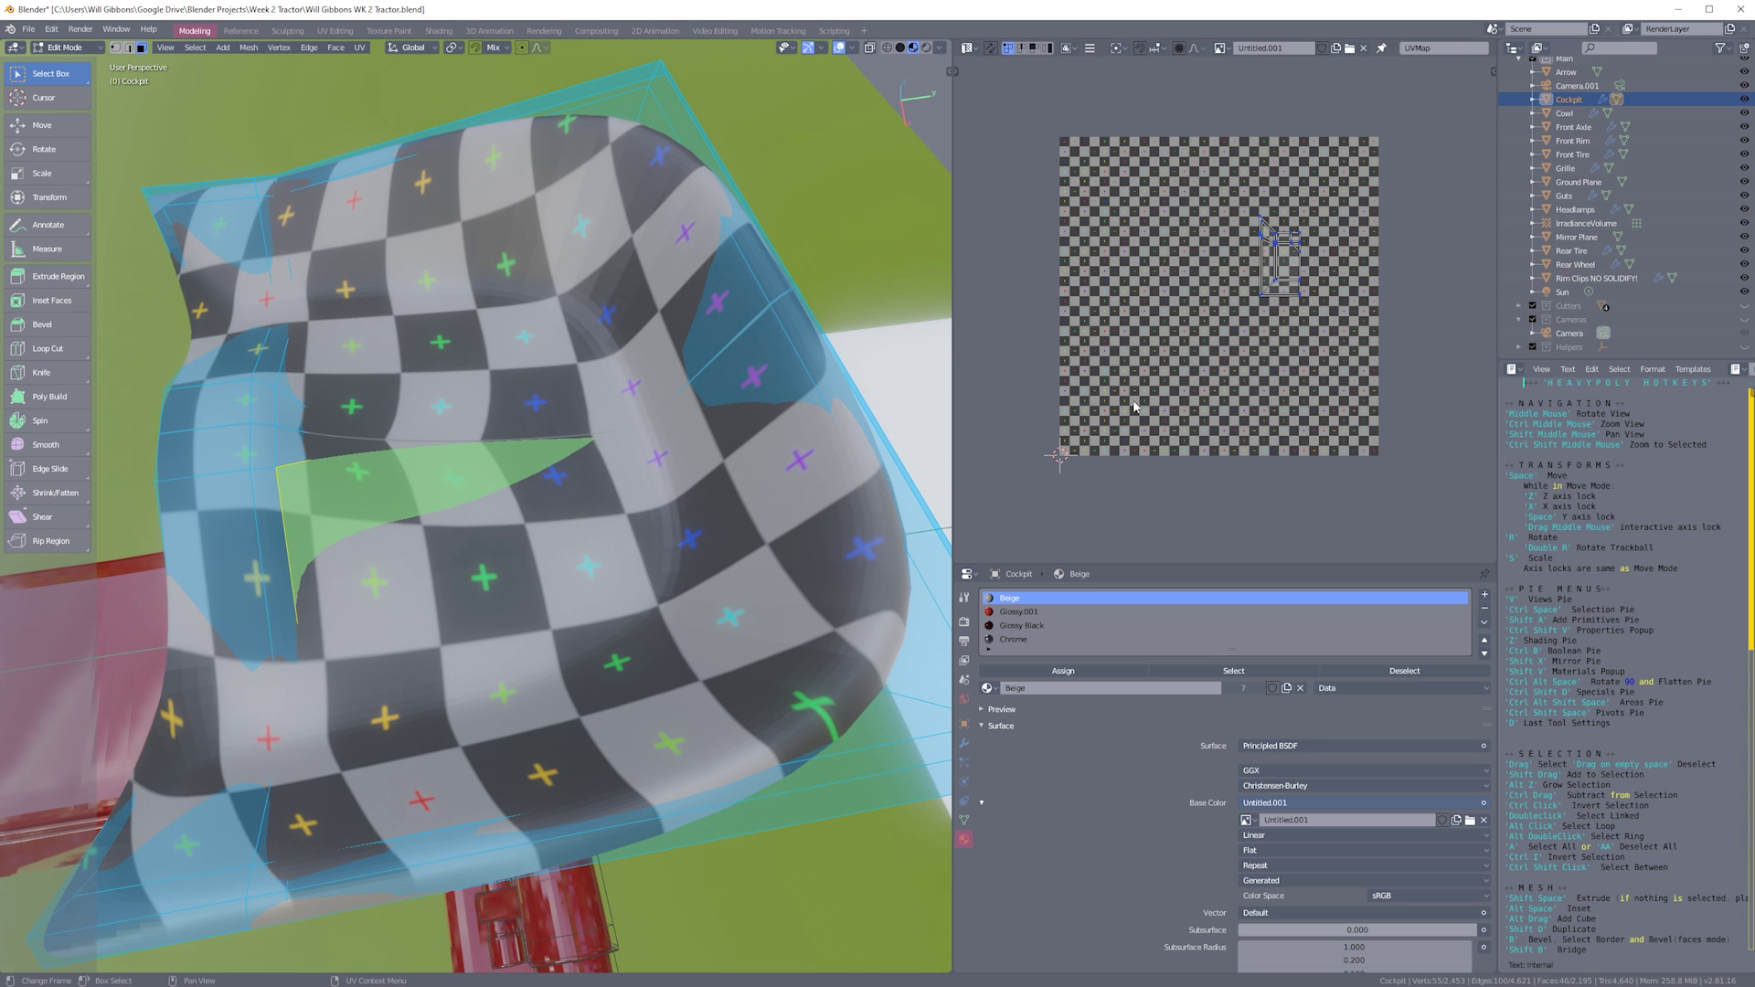
scroll(1135, 302, up, 3)
key(s)
click(1356, 494)
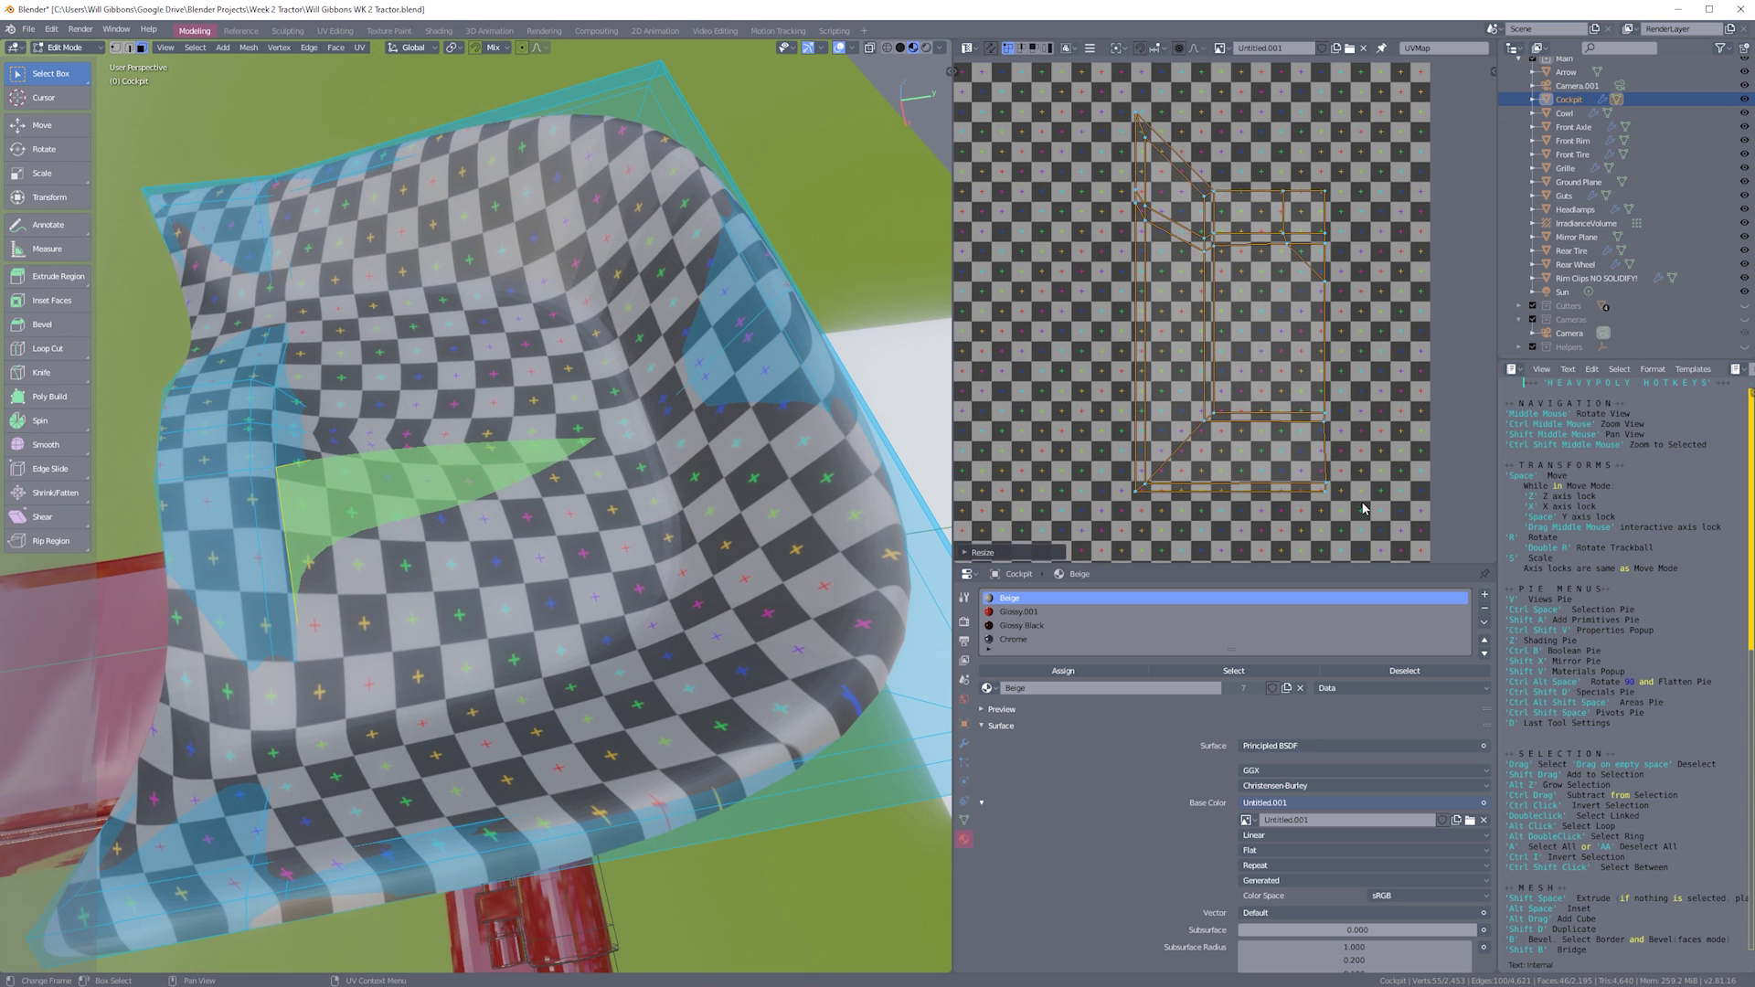
shift+scroll(1188, 302, up, 3)
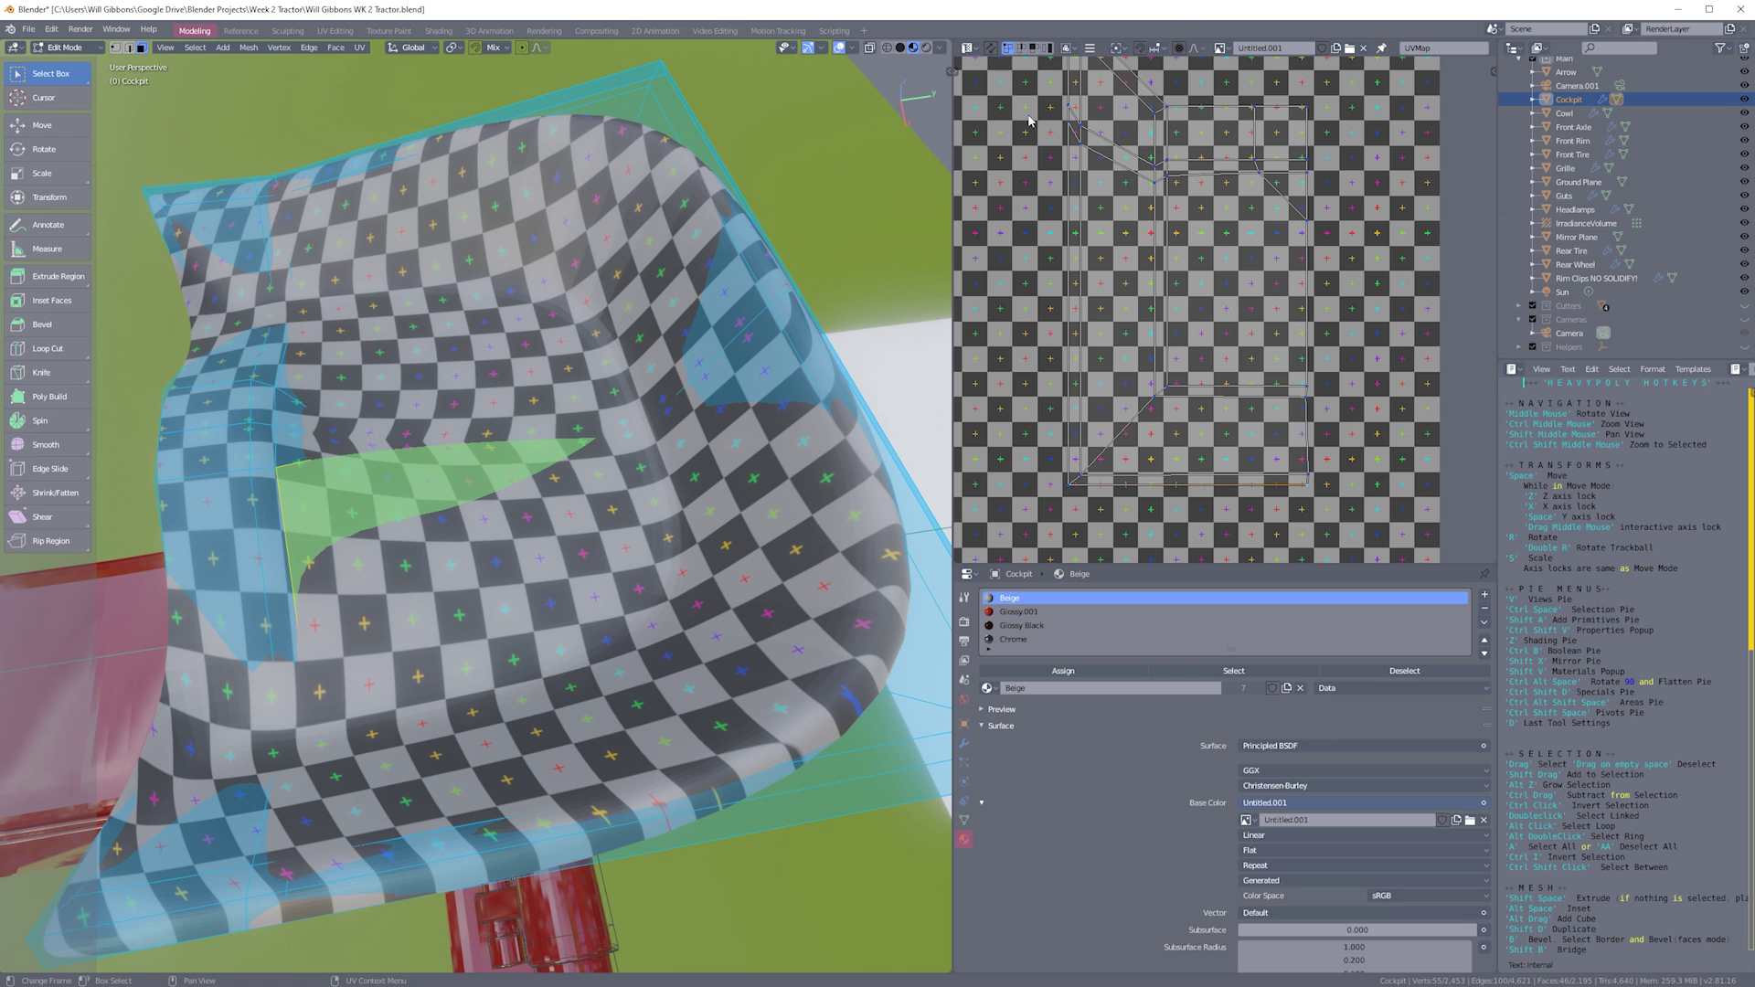
- Straighten the UV island's bottom and right edges using Align from the UV context menu
drag(1335, 509, 1335, 508)
right_click(1335, 508)
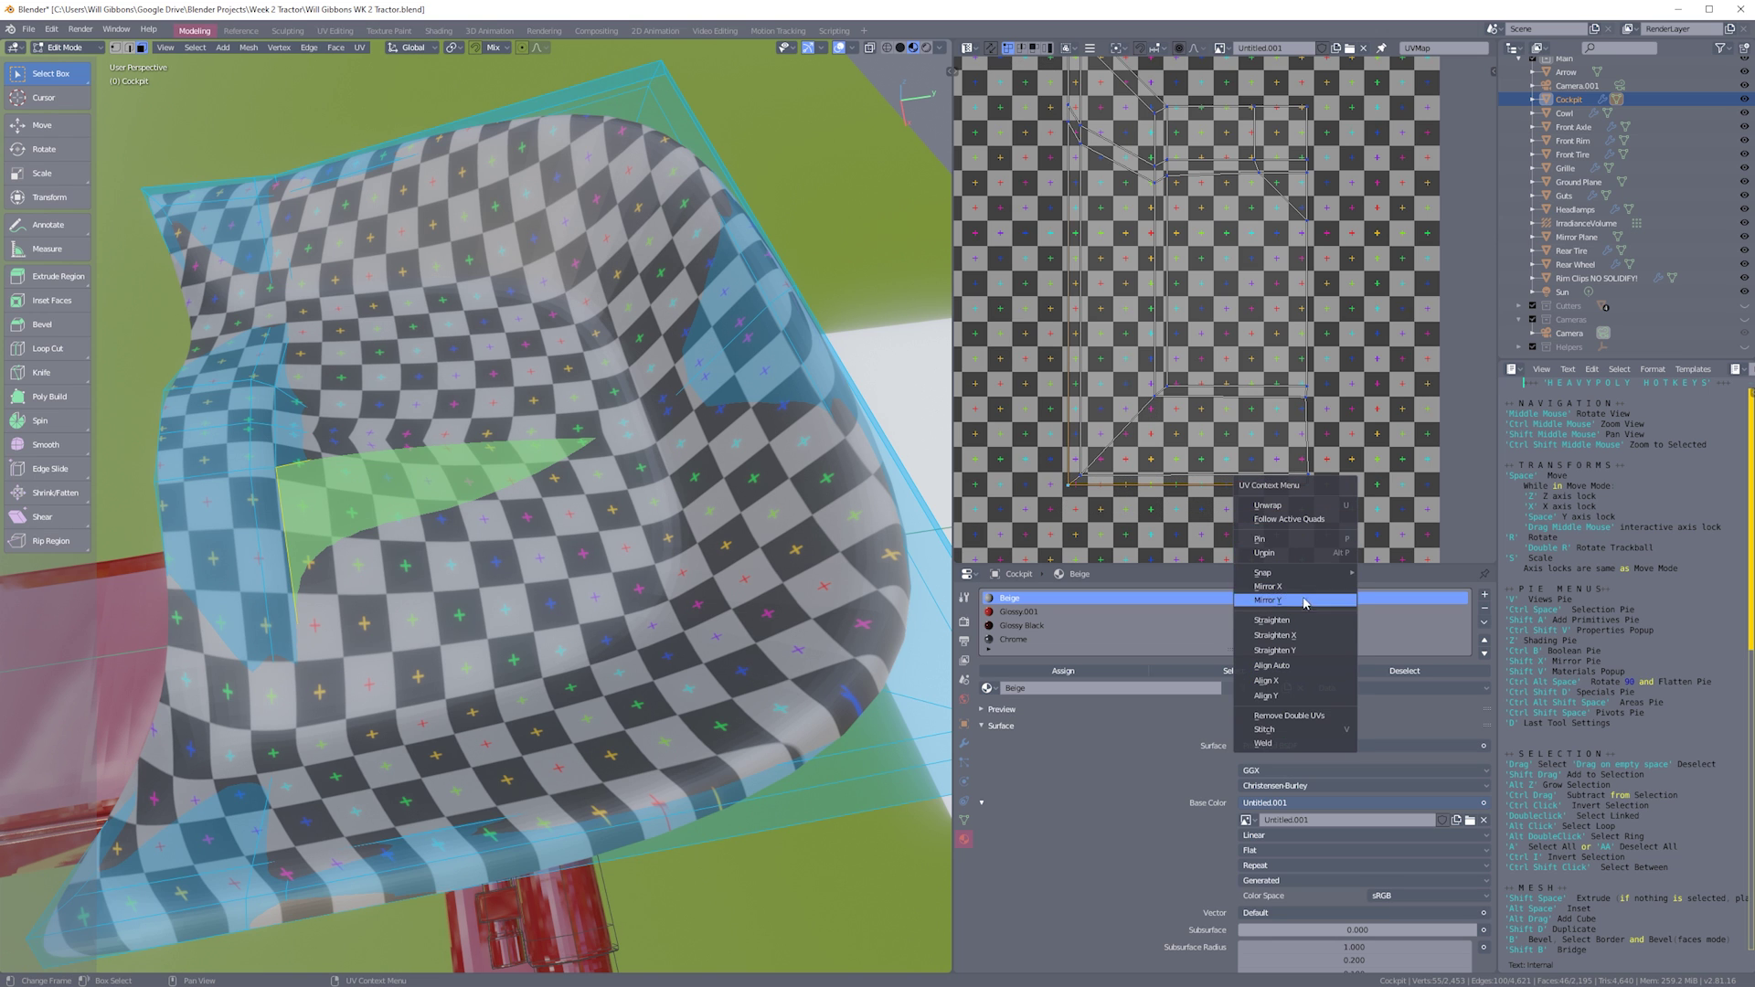
click(1308, 665)
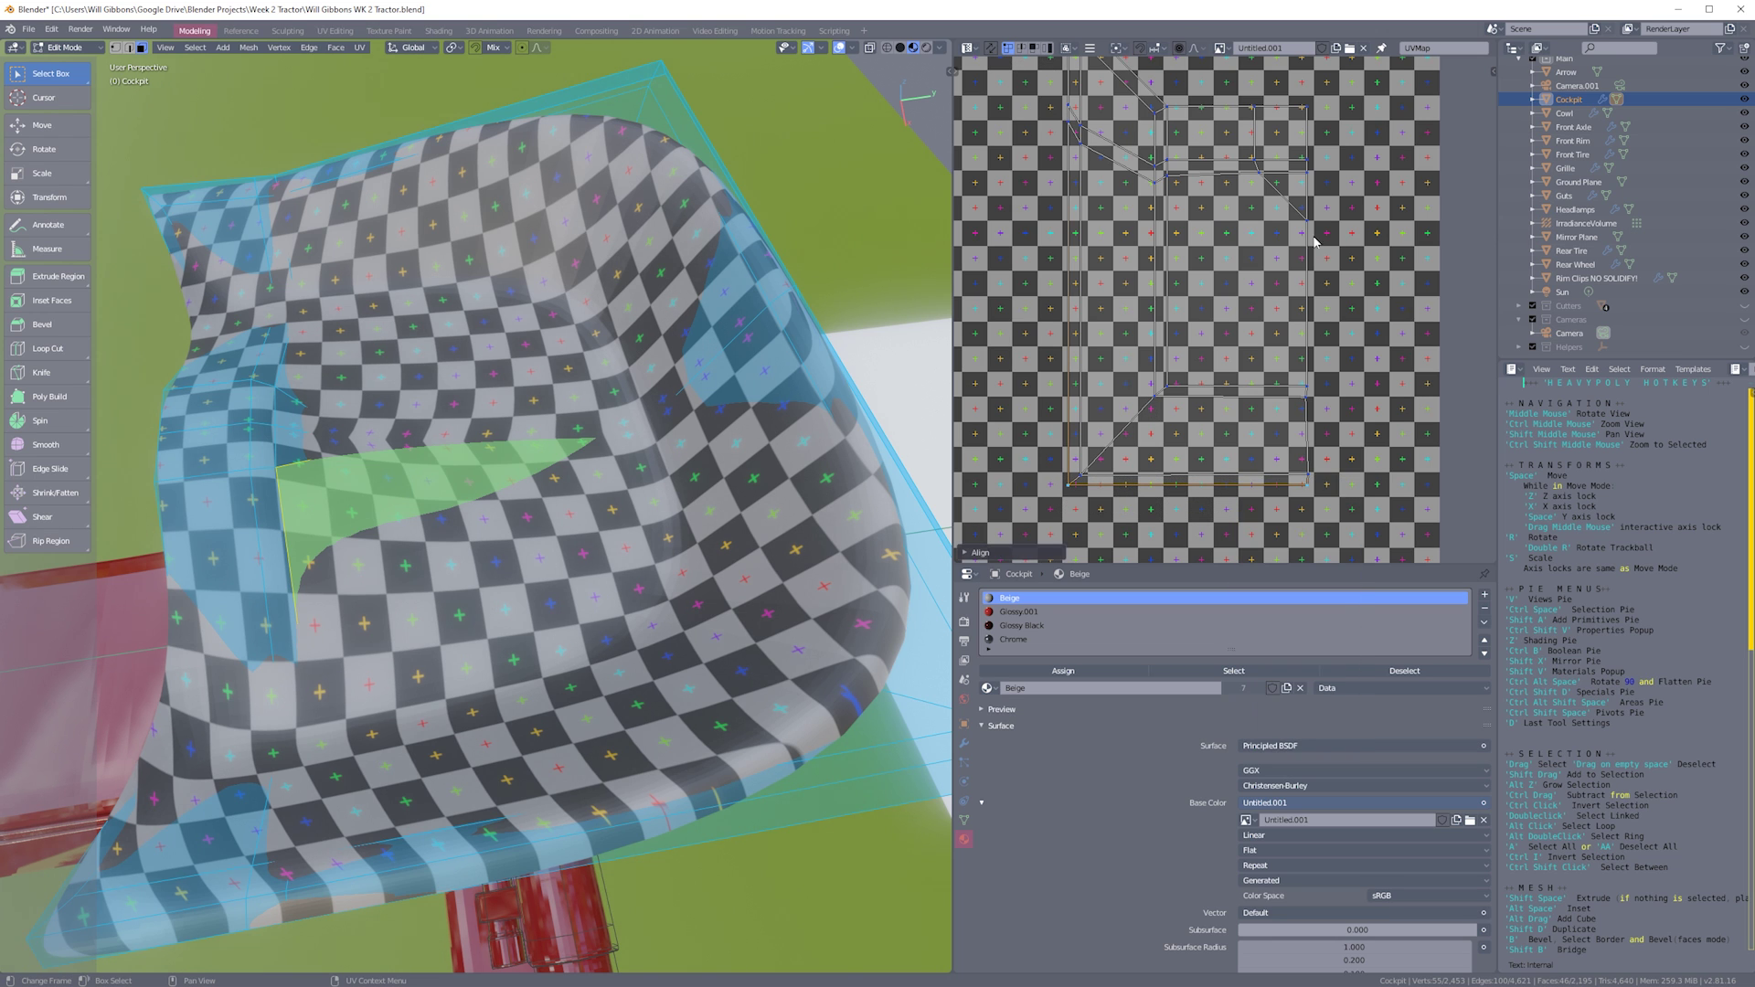
drag(1337, 374, 1337, 377)
right_click(1324, 485)
click(1322, 512)
scroll(1209, 351, down, 4)
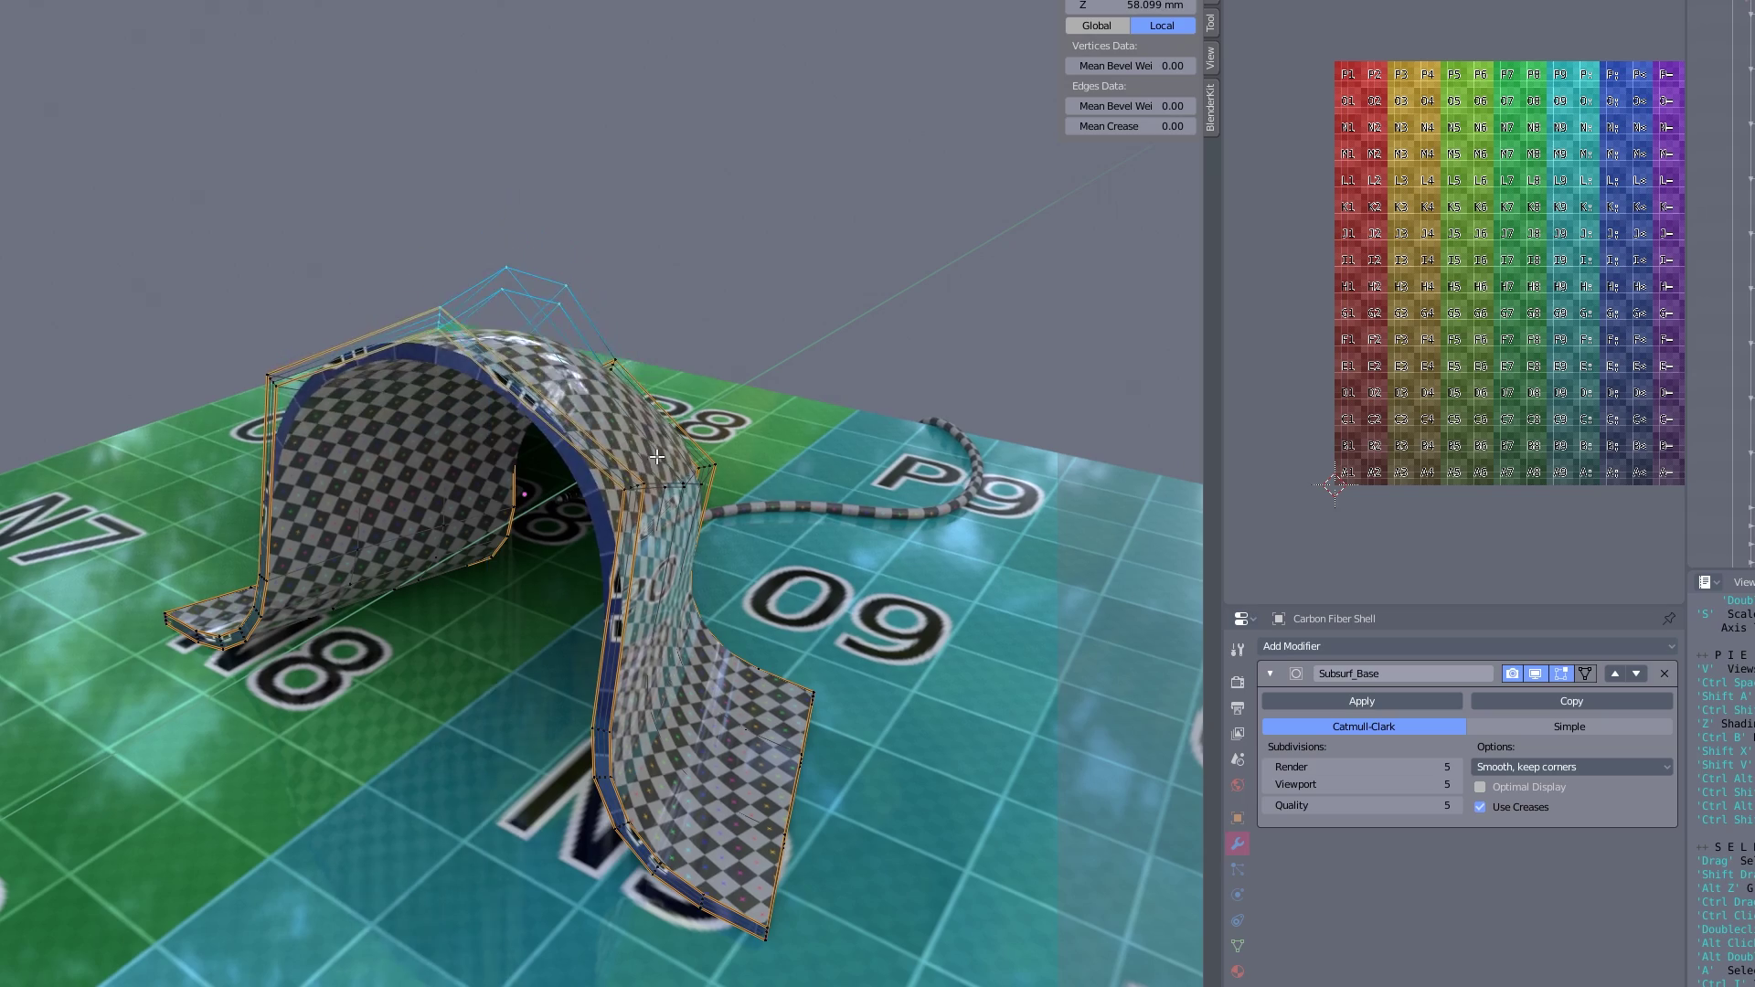
- Confirm the shell's top vertices at 58.099 mm height and orbit around the speaker to check them
click(570, 301)
middle_drag(570, 302, 537, 548)
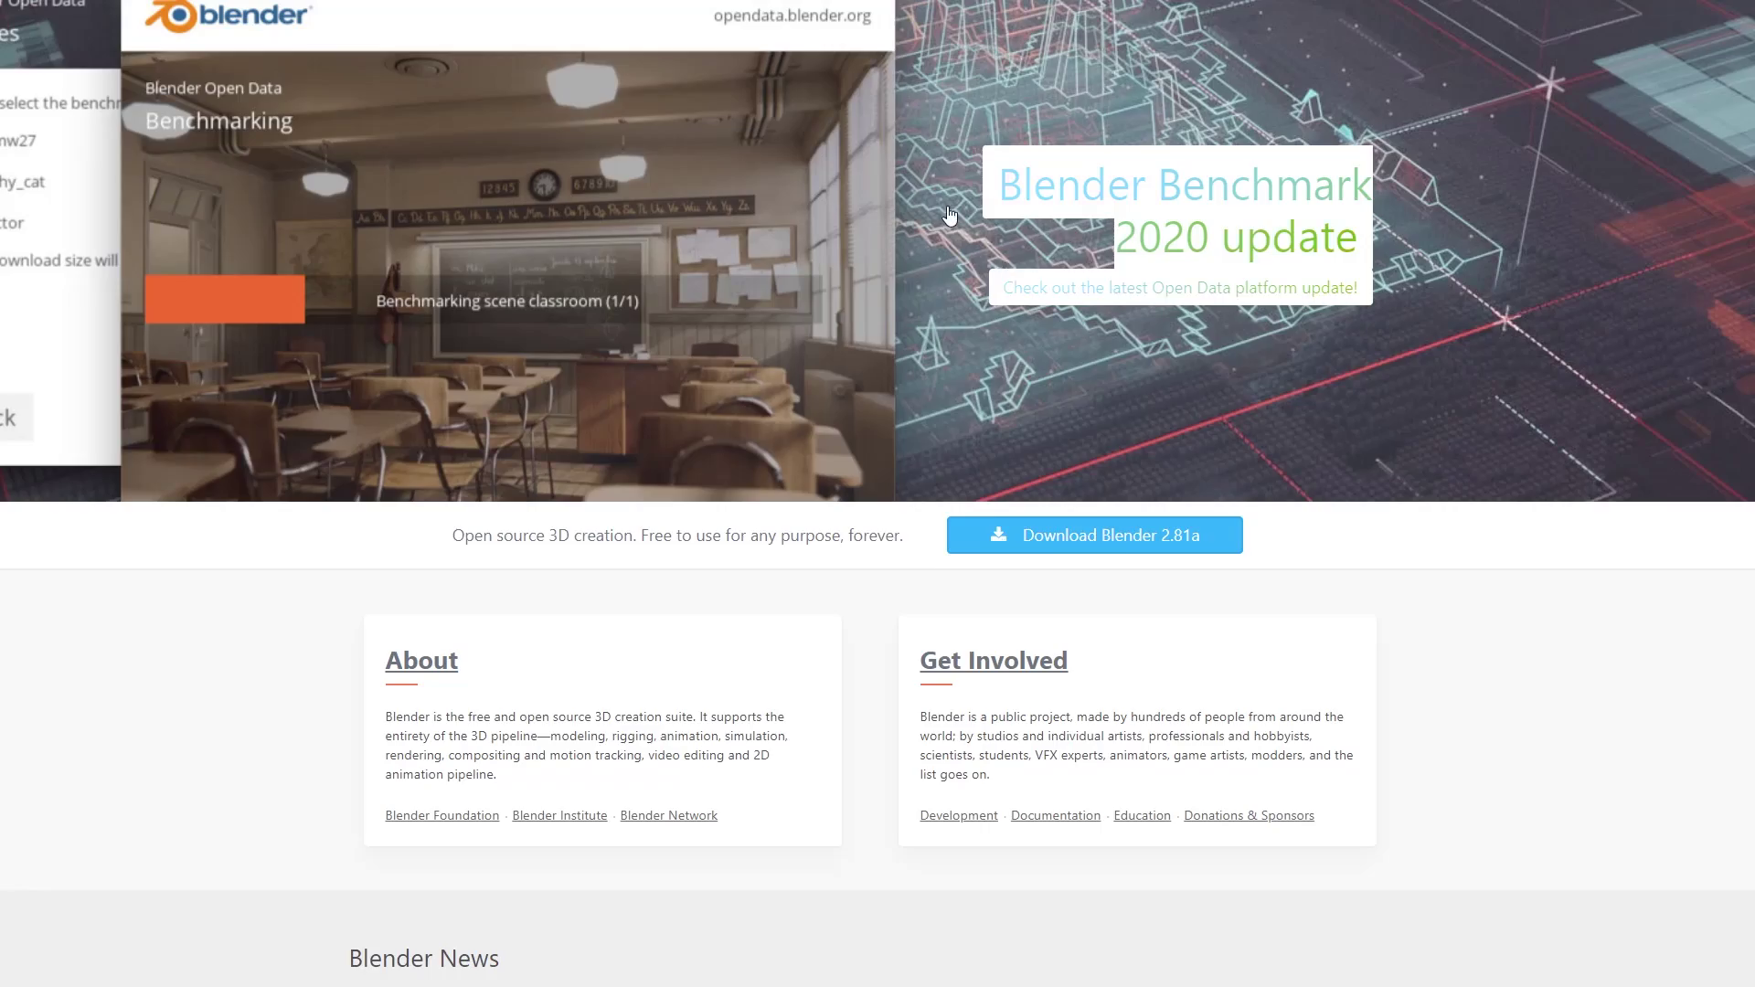
scroll(949, 216, down, 10)
scroll(949, 216, down, 20)
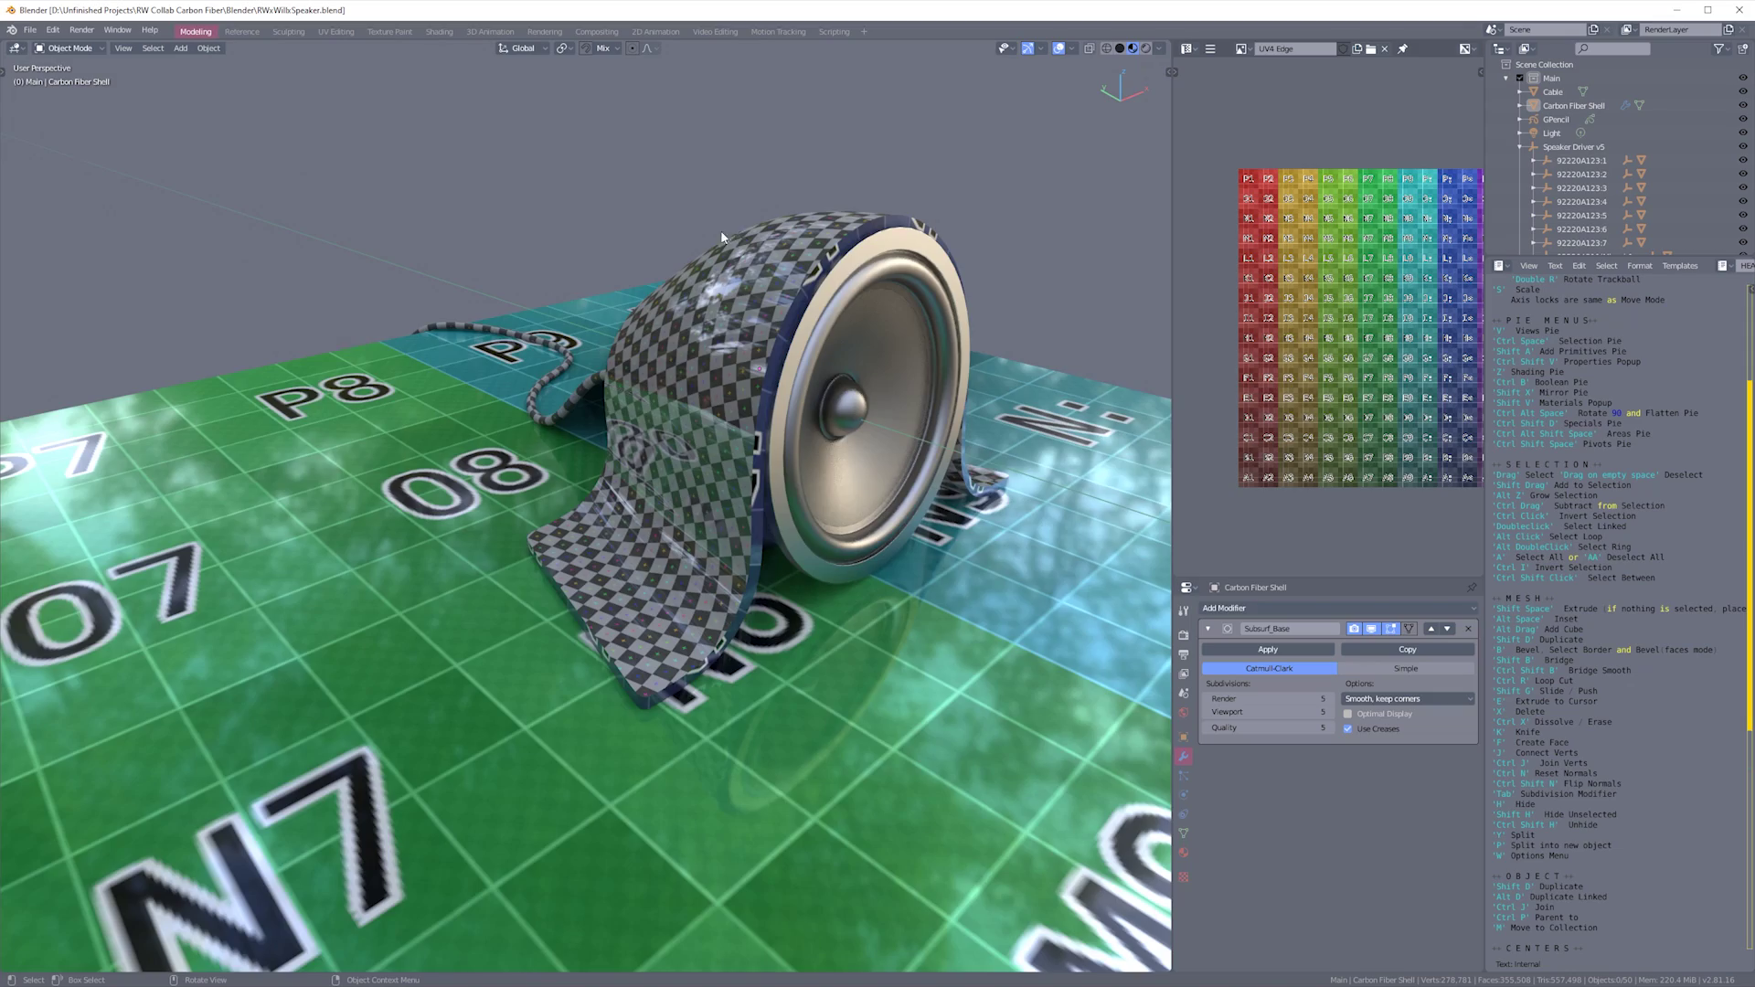
middle_drag(723, 237, 643, 287)
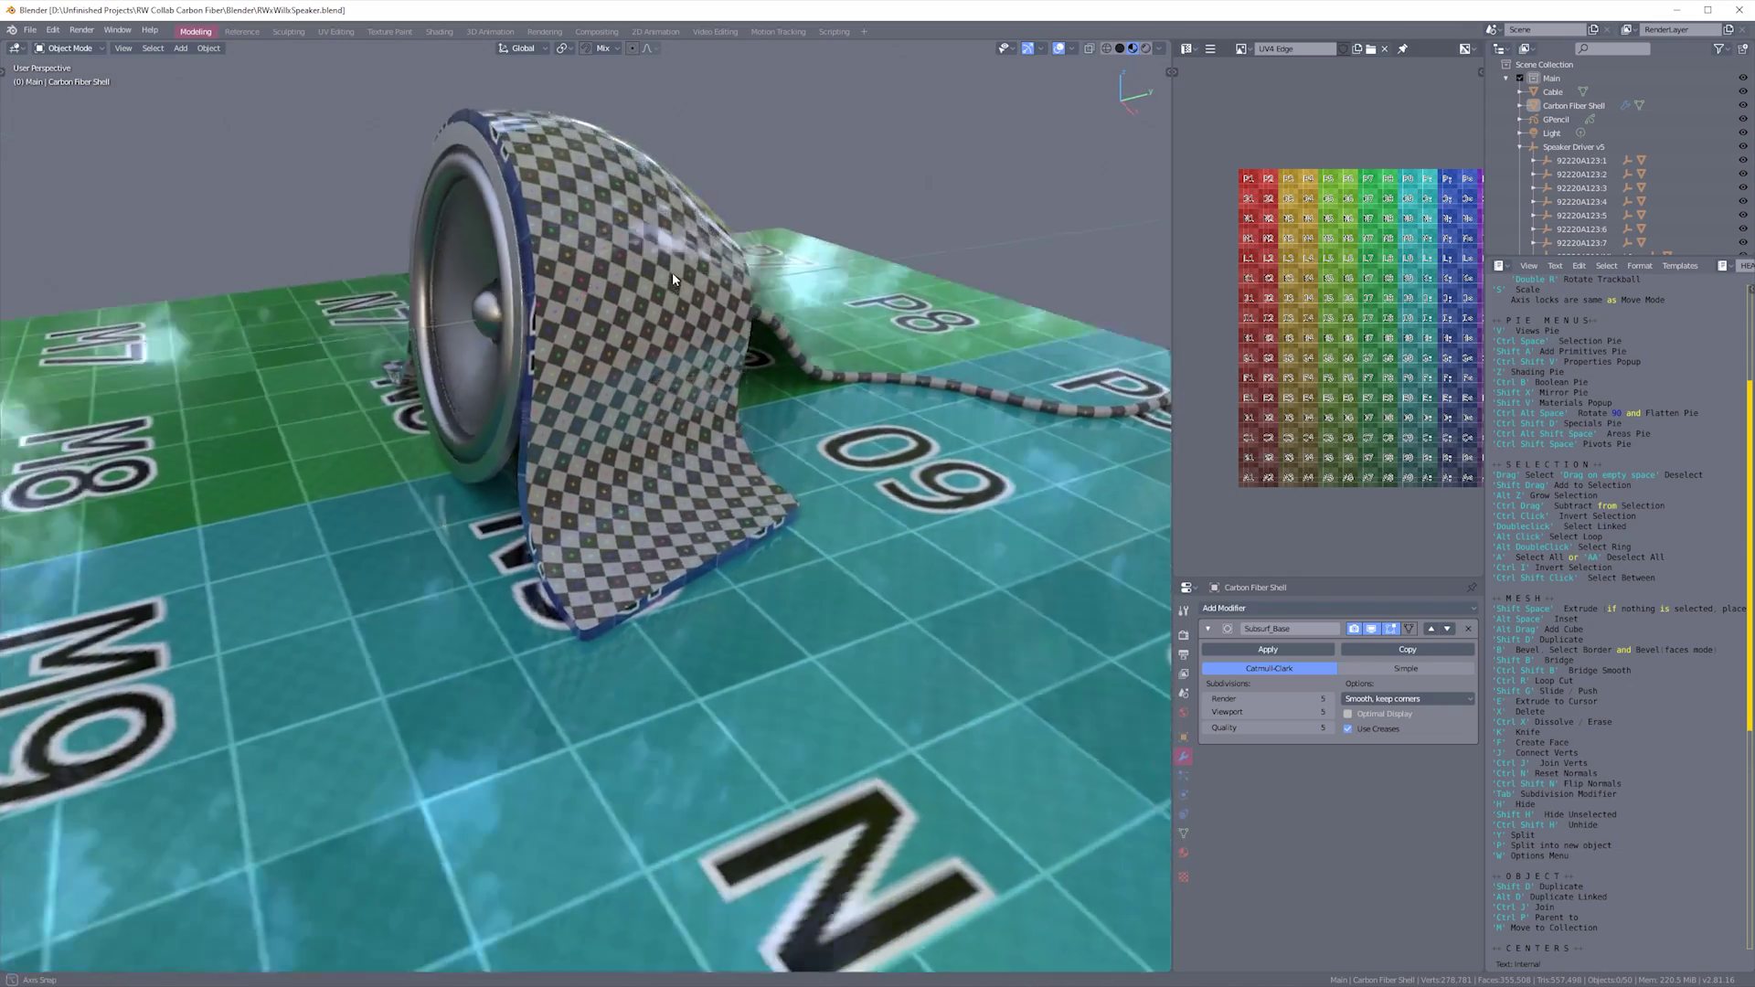
middle_drag(670, 281, 549, 379)
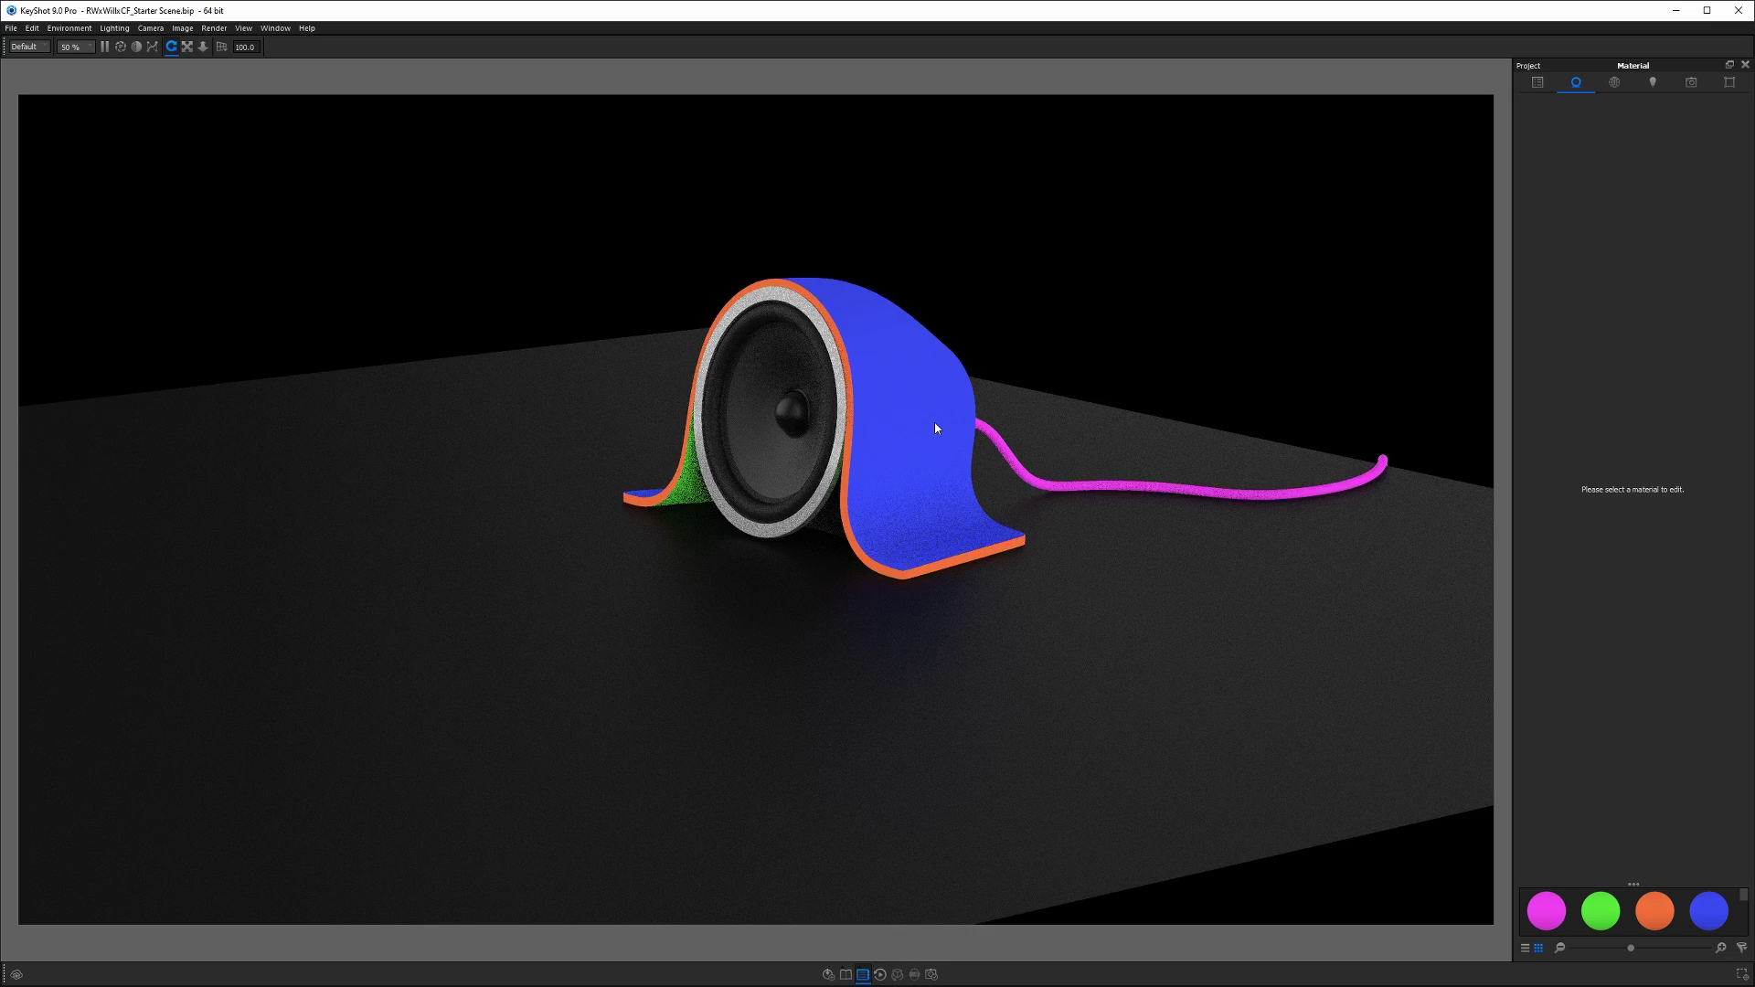
- In the Scene tree, toggle the Ground Plane, From F360 and From Blender model sets
drag(1082, 556, 1022, 569)
click(1537, 82)
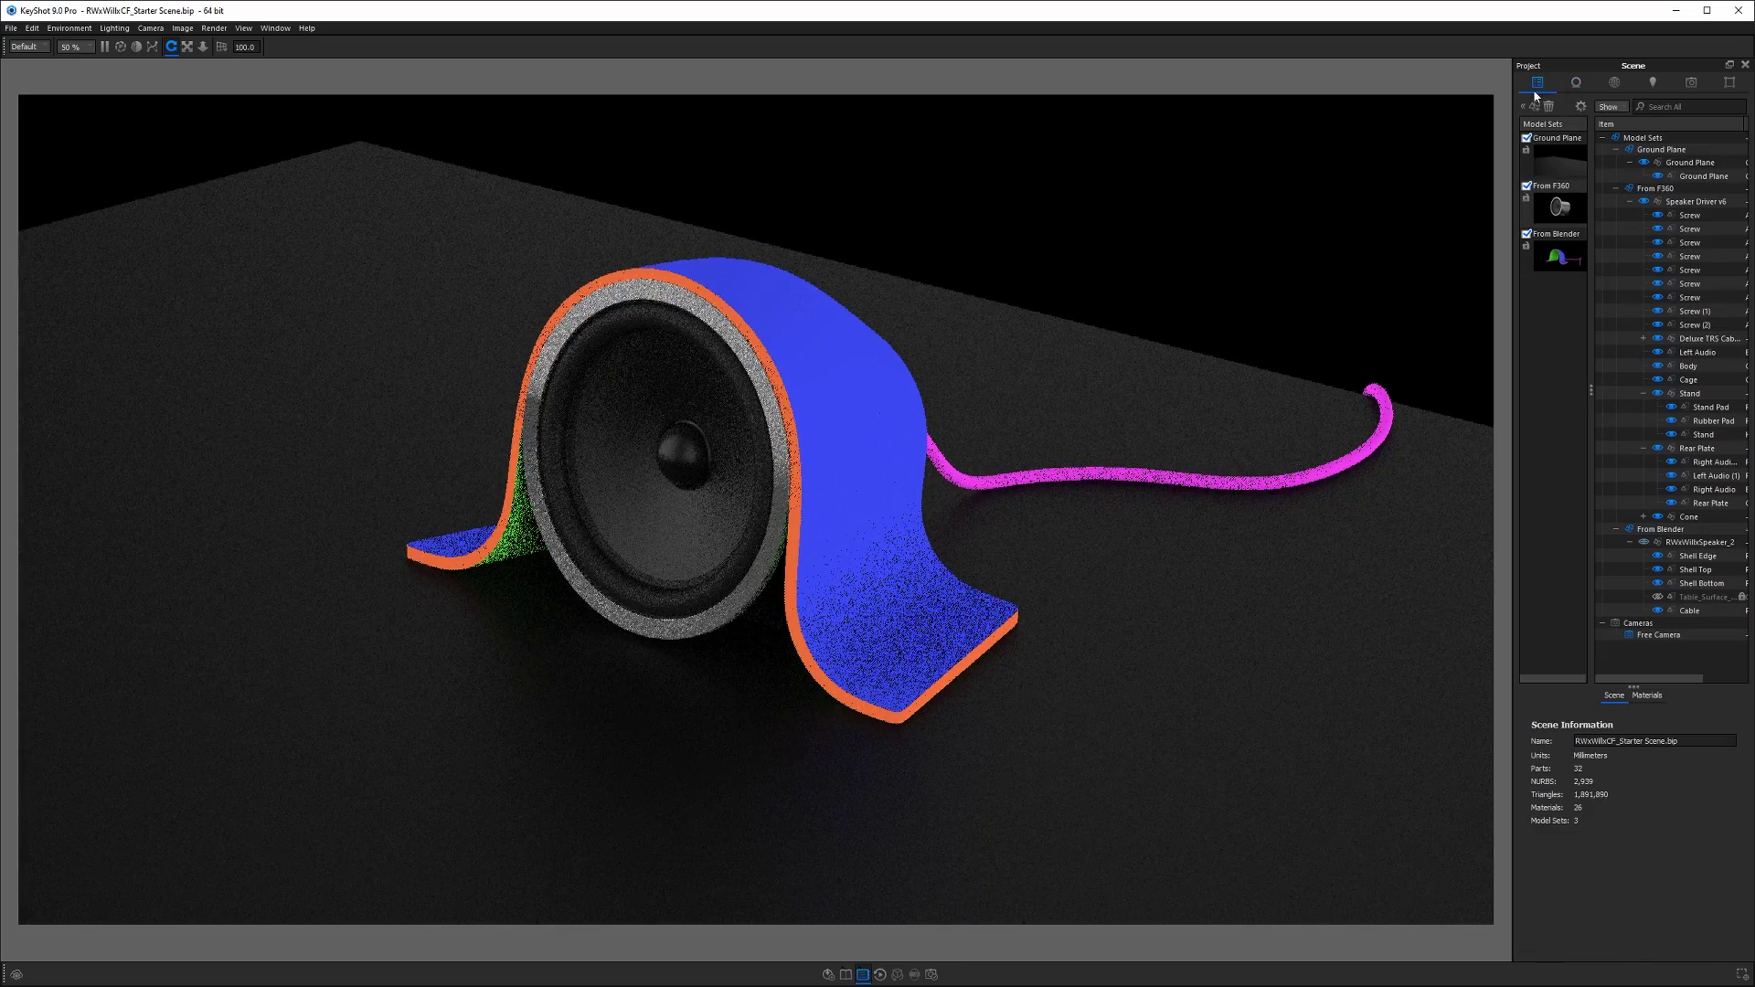
click(1567, 141)
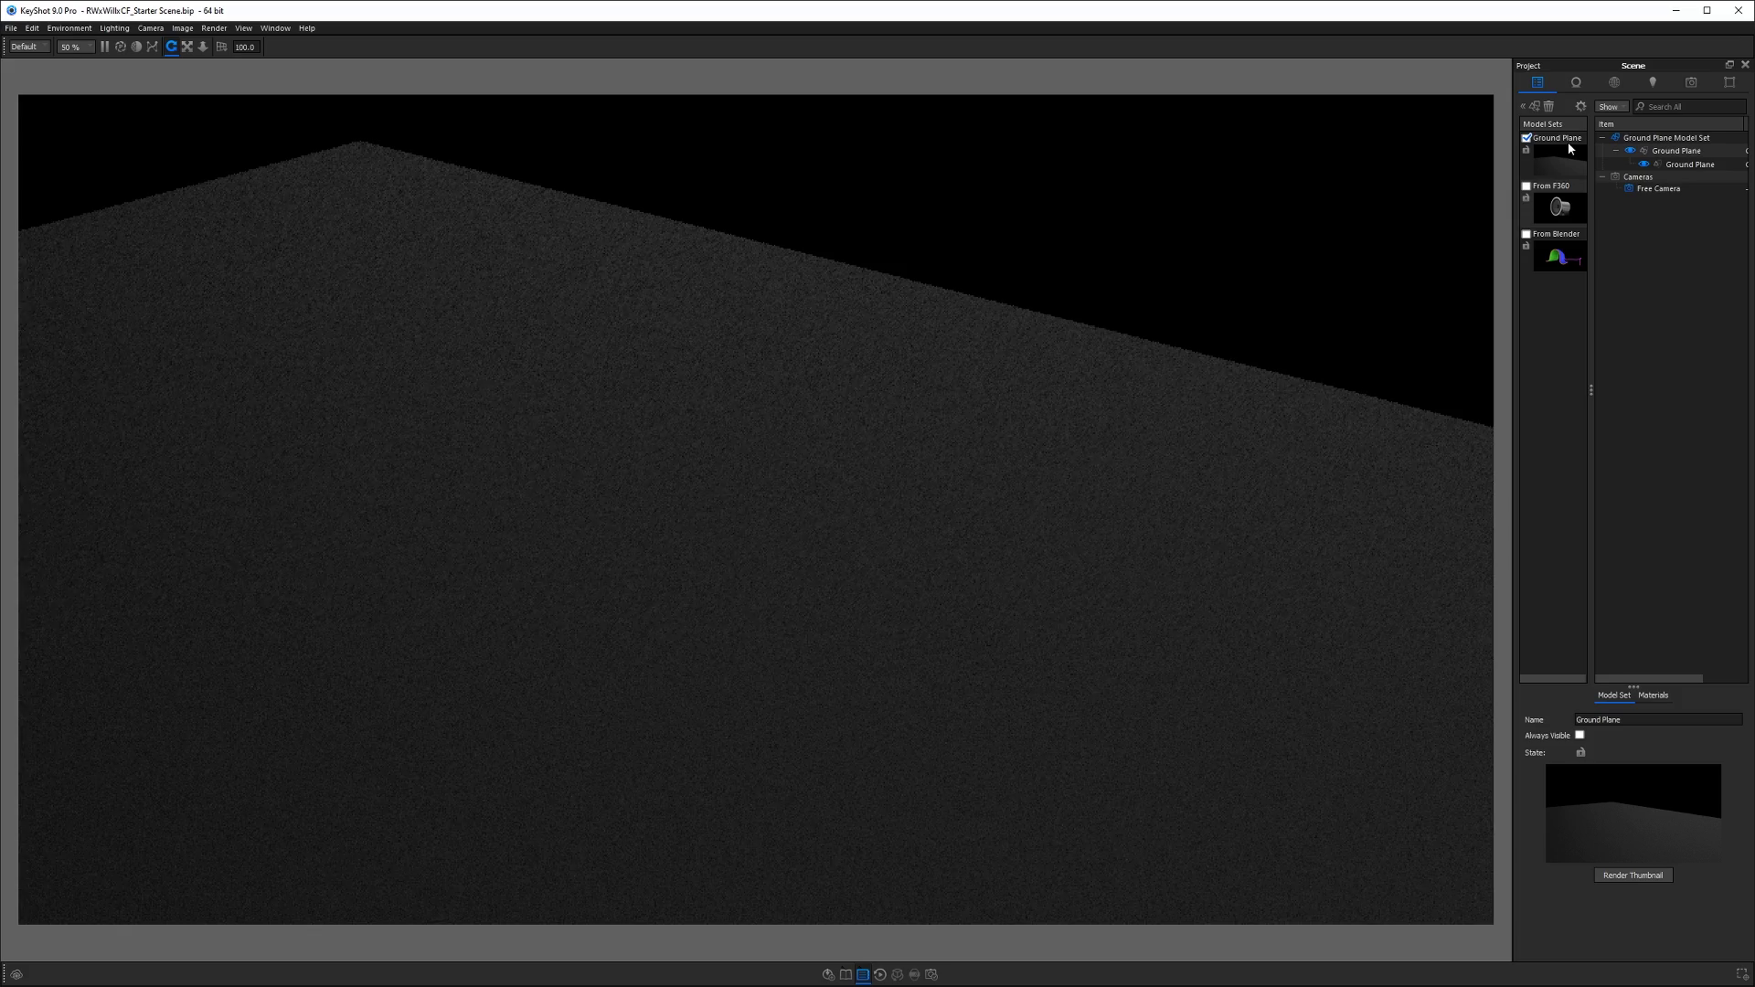
click(1561, 214)
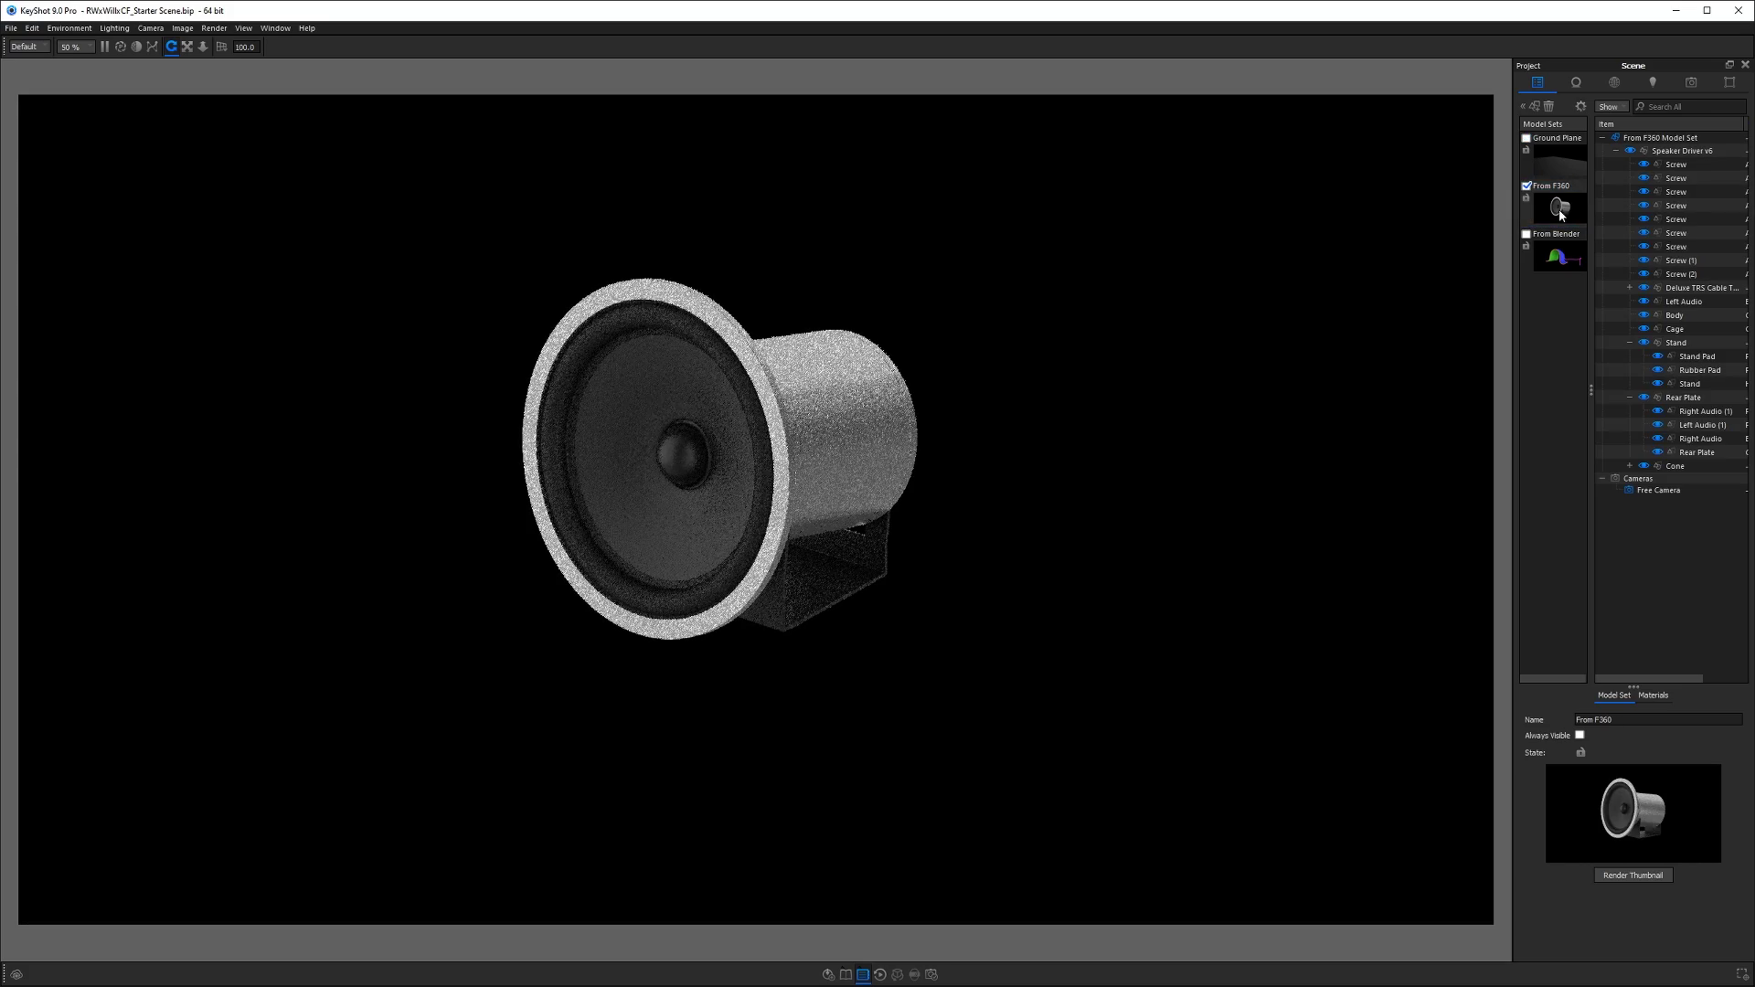
click(1560, 250)
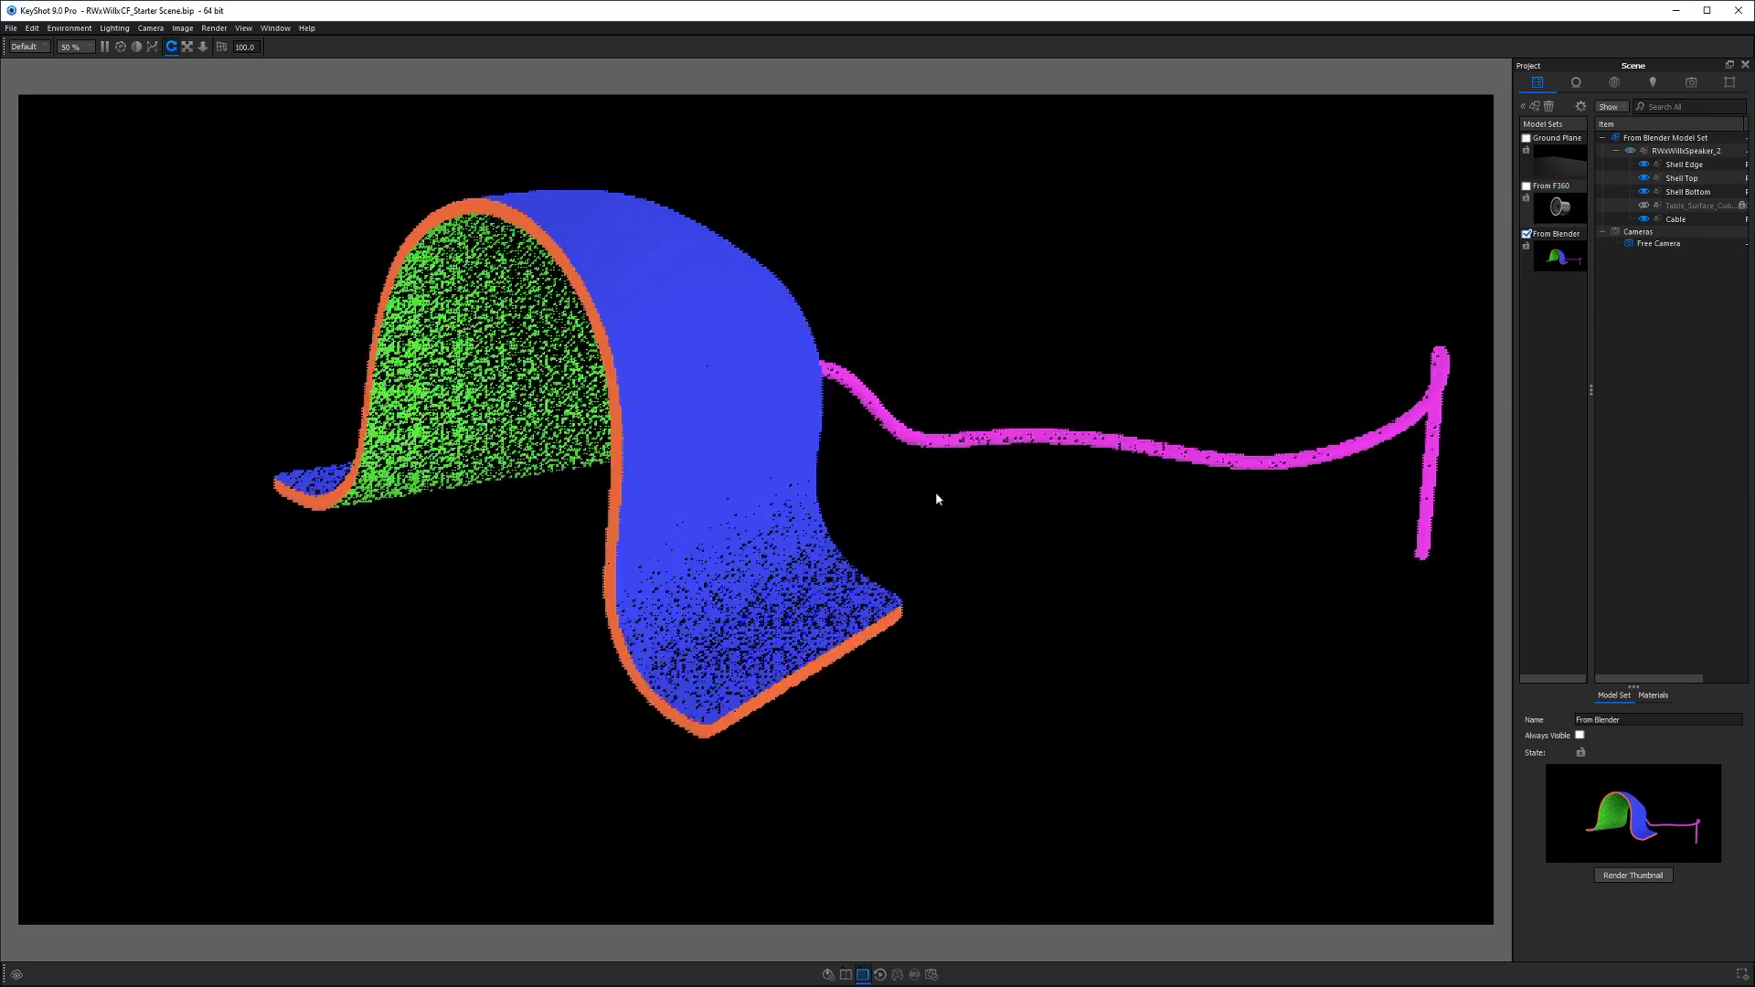
- Open Shell Top's material RW CF_5 and change its type from Diffuse to RealCloth
click(649, 343)
double_click(649, 340)
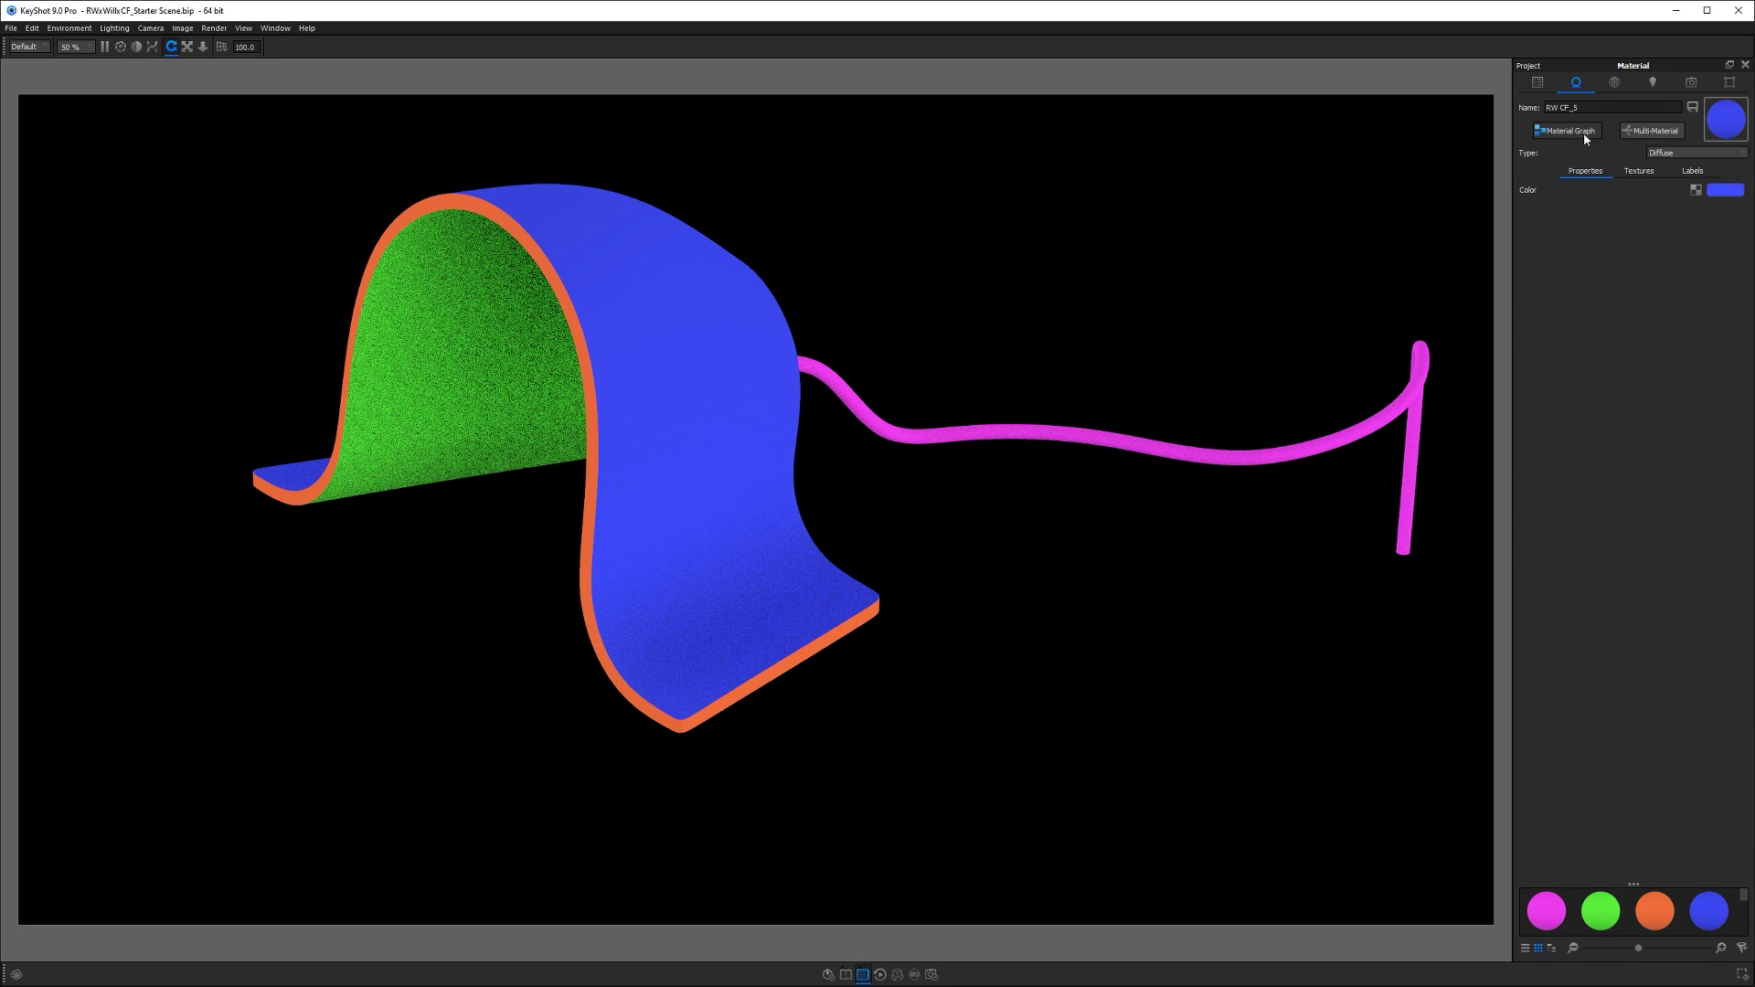
click(1665, 153)
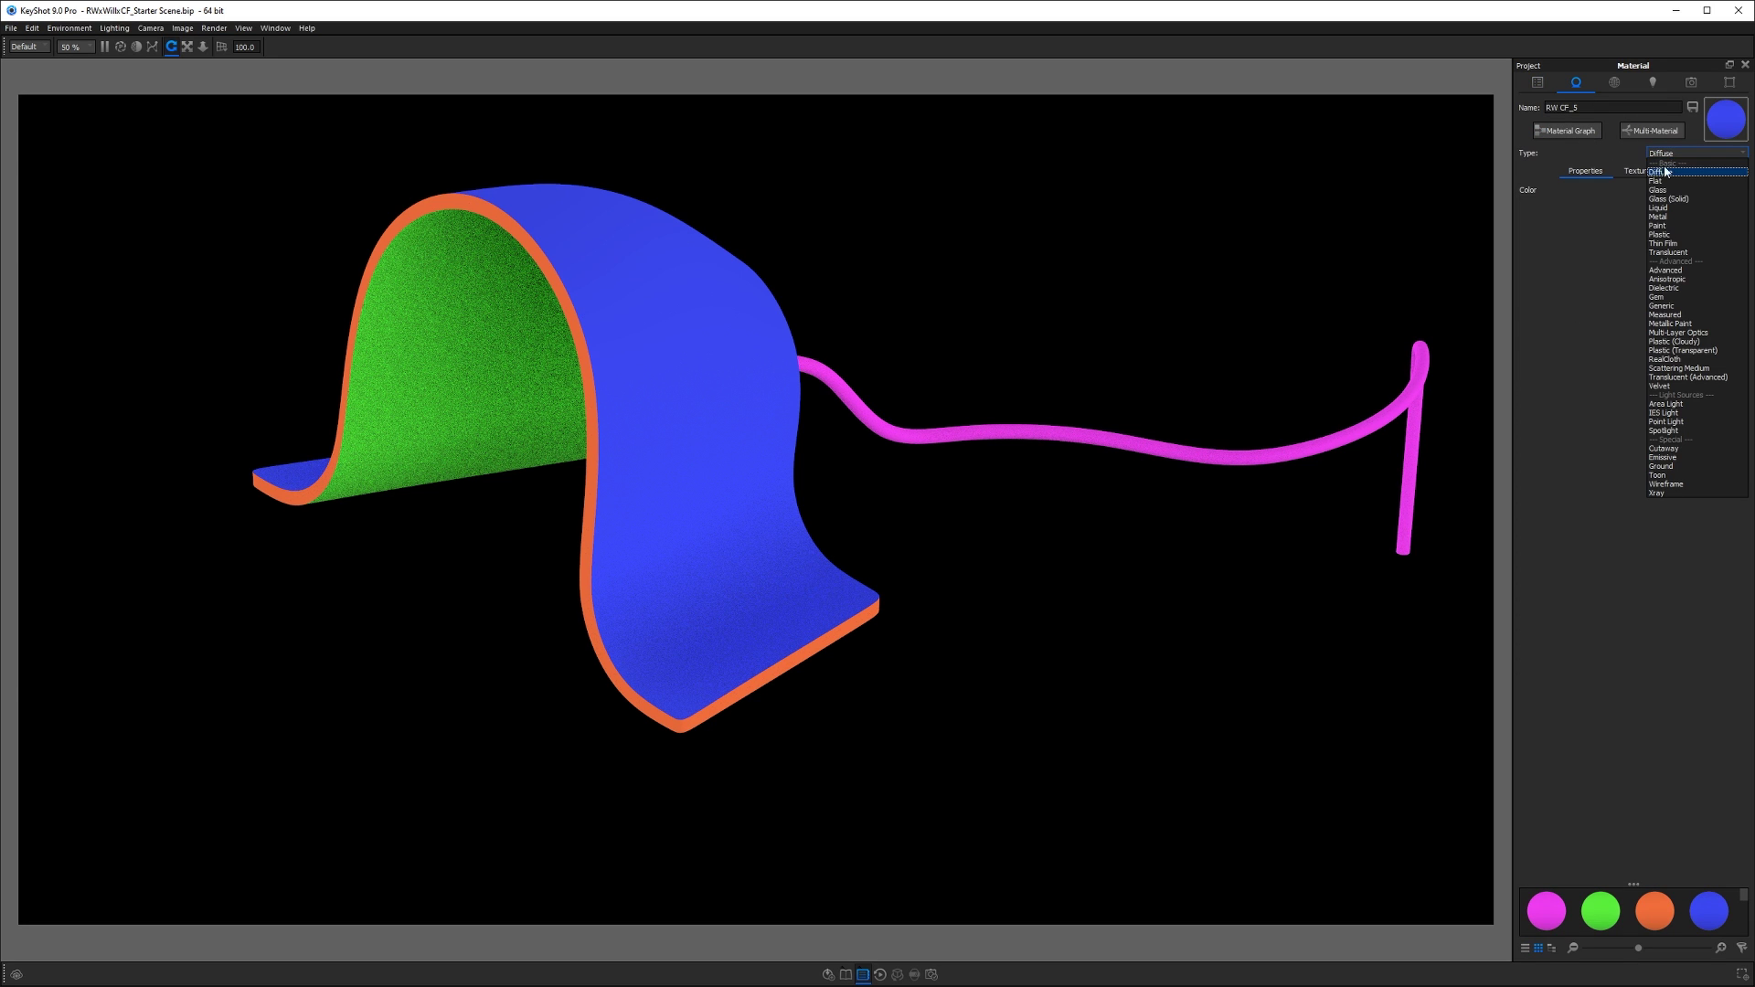
click(1673, 359)
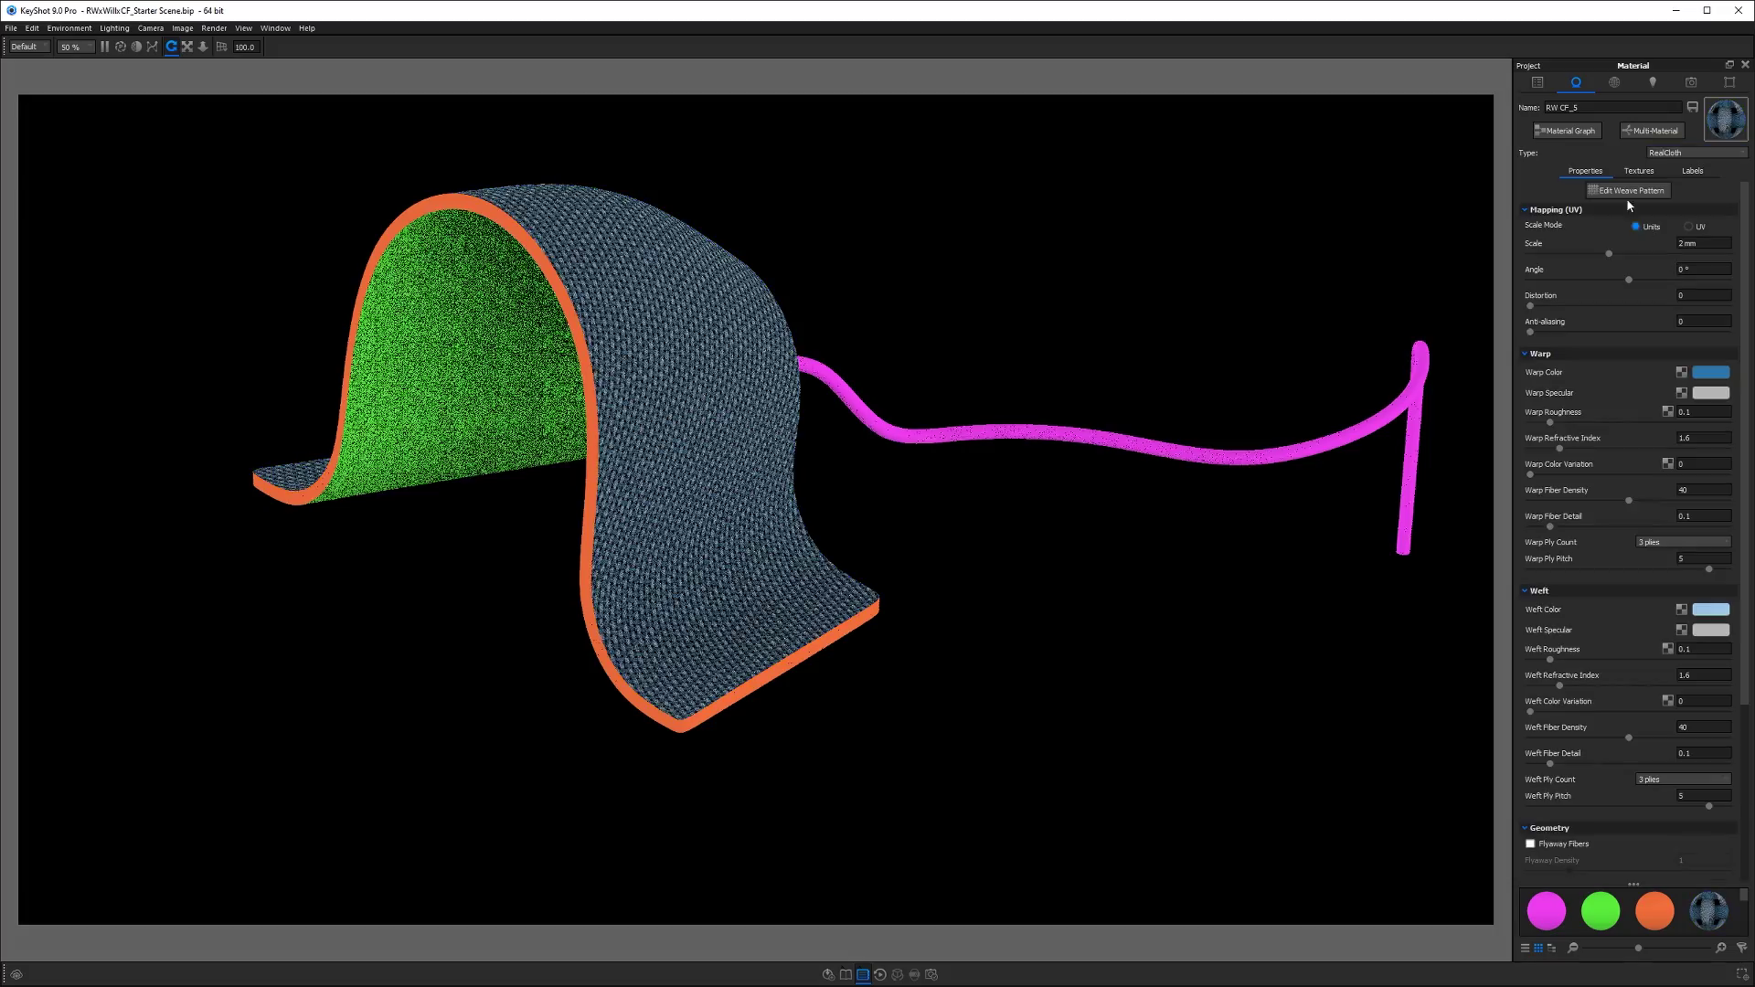
scroll(710, 384, up, 5)
drag(748, 388, 786, 393)
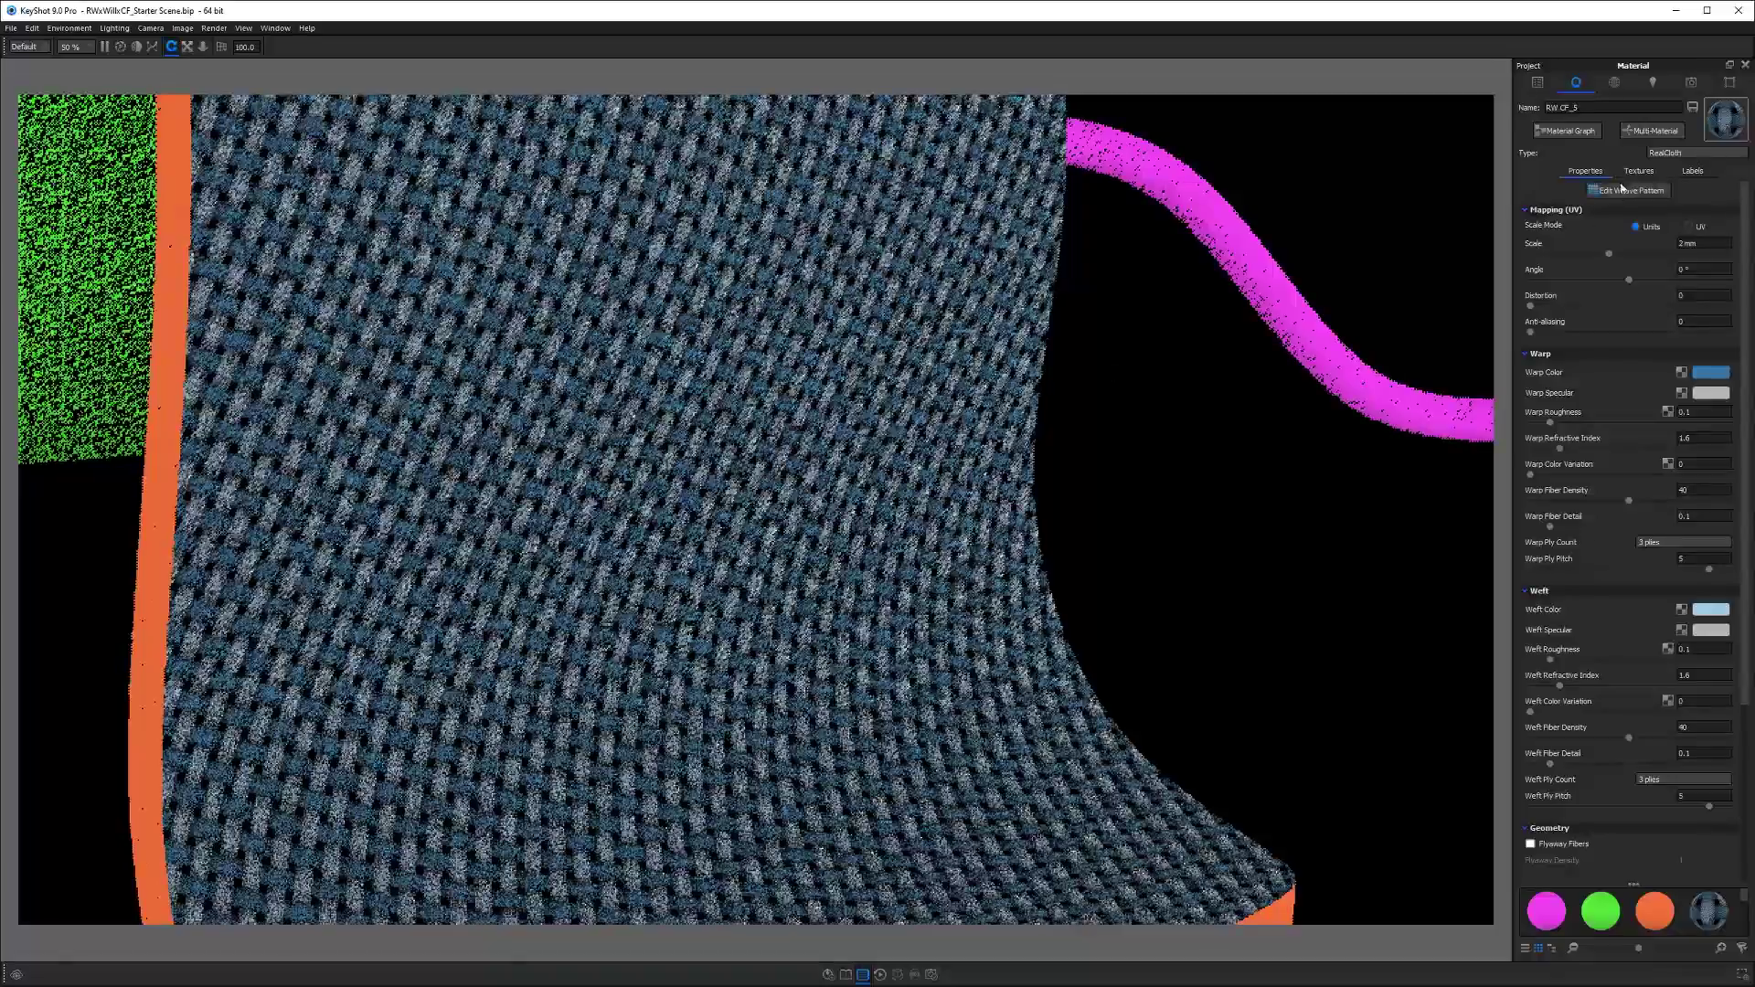
- Set the weave to 4 warp by 4 weft and flip crossings into a twill pattern
click(1623, 189)
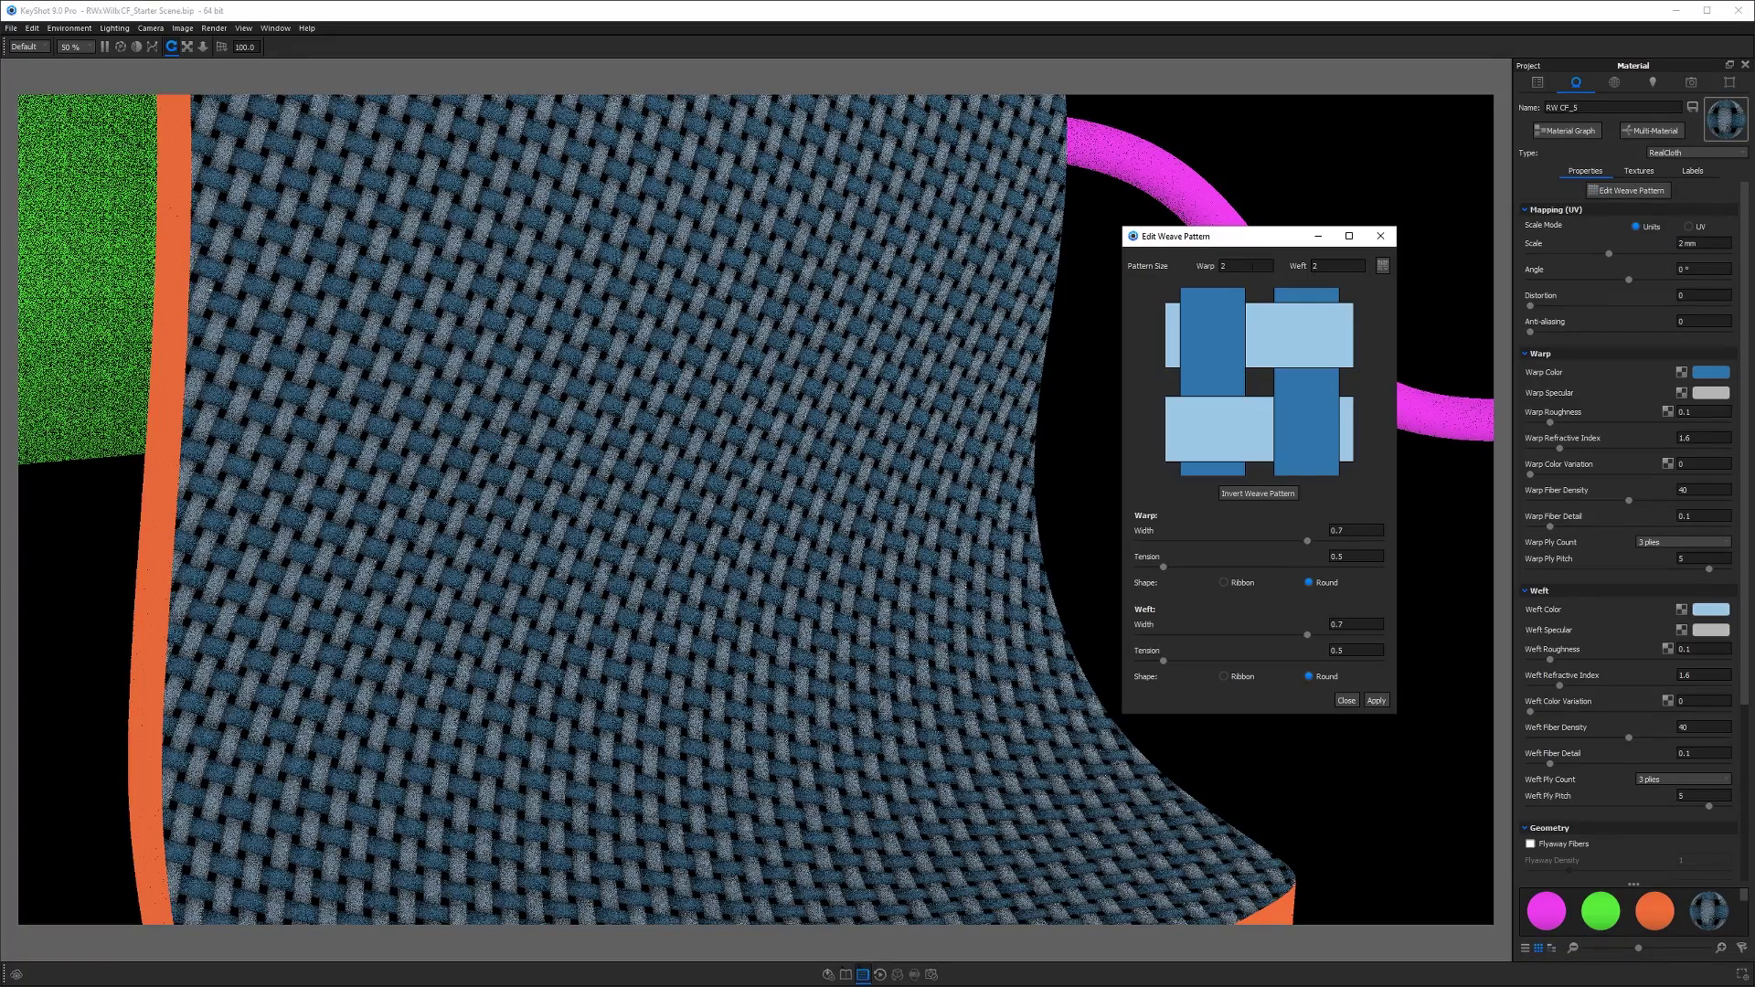
double_click(1236, 266)
text(4)
key(Tab)
text(4)
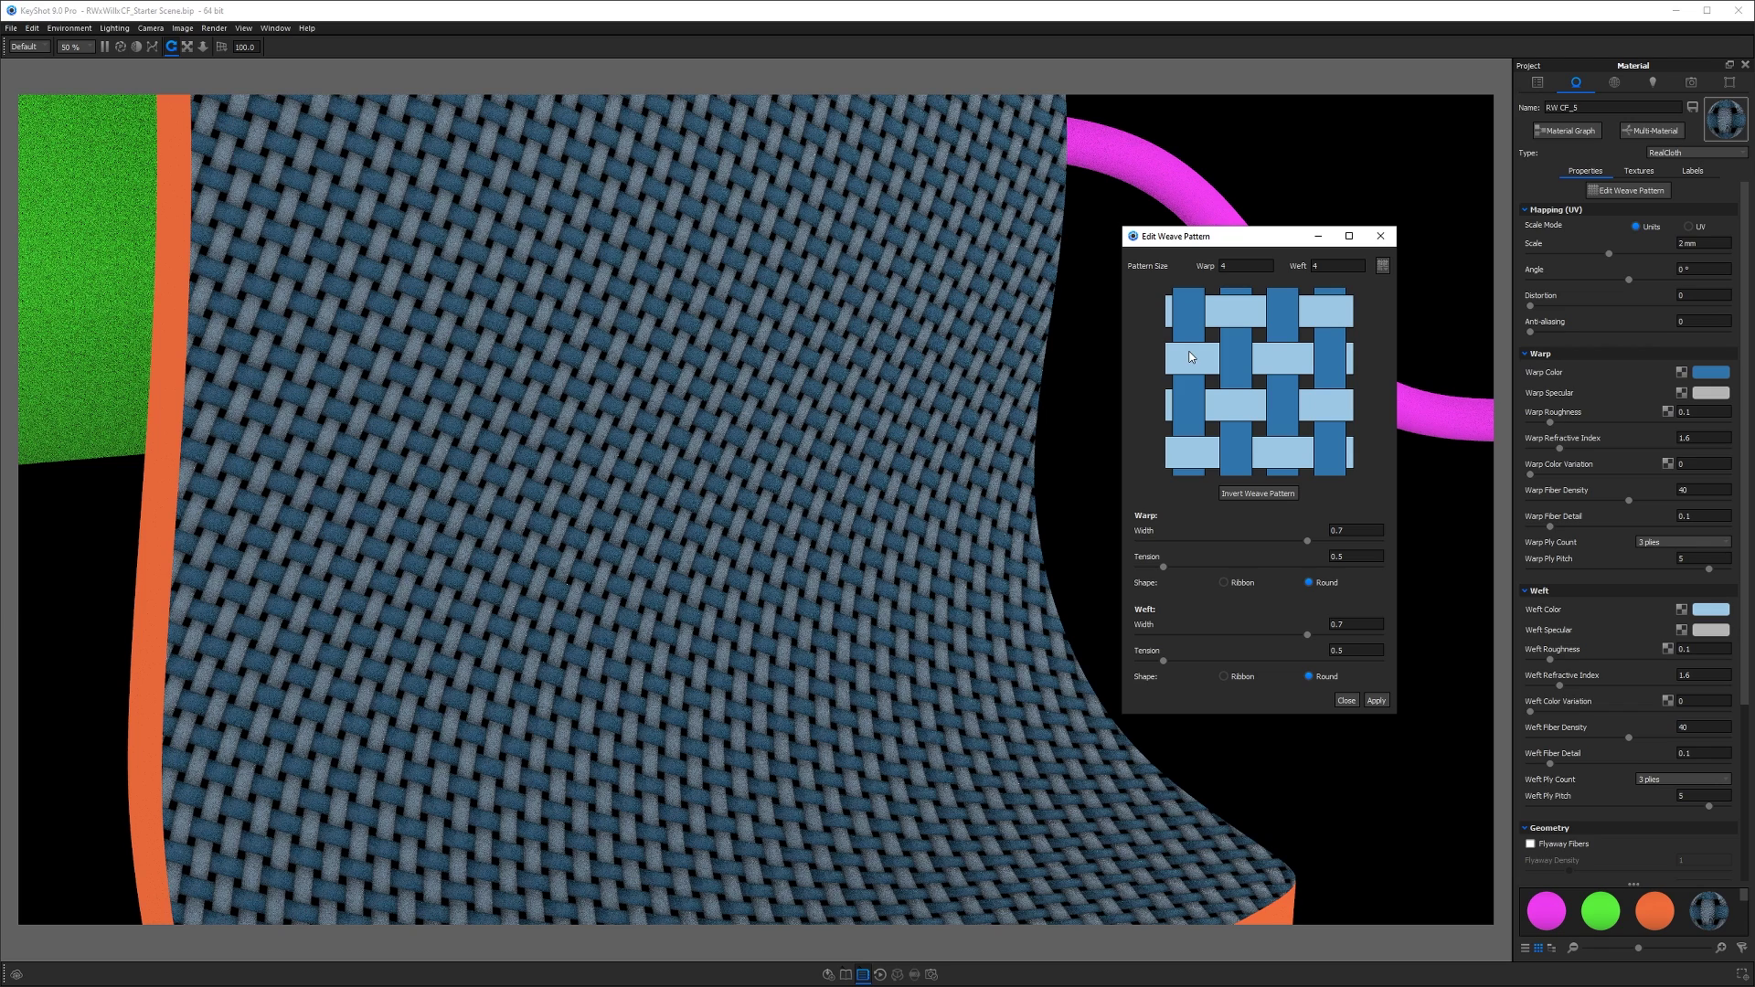
click(1238, 358)
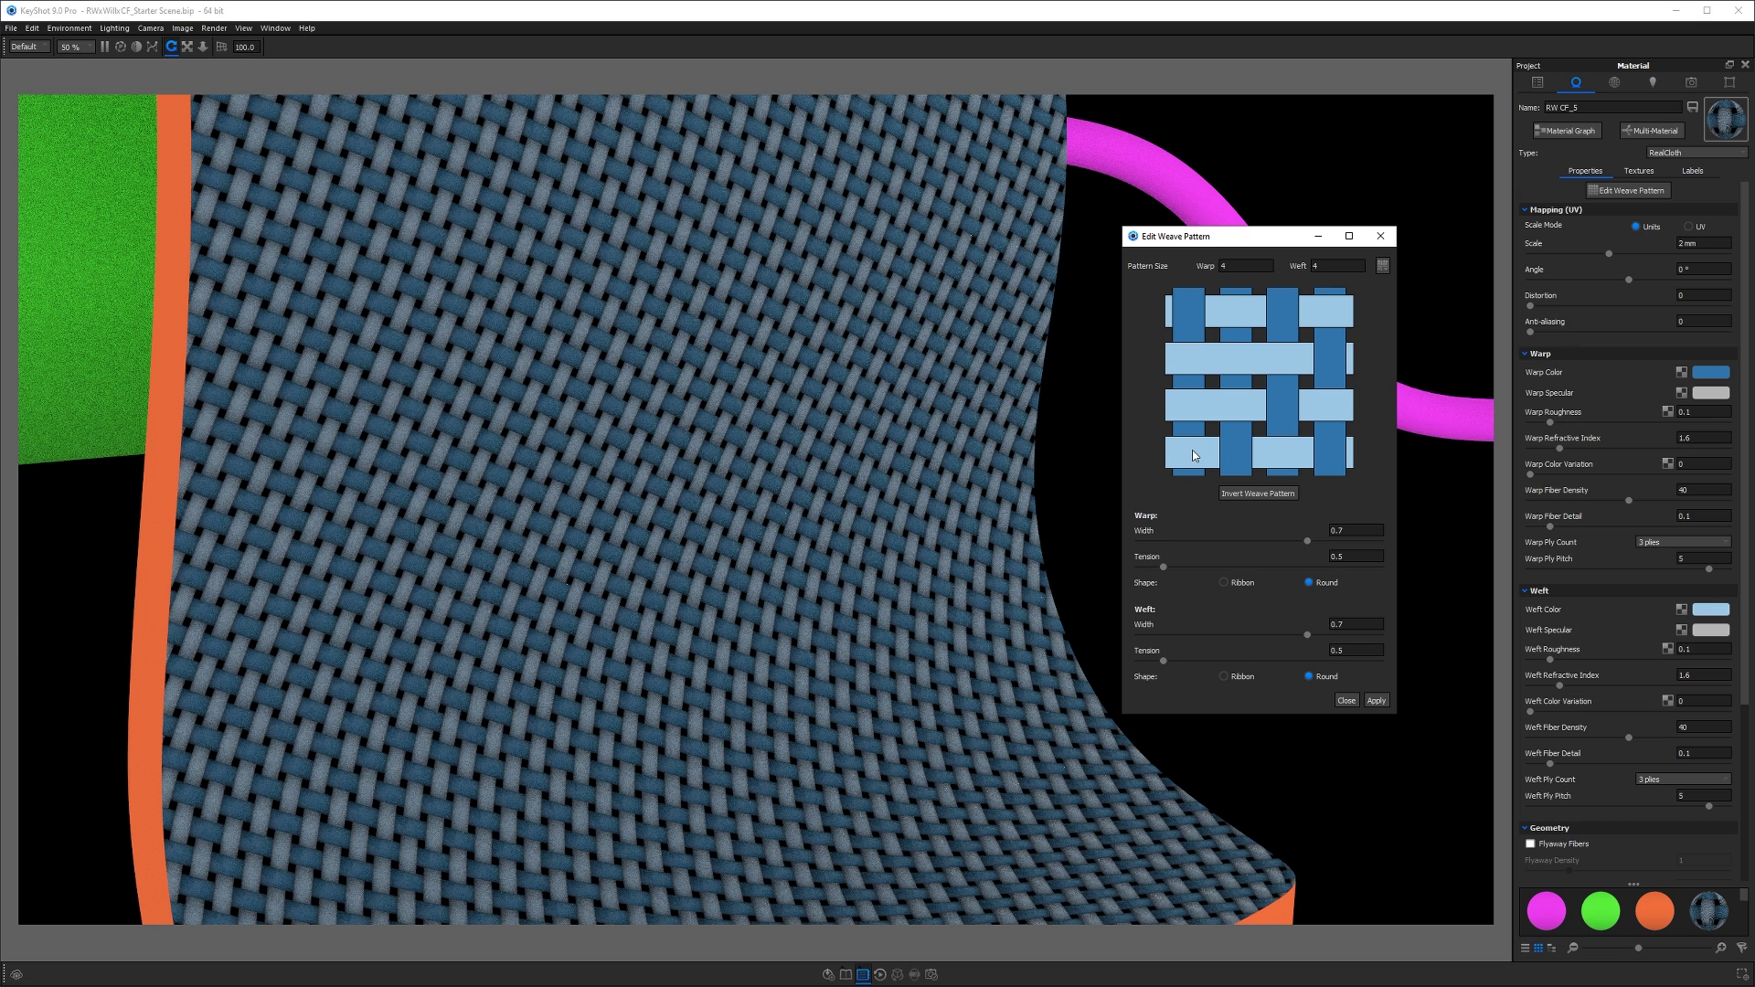
click(1189, 410)
click(1232, 452)
click(1238, 426)
click(1330, 453)
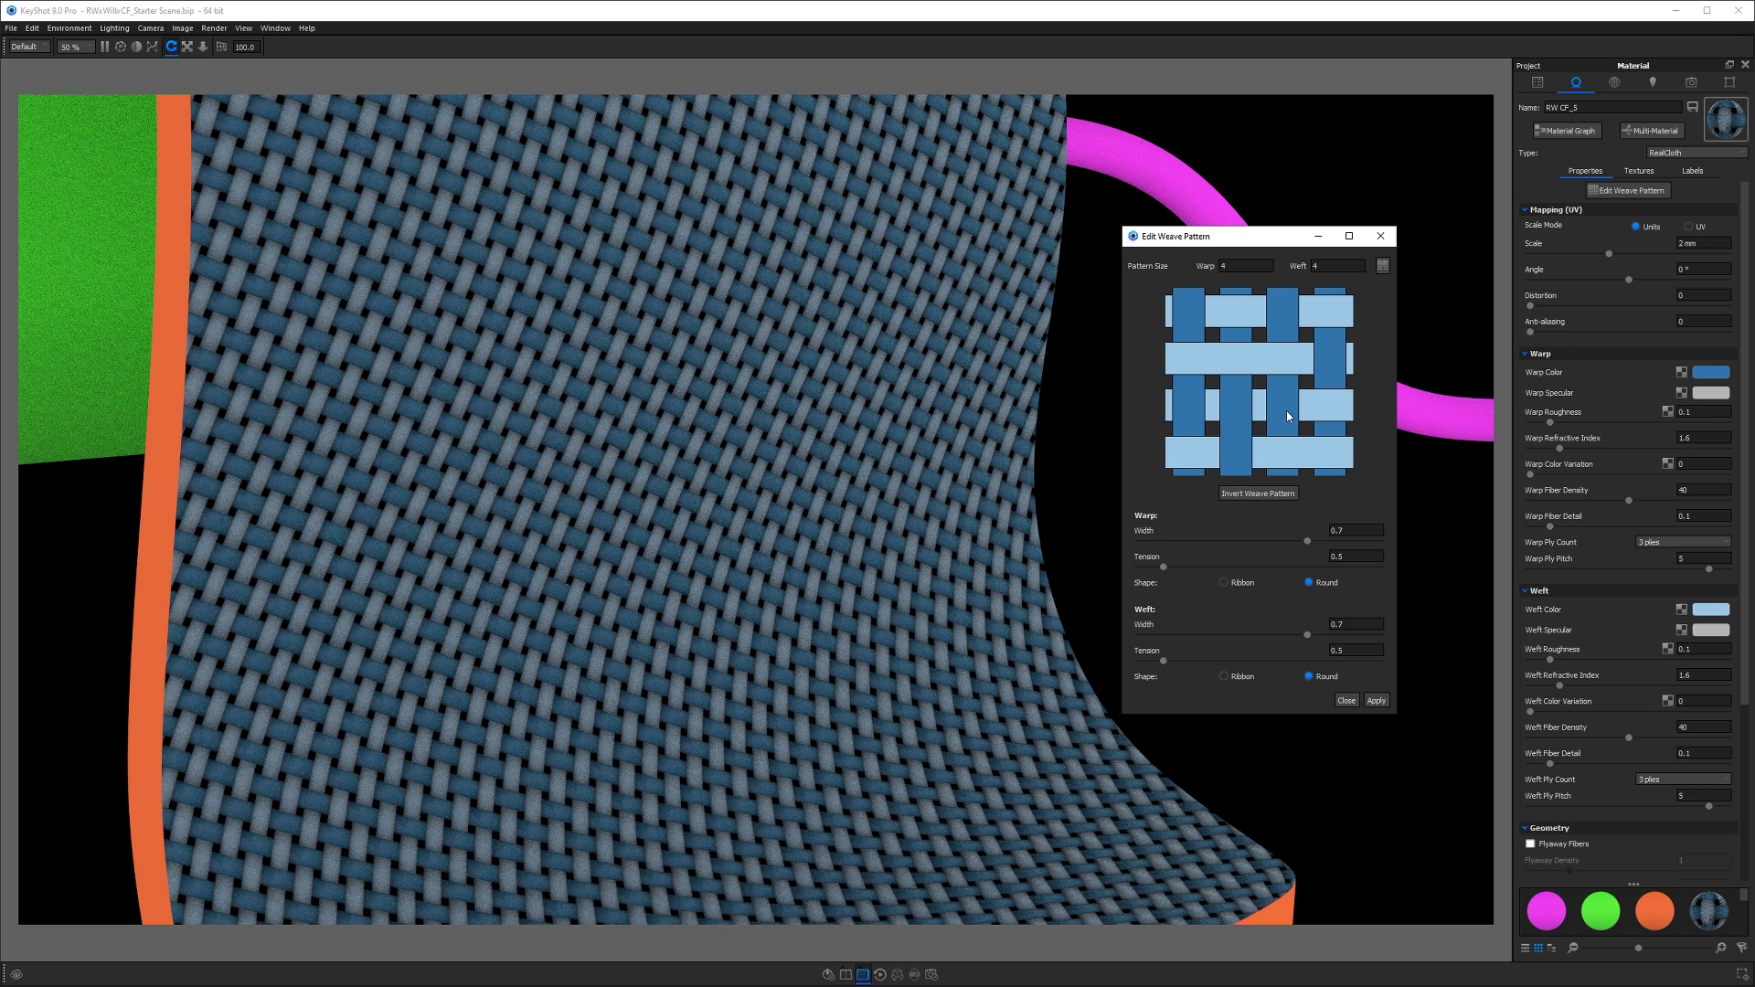
click(1284, 359)
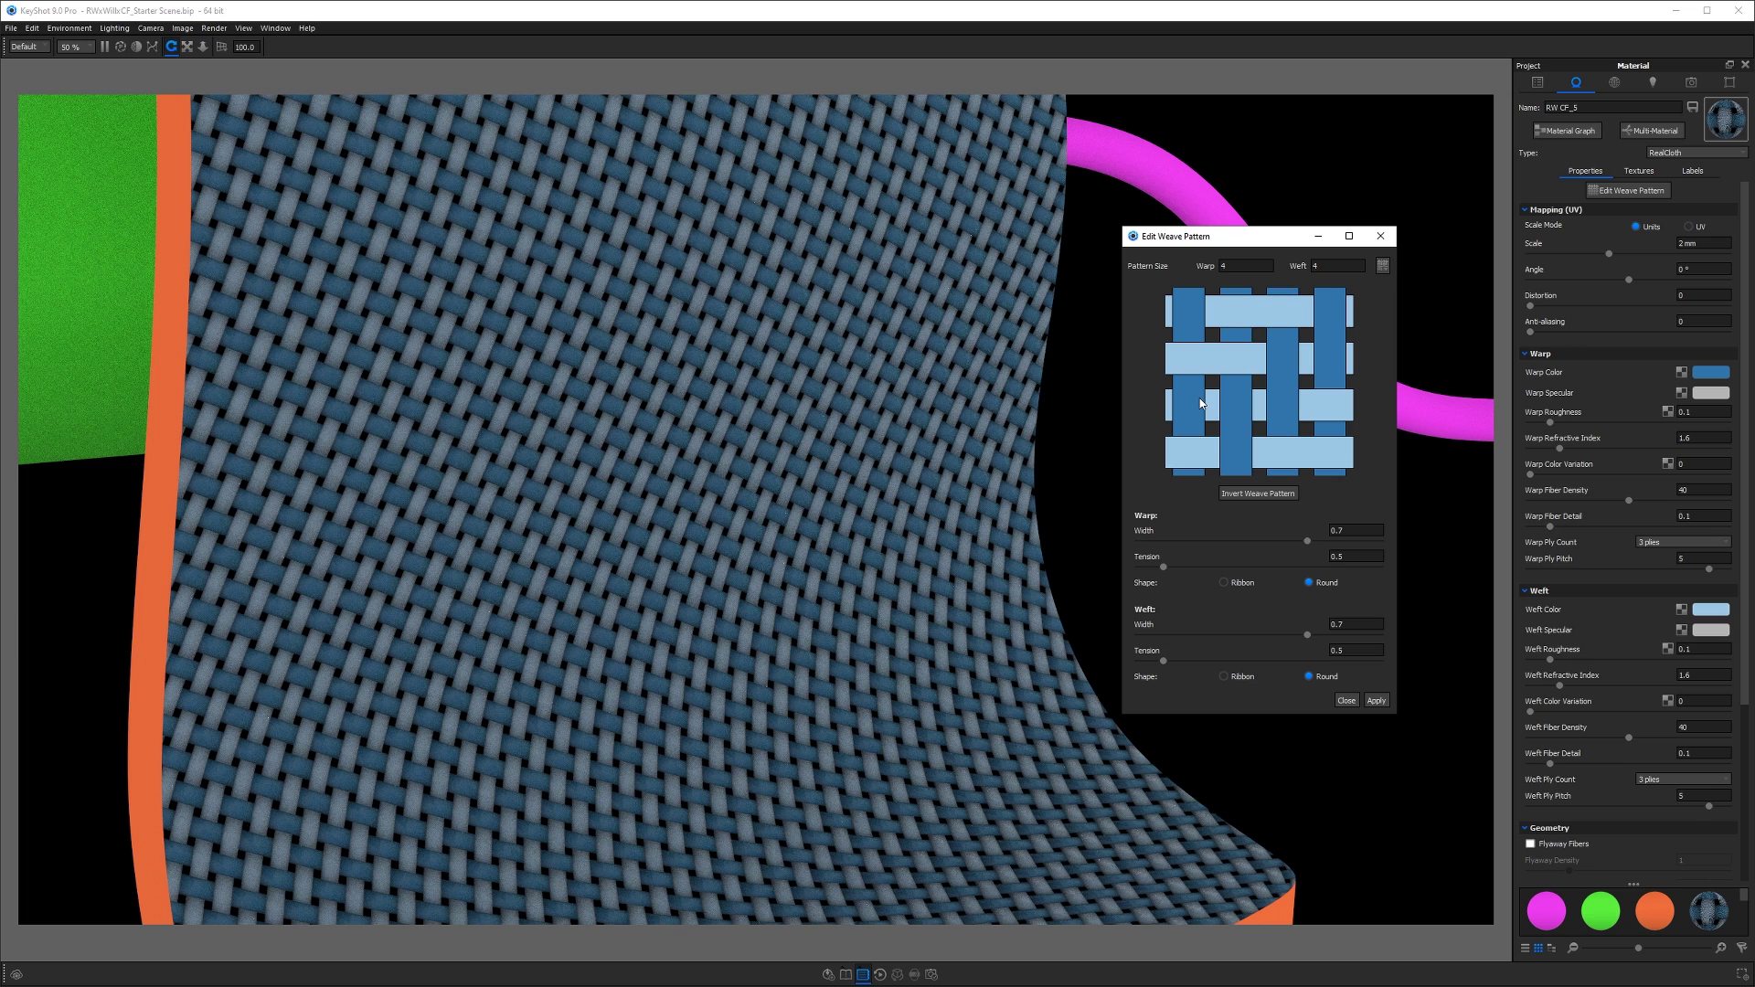
click(1190, 452)
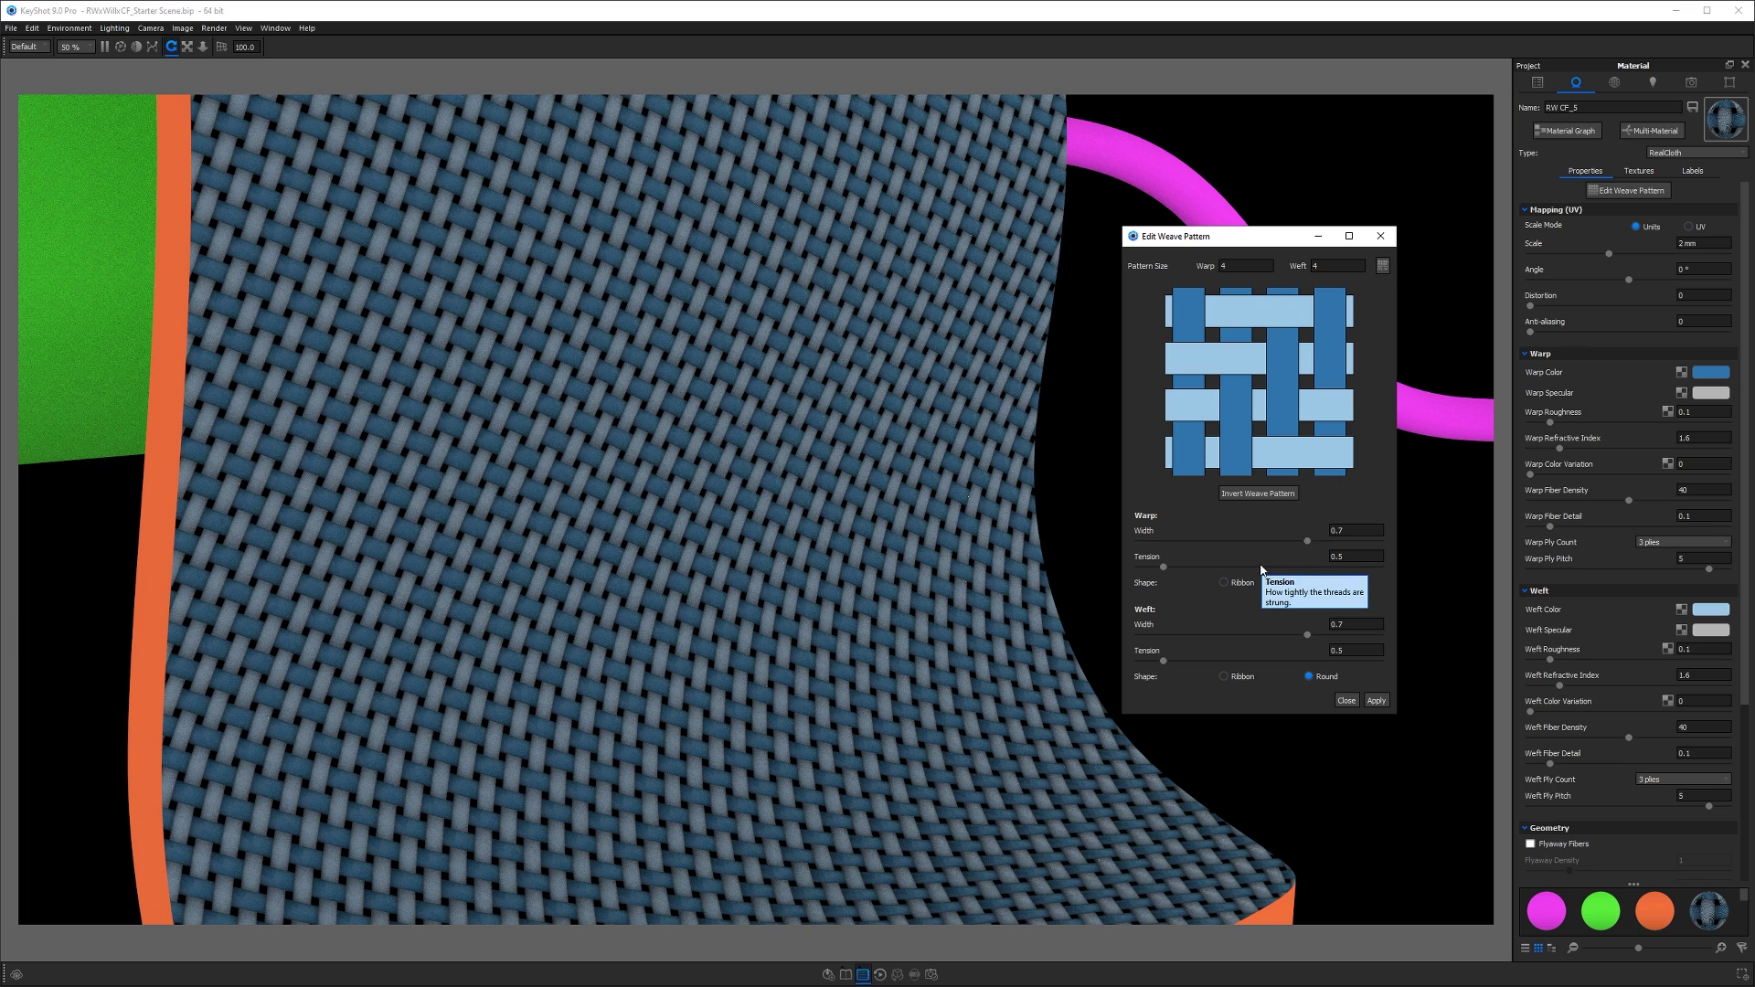
- Give warp and weft 0.95 width, tensions 1 and 0.1, Ribbon shapes, and apply the weave
click(1351, 531)
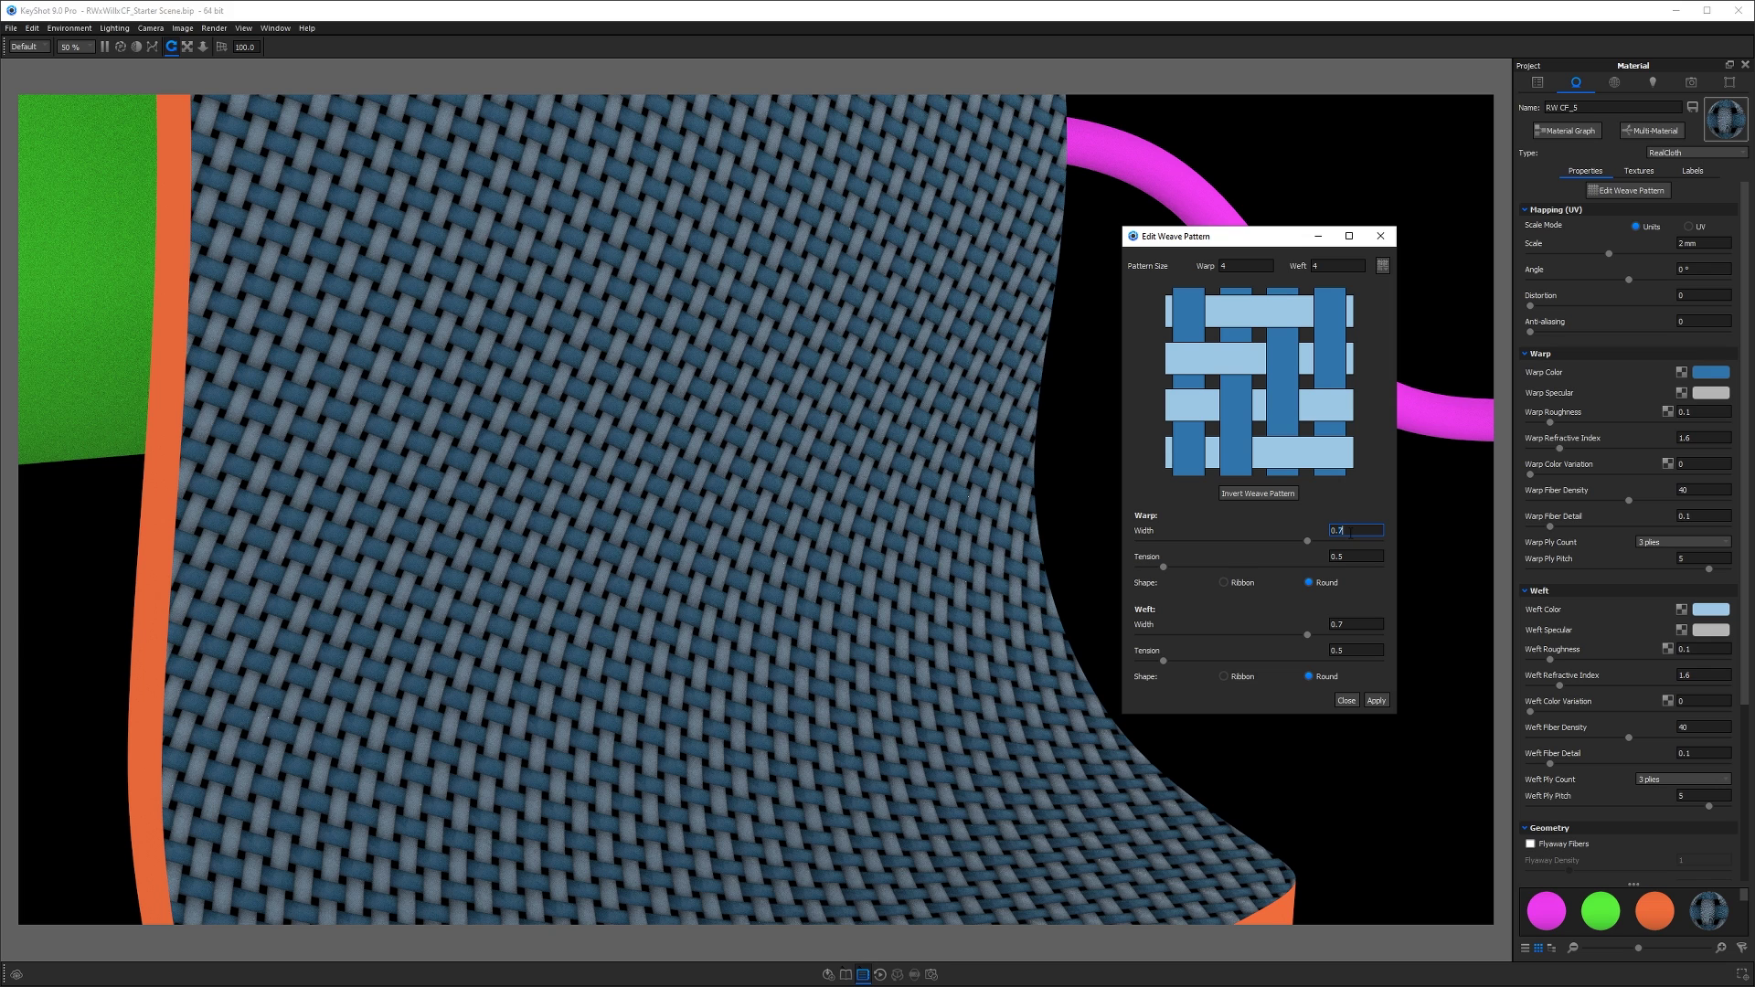
key(Return)
key(Tab)
click(1351, 554)
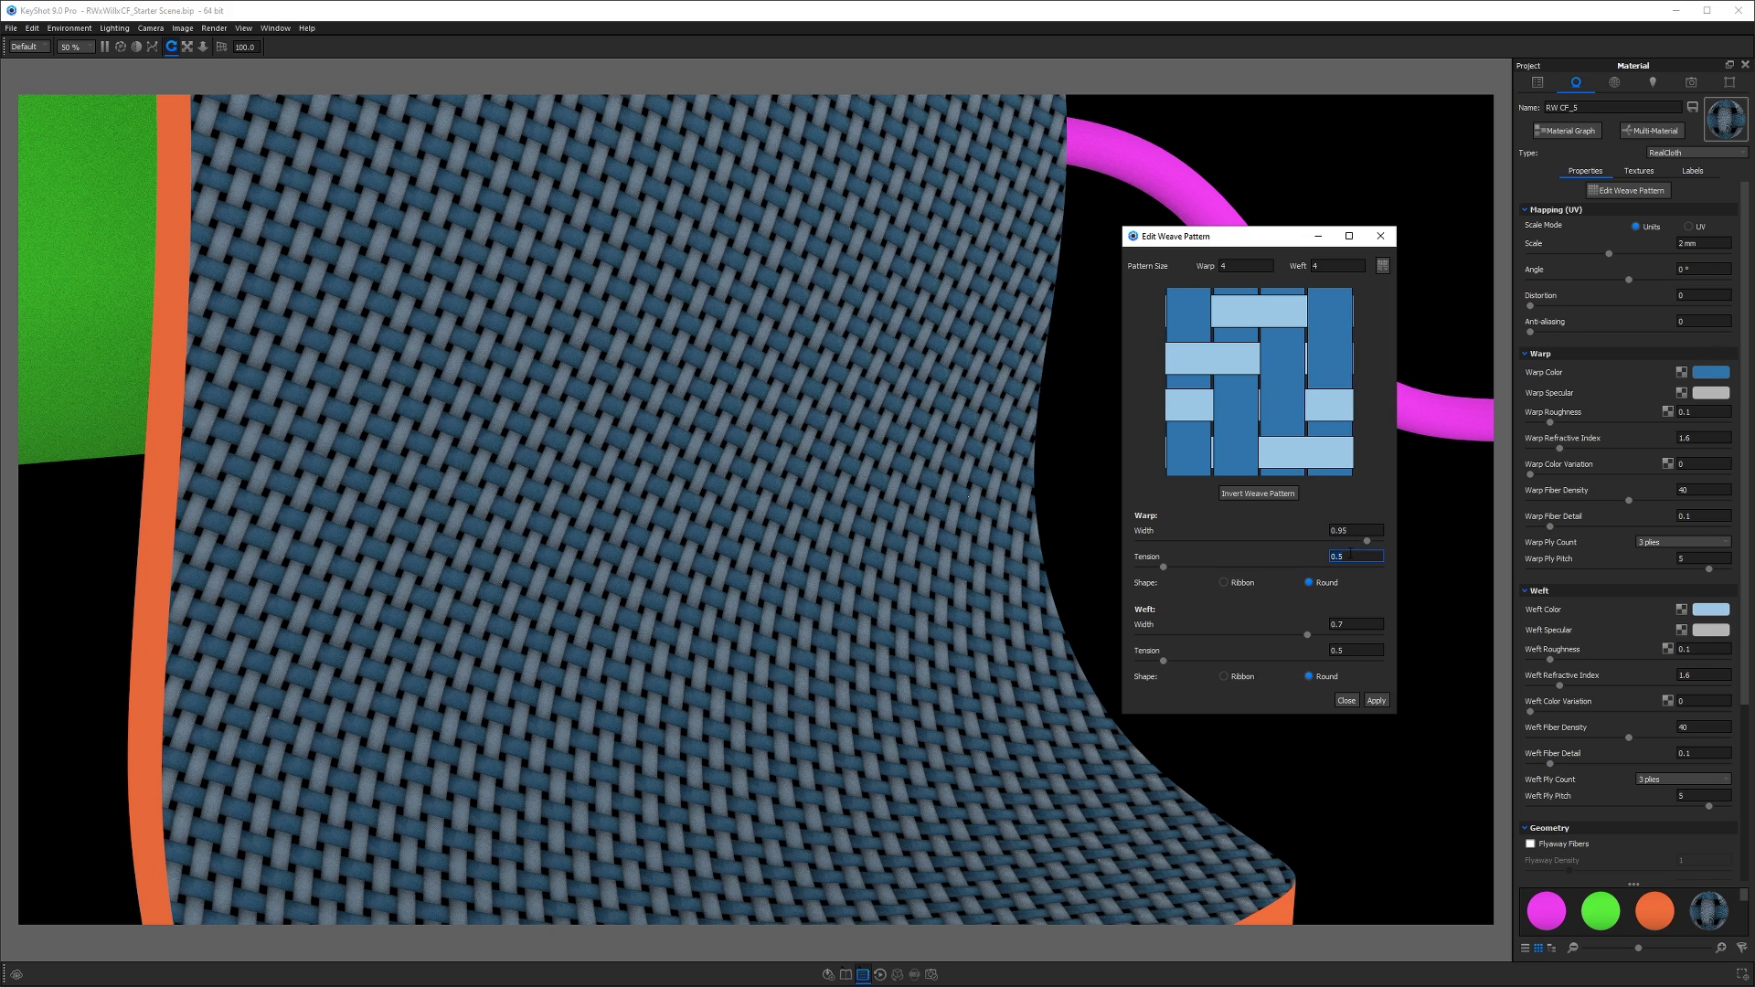
text(1)
key(Return)
key(Tab)
click(1244, 583)
click(1359, 624)
click(1356, 650)
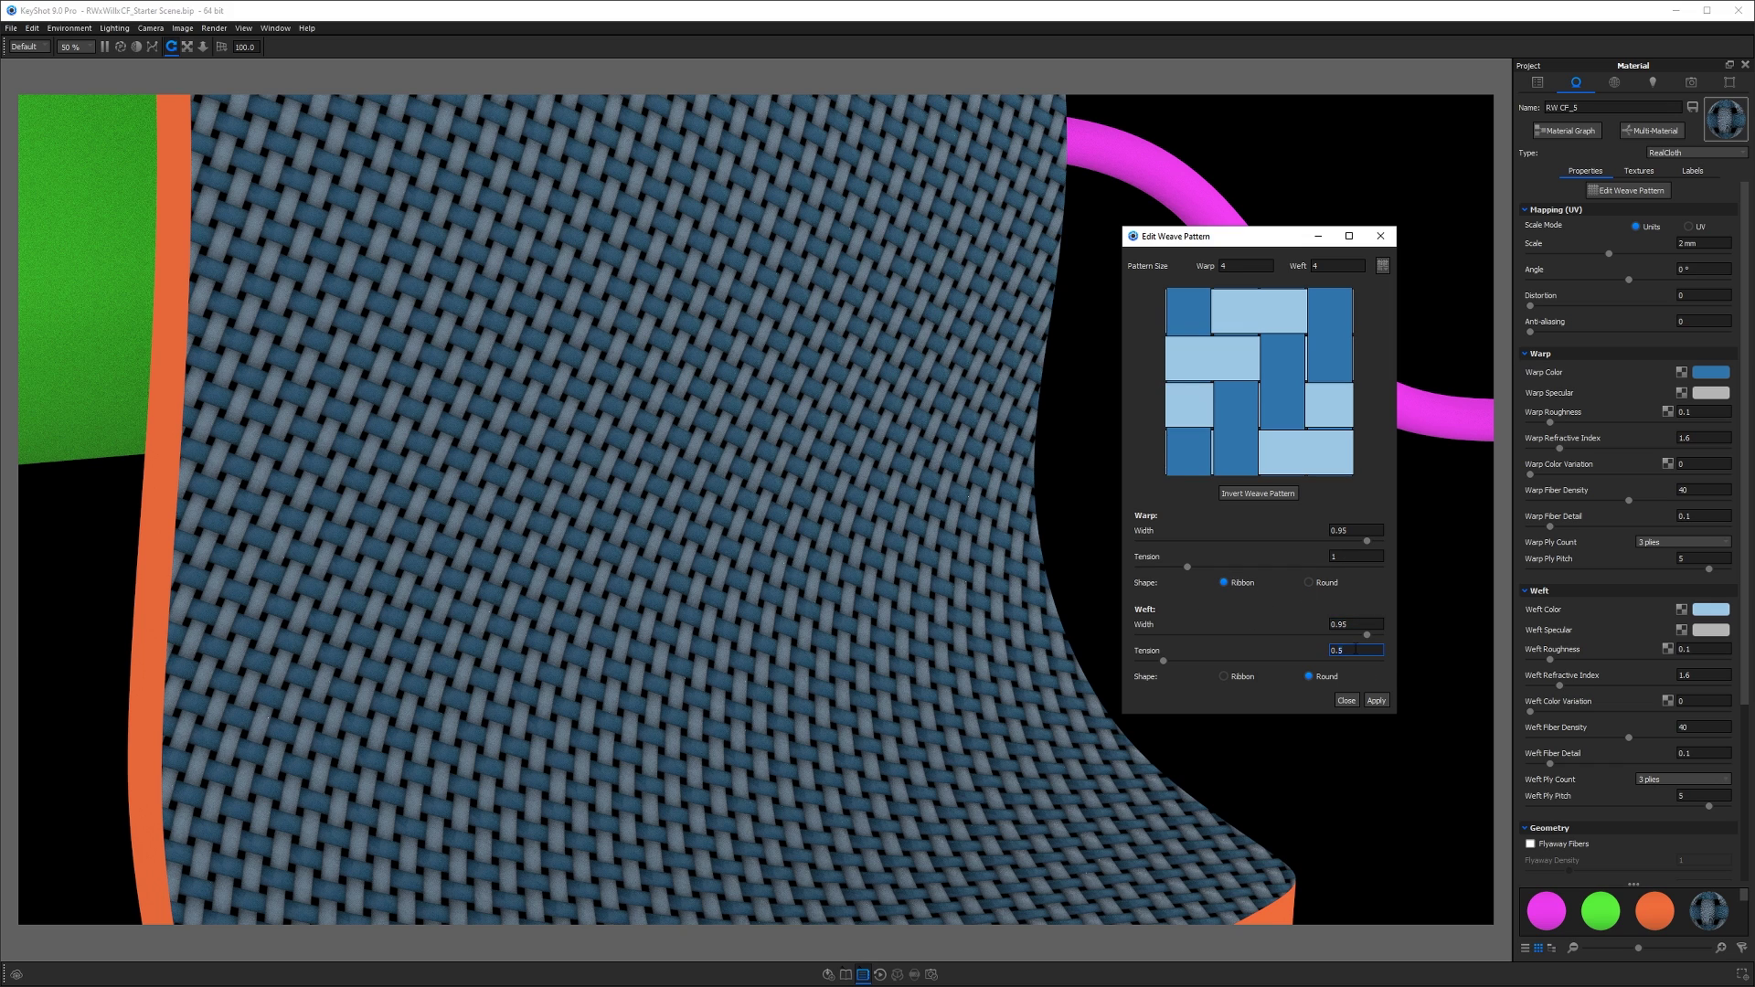
text(0.1)
click(1225, 677)
click(1374, 701)
- Close the weave editor, try rotating the weave angle, then reset it to 0°
click(1347, 702)
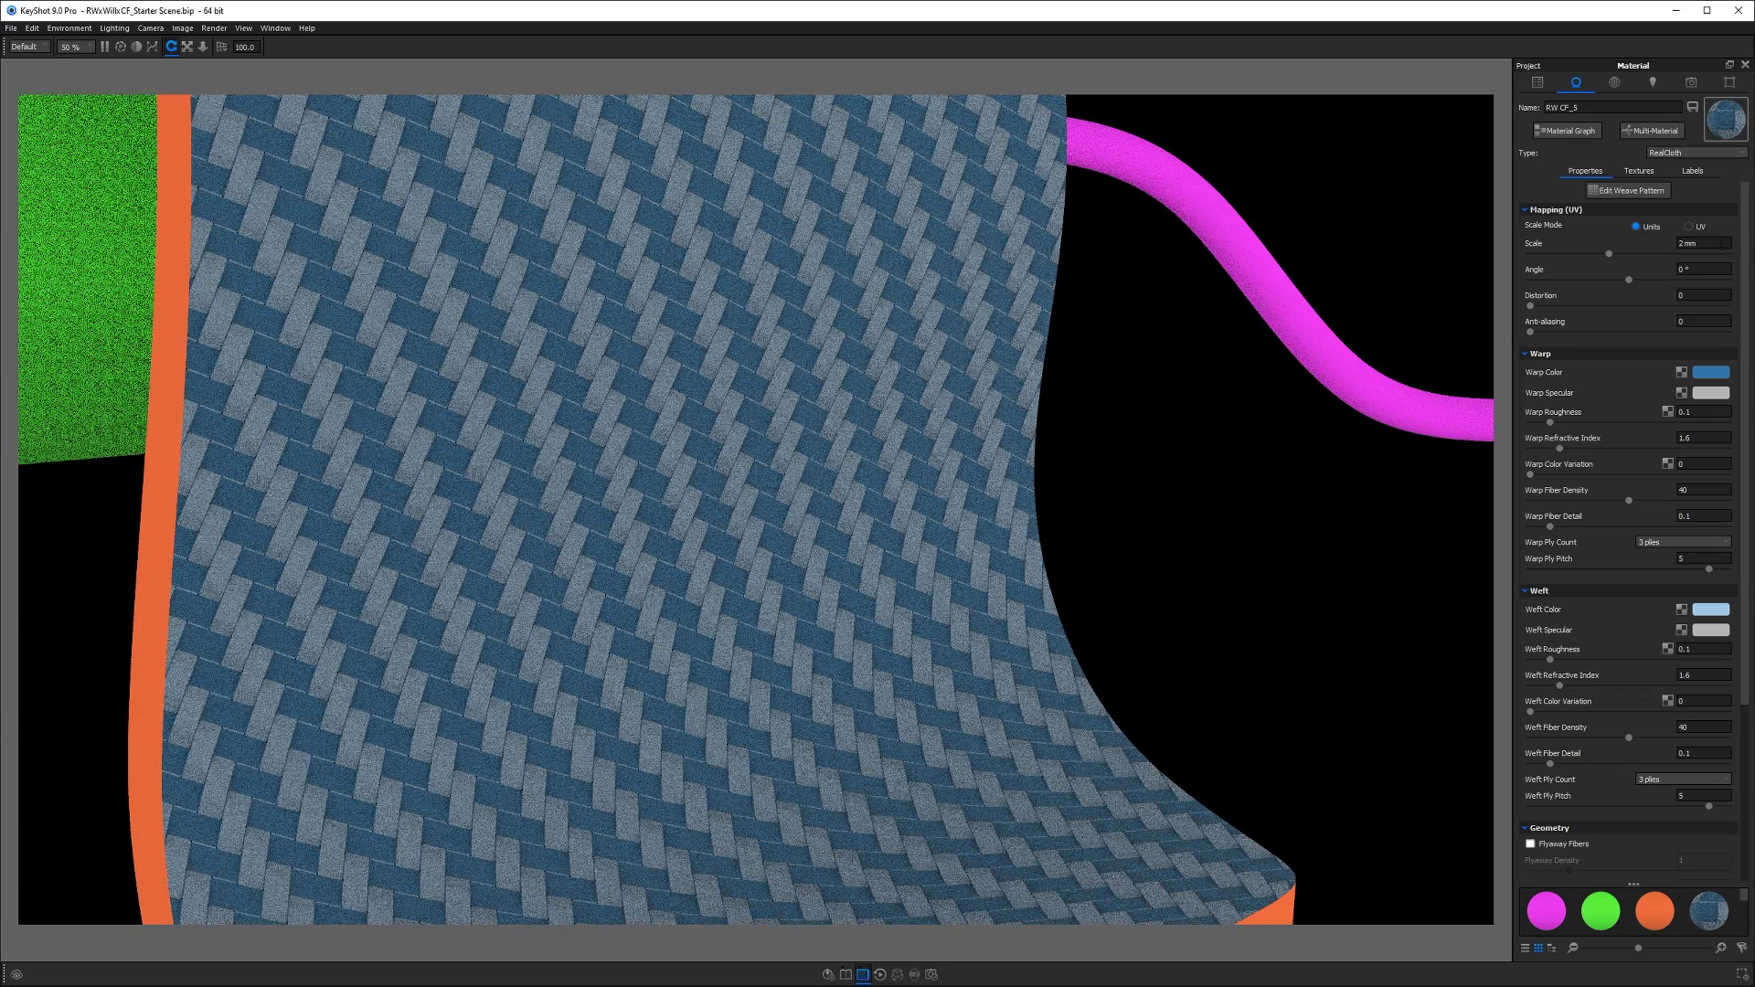
click(1690, 269)
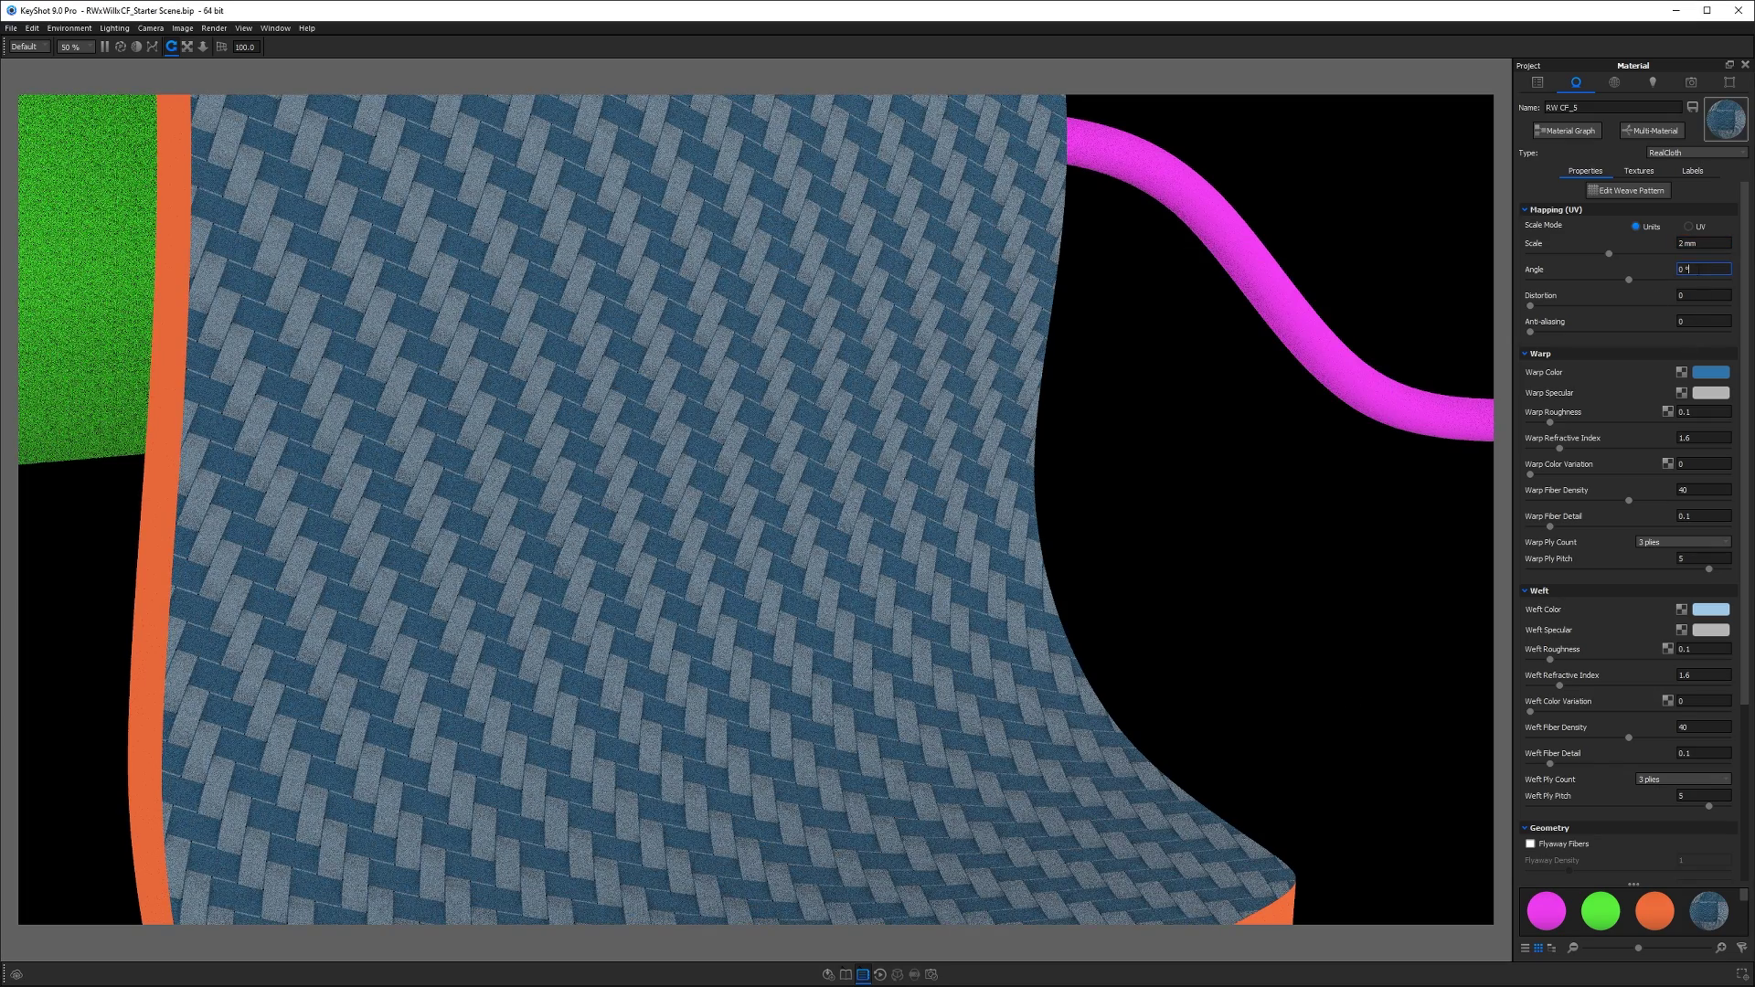
drag(1630, 279, 1619, 281)
click(1704, 269)
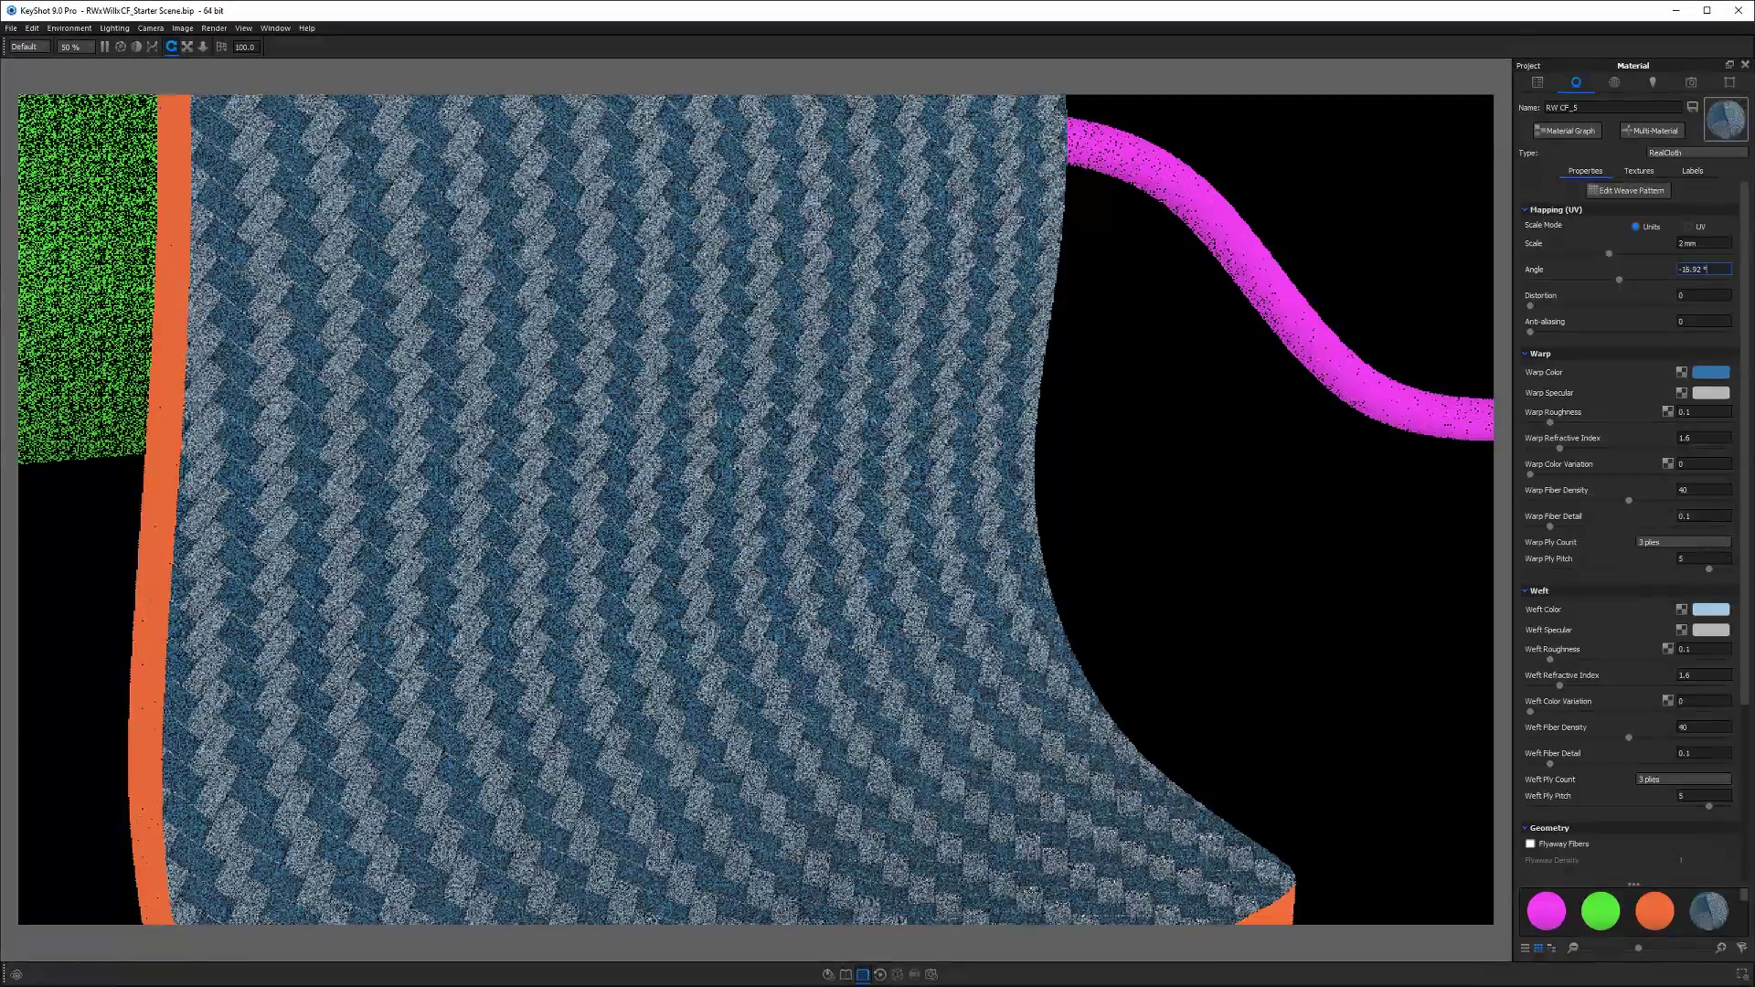
key(ctrl+a)
text(0)
key(Return)
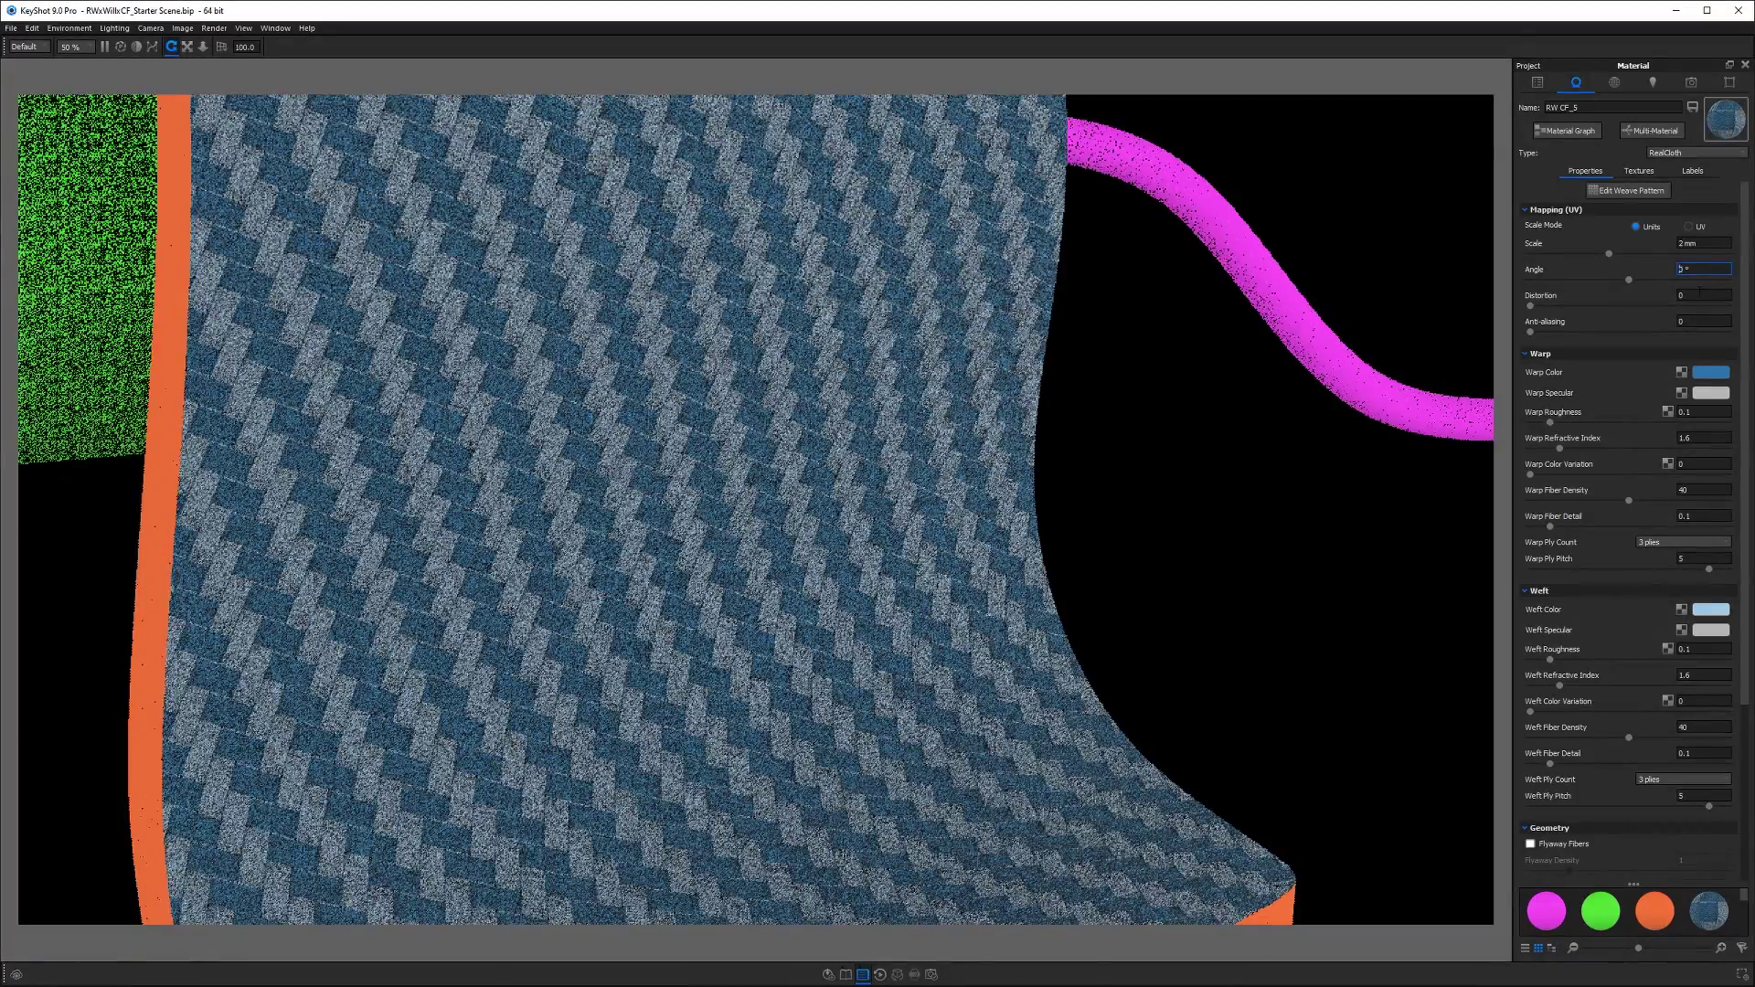
click(1699, 293)
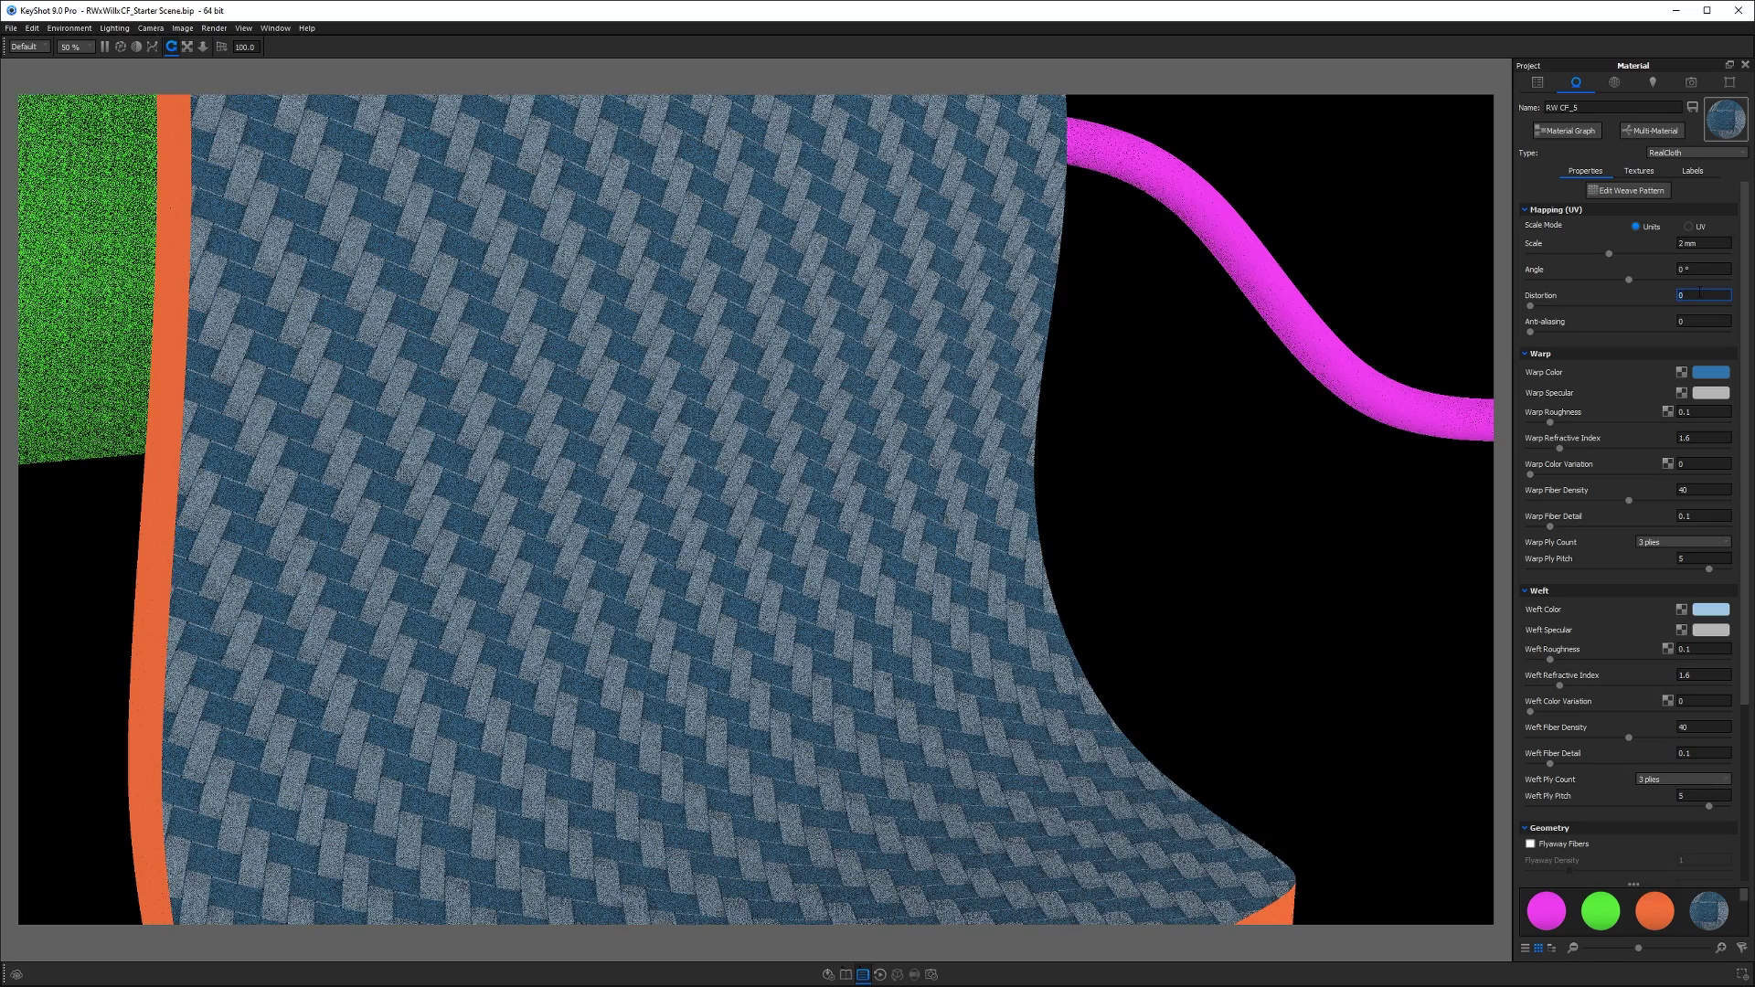
- Set both Warp Color and Weft Color to black
click(1724, 377)
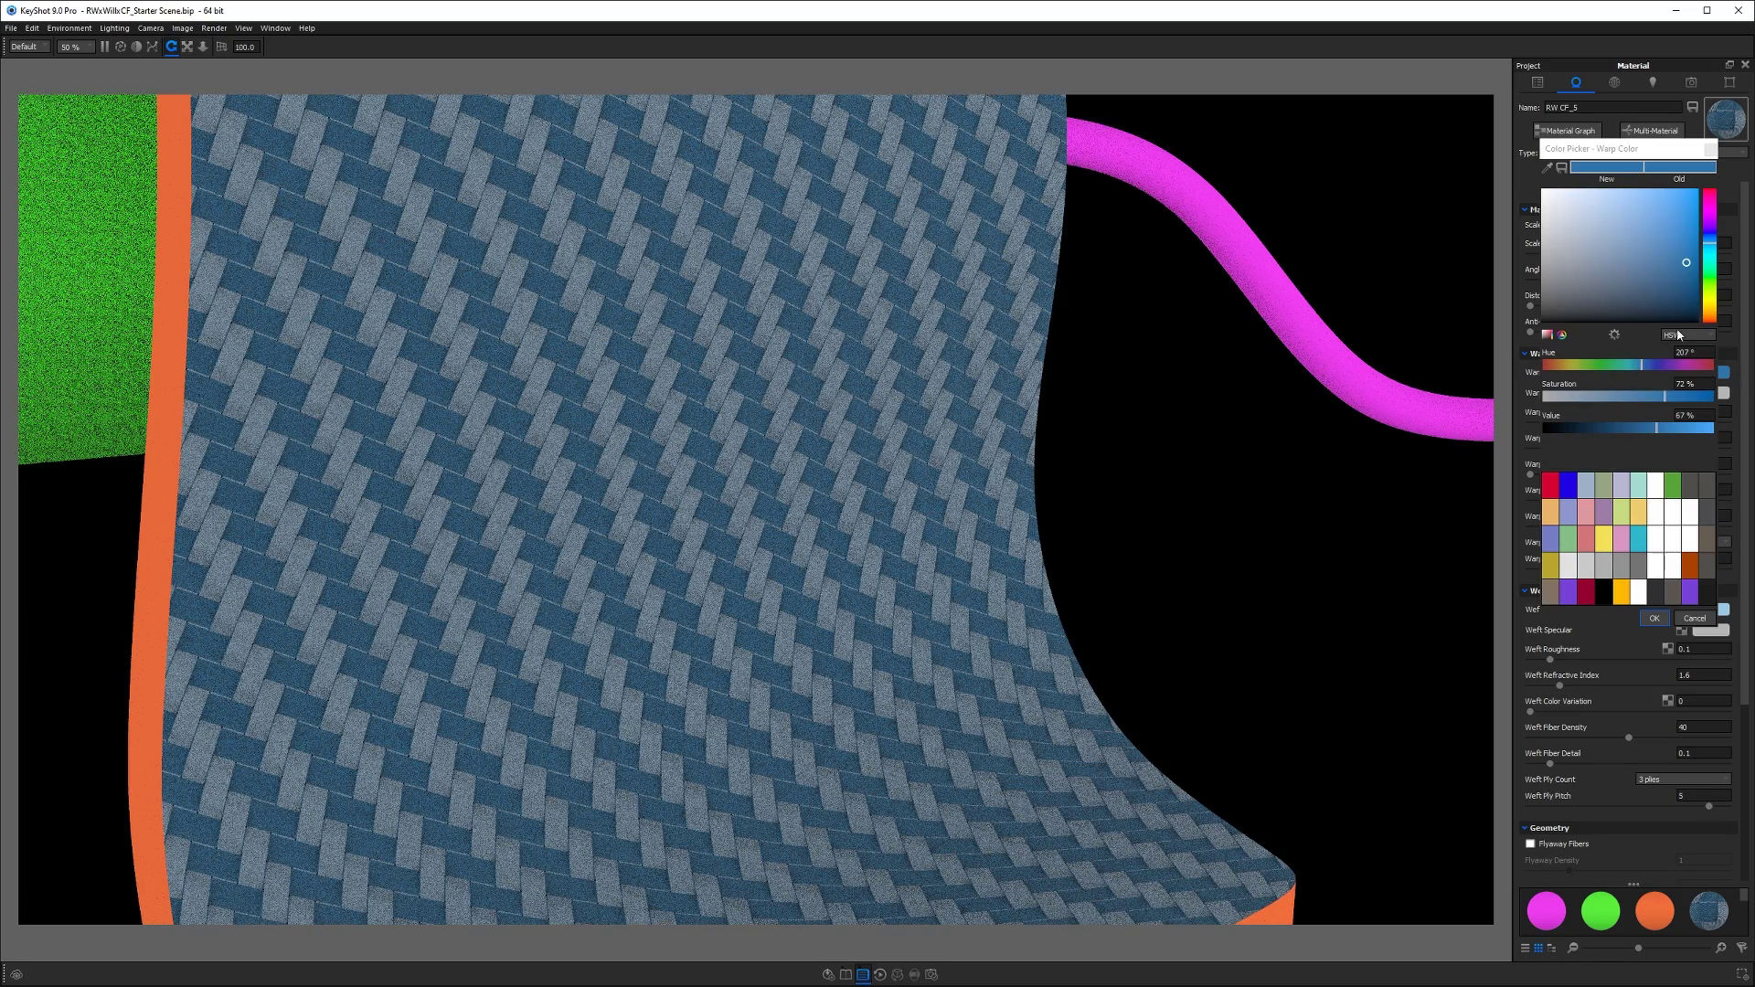
drag(1615, 287, 1639, 419)
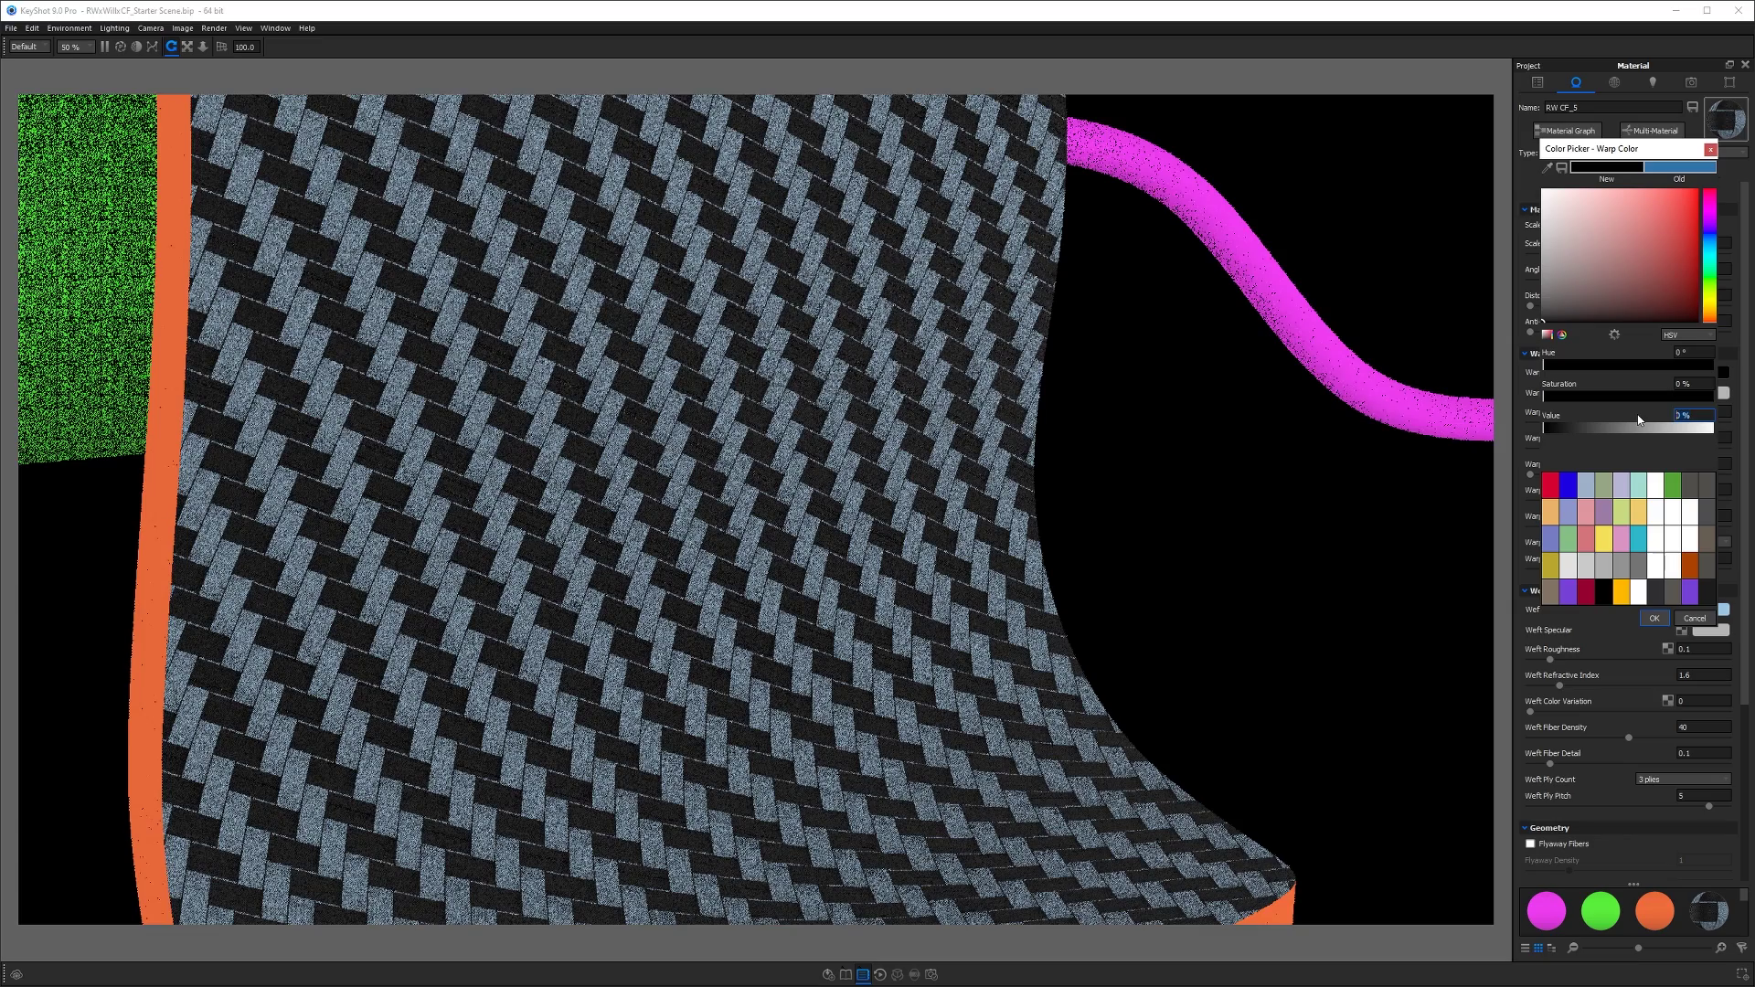
key(Return)
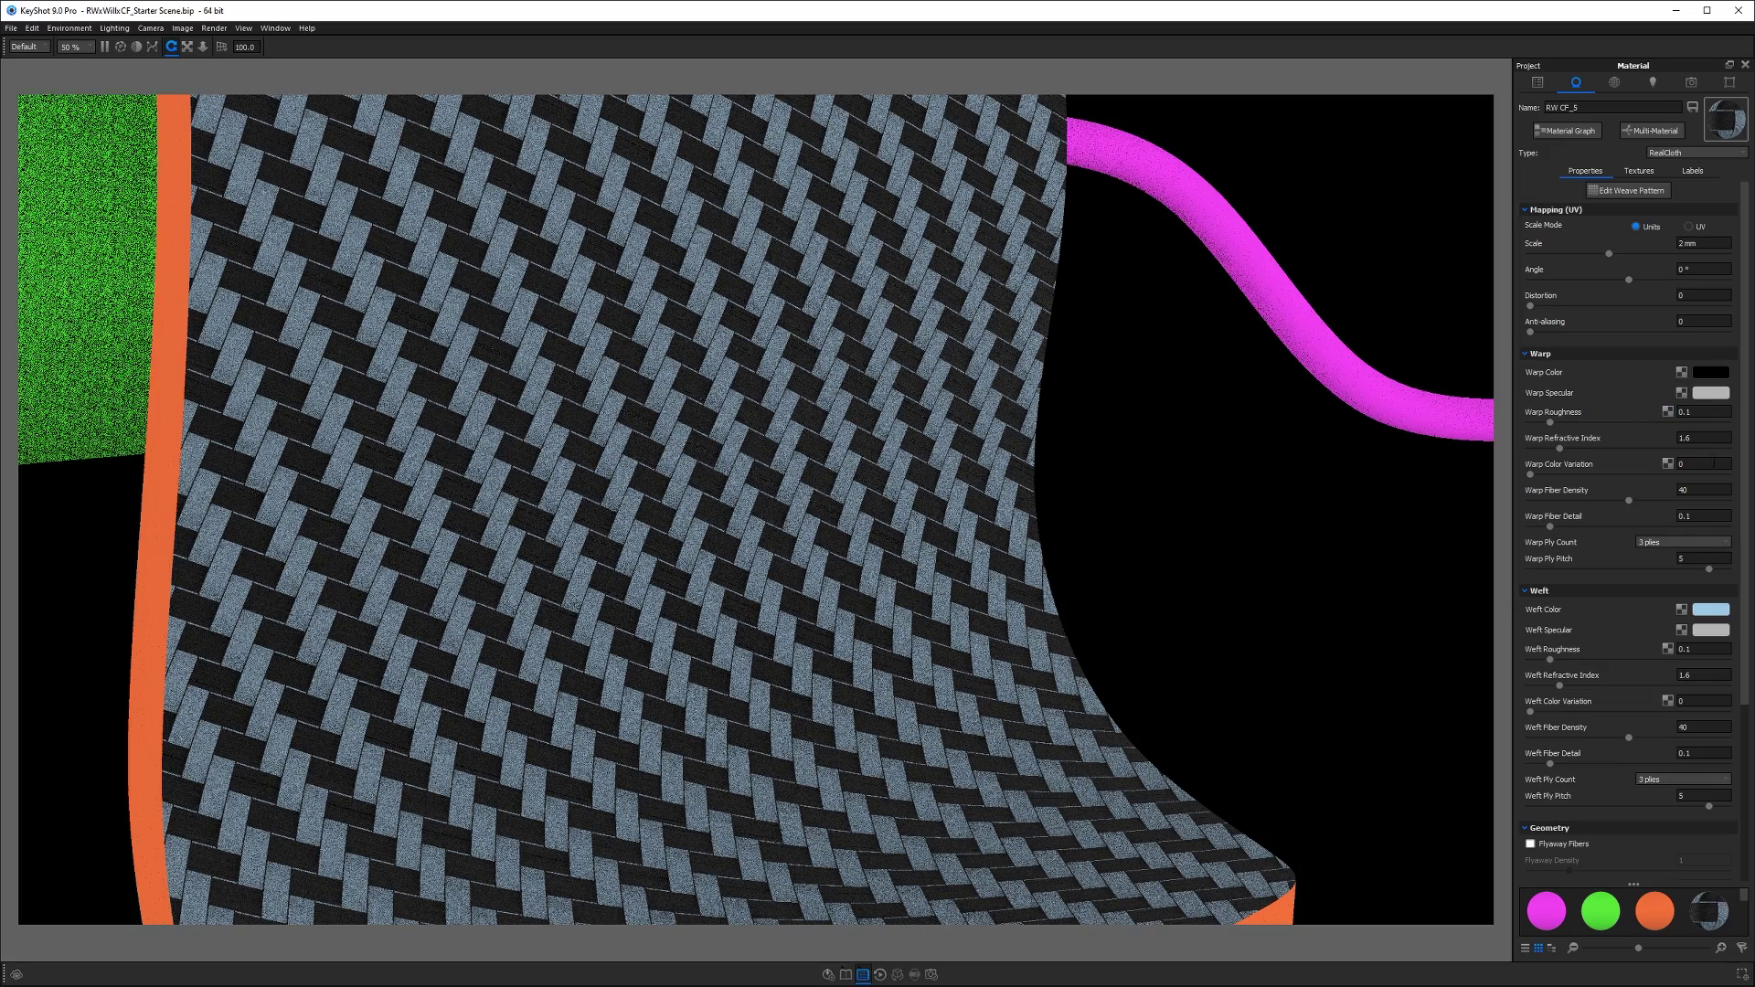
click(1711, 611)
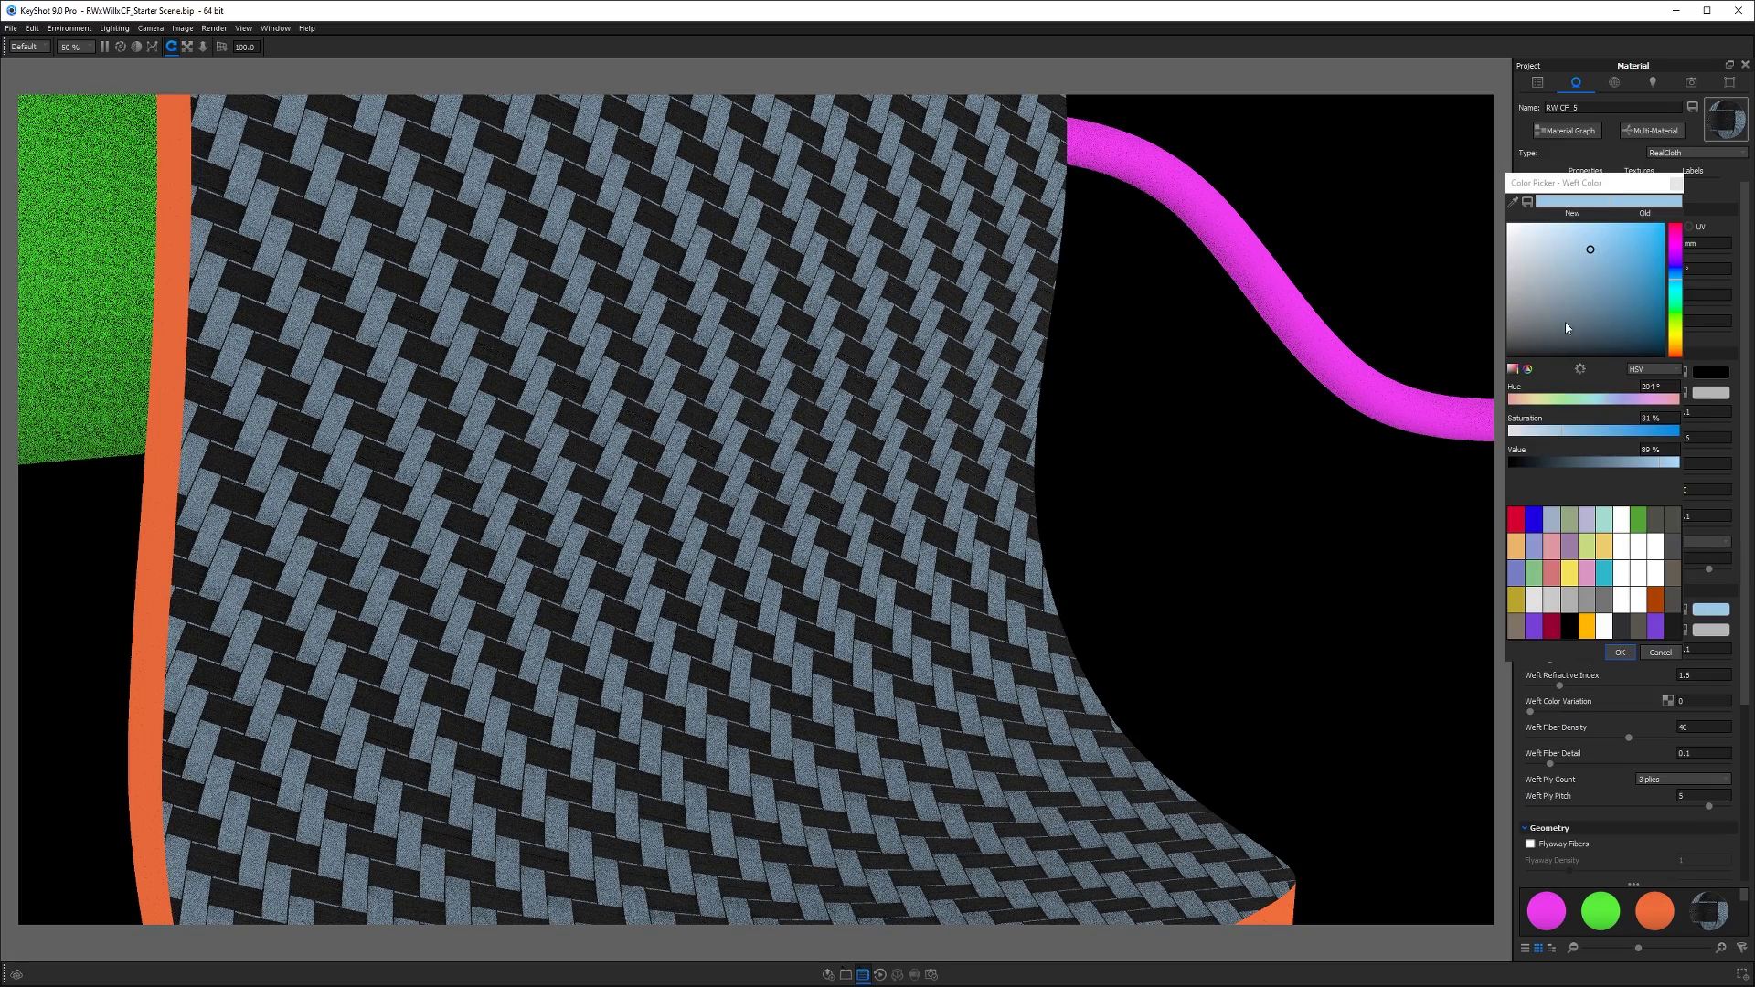
text(0)
key(Return)
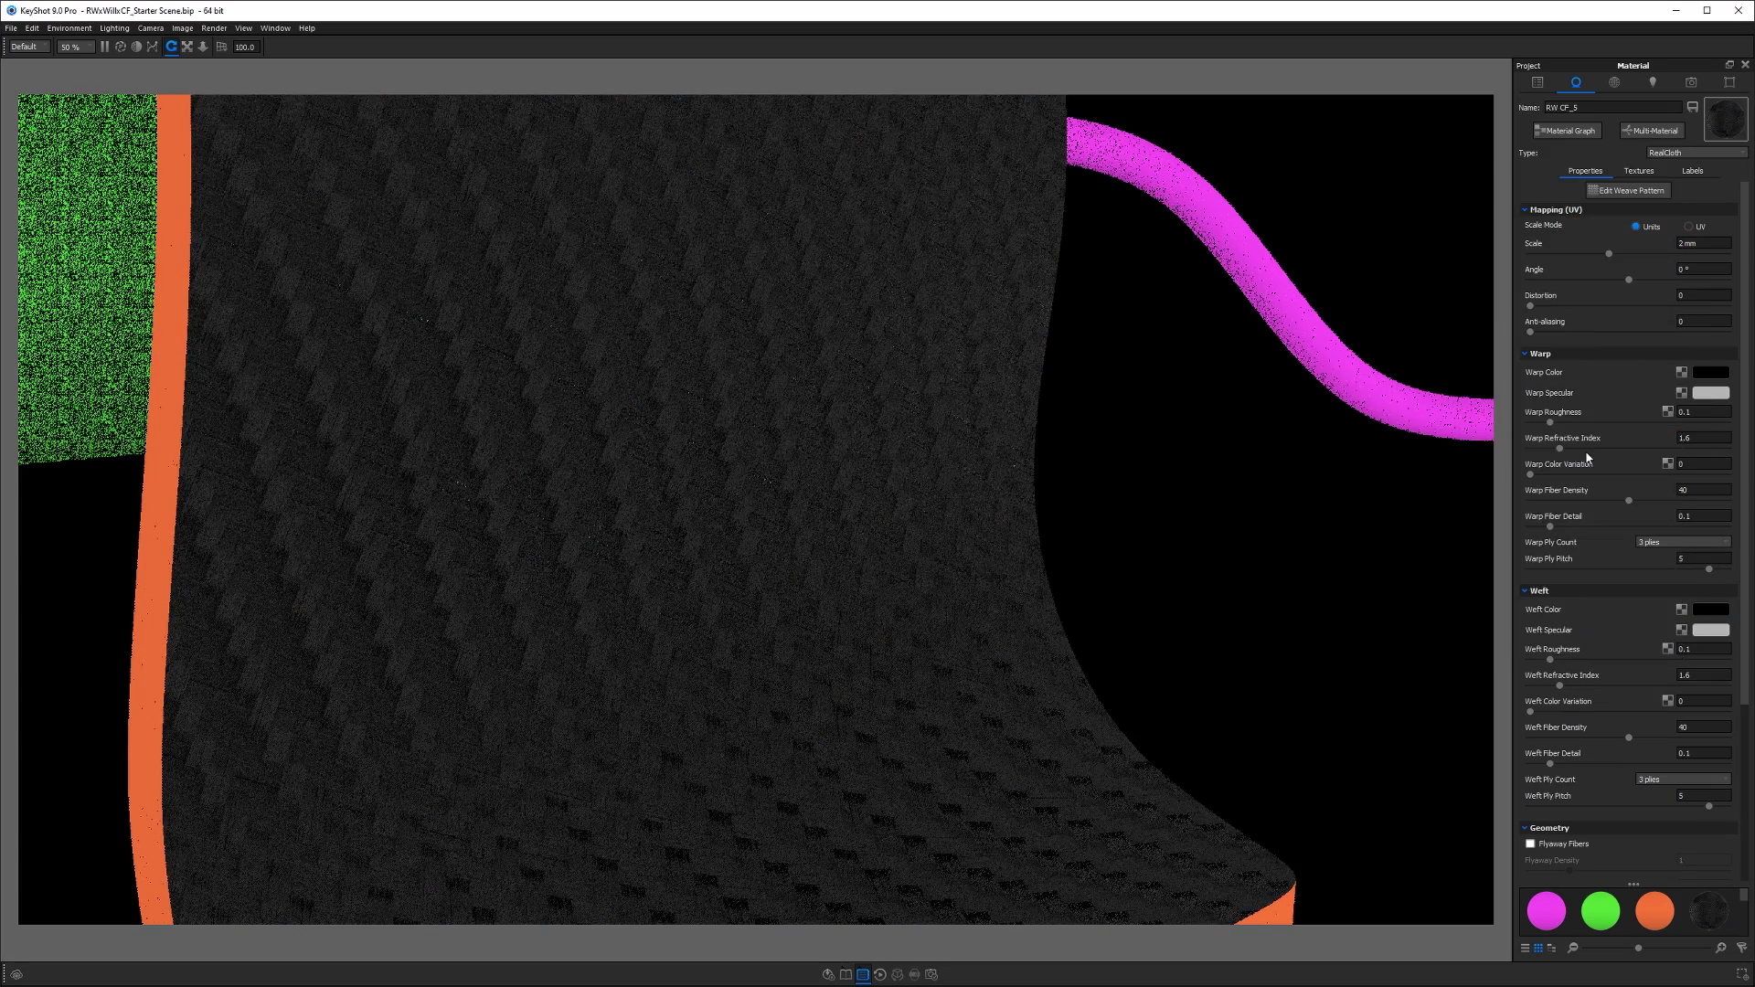
- Set the weft specular colour to 100% white and the warp specular to 50%
click(1710, 630)
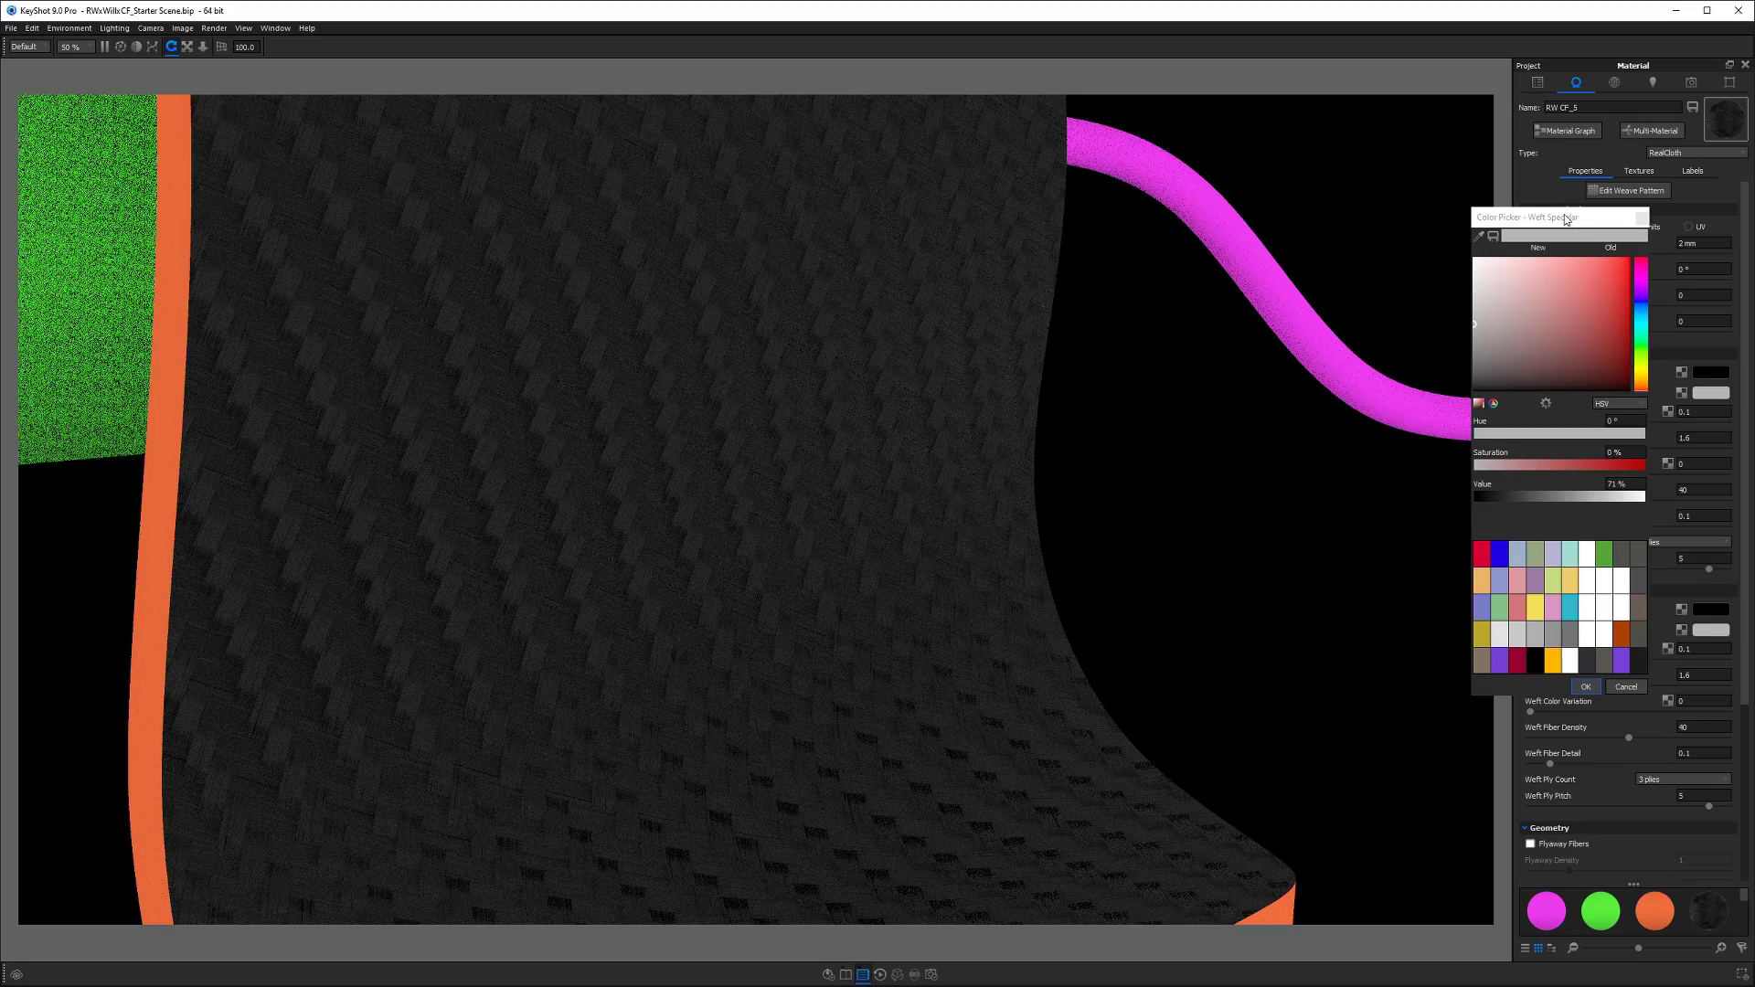
text(100)
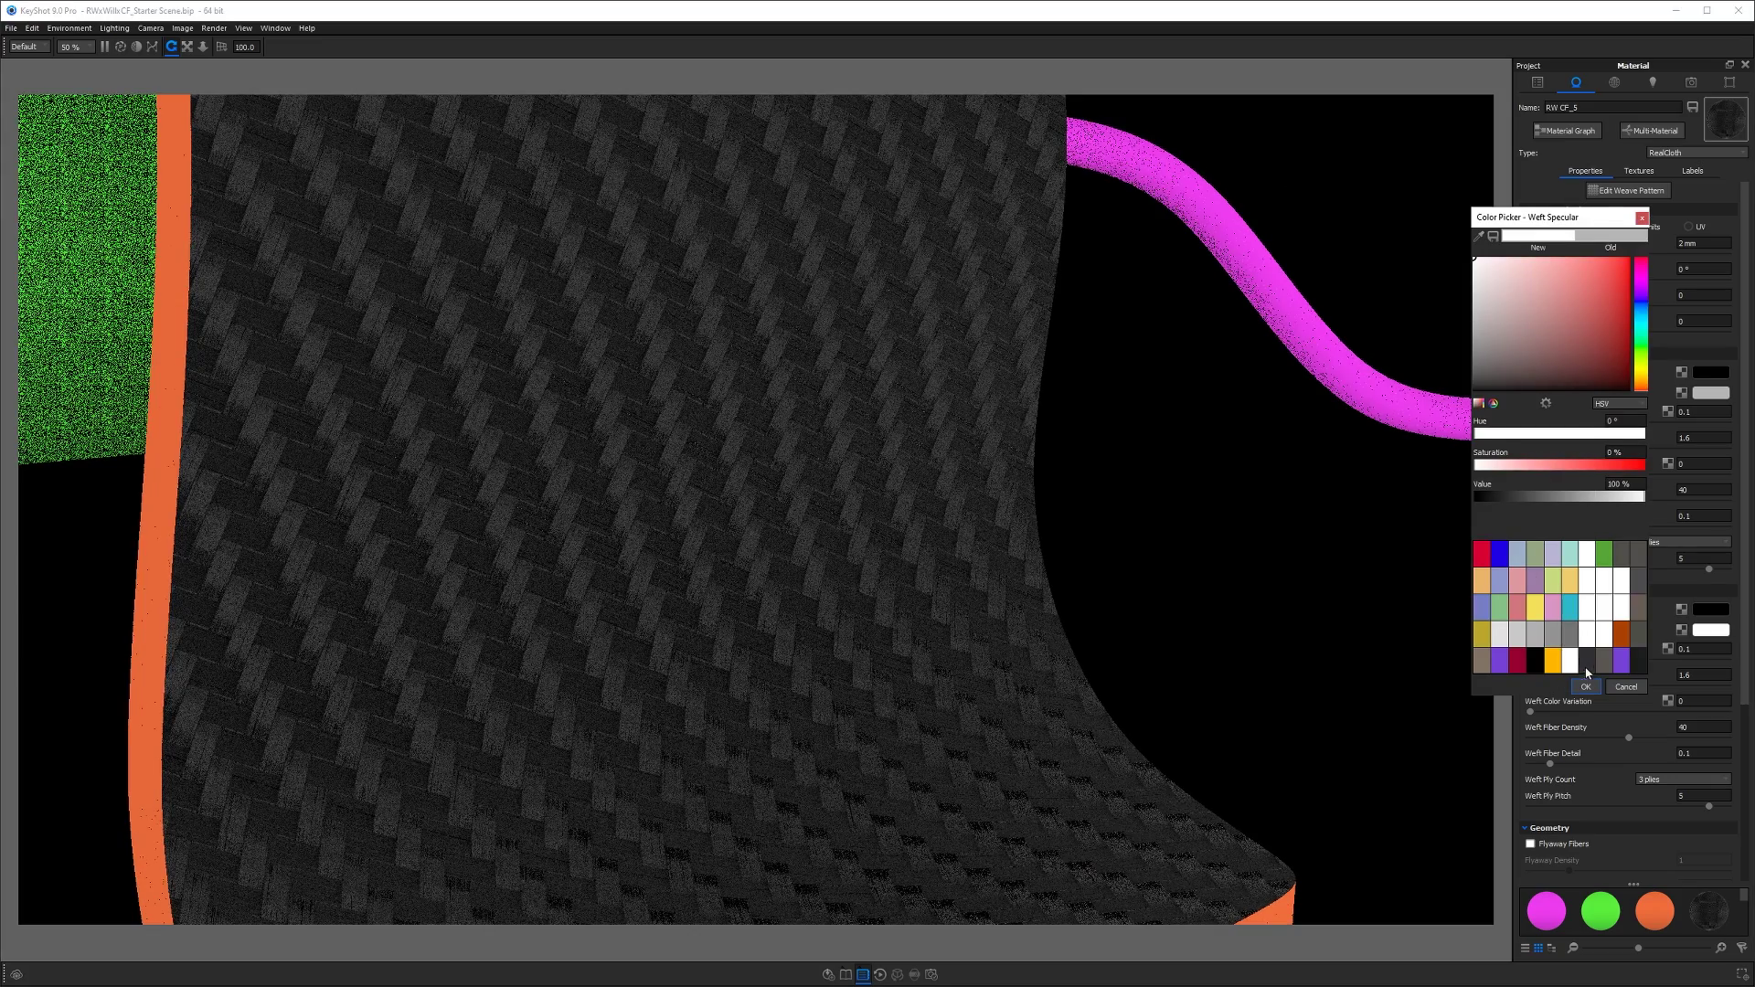
click(1586, 686)
click(1710, 394)
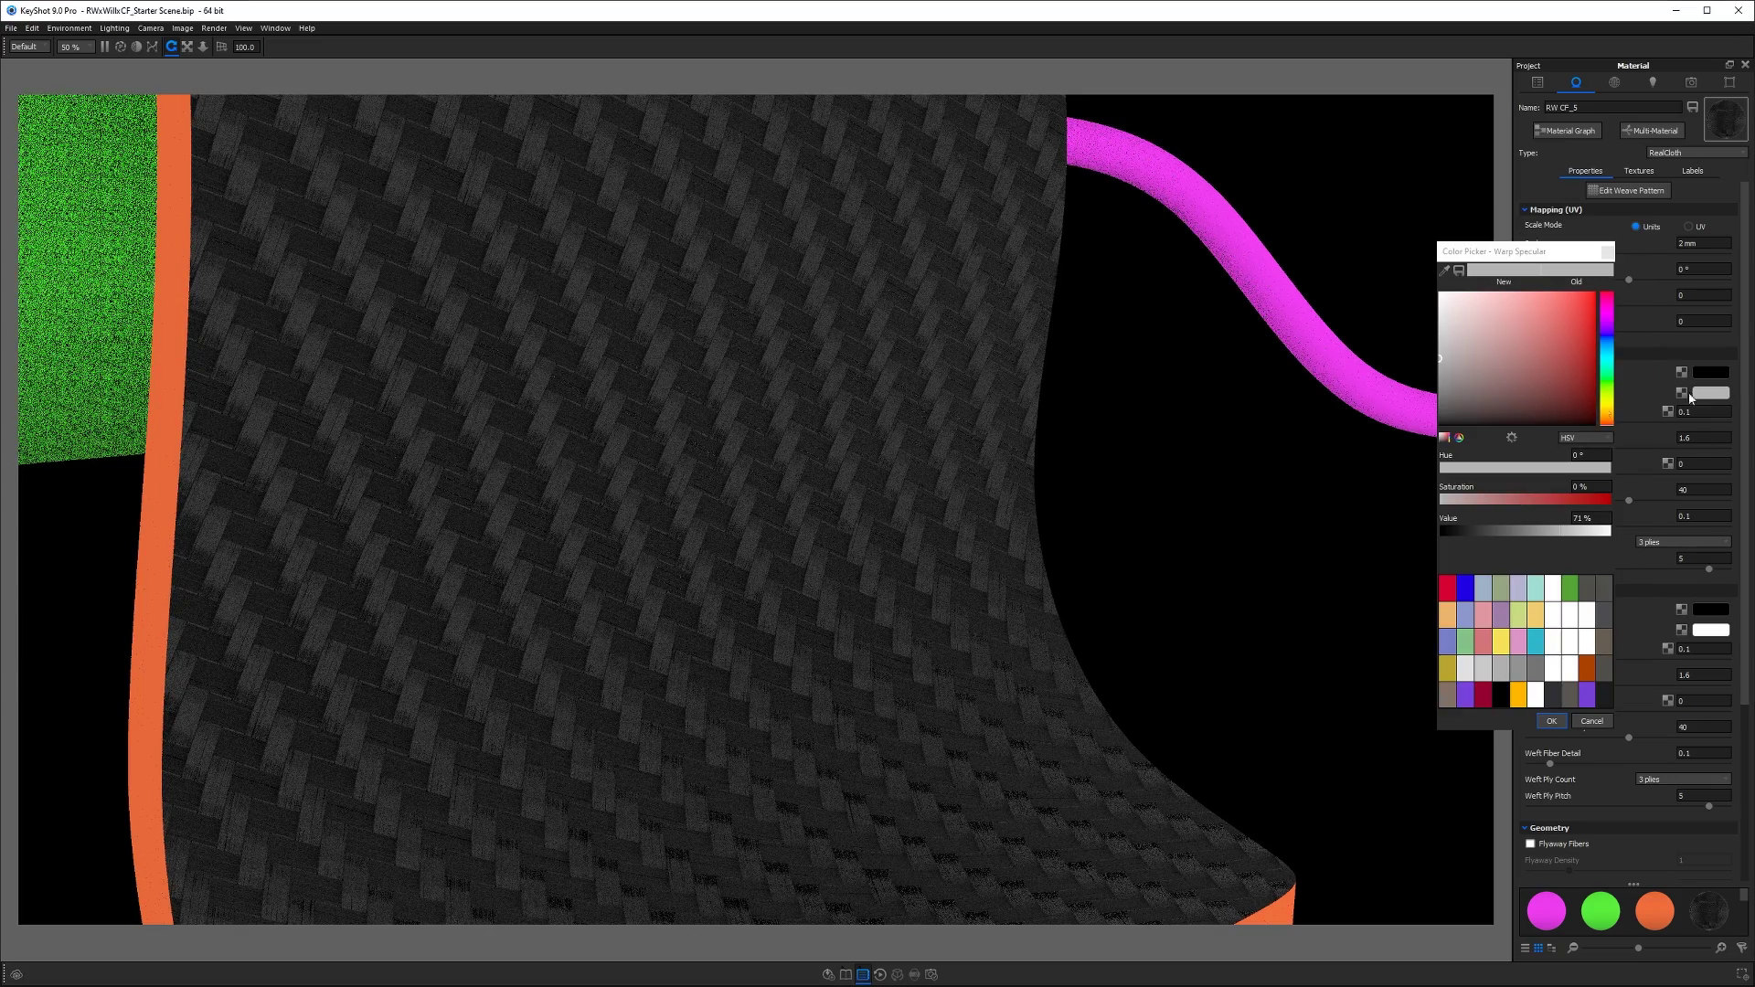
text(50)
key(Return)
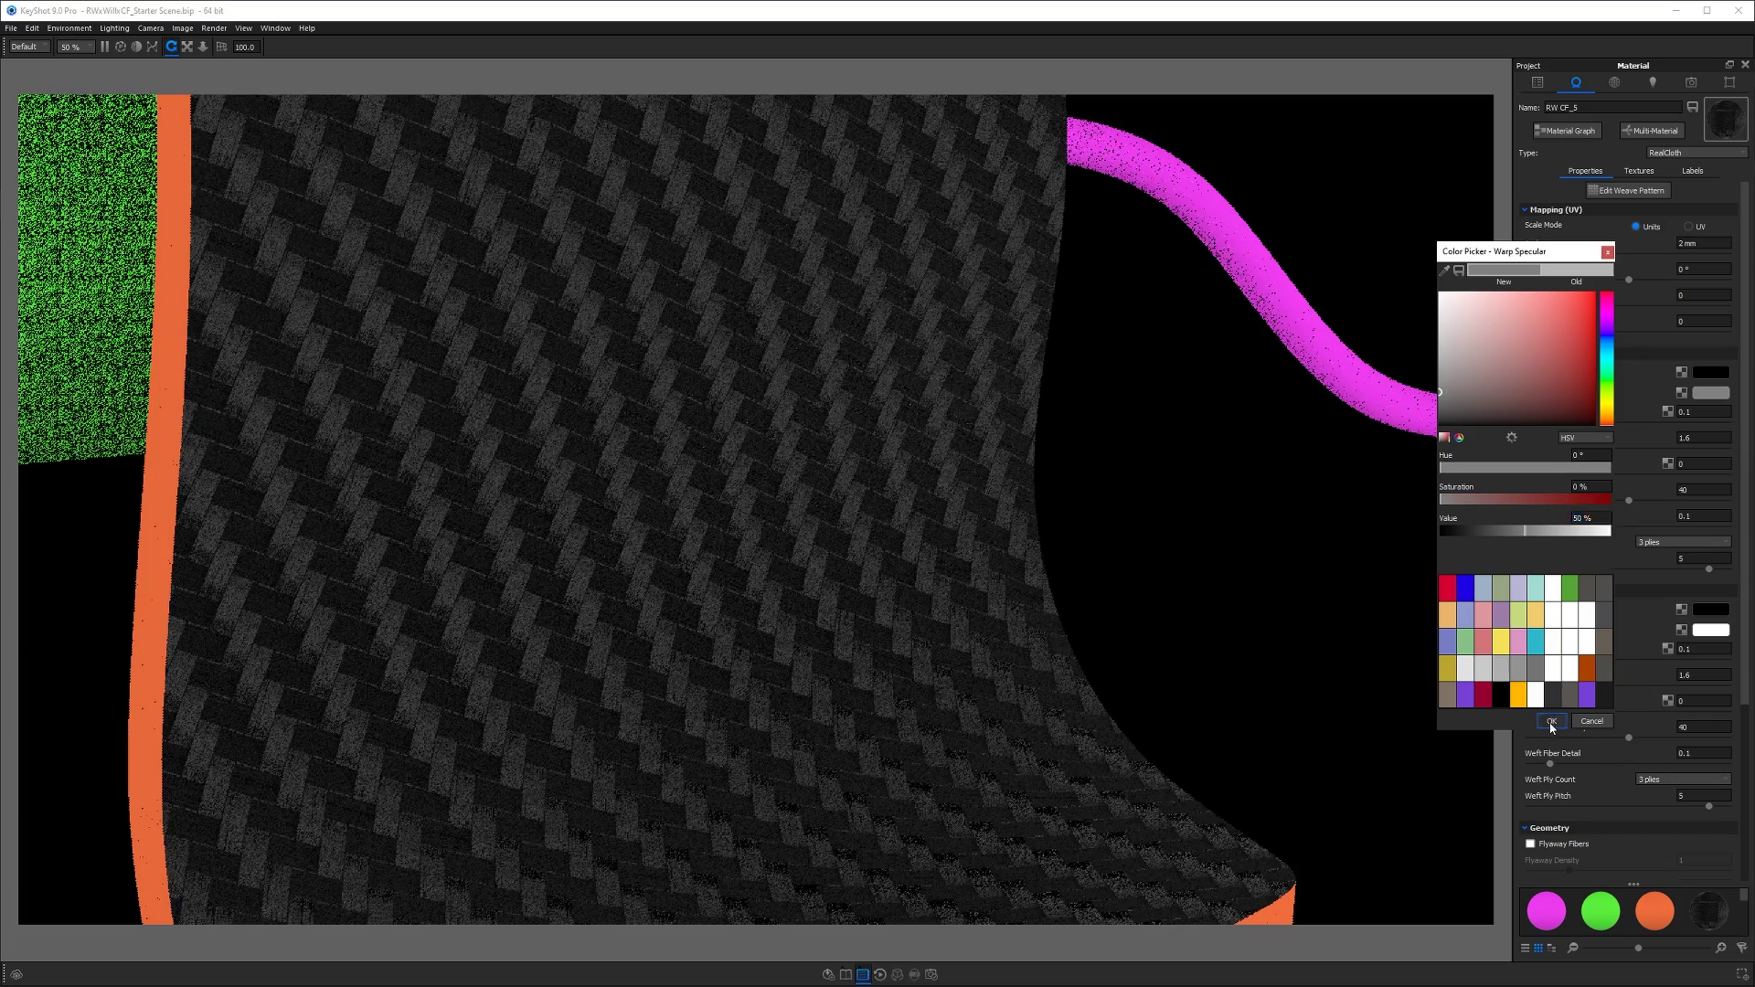
click(1623, 749)
- Give warp and weft a refractive index of 2 and the warp a colour variation of 0.2
click(1699, 412)
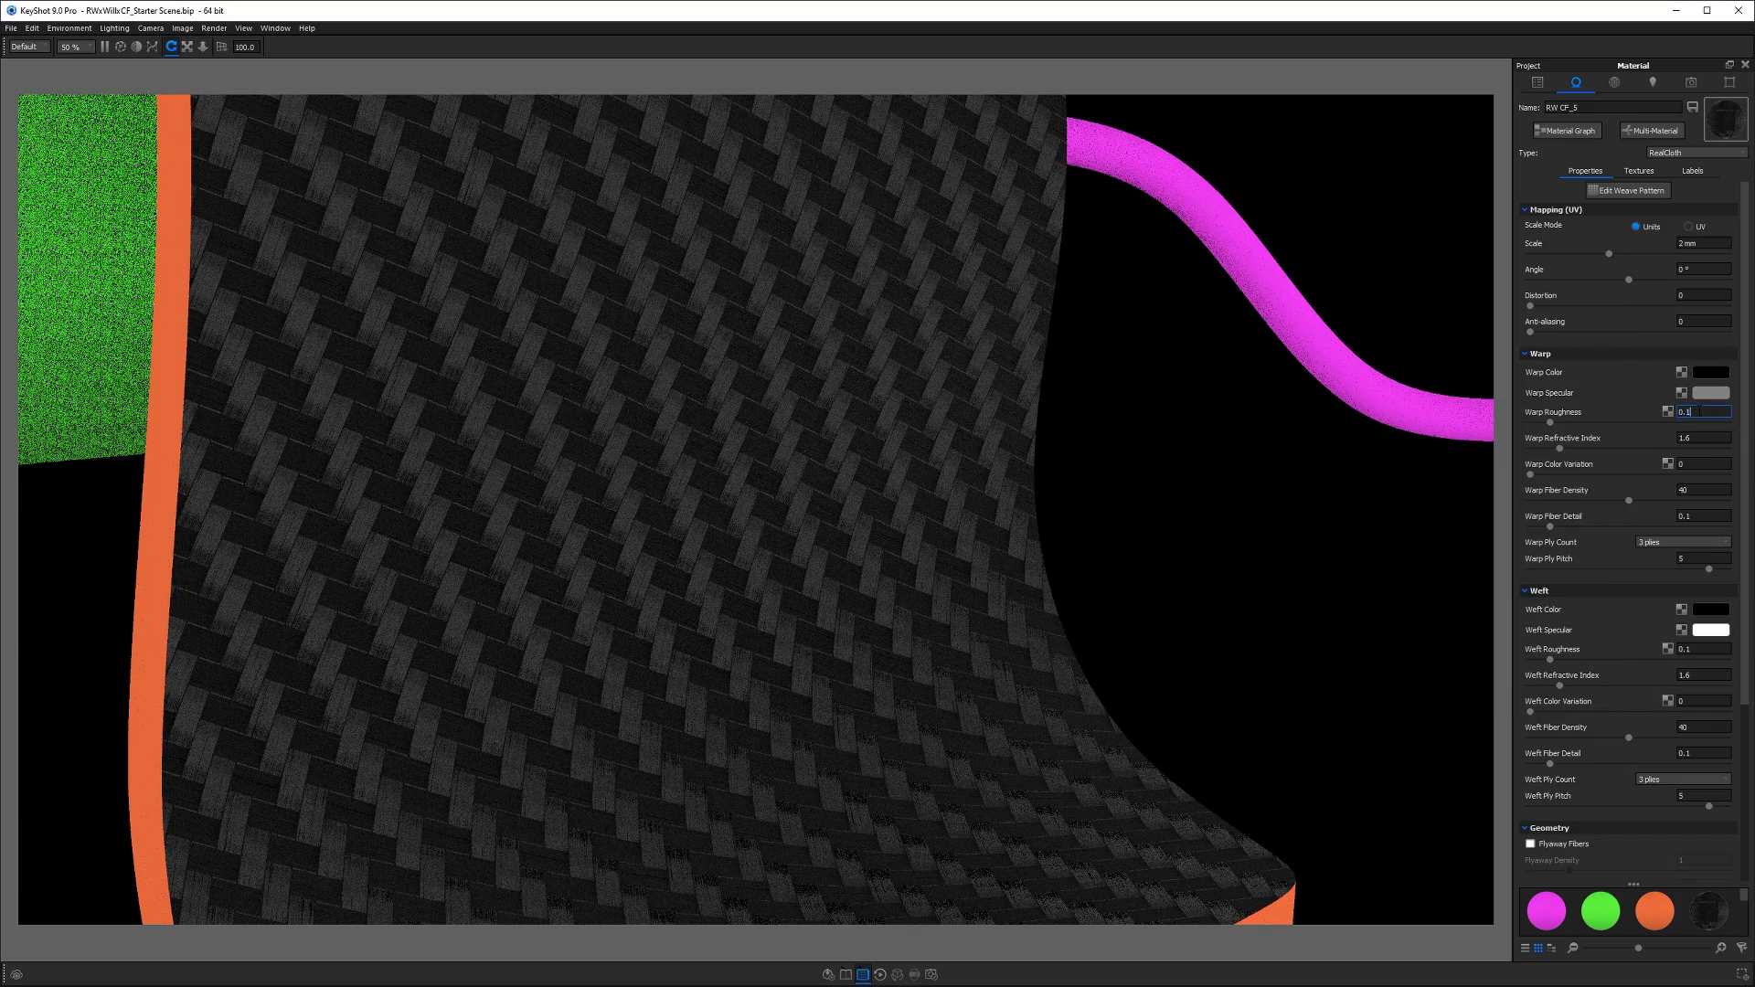
click(1698, 438)
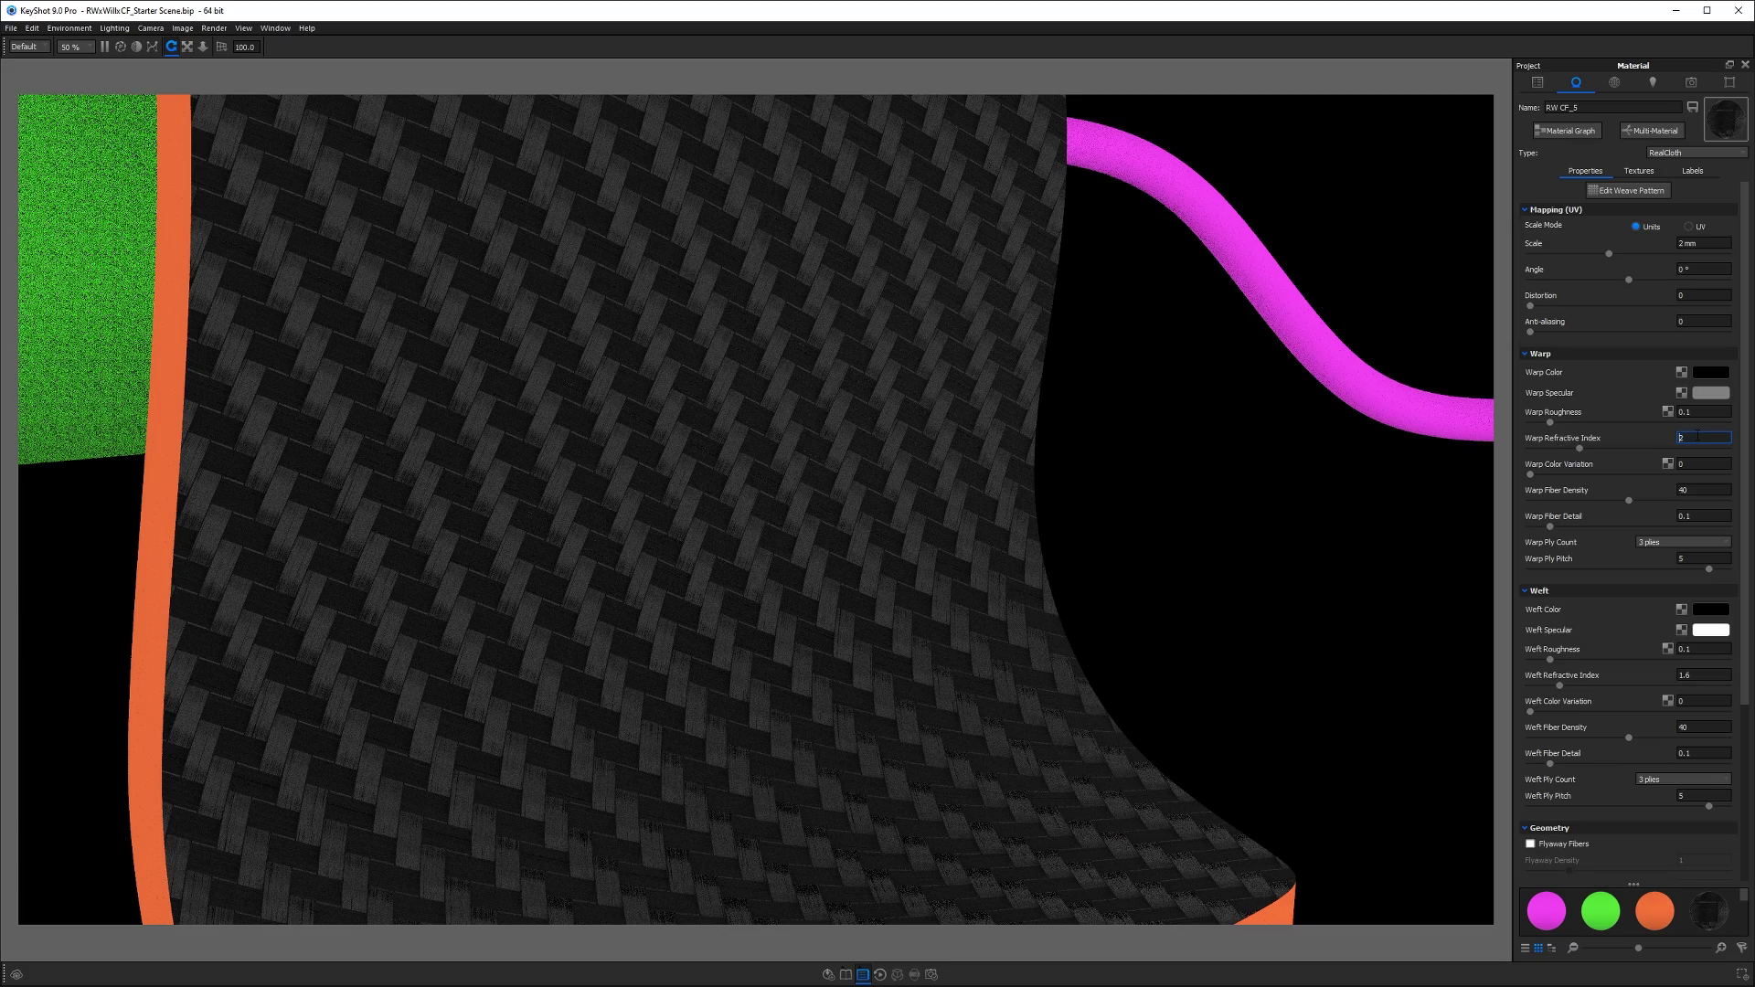
key(Return)
click(1706, 675)
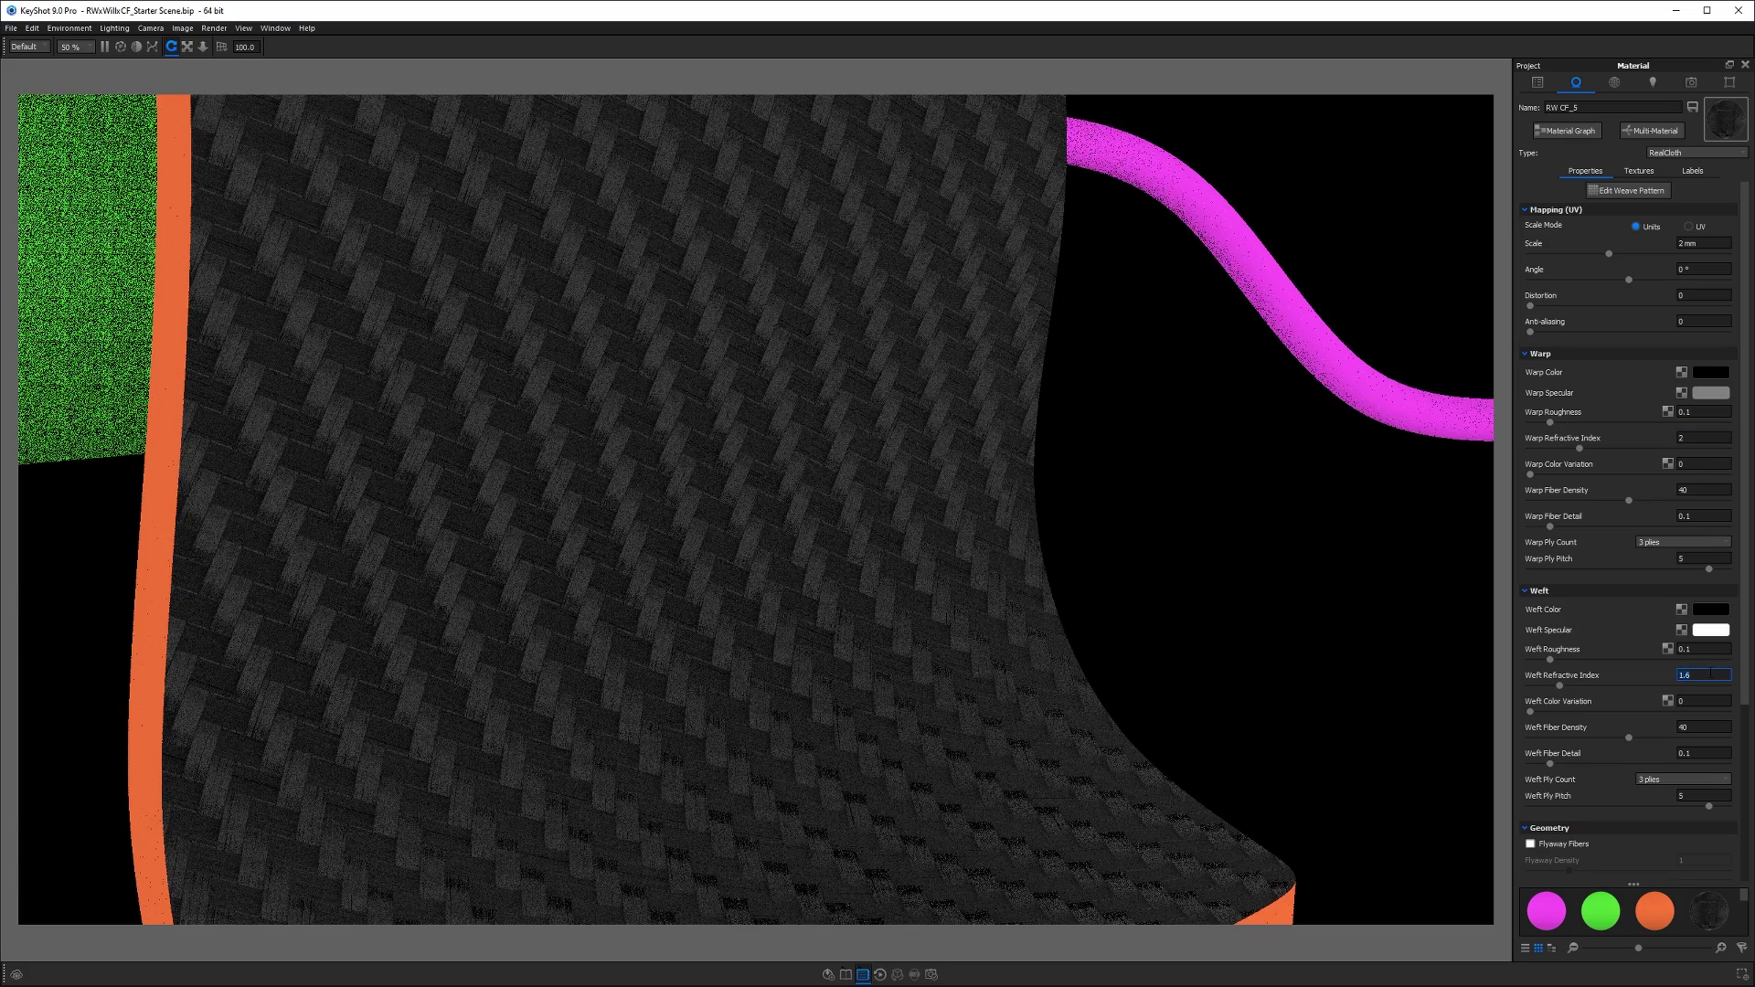
text(2)
key(Return)
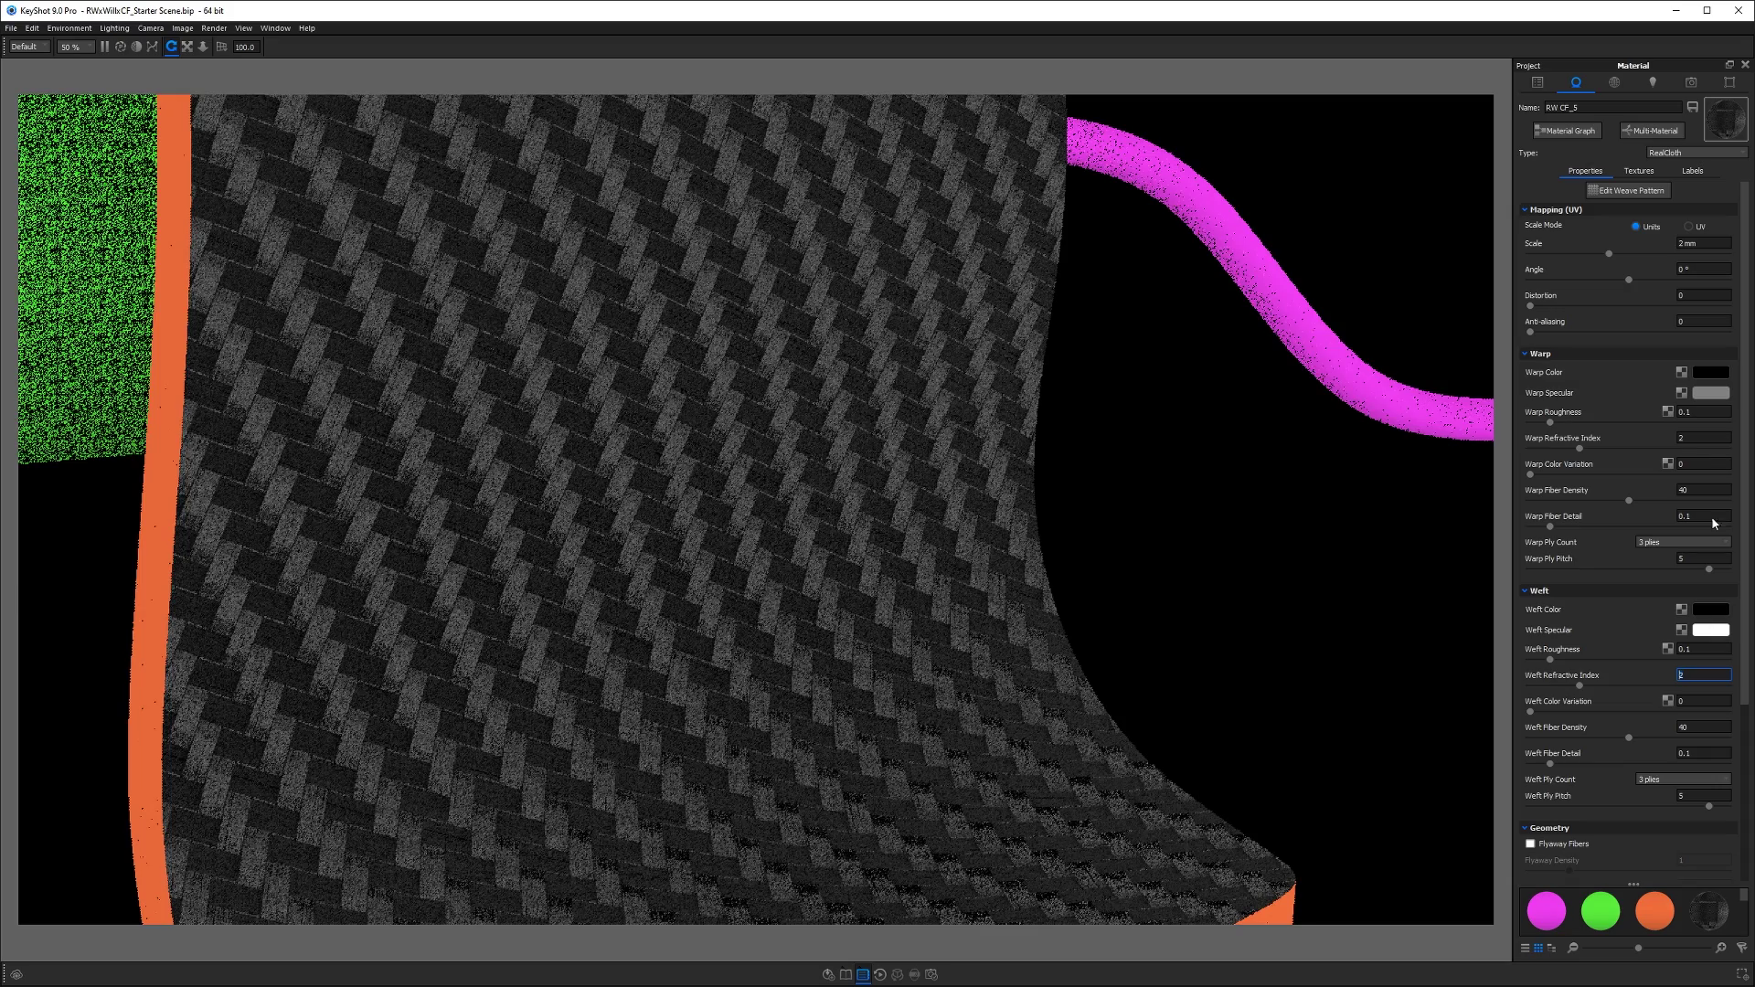
click(1698, 464)
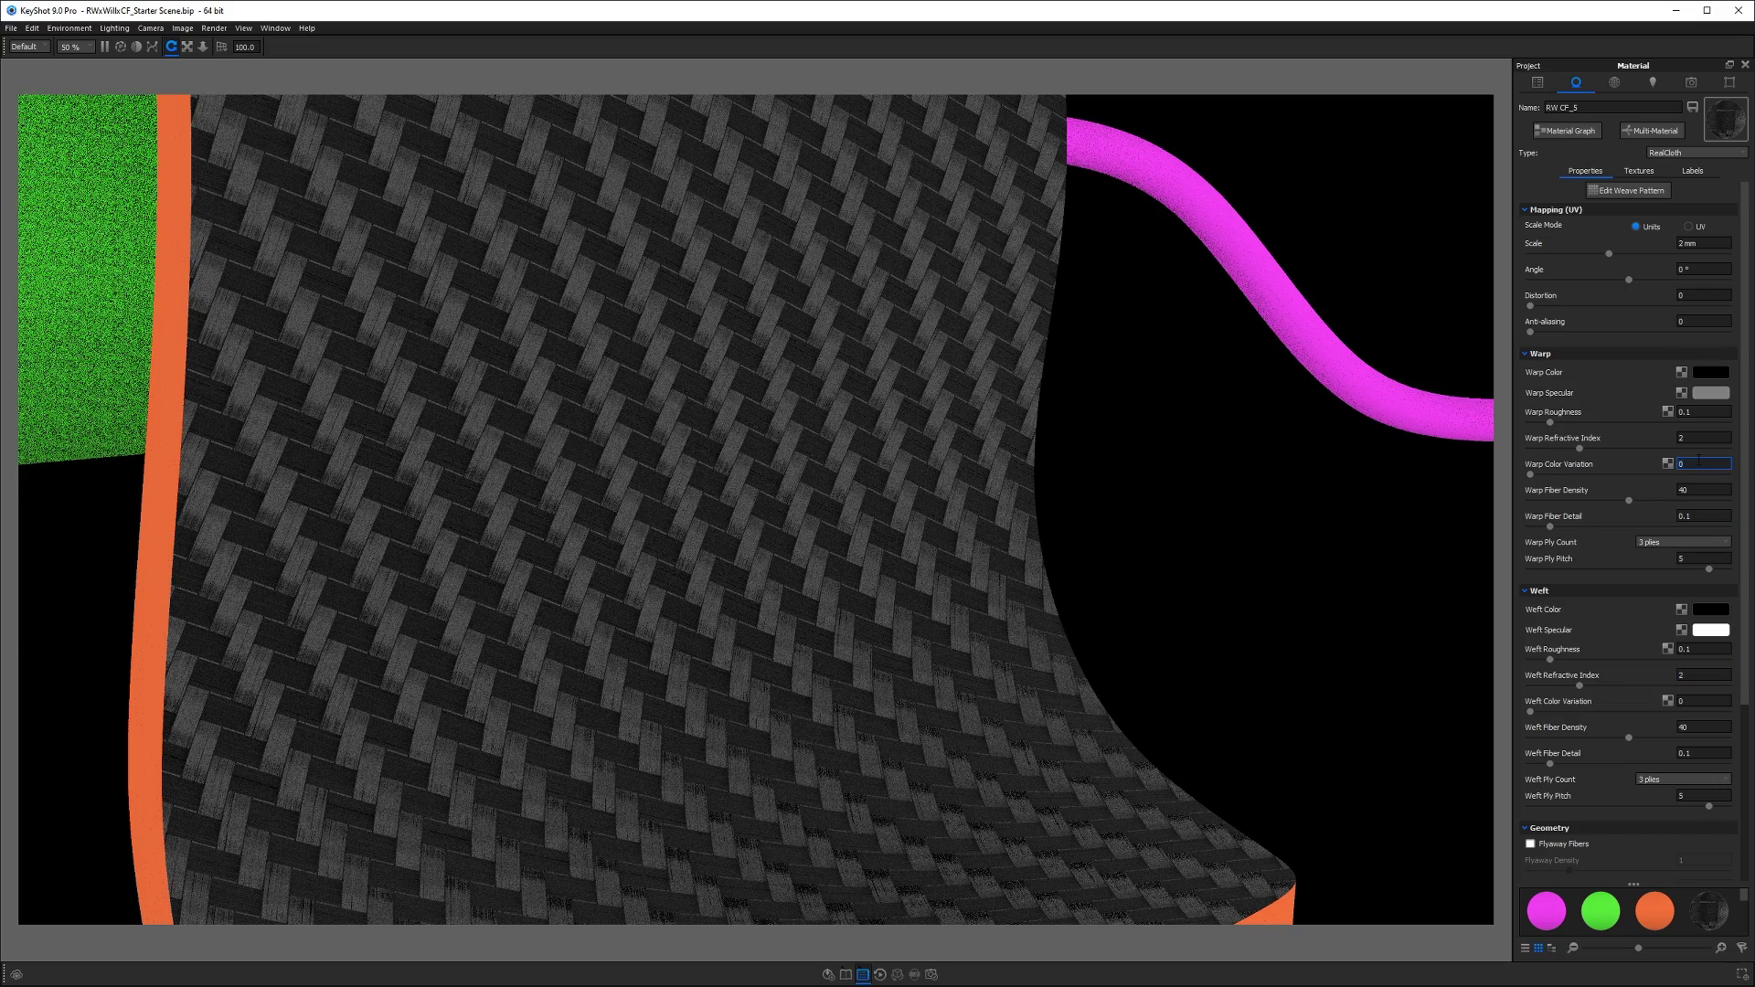
text(.2)
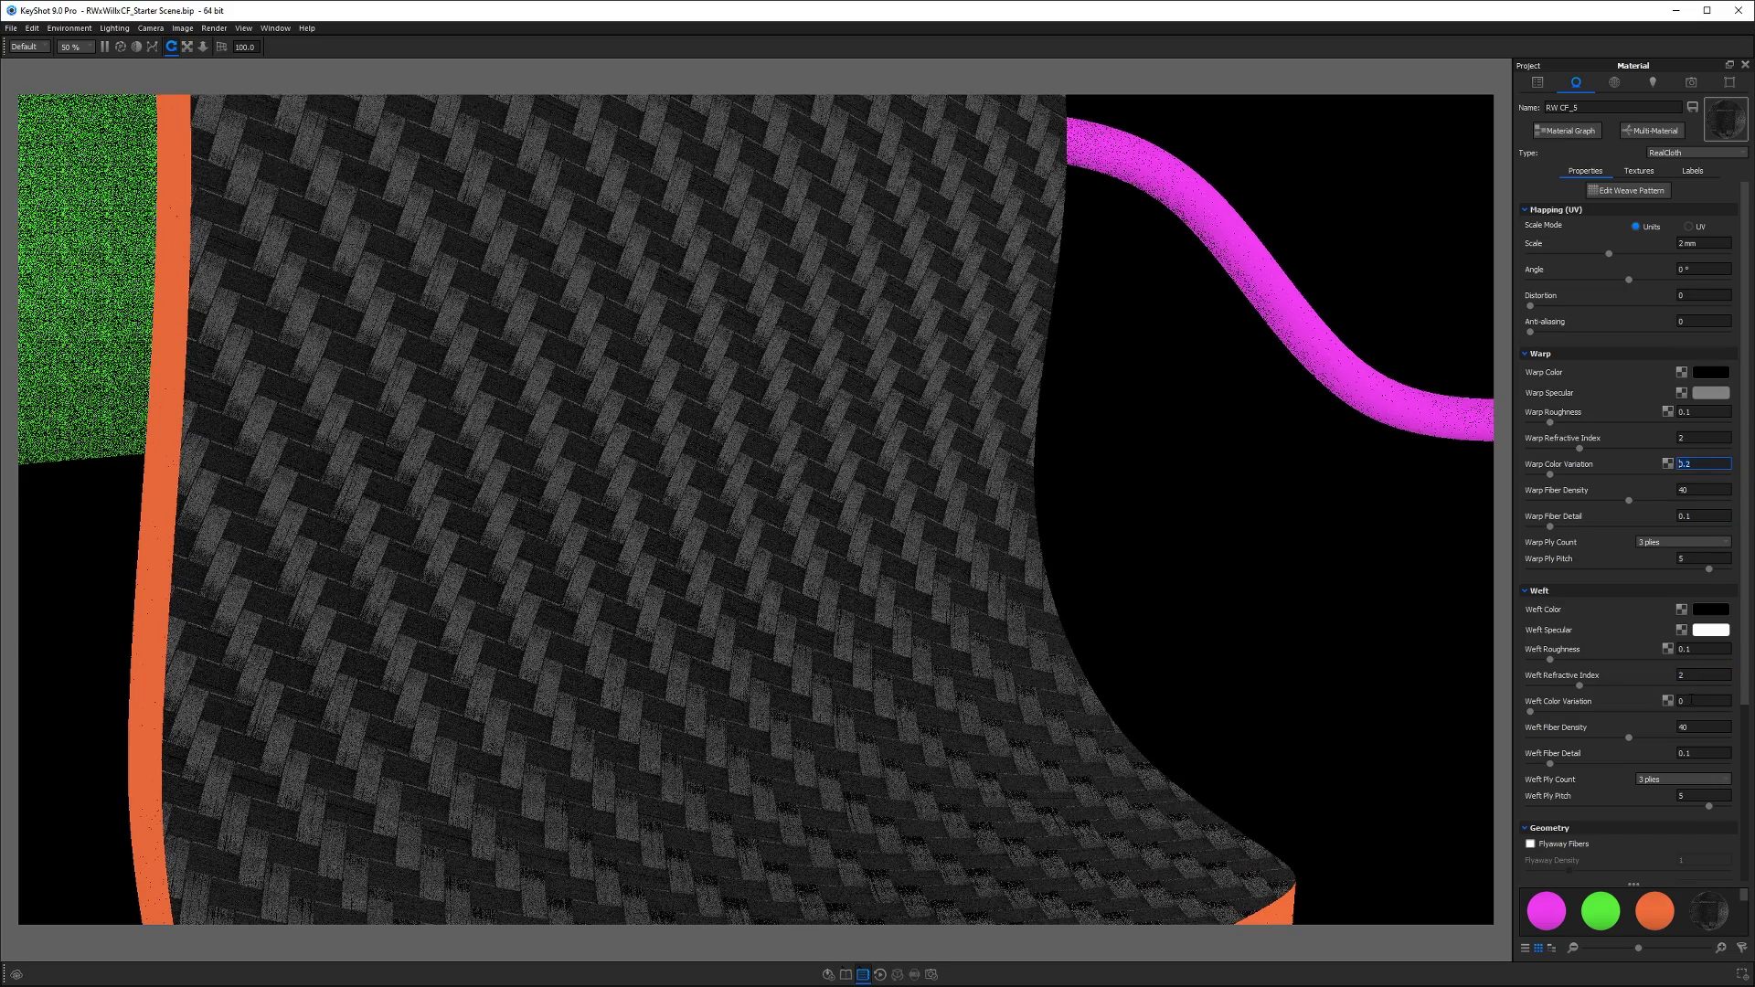
click(1691, 700)
- Enter weft colour variation 0.2, then give the warp fiber density 600, fiber detail 0.9, 1 ply, pitch 1
text(.2)
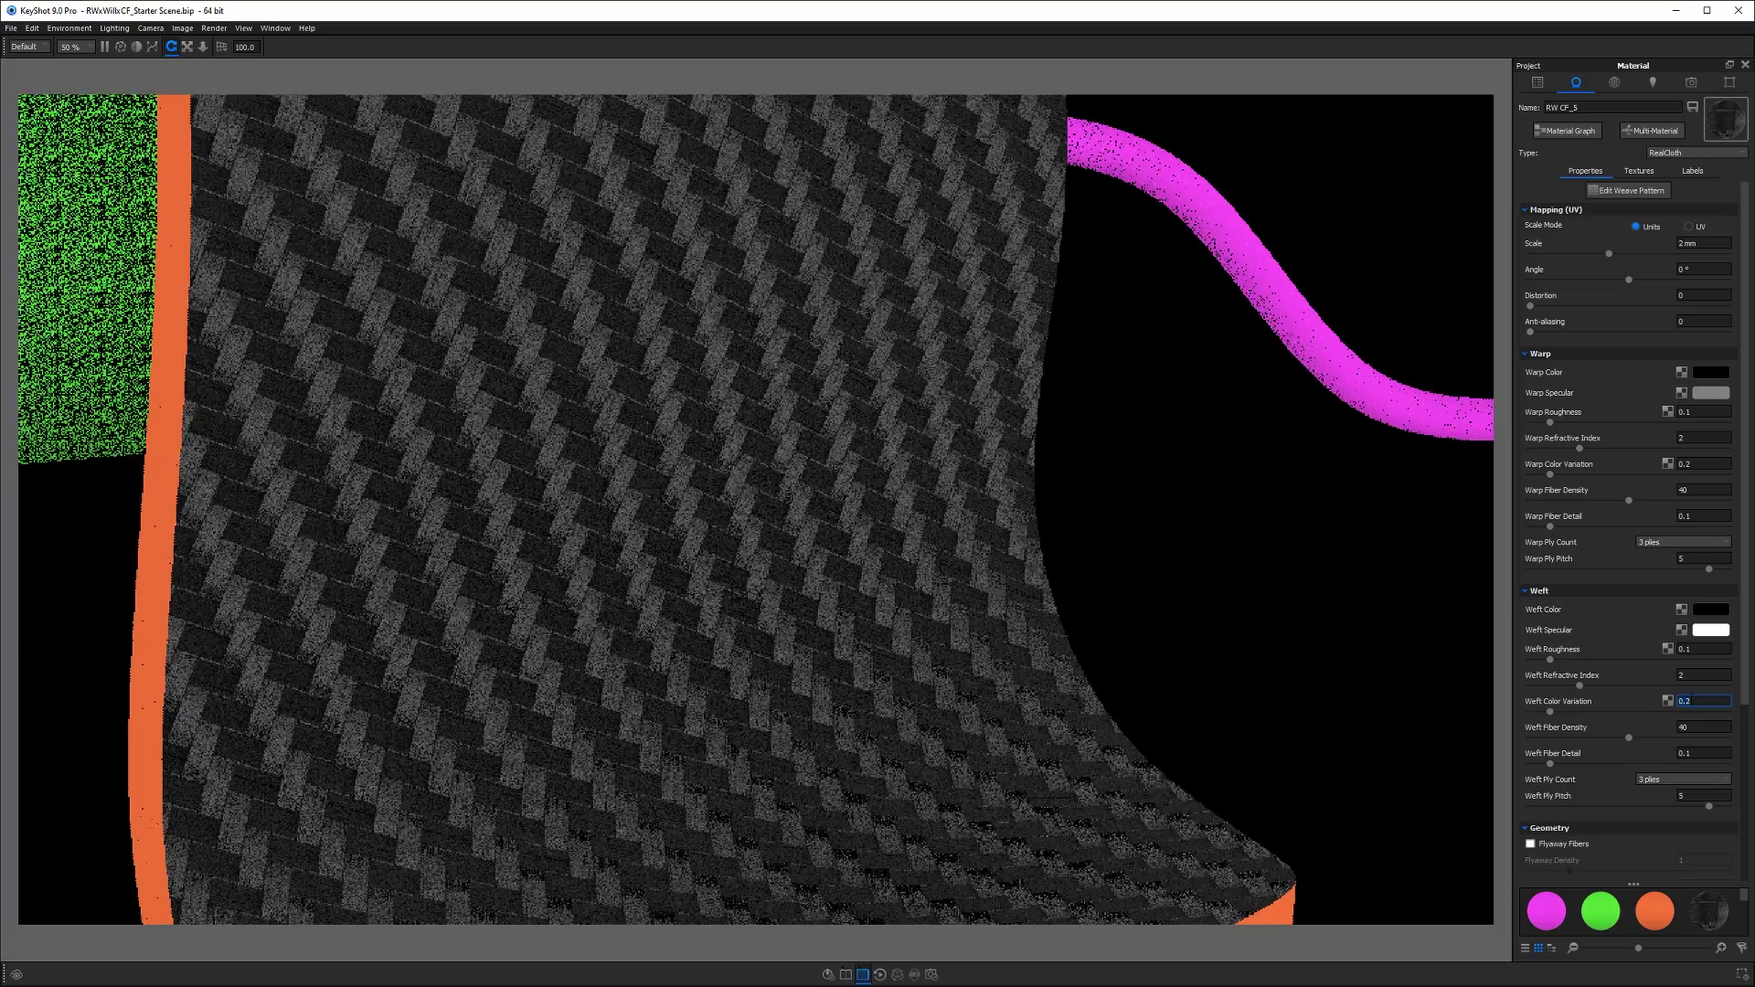
scroll(772, 497, up, 10)
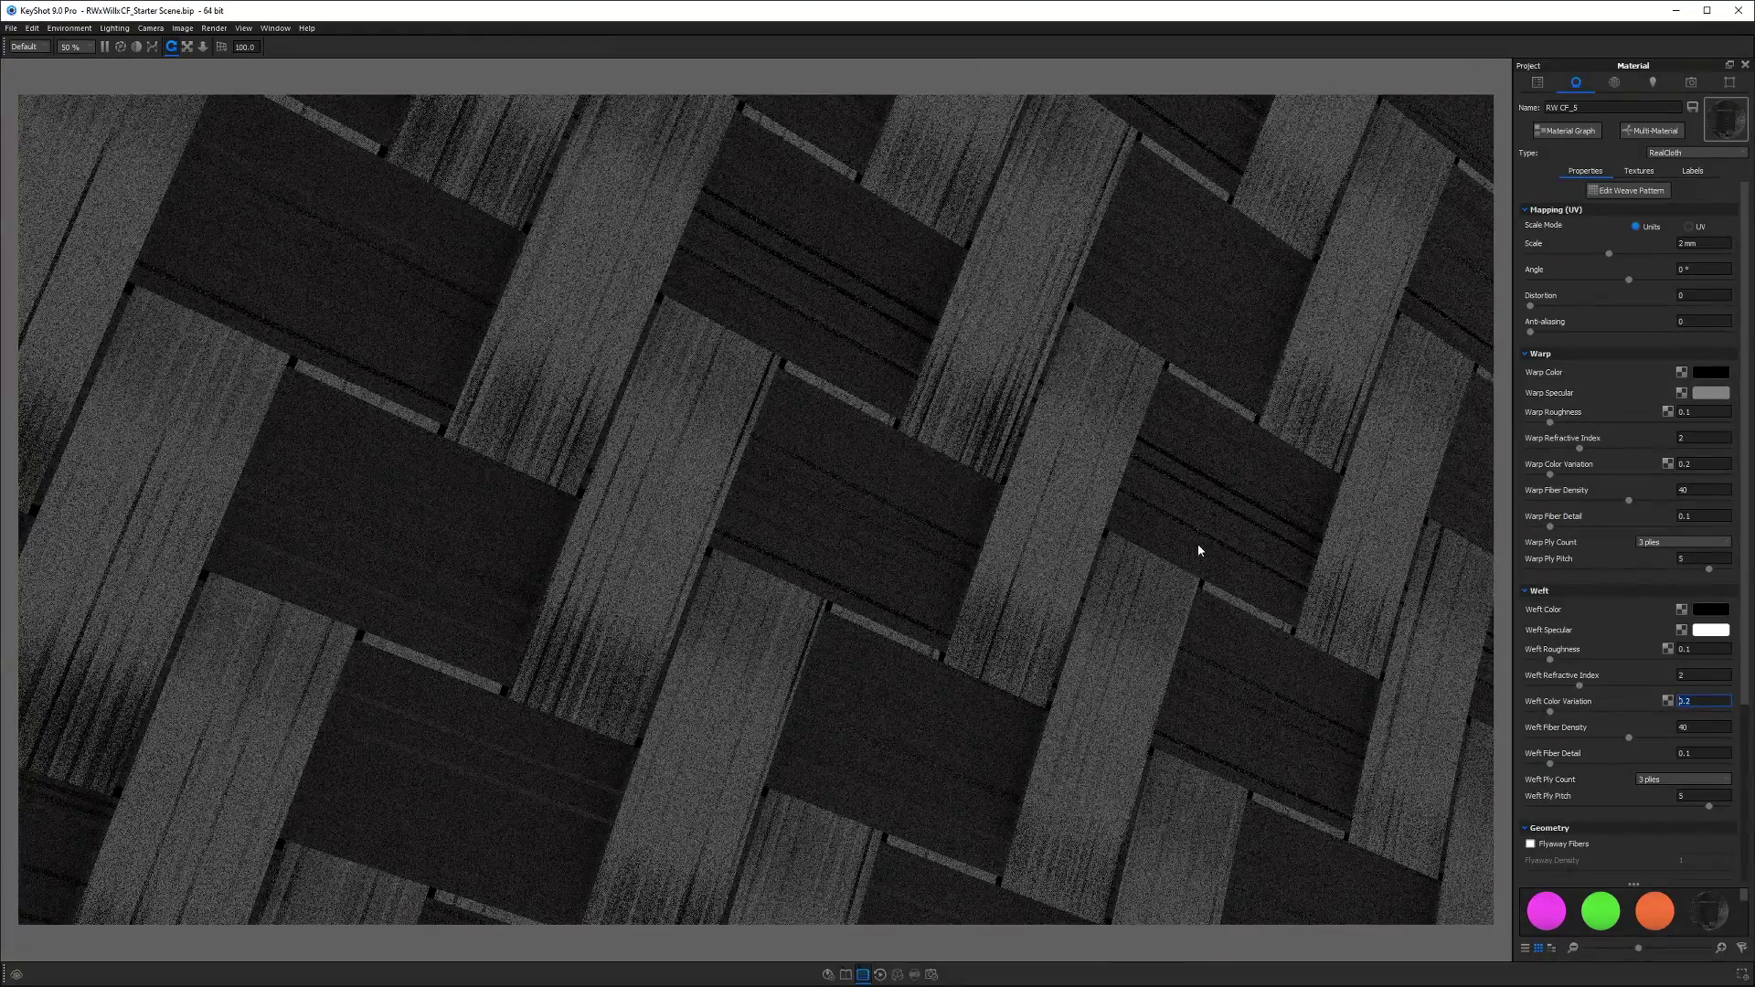
click(1701, 490)
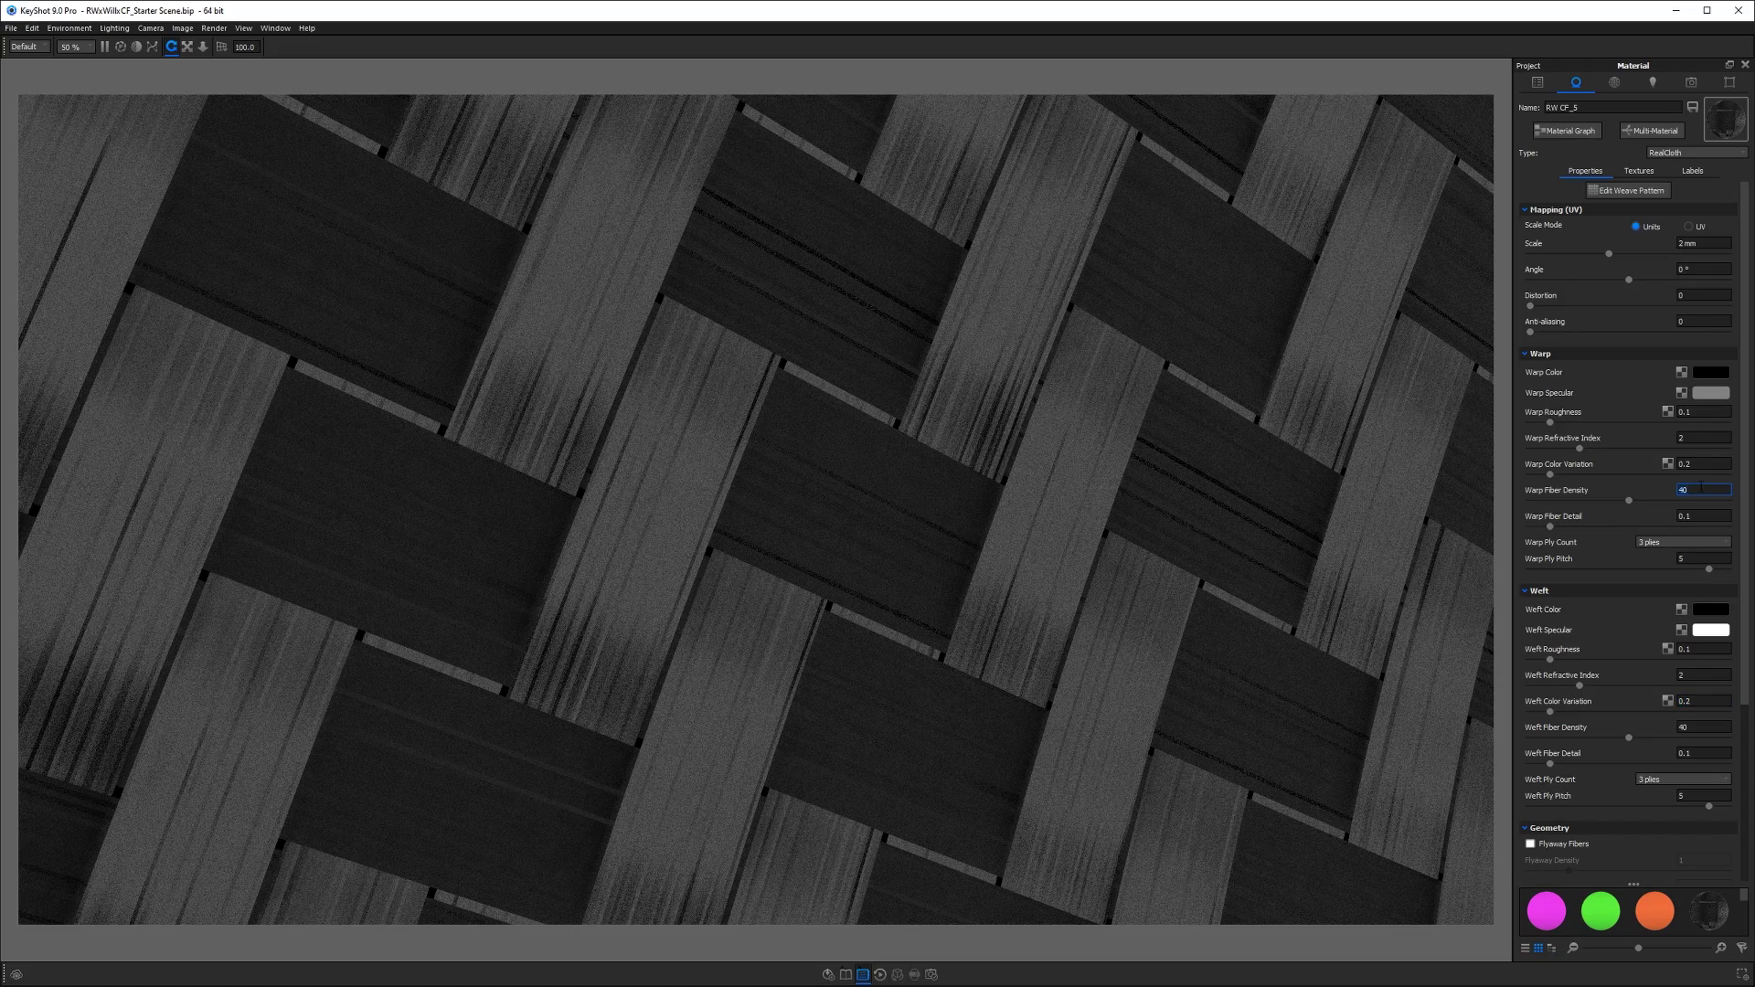
text(500)
key(BackSpace)
key(BackSpace)
key(BackSpace)
text(600)
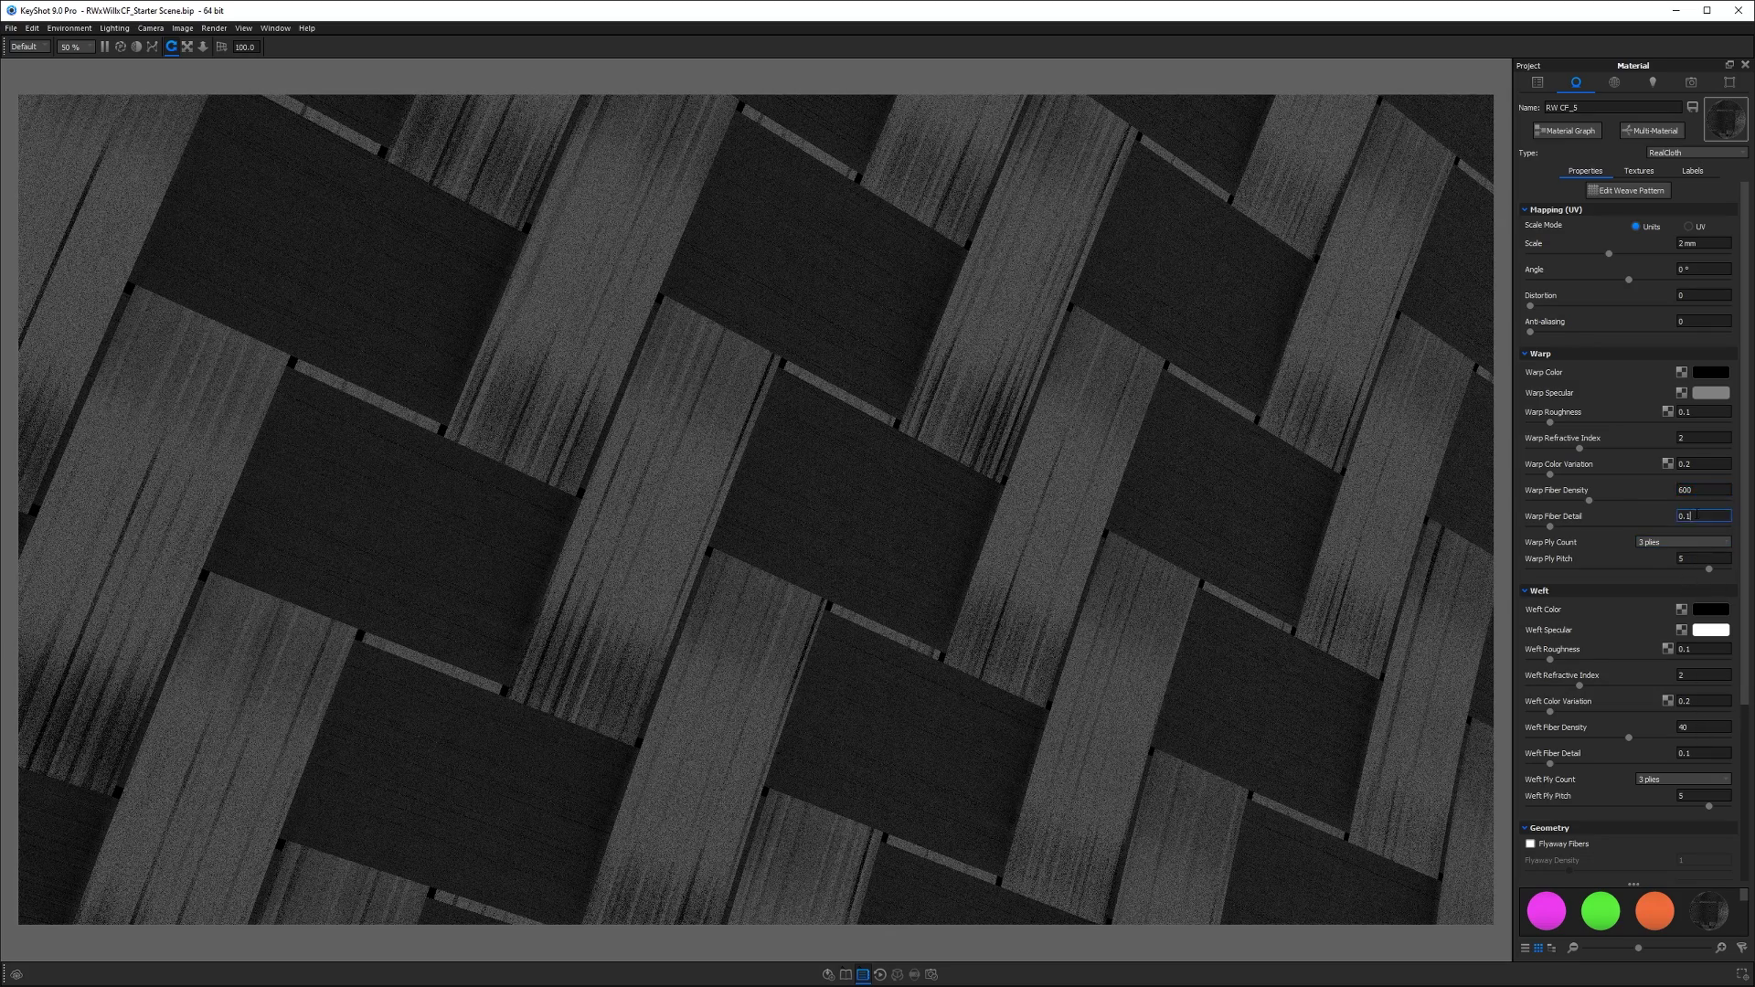
click(1692, 515)
text(0.9)
key(Return)
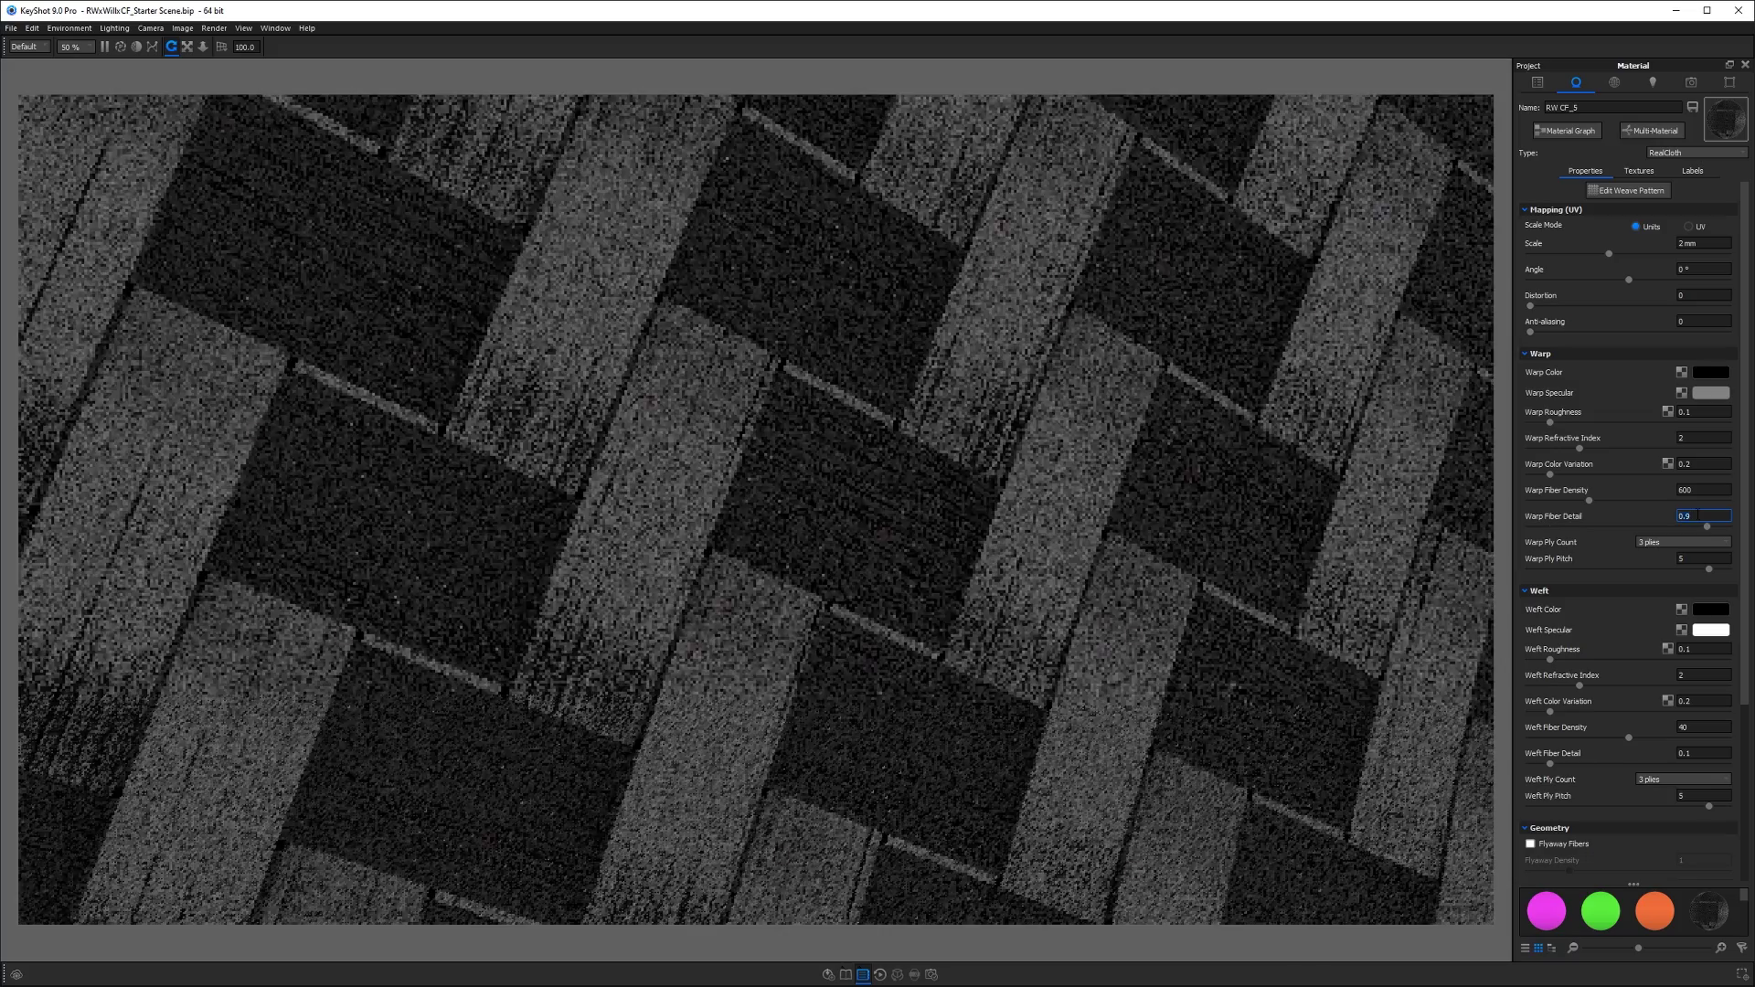
click(1680, 542)
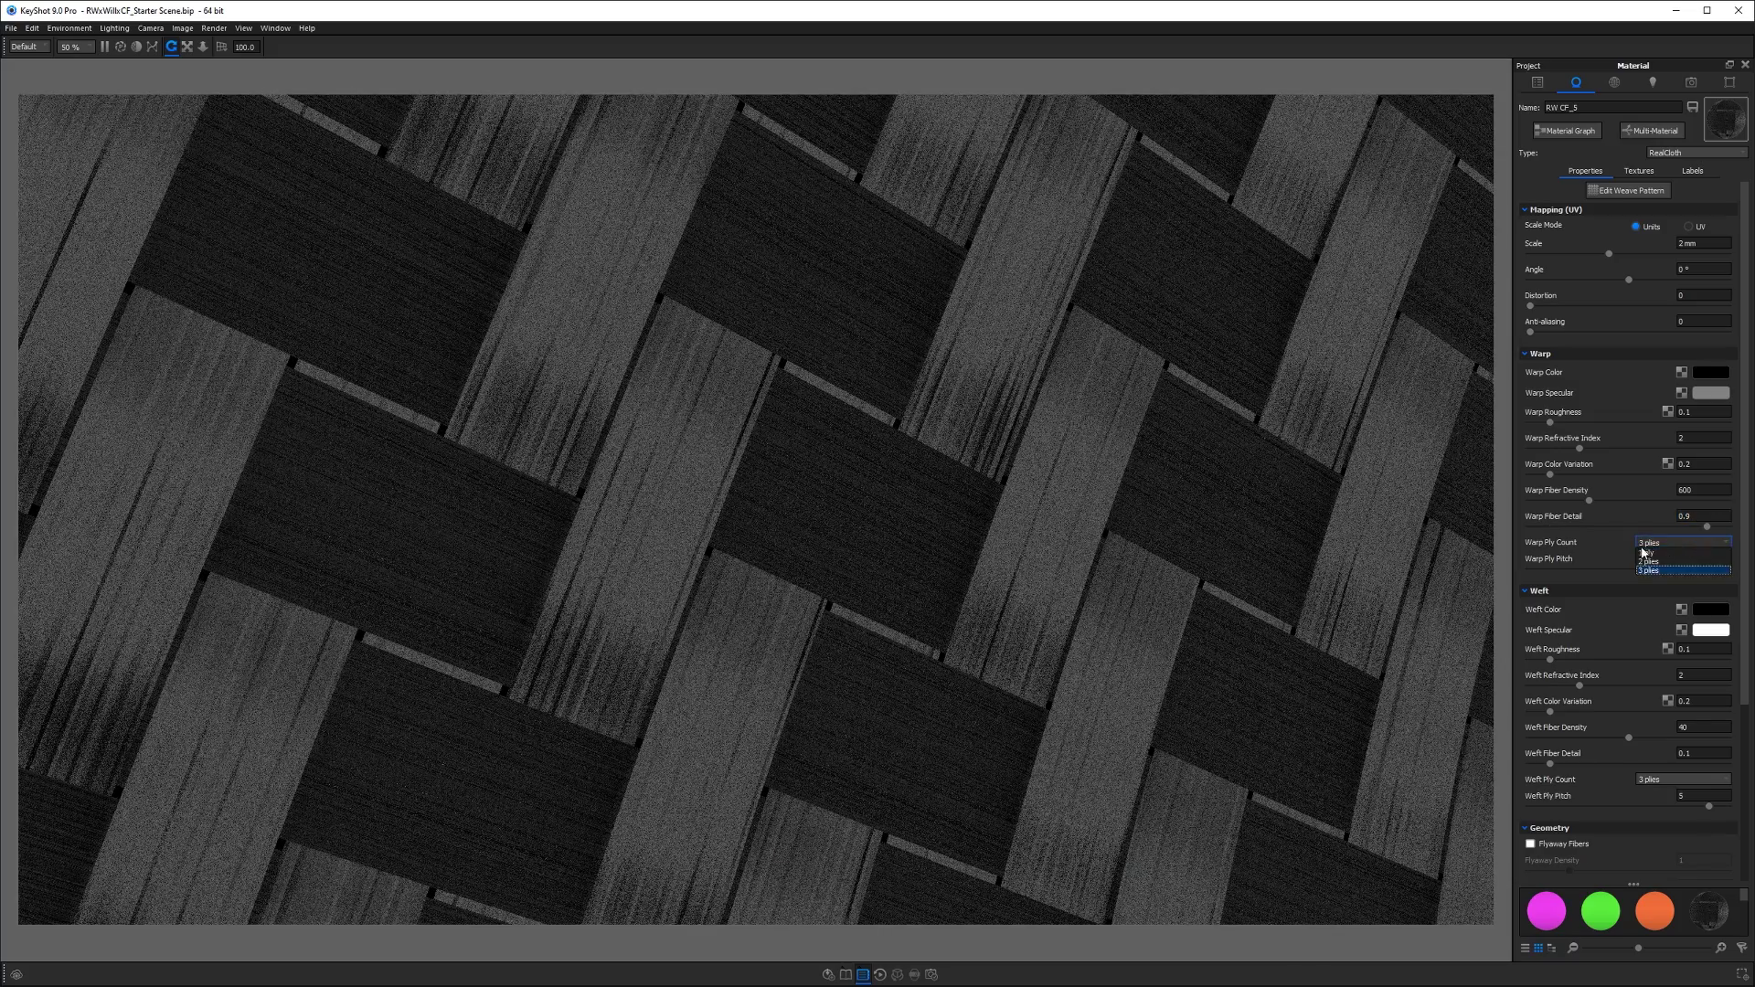
click(1646, 557)
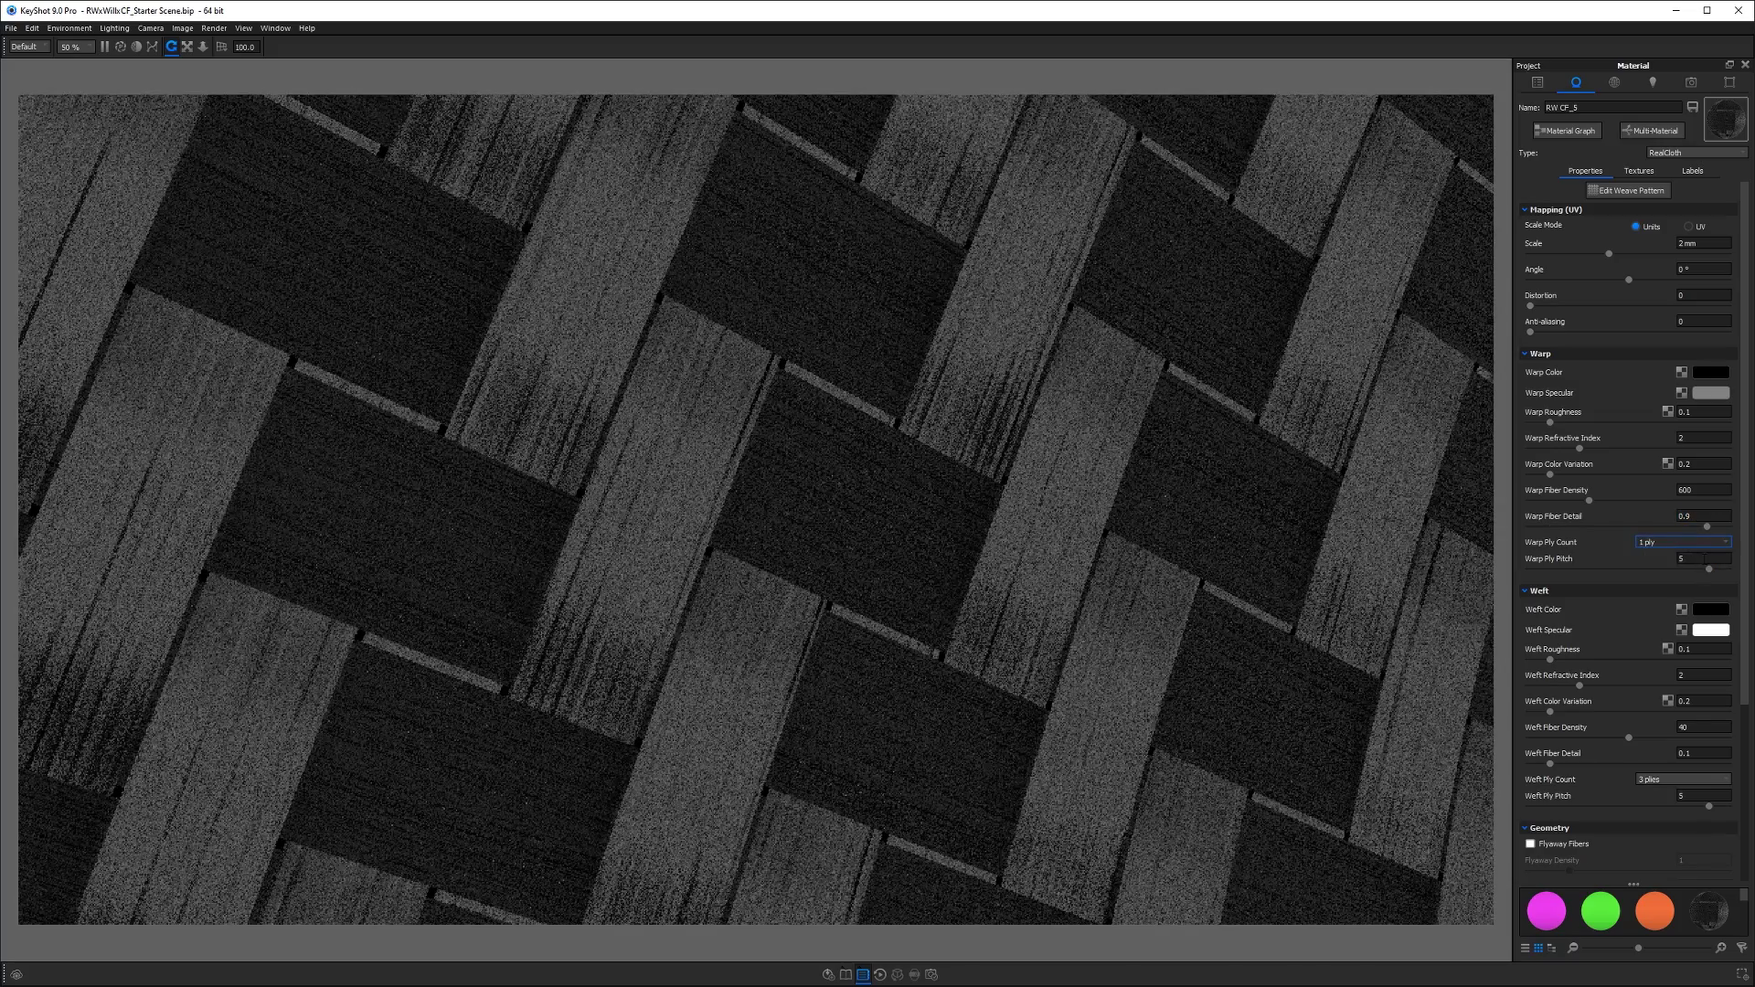
click(1705, 559)
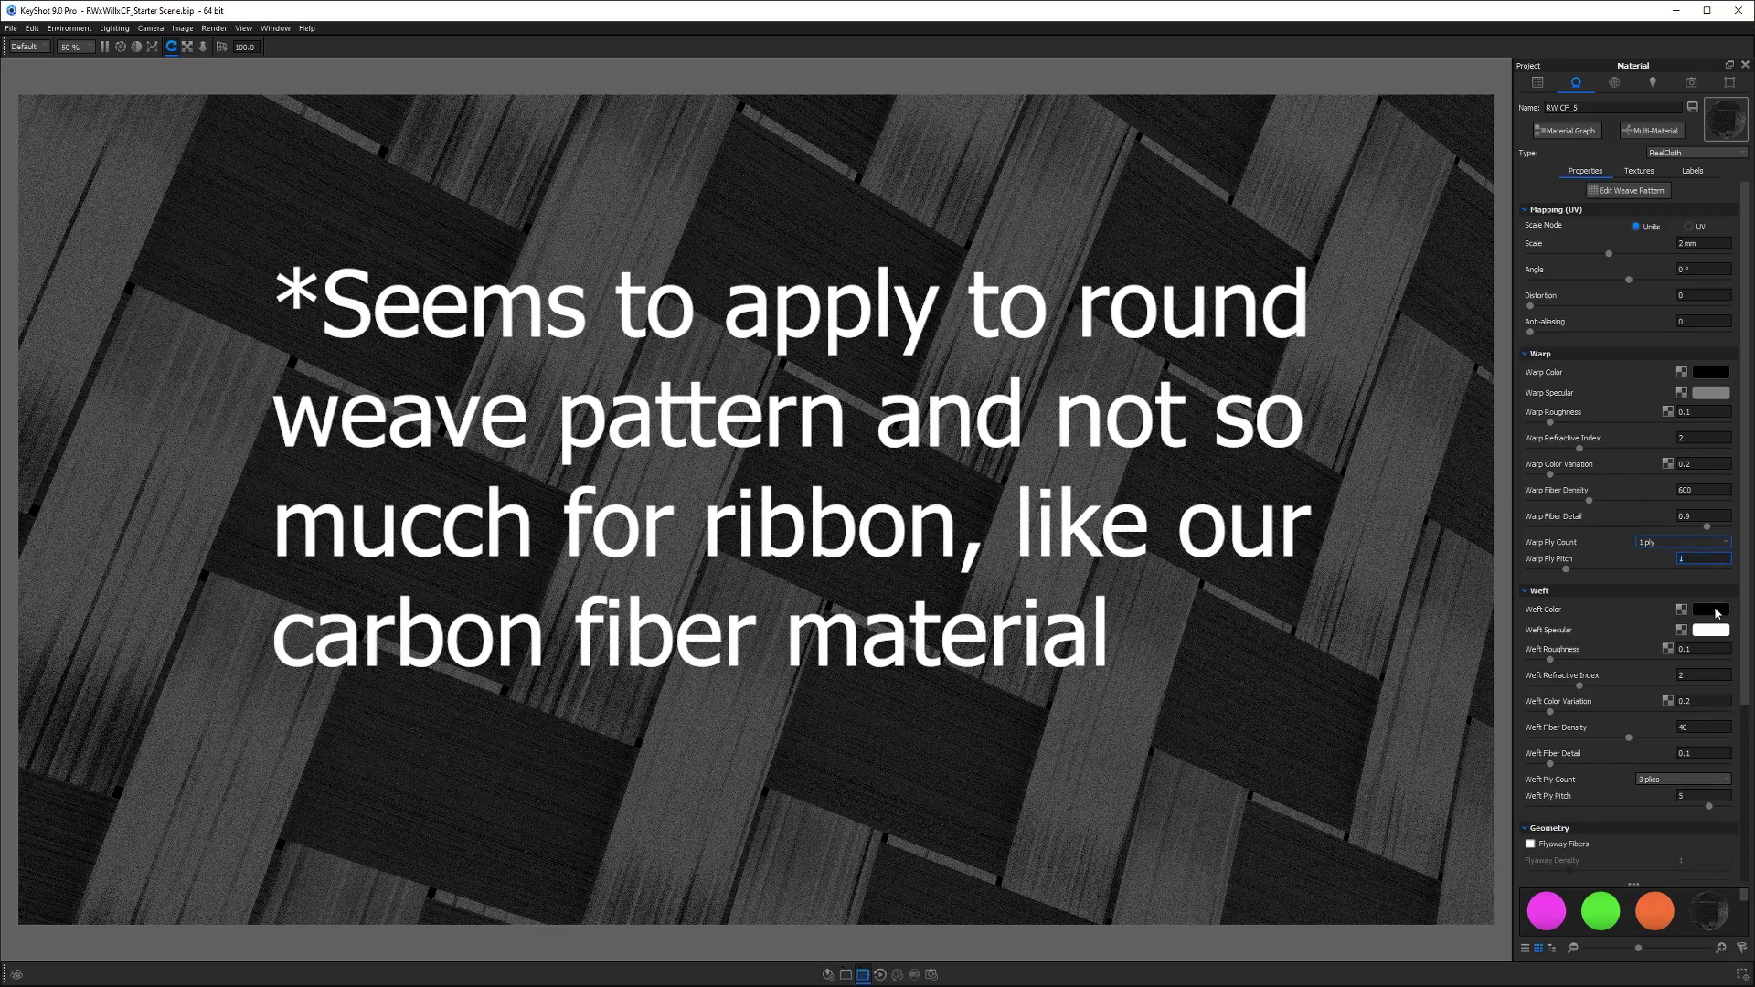
- Give the weft fiber density 600, fiber detail 0.9, a single ply and ply pitch 1
click(1702, 724)
text(600)
key(Return)
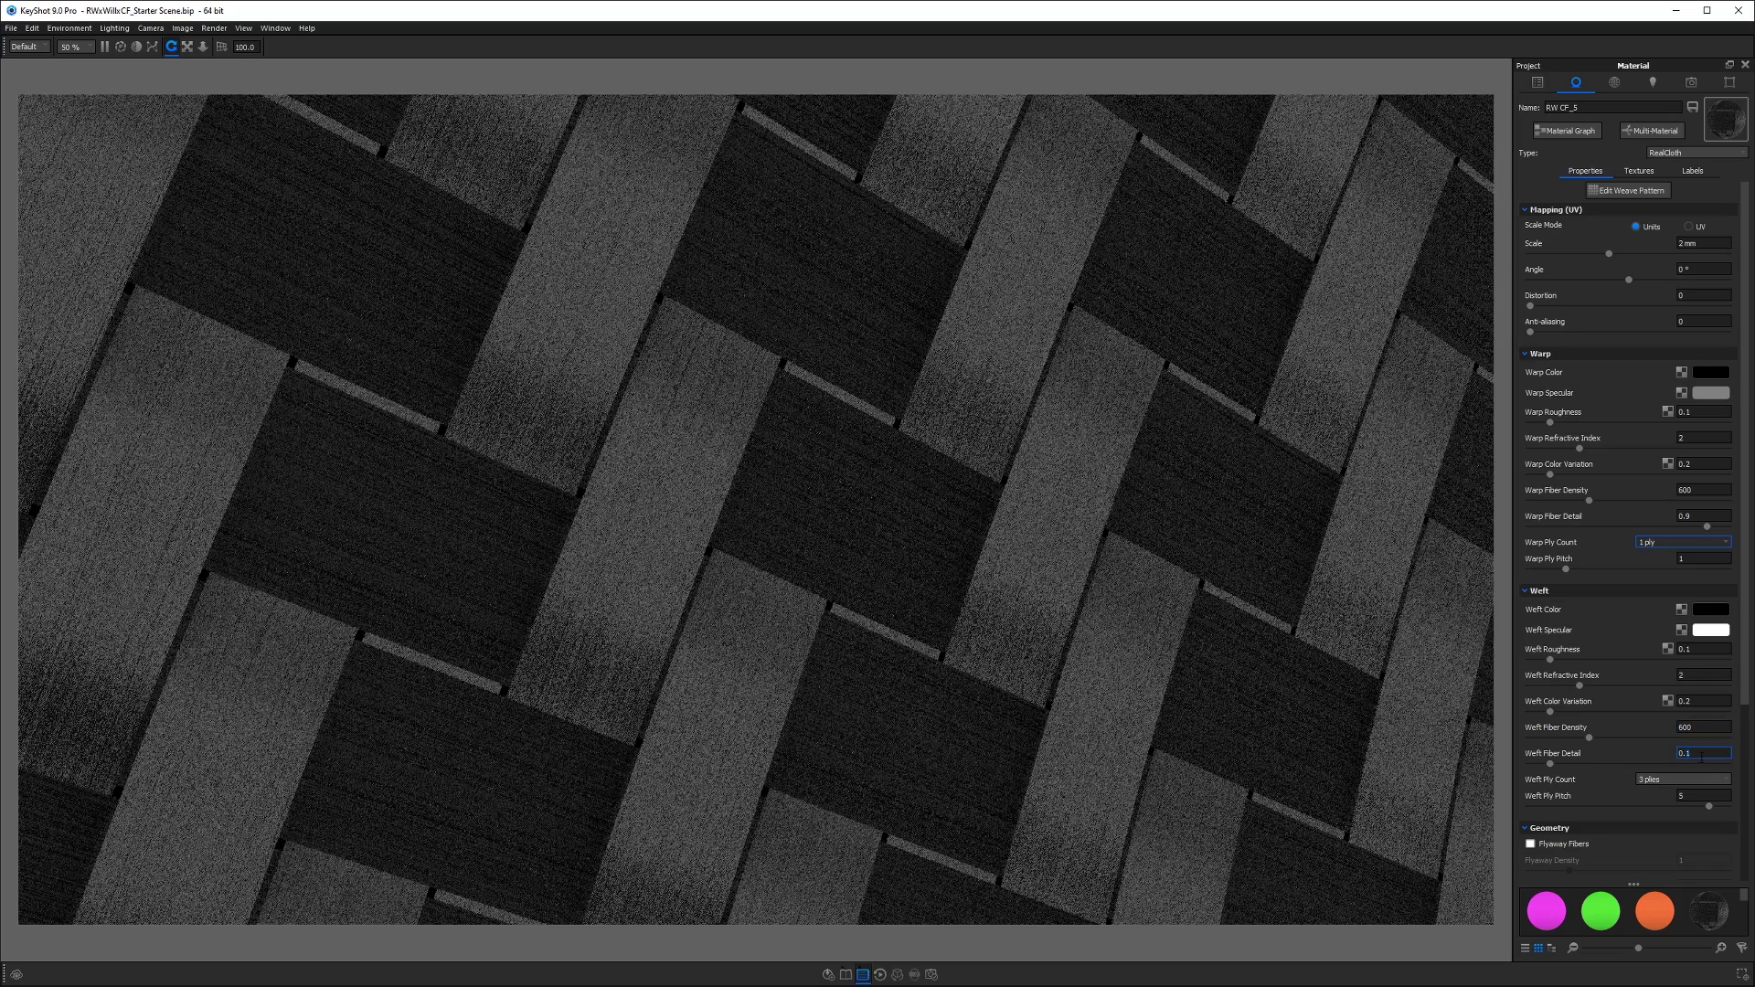
key(BackSpace)
text(9)
key(Return)
click(1699, 779)
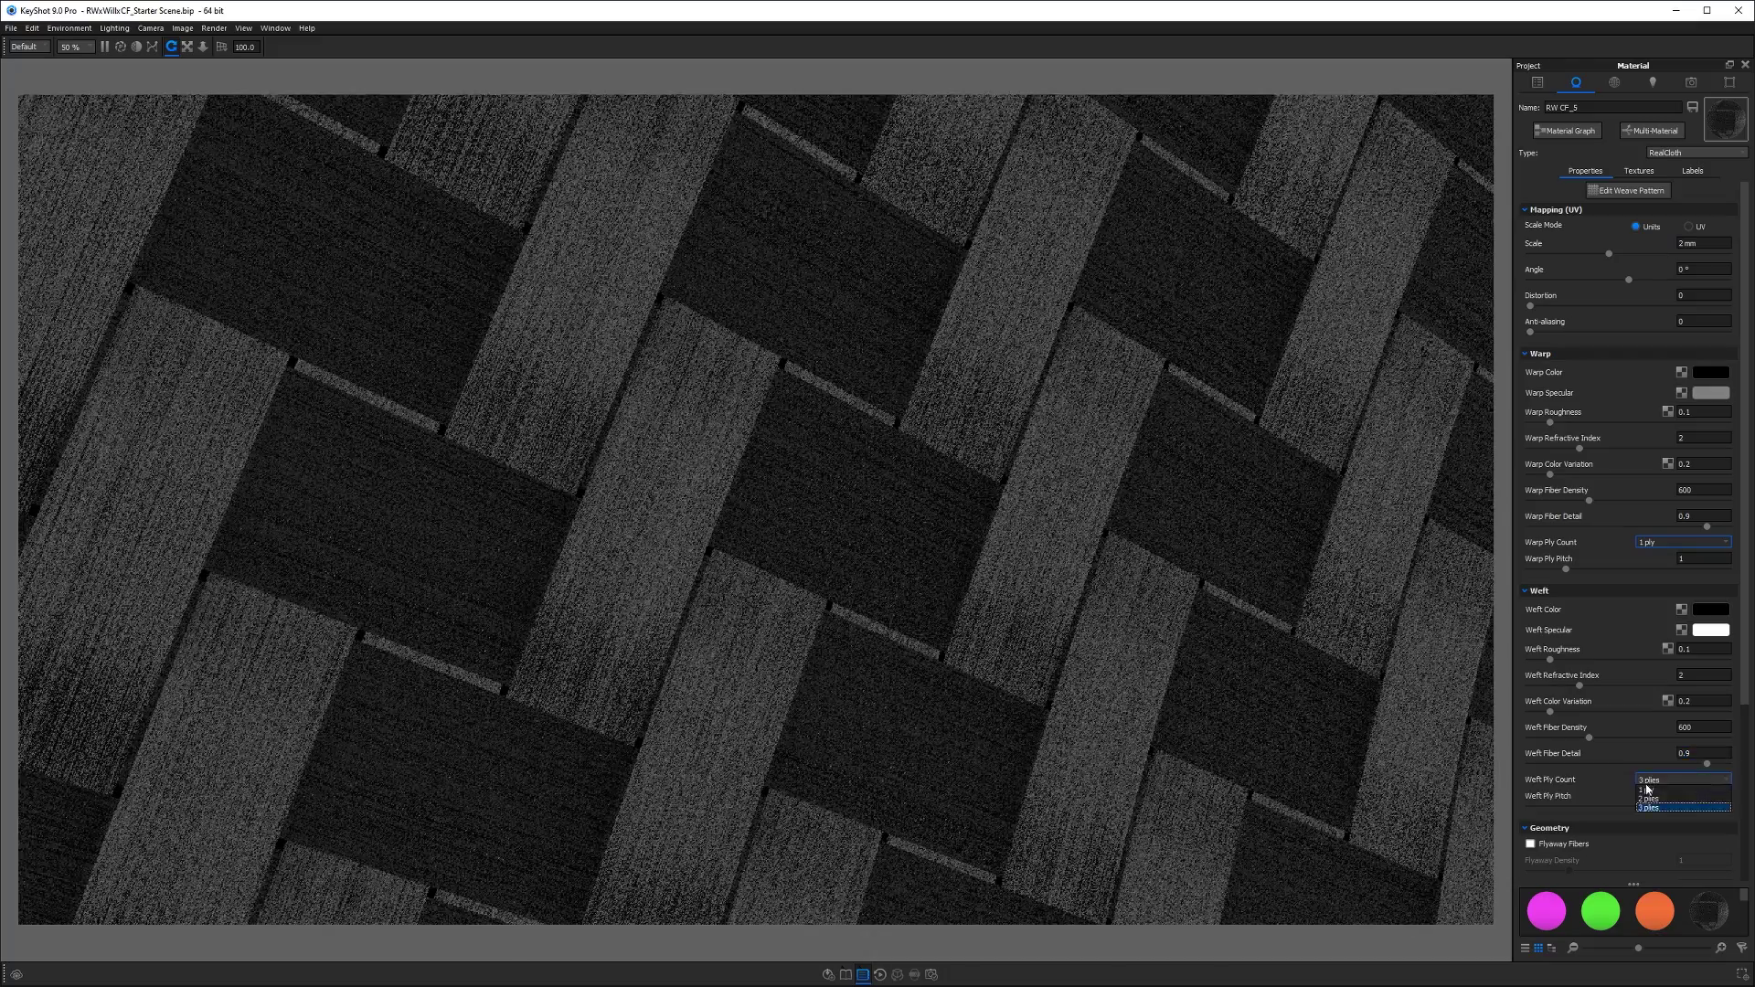
click(1647, 791)
click(1706, 796)
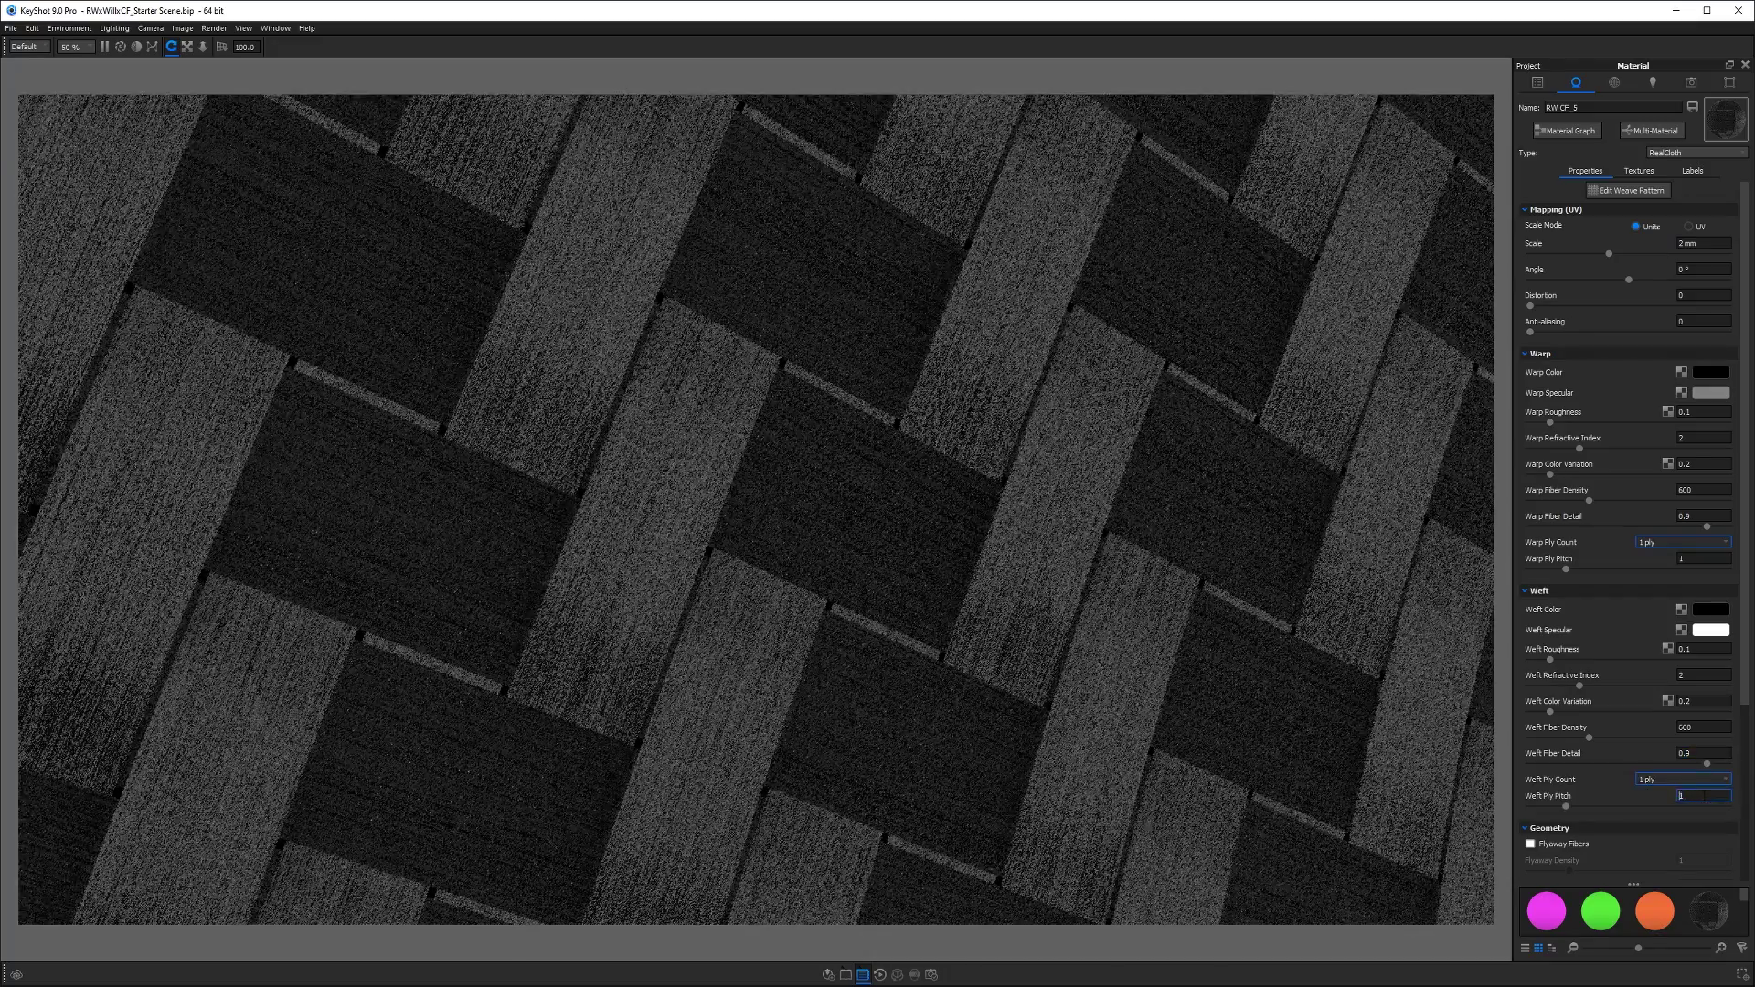
- Set the shell cloth's UV mapping to a 1 mm scale with 0.2 distortion
click(1680, 296)
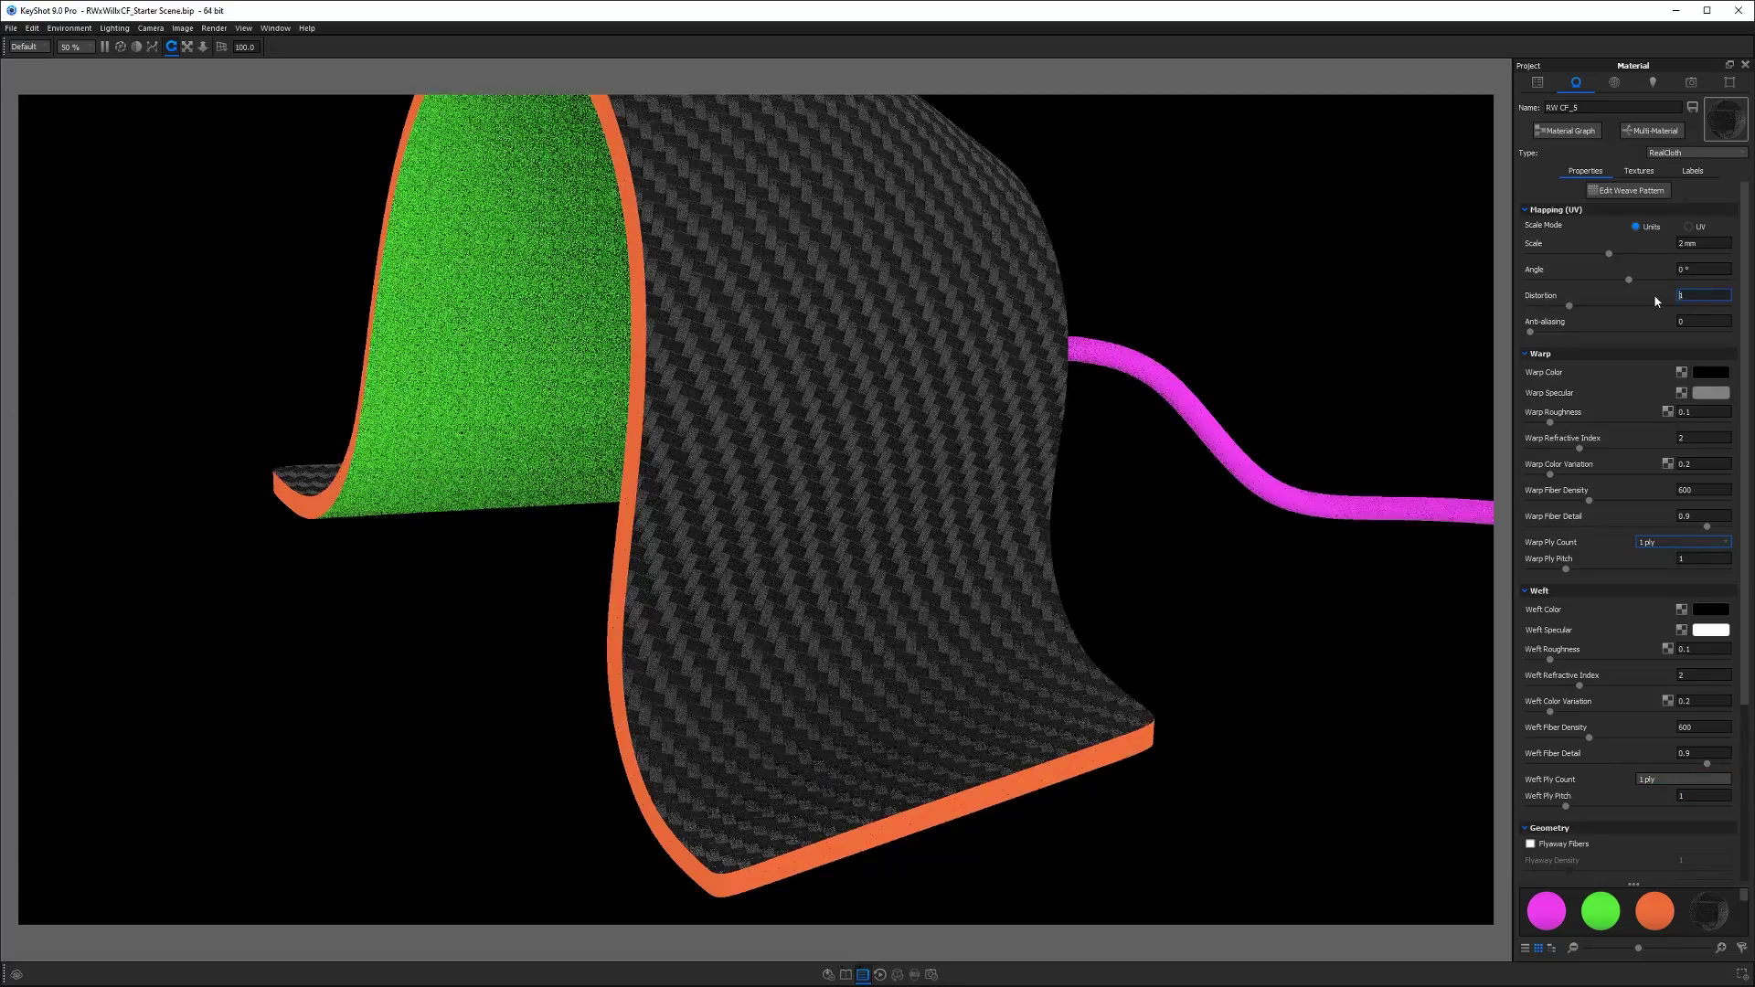
text(2)
key(Return)
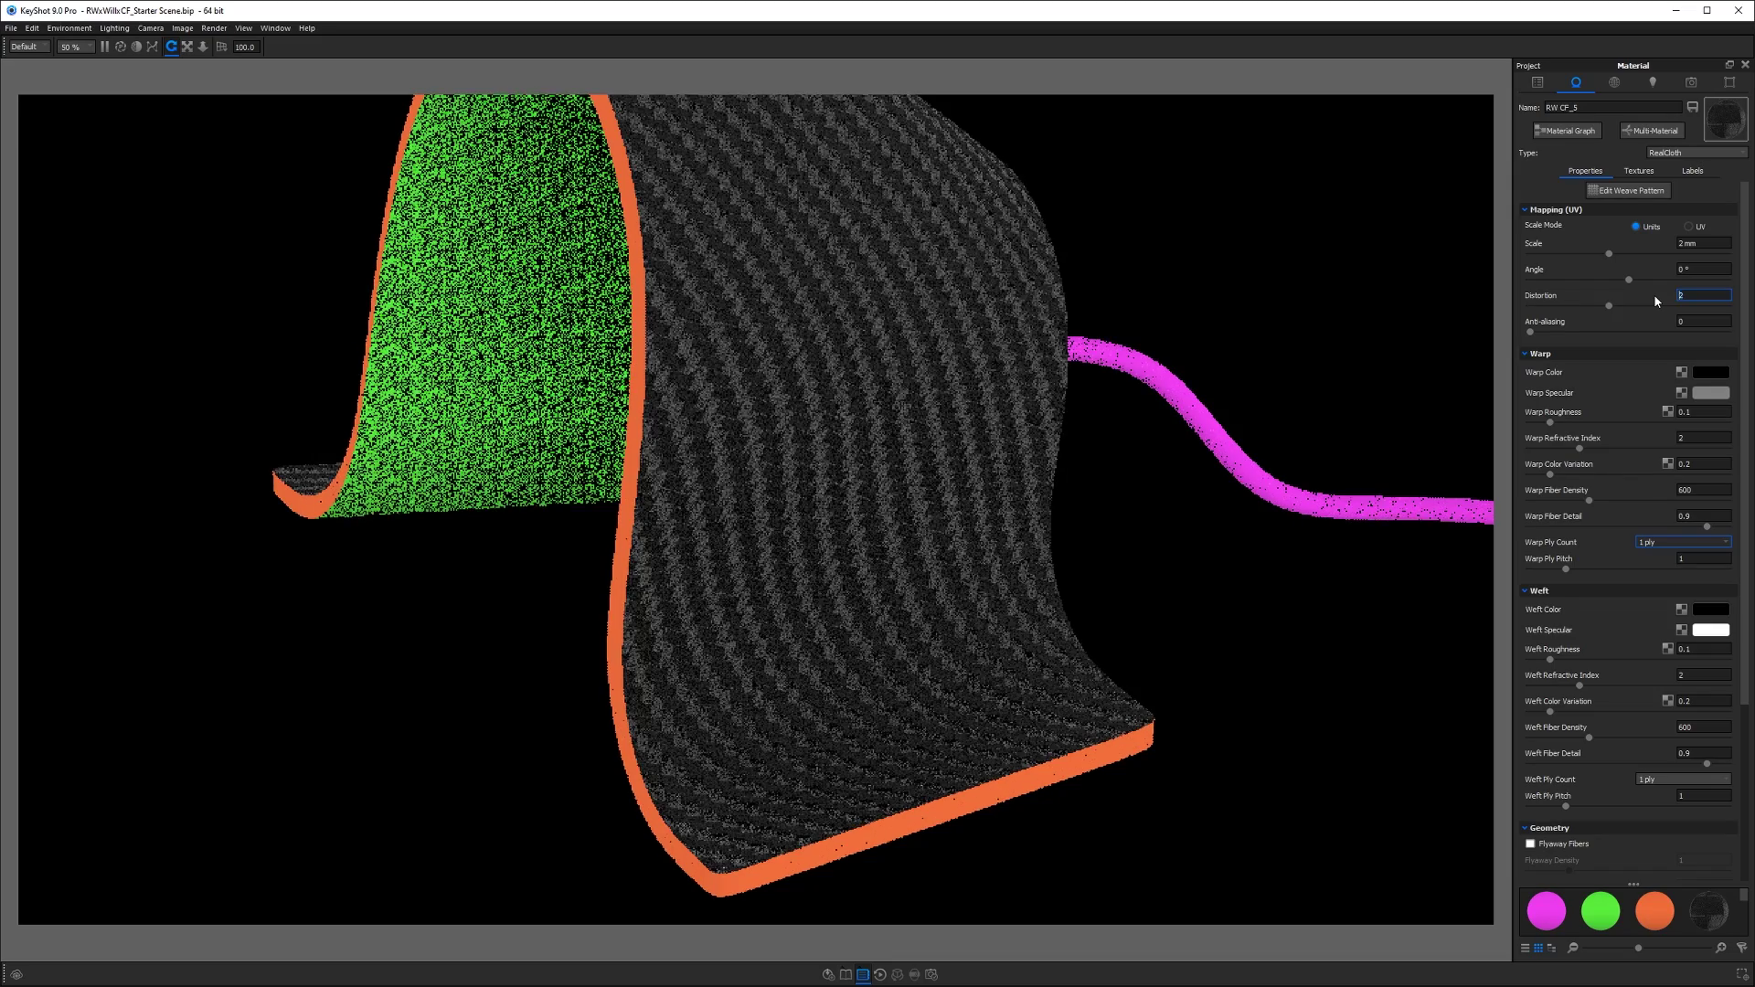
click(1656, 243)
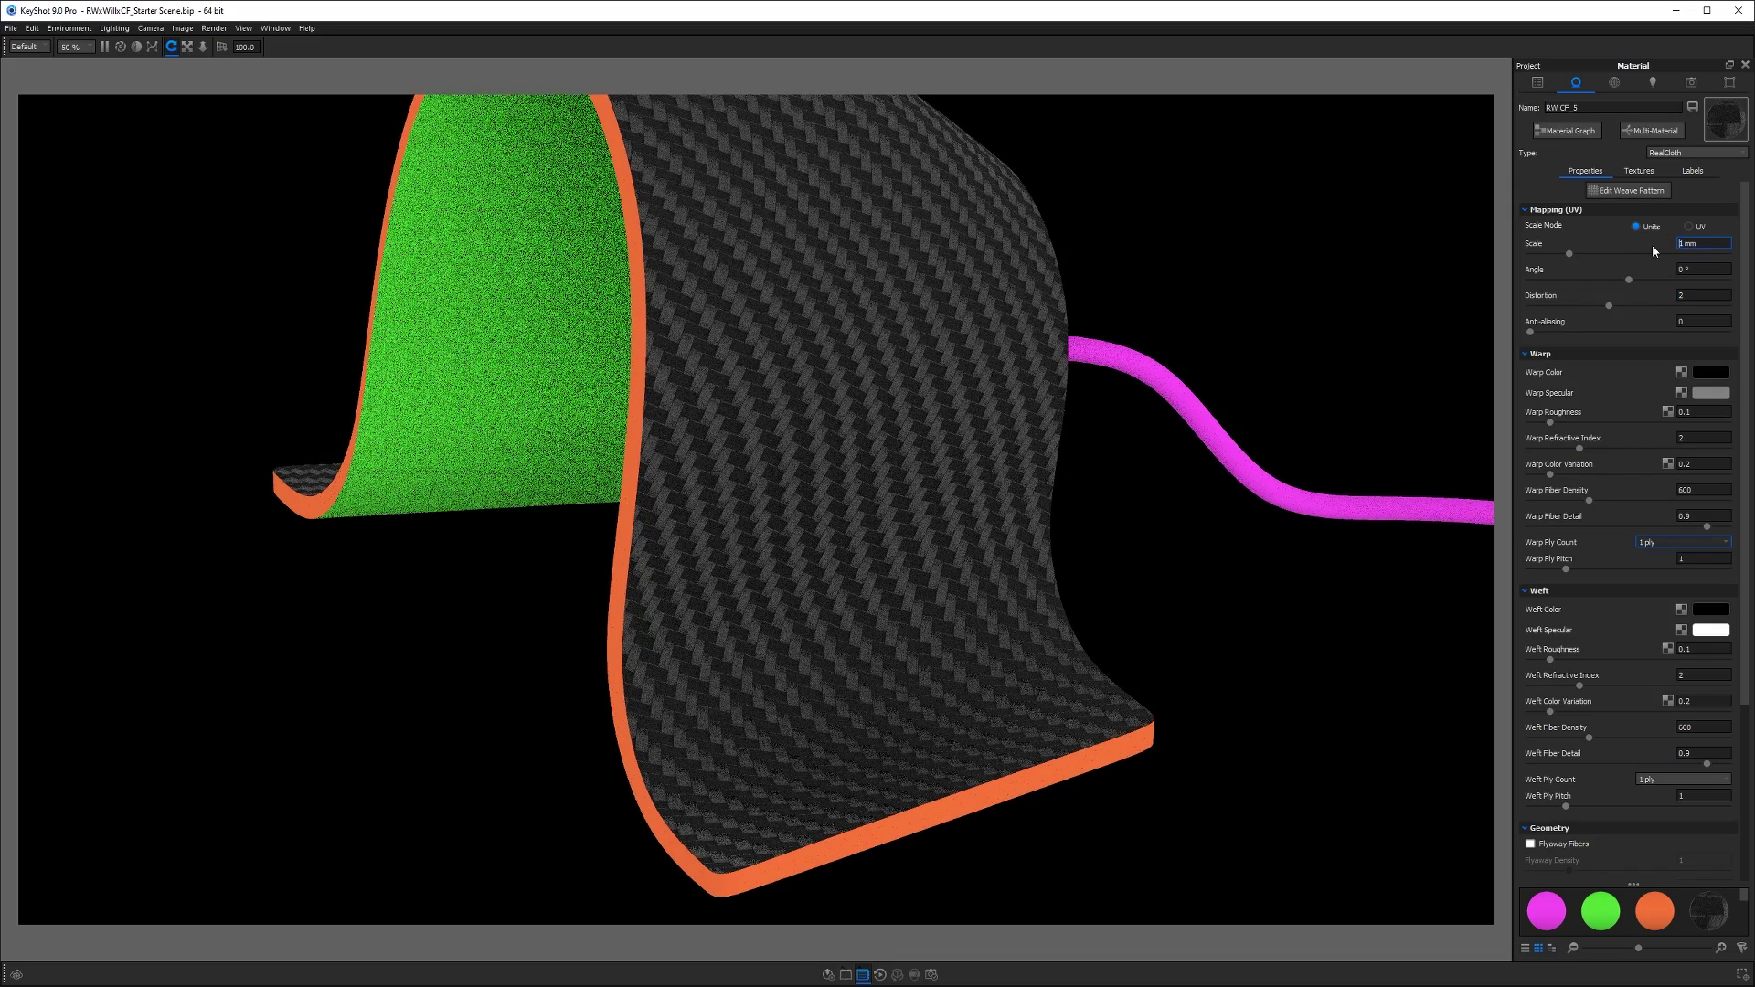
key(Return)
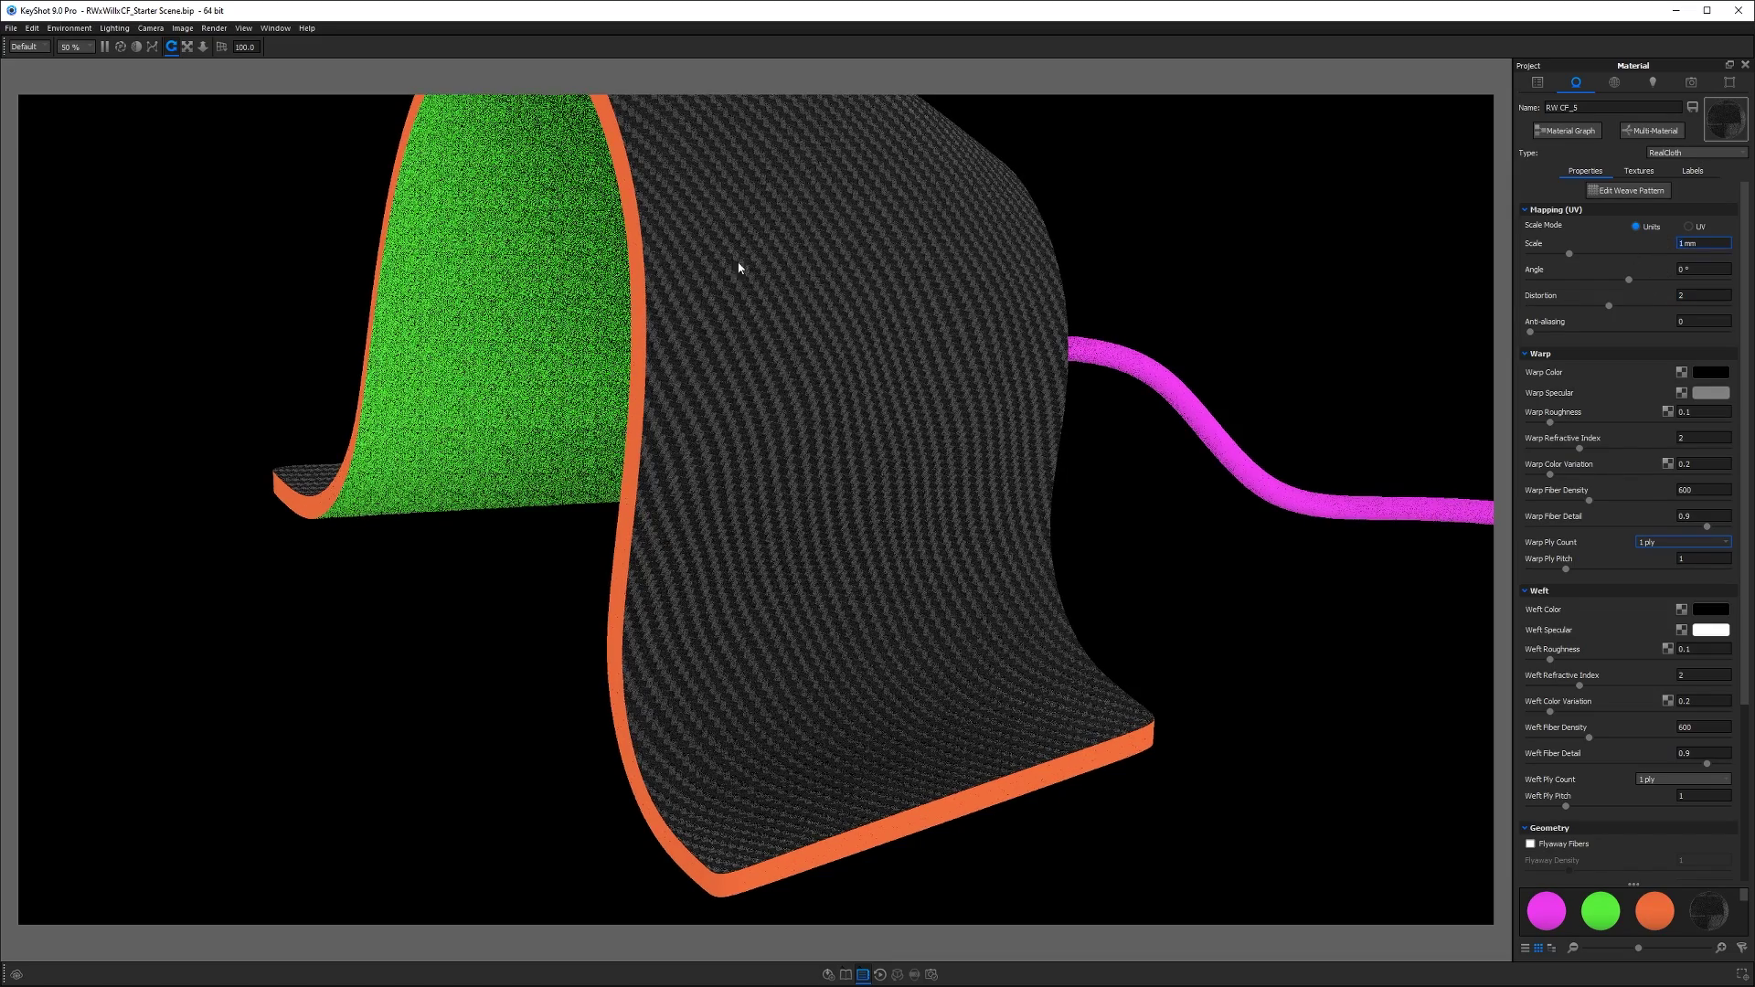
click(1690, 297)
text(1)
key(Return)
drag(1019, 344, 1148, 196)
- Compare 3 Point Dark, 3 Panels Straight, Aversis Bathroom and storehouse environments on the cloth
key(m)
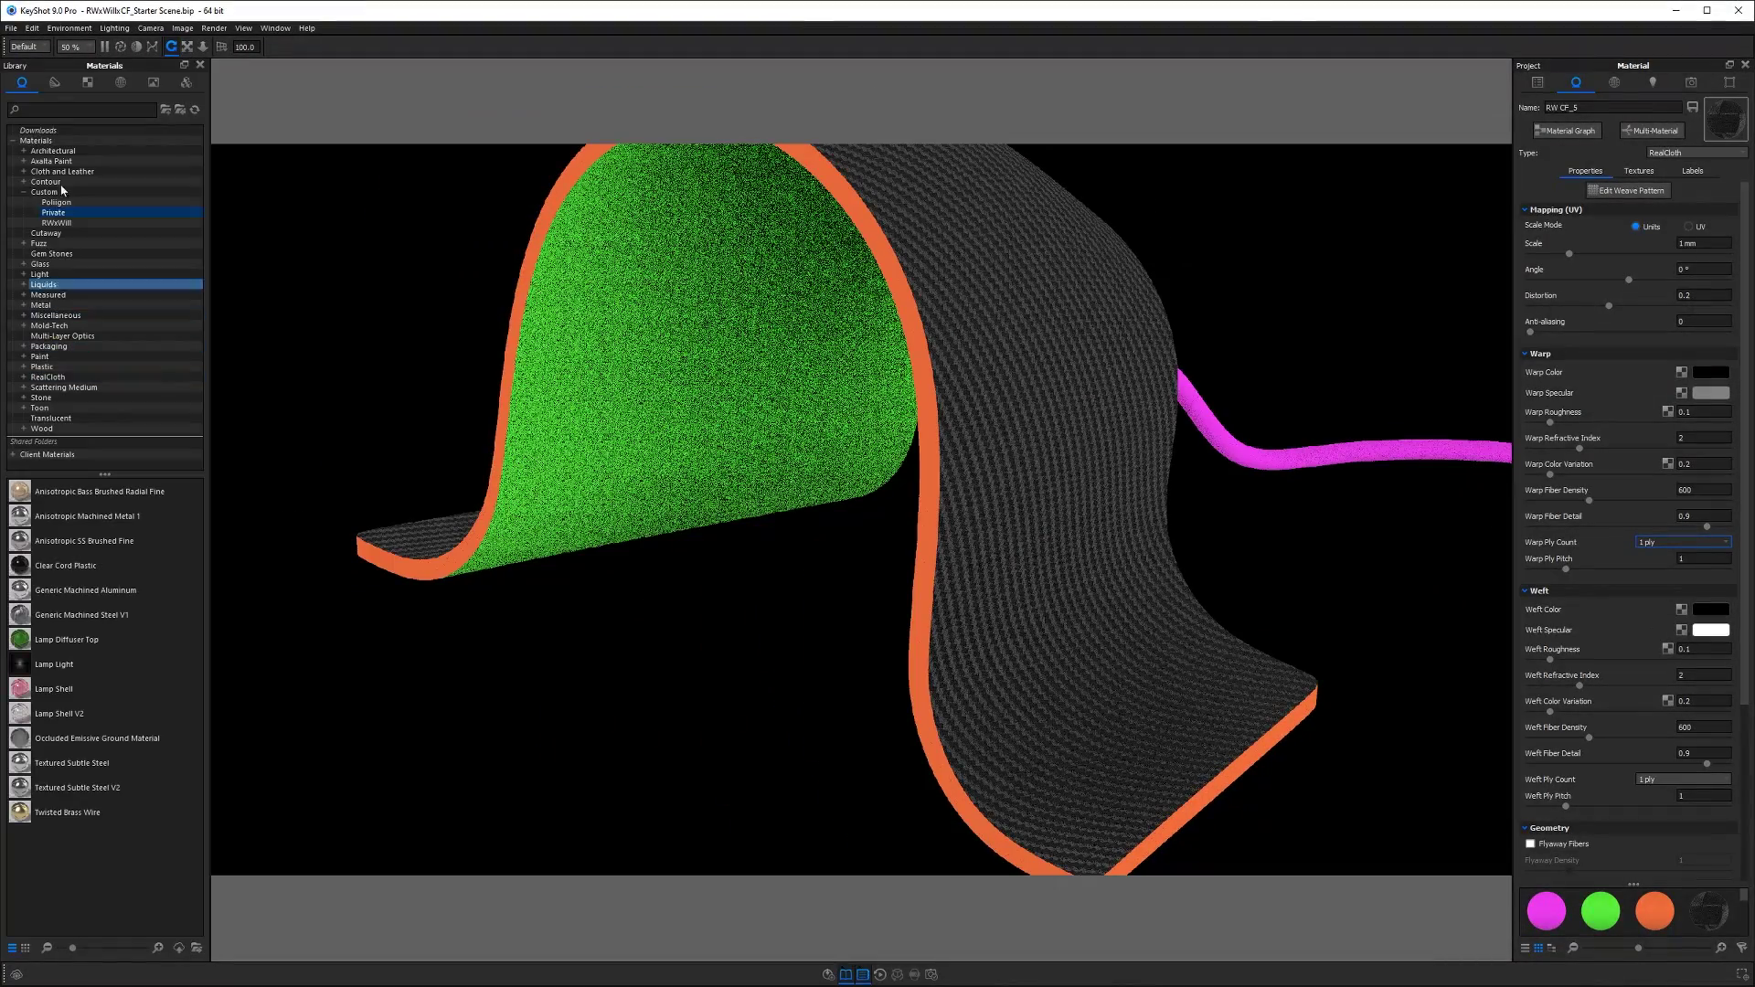
click(122, 82)
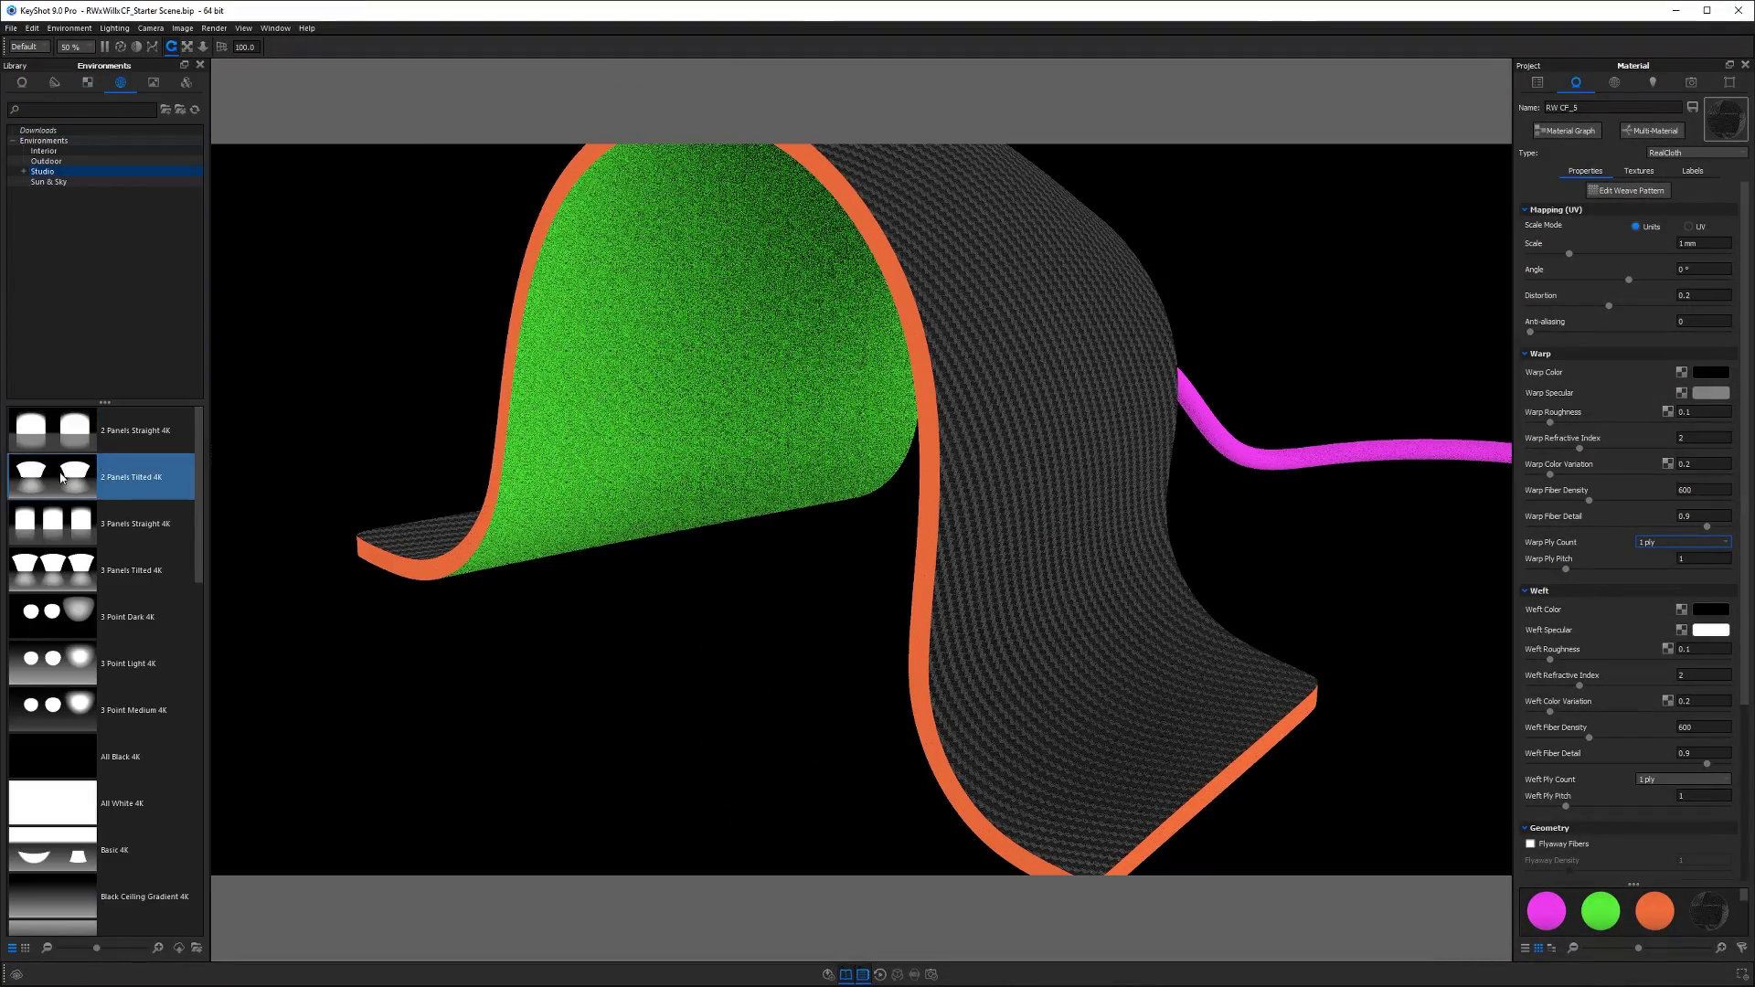
drag(73, 619, 509, 654)
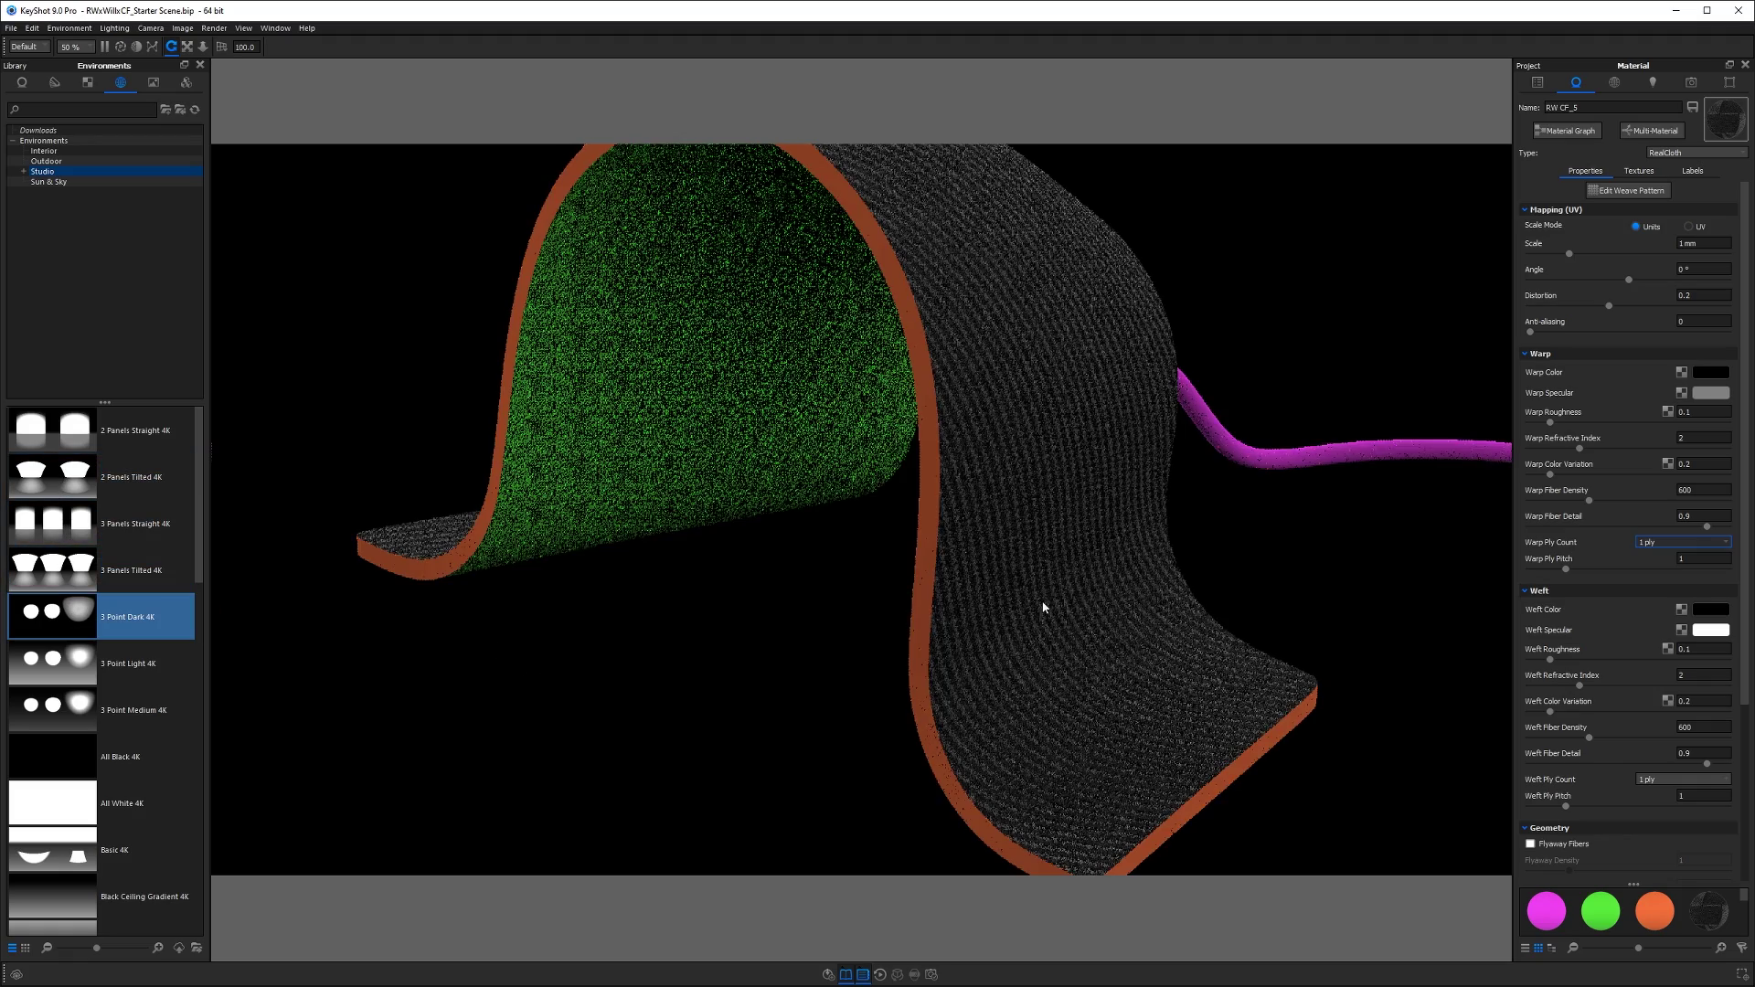
drag(1043, 603, 830, 614)
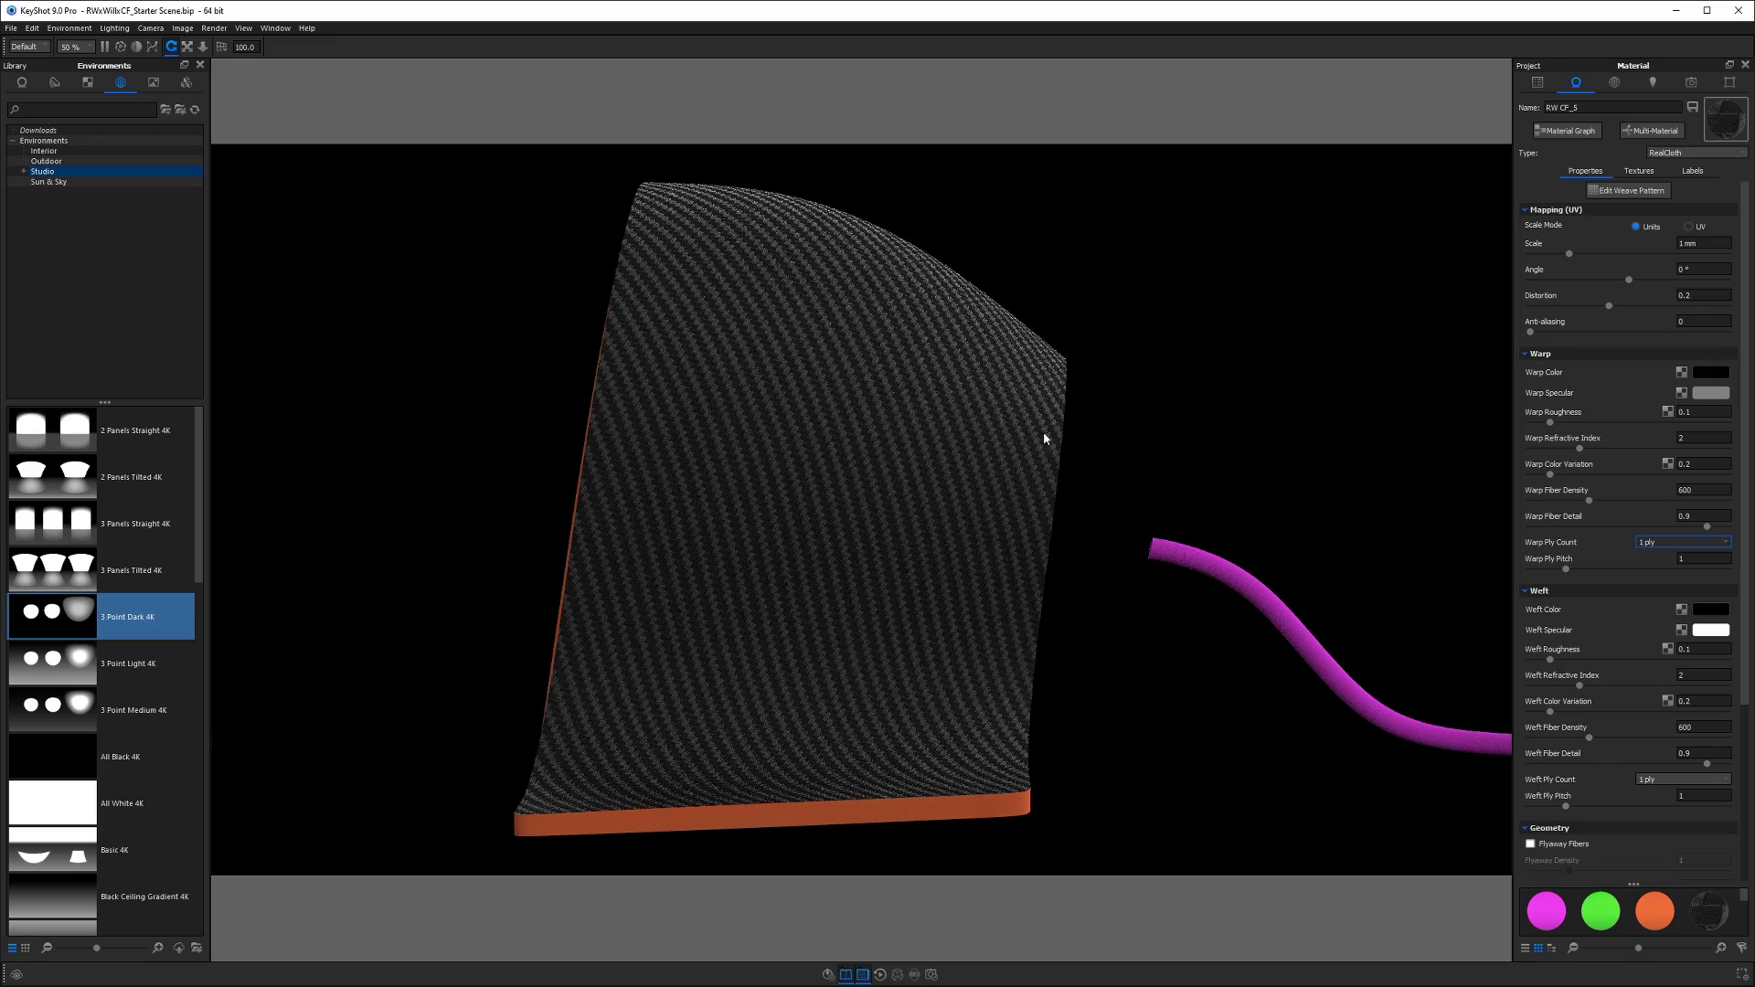
drag(1000, 380, 1179, 552)
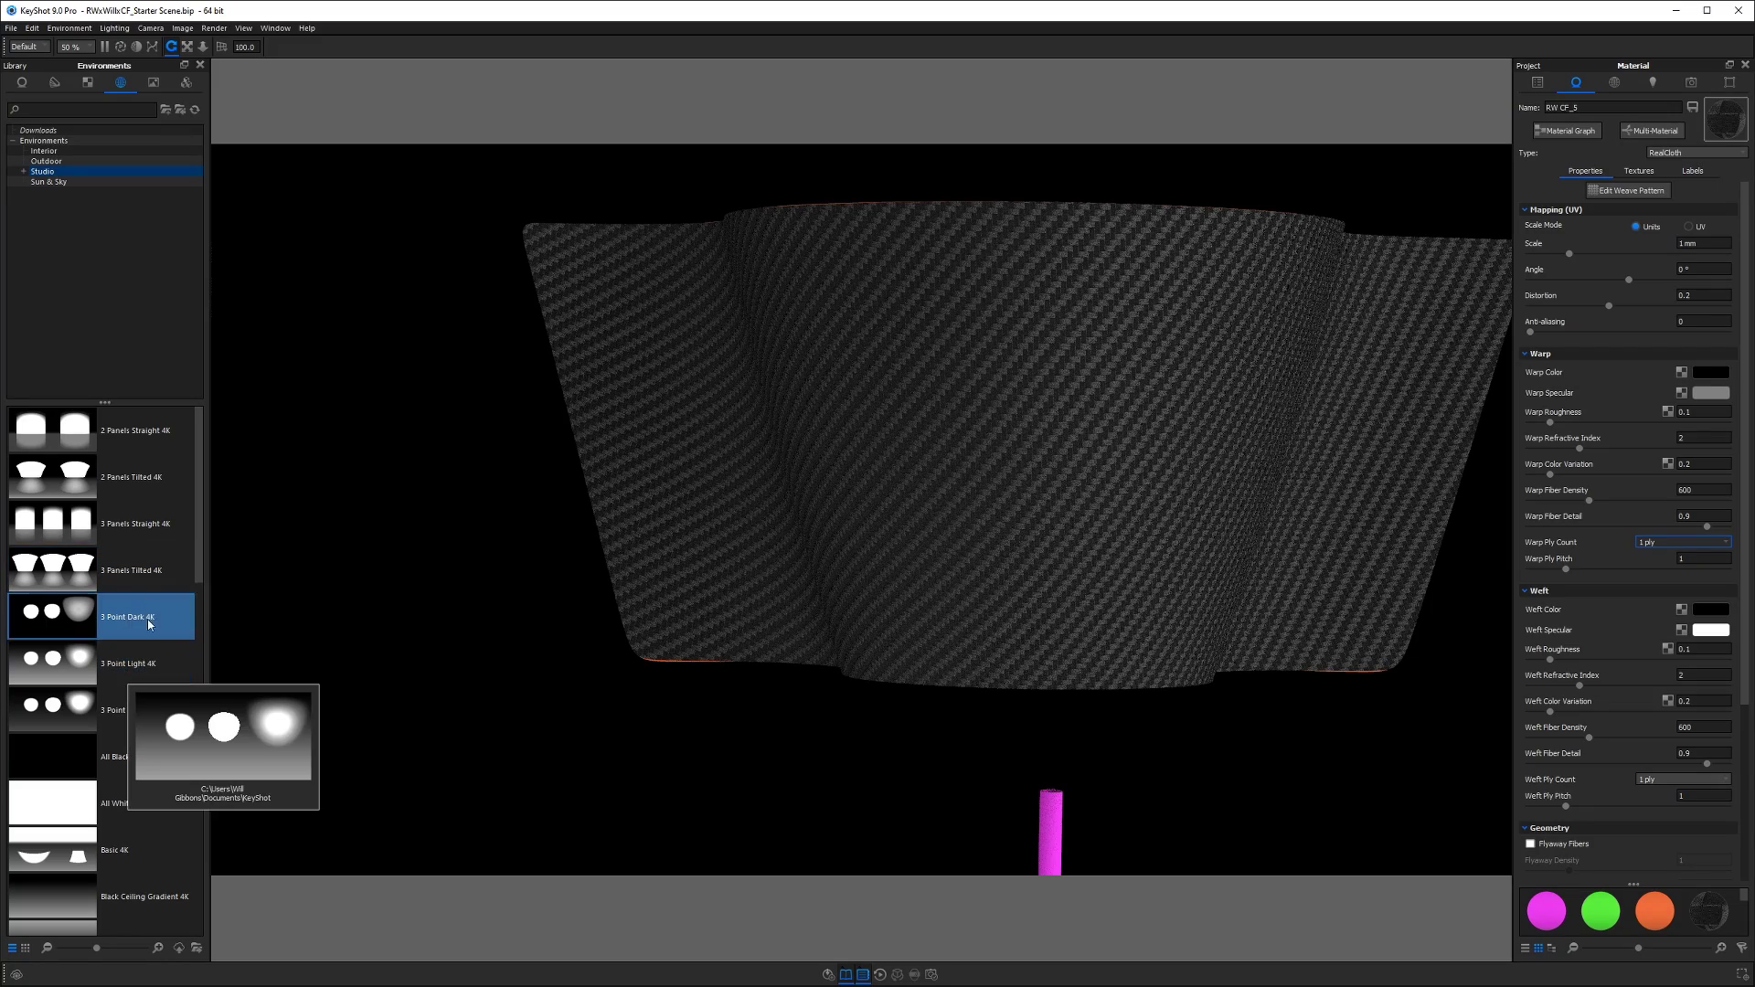
double_click(121, 528)
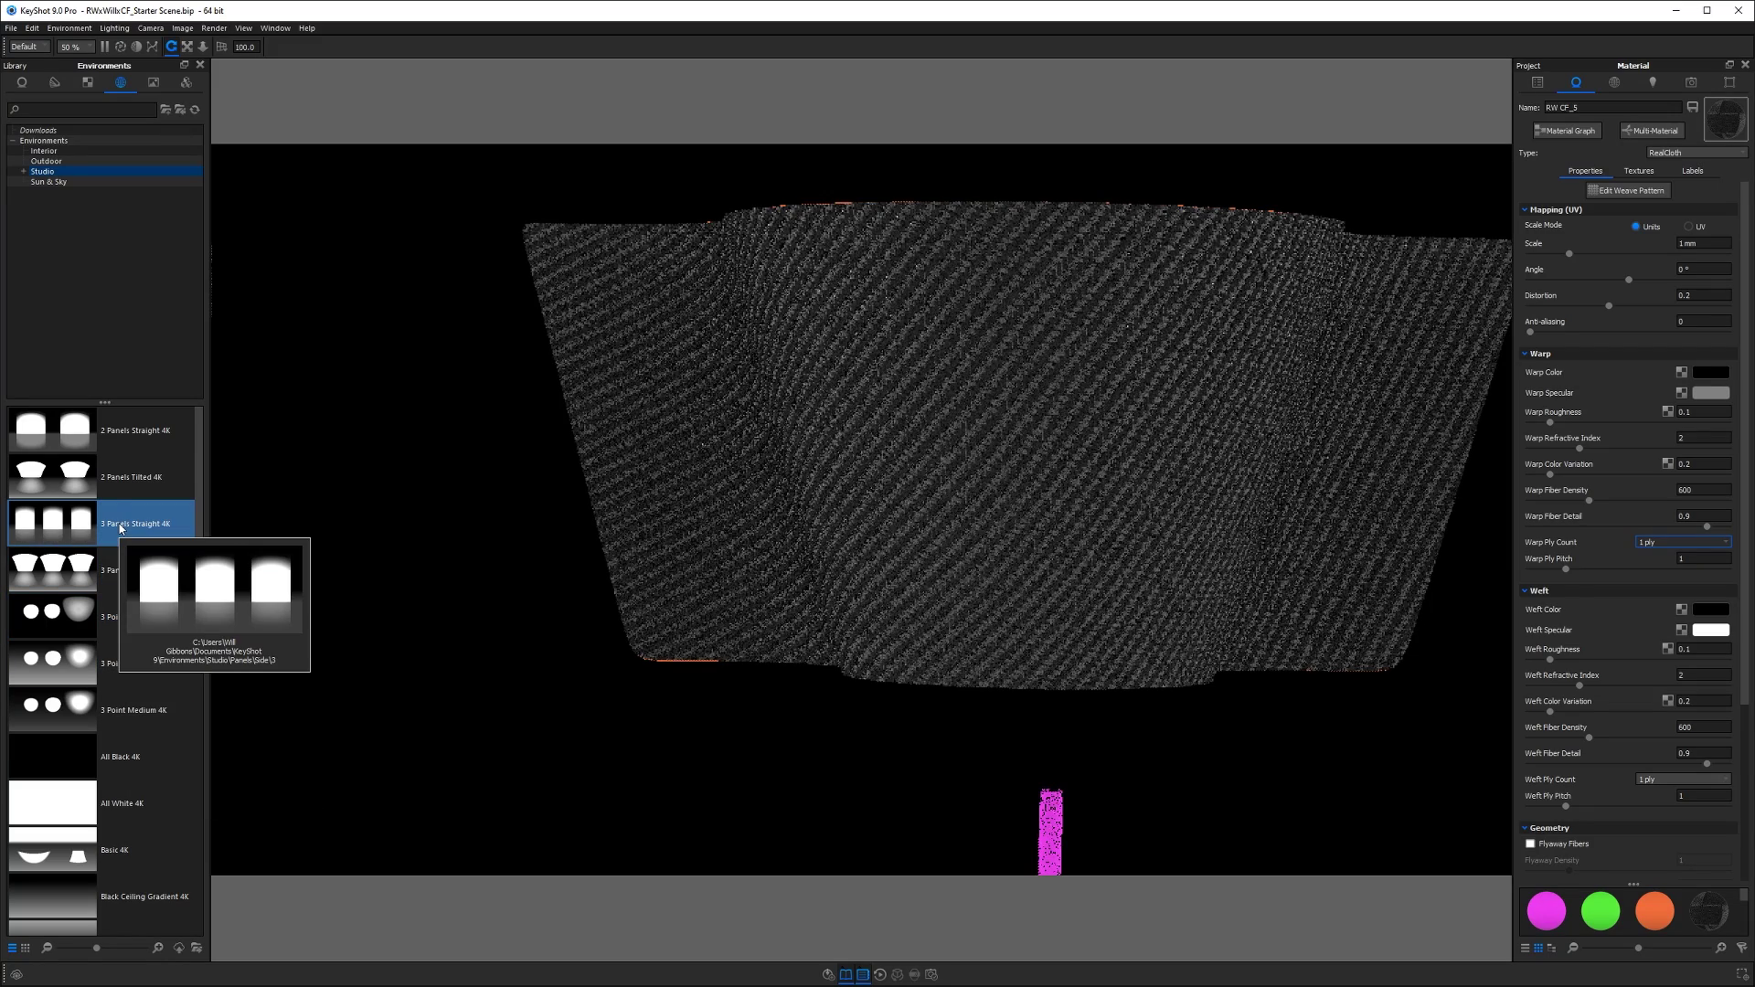
click(43, 150)
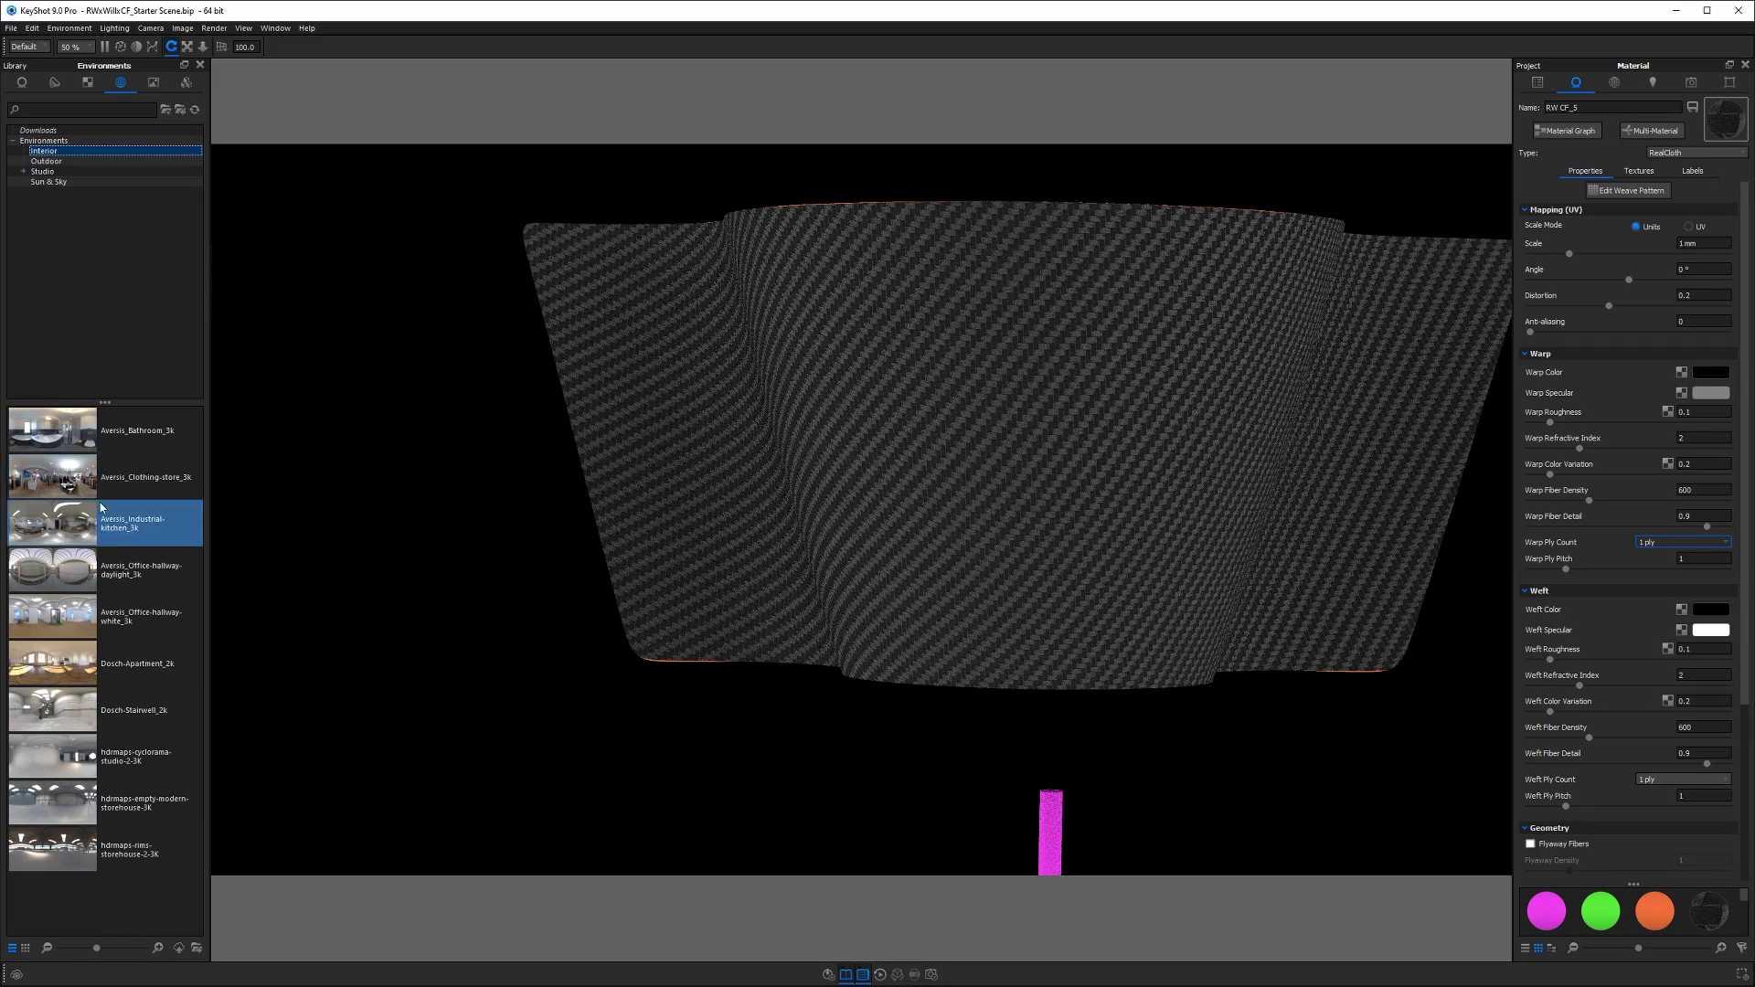
double_click(131, 437)
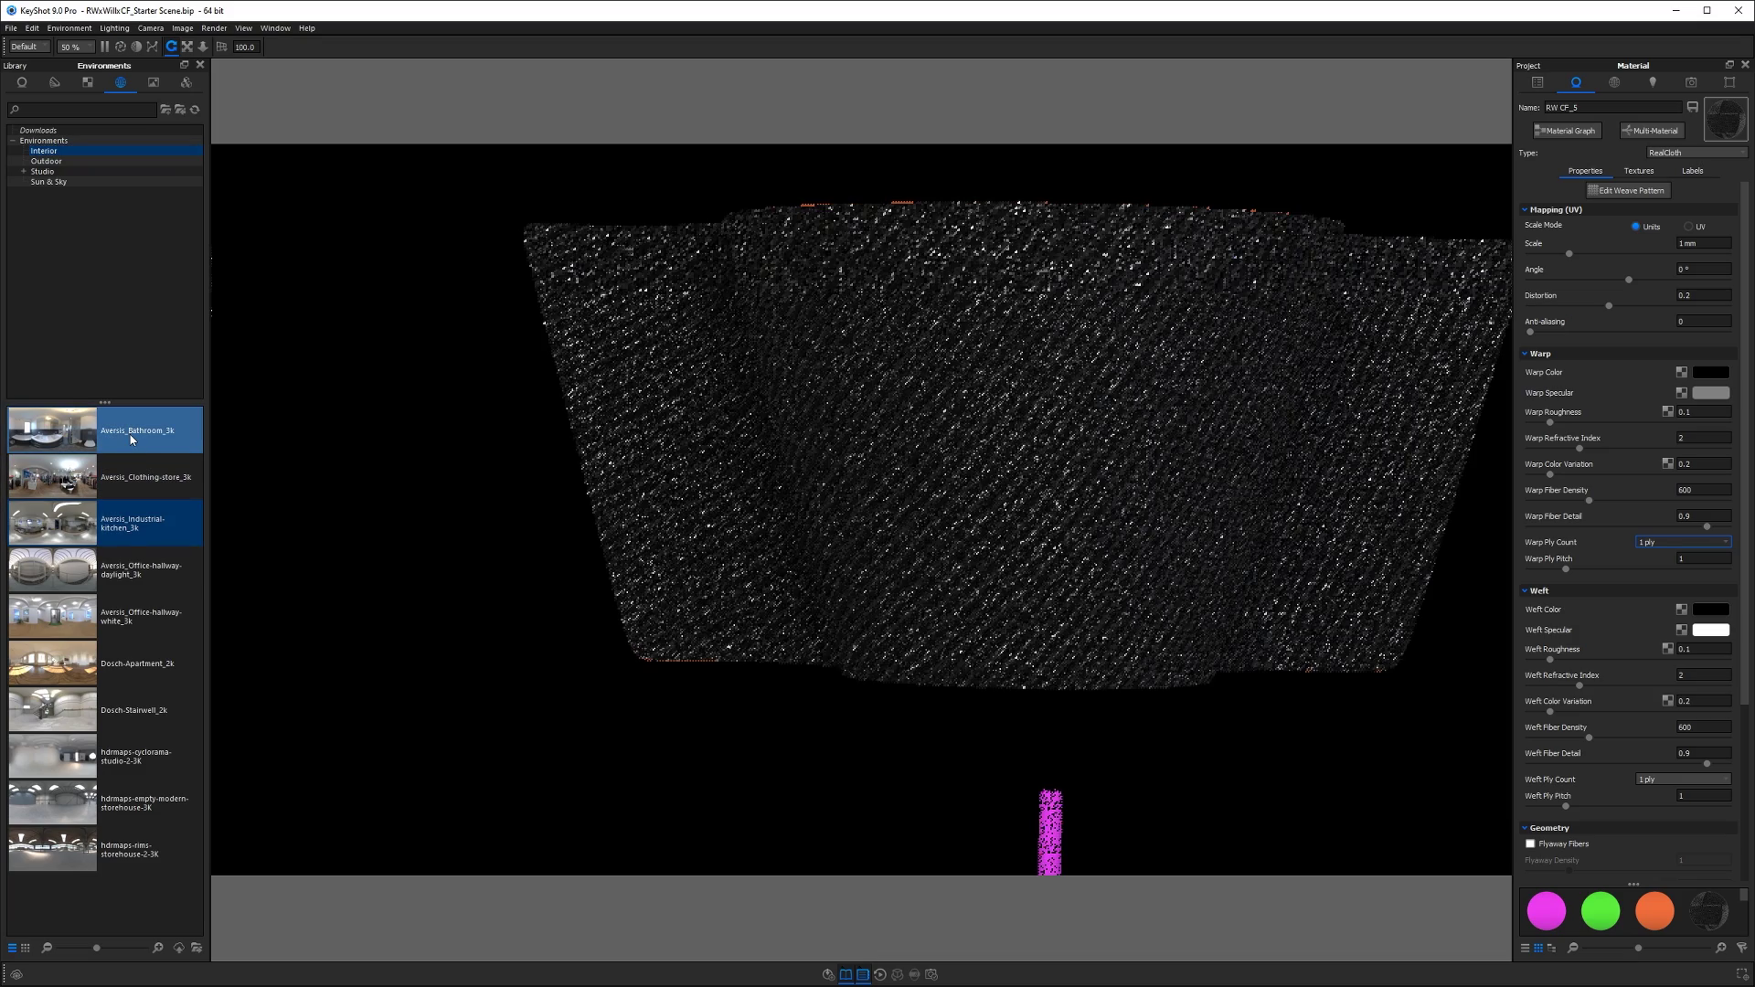
mouse_move(131, 439)
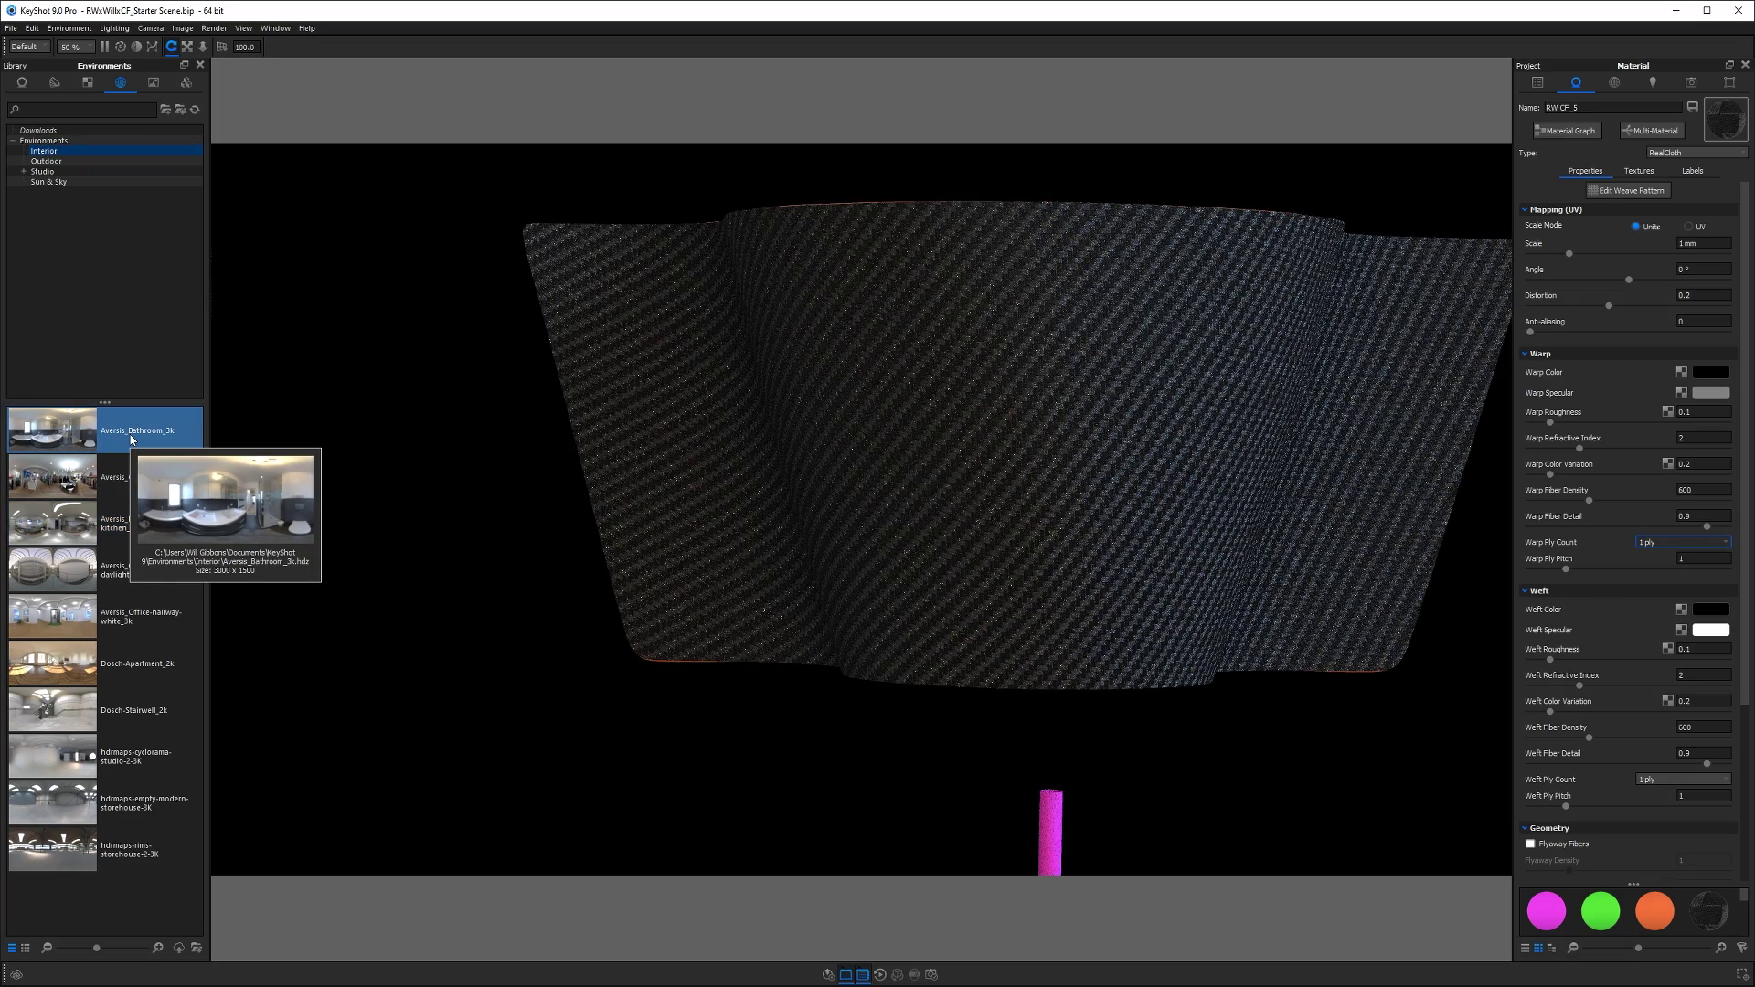
key(Down)
key(Down)
key(Down)
key(Down)
key(Down)
key(Down)
key(Down)
key(Down)
key(Down)
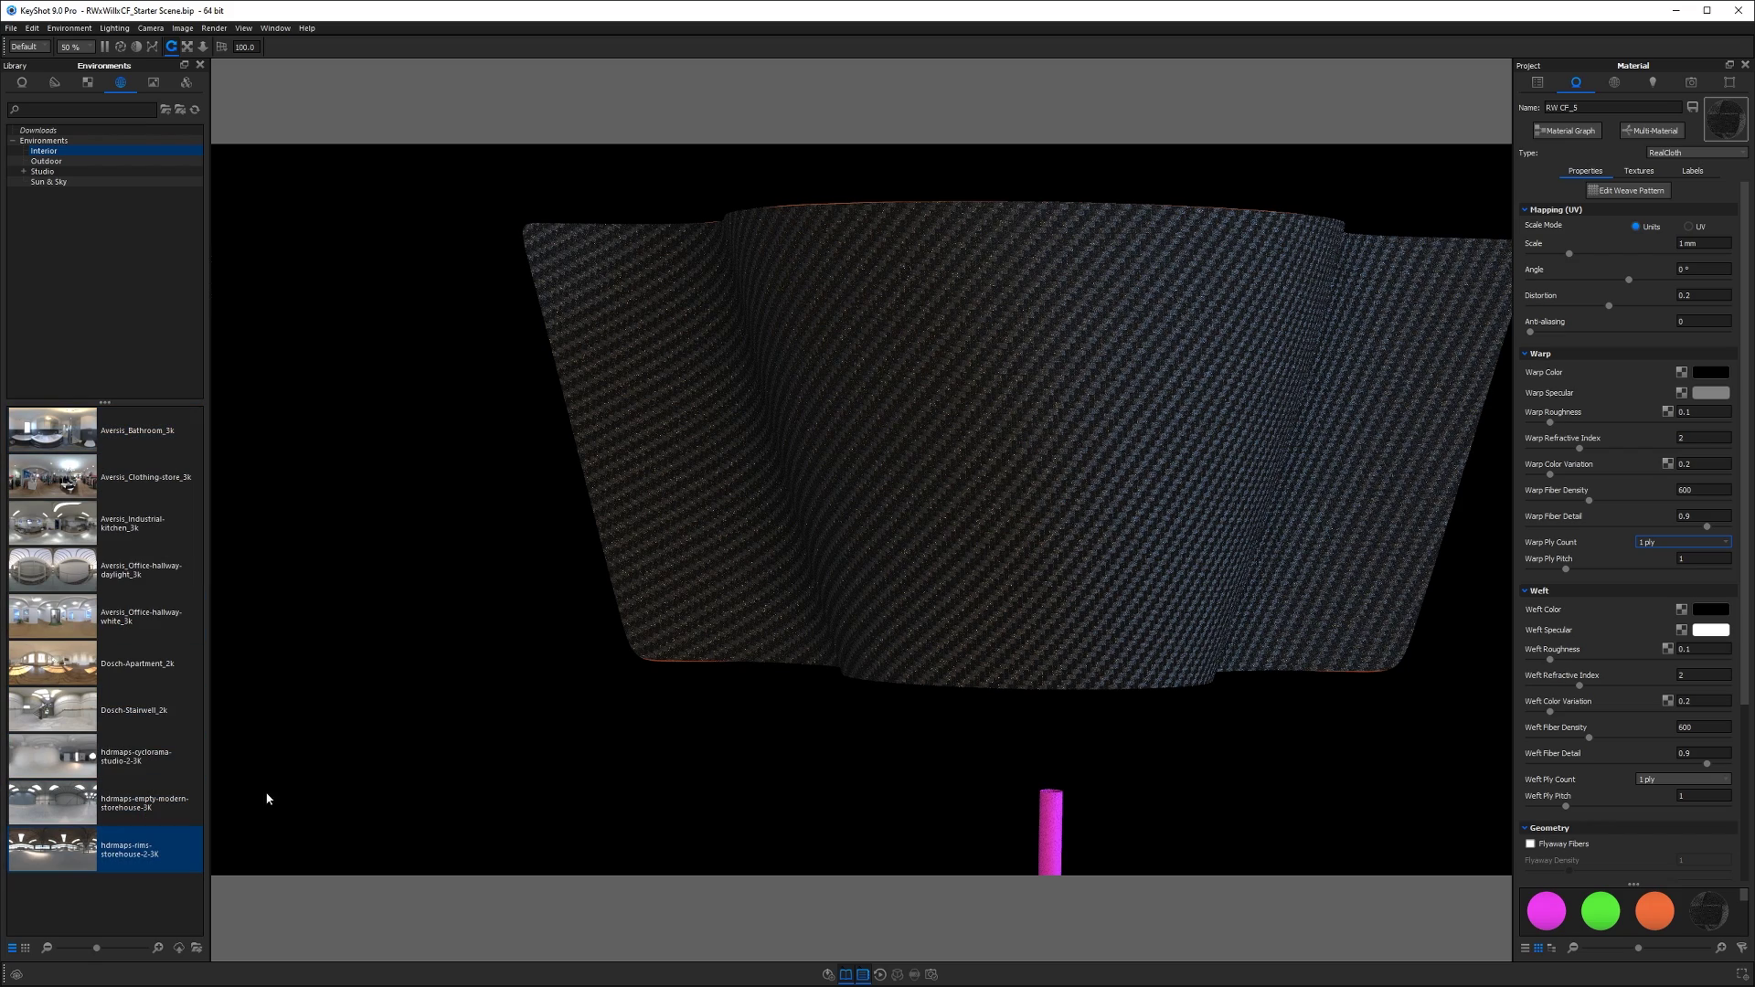
key(Return)
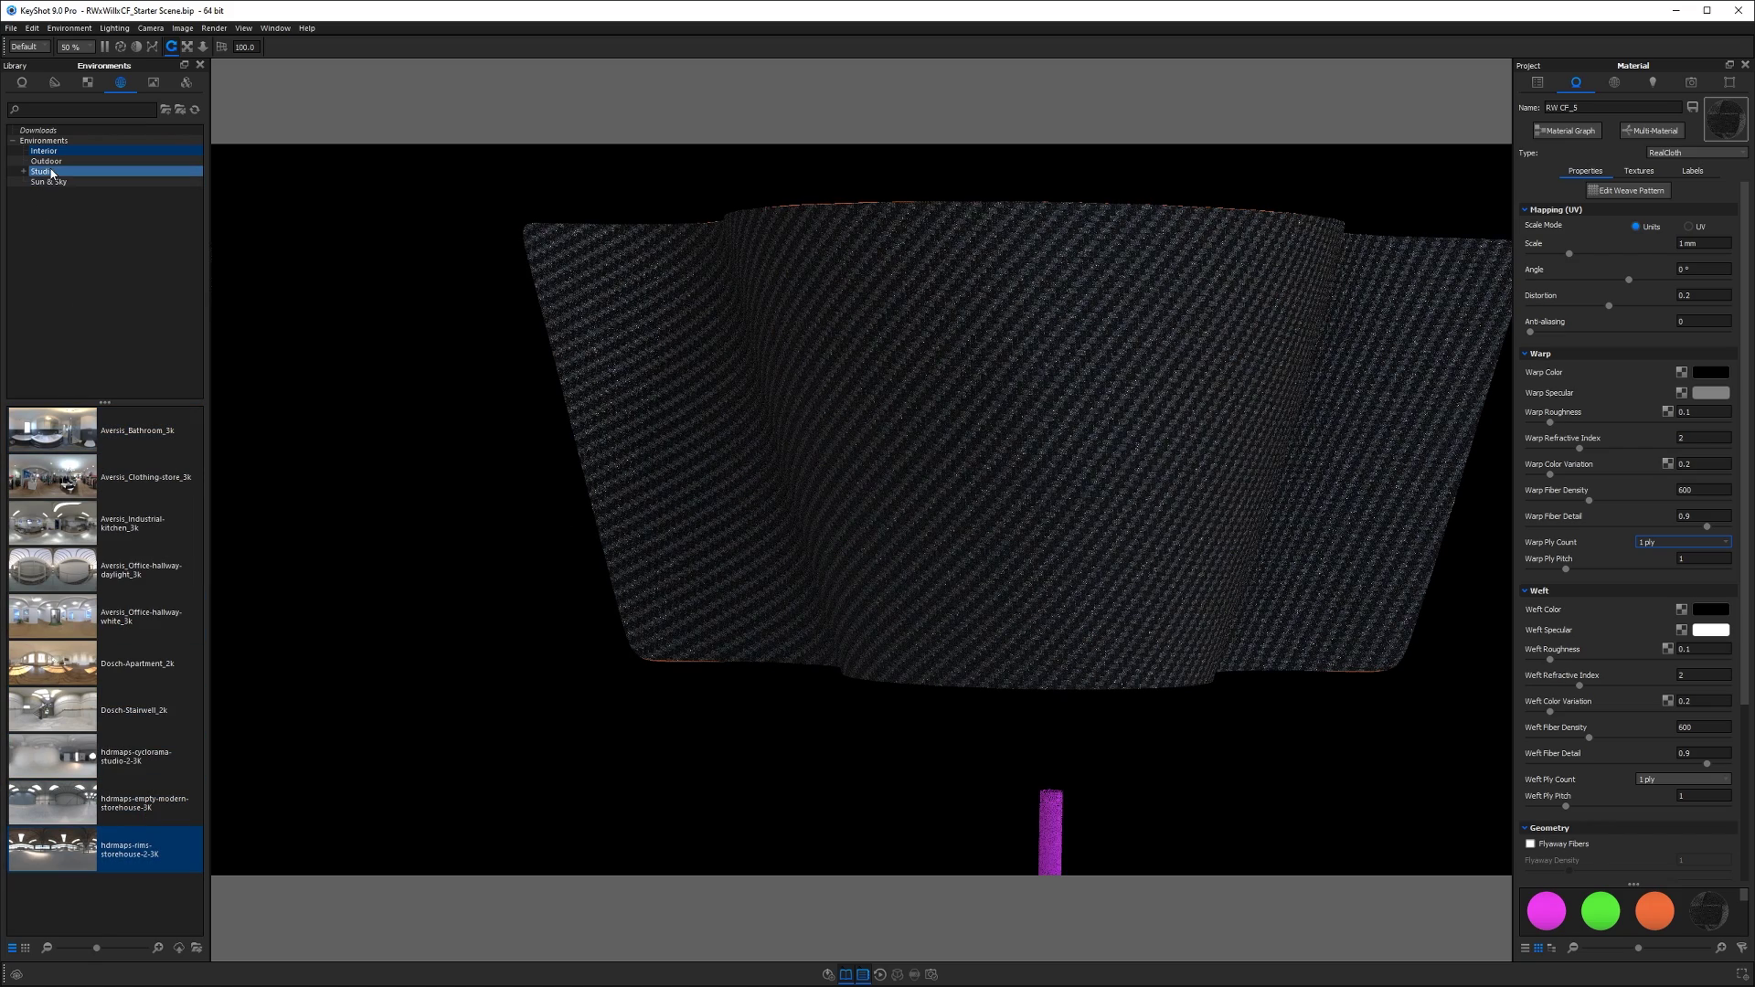
- Try 3 Panels Tilted 4K, then settle on 2 Panels Straight 4K lighting
click(41, 171)
double_click(114, 593)
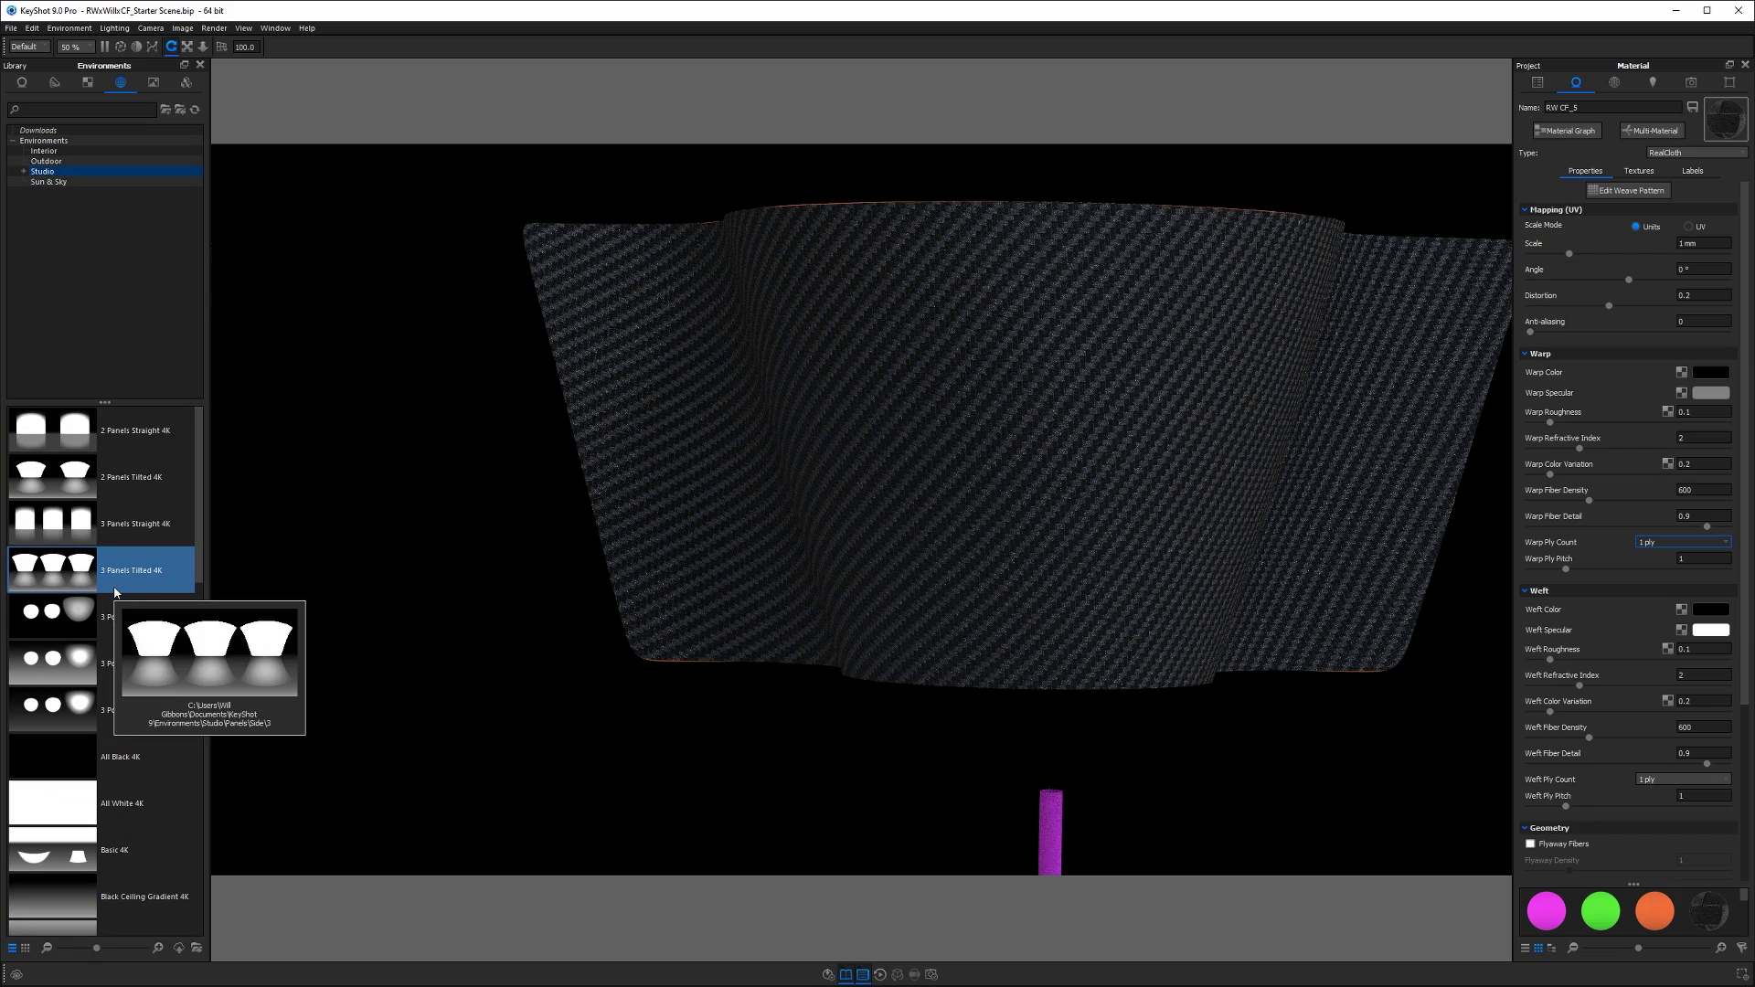
double_click(144, 449)
drag(1280, 450, 905, 427)
- Add a Plastic node beneath RealCloth in the cloth material's graph
key(m)
key(m)
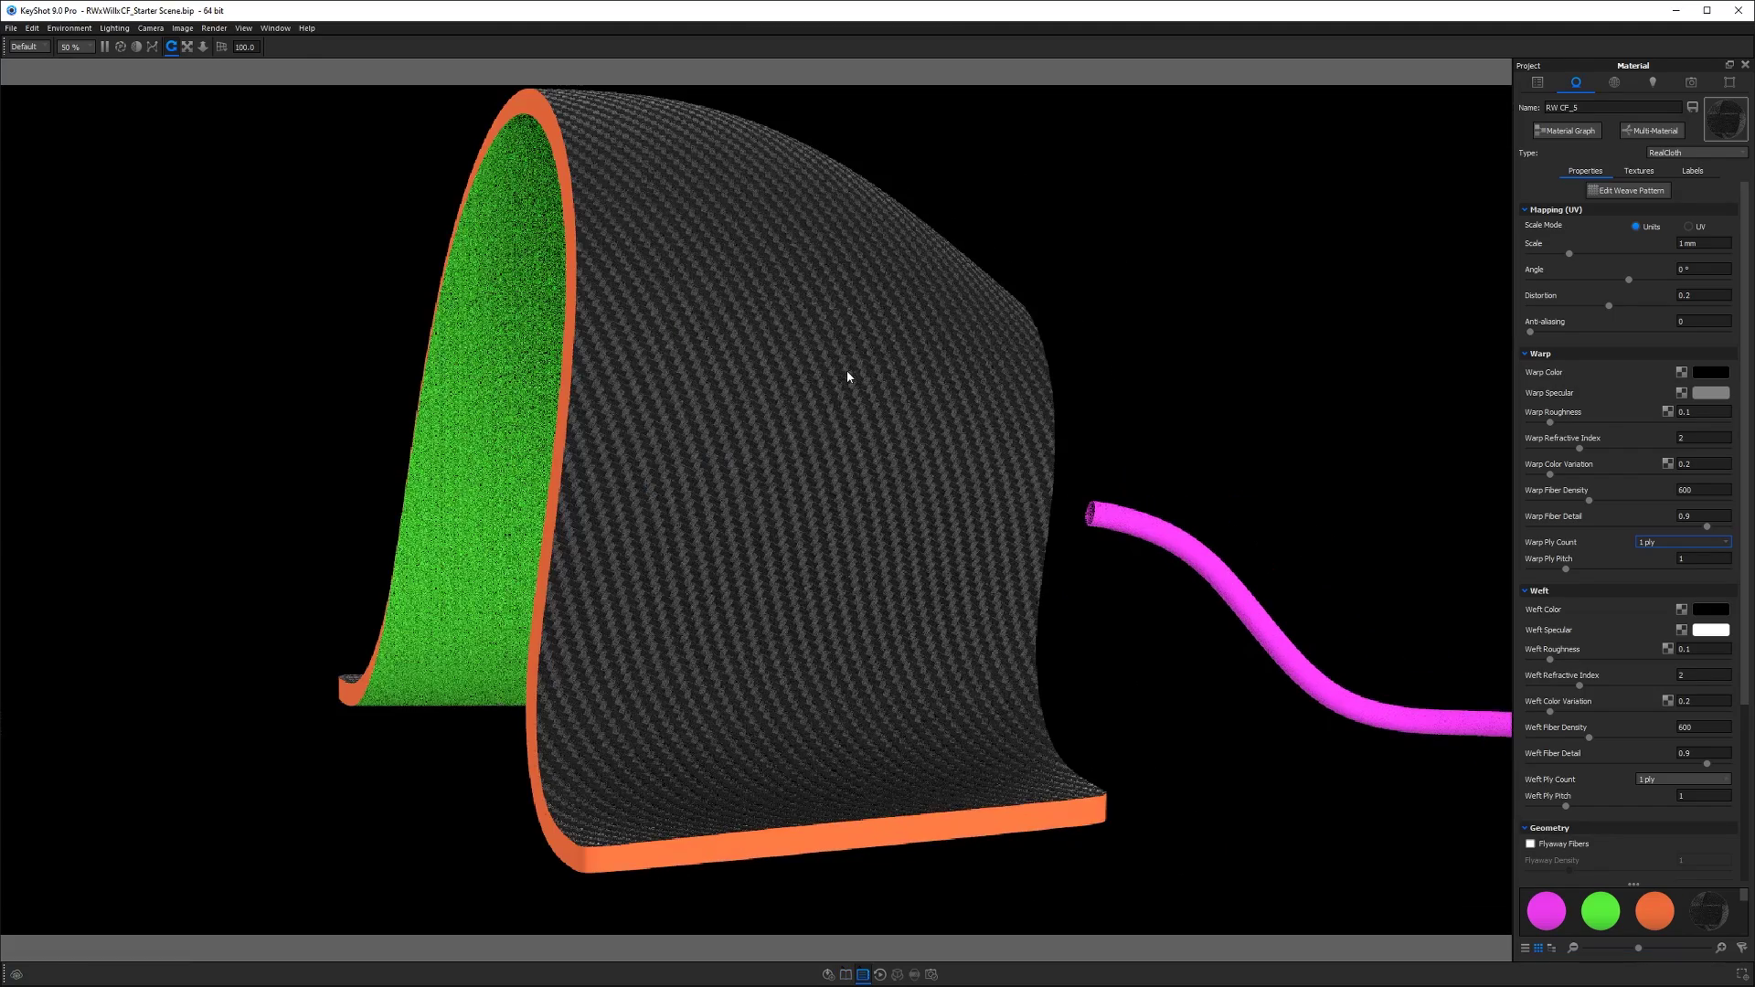
click(1589, 133)
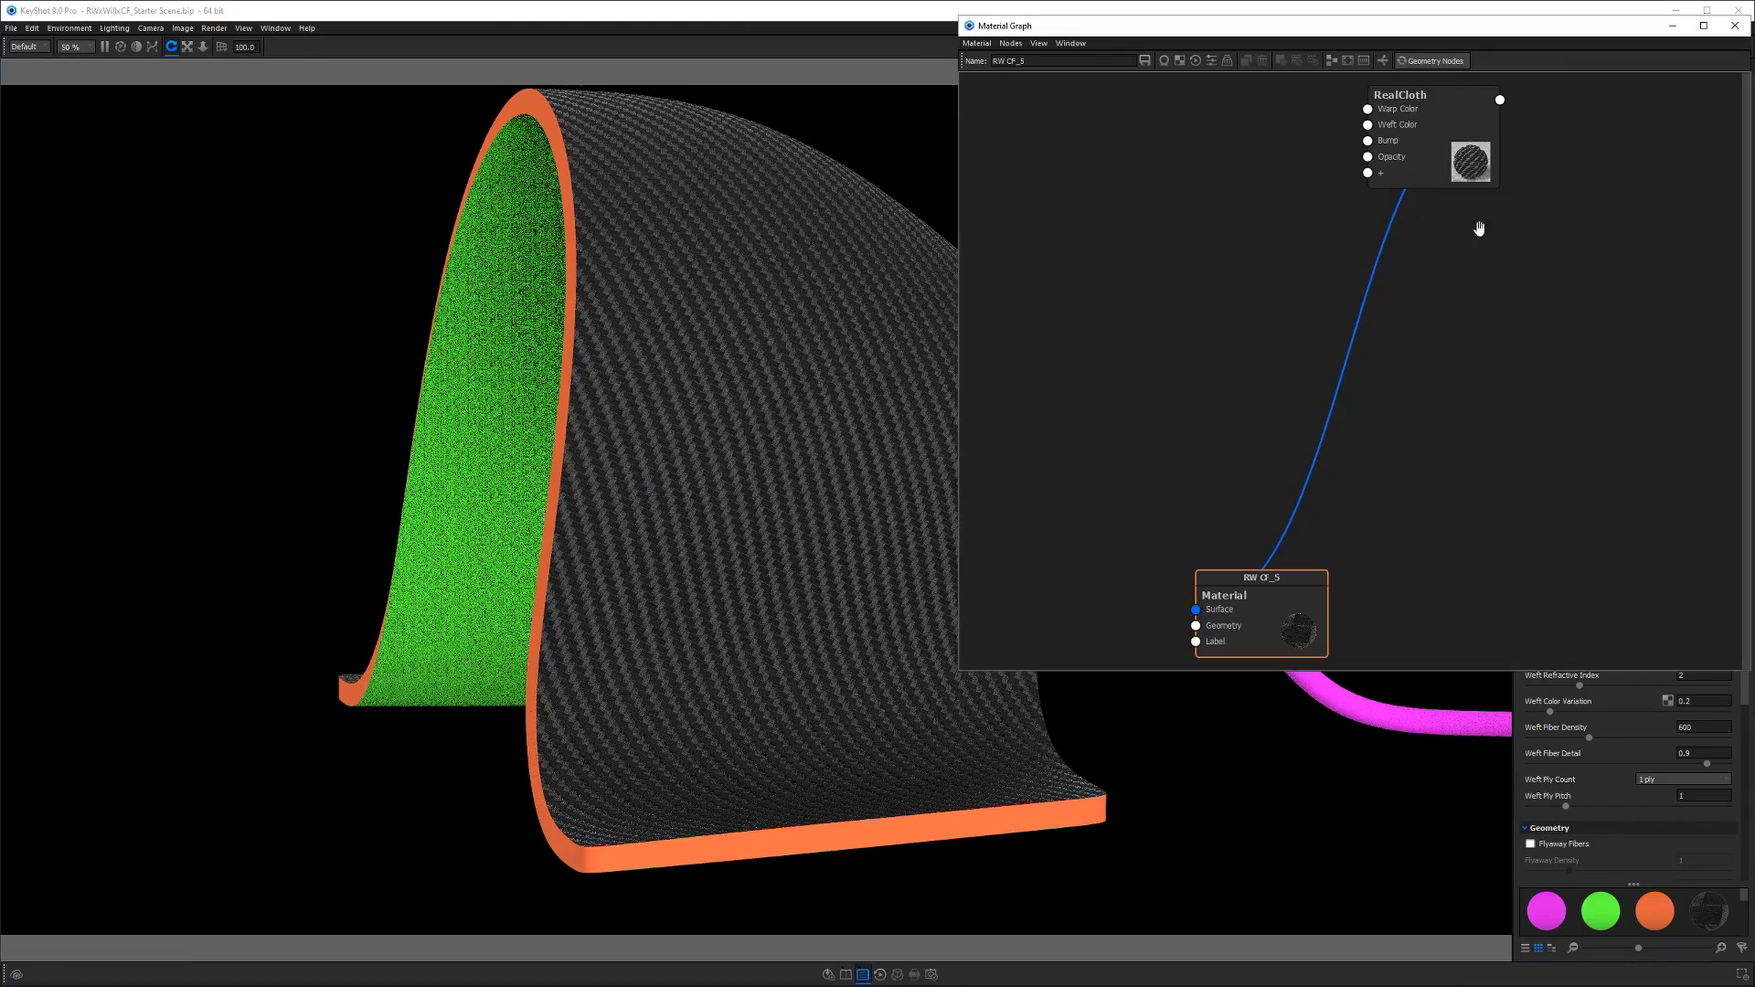
click(1332, 60)
right_click(1287, 468)
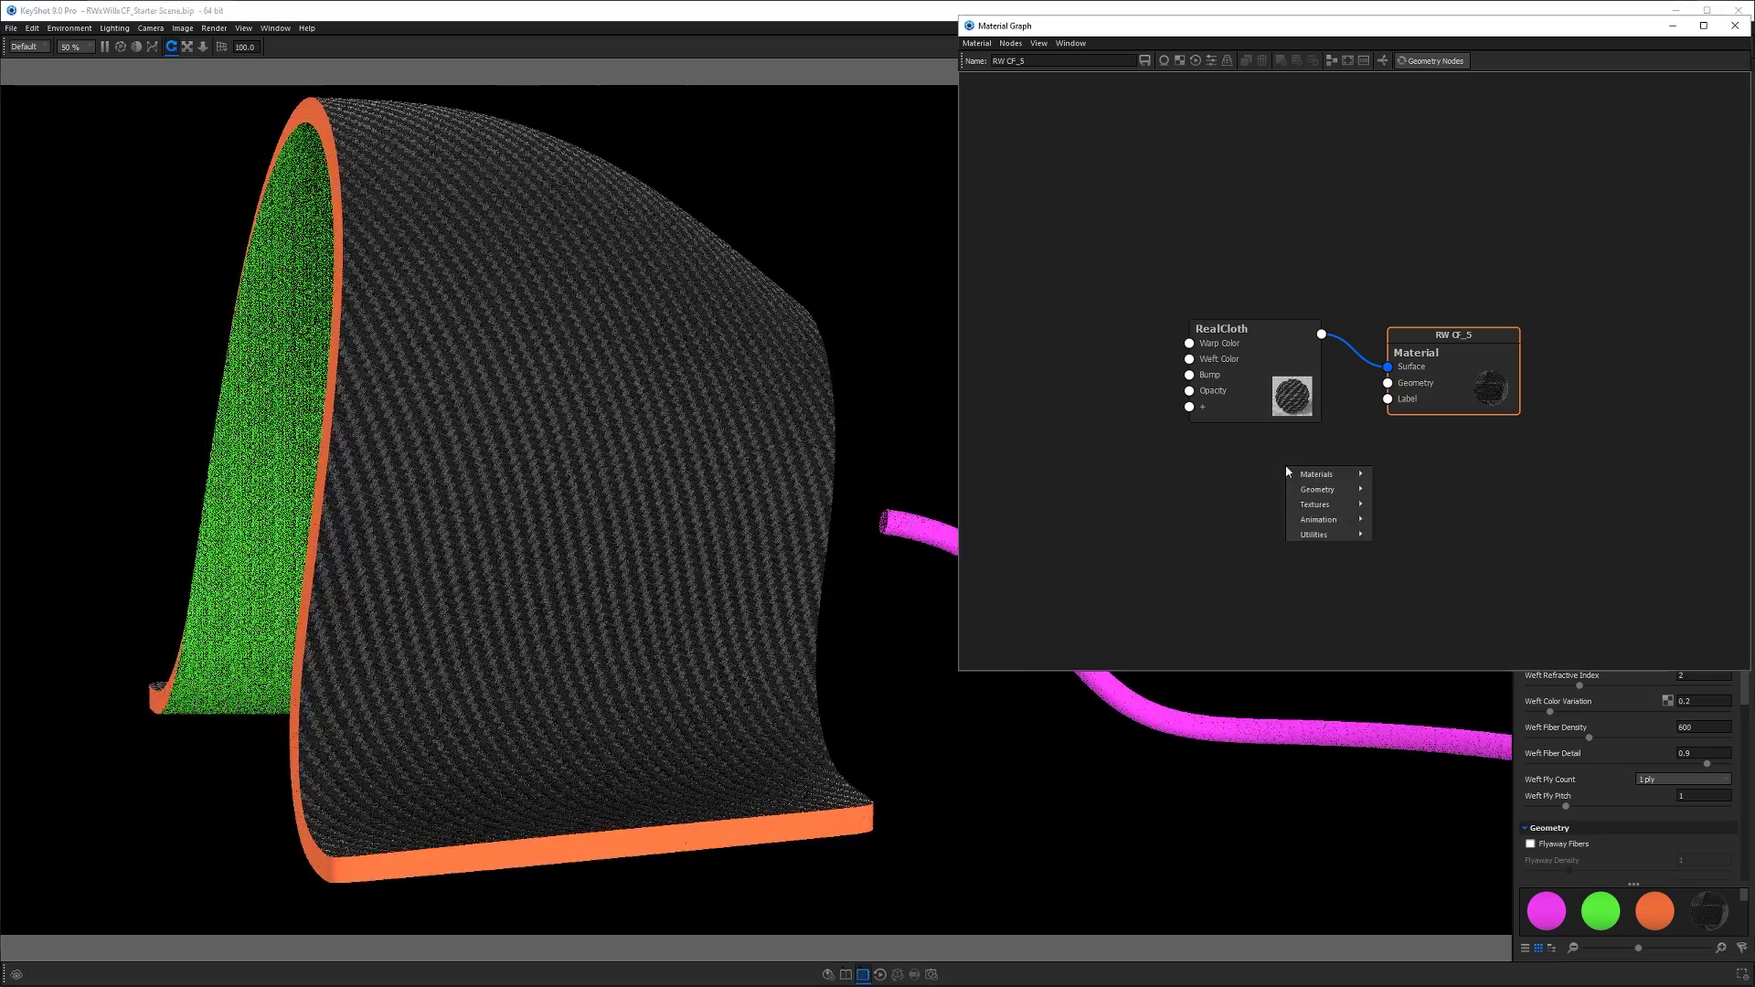
mouse_move(1316, 474)
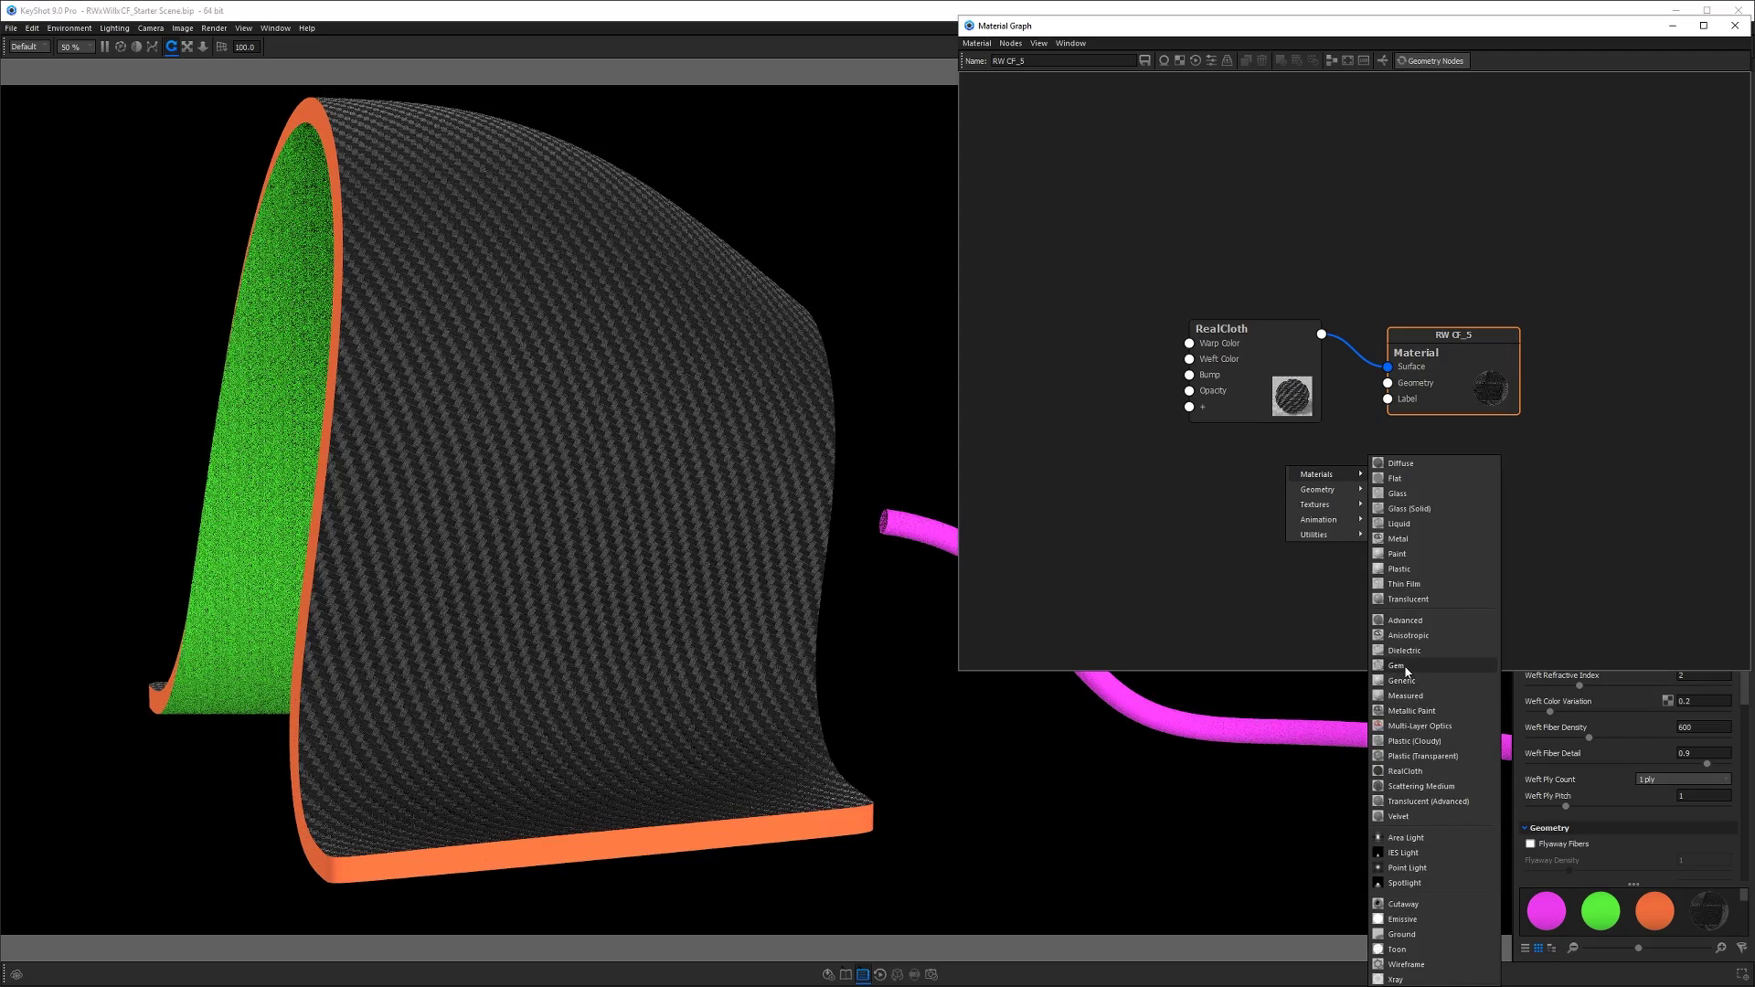
click(1399, 568)
drag(1348, 488, 1390, 415)
- Make the Plastic diffuse colour black and spread out the Plastic, output and RealCloth nodes
click(1258, 460)
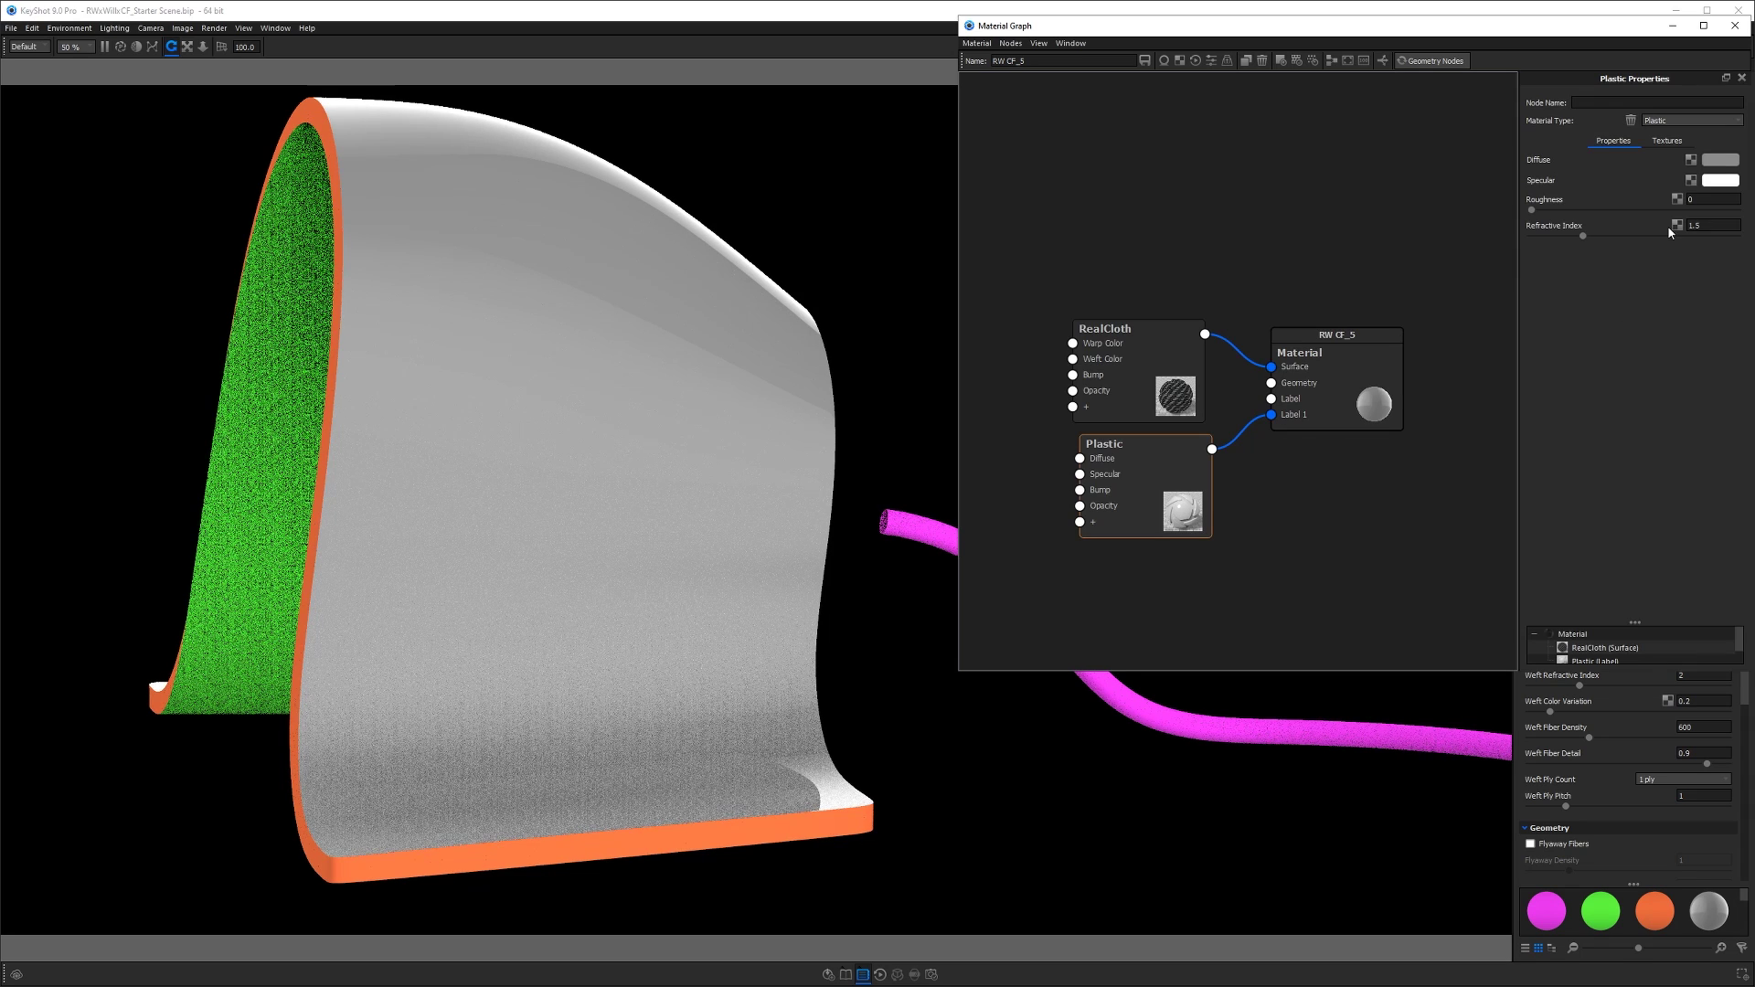
click(1716, 160)
drag(1459, 384, 1308, 509)
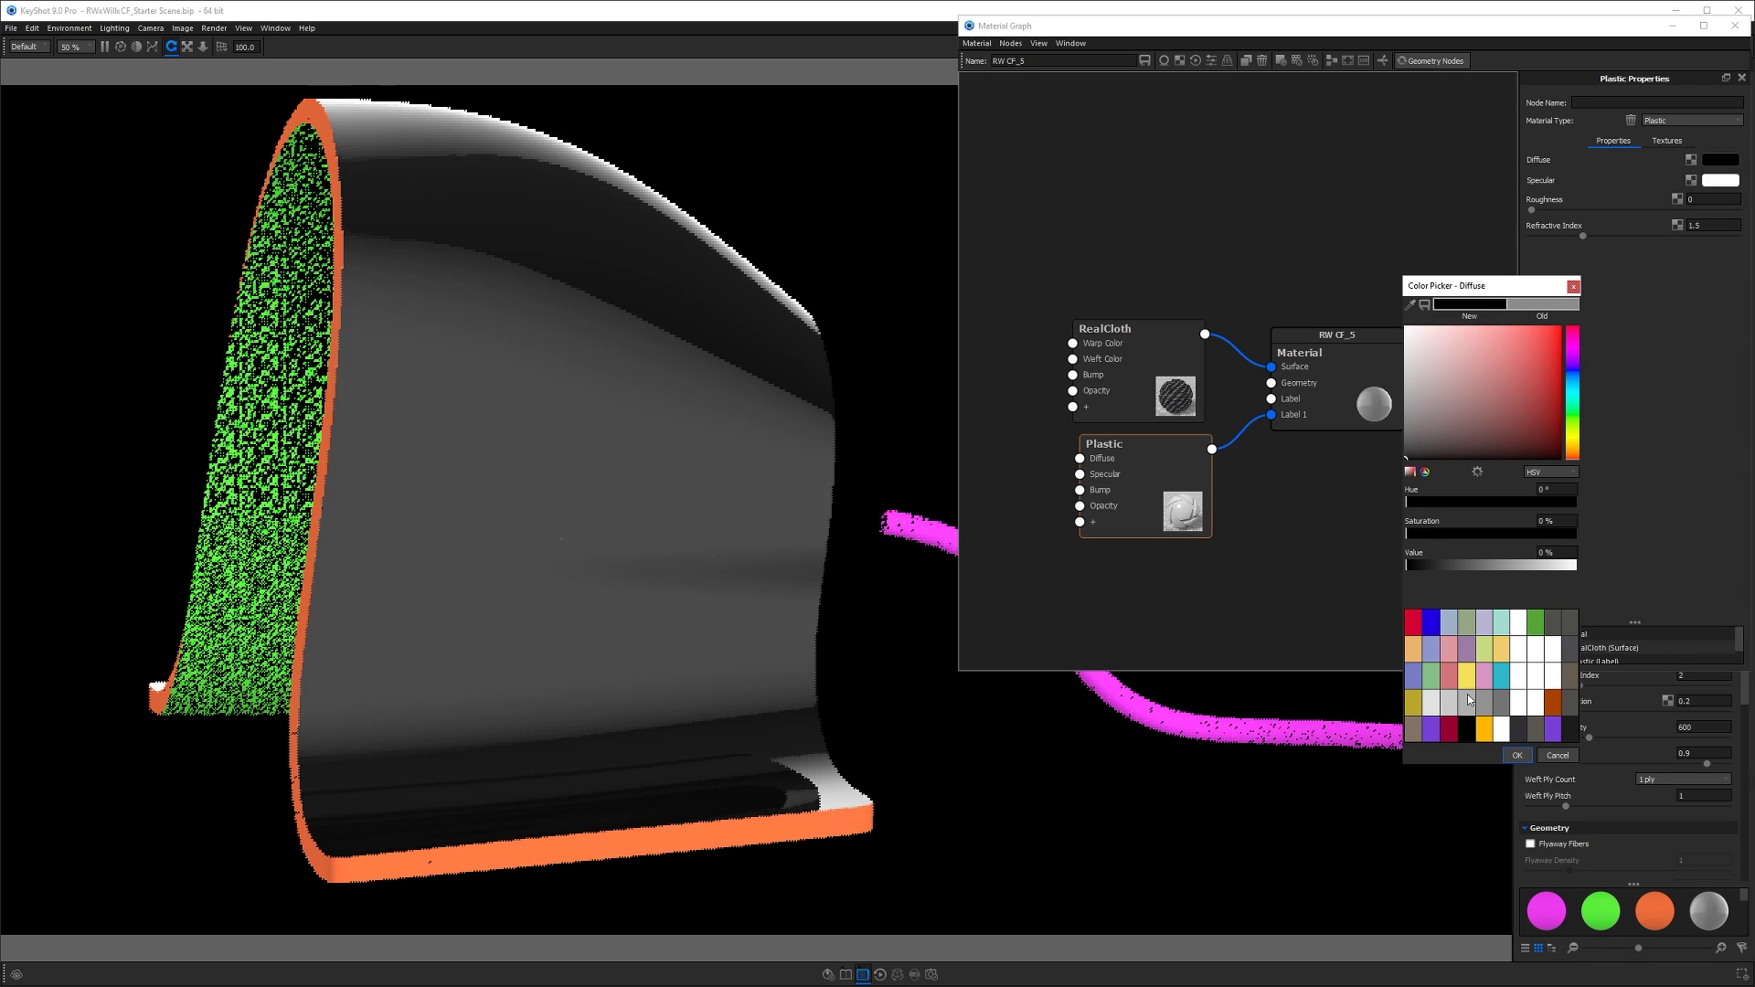
click(1518, 757)
drag(1192, 512, 1258, 512)
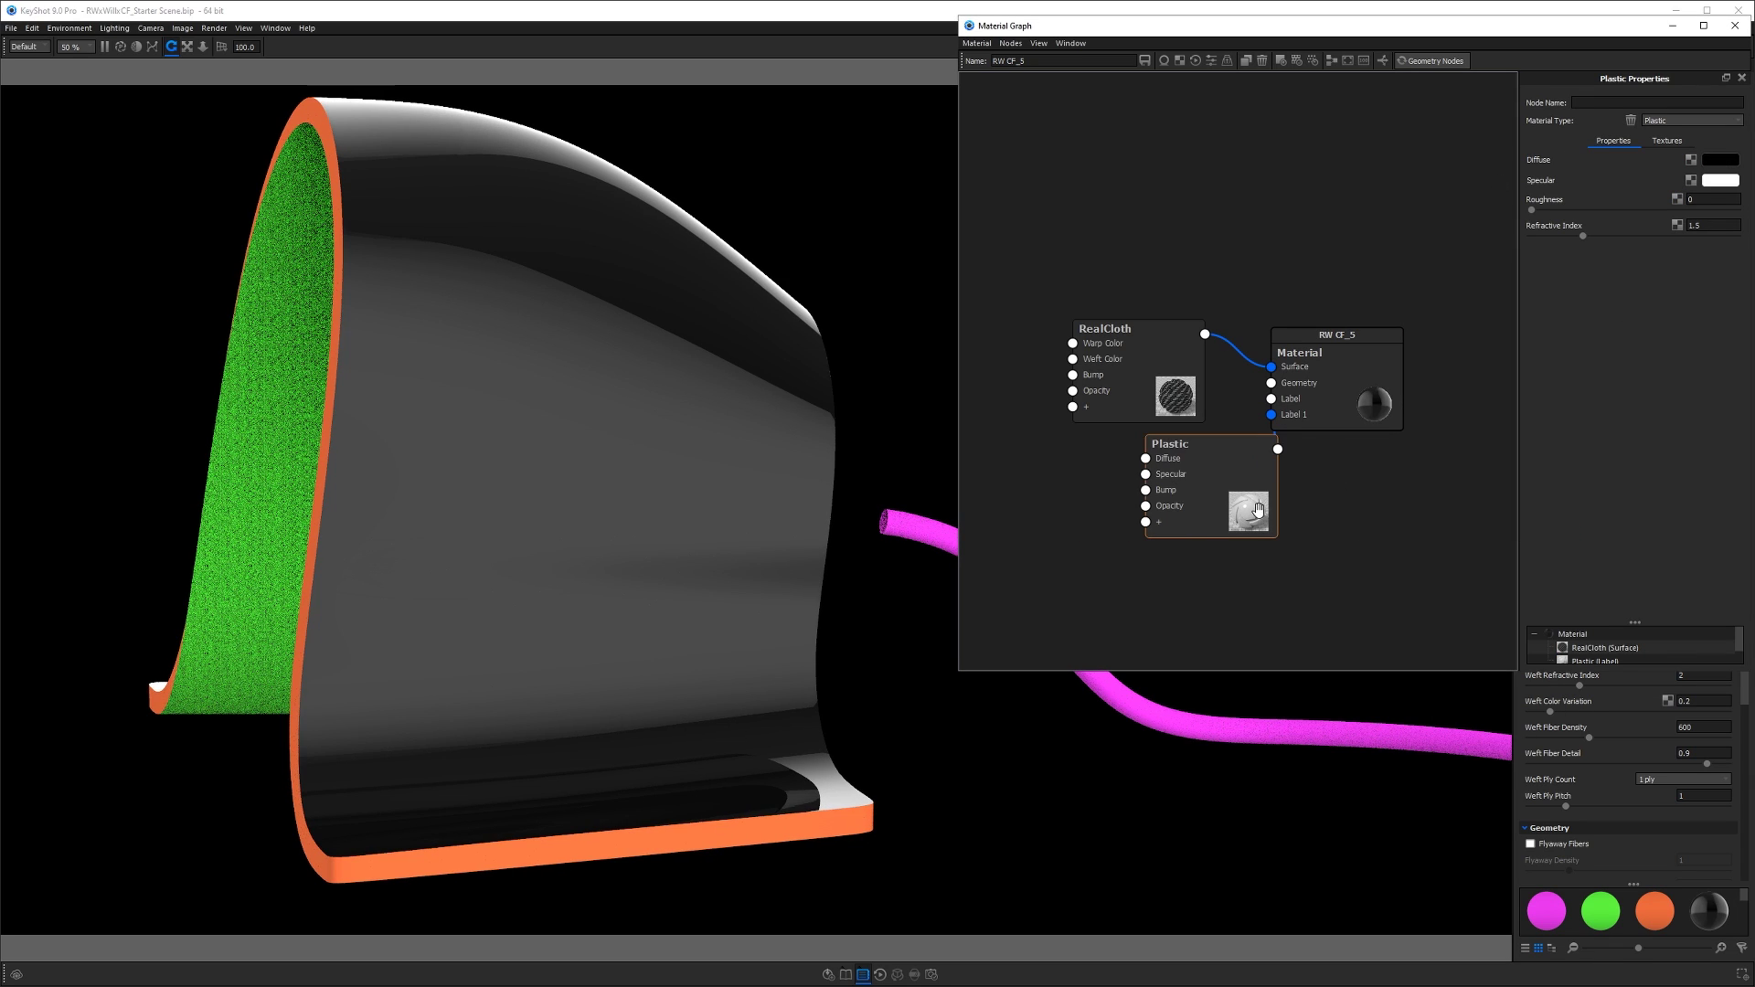
drag(1317, 426, 1369, 396)
drag(1097, 378, 1139, 349)
- Add a Color To Number node left of the Plastic node
right_click(1053, 447)
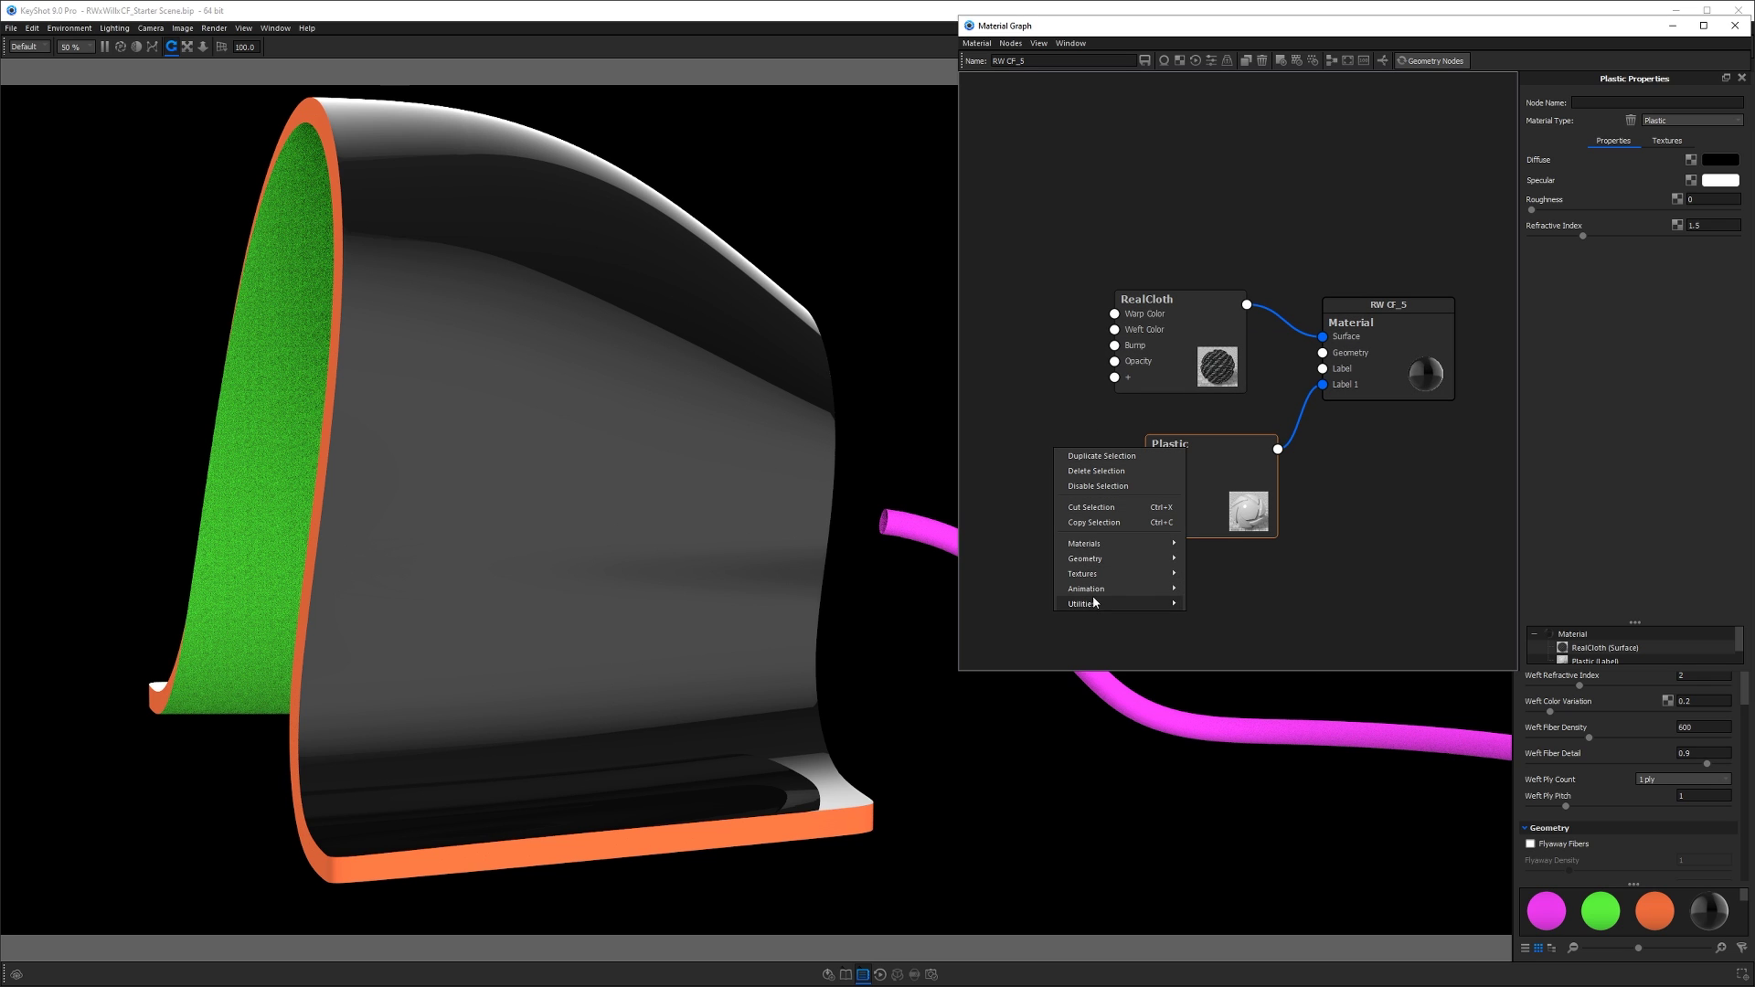
mouse_move(1094, 603)
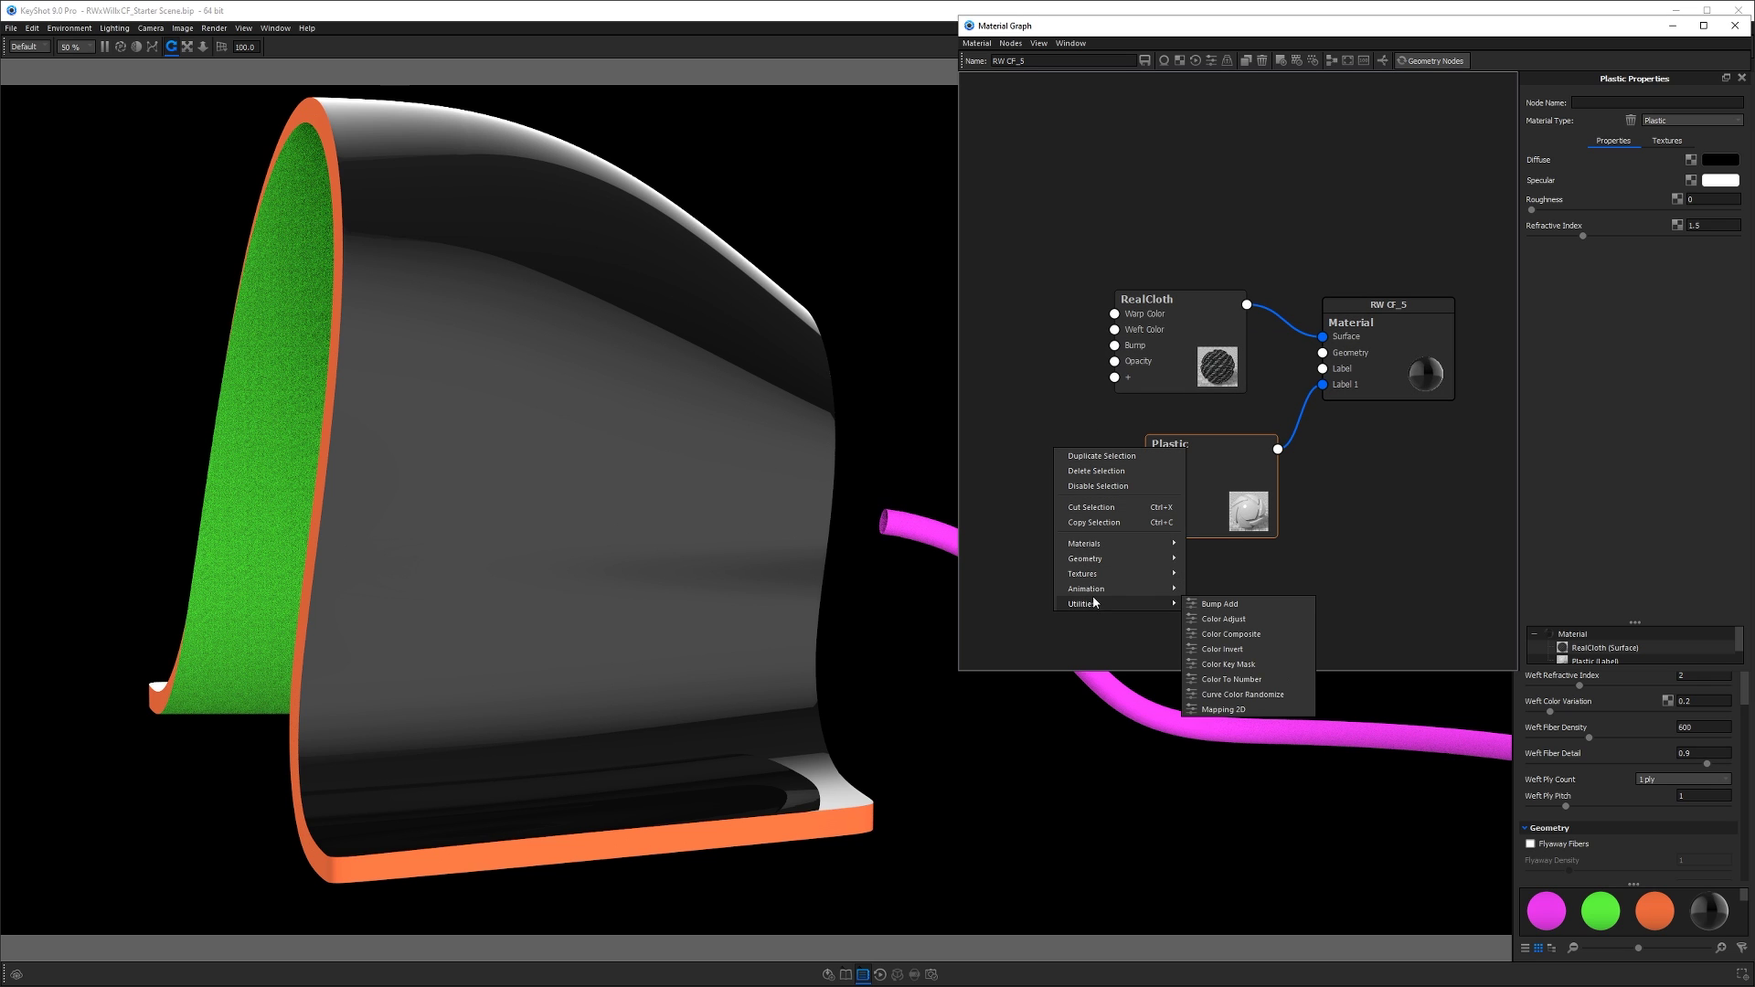
click(1257, 680)
drag(1215, 443, 1213, 496)
- Try Color To Number Output From values, ending at 0.4
click(1042, 466)
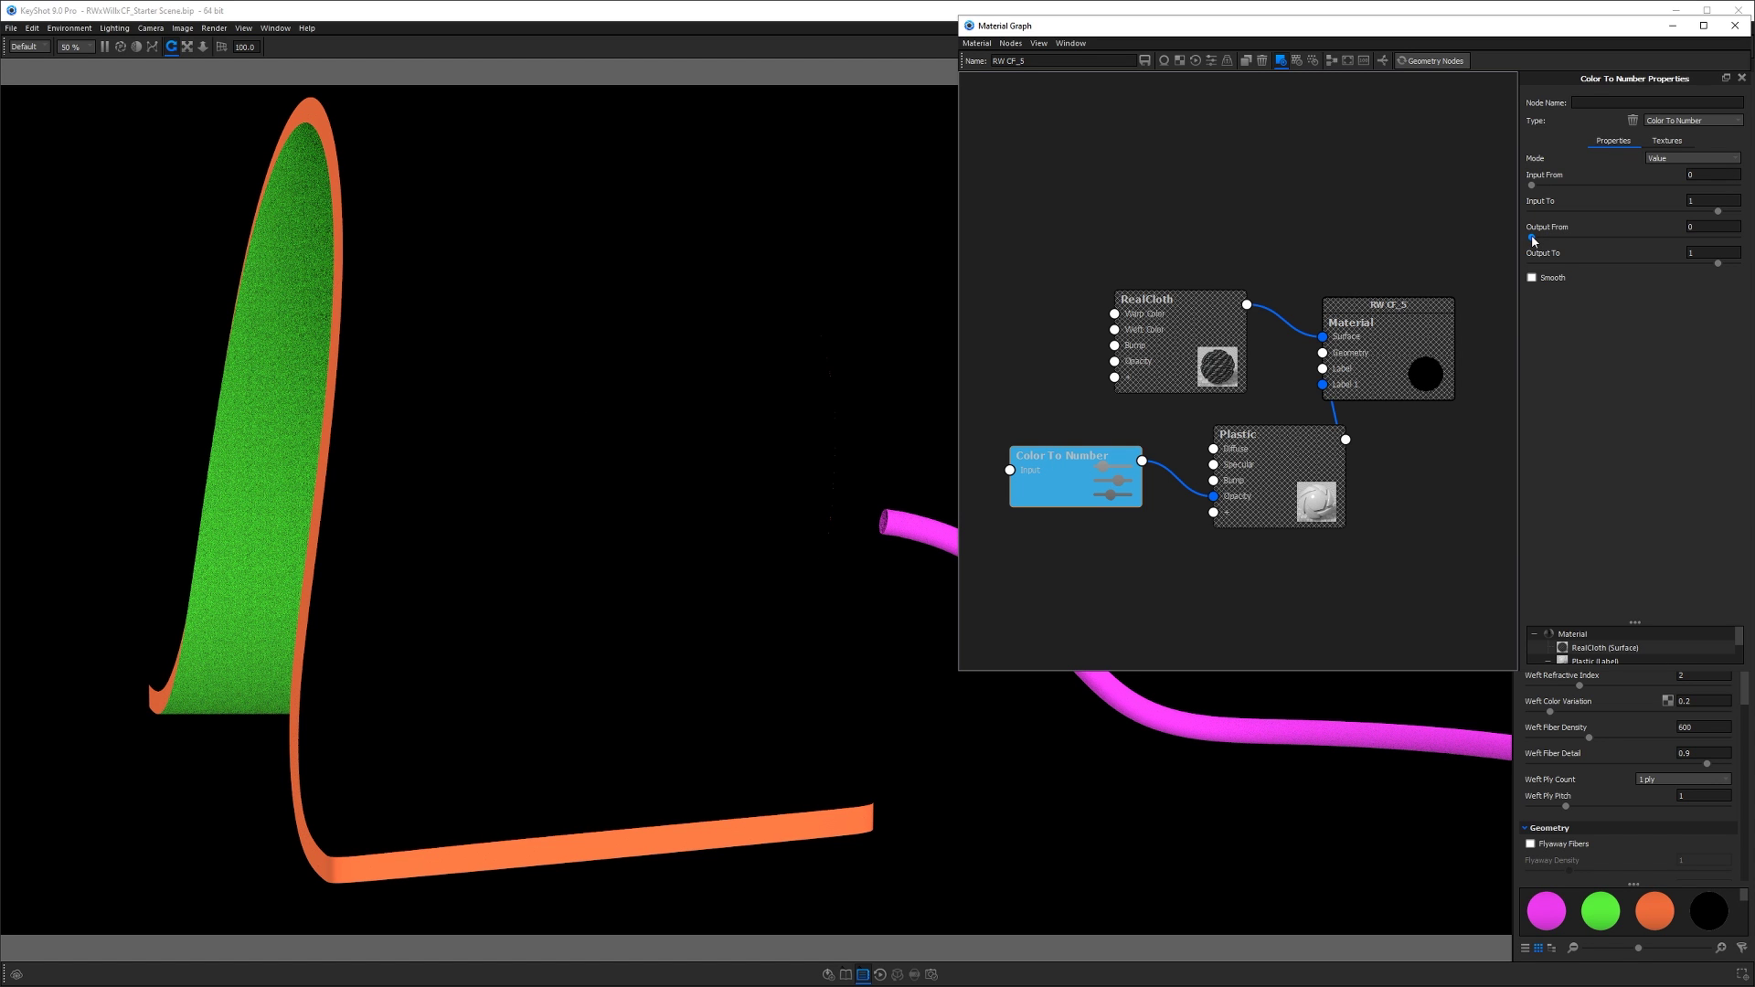
drag(1544, 240, 1673, 241)
click(1060, 466)
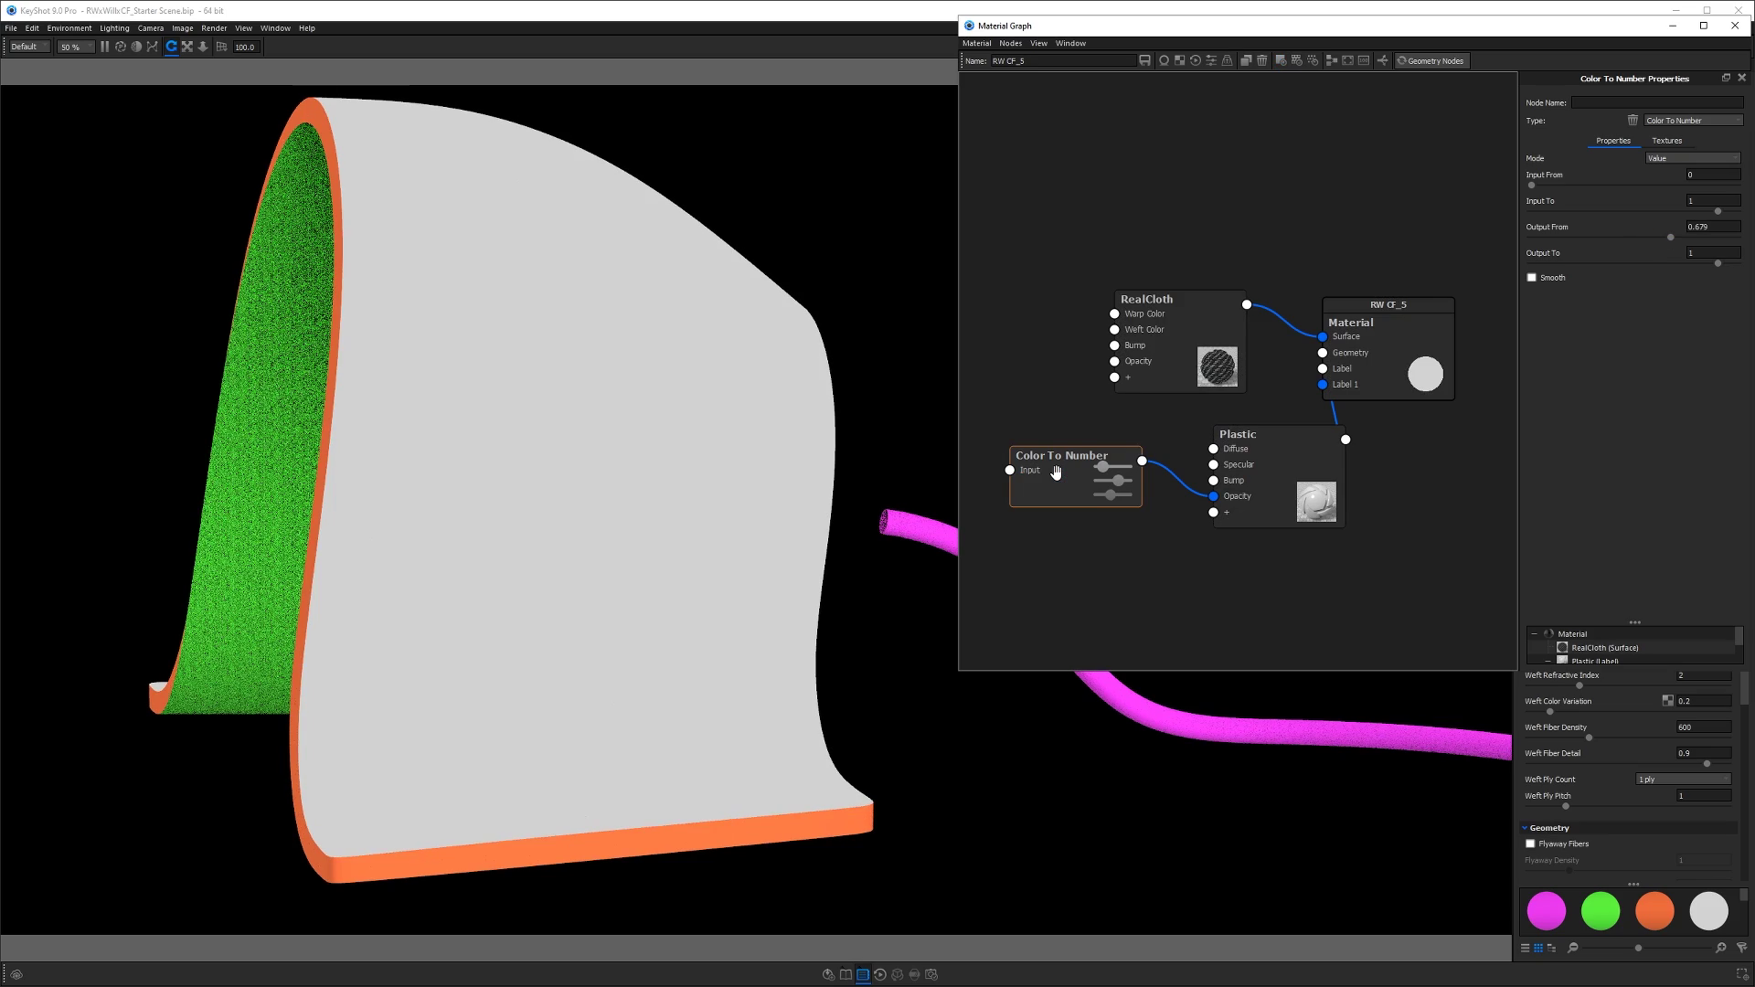
drag(1671, 238, 1543, 241)
double_click(1701, 227)
text(0.1)
key(Return)
double_click(1714, 228)
text(1)
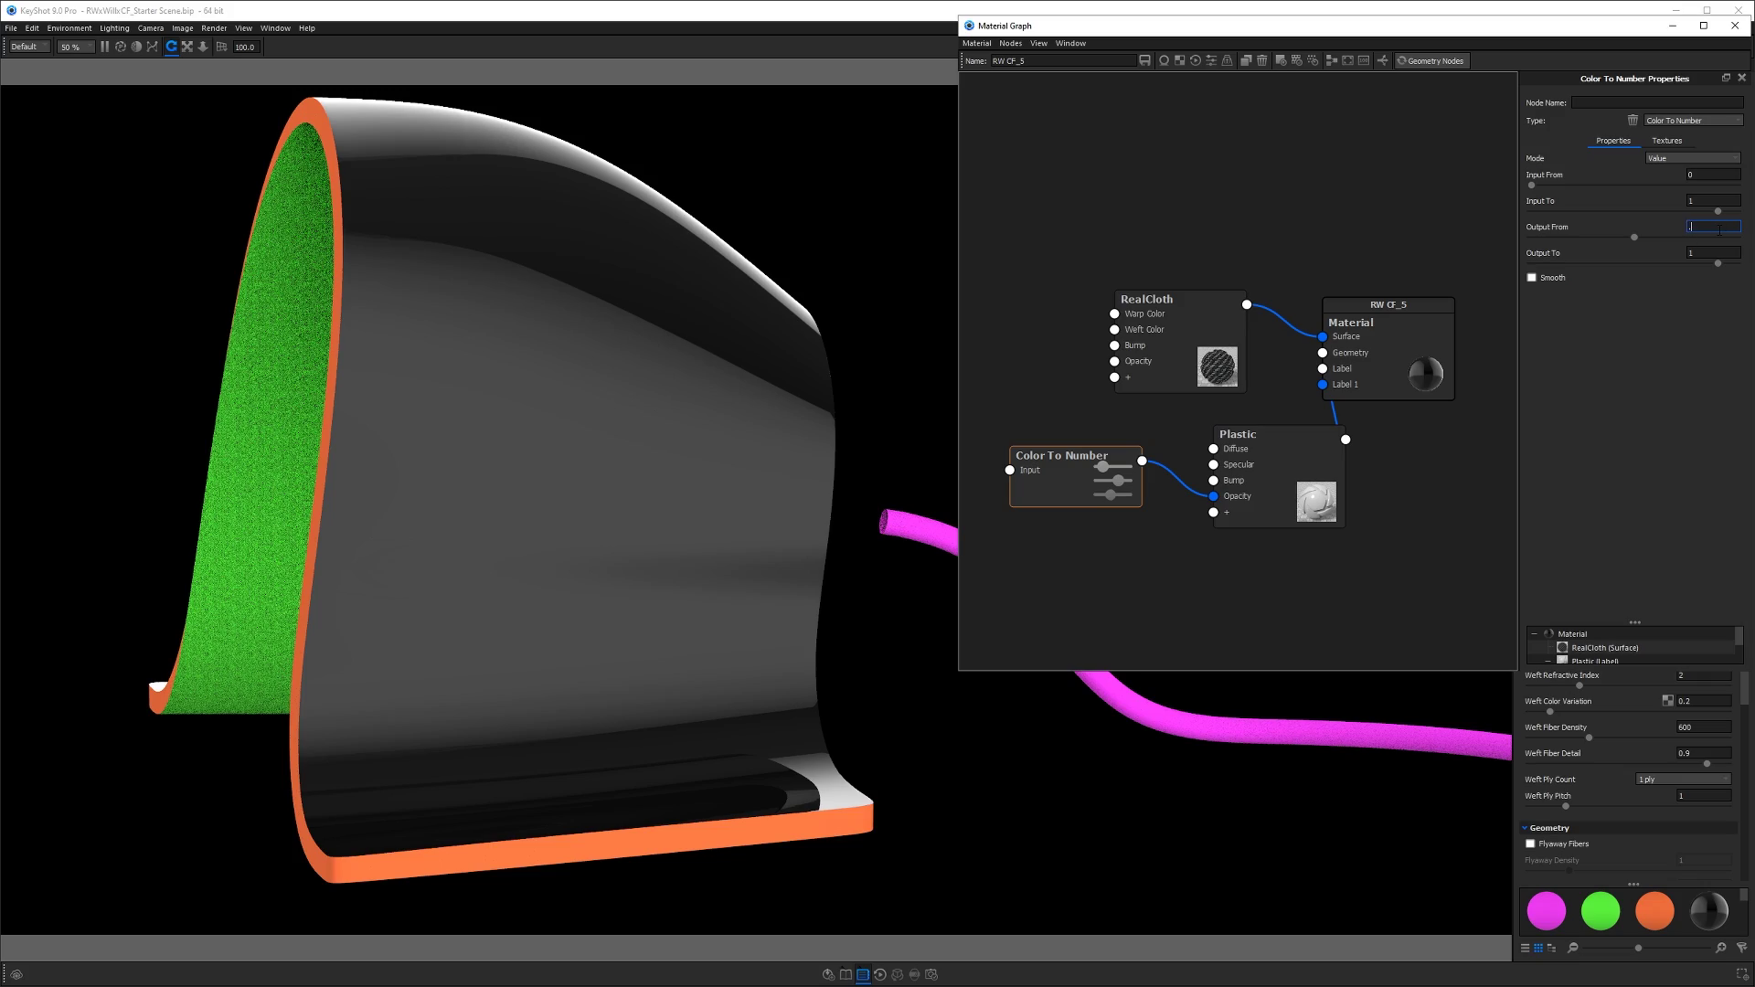
key(Return)
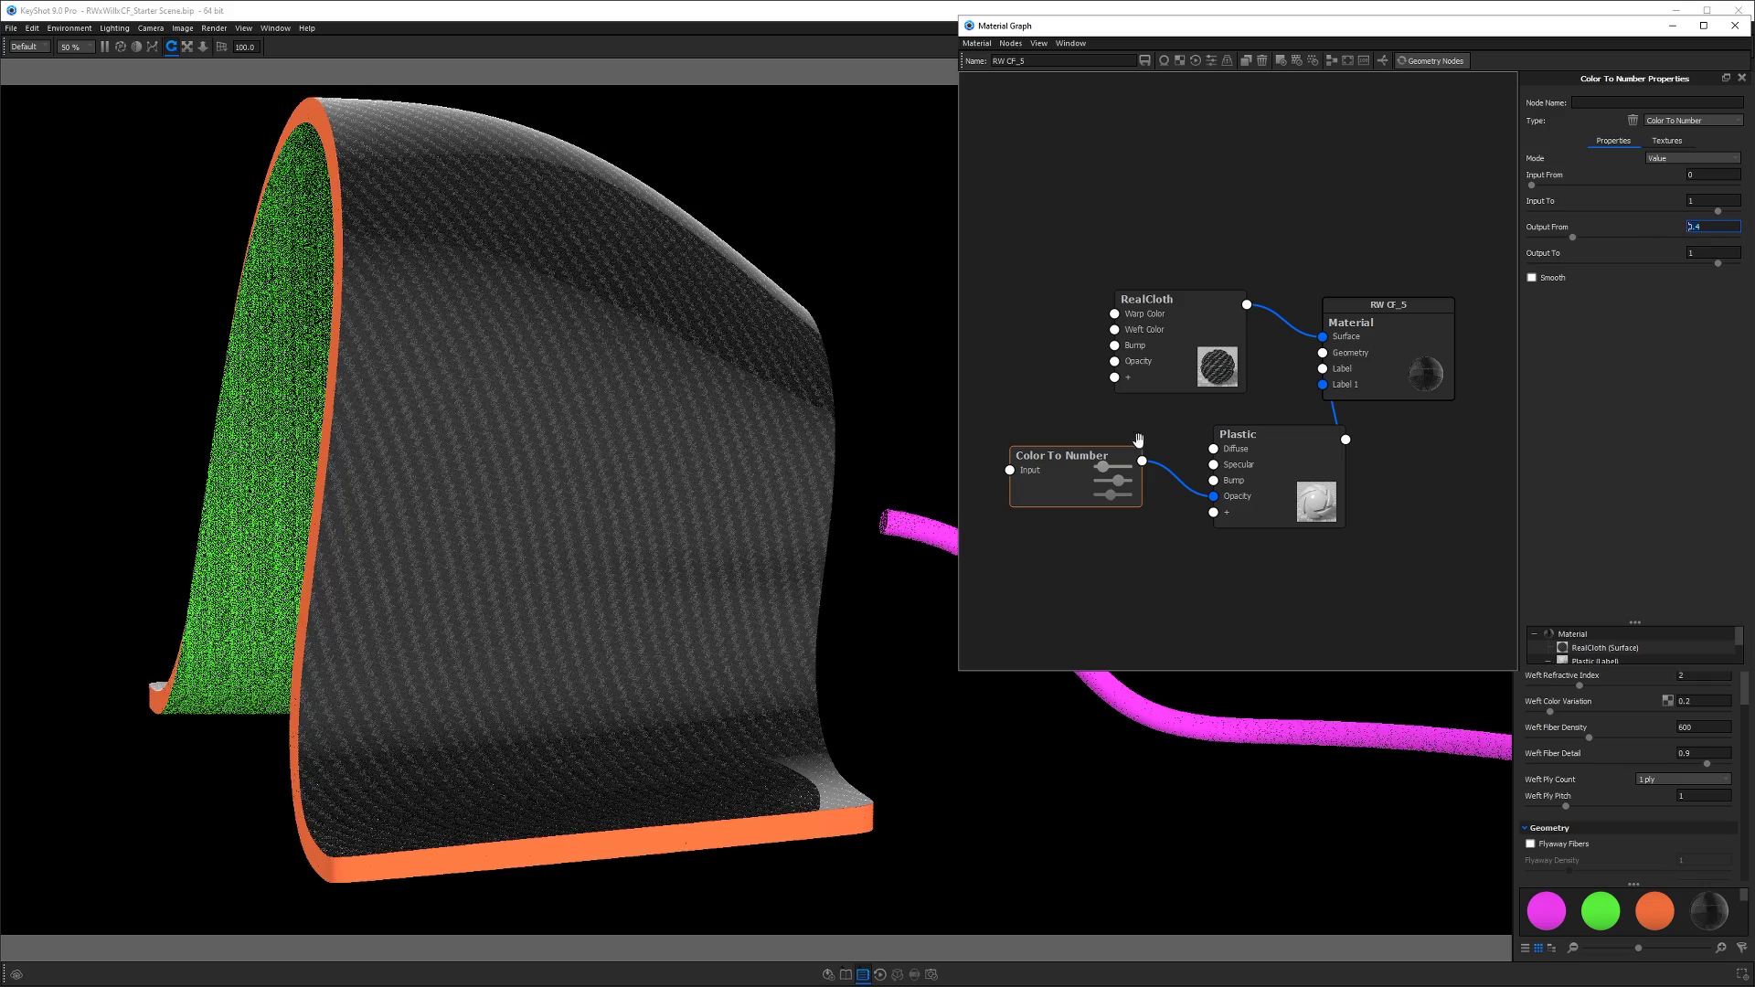
- Set the Plastic node's refractive index to 2
click(791, 464)
scroll(793, 460, up, 1)
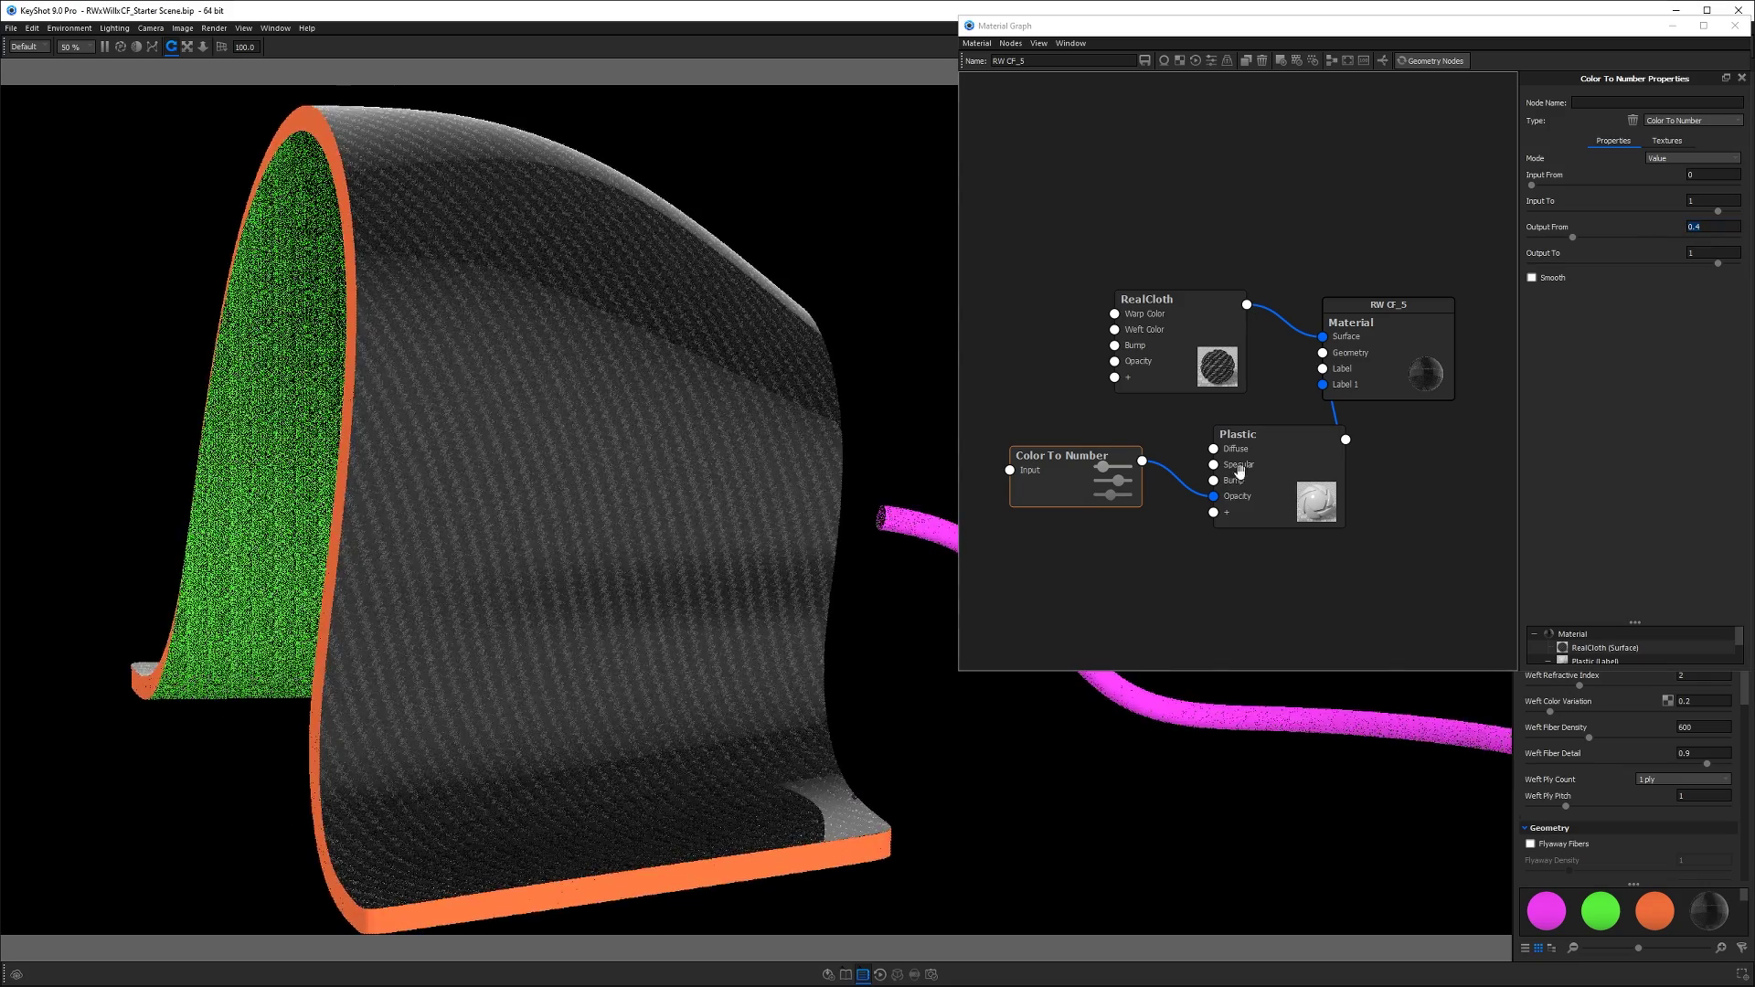
click(1289, 457)
double_click(1709, 225)
text(2)
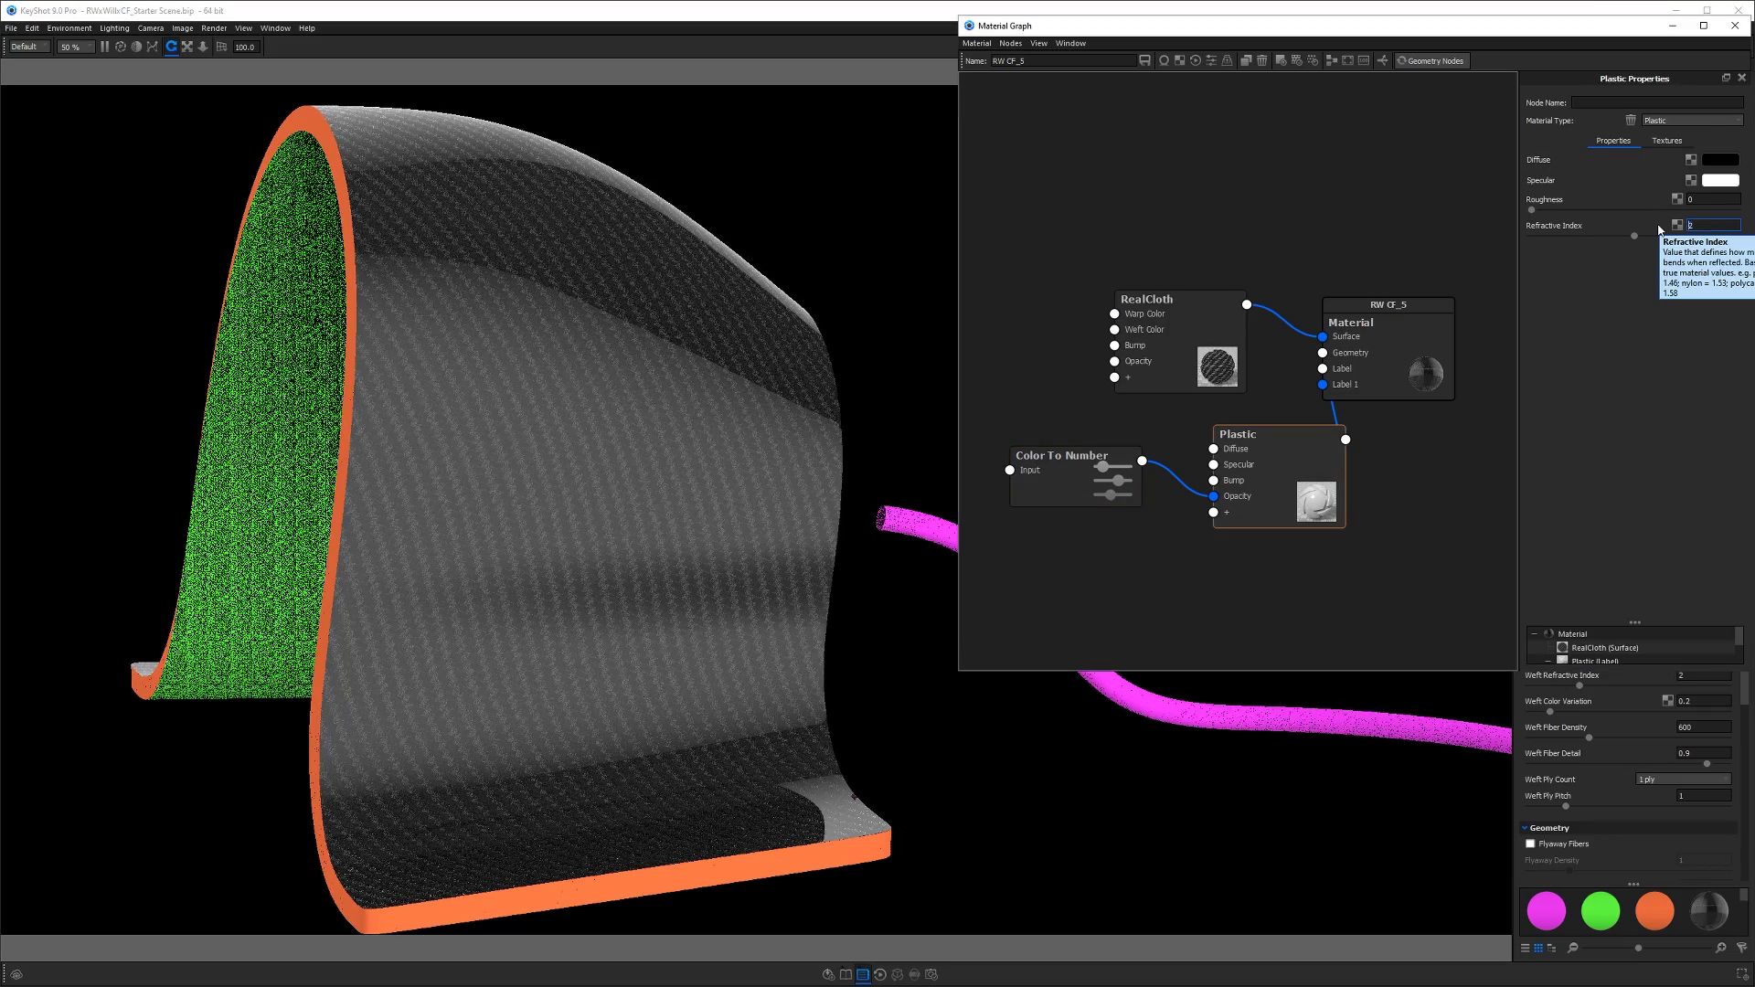
click(792, 547)
scroll(710, 550, down, 3)
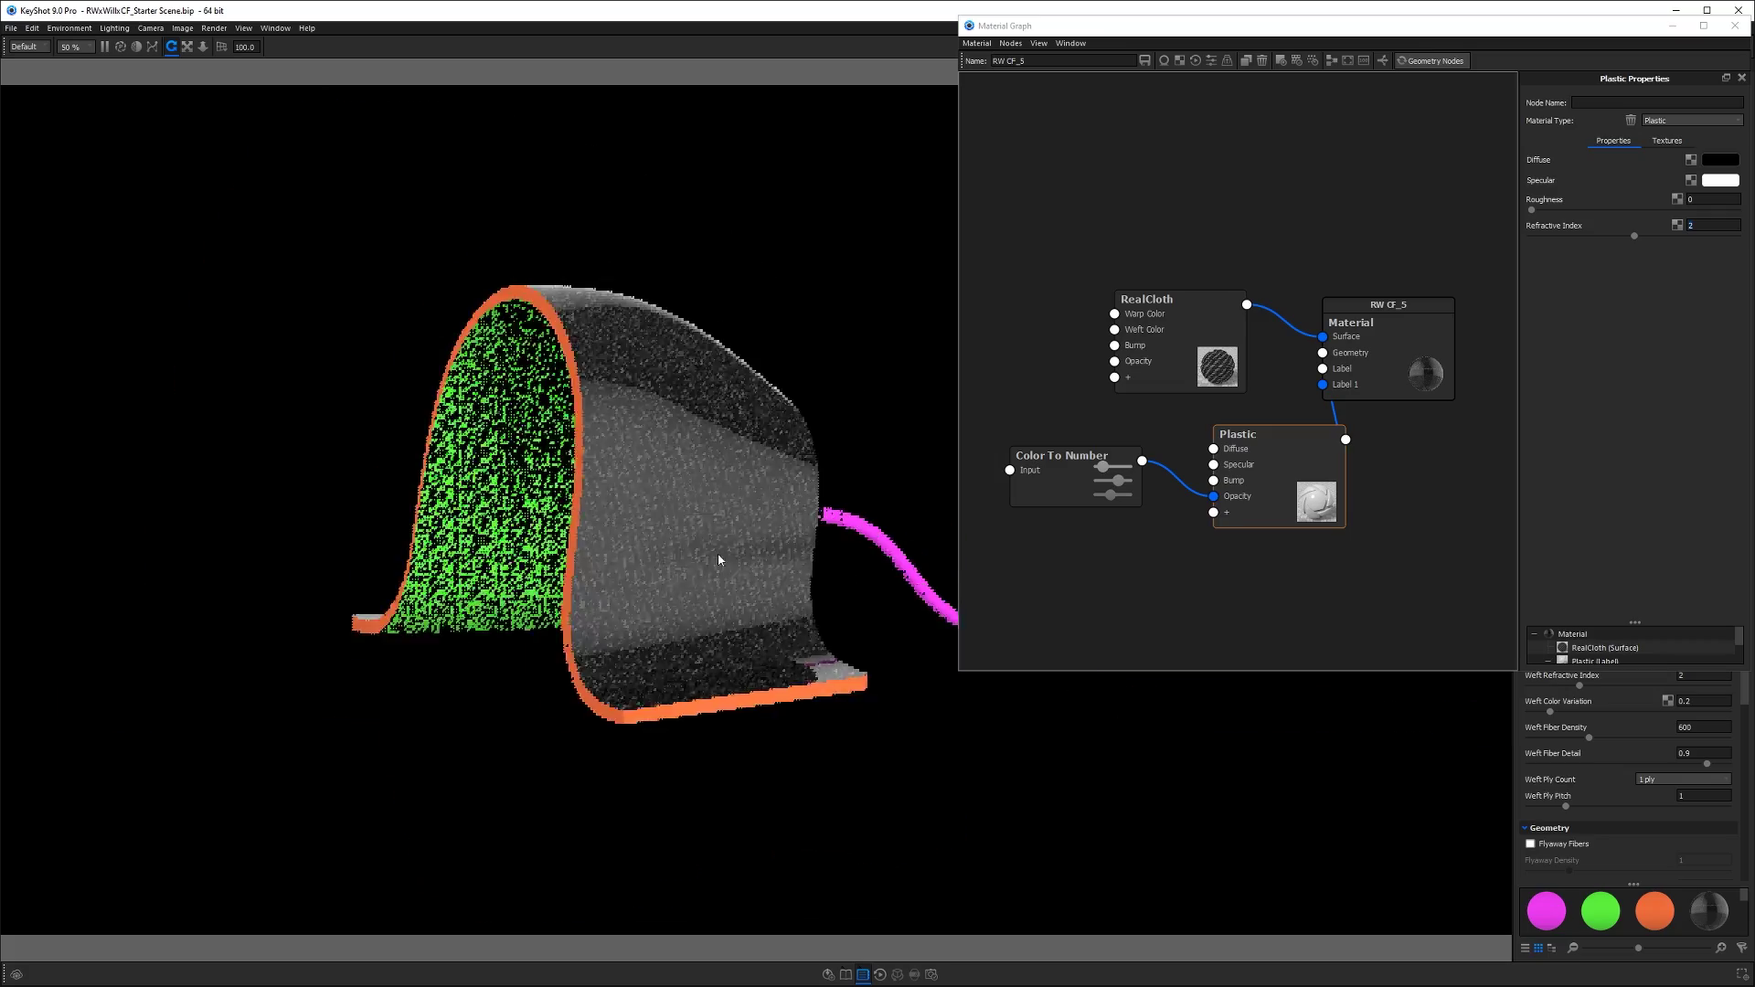
drag(710, 550, 704, 619)
- Set Output From to 0.4 and nudge the Plastic, output and RealCloth nodes
click(1097, 466)
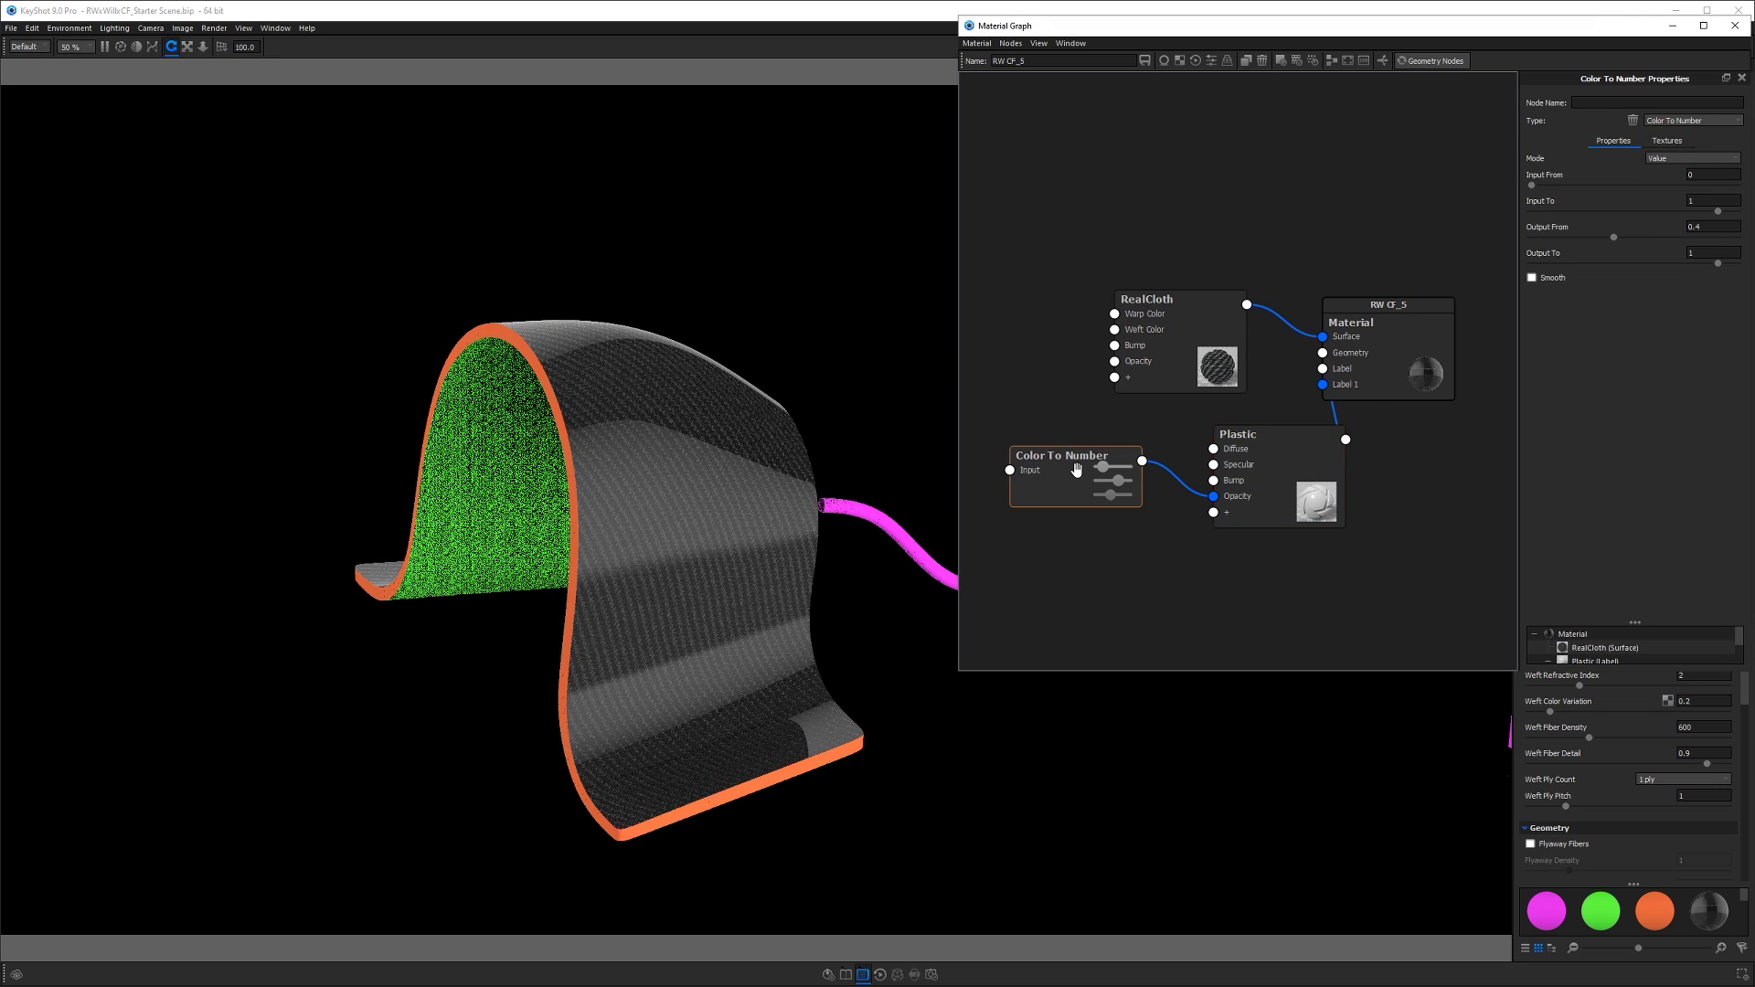
double_click(1706, 227)
text(0.4)
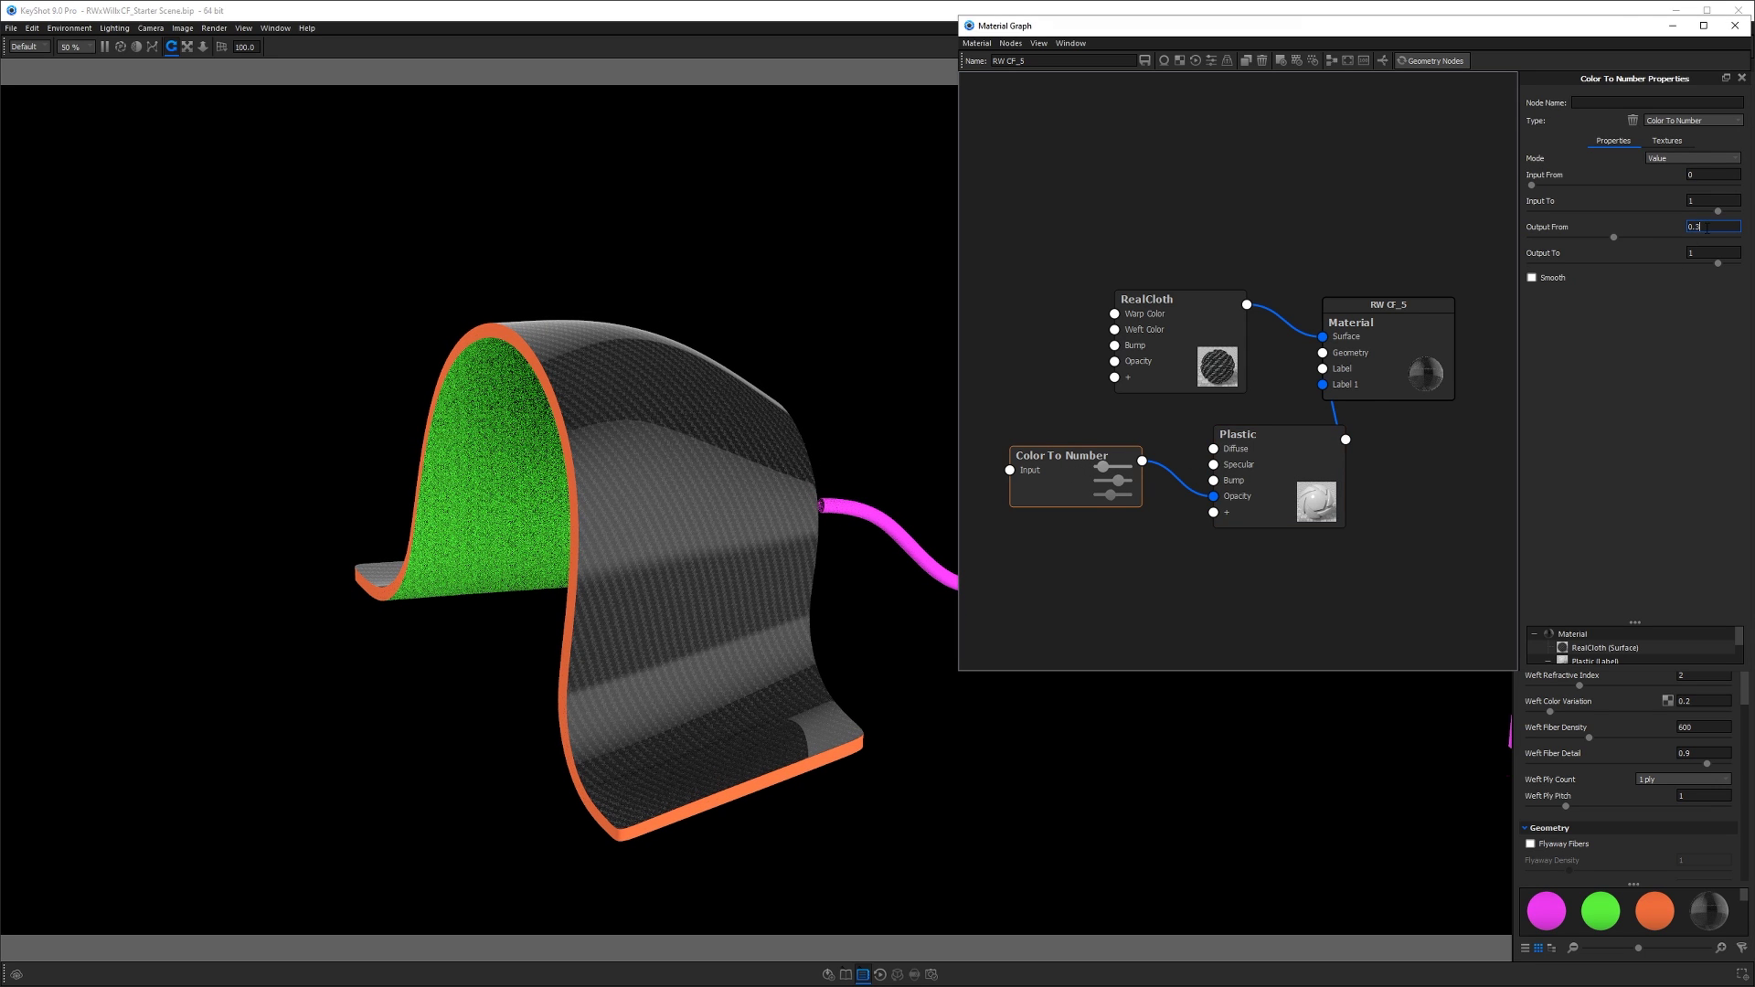
scroll(1706, 229, down, 1)
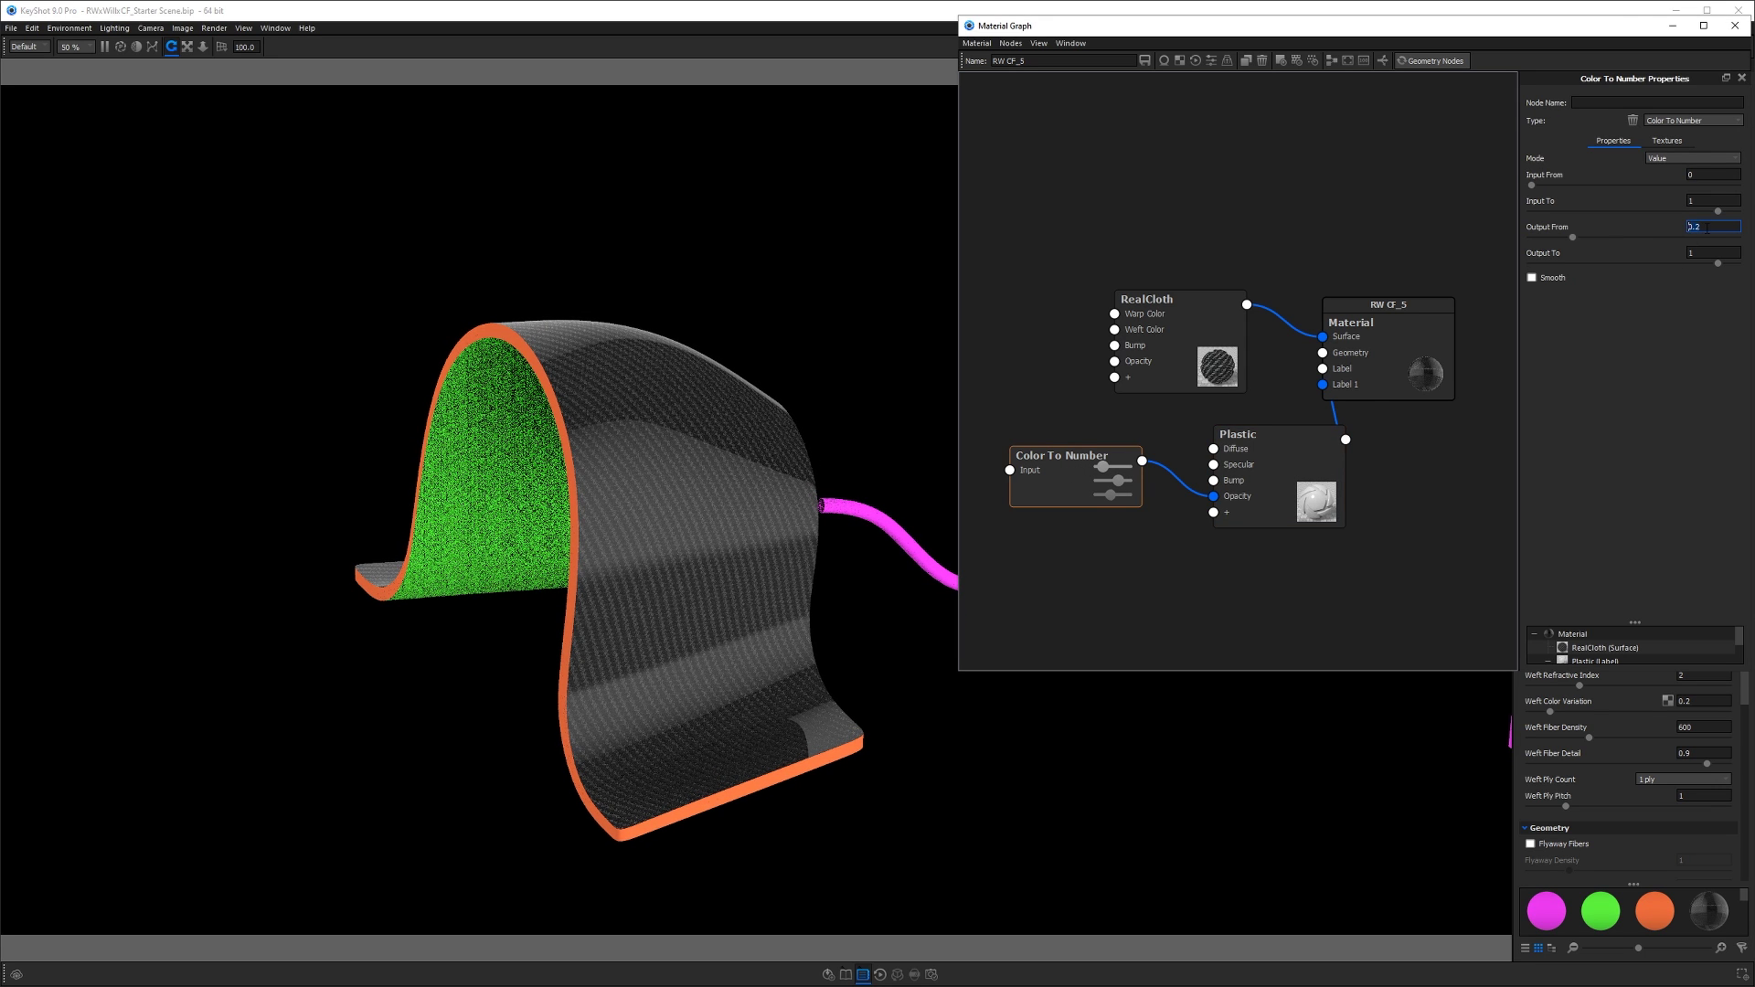
scroll(1707, 229, up, 1)
drag(732, 580, 805, 512)
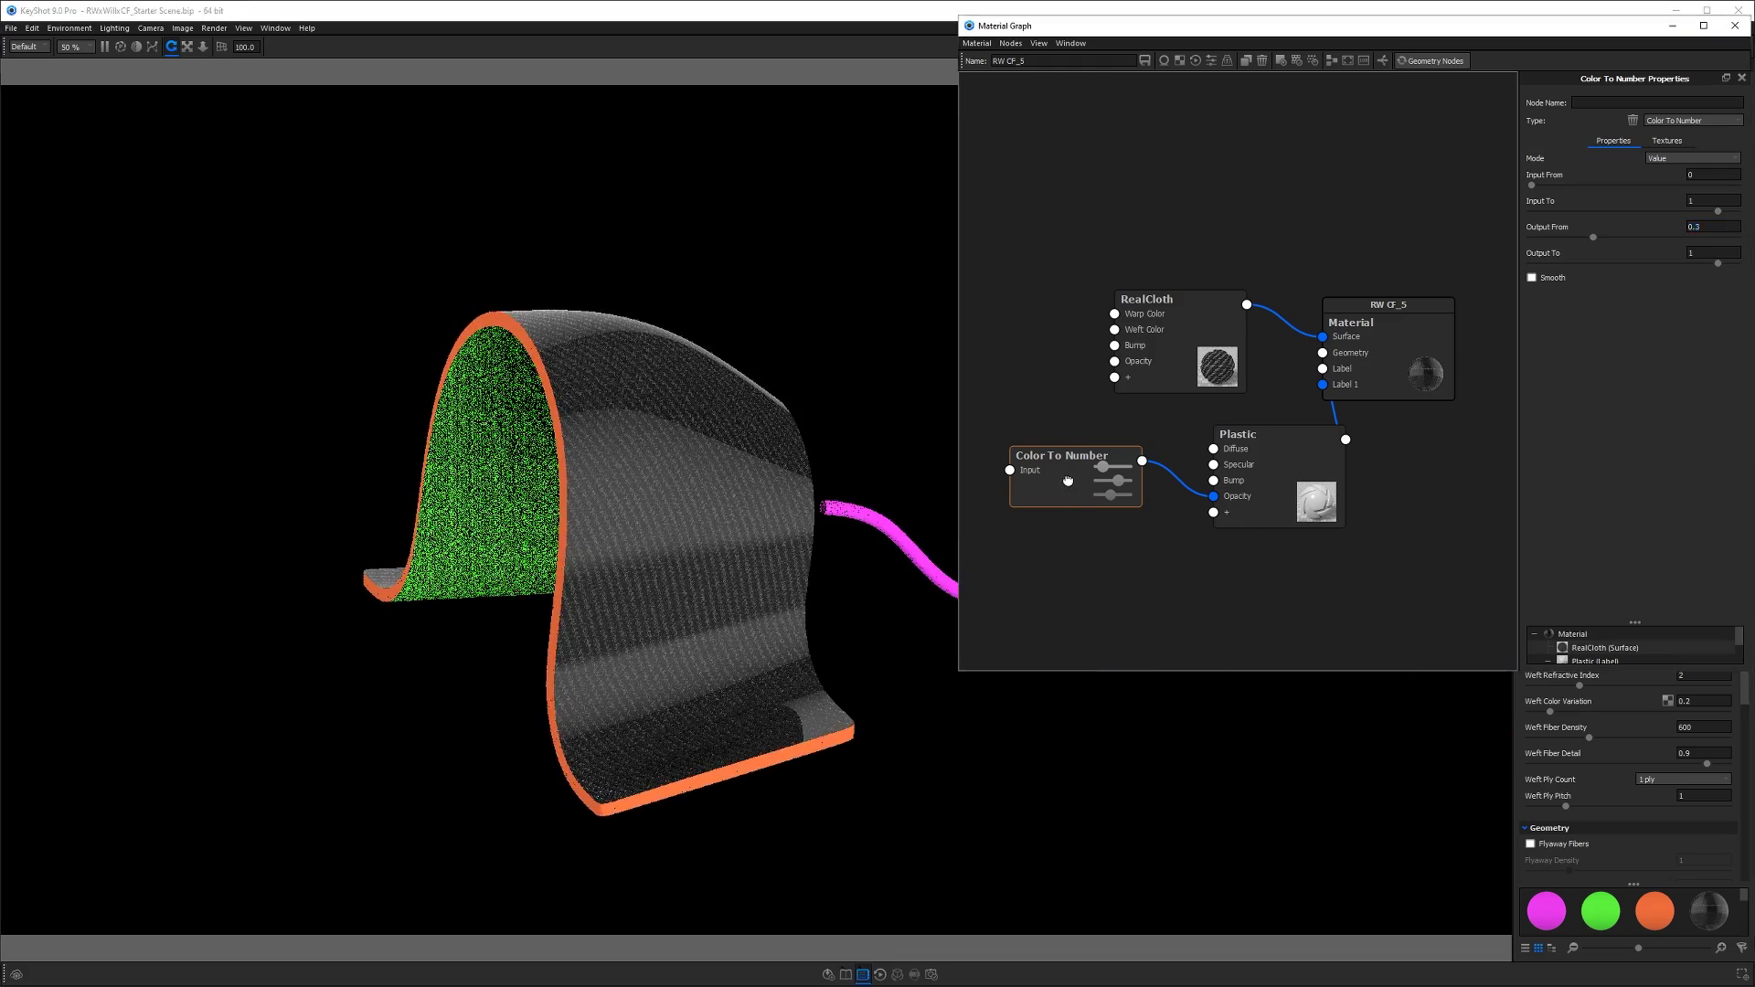
drag(1311, 431, 1282, 428)
drag(1389, 305, 1392, 293)
drag(1147, 299, 1147, 293)
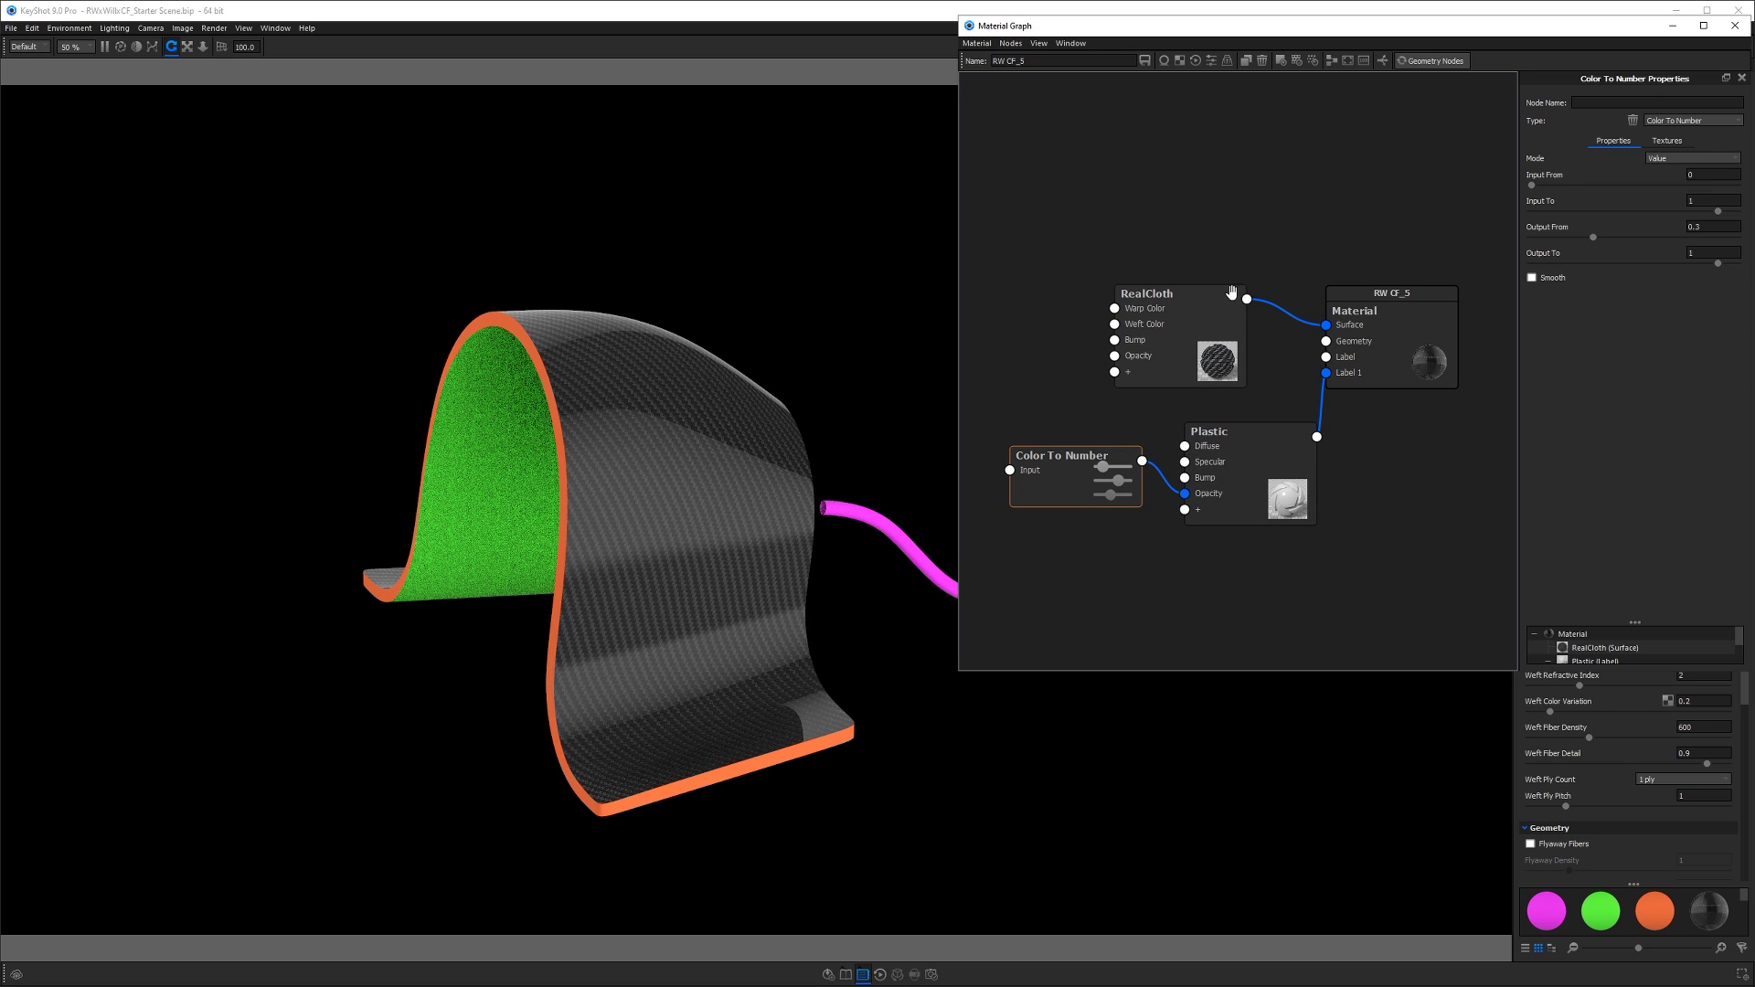
- Apply the carbon cloth material to the green inner surface
click(1735, 26)
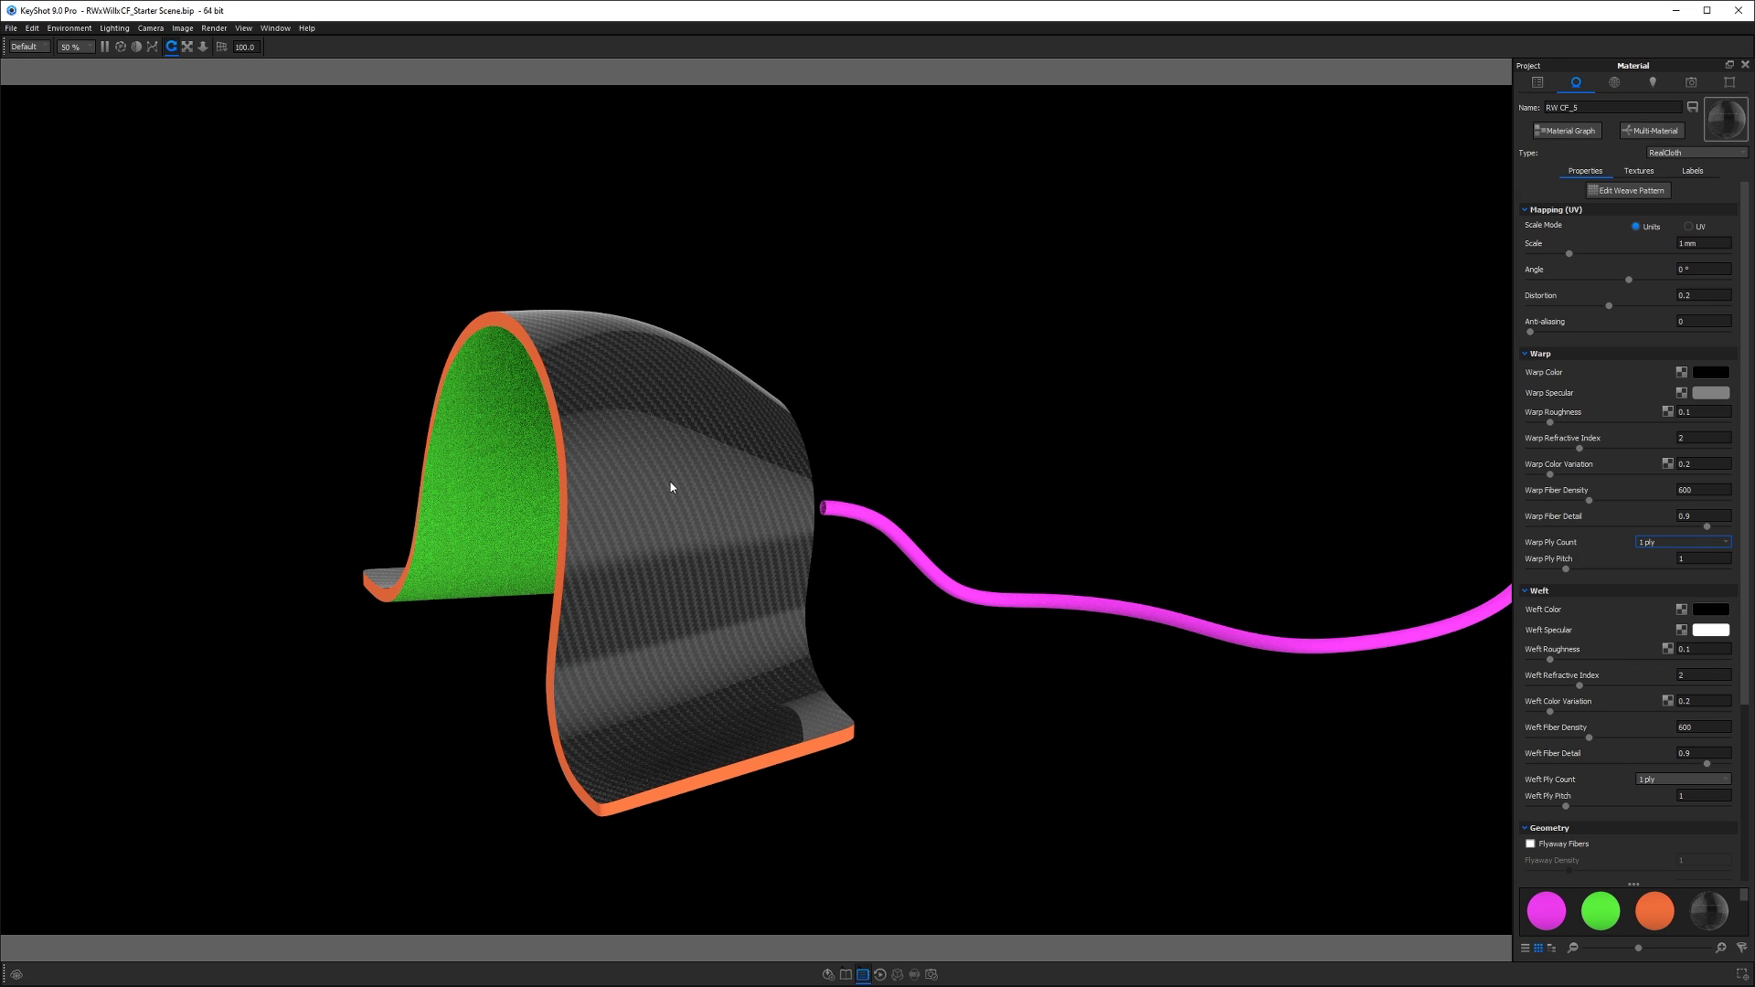
shift+right_click(503, 464)
drag(503, 465, 666, 561)
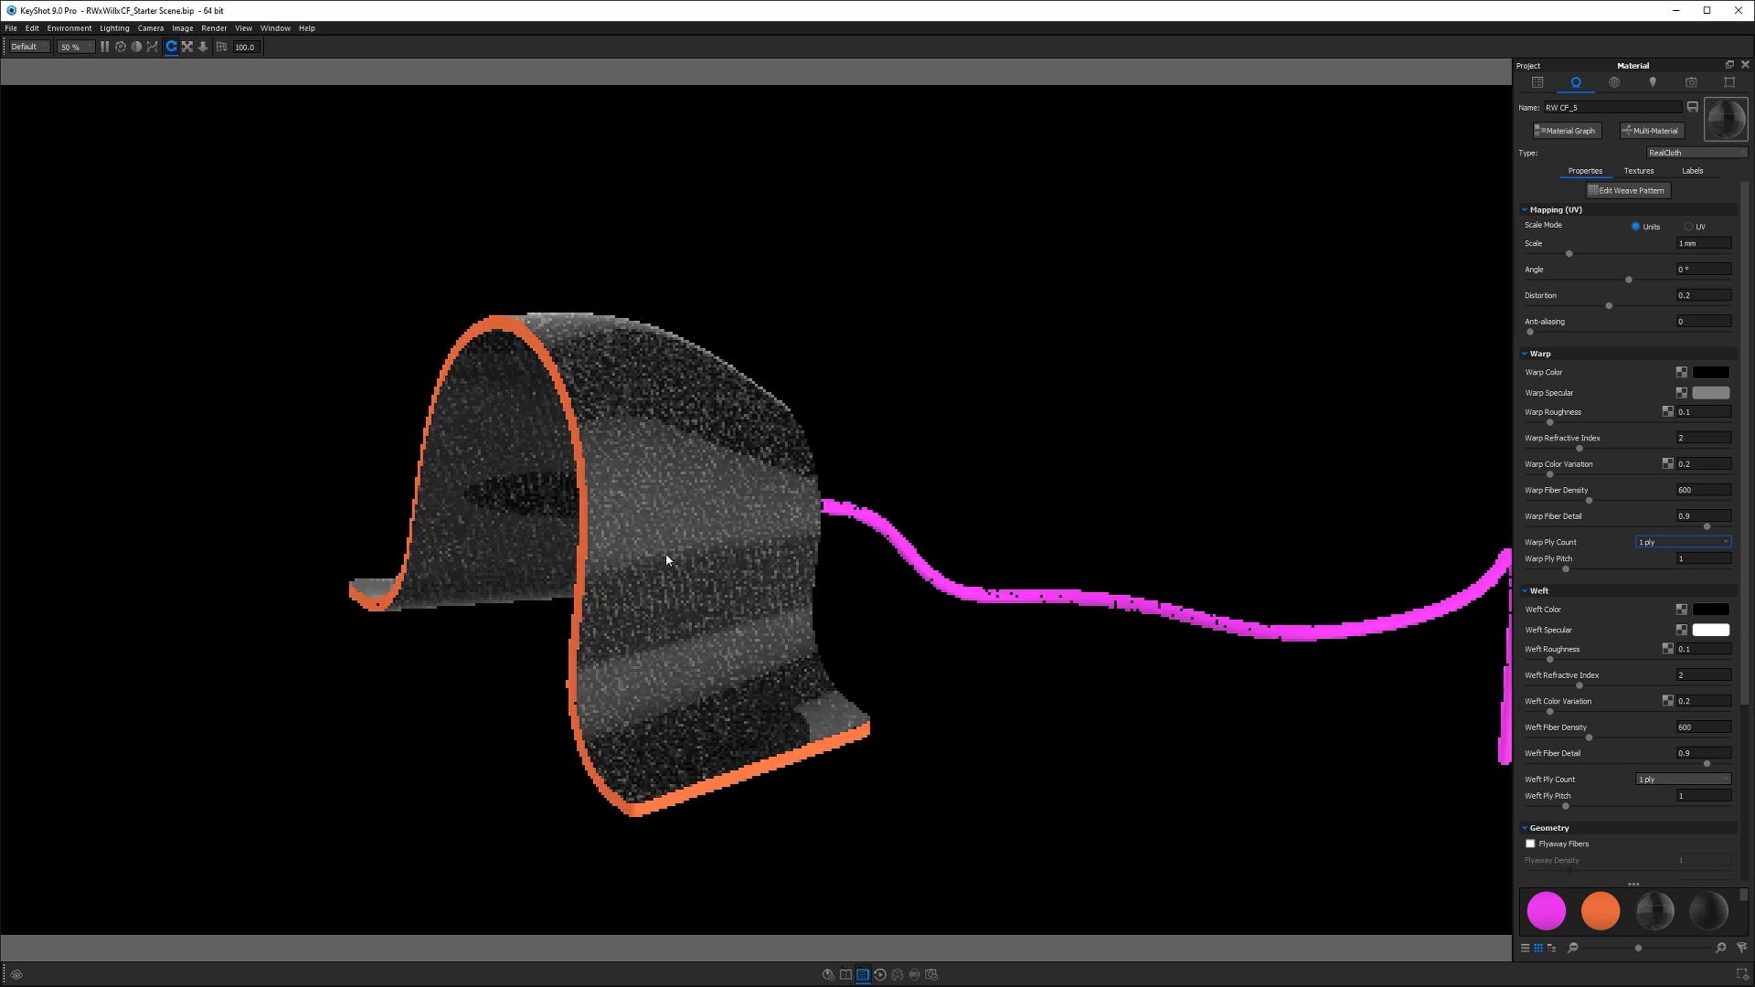
- Turn the material into a multi-material and duplicate it as variant RW CF_ #1
click(1570, 133)
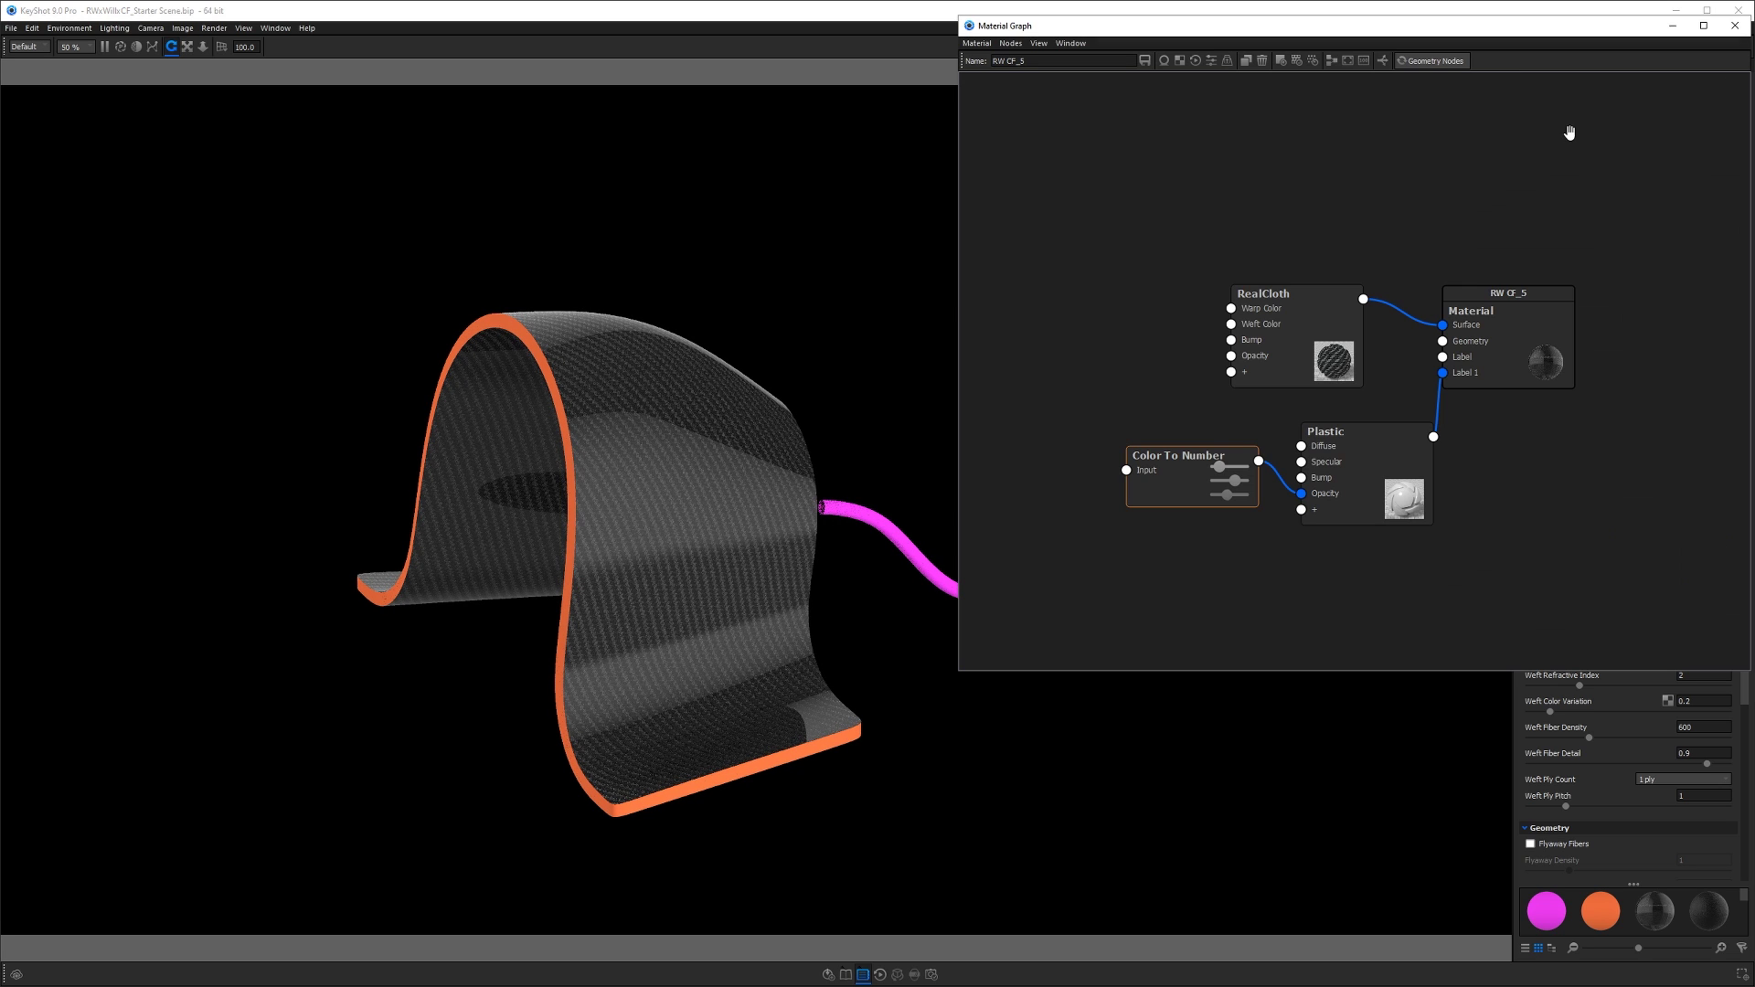
click(1383, 61)
double_click(1507, 297)
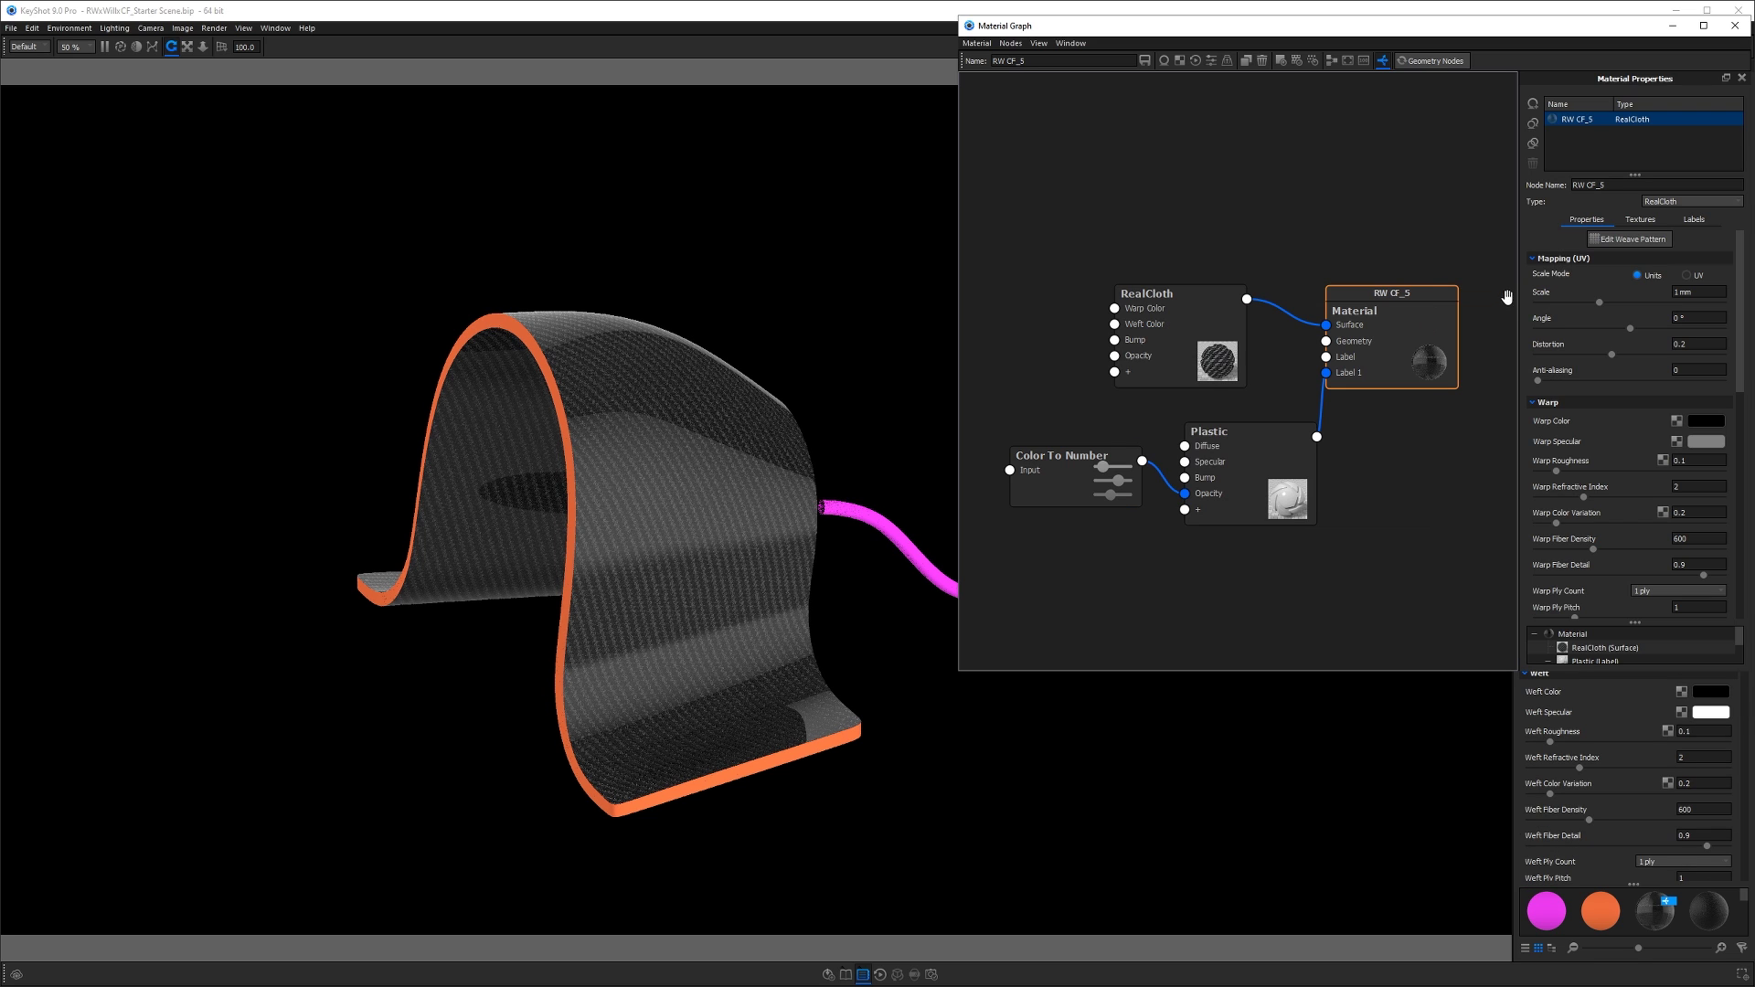
click(1533, 128)
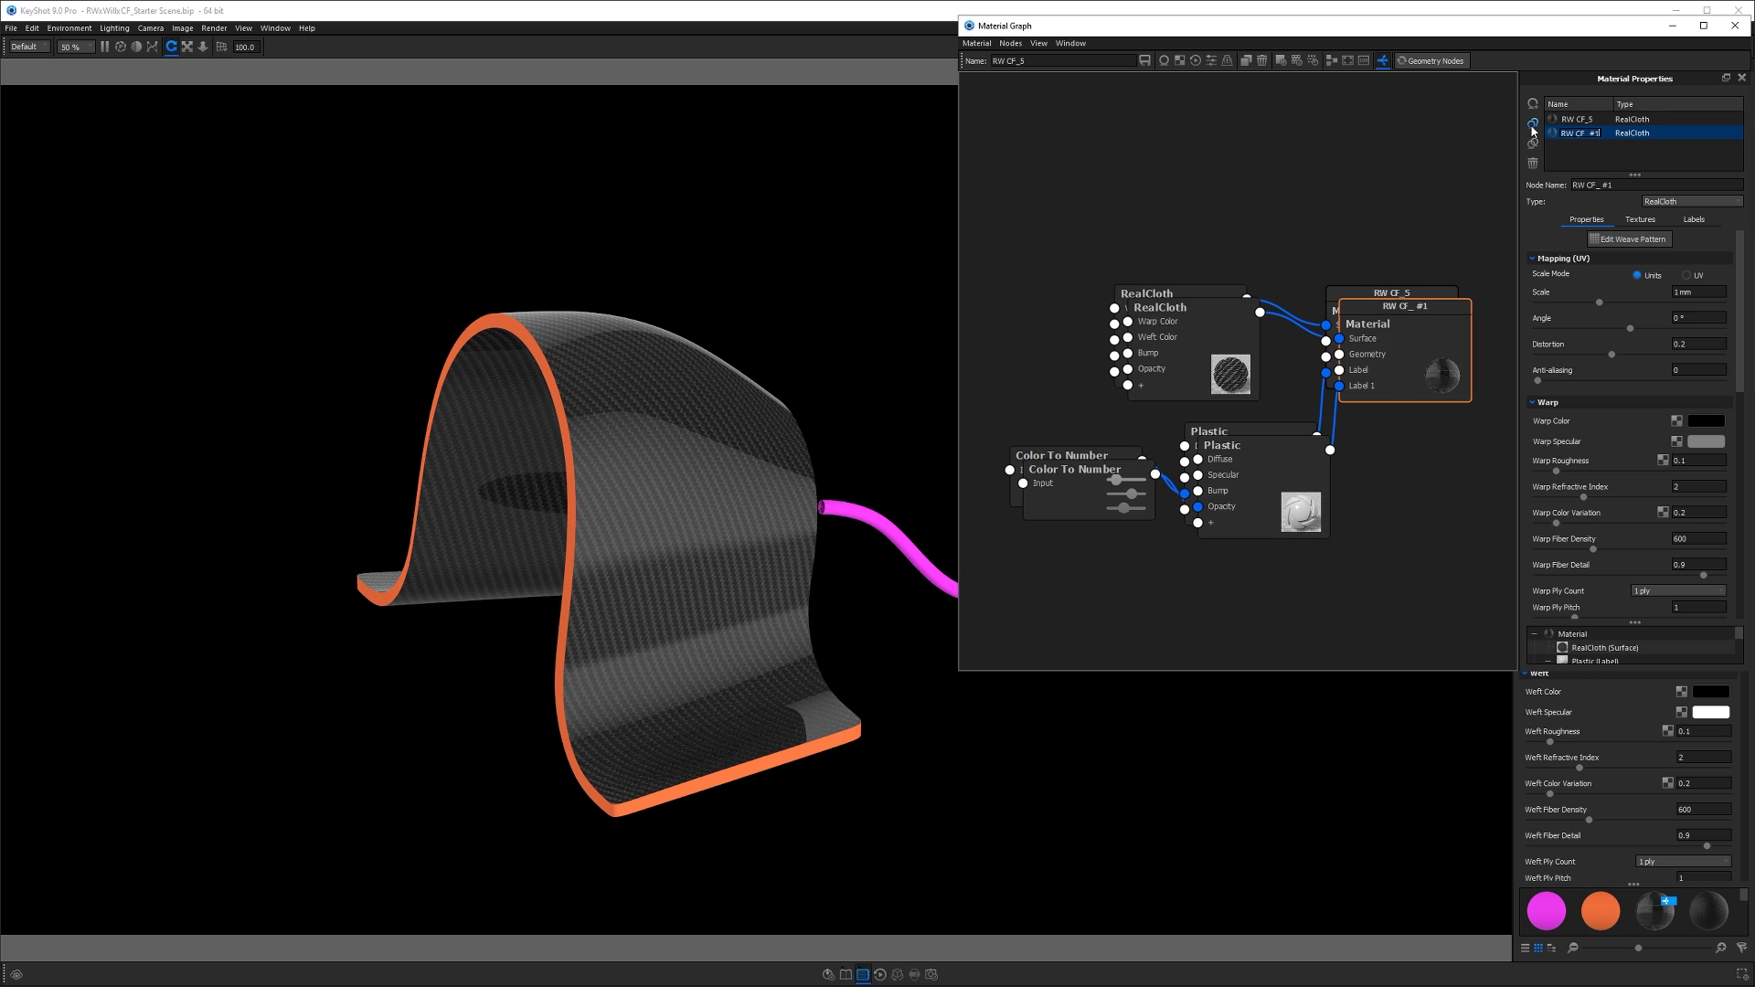
click(1331, 61)
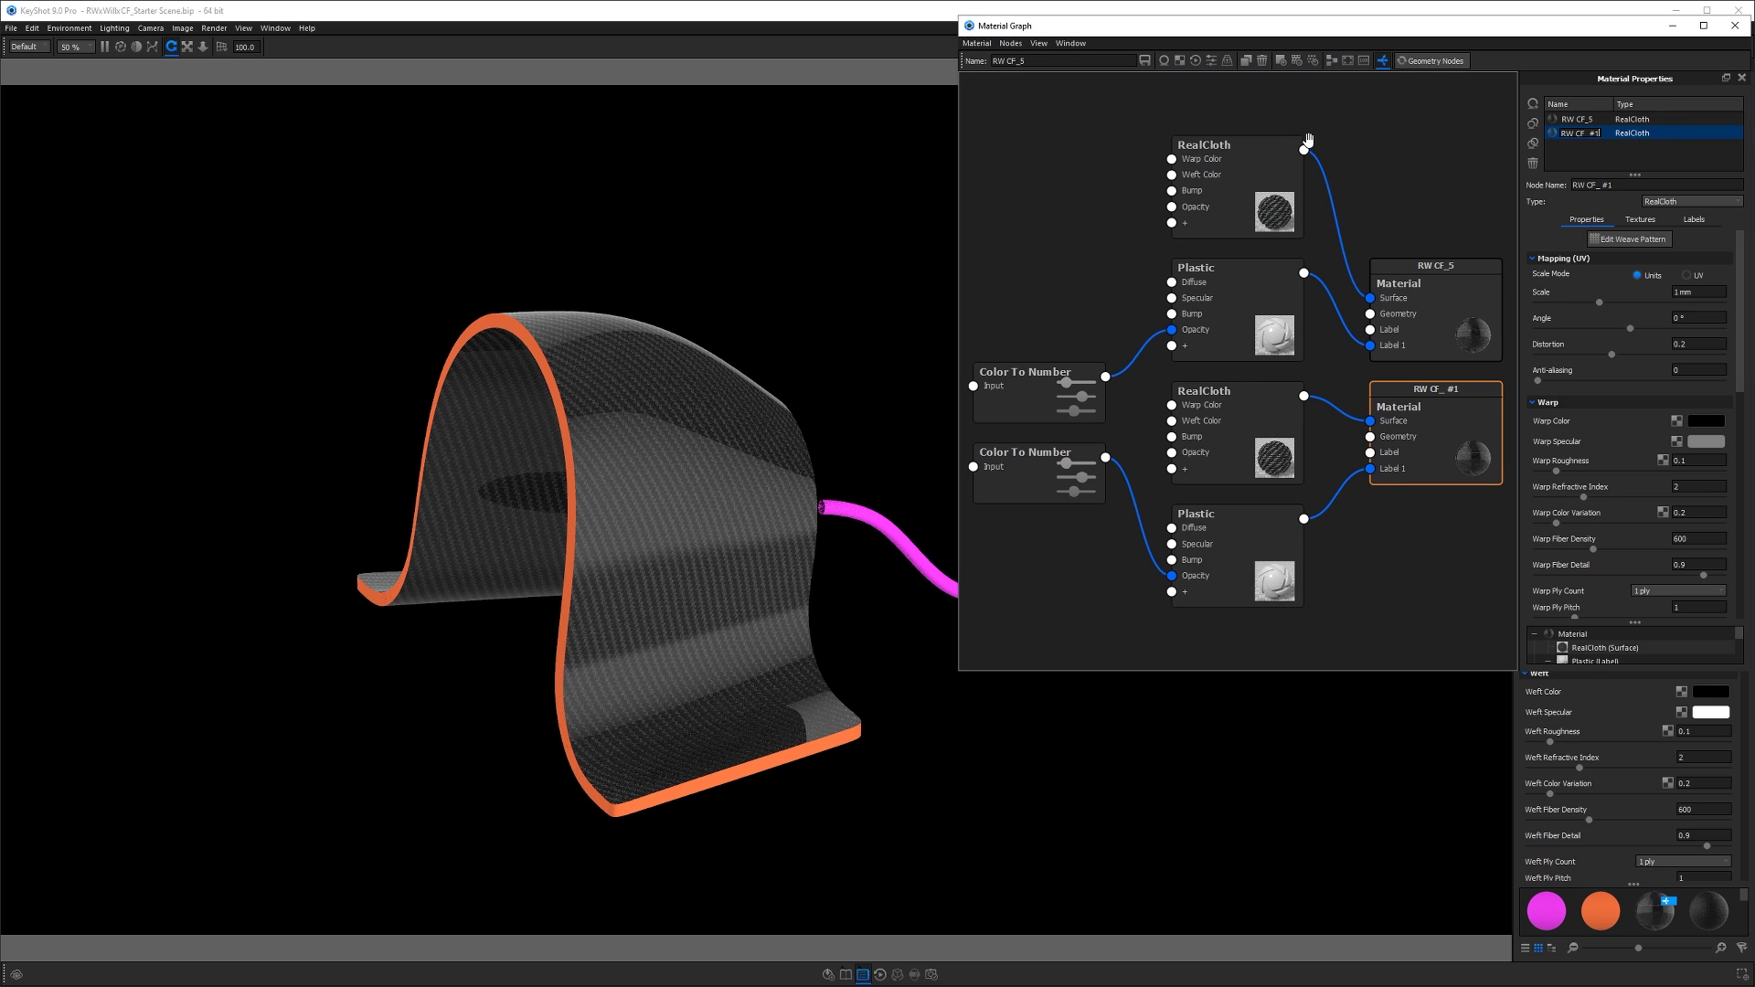
- Wire the top RealCloth into RW CF_ #1's Surface and delete the spare RealCloth
drag(1304, 150, 1370, 422)
right_click(1251, 430)
click(1275, 439)
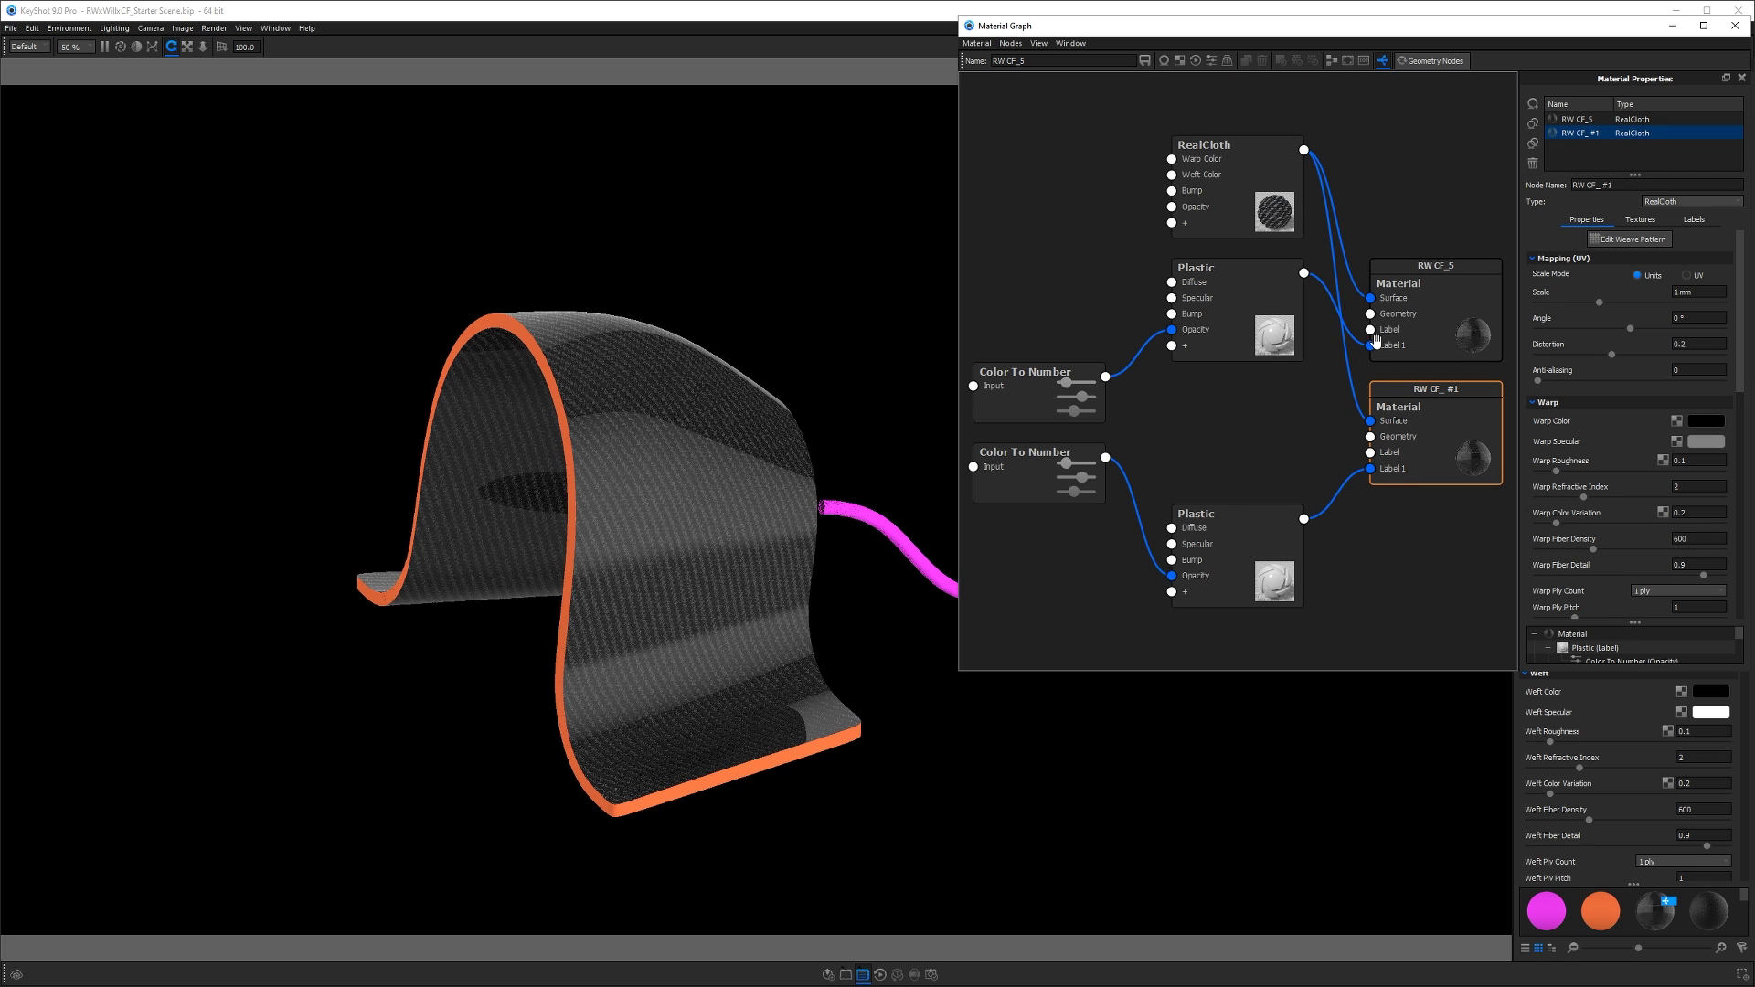
drag(1401, 300, 1404, 284)
- Rename variant RW CF_5 to Glossy and RW CF_ #1 to Matte
click(1419, 274)
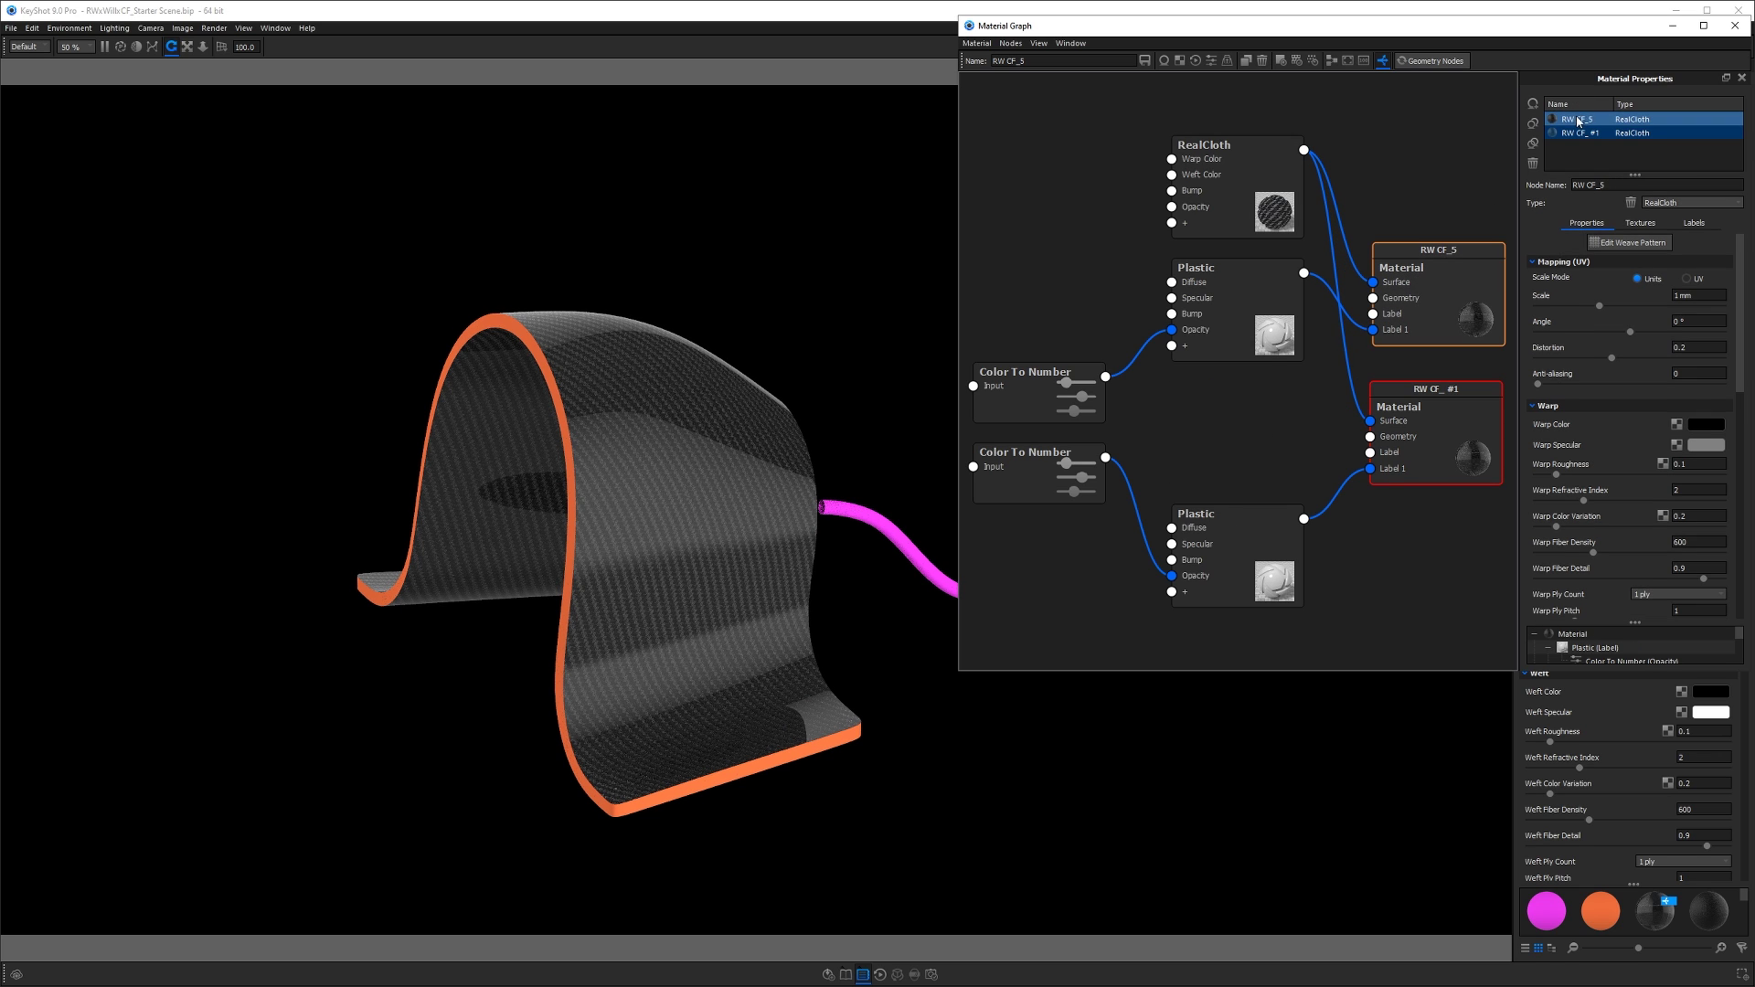
double_click(1580, 120)
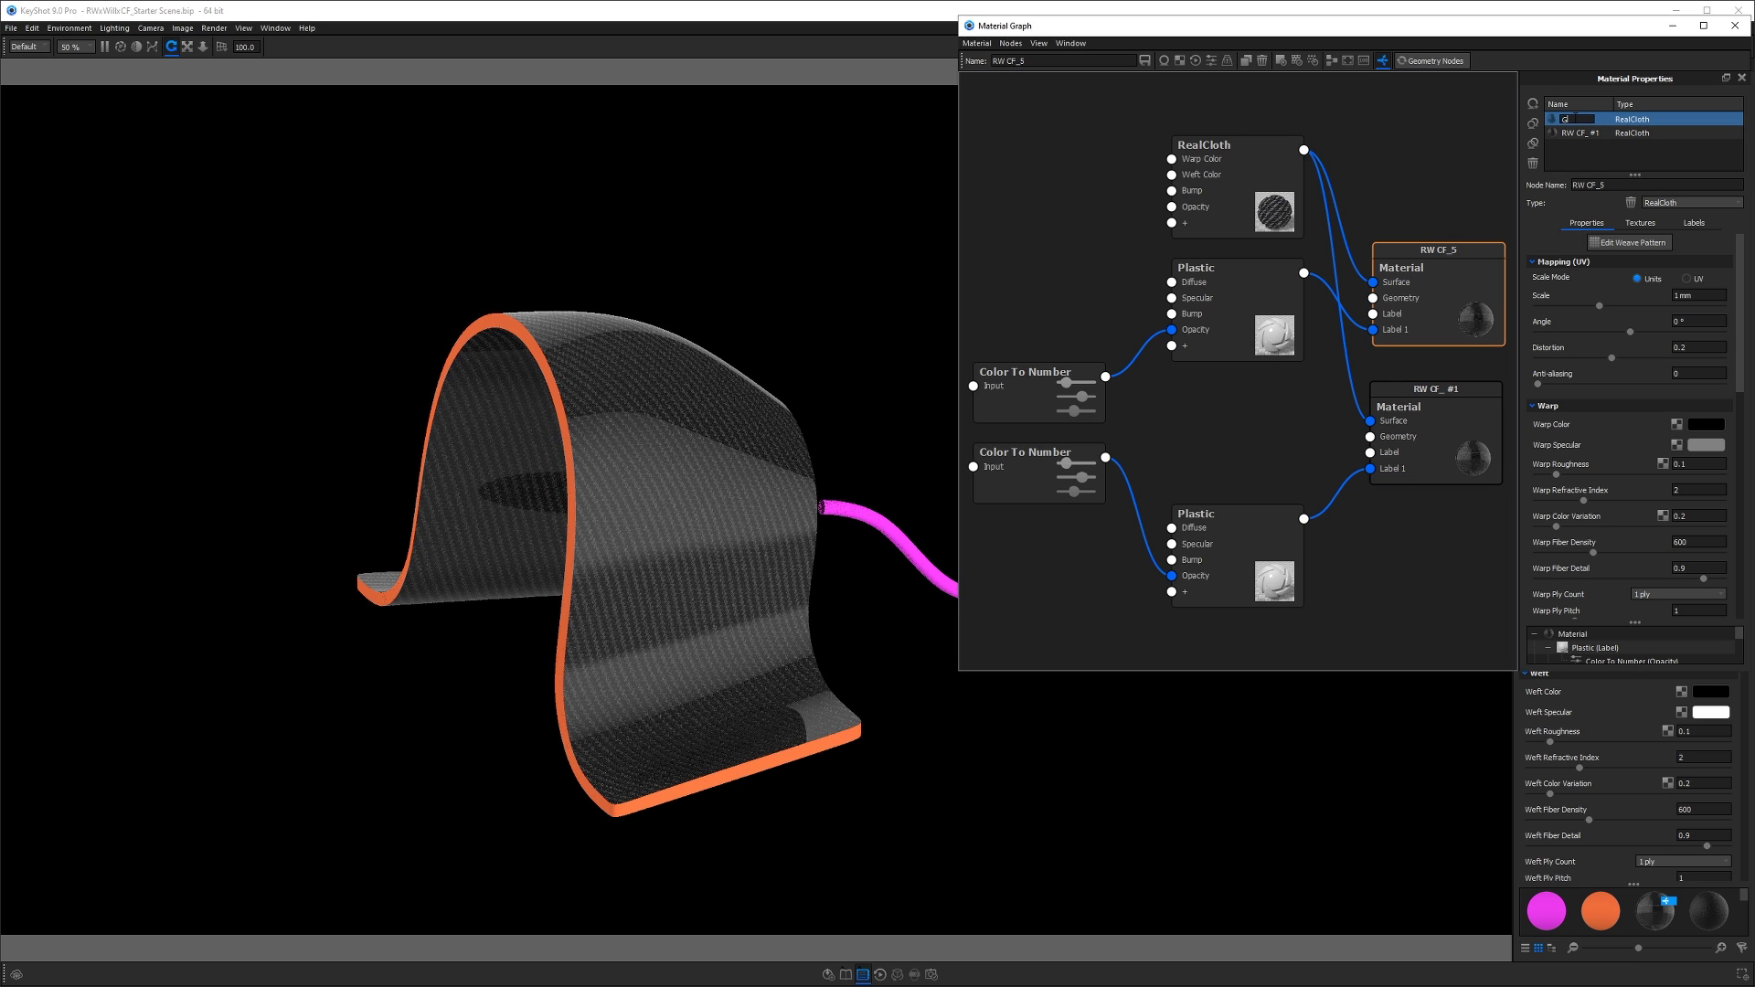
text(Glossy)
key(Return)
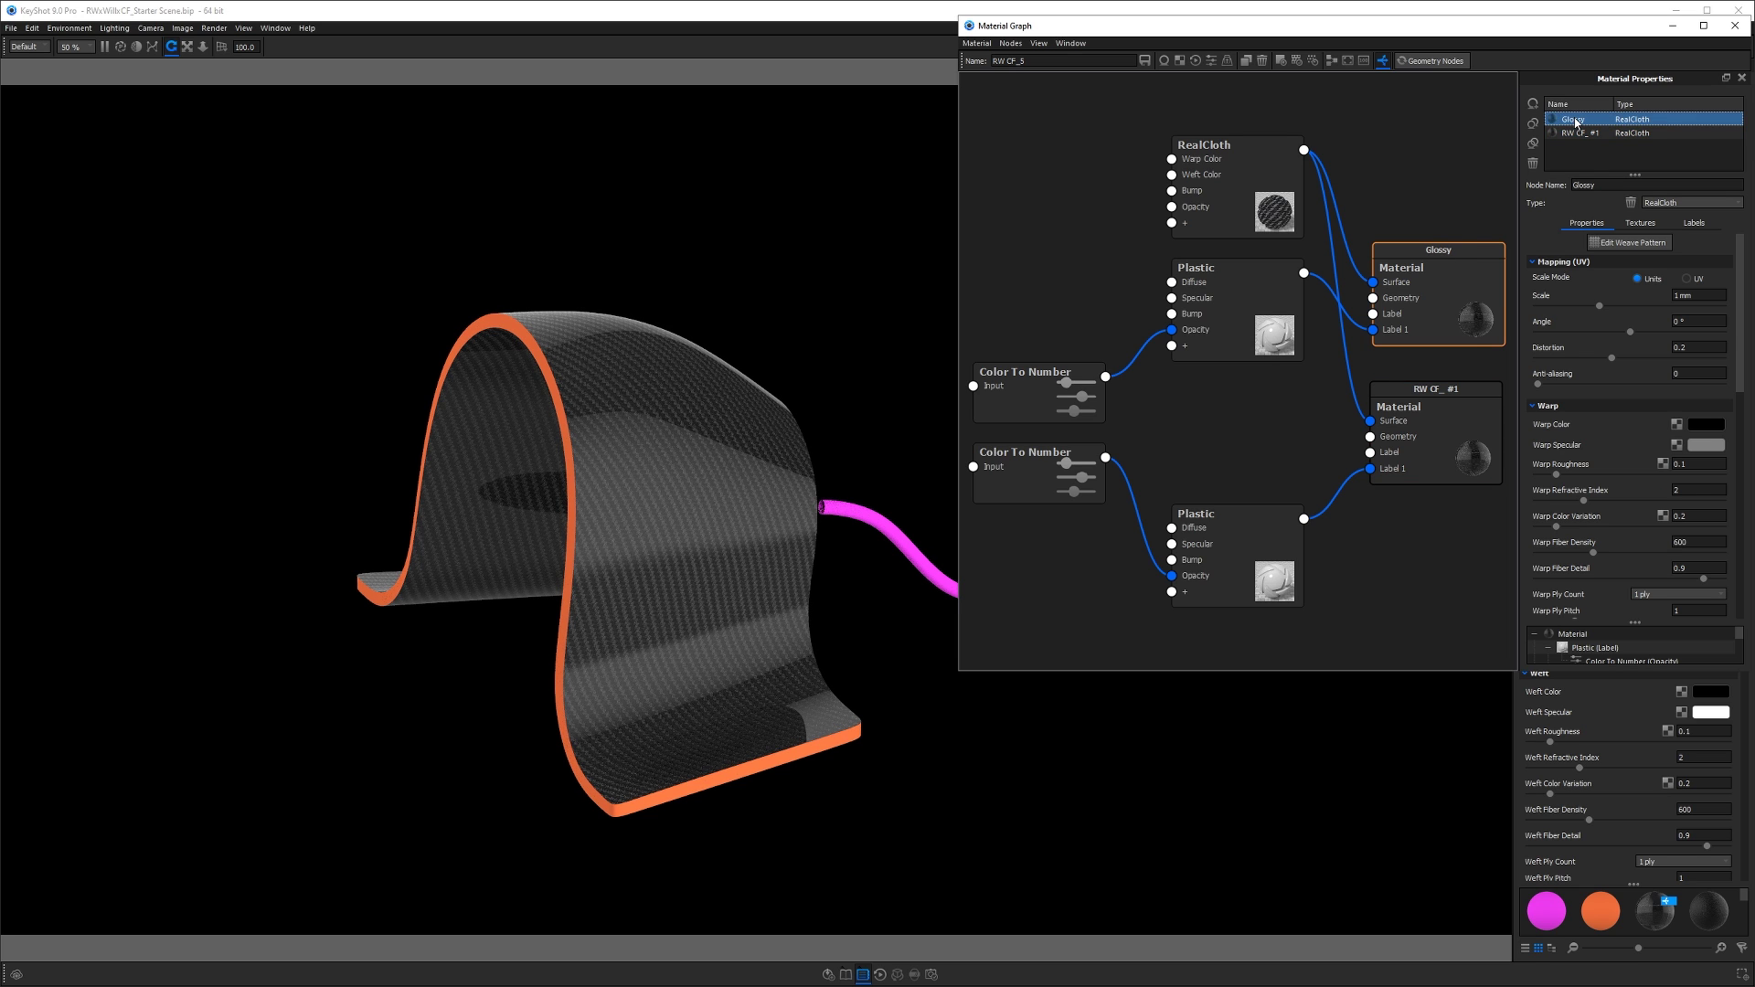
click(1568, 134)
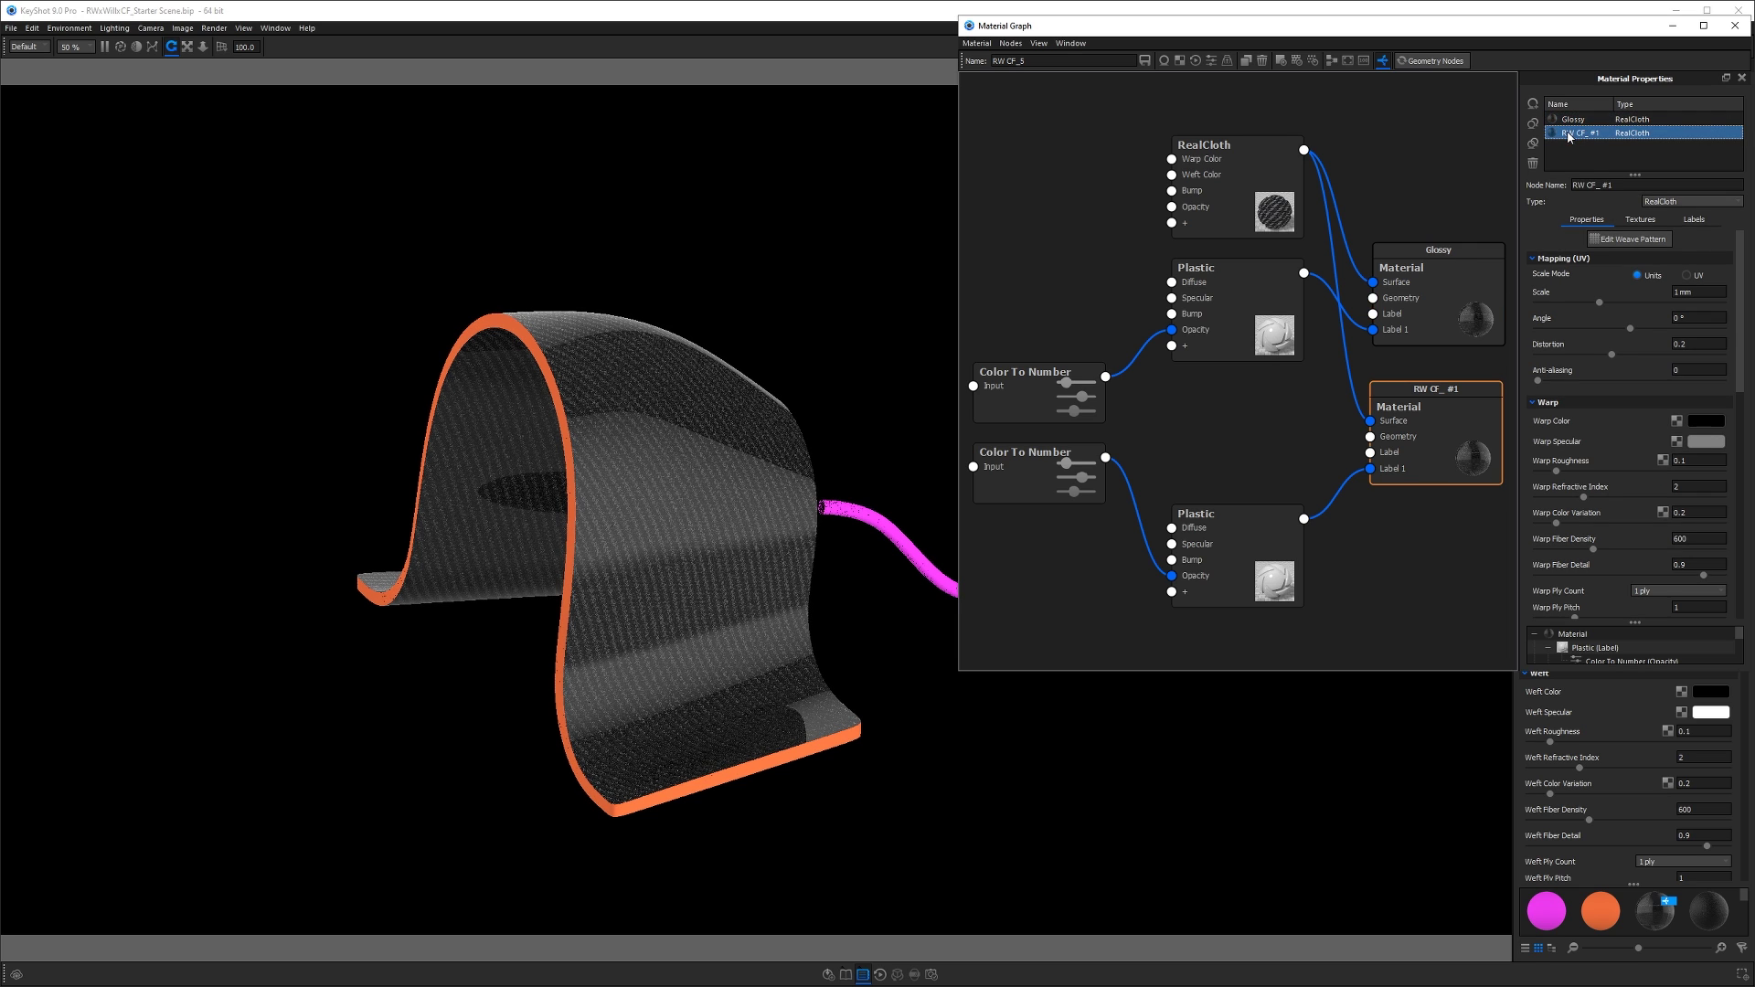
click(1569, 134)
text(Matte)
key(Return)
- Move the lower Plastic node up beside the Matte material node
drag(1445, 428, 1445, 417)
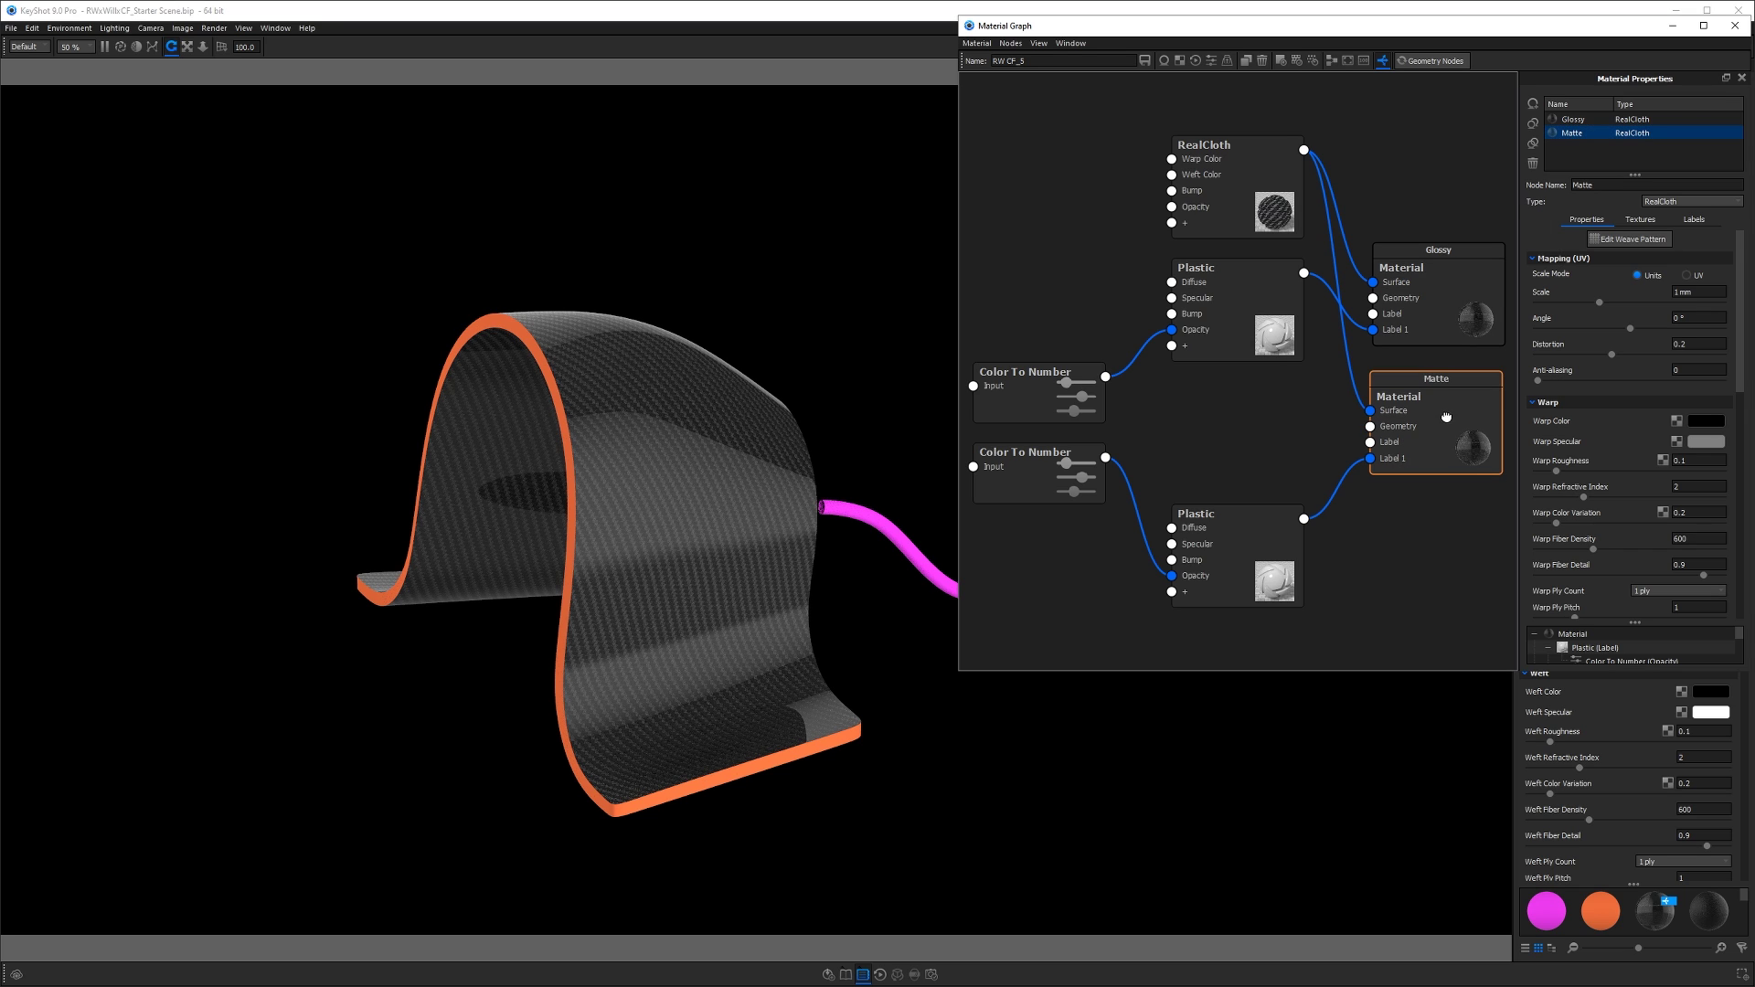
click(1205, 540)
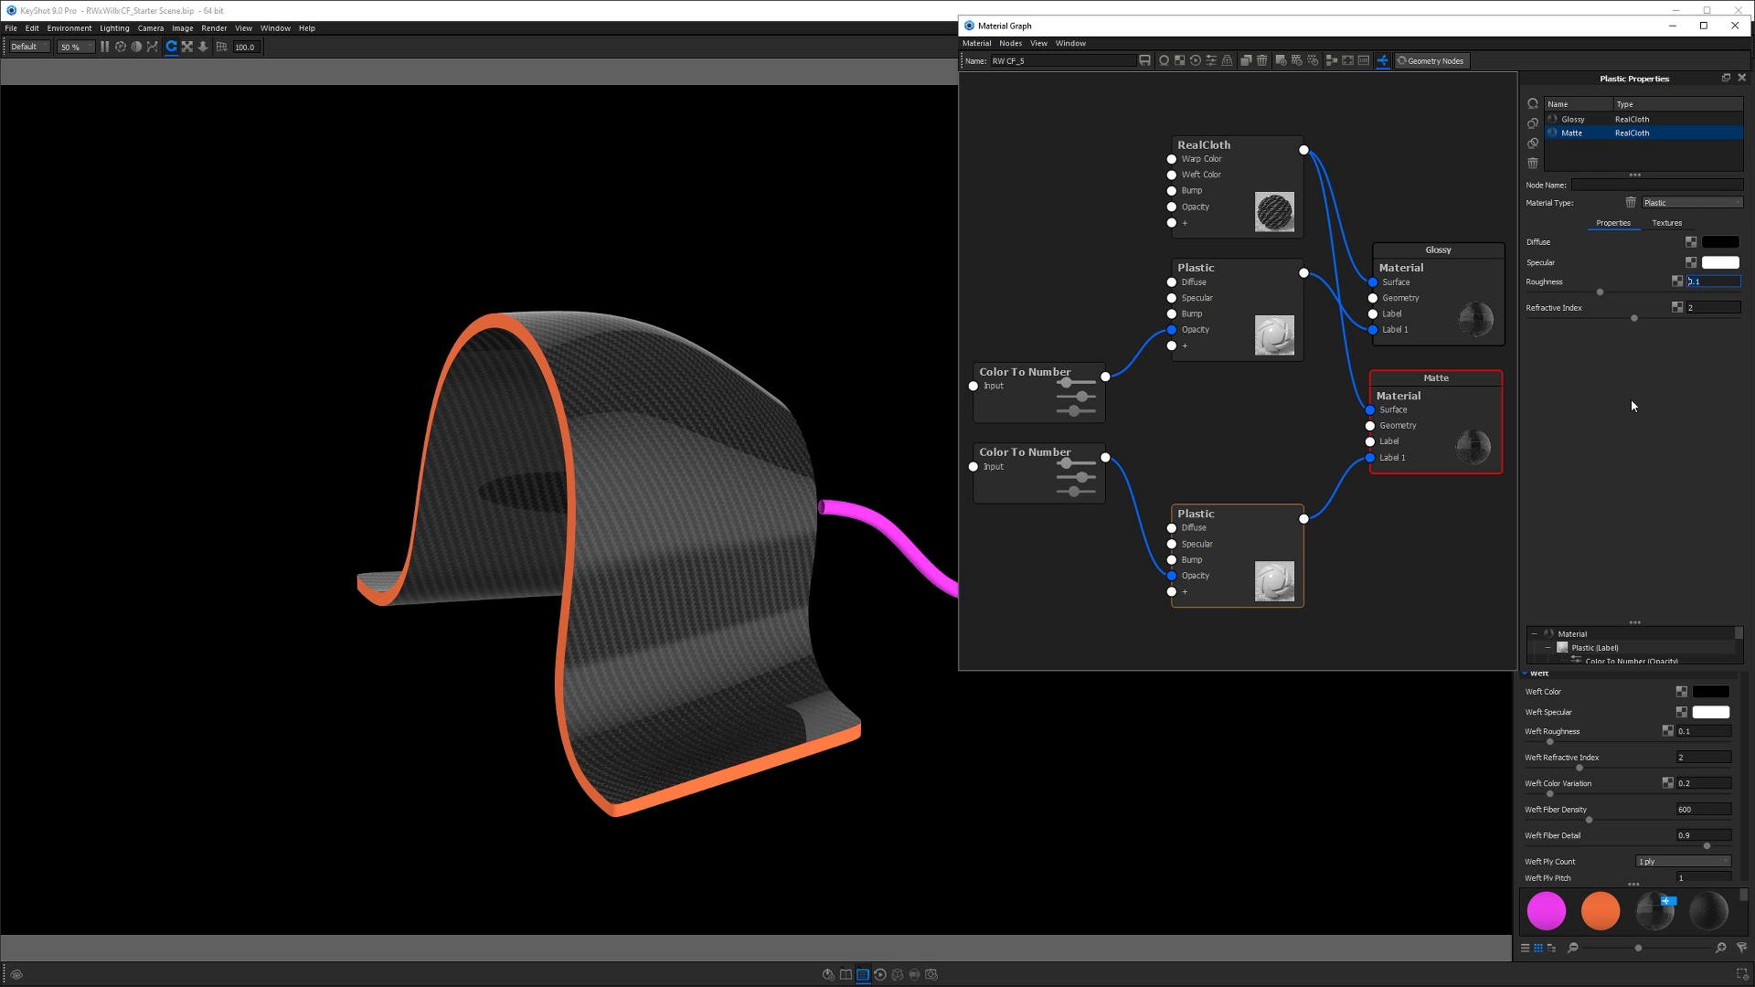
drag(765, 579, 655, 509)
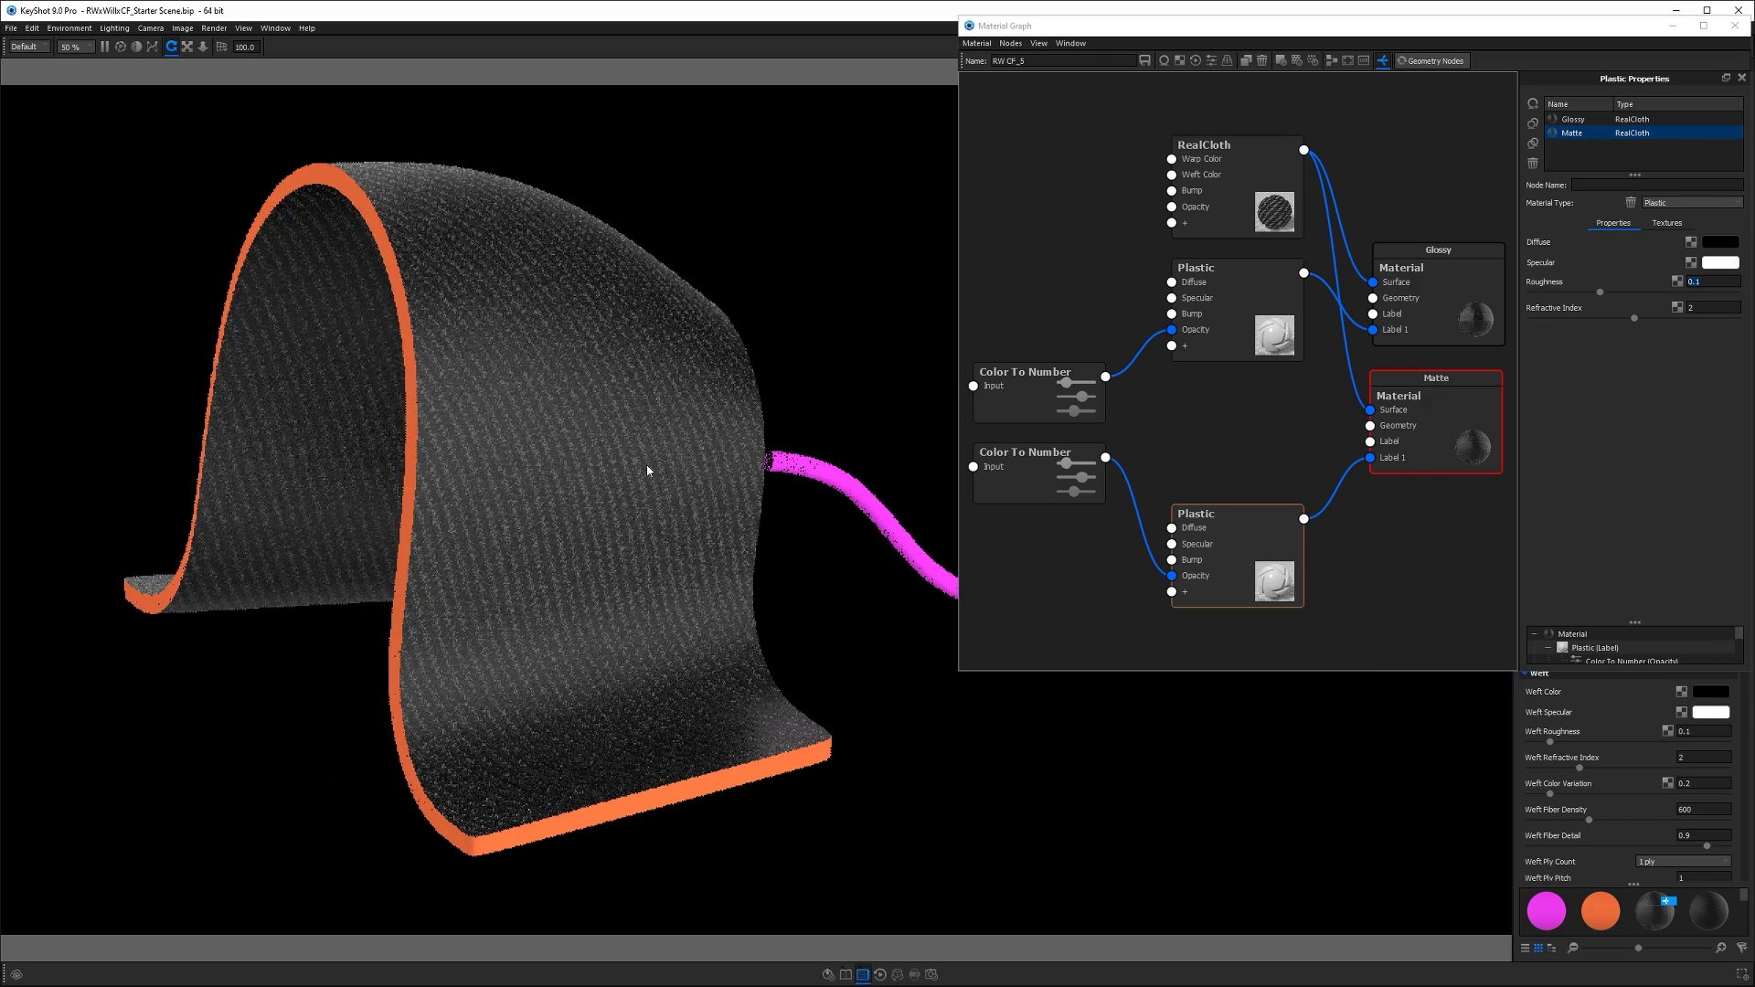
drag(1266, 531, 1296, 430)
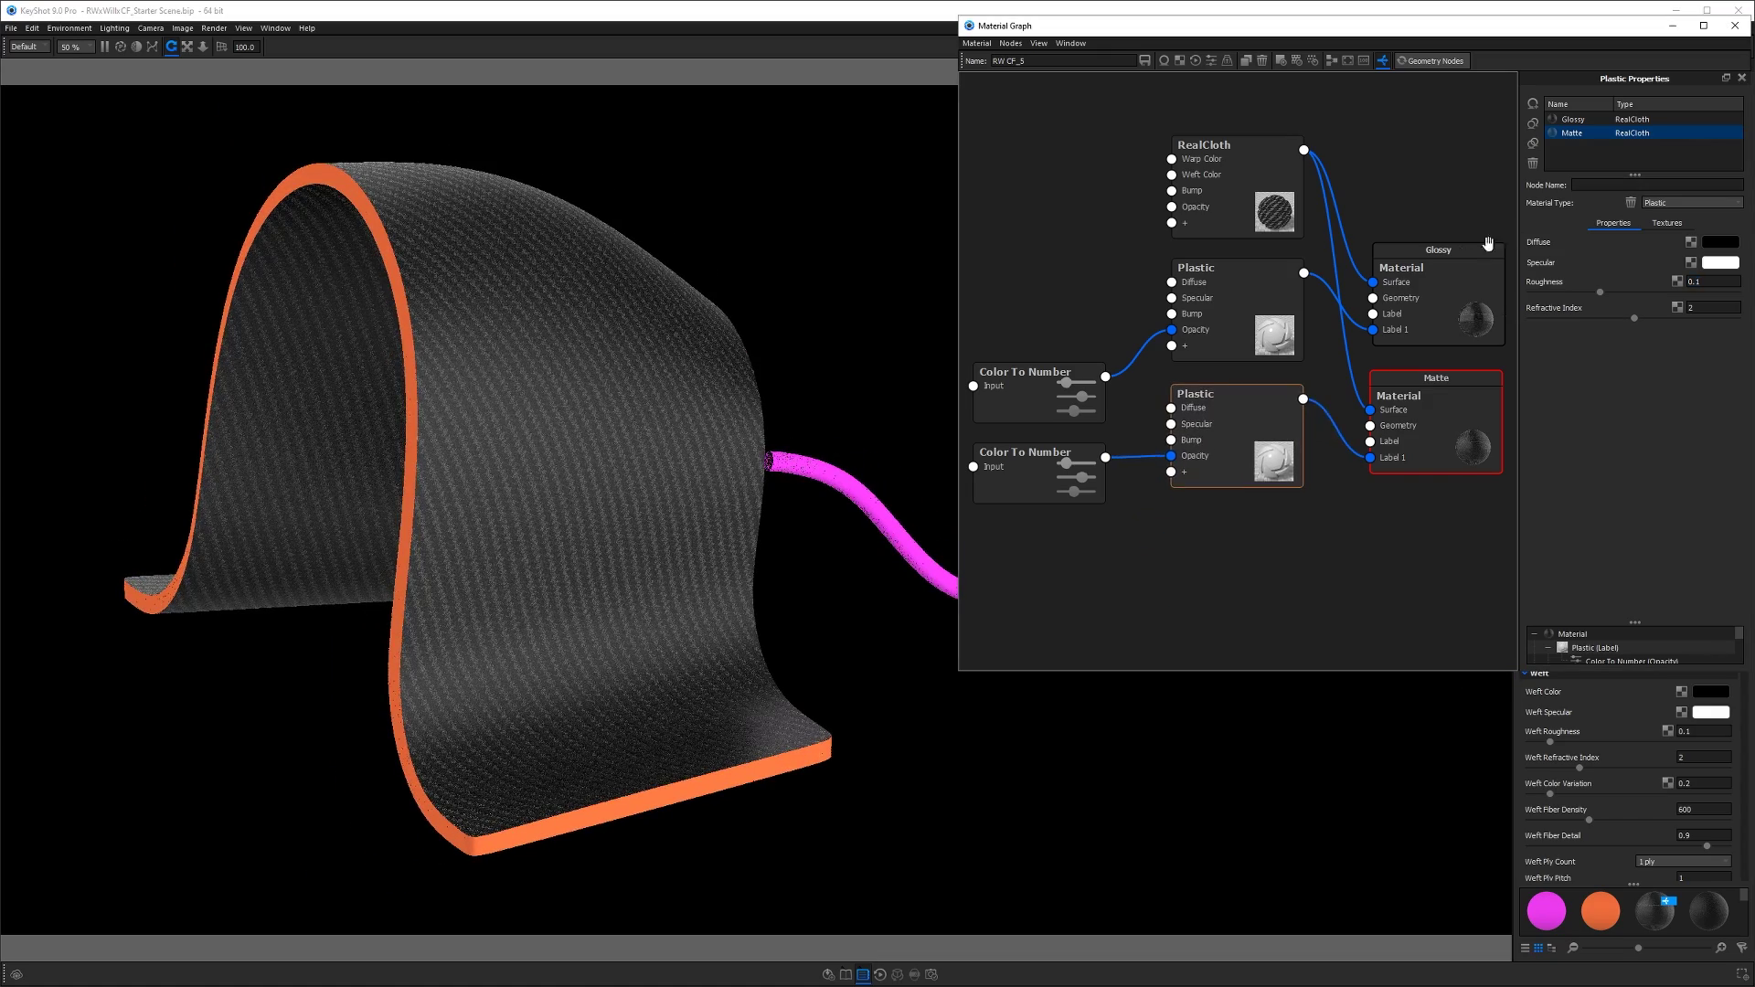
- Duplicate Matte as Matte #1 and delete its Plastic and Color To Number nodes
double_click(1572, 133)
click(1533, 126)
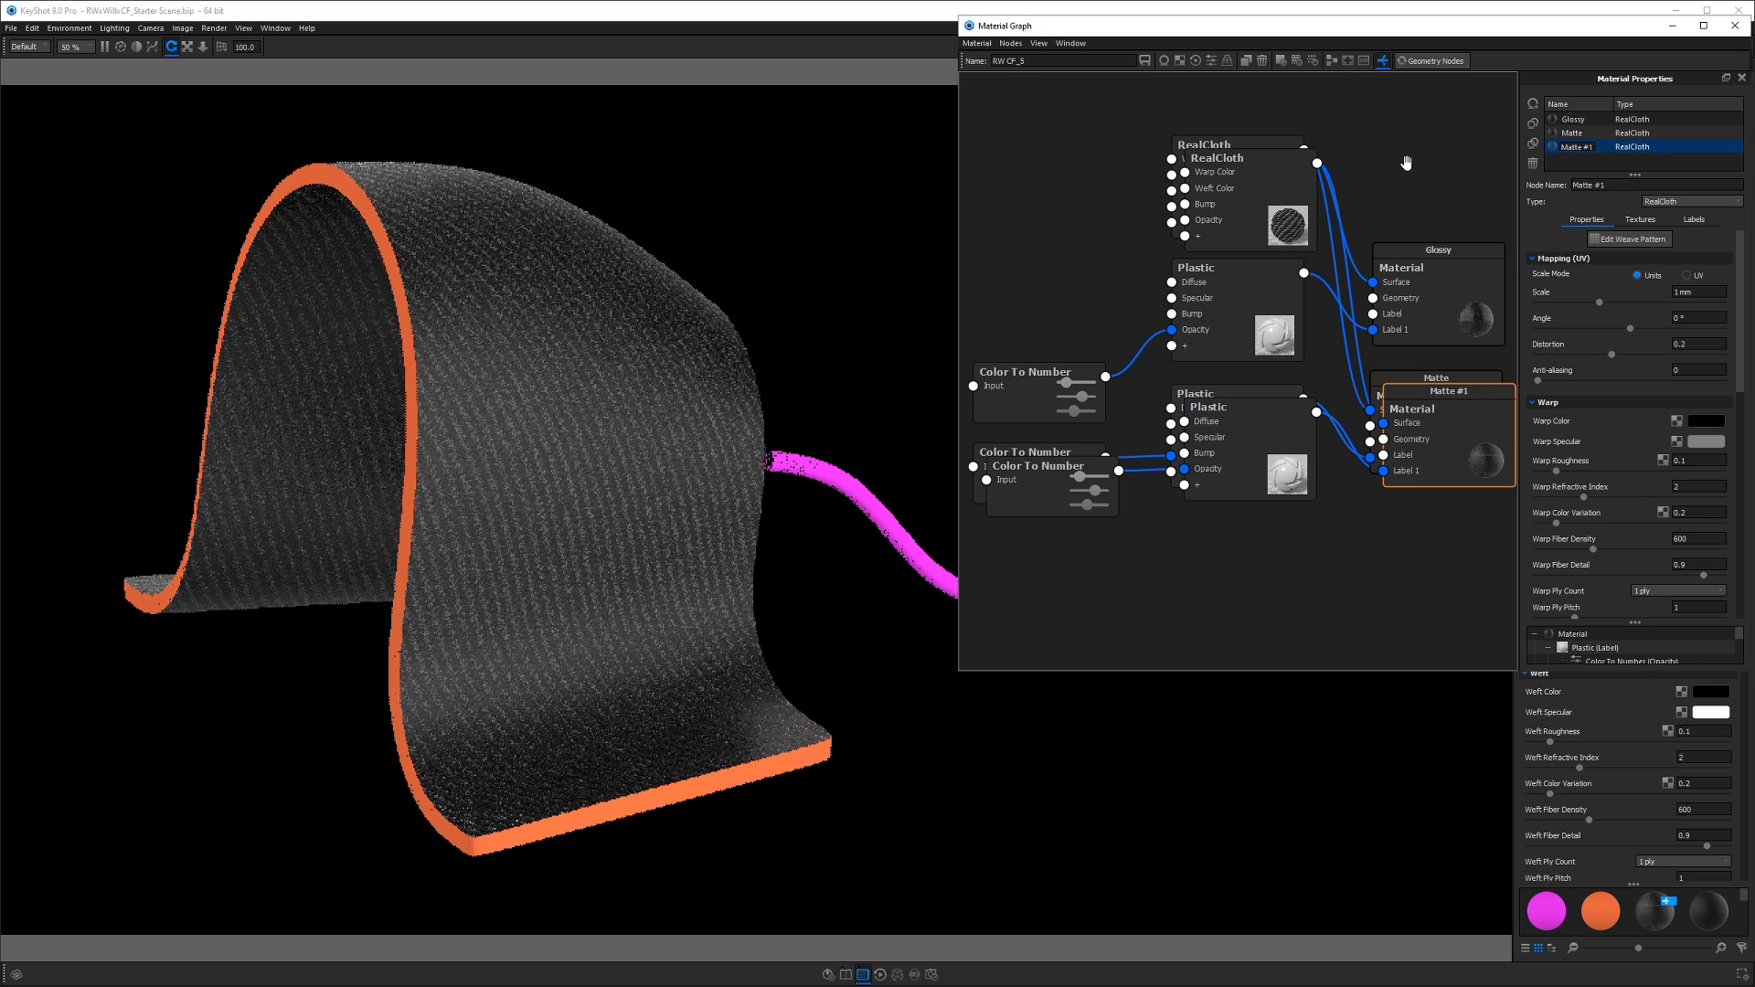
click(1346, 62)
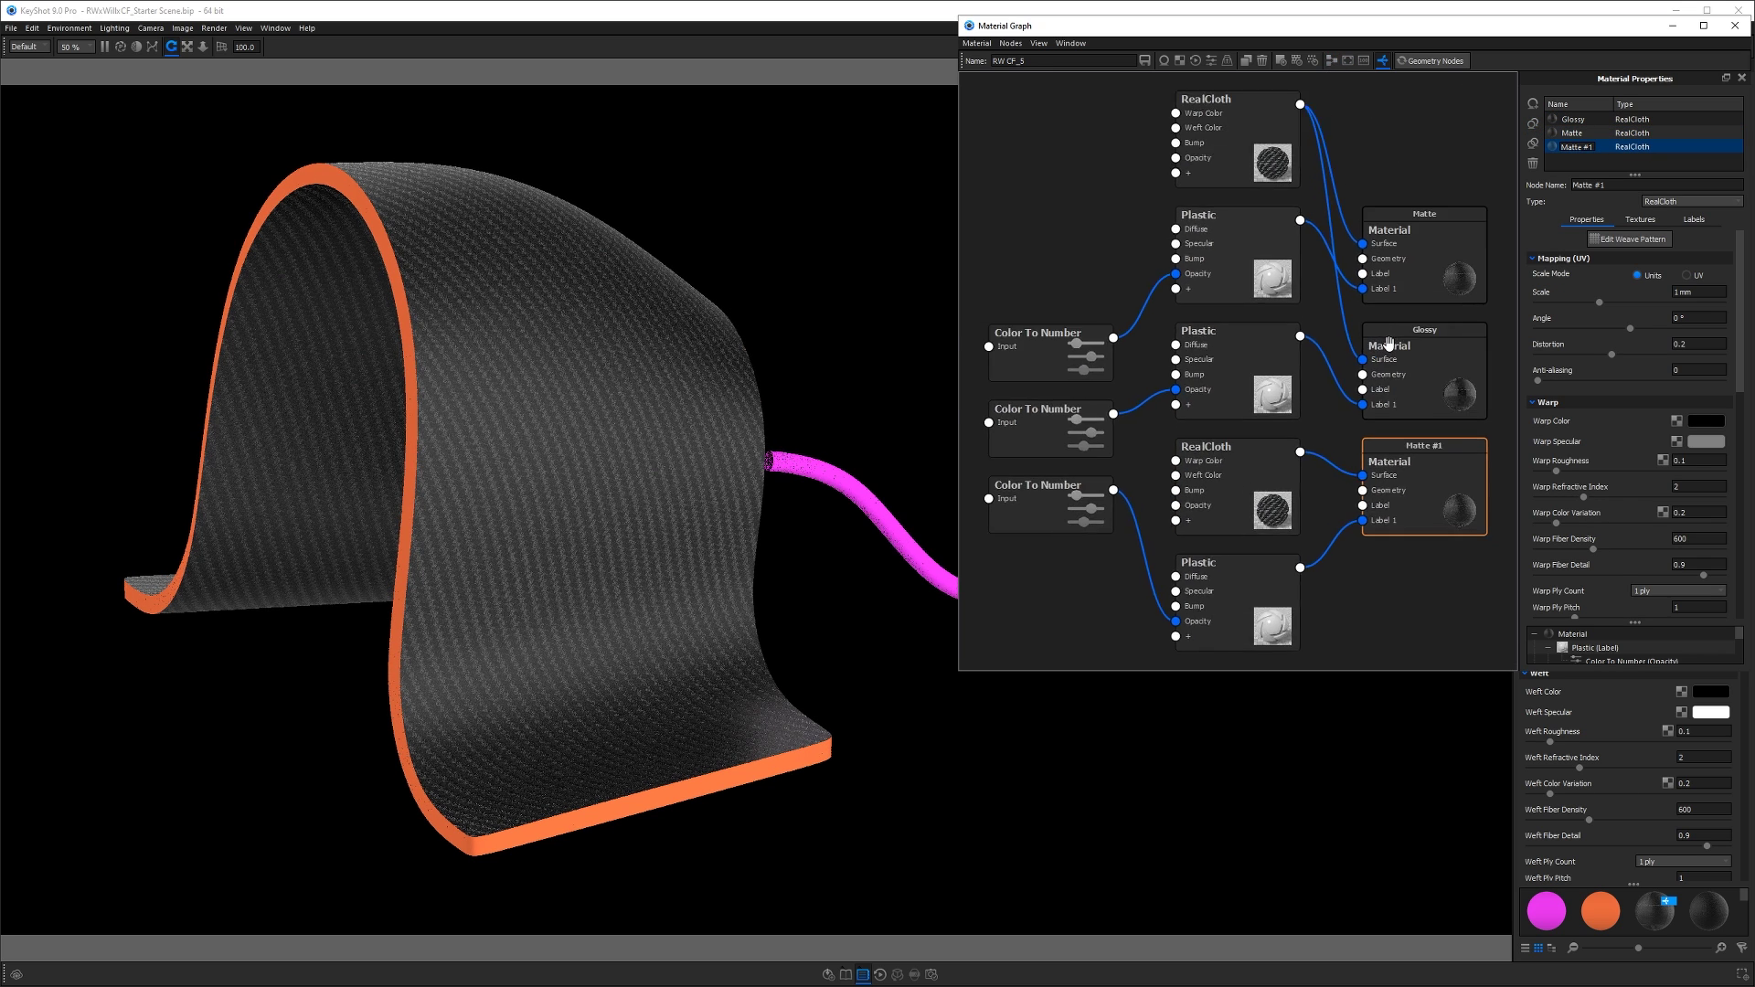
right_click(1237, 582)
click(1264, 588)
right_click(1092, 494)
click(1139, 505)
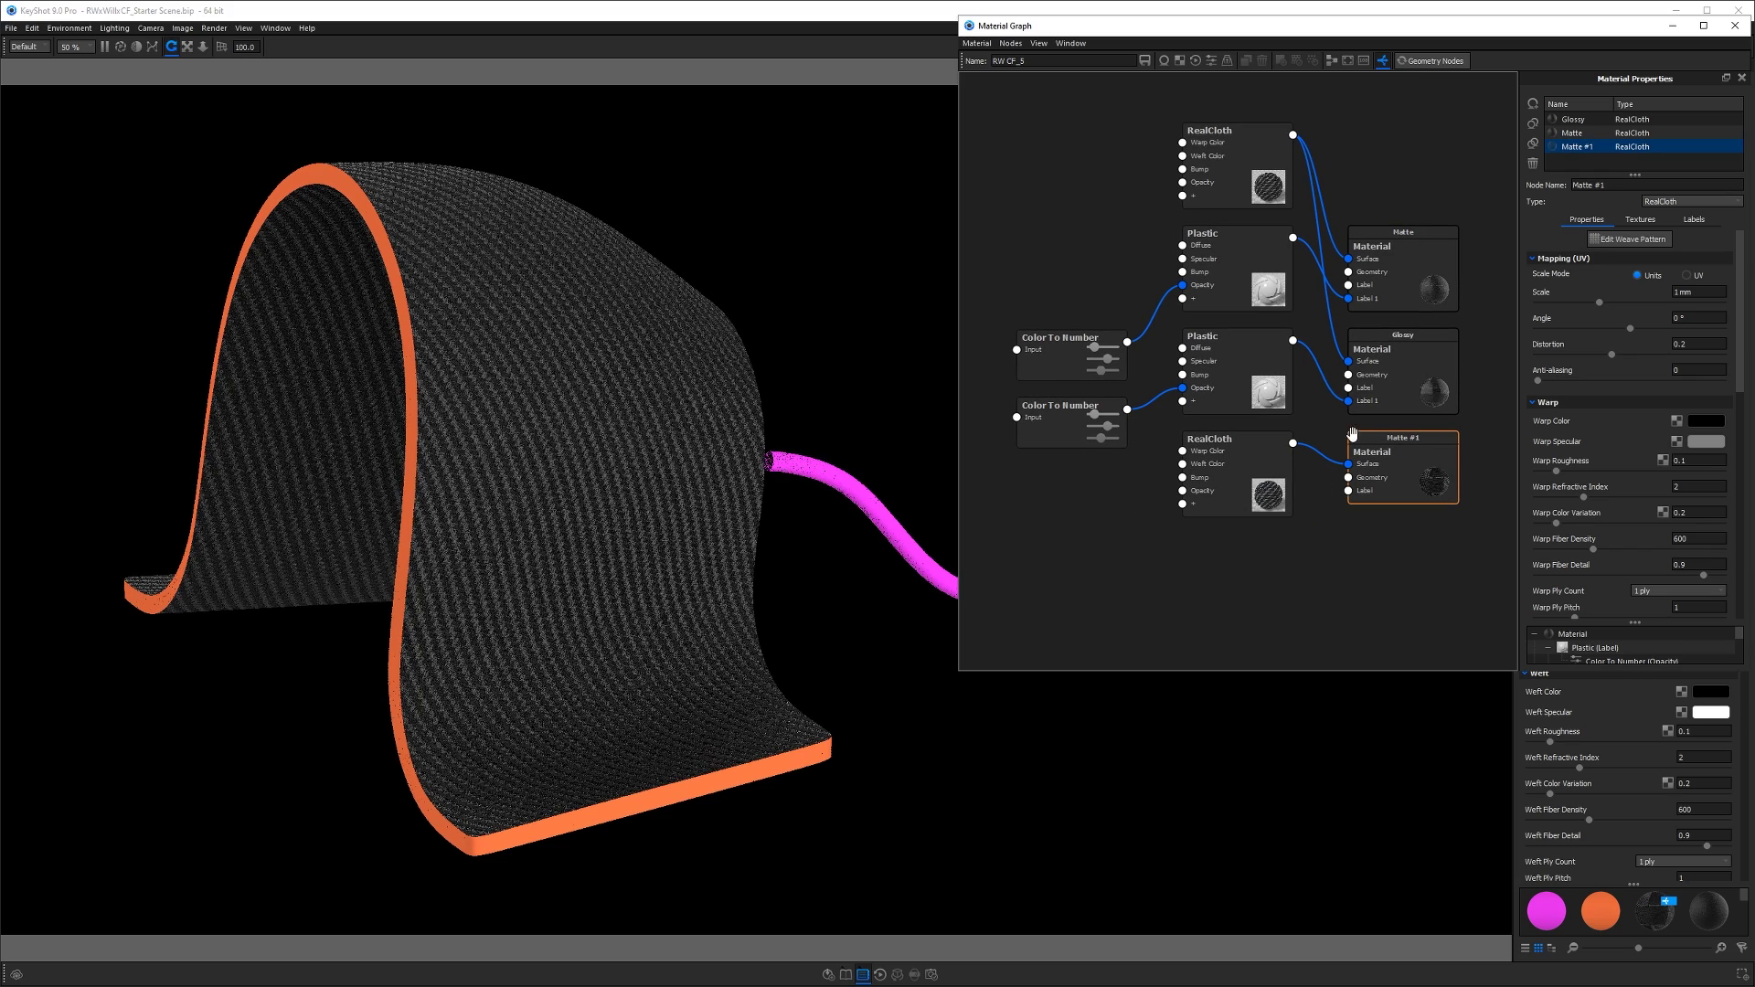
- Rename Matte #1 to Raw and collapse its Warp and Weft settings
click(1575, 150)
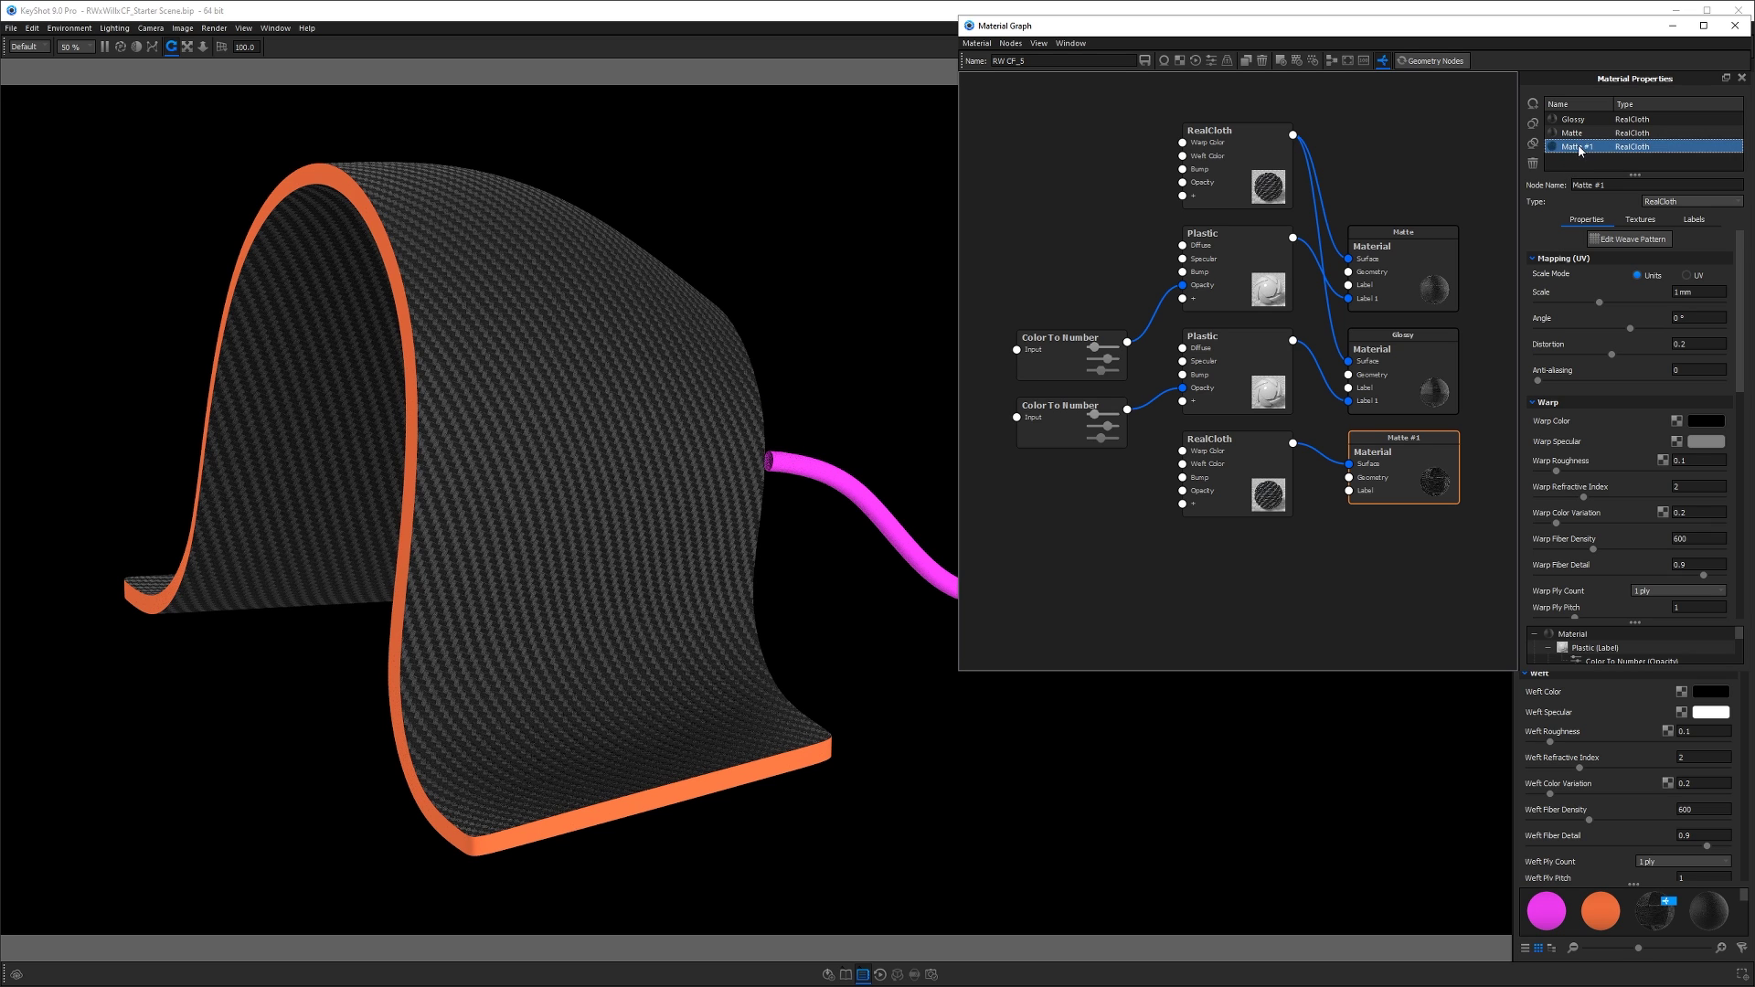
double_click(1580, 149)
text(Raw)
key(Return)
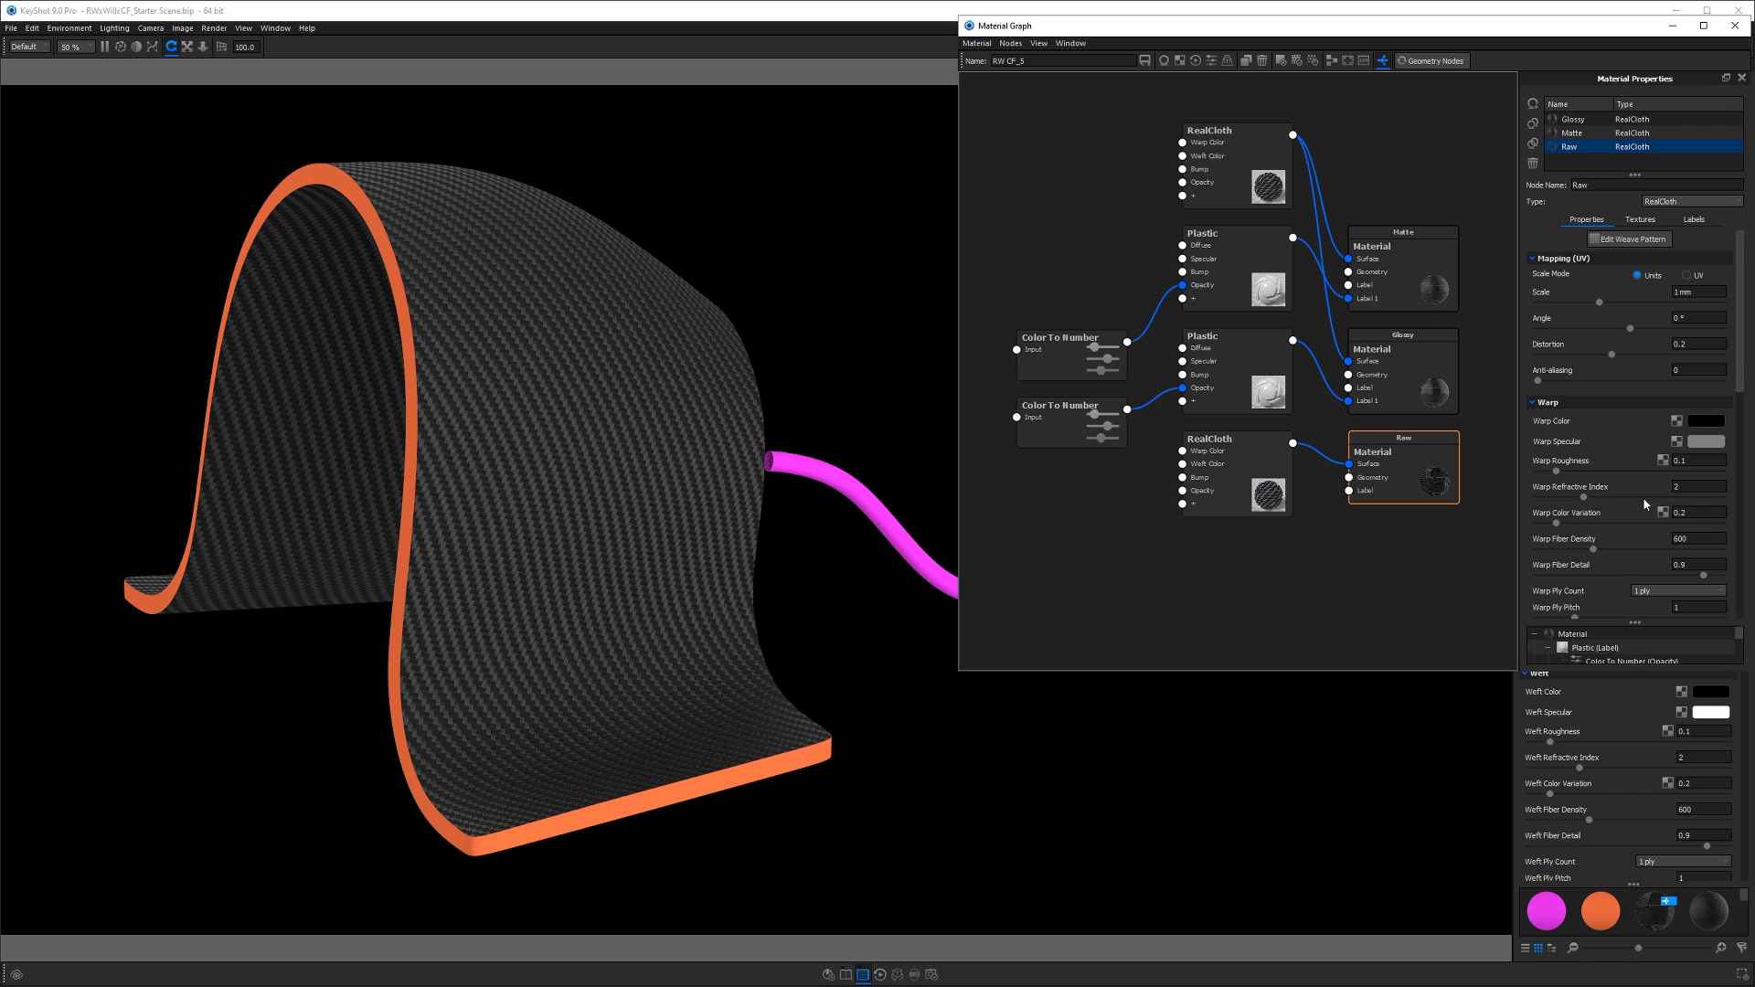
scroll(1638, 503, down, 3)
scroll(1564, 430, up, 3)
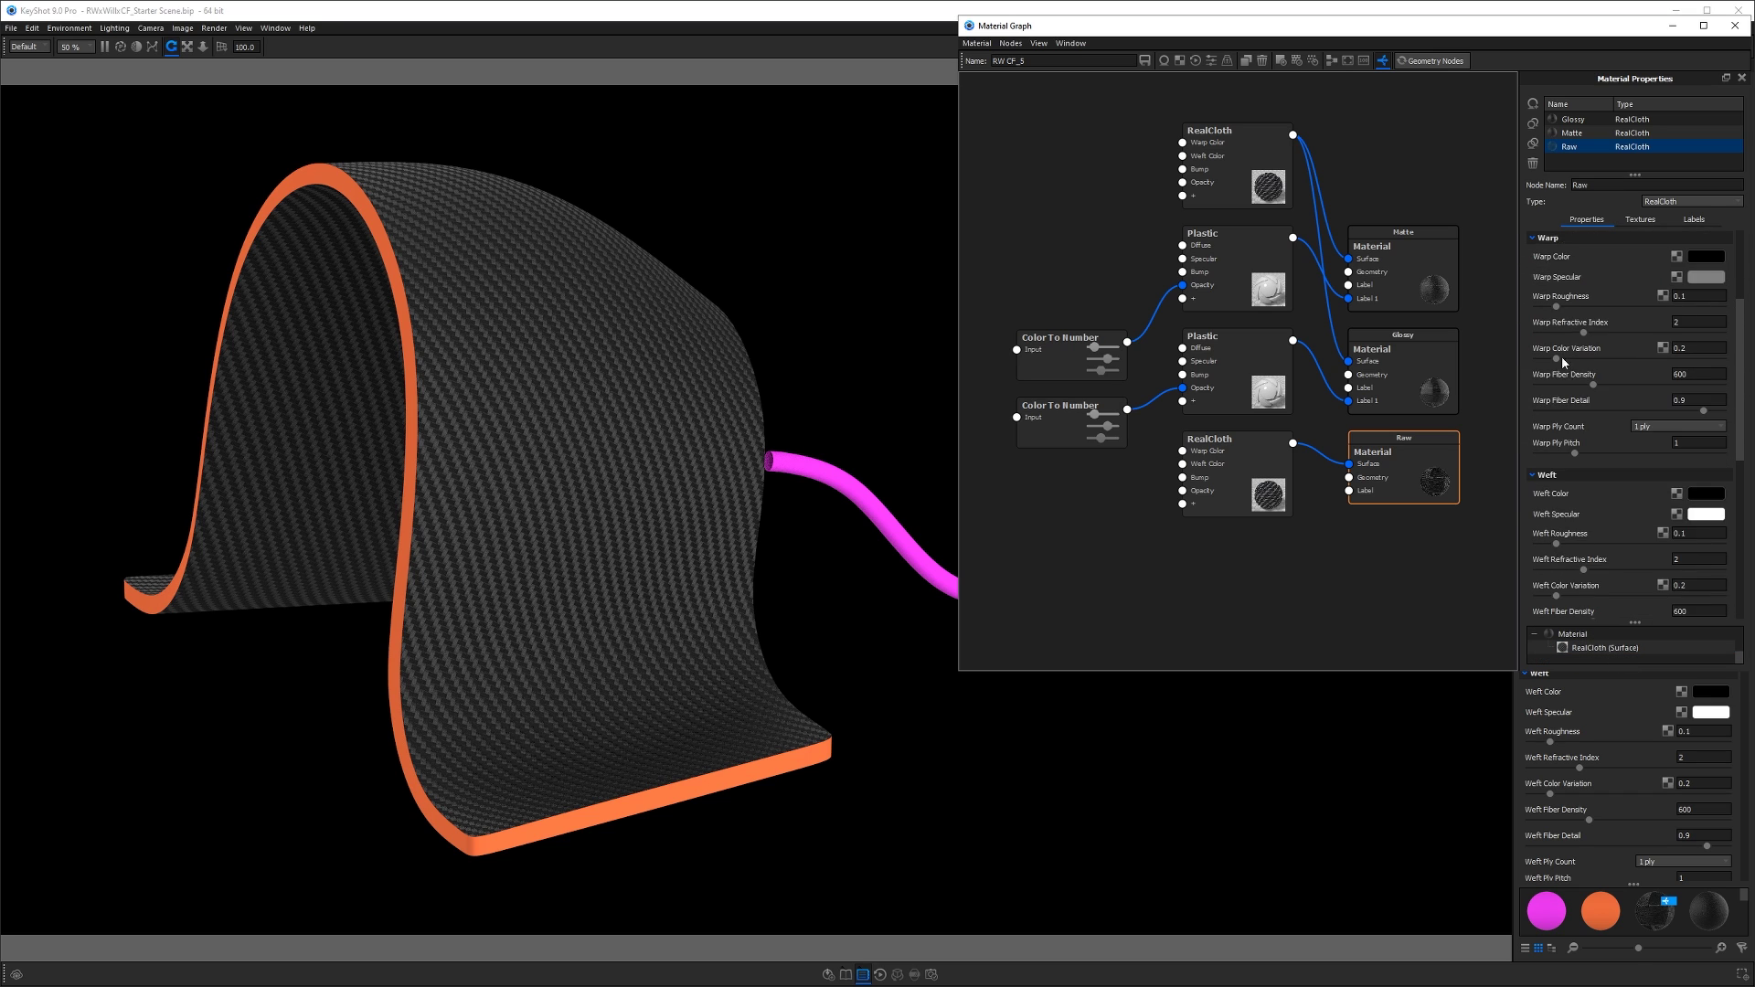
click(1539, 320)
click(1536, 337)
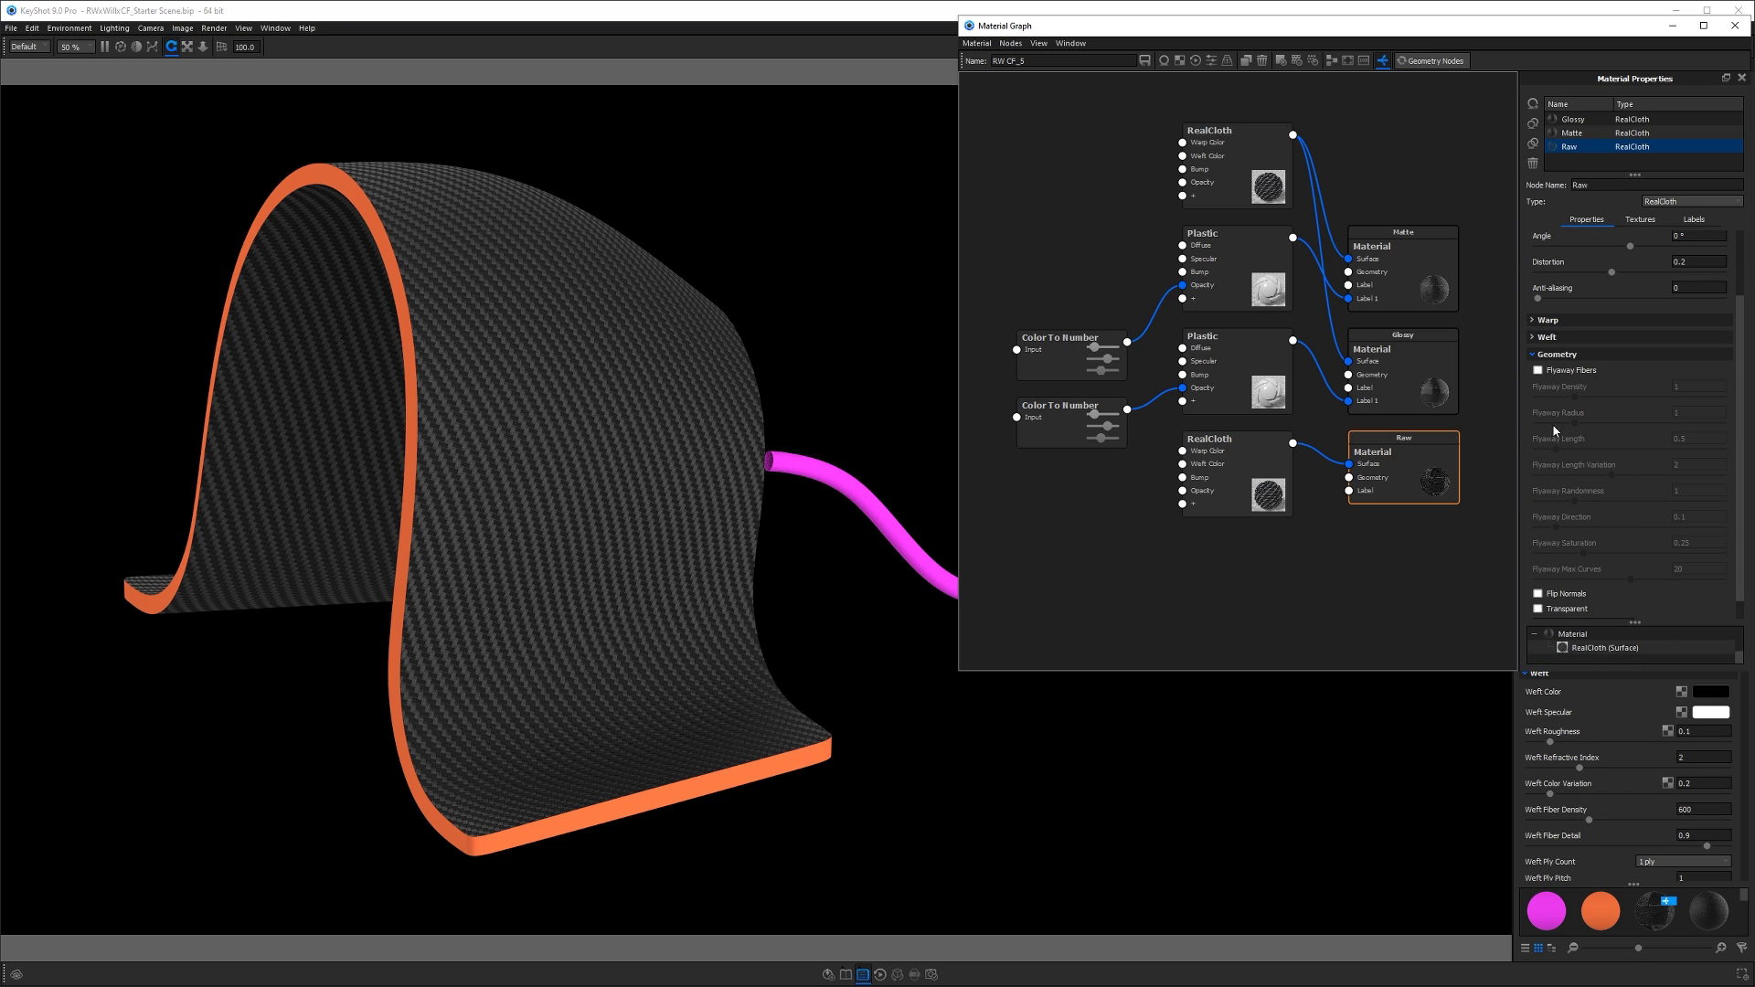
- Enable Flyaway Fibers on the Raw cloth
click(1538, 370)
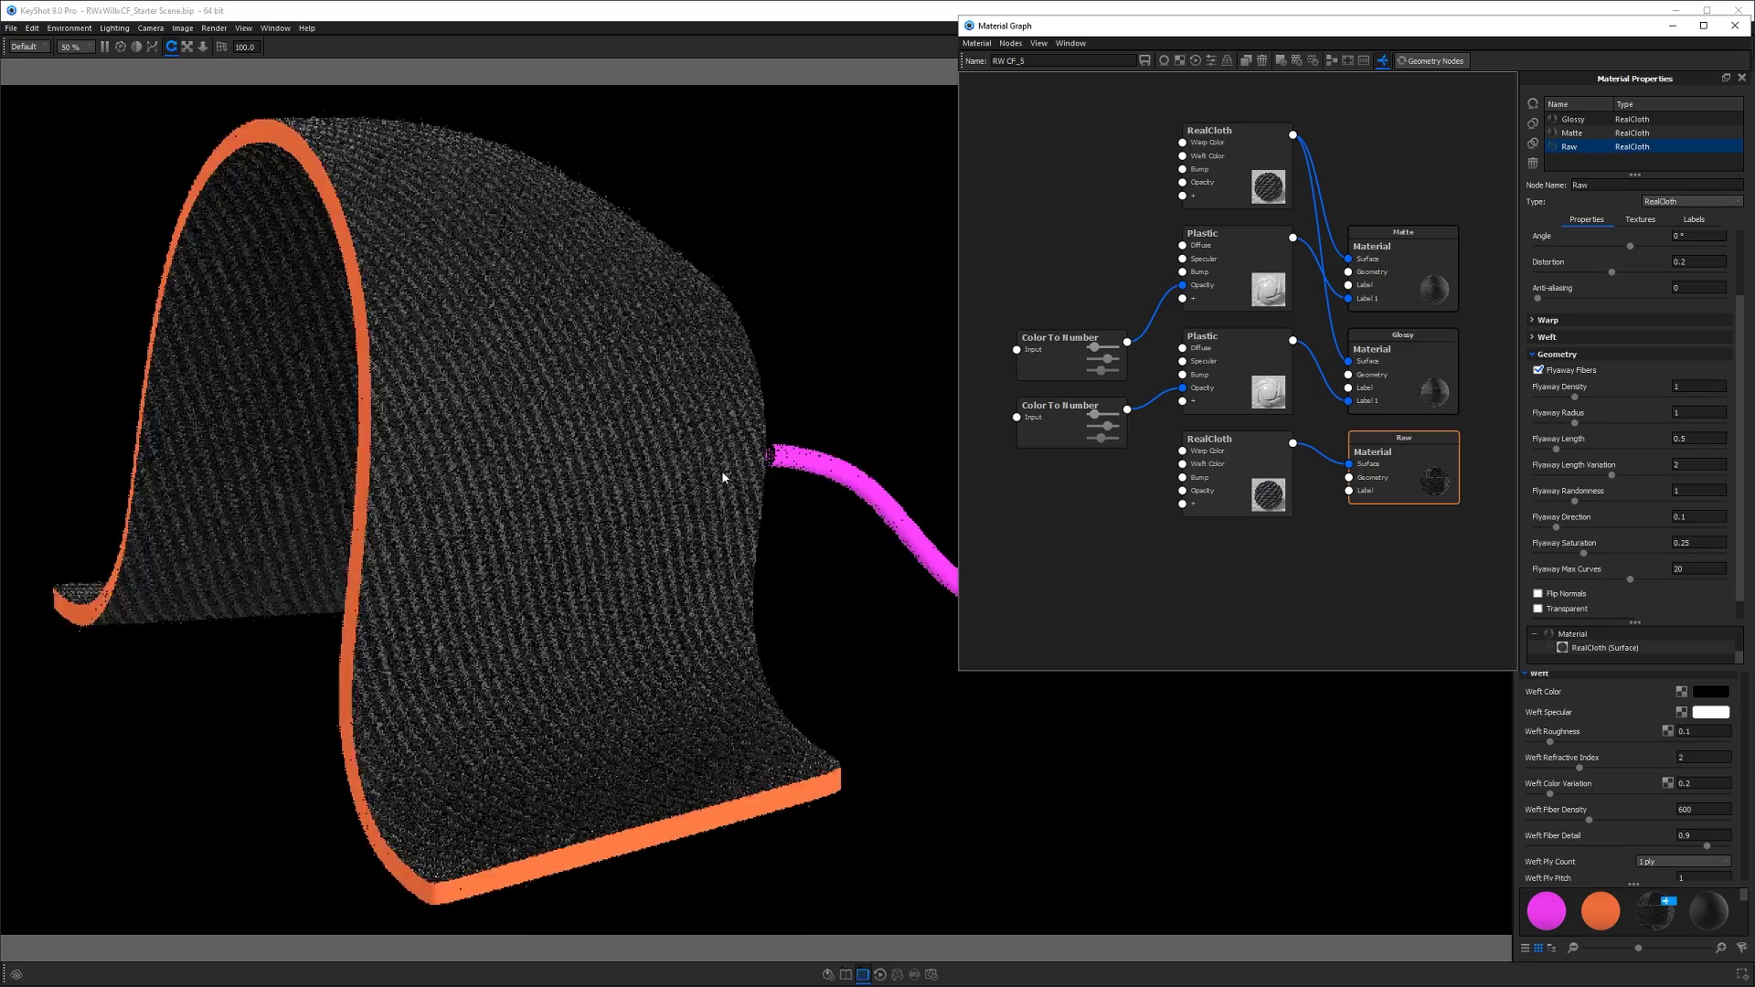
scroll(722, 476, up, 5)
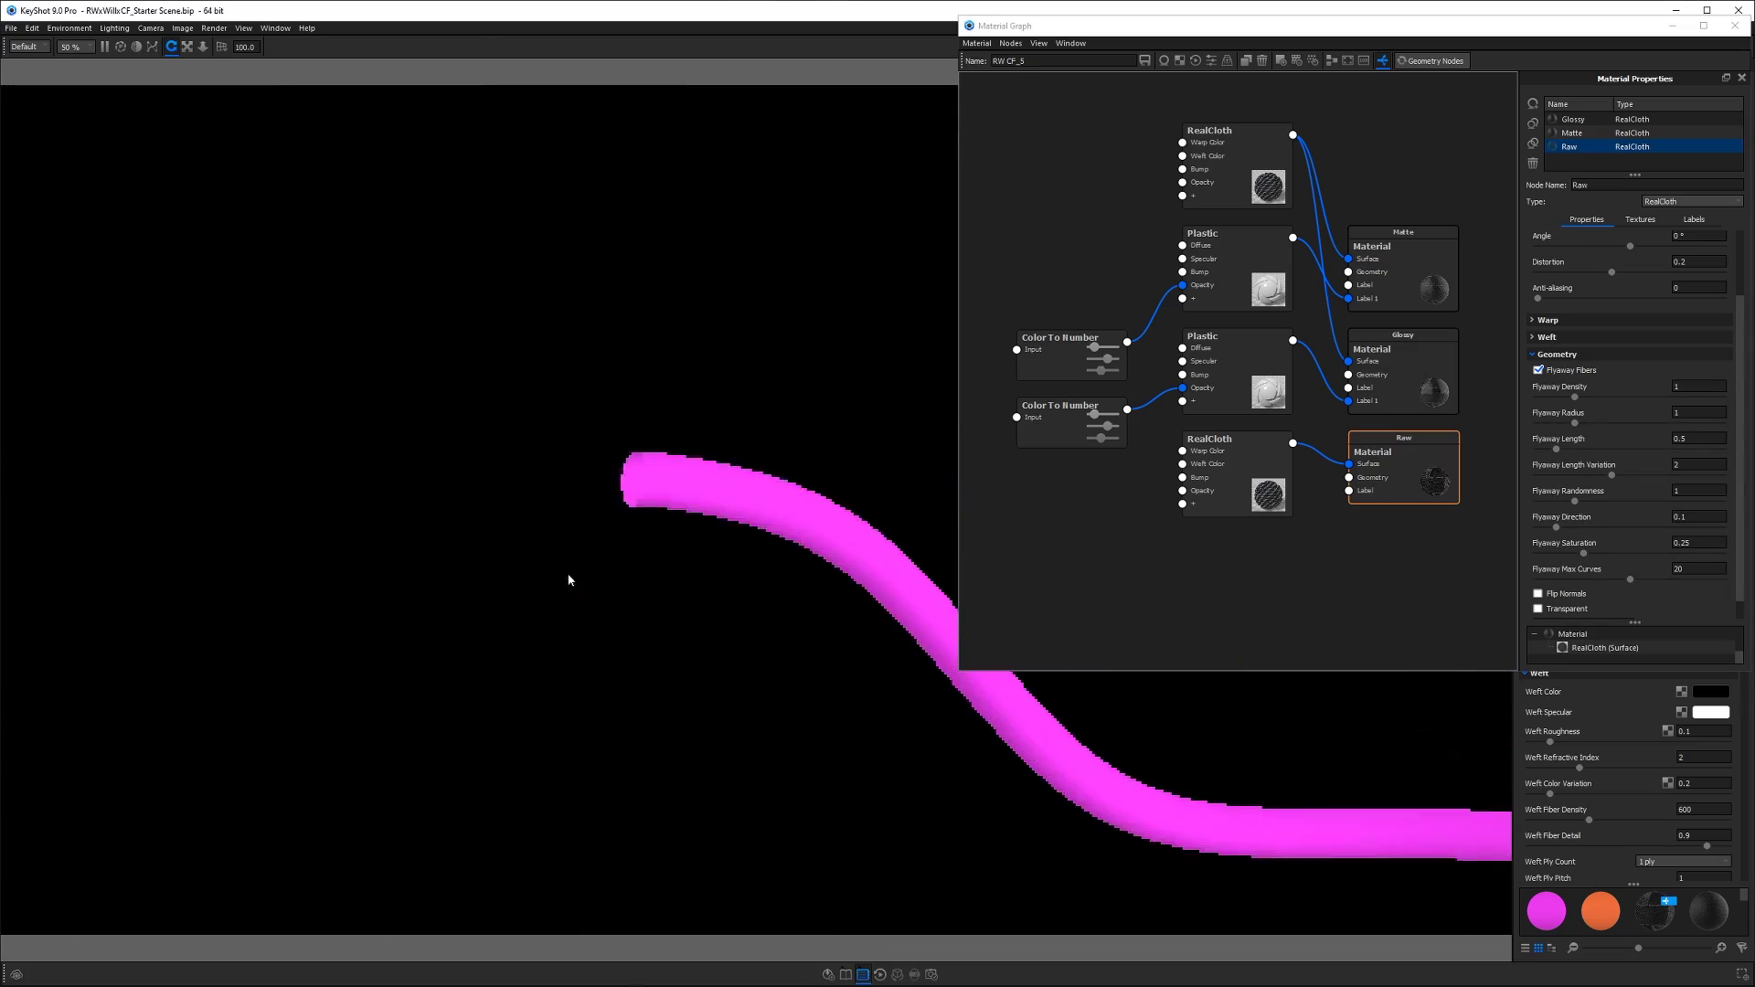
middle_drag(593, 596, 850, 665)
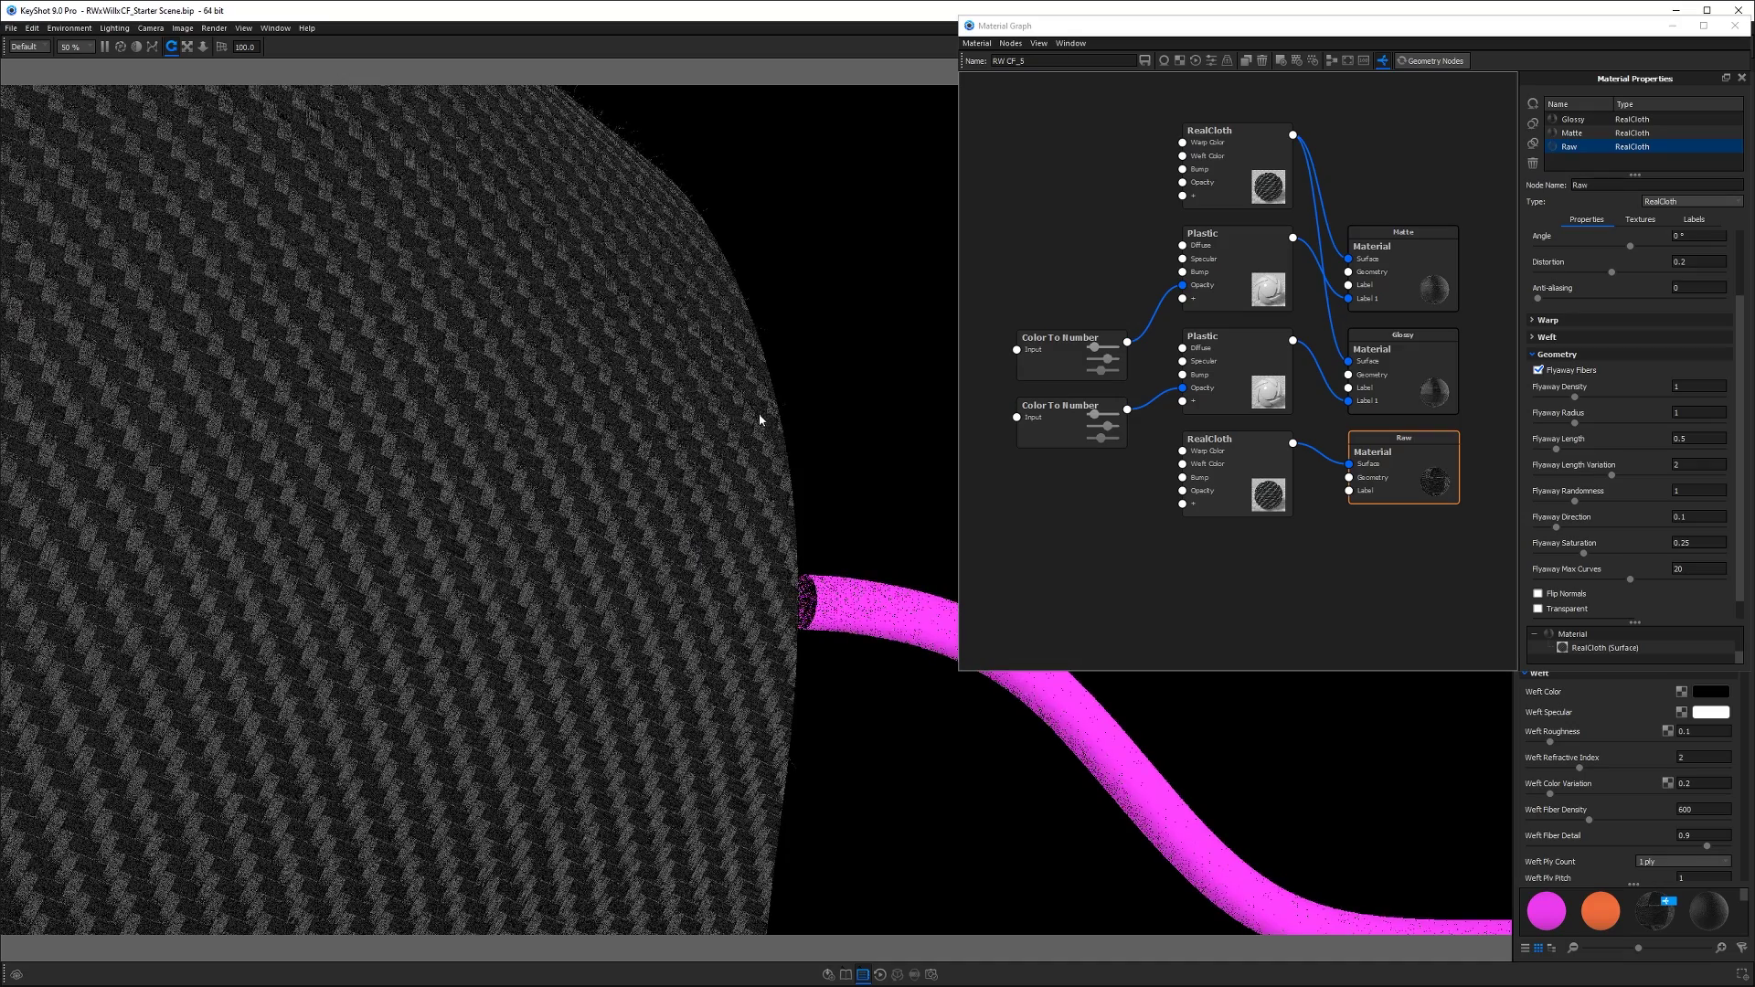
scroll(658, 521, up, 3)
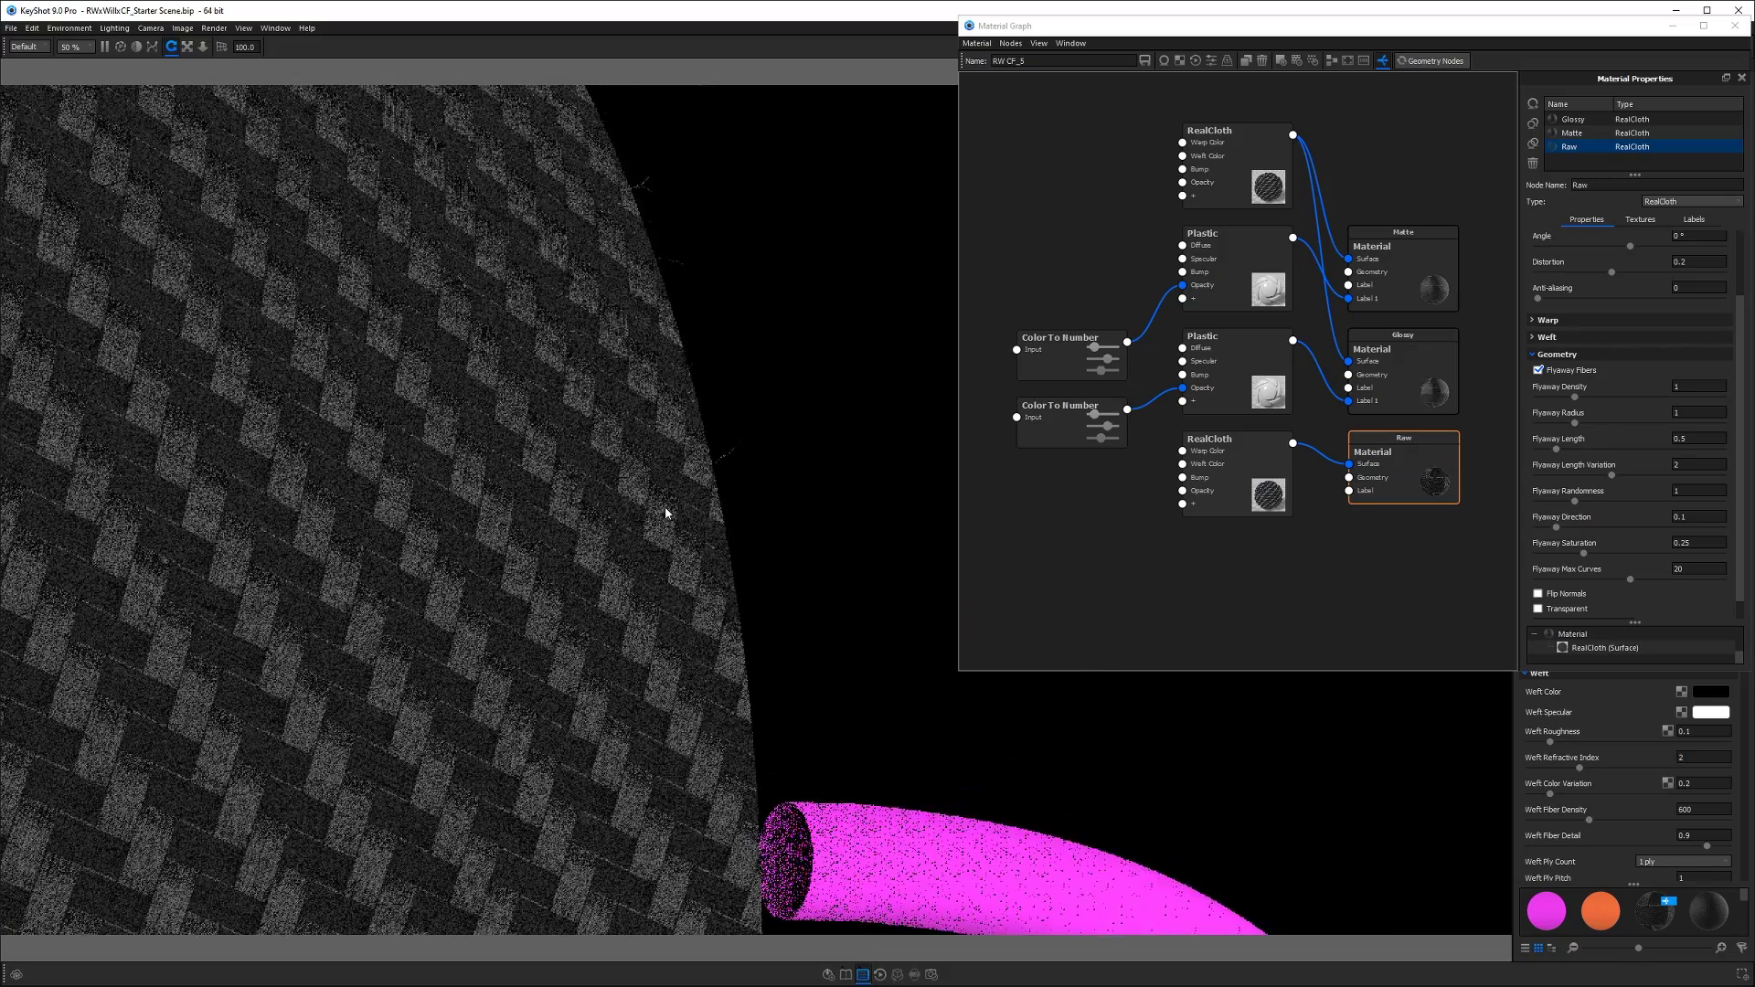
drag(616, 338, 655, 415)
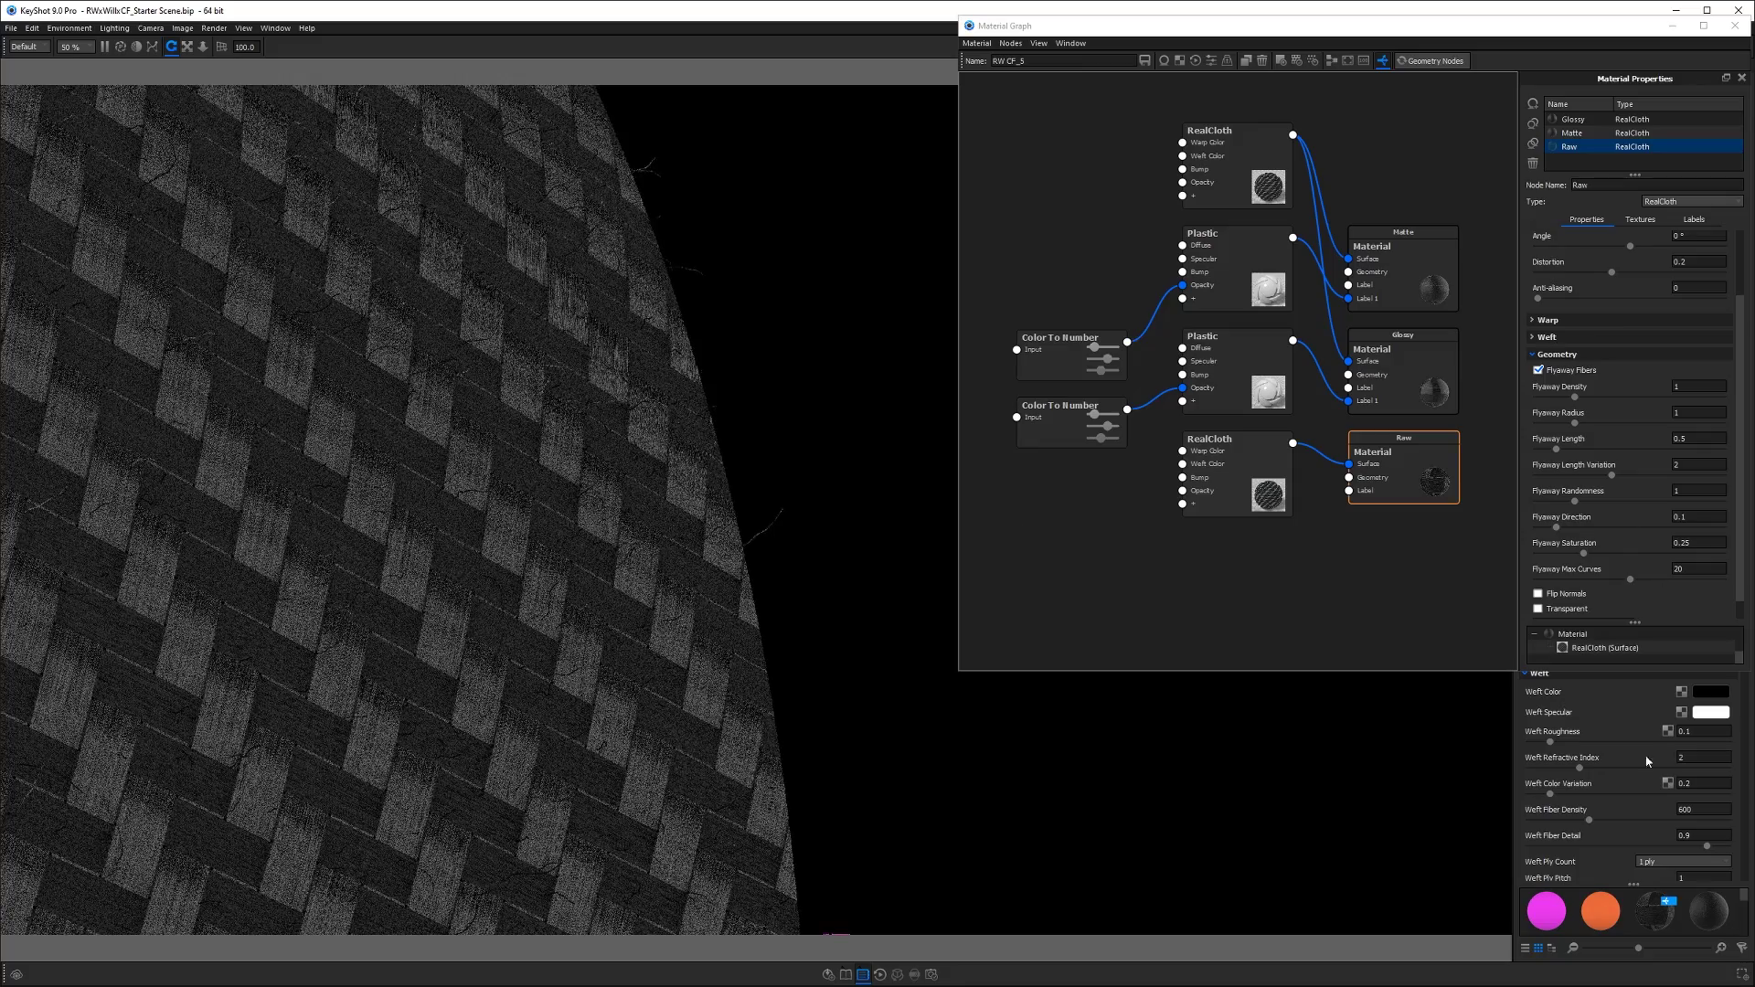
- Set Flyaway Radius and Flyaway Direction to 0.5, then enlarge the graph window
click(1694, 411)
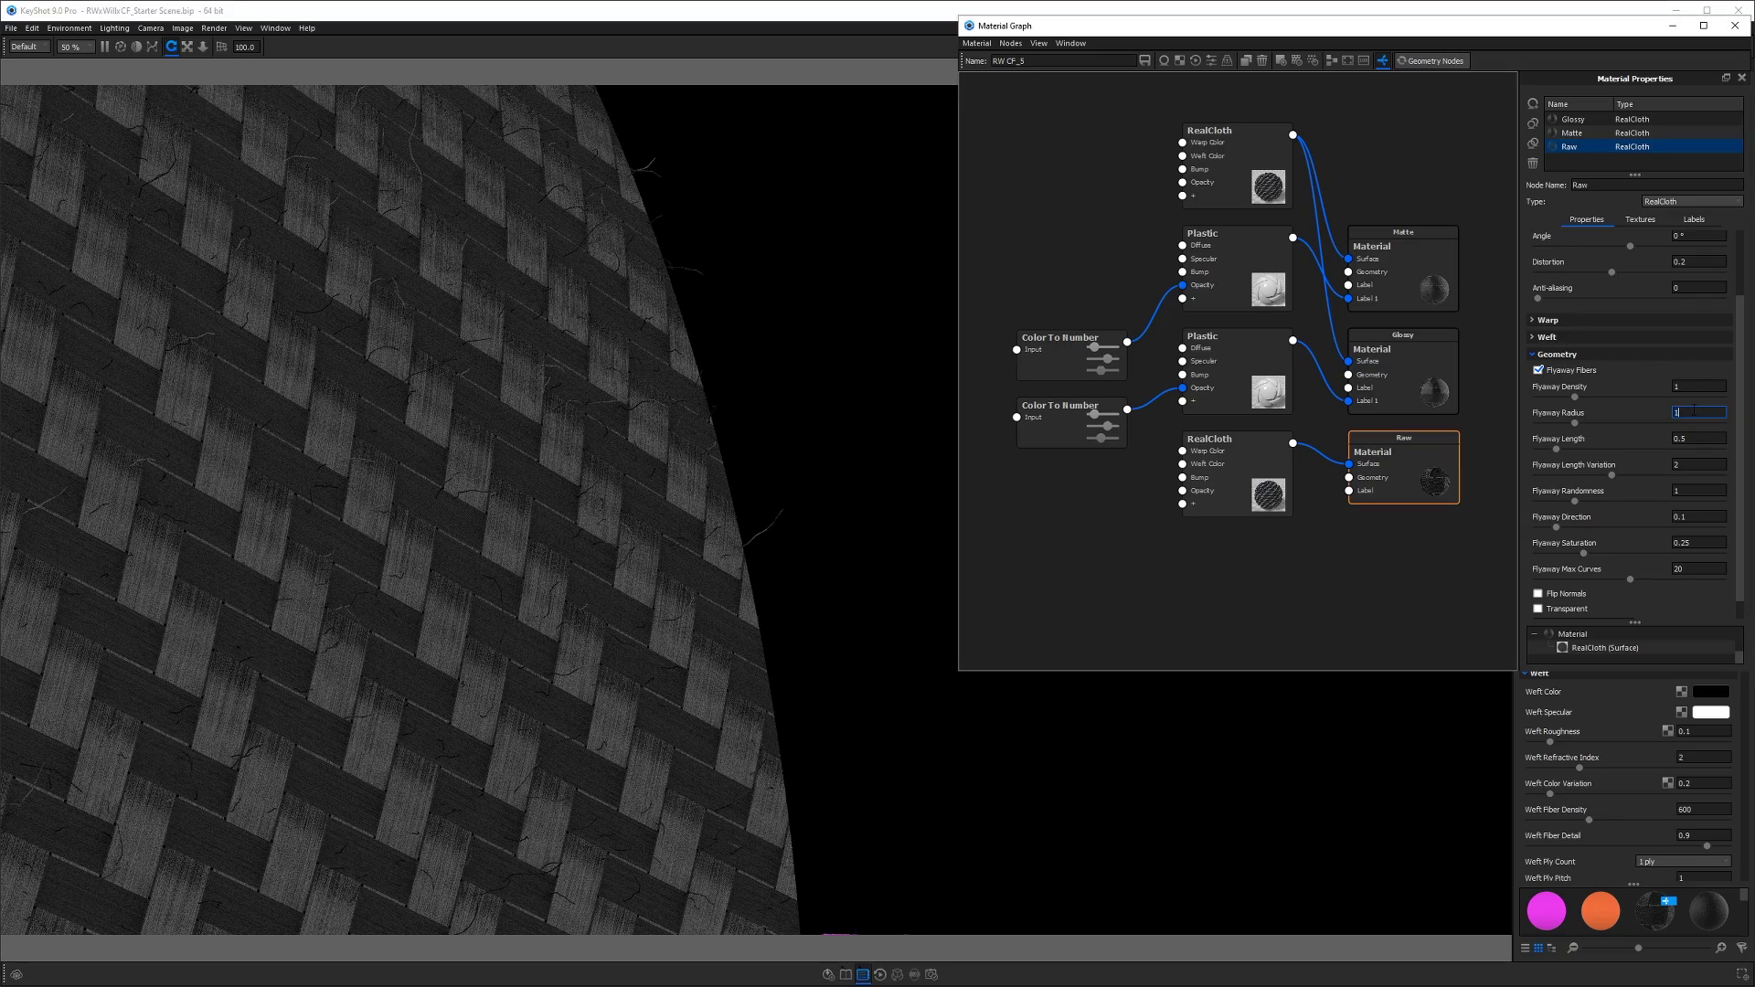
key(Return)
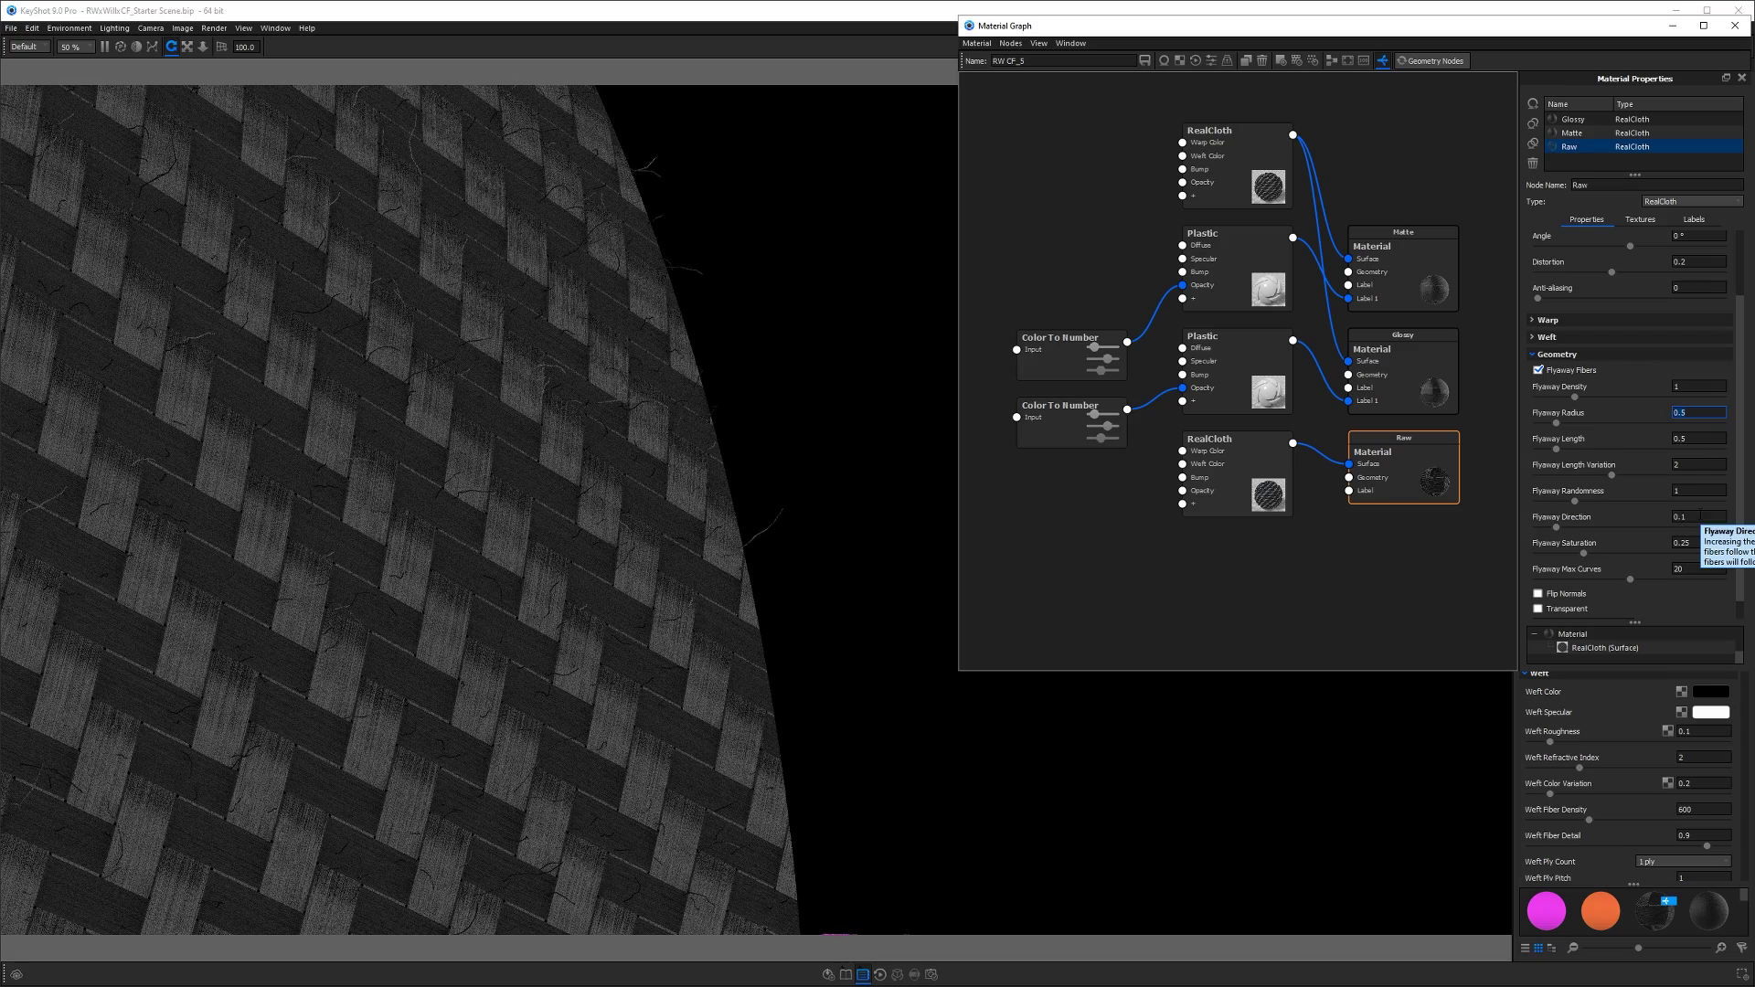
click(1701, 517)
key(BackSpace)
text(5)
key(Return)
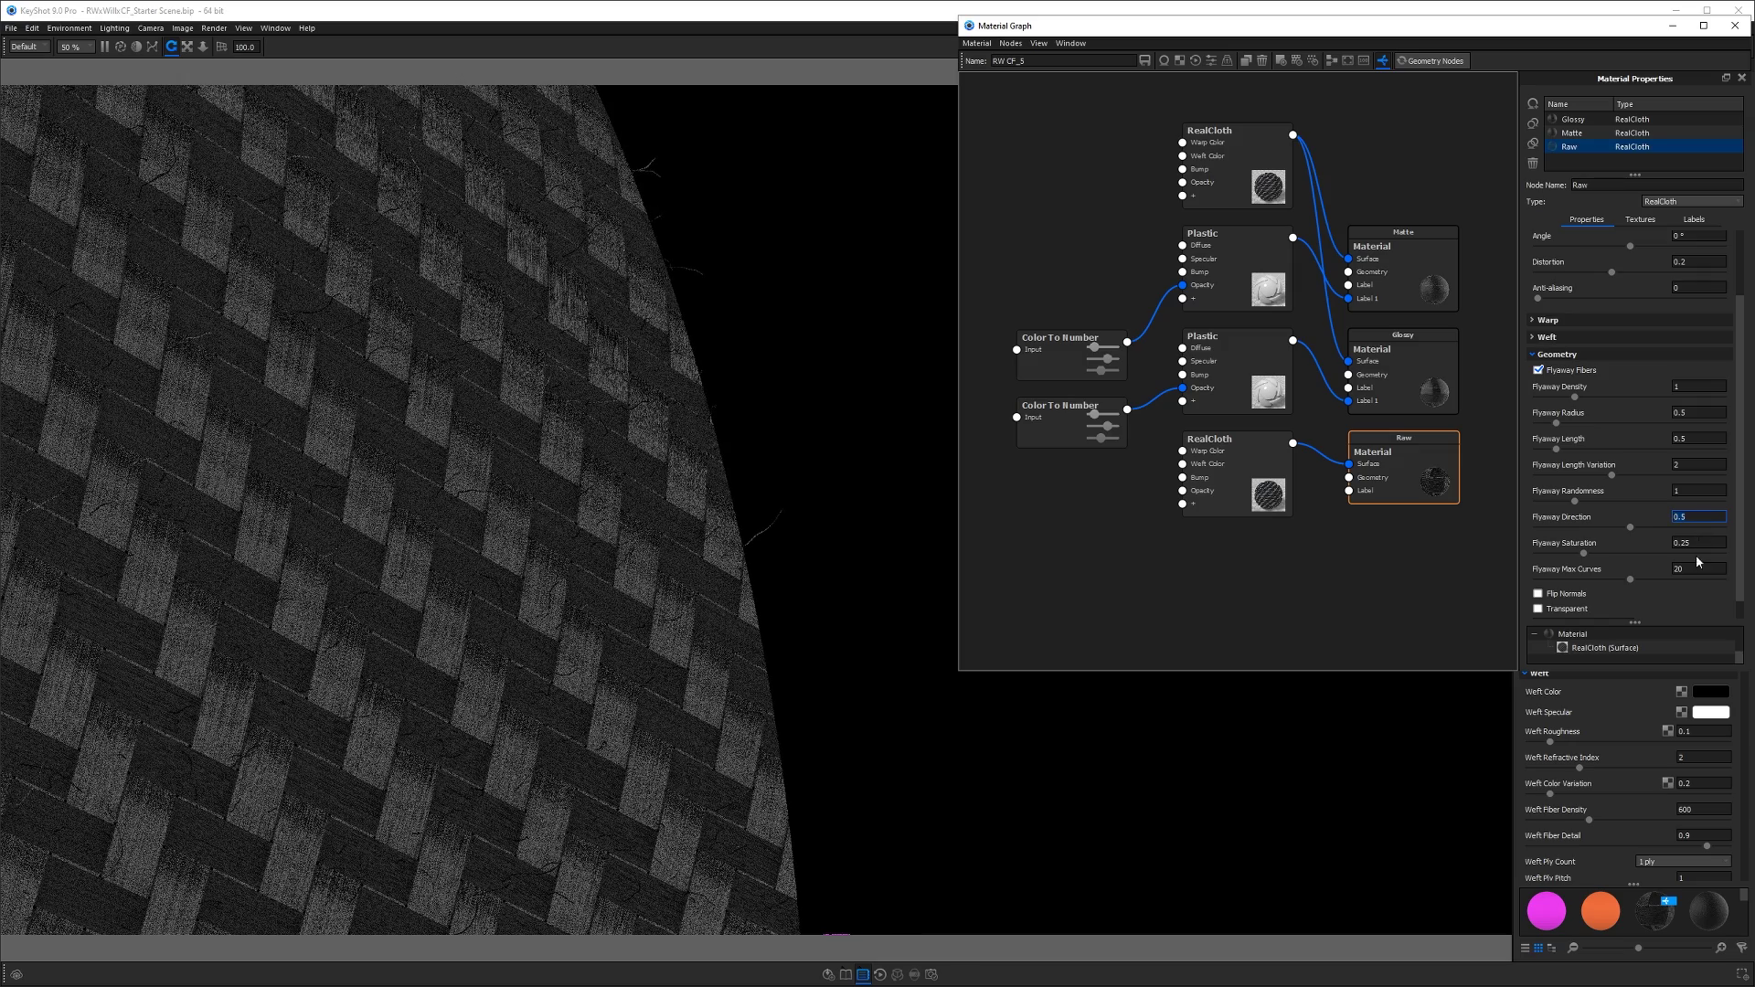
drag(1593, 671, 1593, 735)
- Try flyaway density 10, direction 0.95, randomness 0.5 and length 0.4
click(1587, 666)
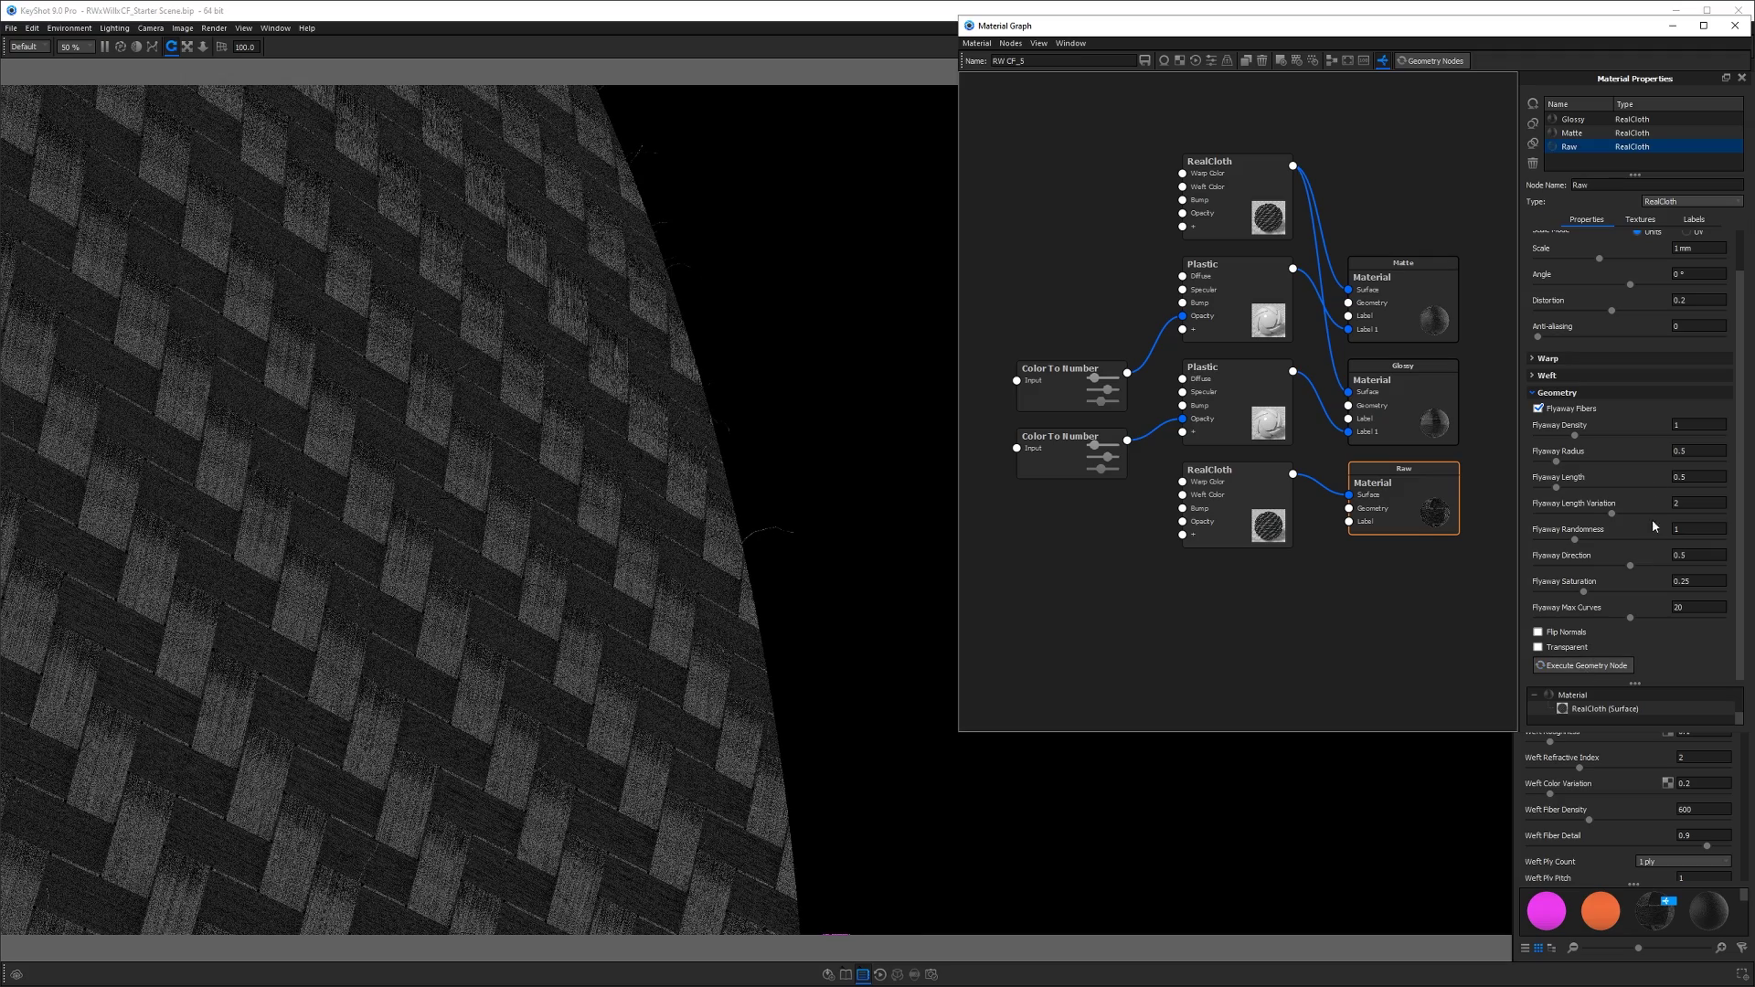
click(1697, 425)
click(1609, 667)
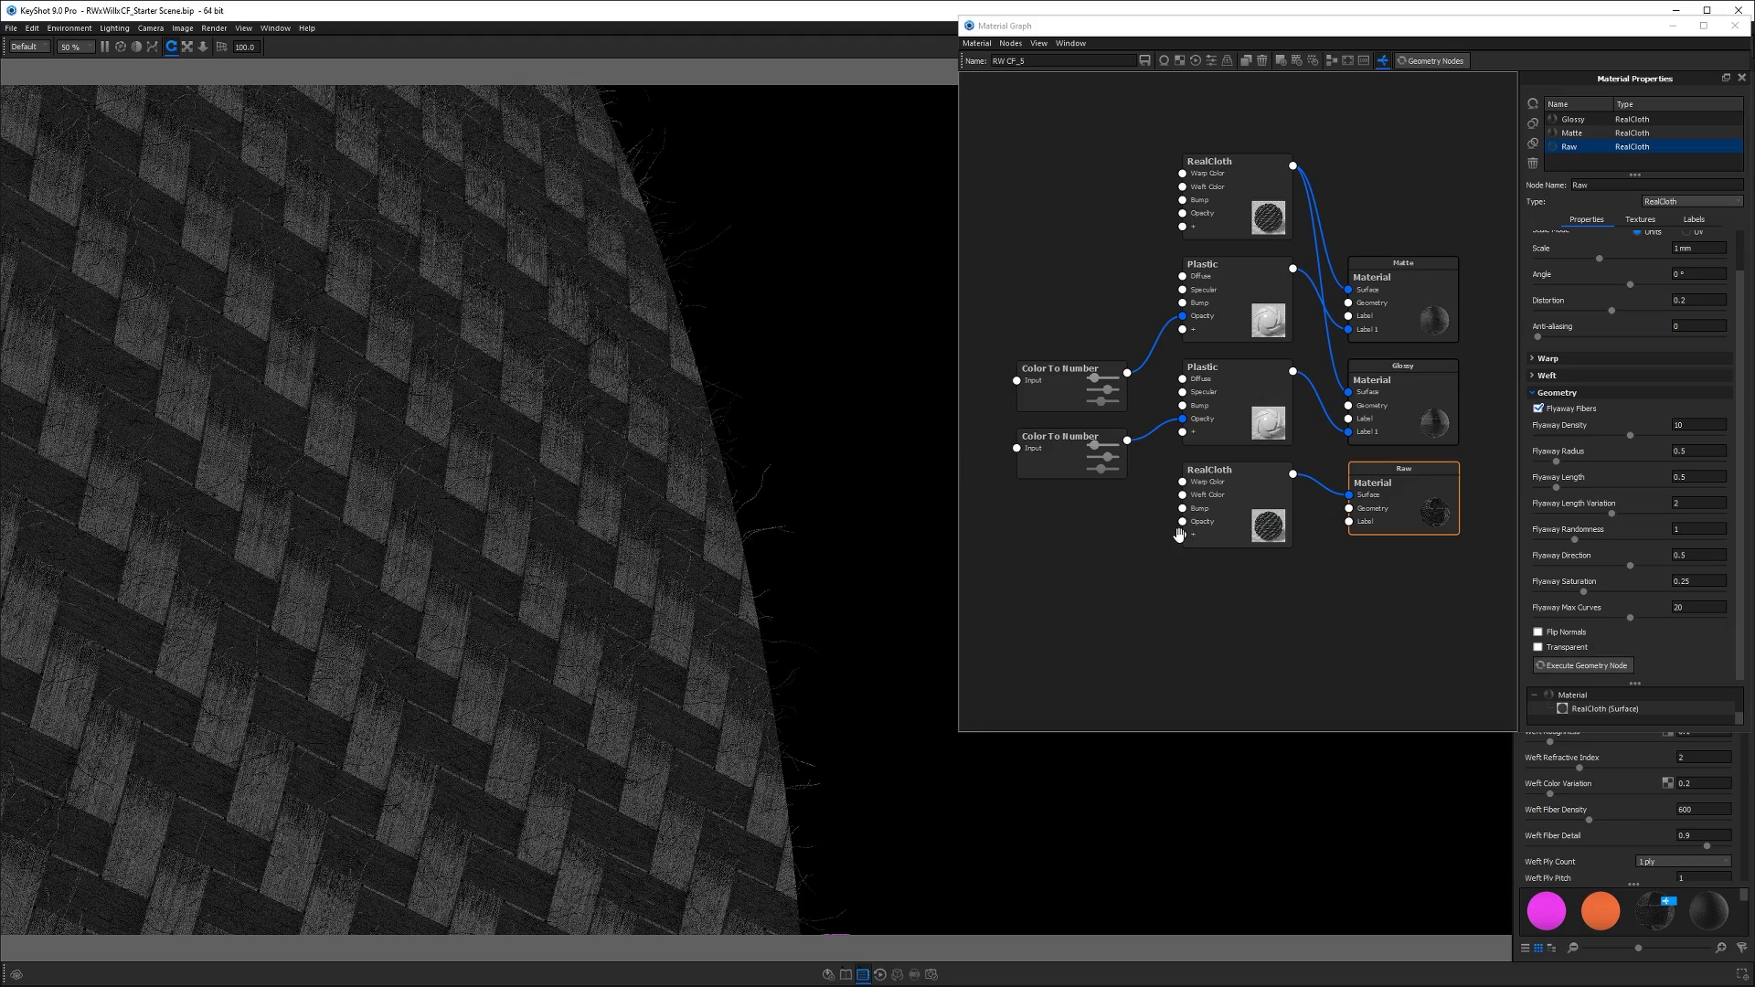
click(1705, 582)
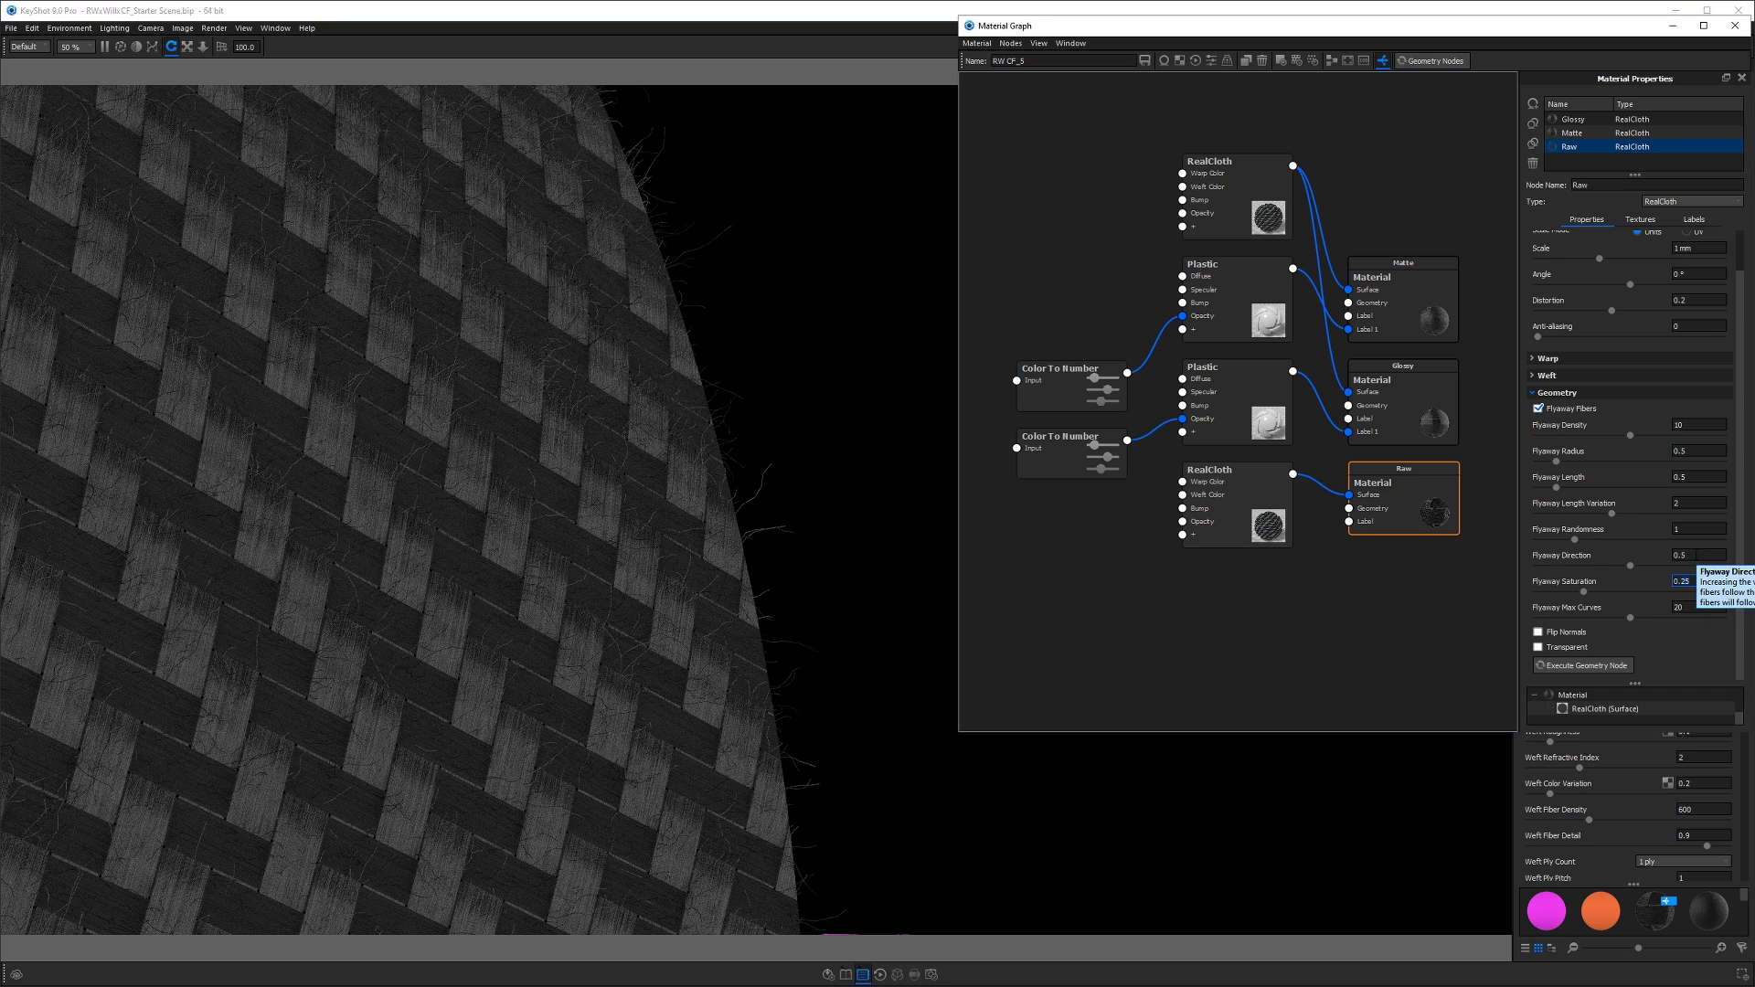
click(1694, 555)
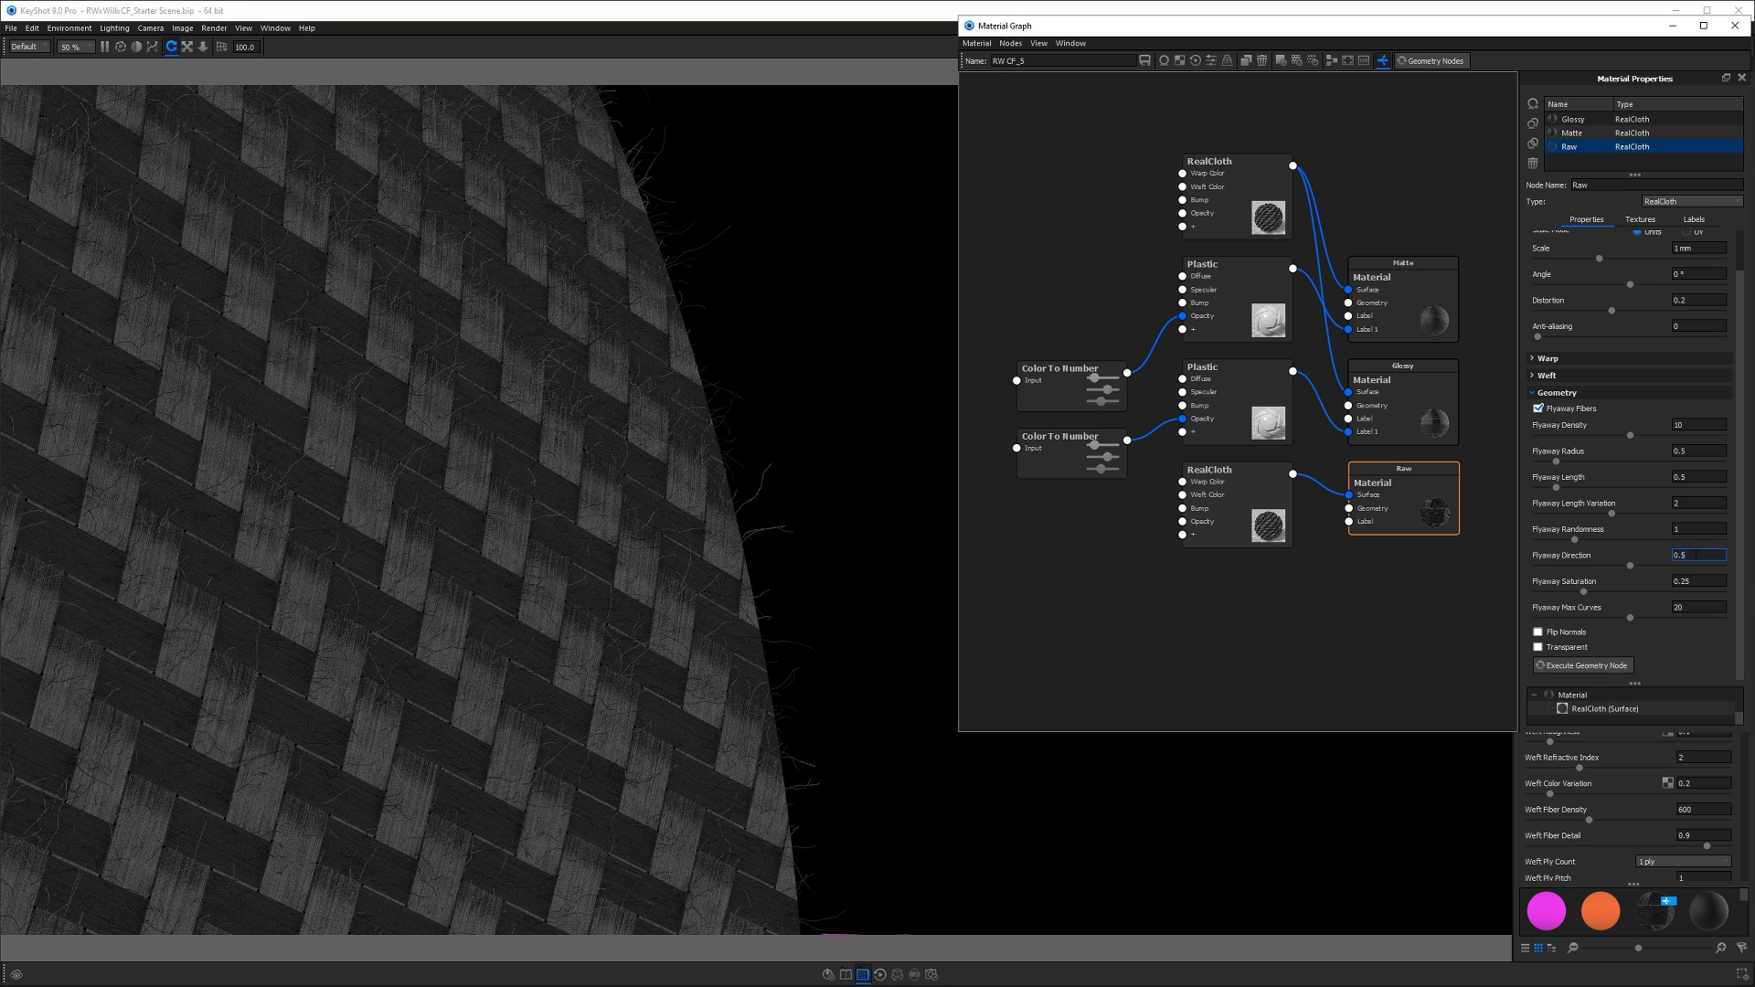
key(Return)
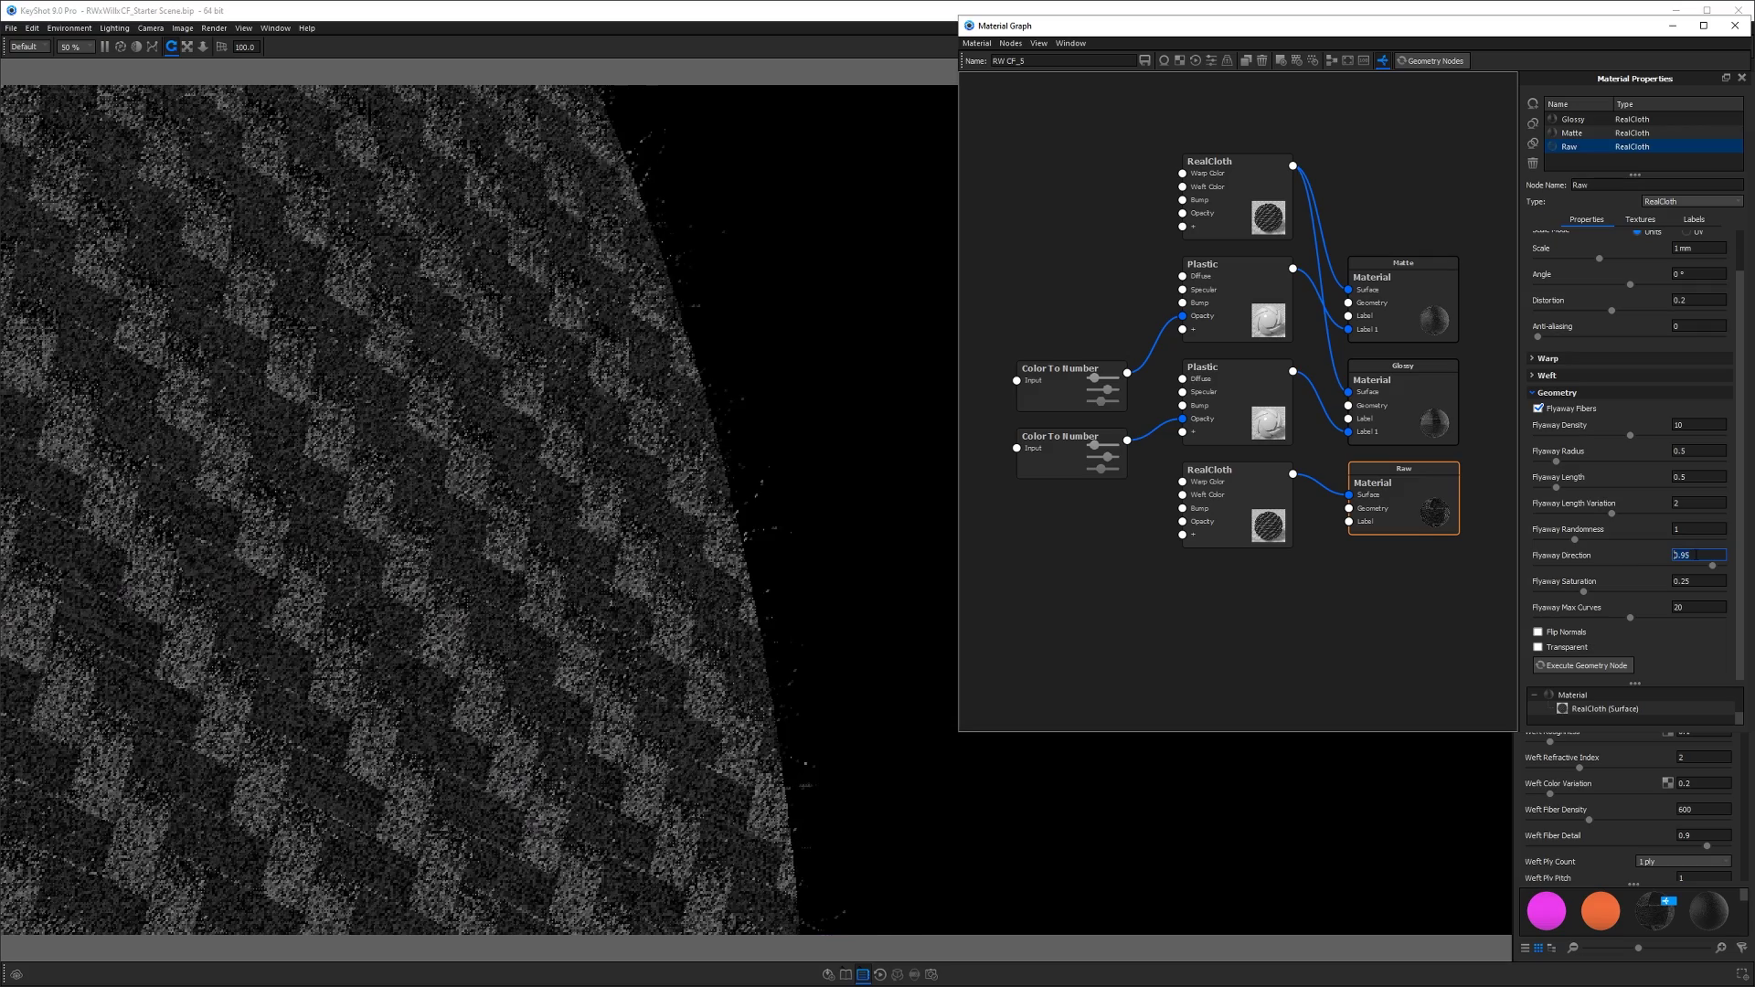
click(1694, 529)
key(Return)
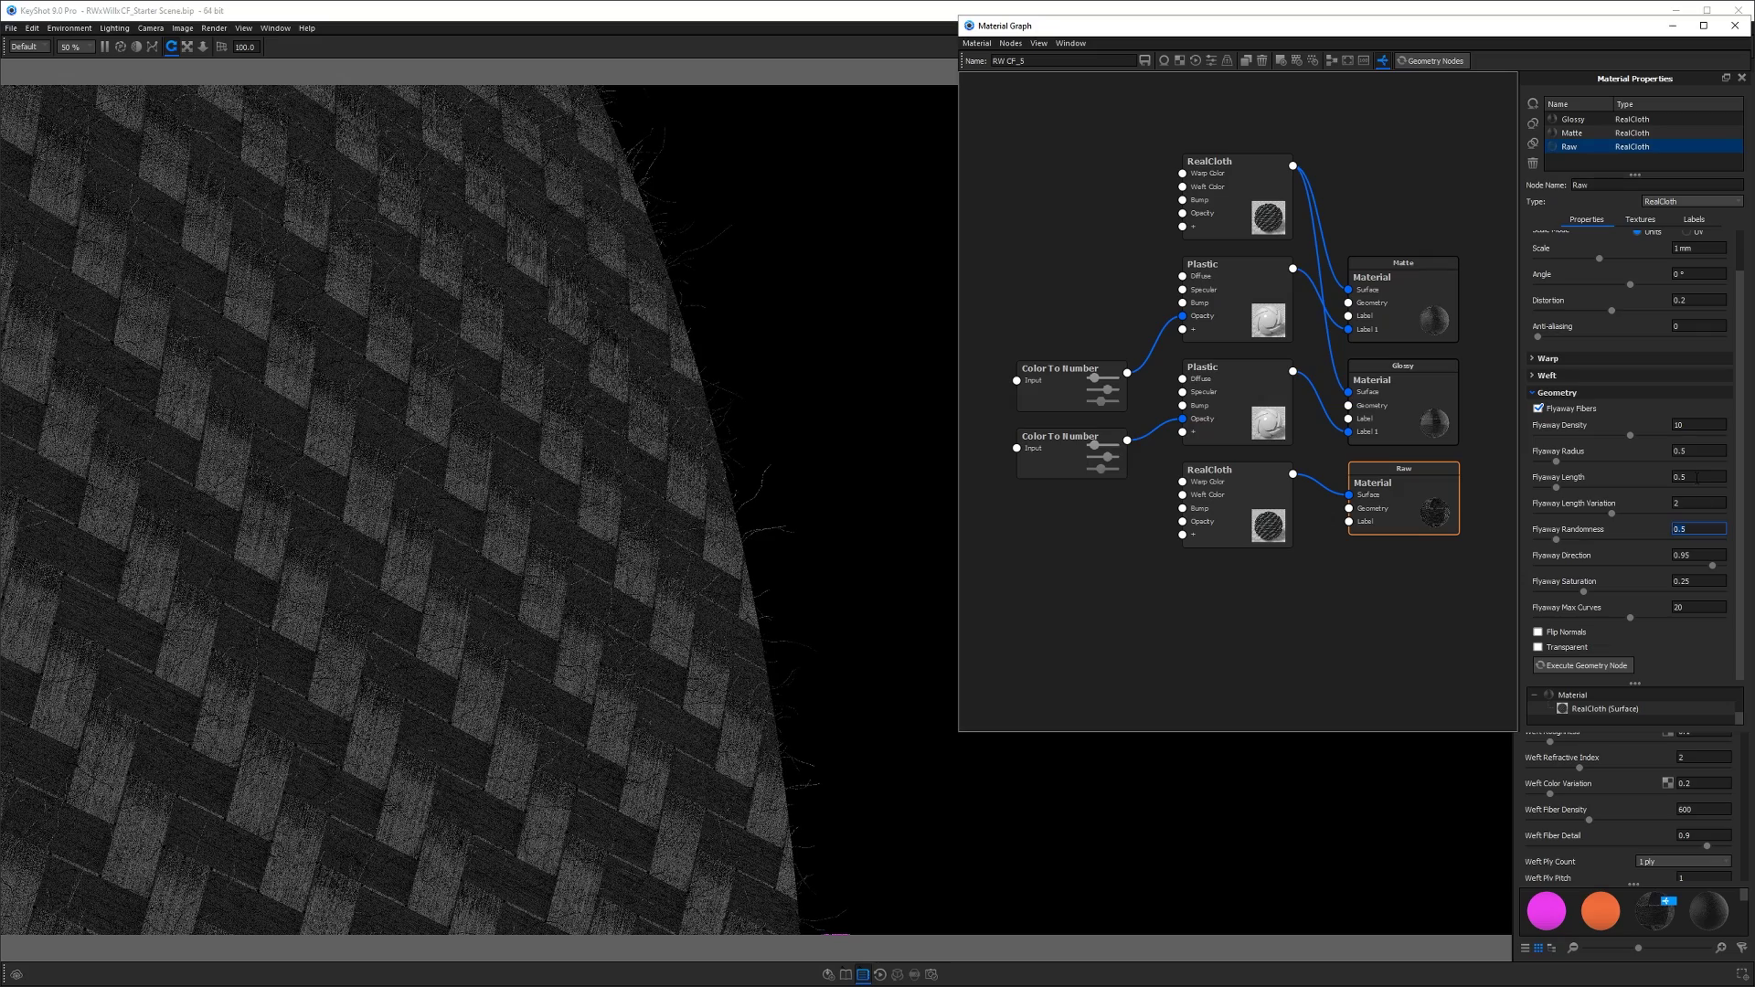
click(1696, 477)
text(.4)
key(Return)
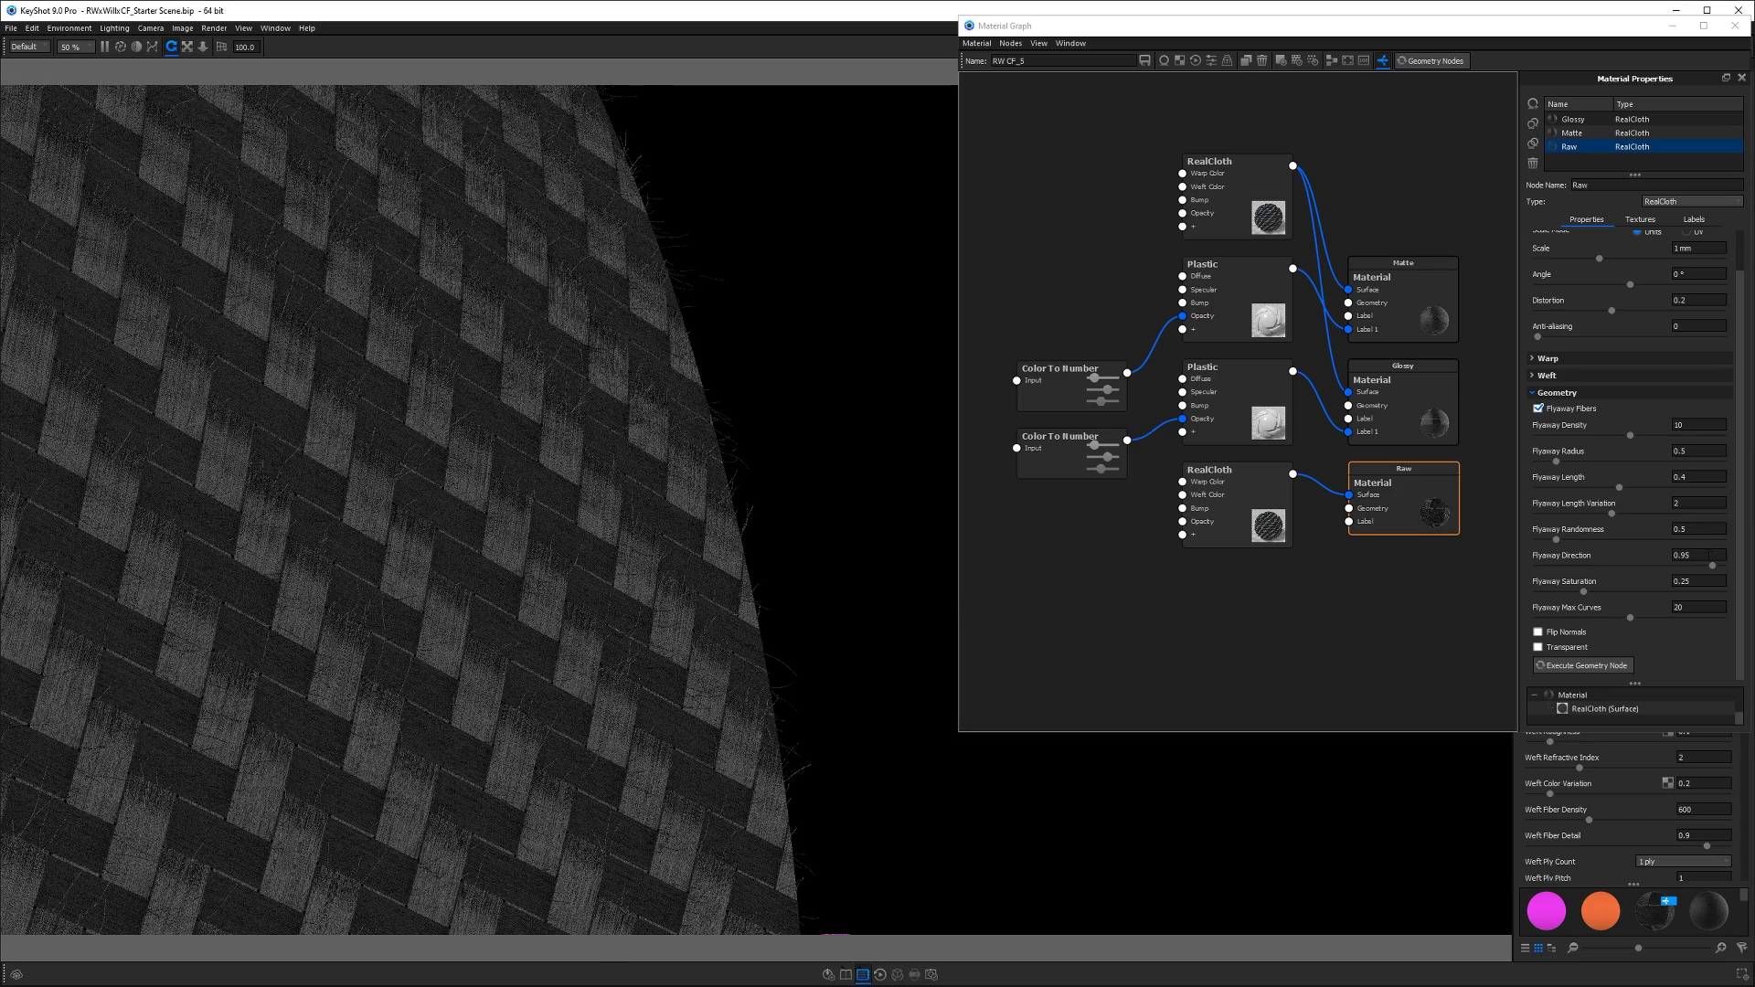
- Settle flyaways at direction 0.98, randomness 0.35, density 2, radius 0.35 and rebuild the fibers
click(1709, 555)
key(BackSpace)
text(8)
key(Return)
click(1708, 529)
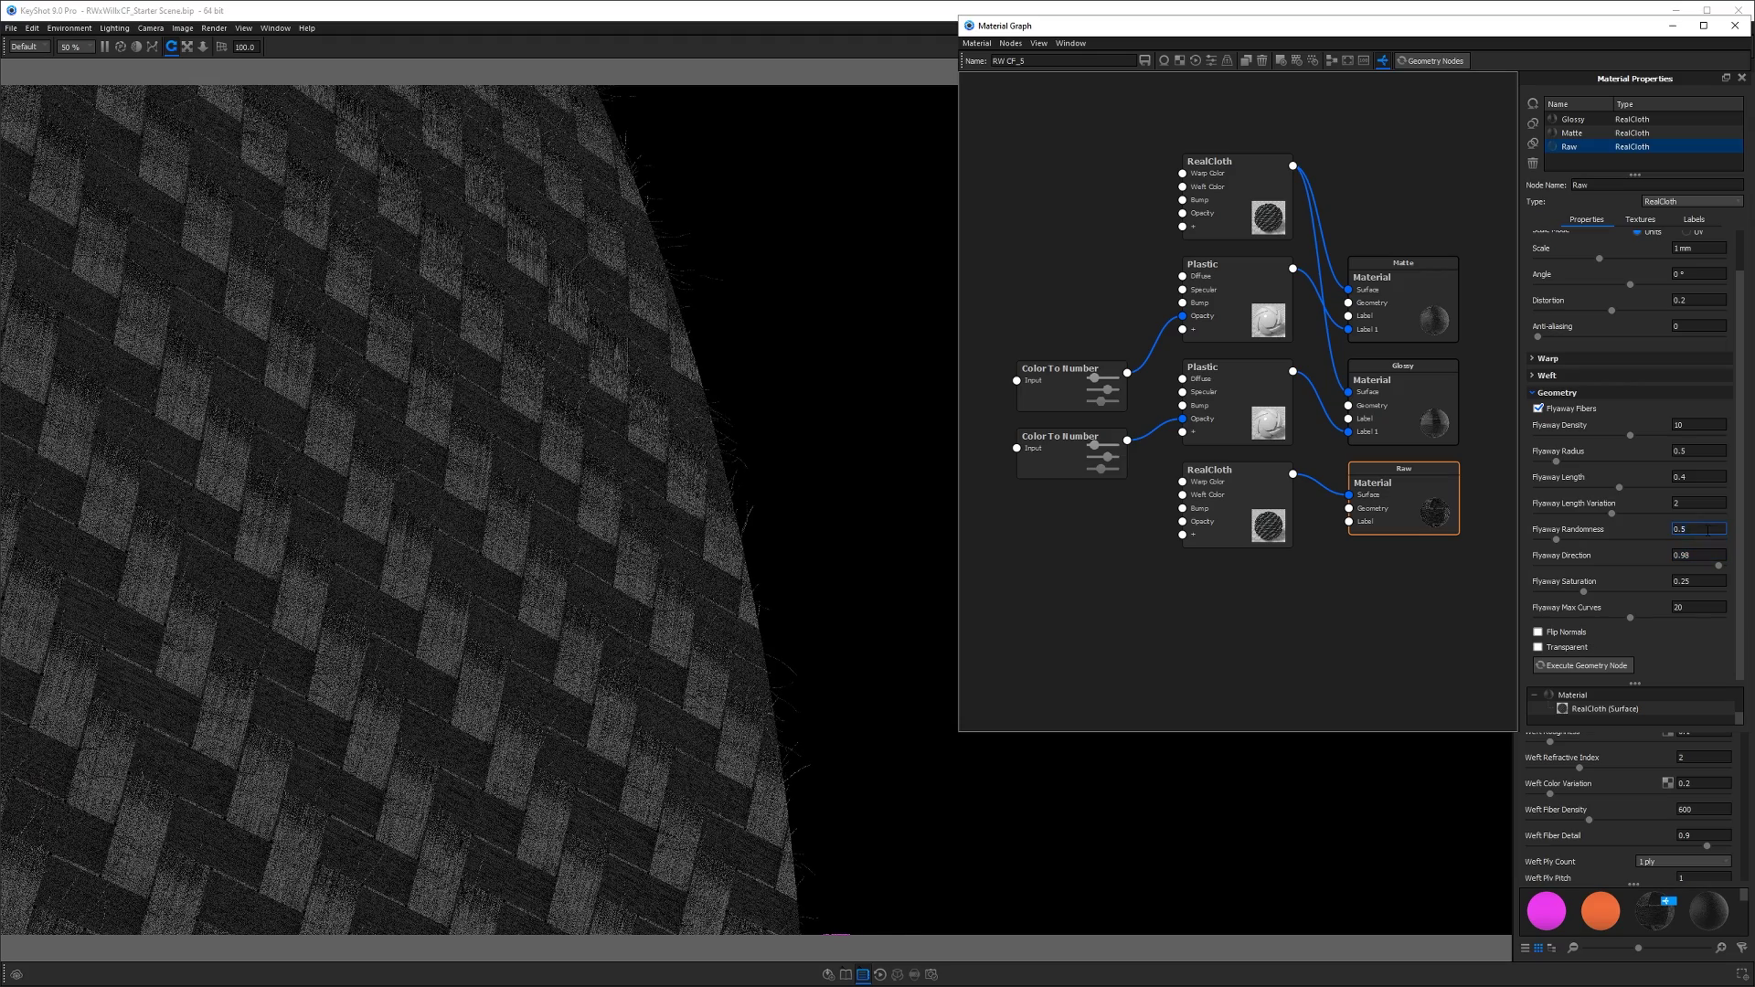
text(5)
key(Return)
double_click(1698, 425)
text(2)
key(Return)
click(1691, 451)
key(BackSpace)
text(35)
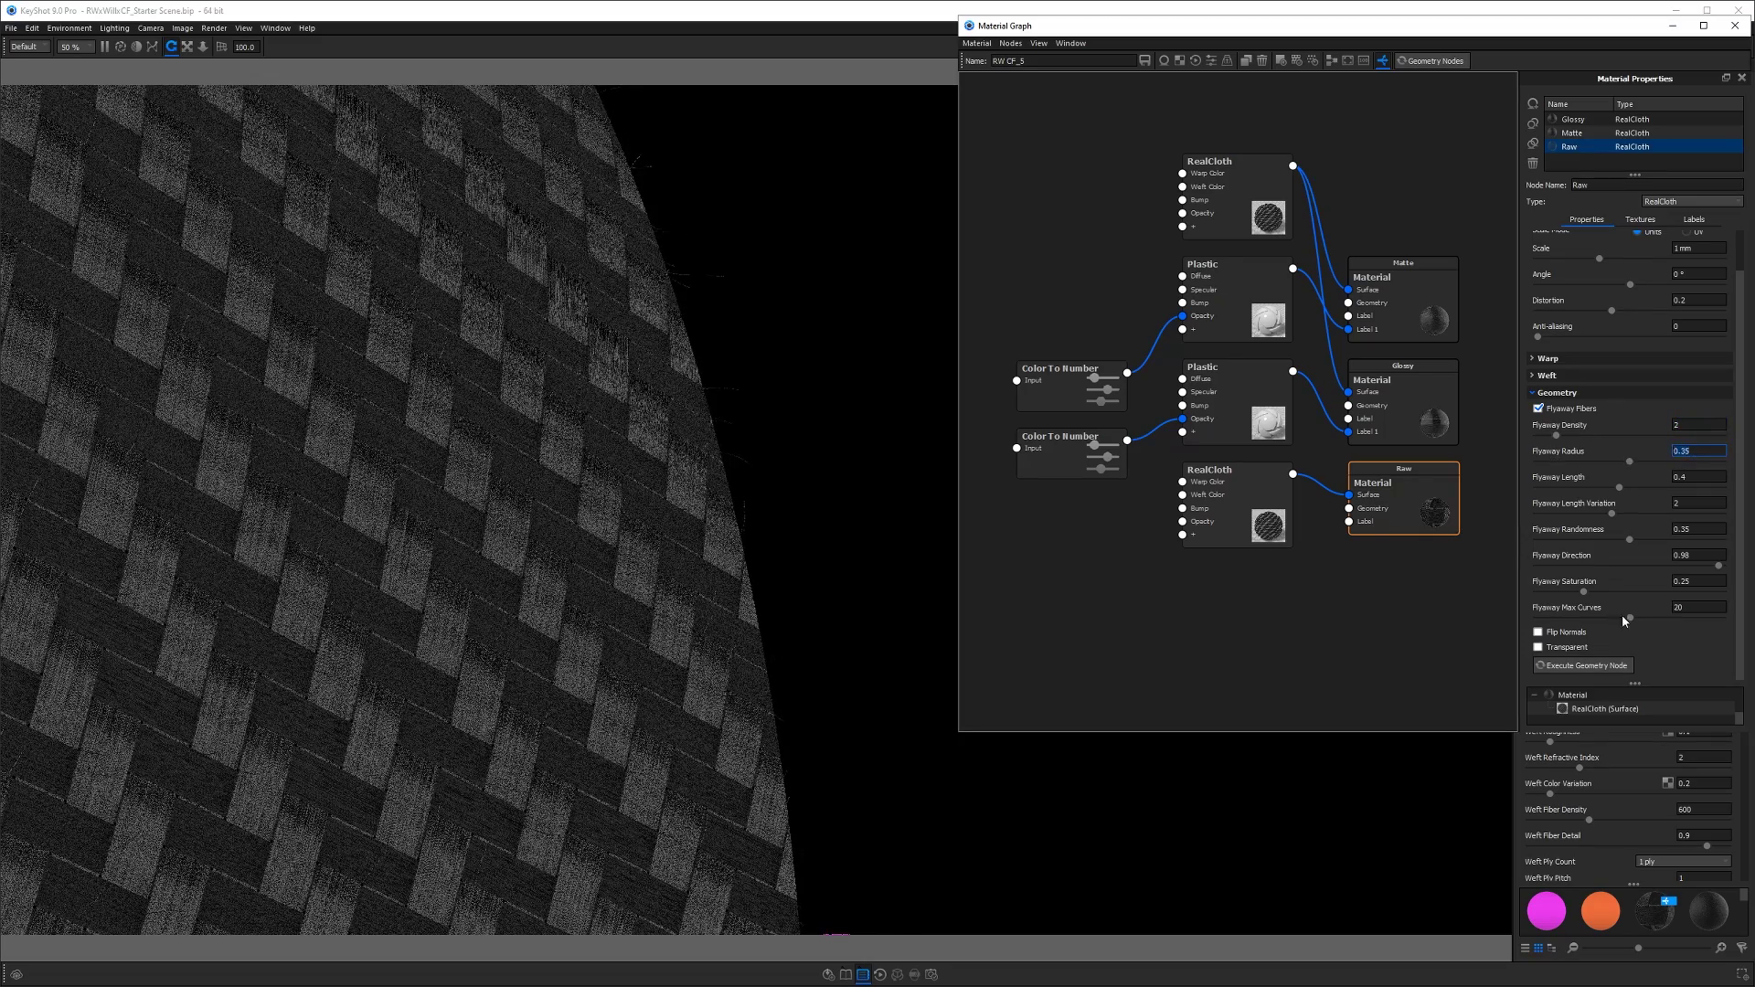
click(1572, 666)
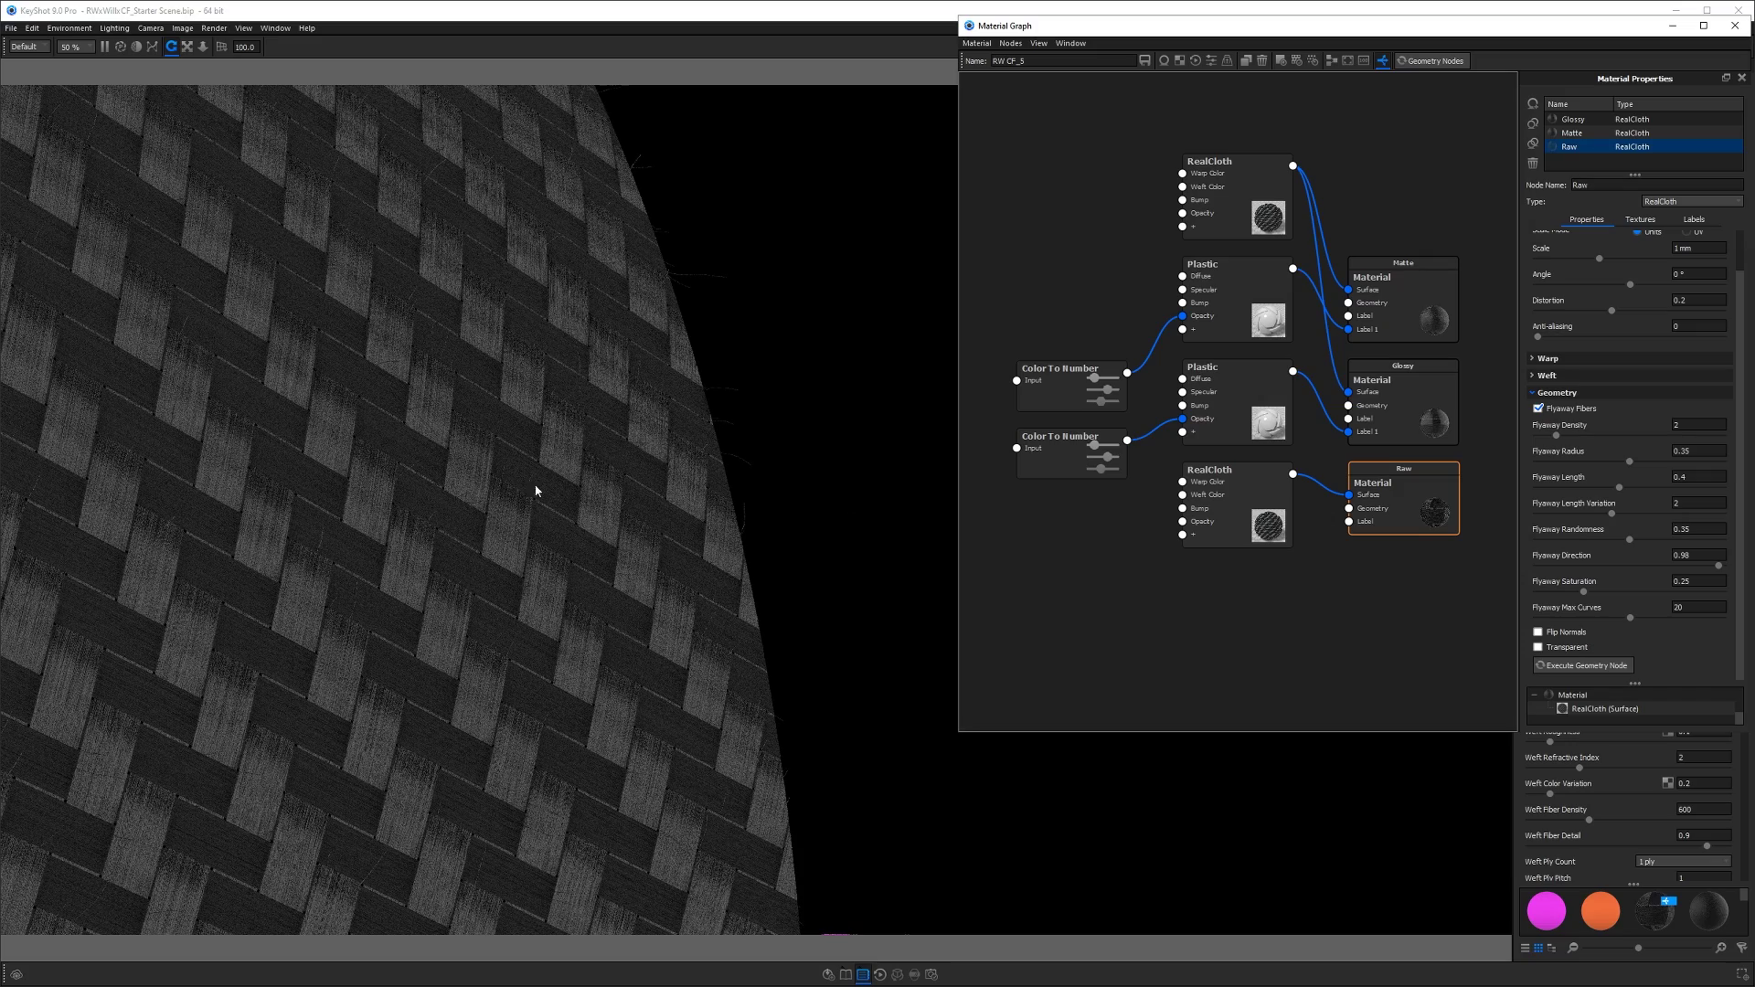
scroll(608, 511, up, 5)
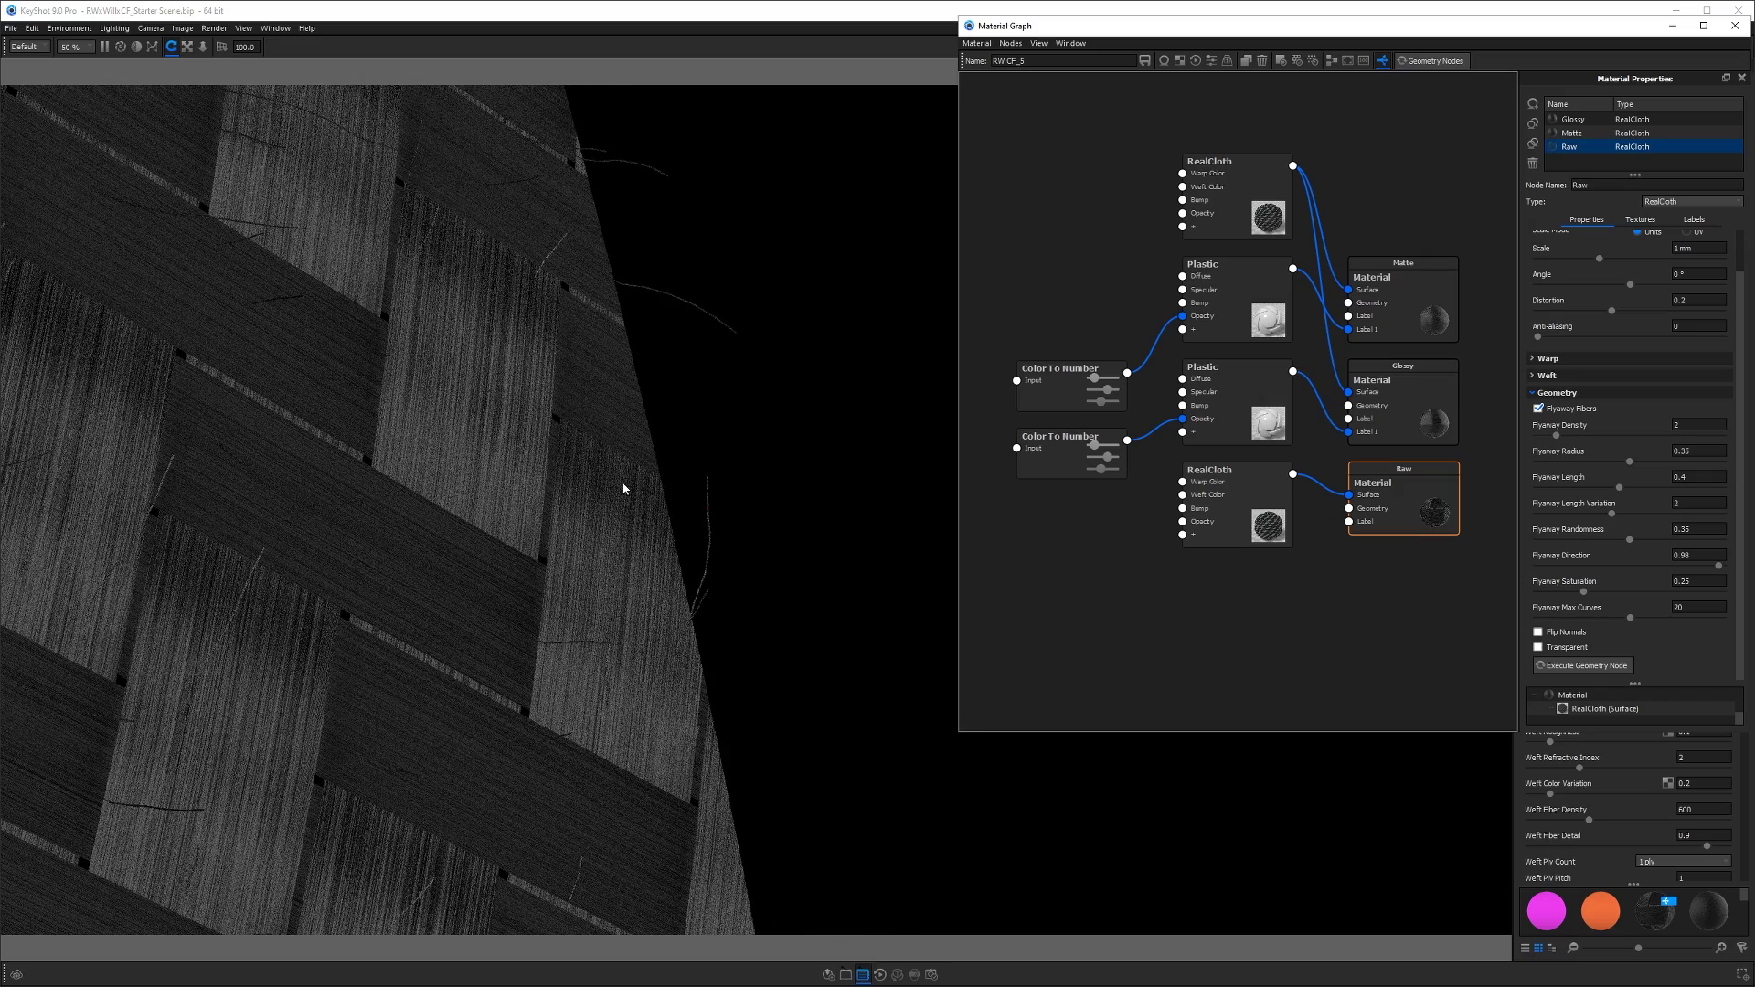
scroll(624, 488, down, 8)
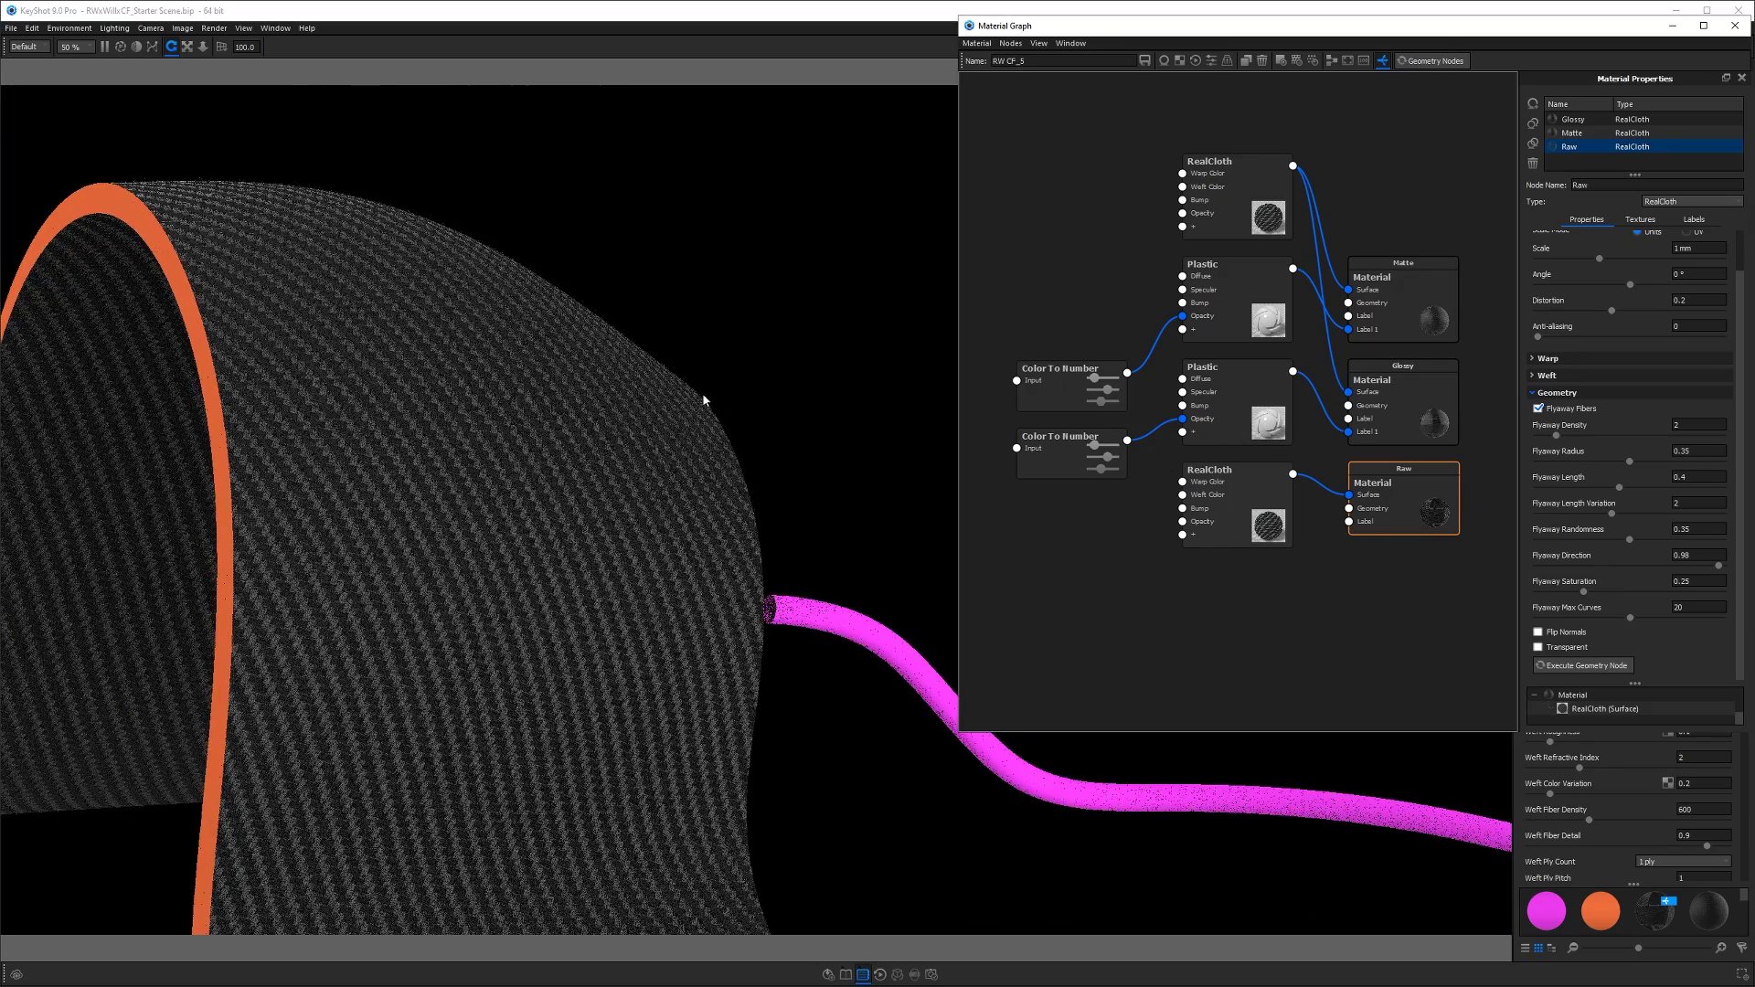
- Apply the woven cloth material to the cable and set its weave scale to 0.5 mm
click(1735, 26)
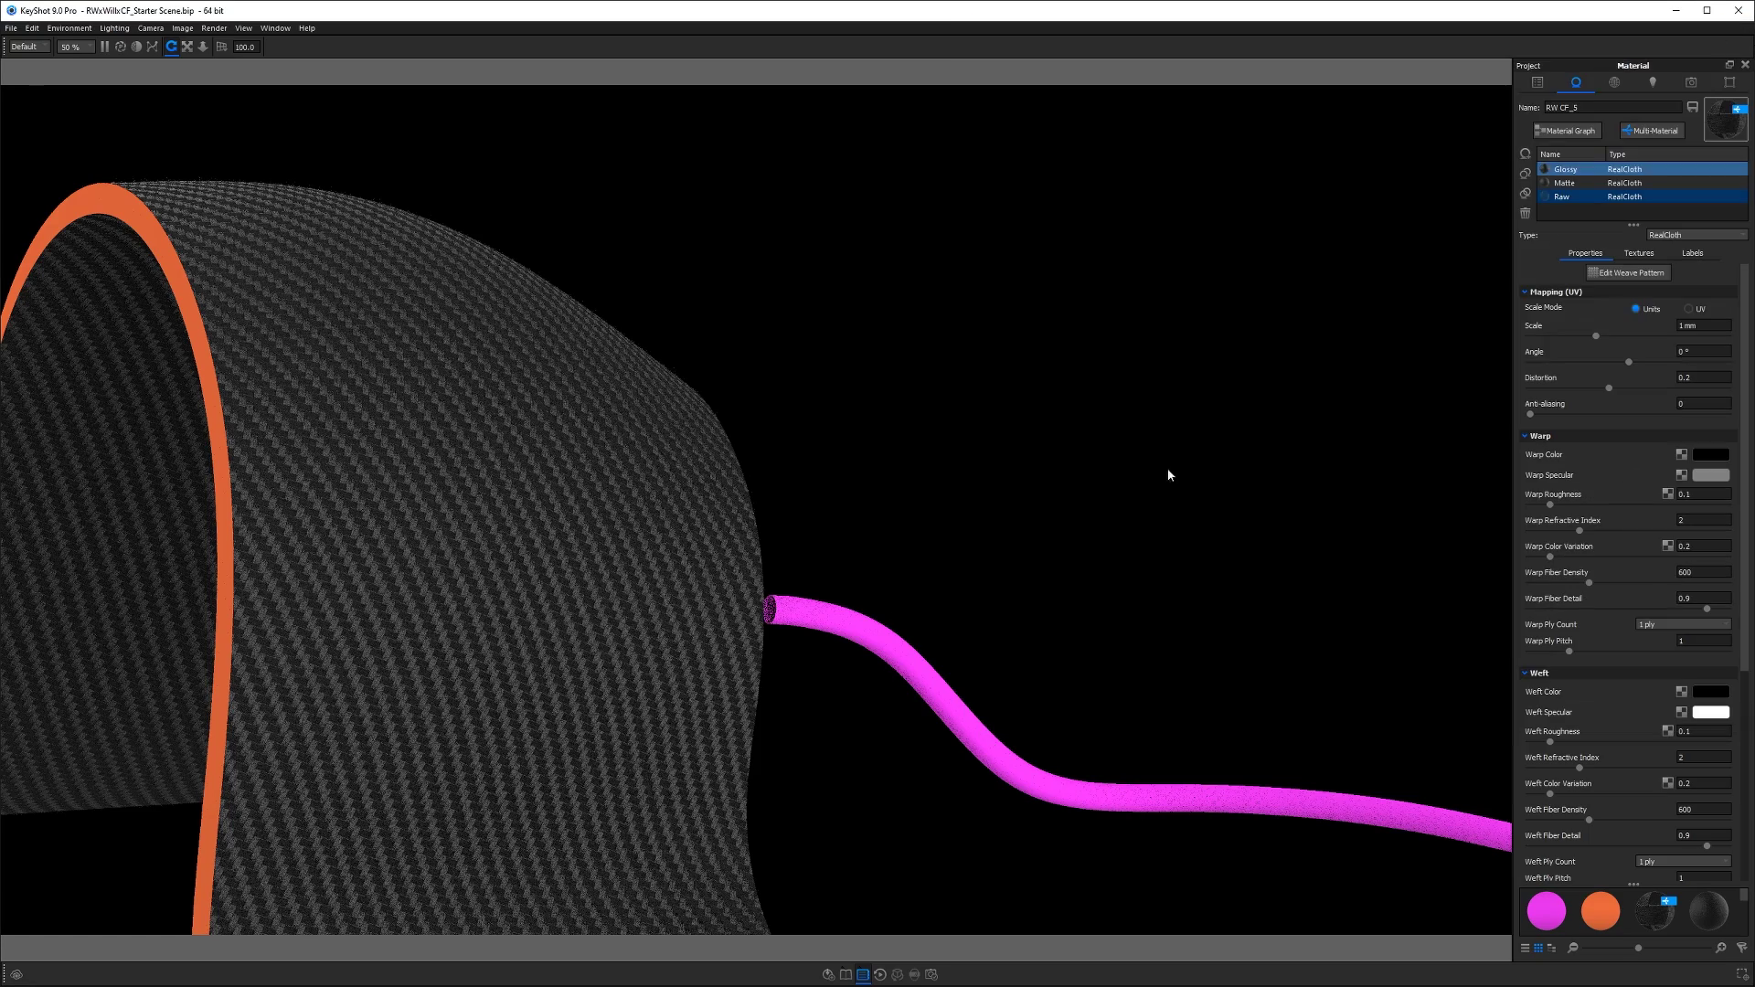
shift+right_click(814, 619)
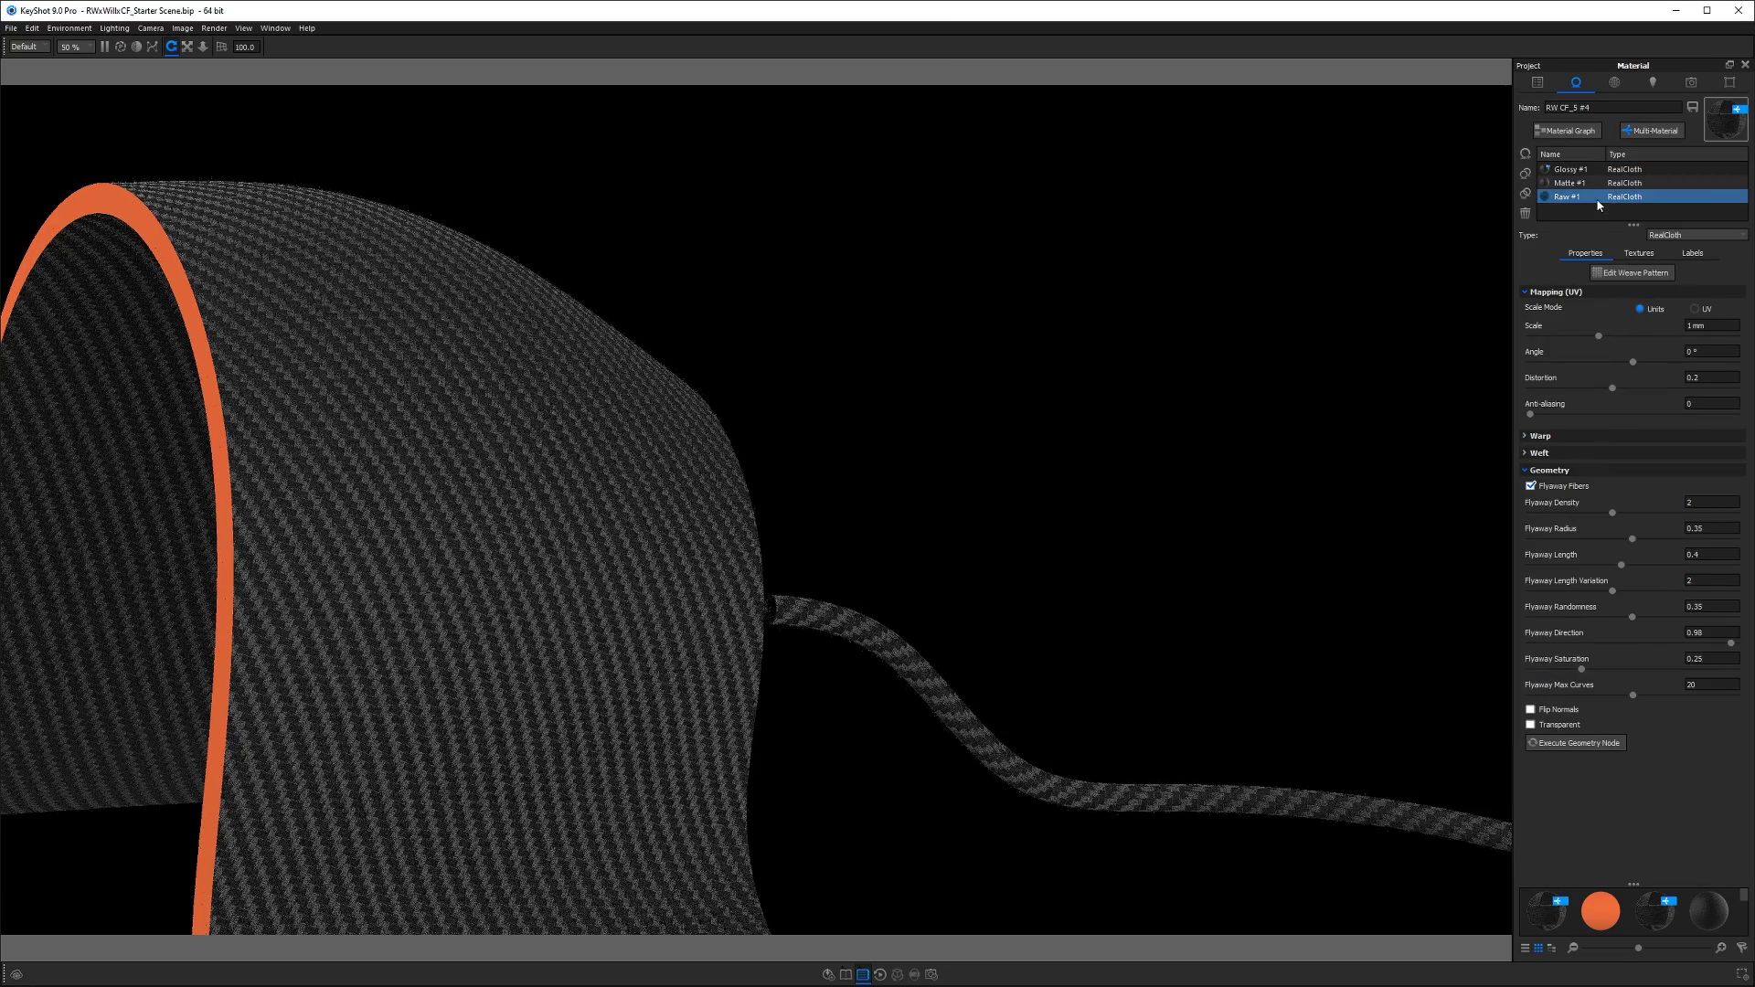
drag(822, 640, 770, 592)
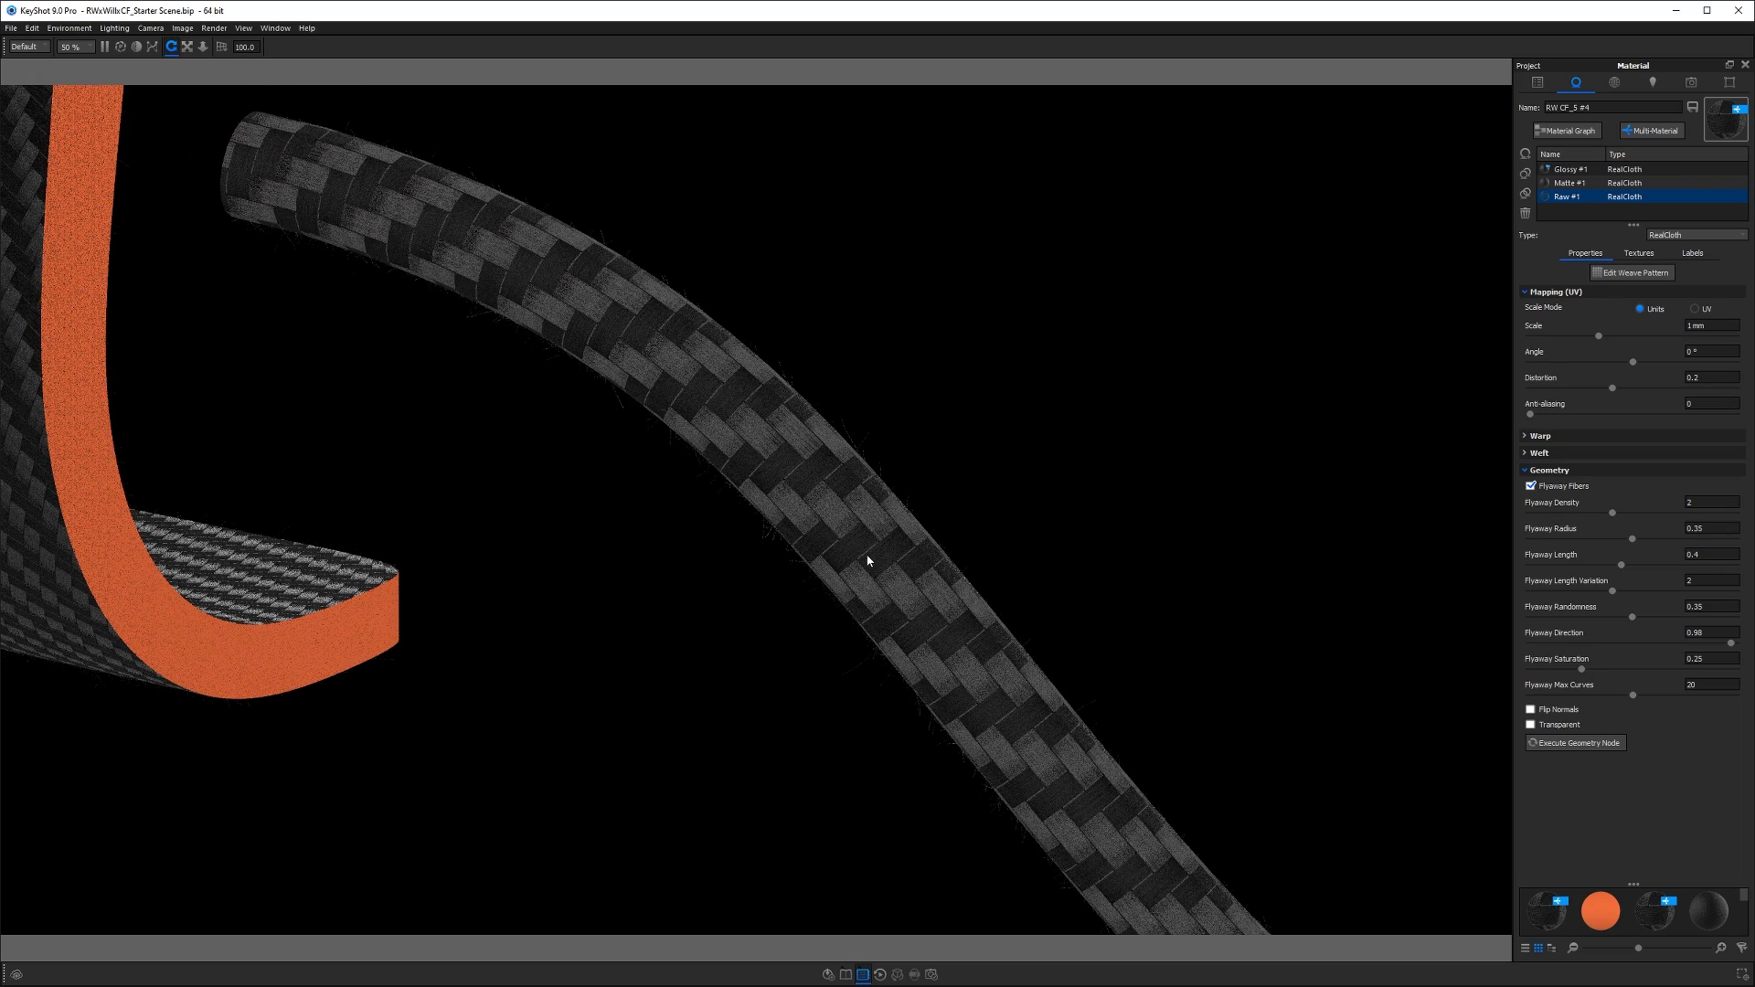
click(1719, 324)
text(0.5)
key(Return)
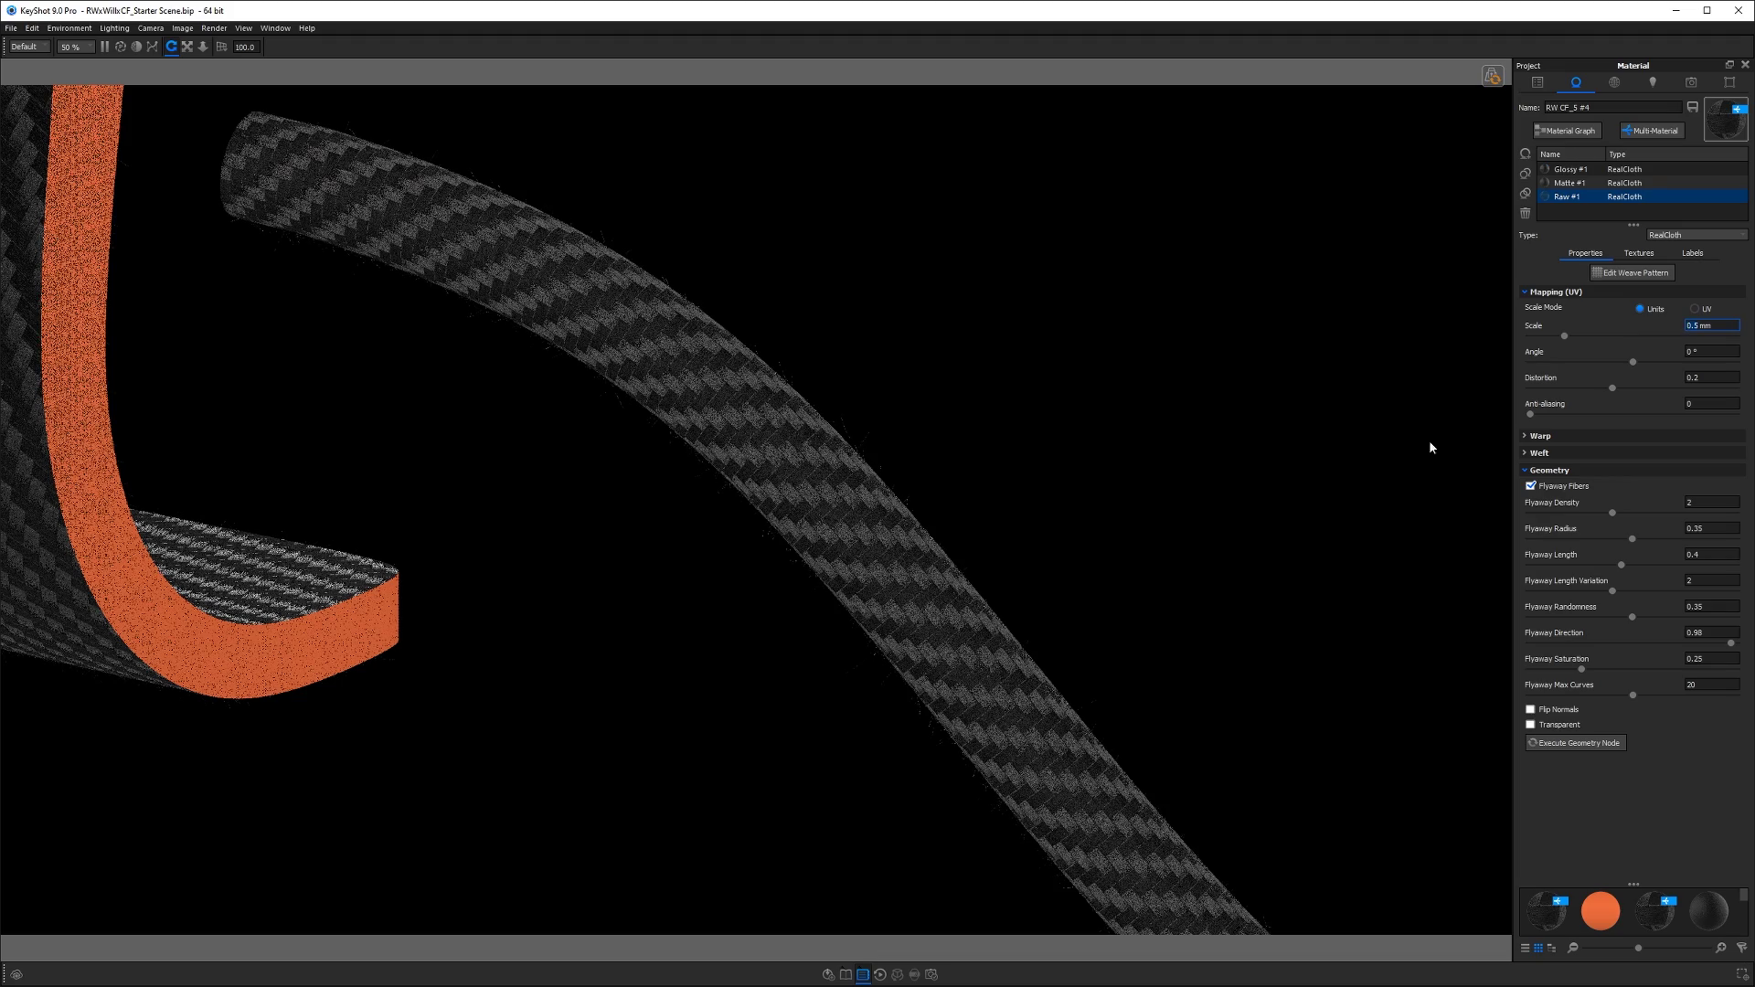
drag(918, 601, 849, 651)
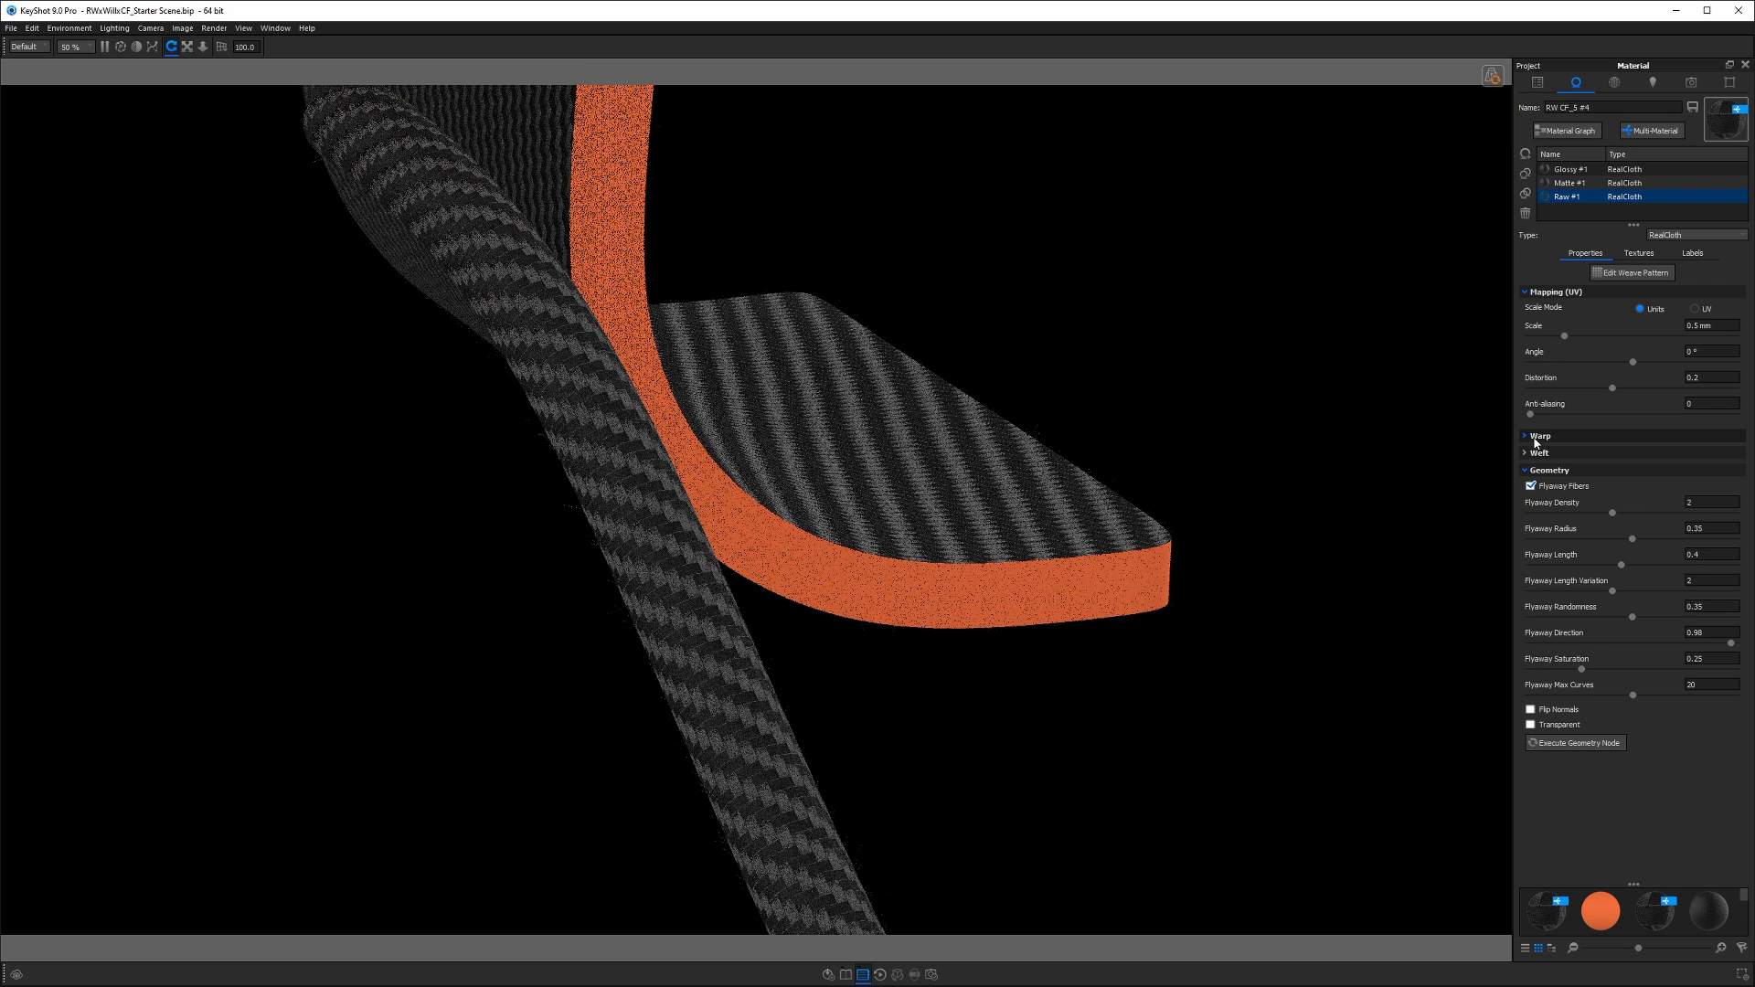
- Darken the warp specular to 30% and the weft specular to 50% brightness
click(1526, 470)
click(1527, 453)
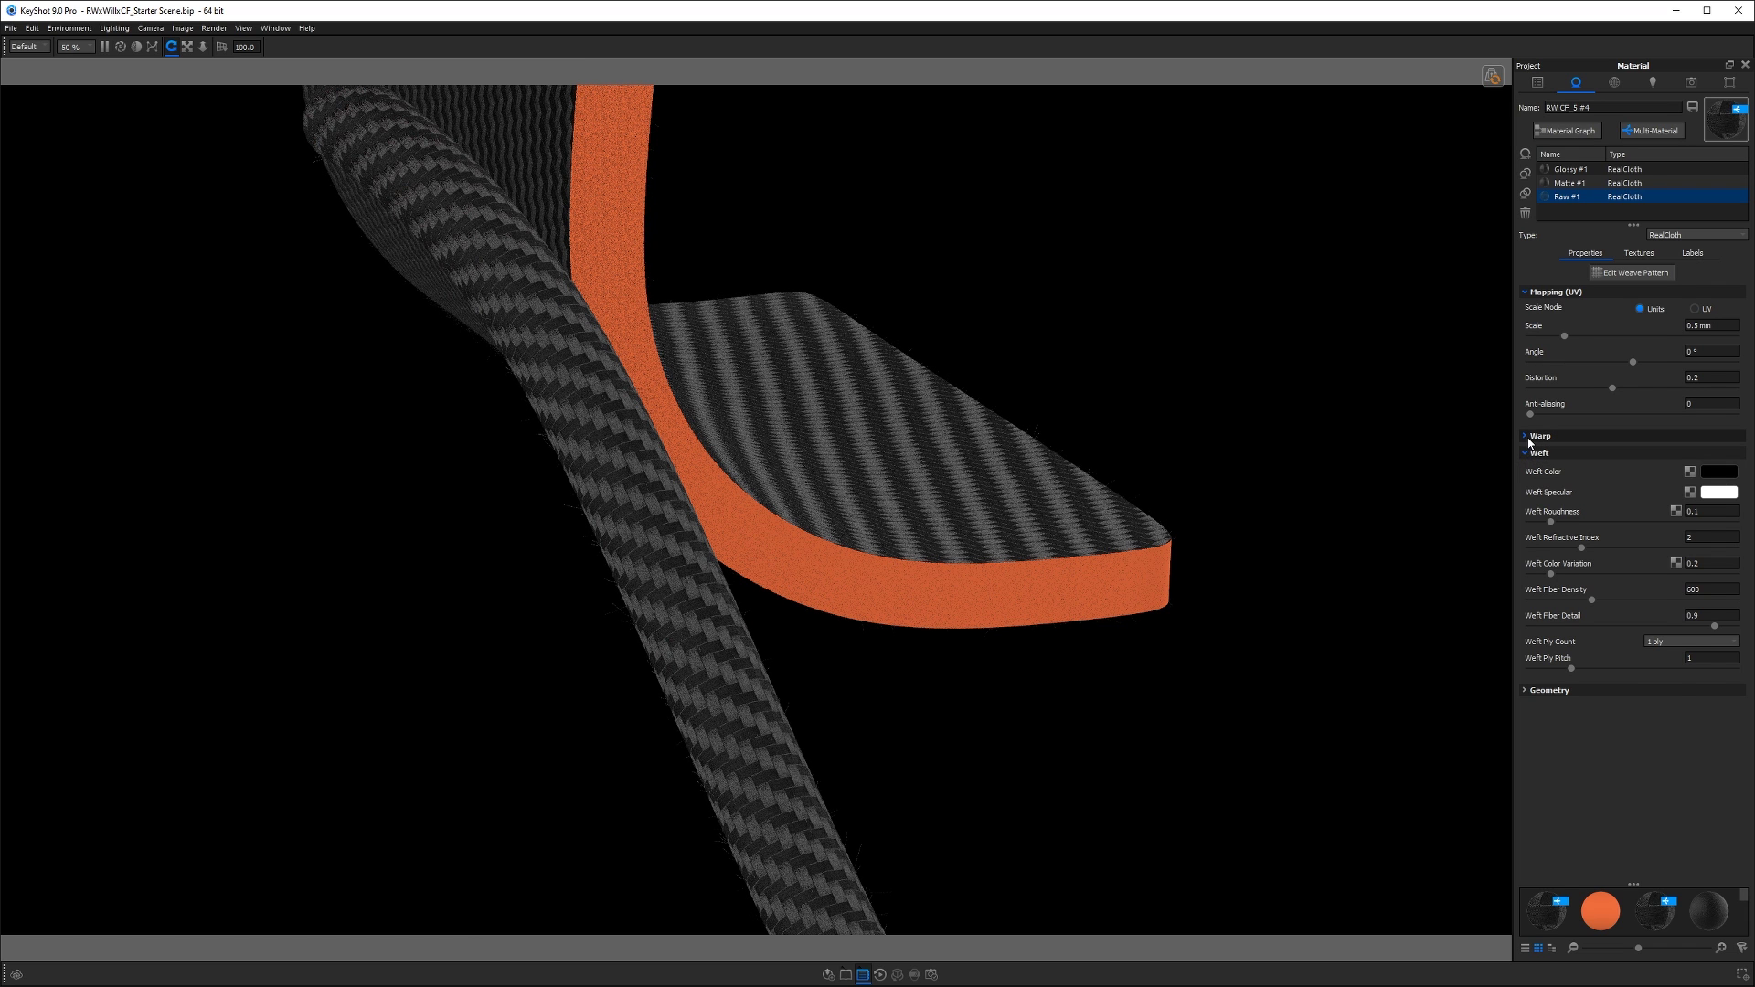
click(1530, 438)
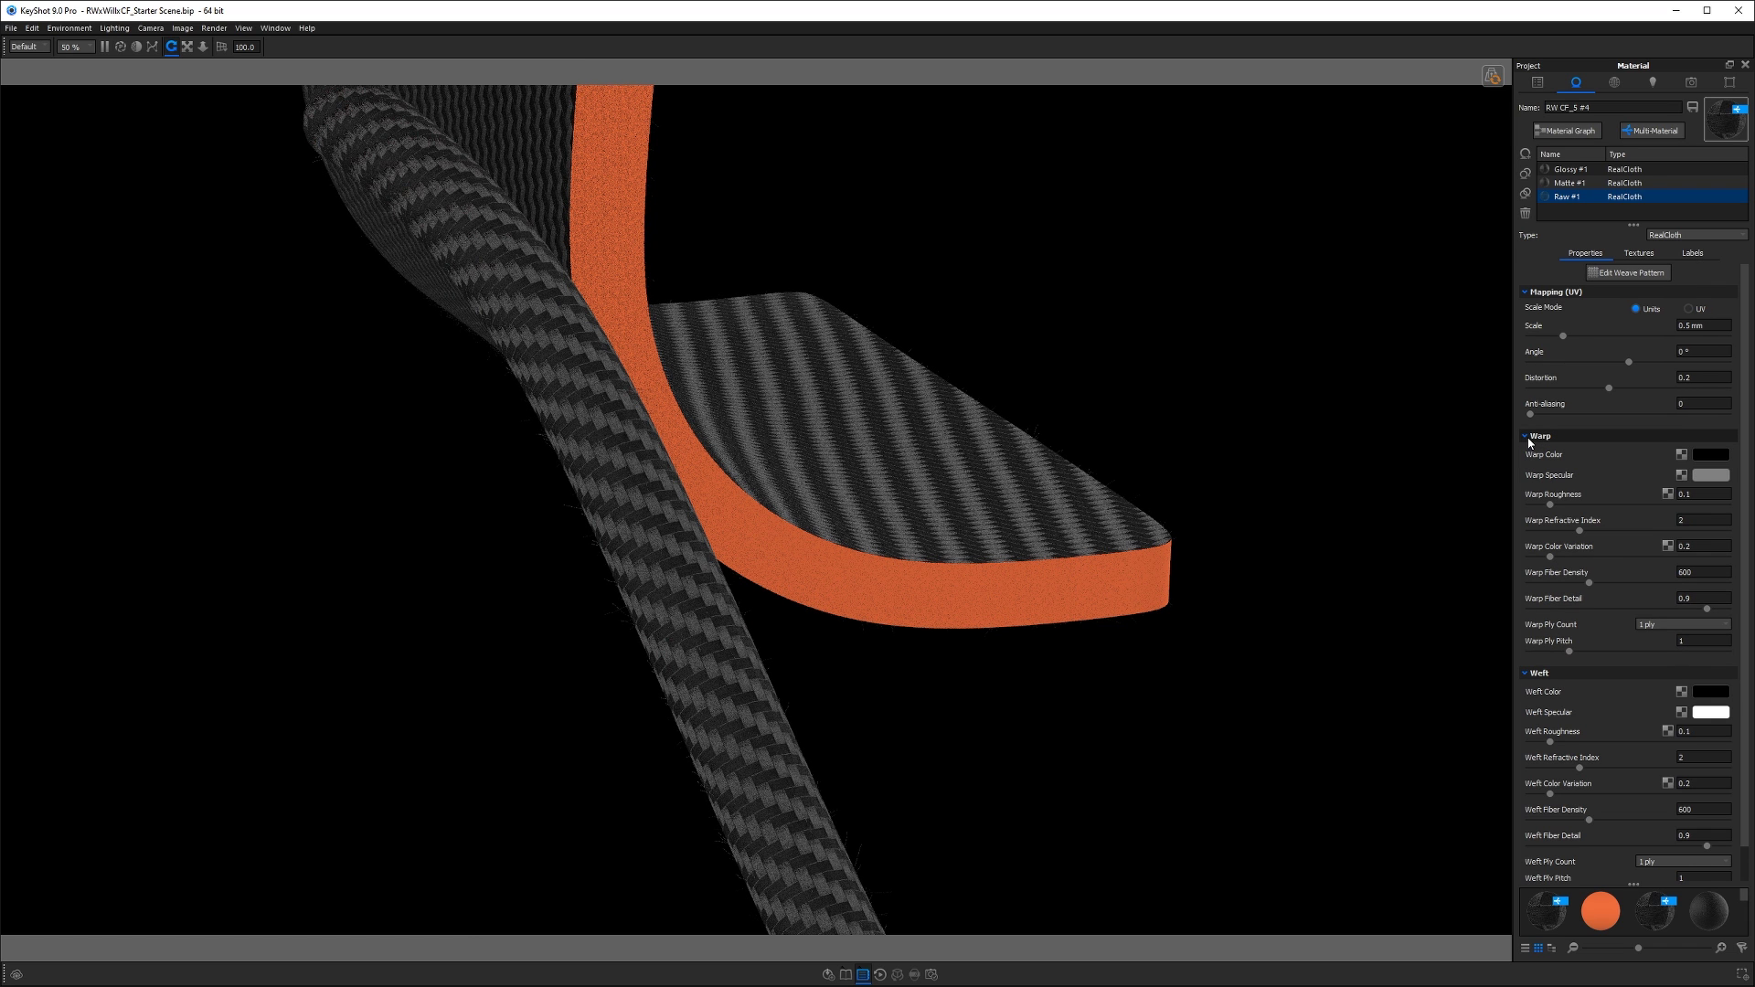
click(1704, 479)
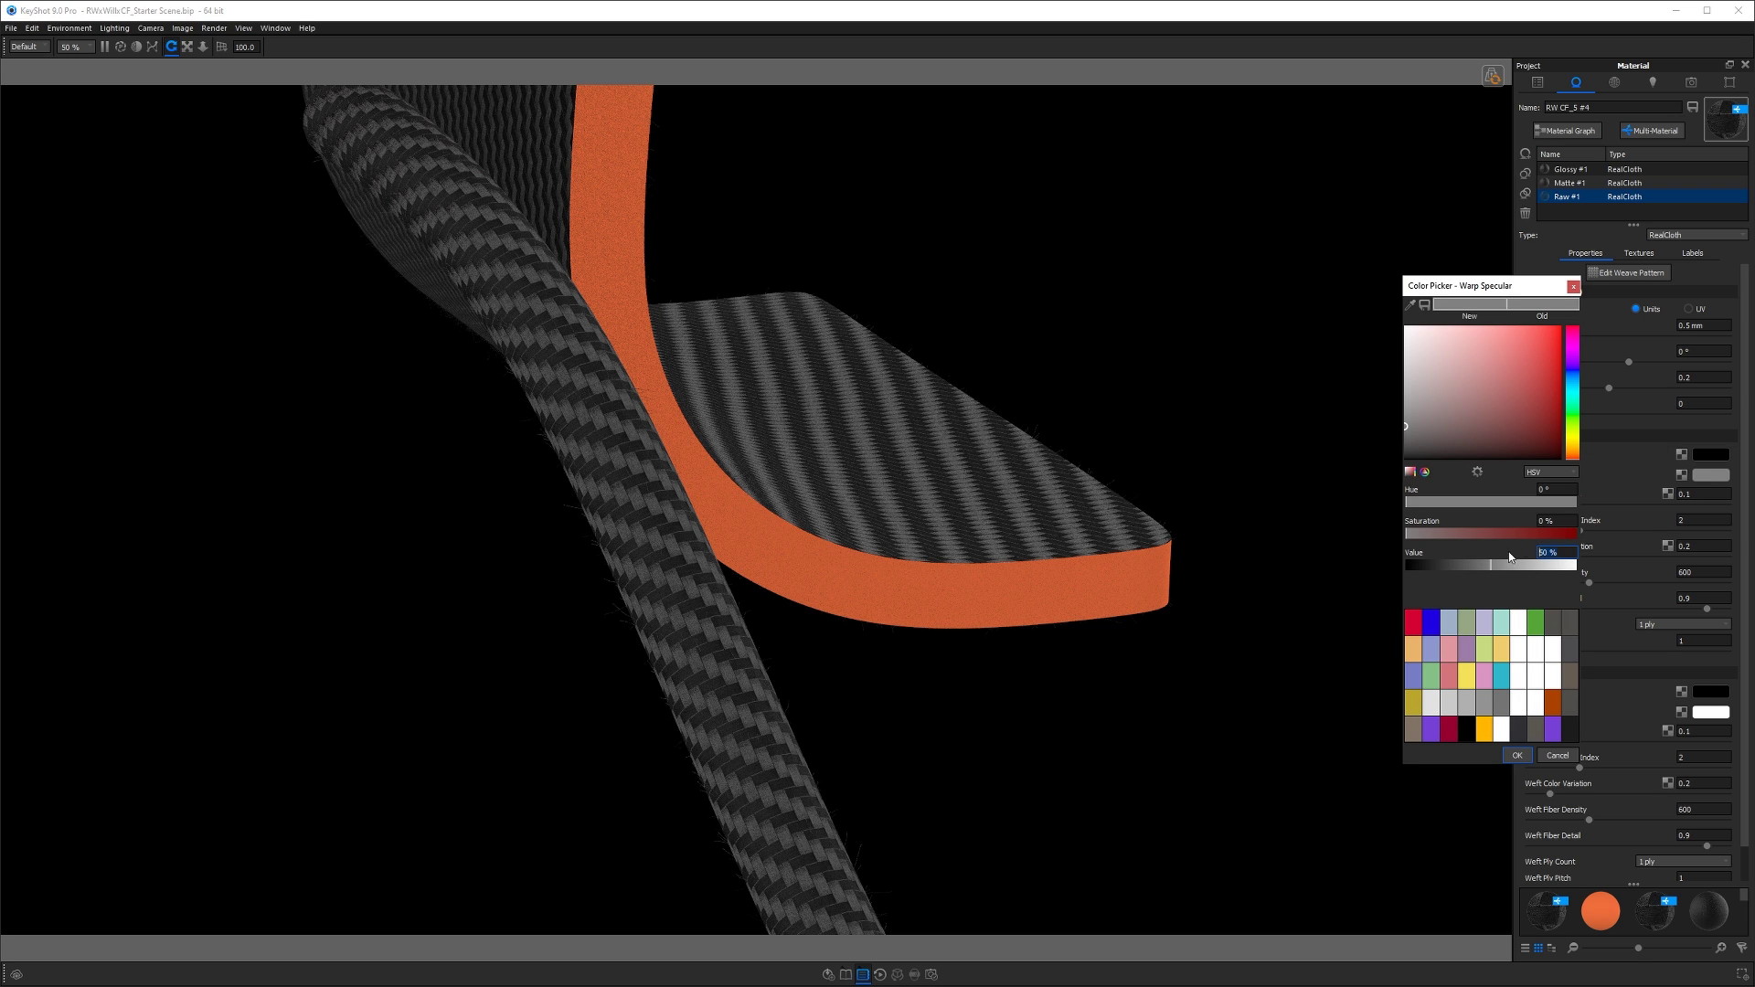
double_click(1548, 552)
text(30)
key(Return)
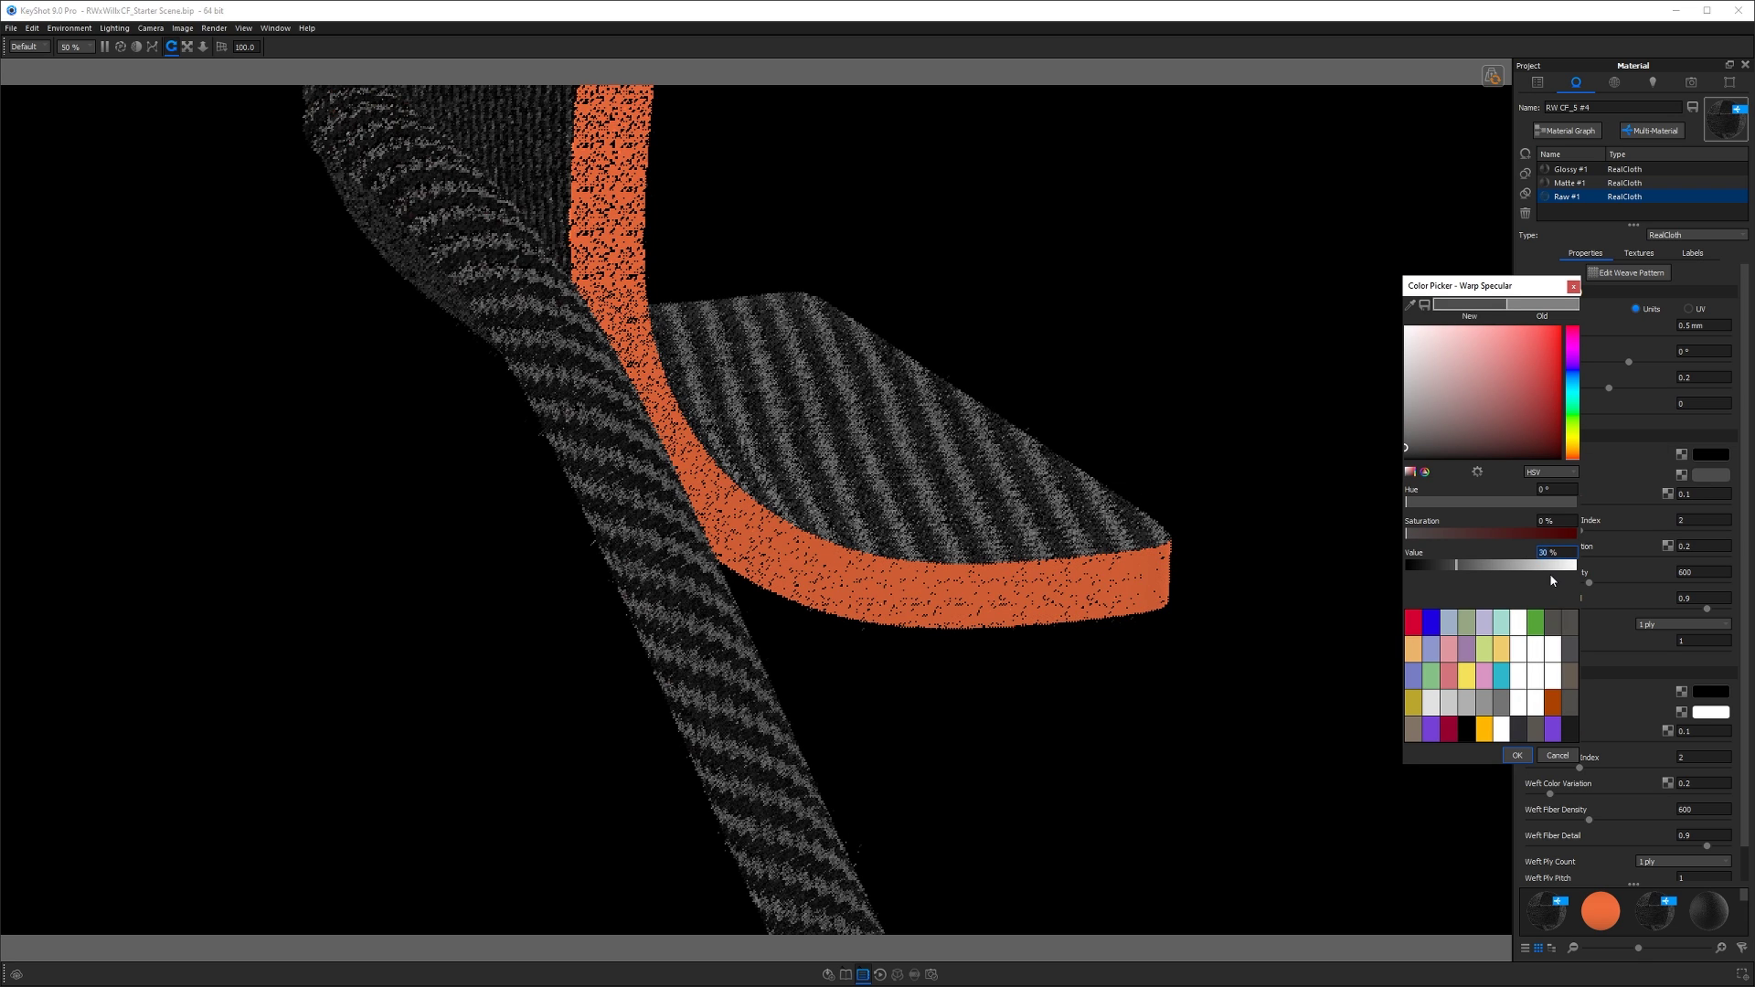
click(1516, 756)
click(1711, 712)
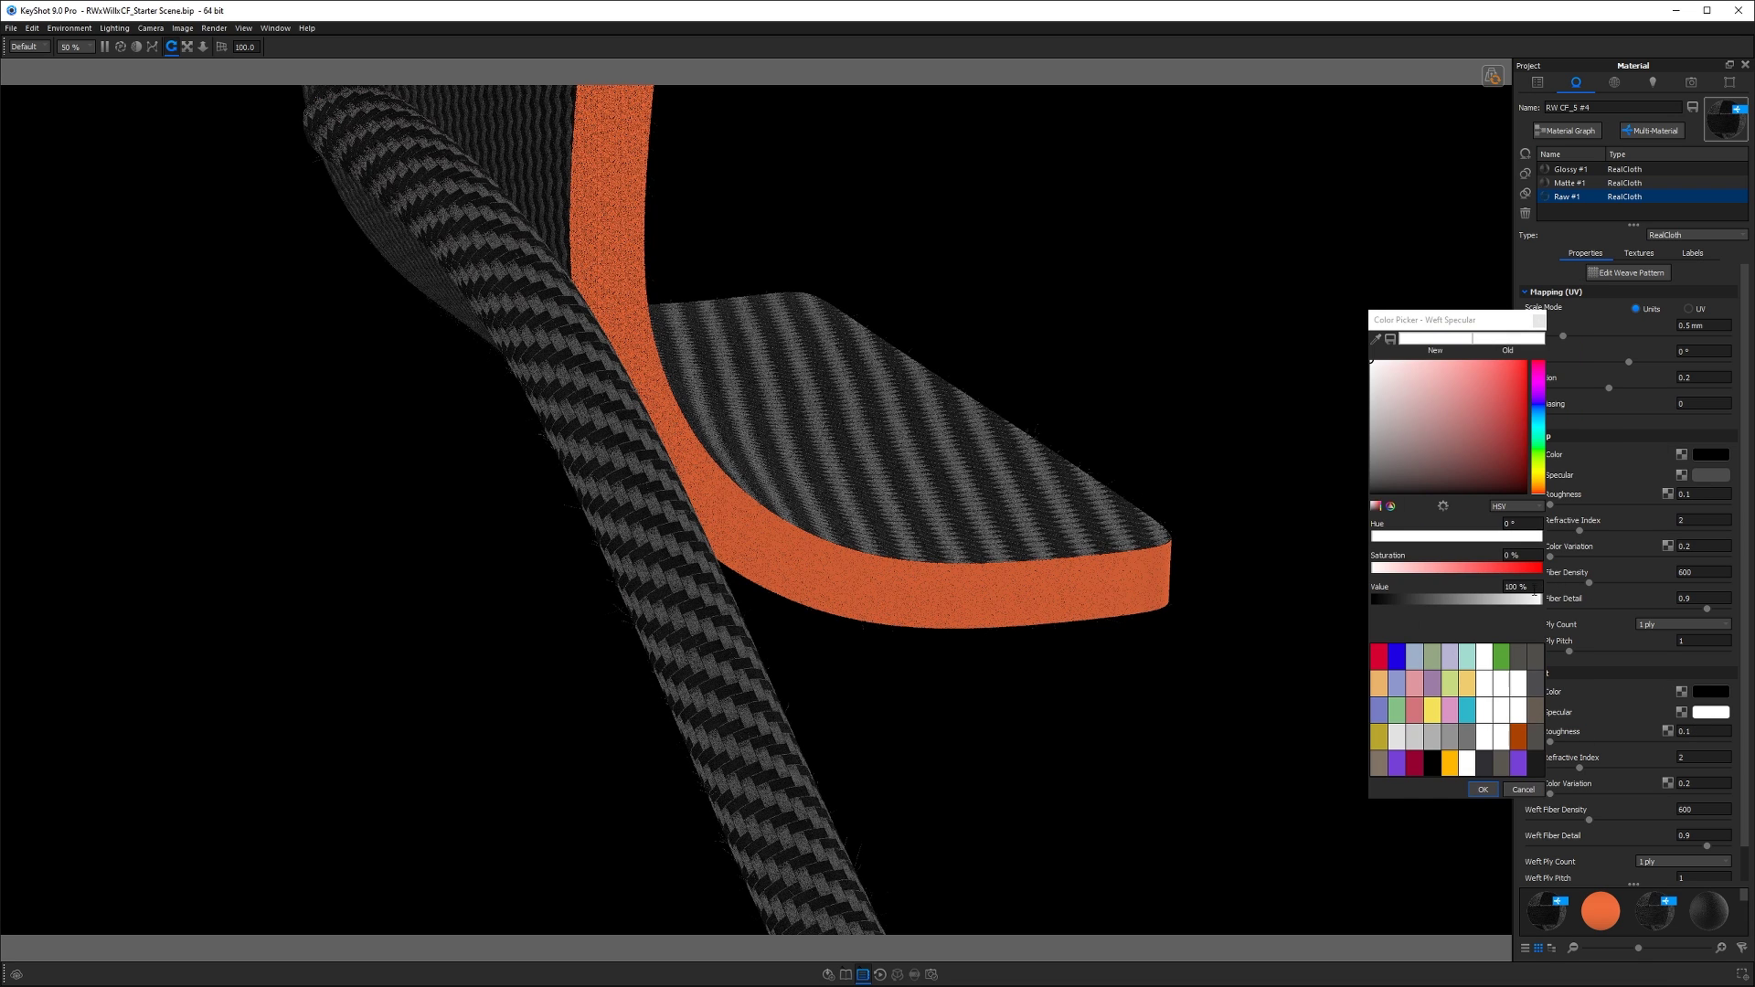
double_click(1510, 587)
text(50)
key(Return)
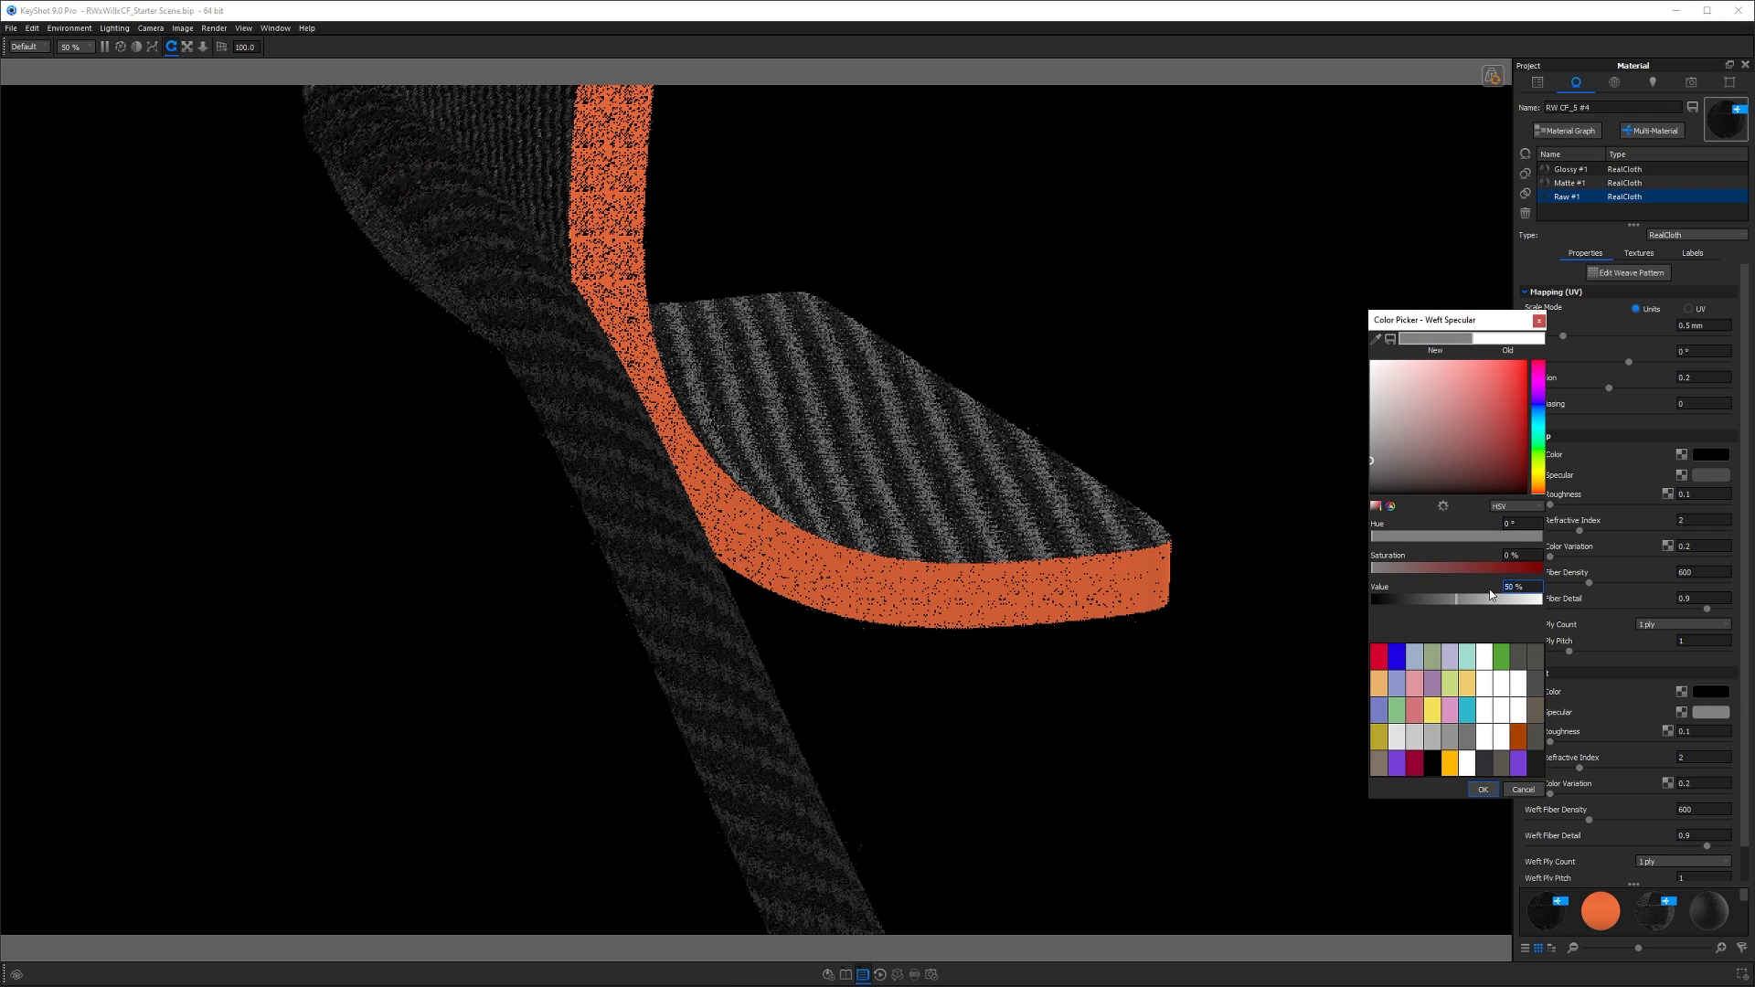
click(1483, 789)
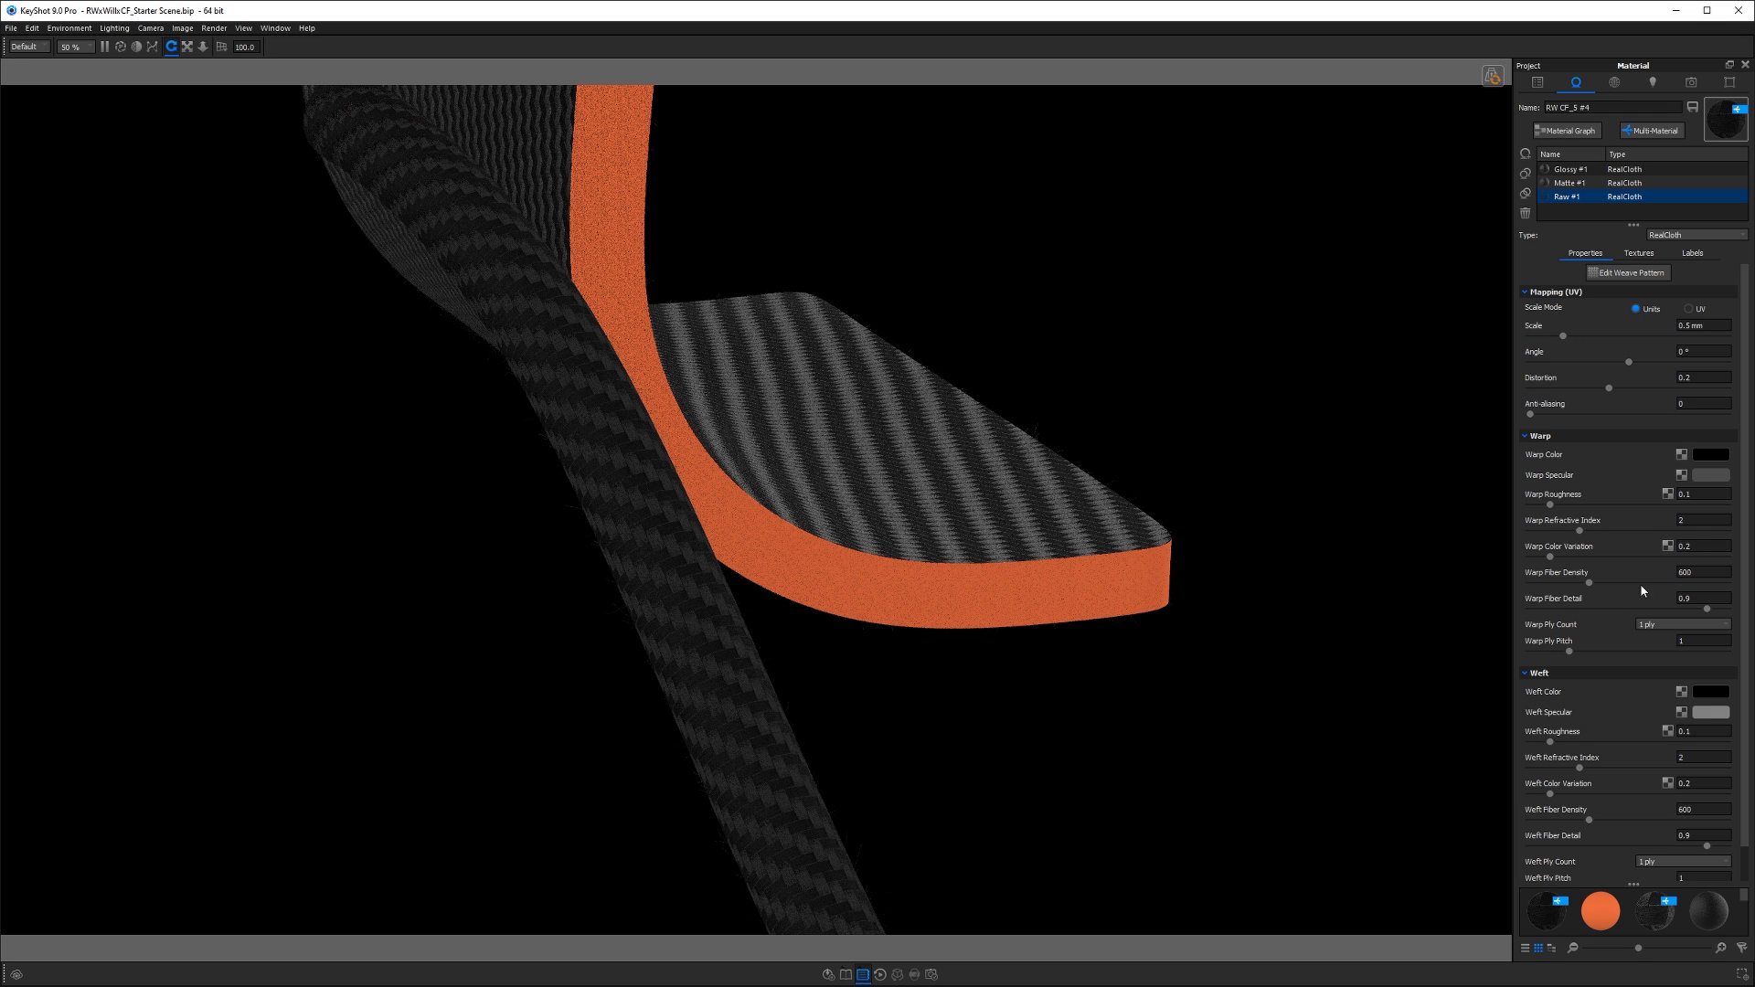
- Raise the warp specular brightness to 40% and inspect the orange straps and cord
click(1722, 482)
double_click(1509, 587)
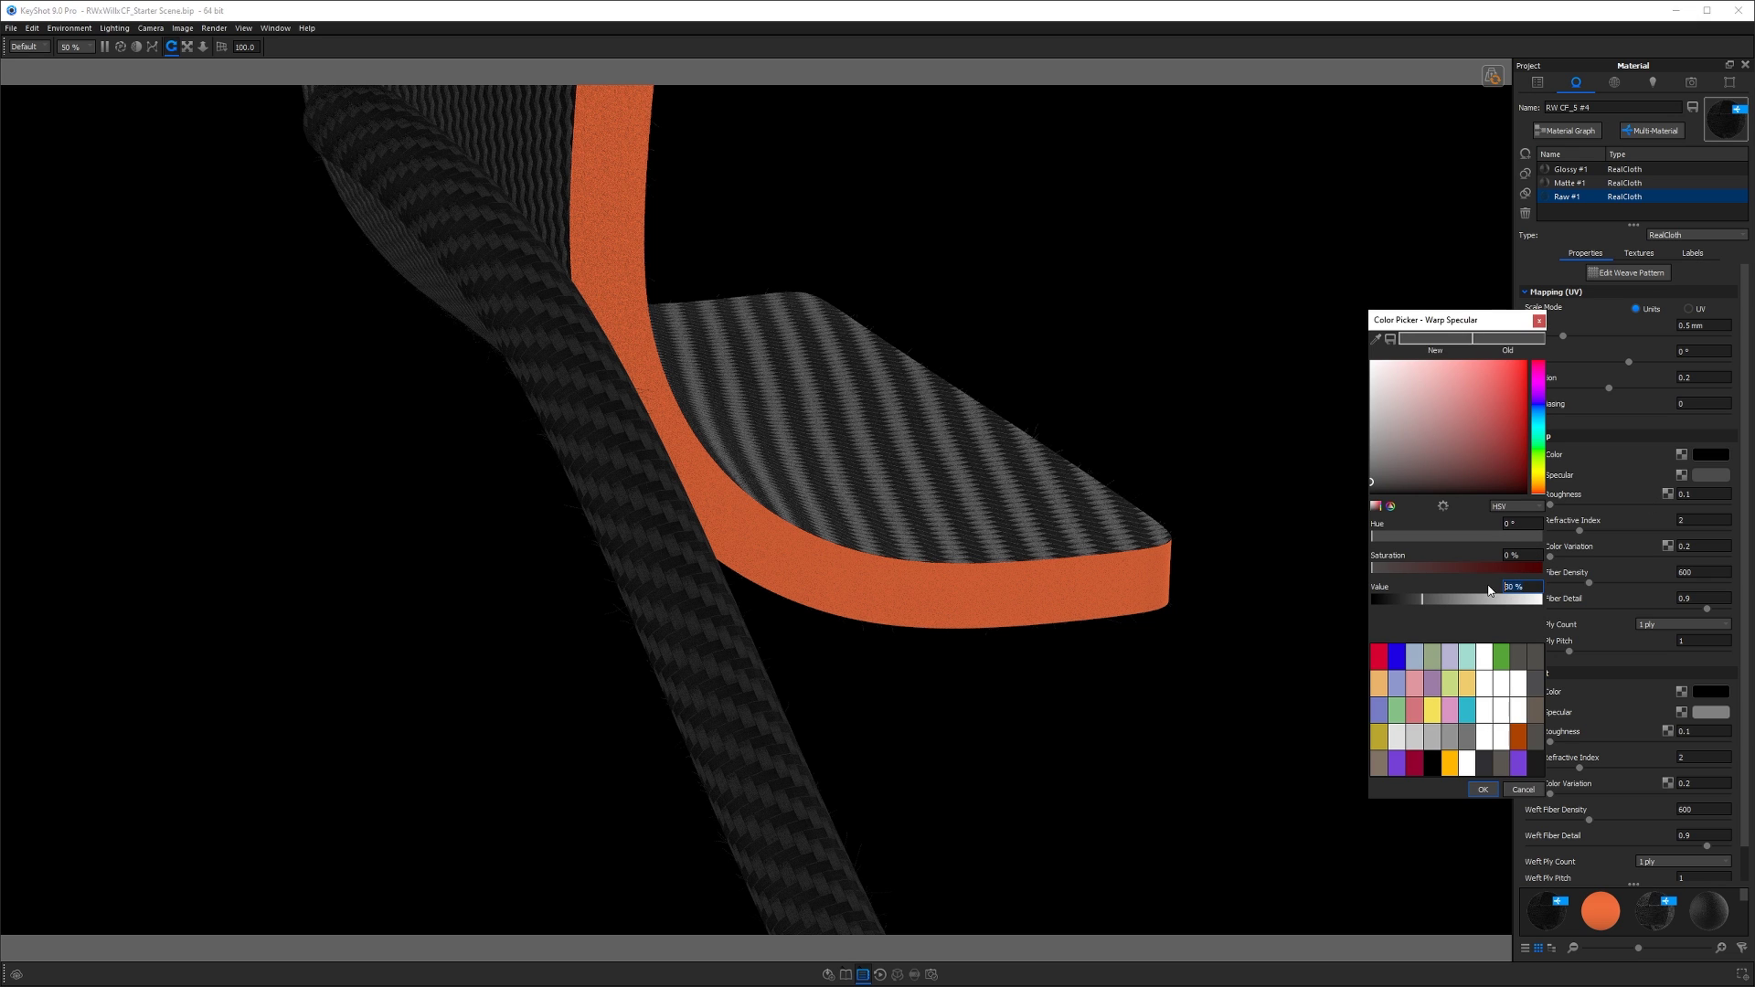
text(40)
key(Return)
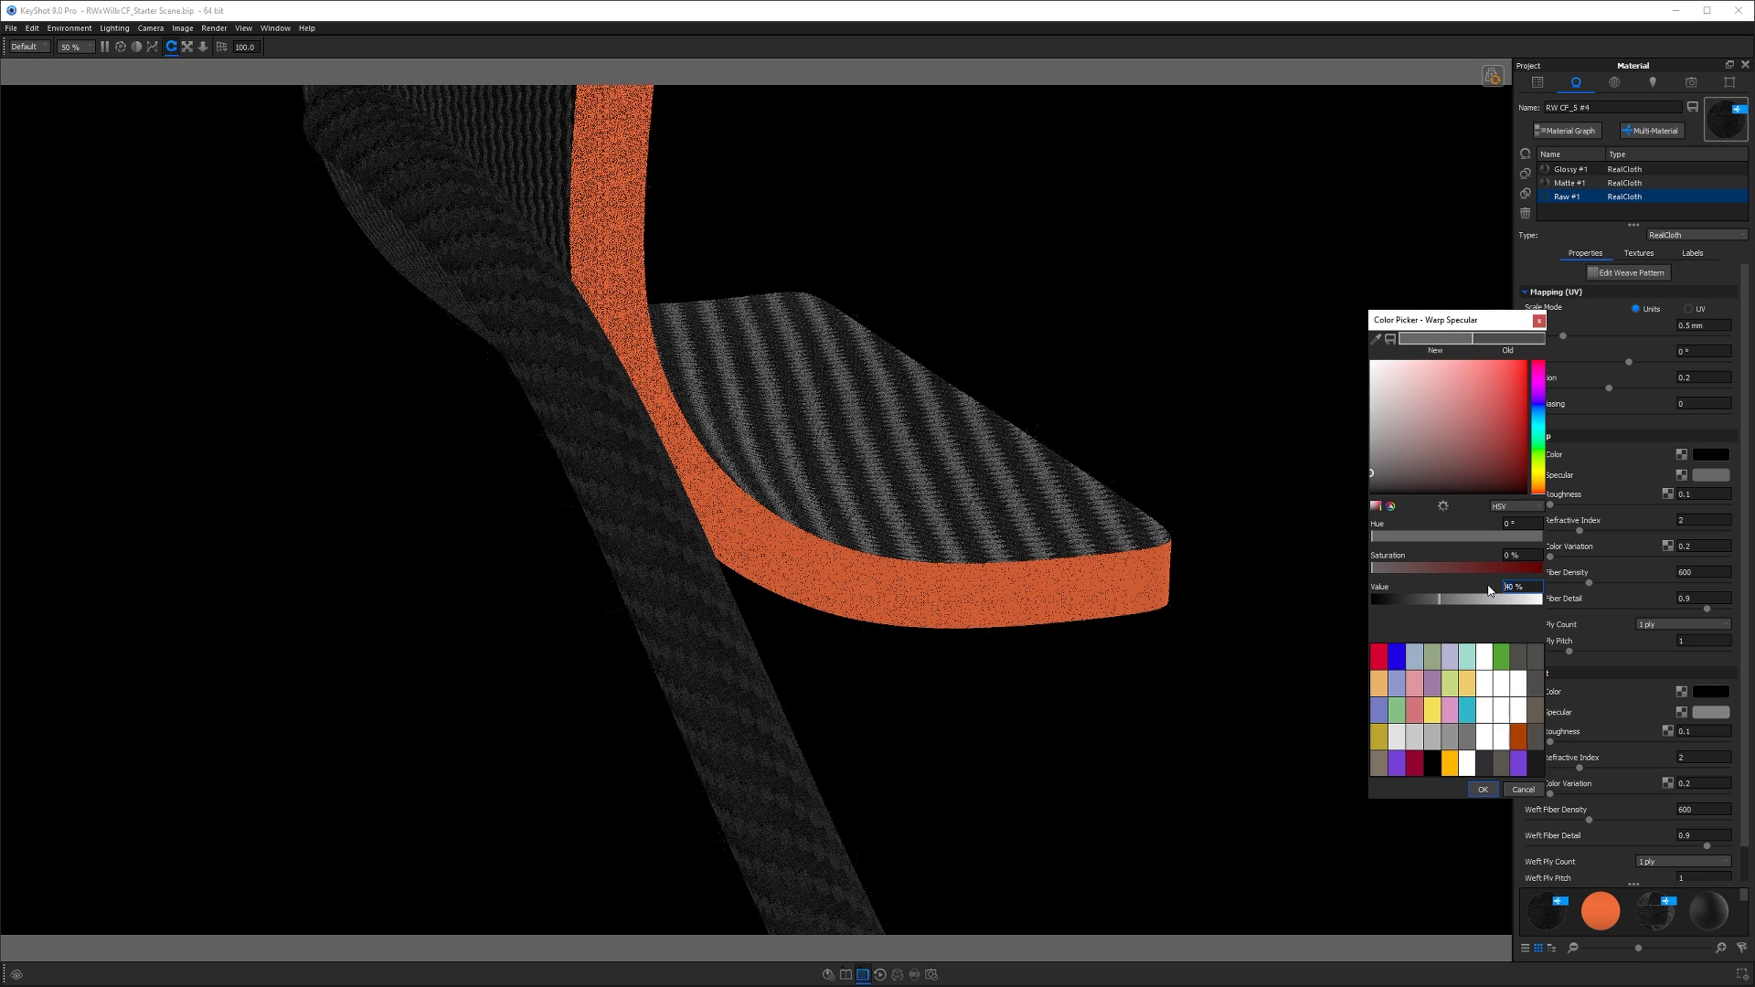
click(1483, 789)
drag(870, 799, 972, 750)
drag(1128, 737, 491, 614)
drag(673, 619, 731, 582)
- Change the orange edge material's type to Plastic
double_click(827, 645)
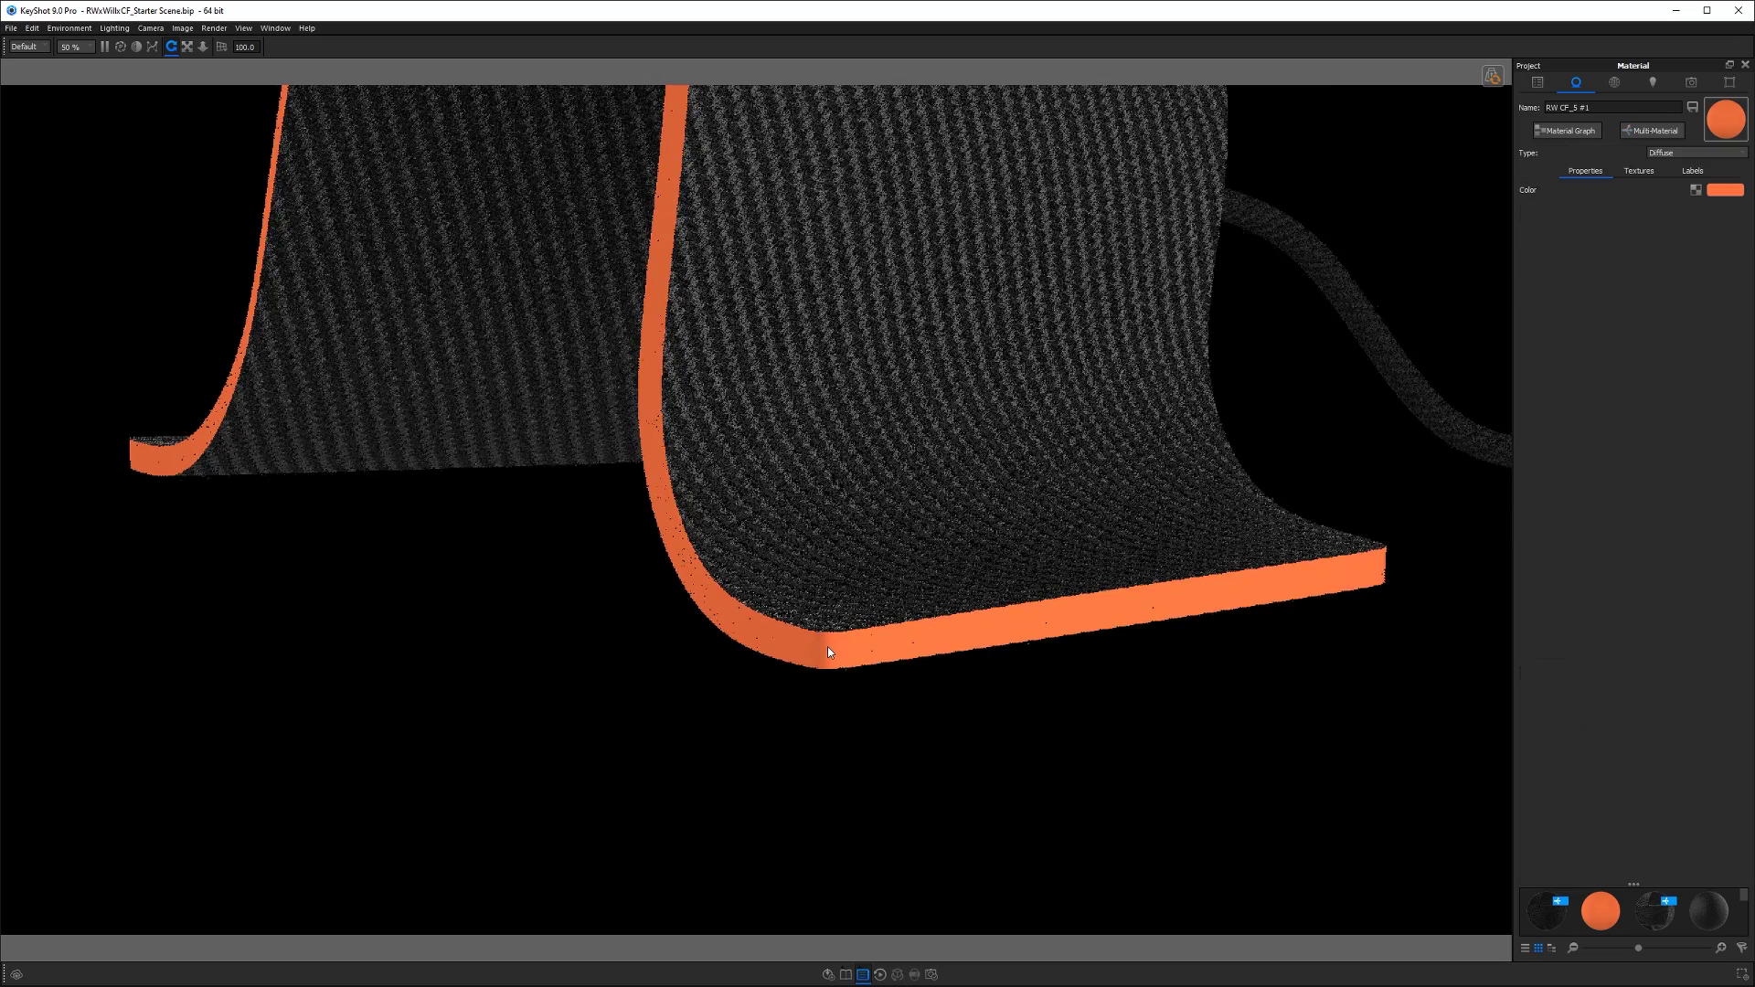
click(1672, 153)
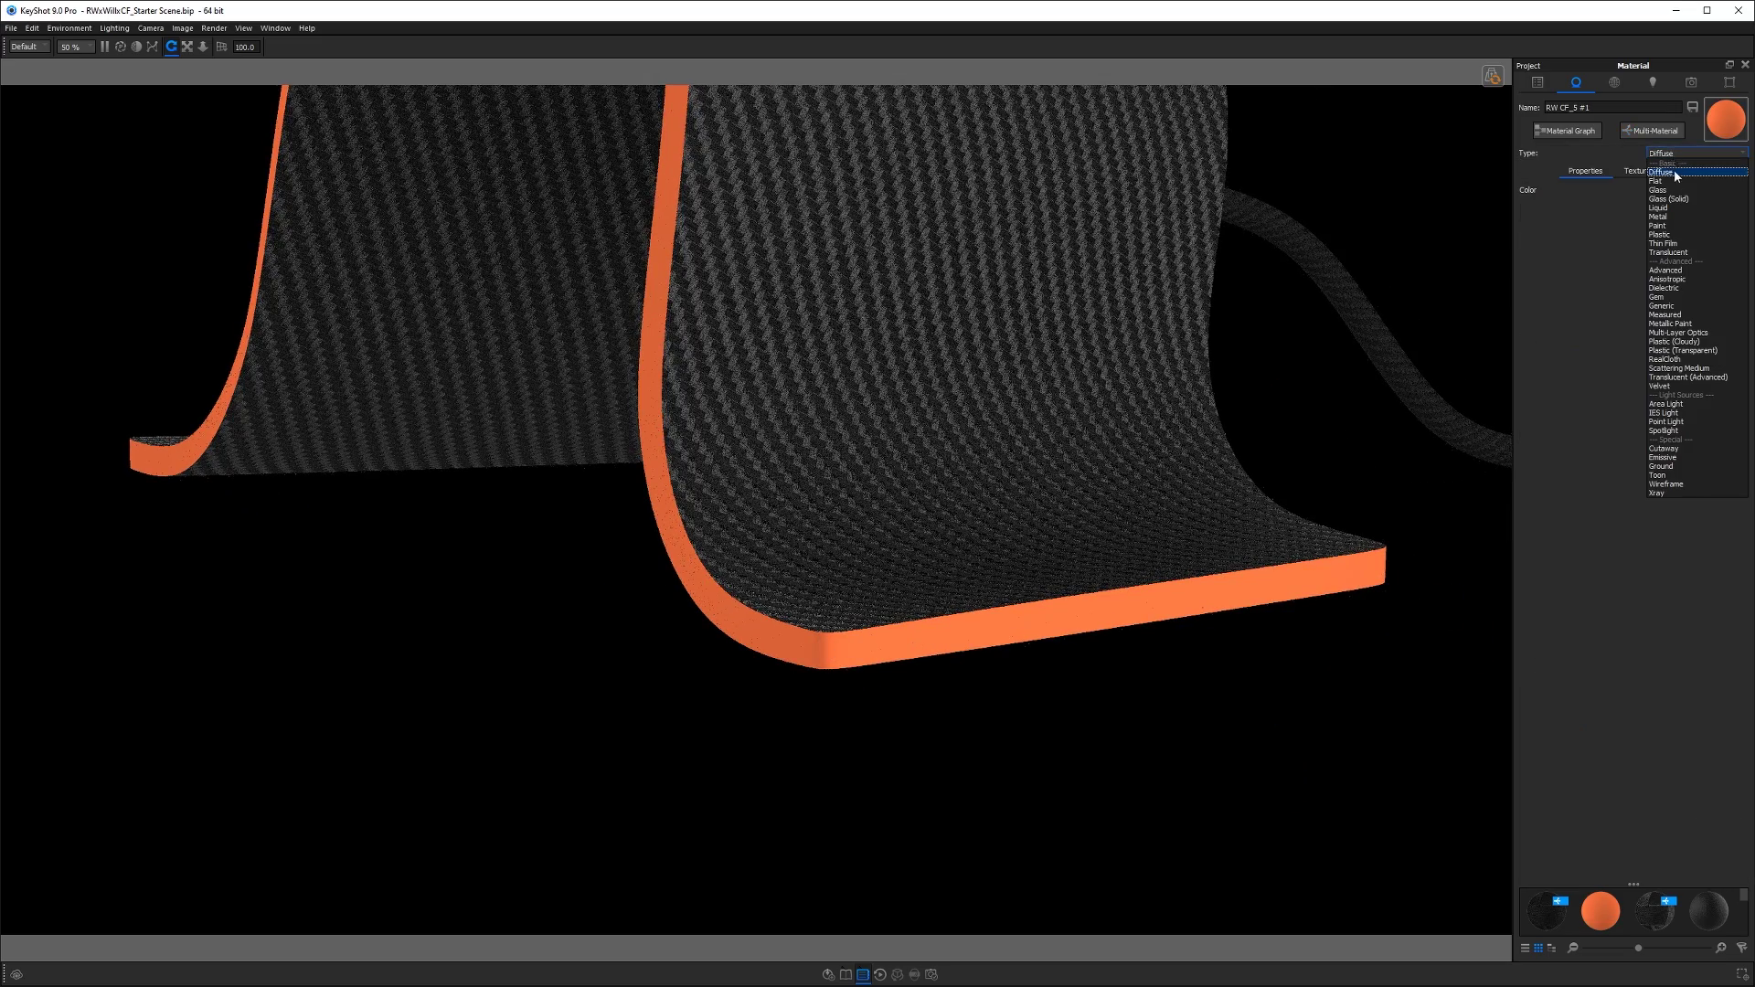
click(1671, 234)
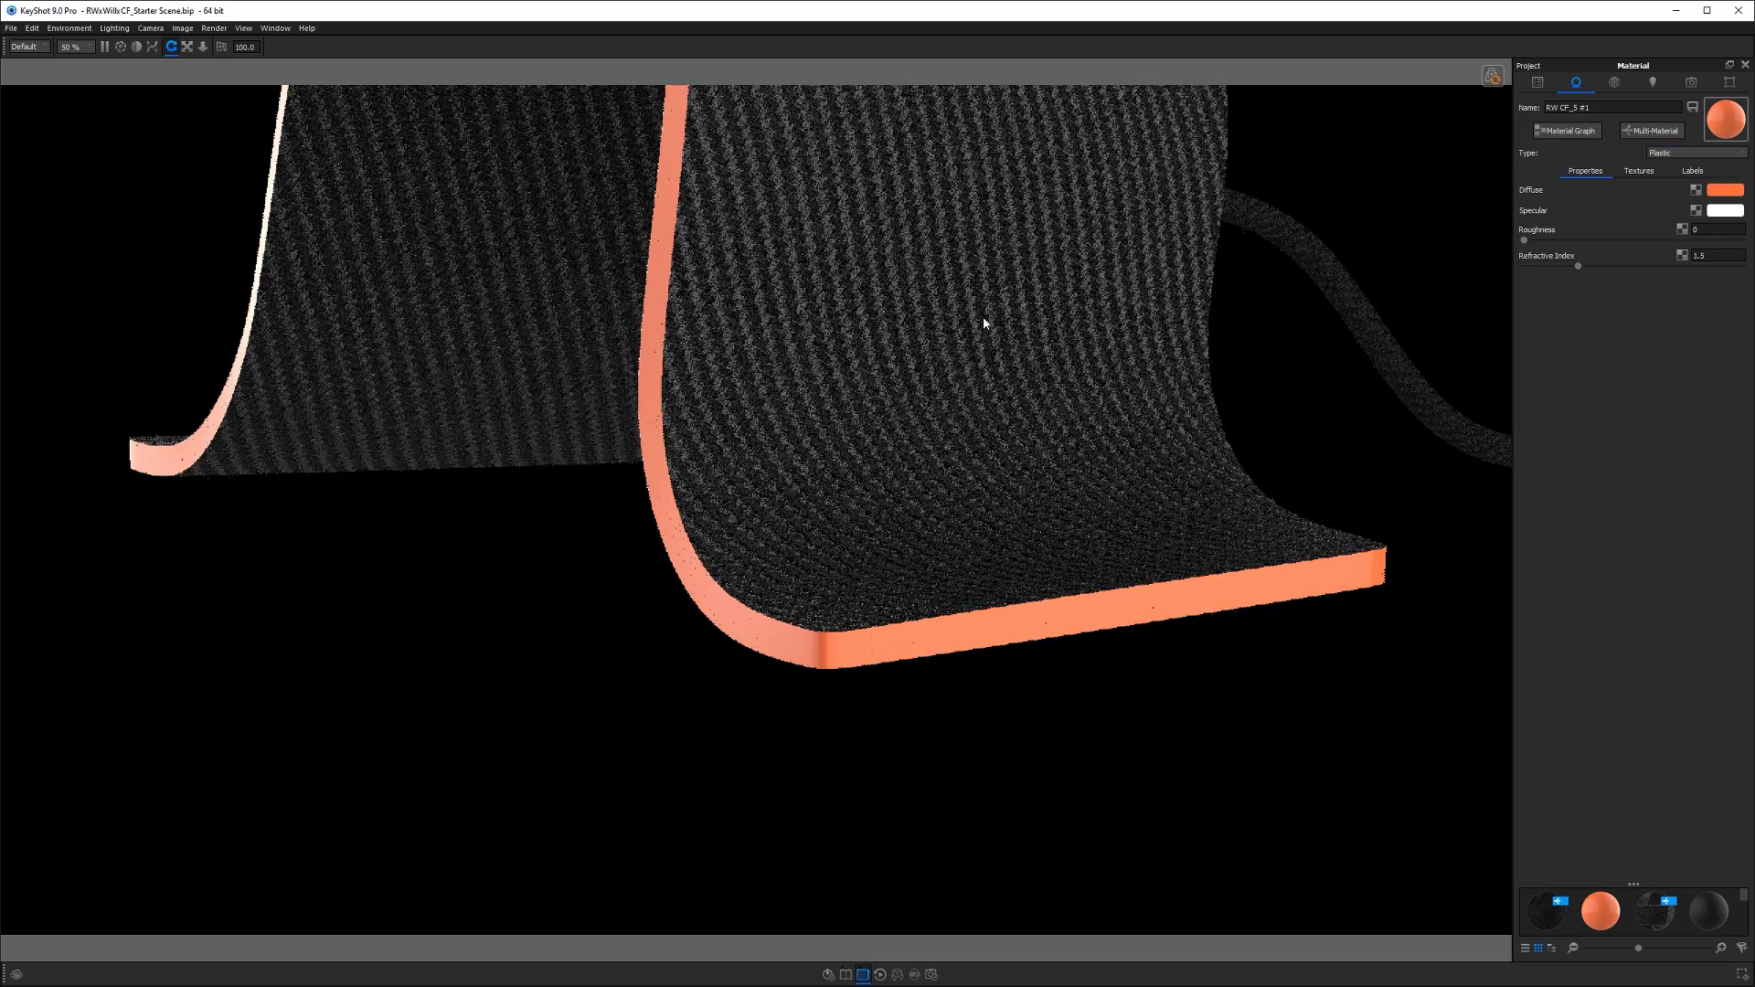
drag(984, 323, 658, 430)
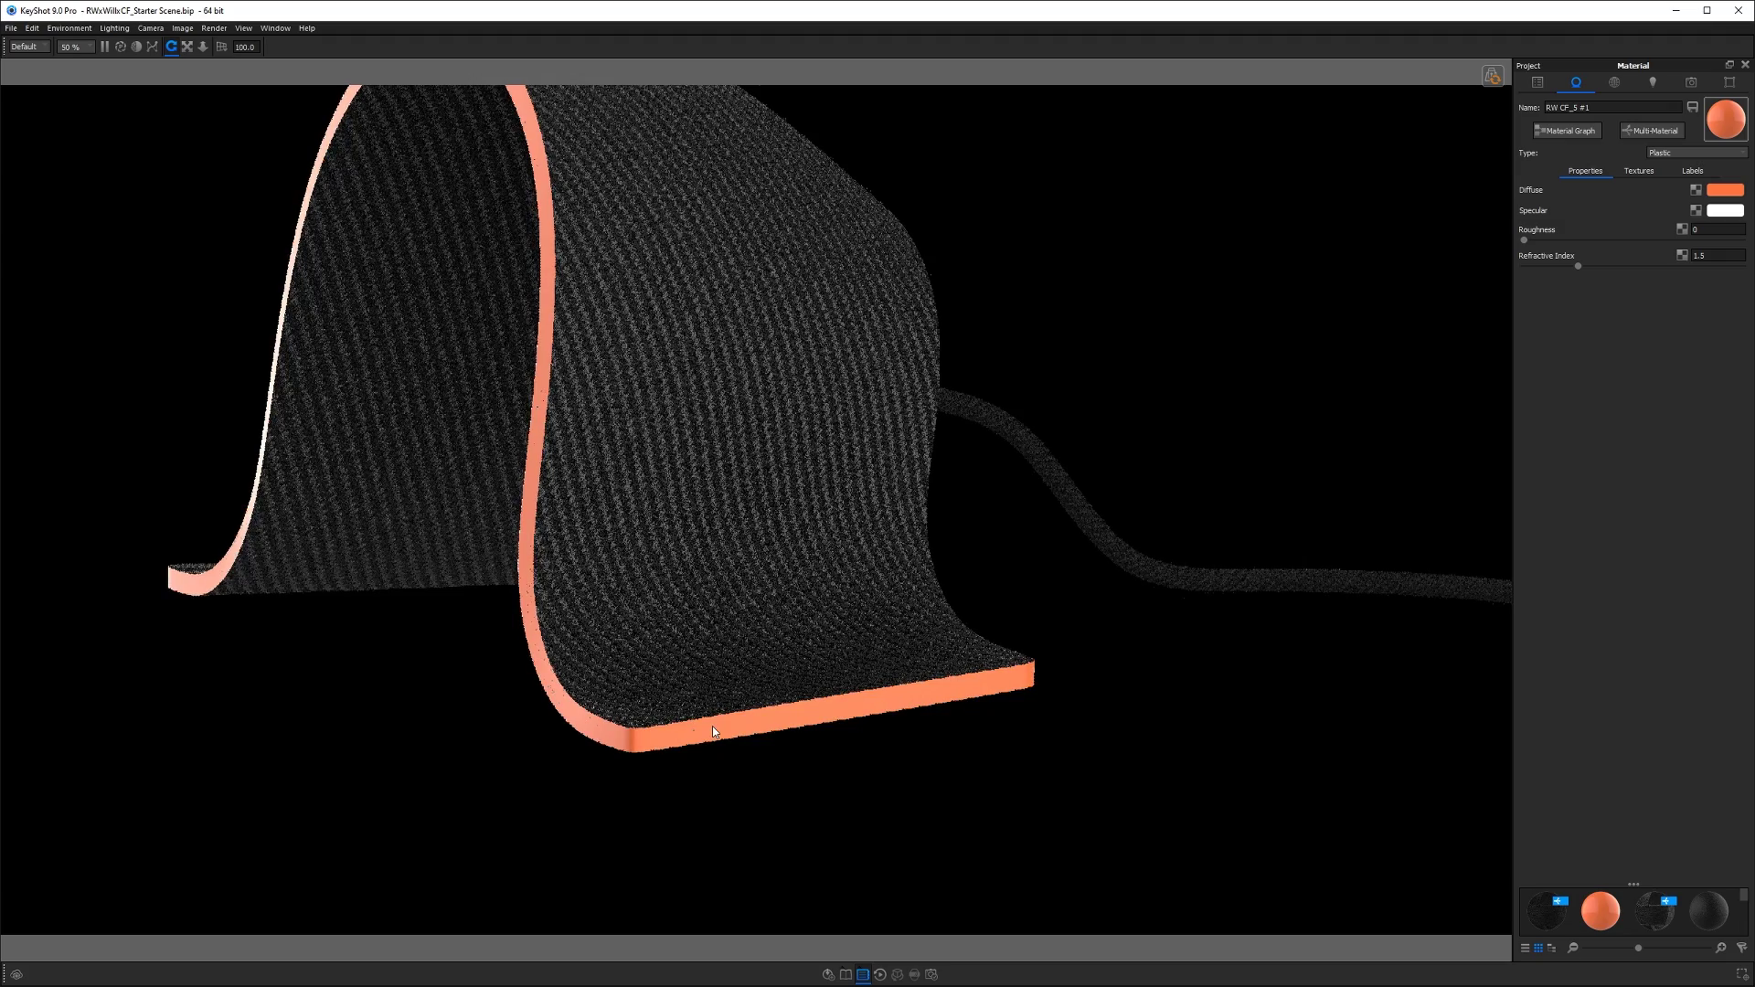
- Add a Brushed texture node below the Plastic node in the material graph
click(1567, 131)
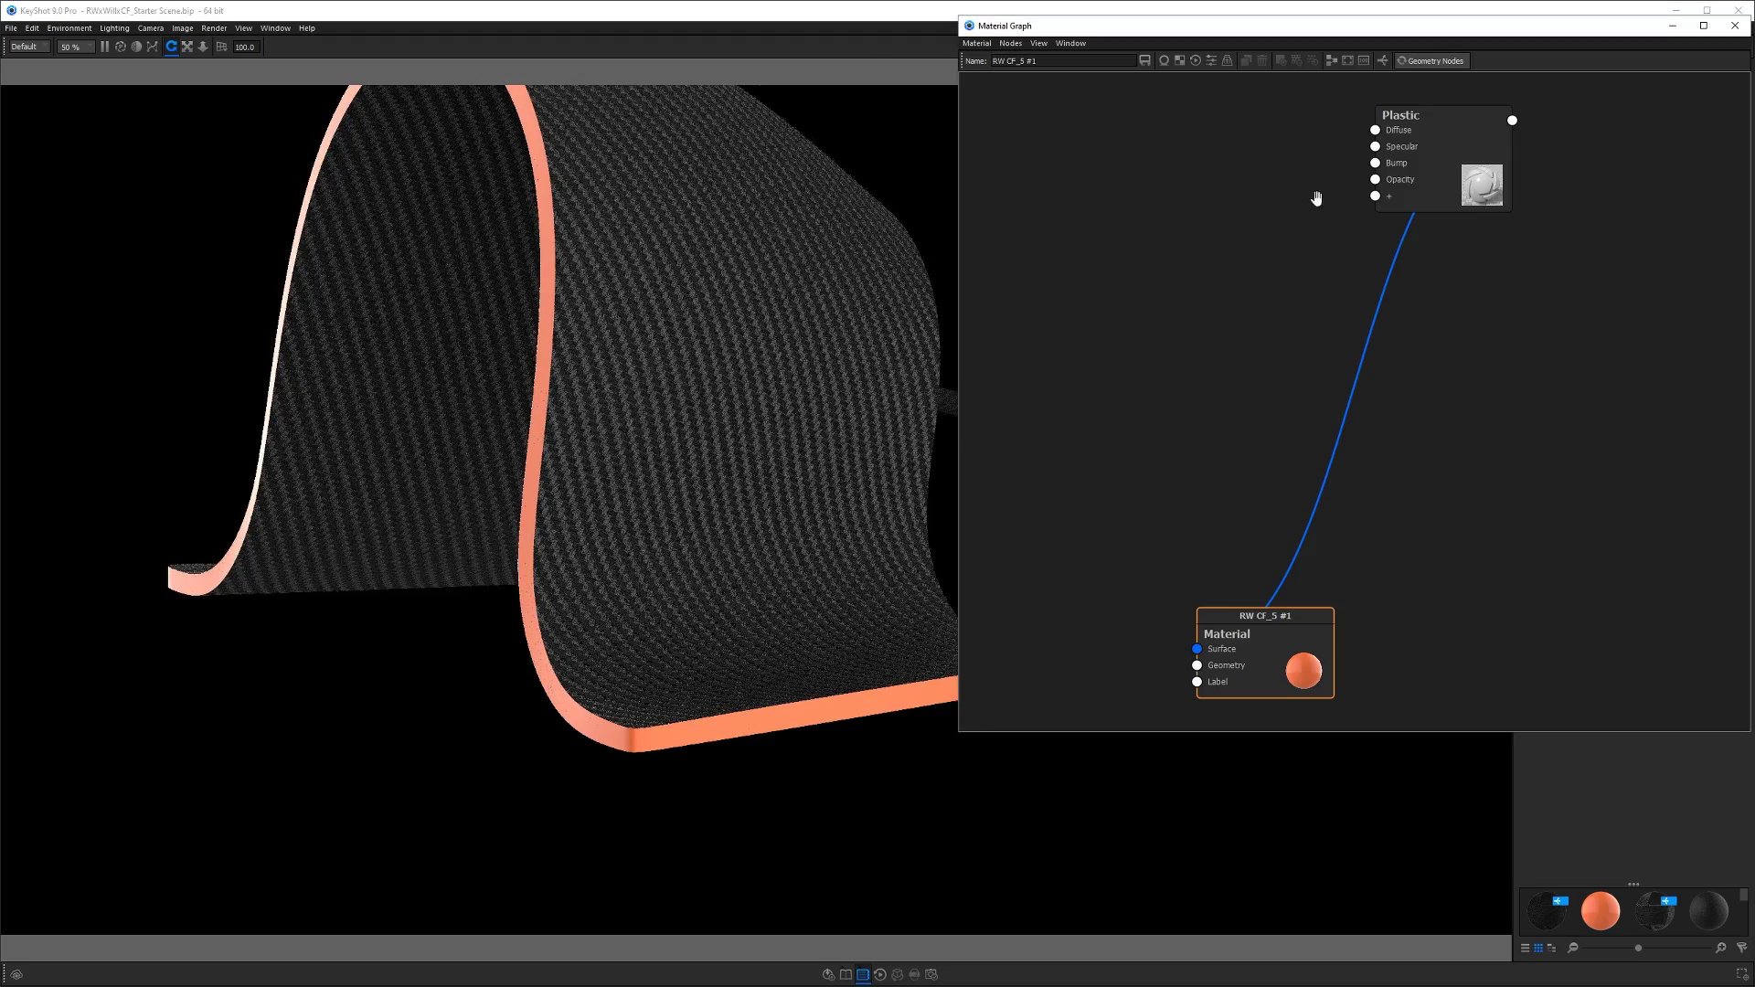
click(1349, 62)
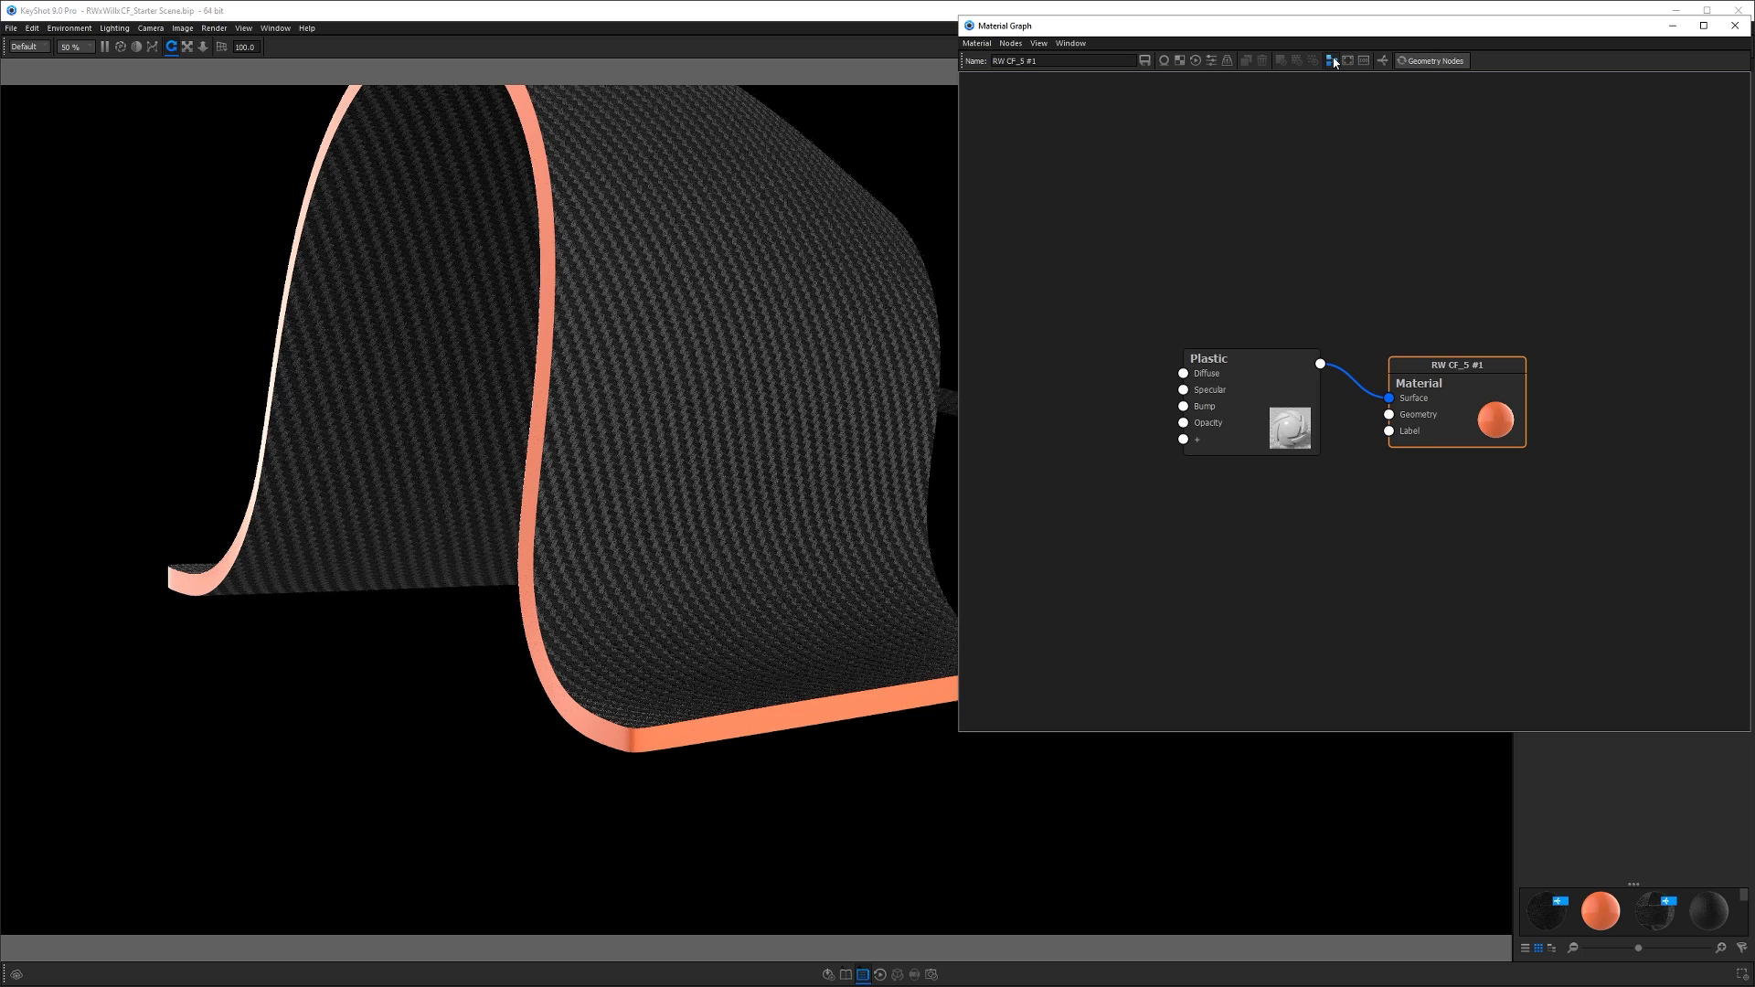
right_click(1196, 495)
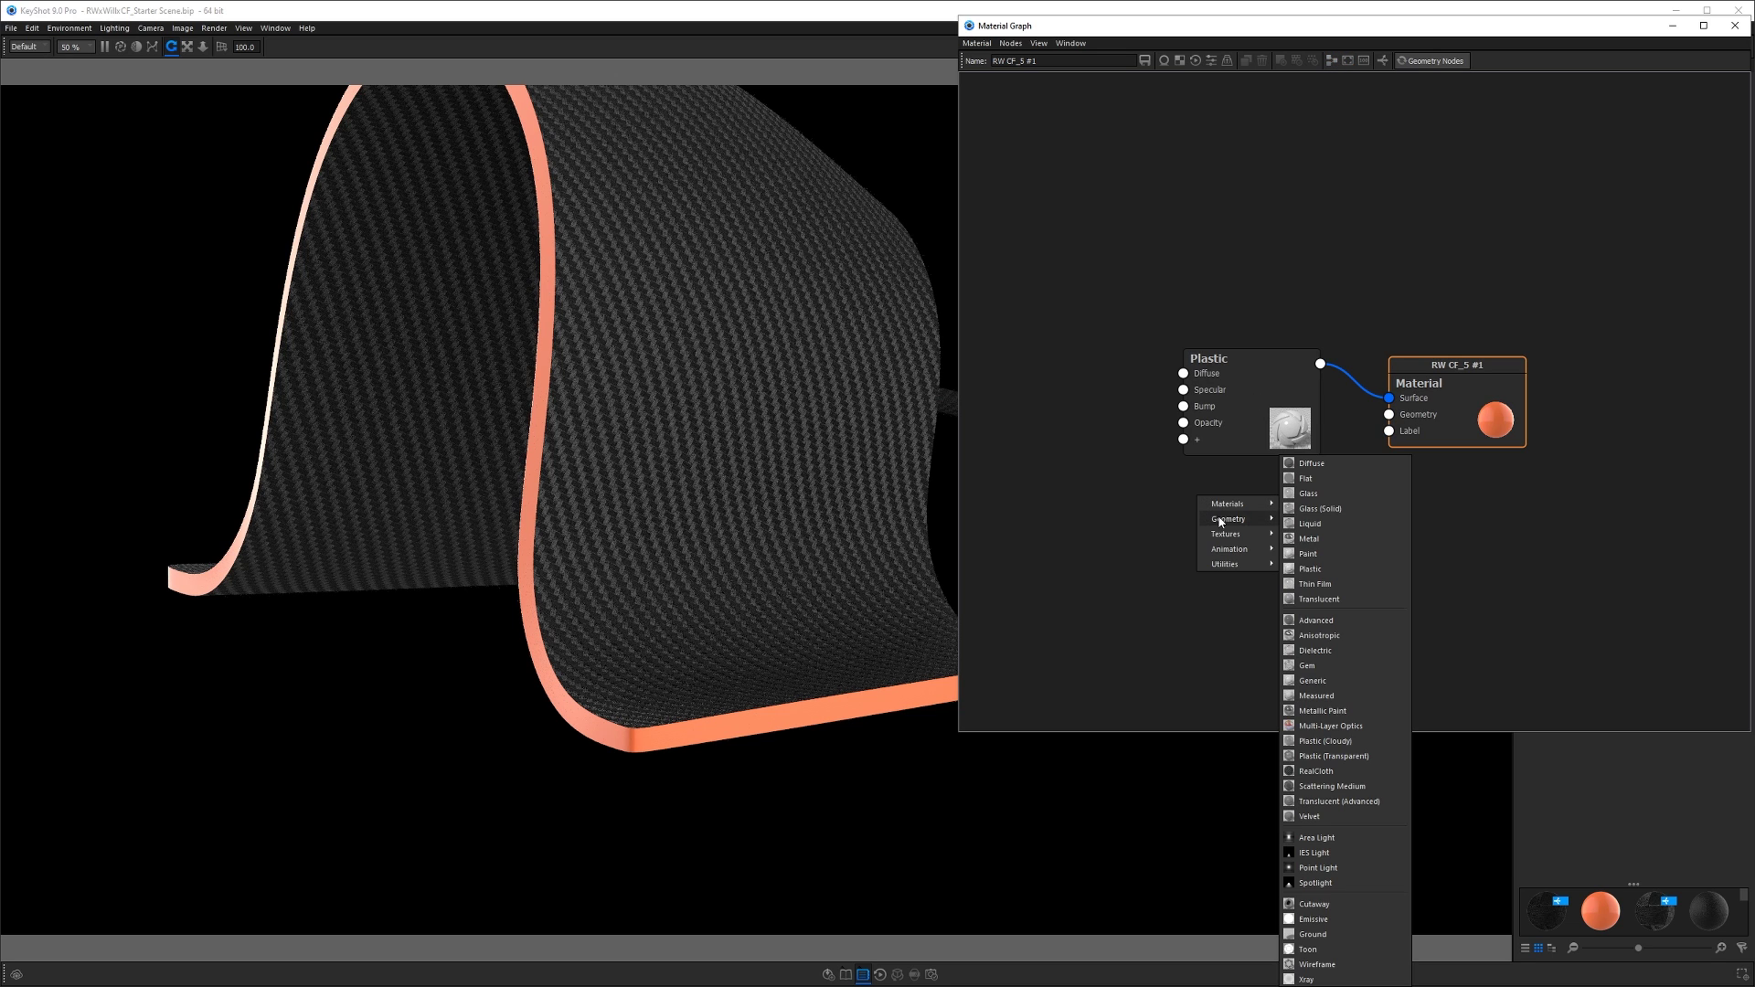
mouse_move(1225, 536)
click(1291, 603)
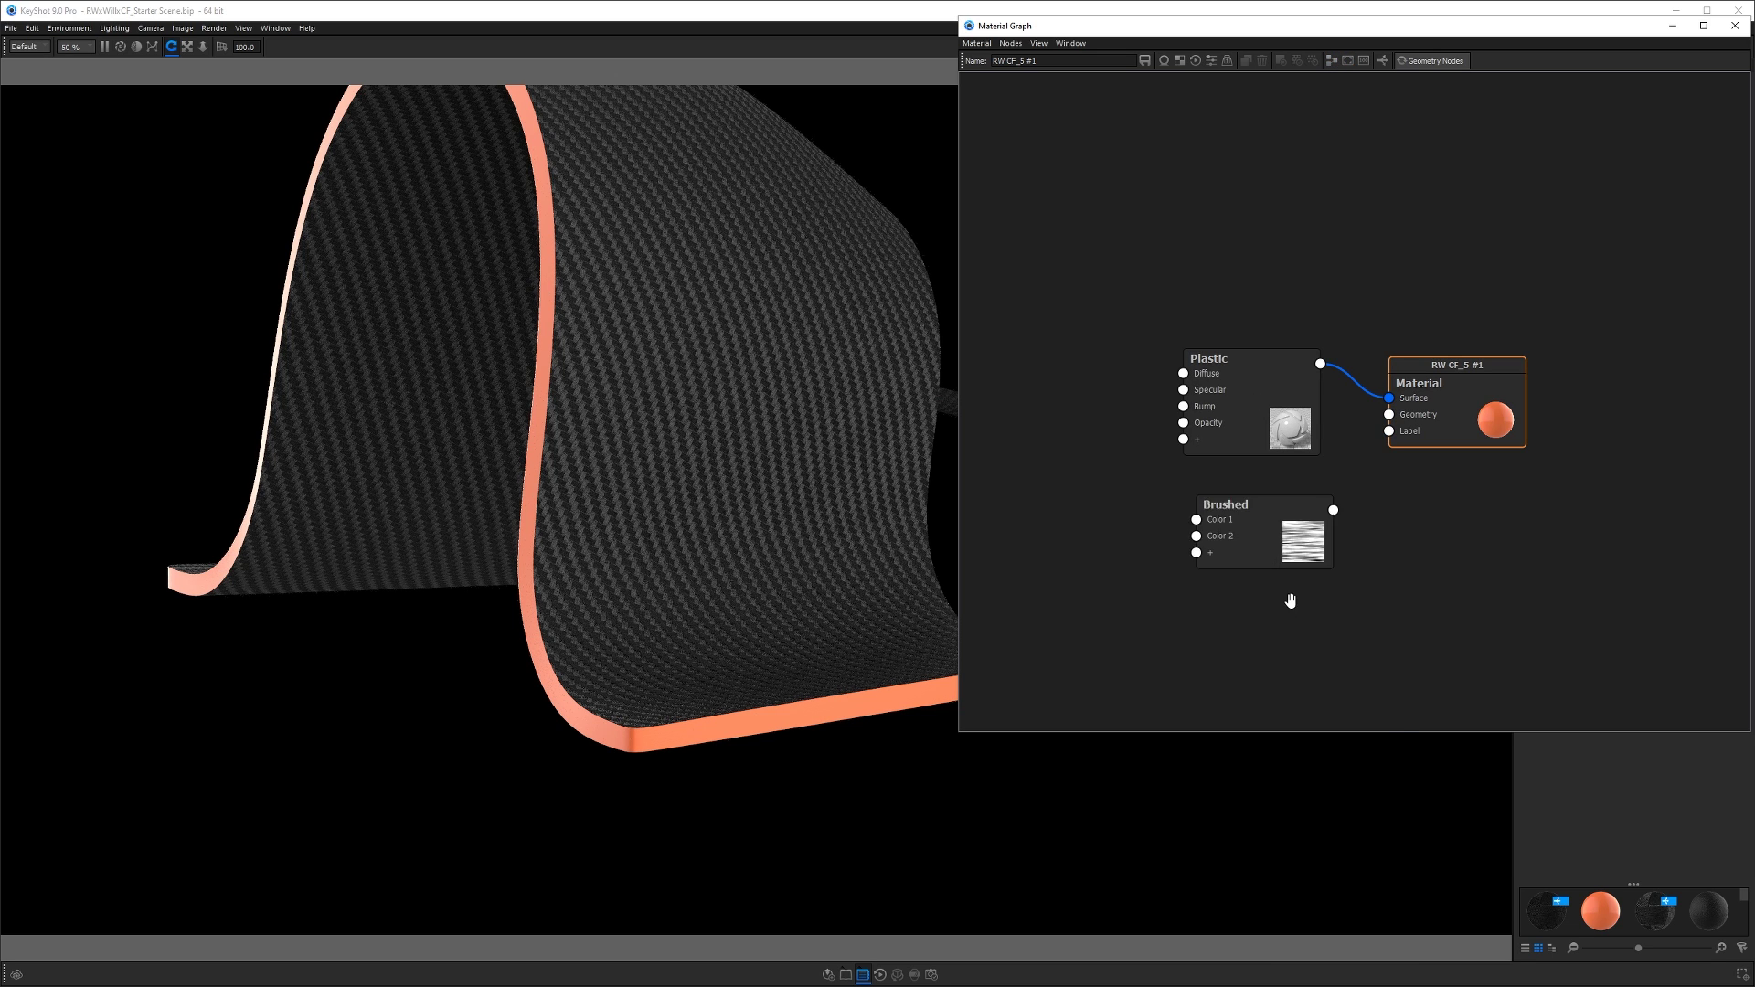
drag(1262, 530, 1184, 519)
- Keep UV mapping on the Brushed node and shrink its size from 0.01 to 0.005
double_click(1184, 519)
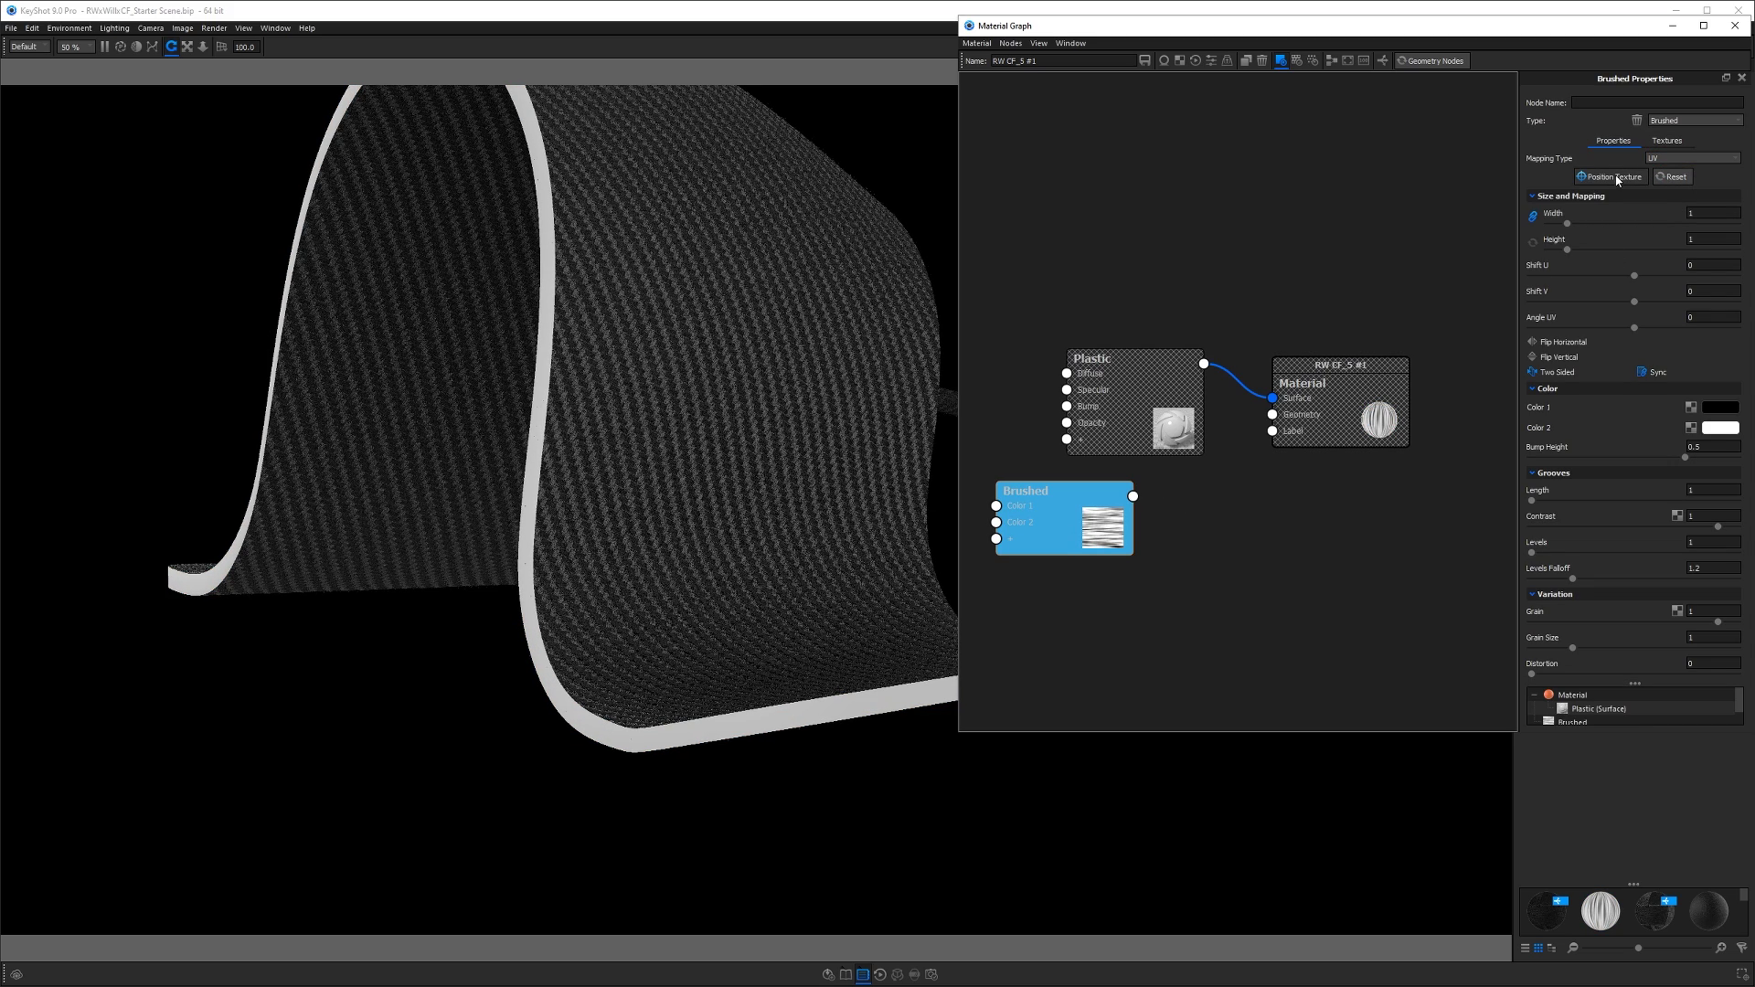
click(1653, 160)
click(1664, 205)
click(1723, 213)
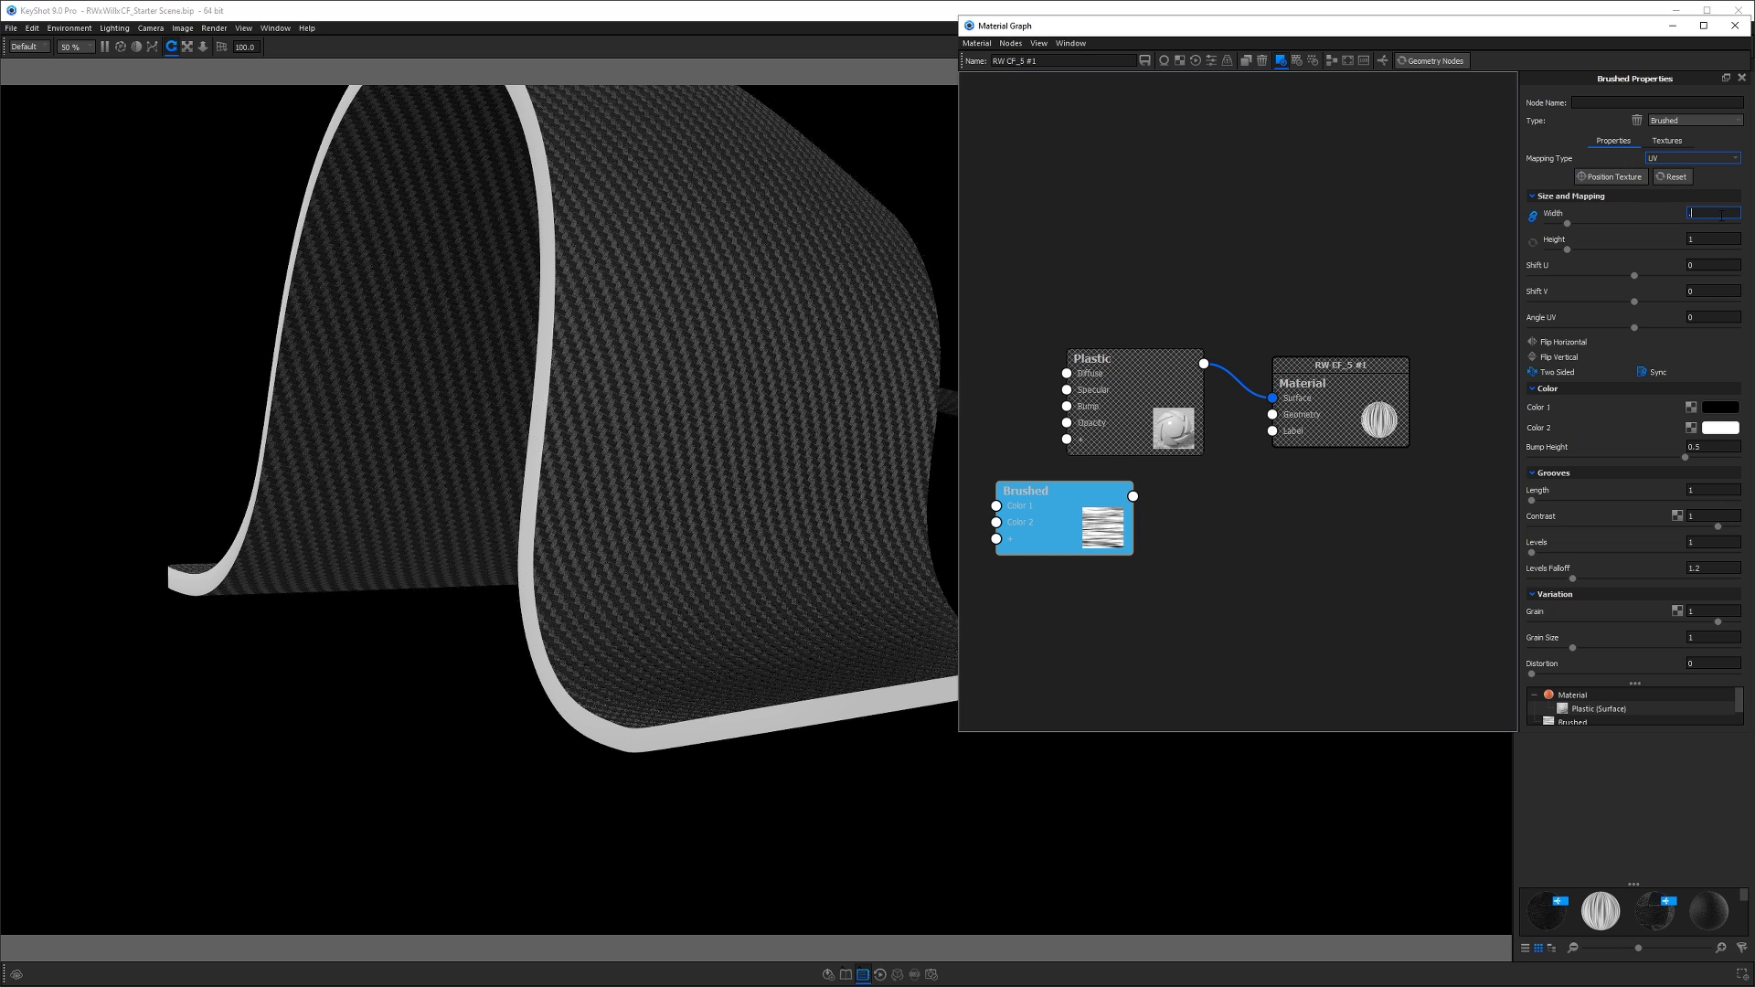
key(Return)
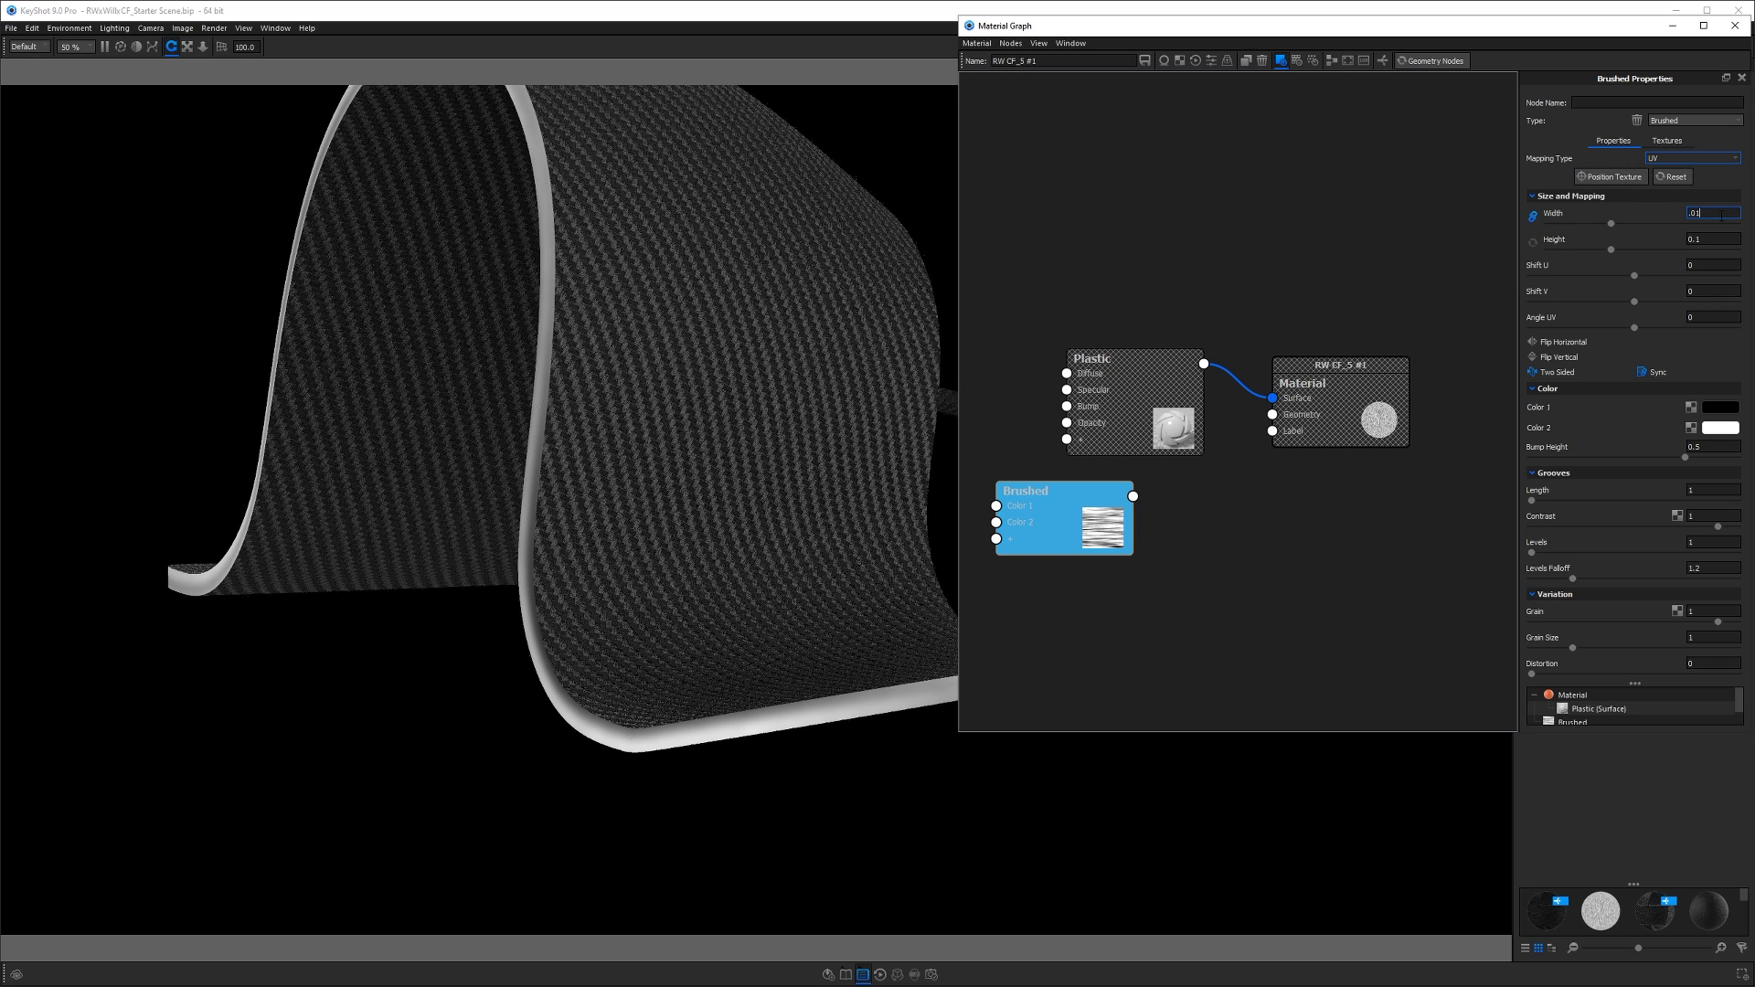
key(Return)
text(.005)
key(Return)
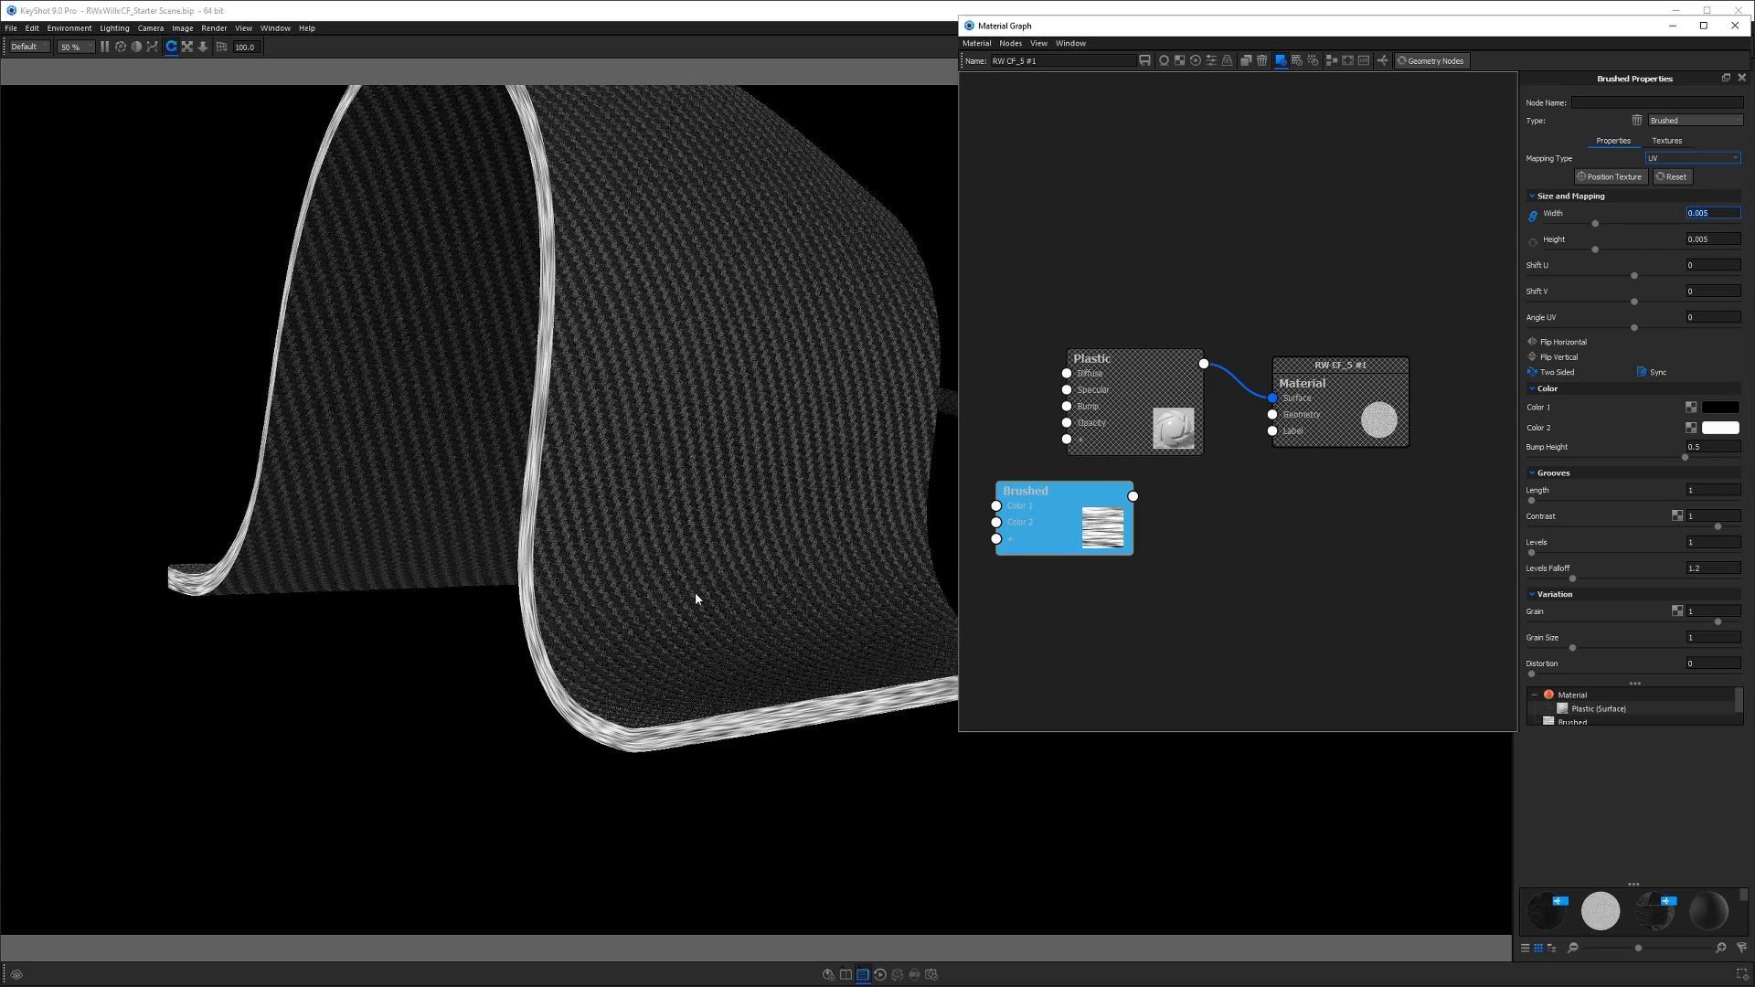
drag(697, 600, 569, 209)
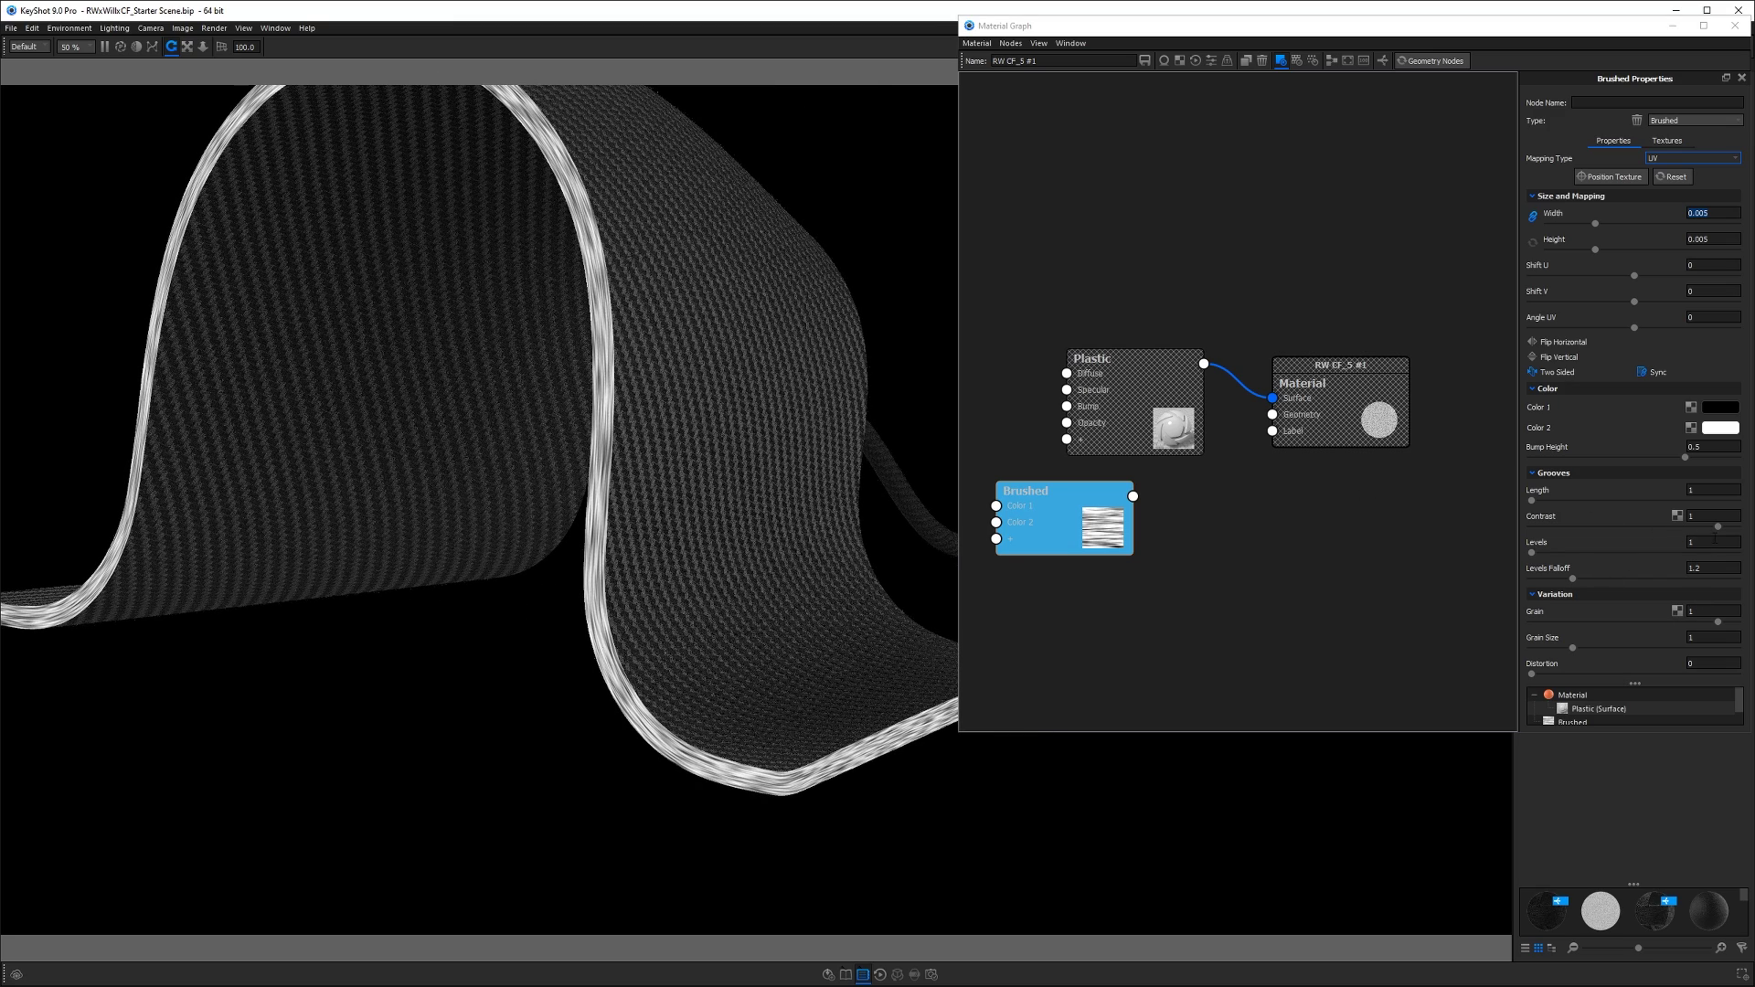
- Set the brushed groove length to 15, then 20, and inspect the fabric close up
click(1705, 490)
key(Return)
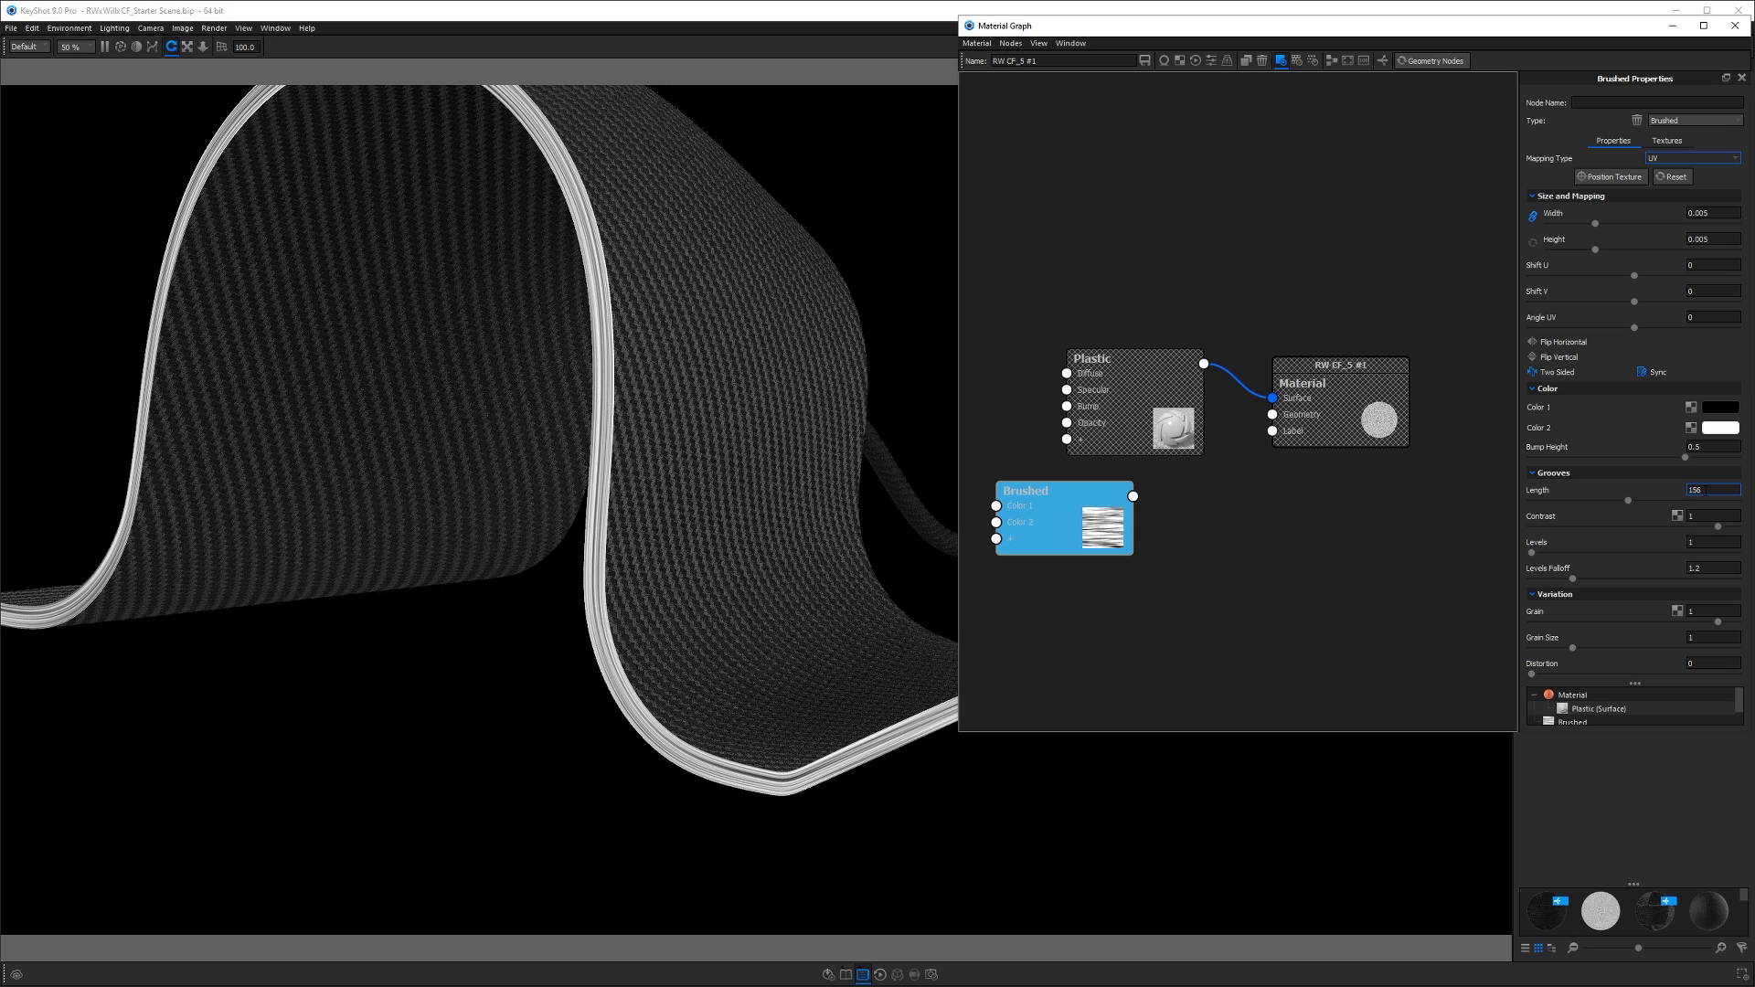
key(Return)
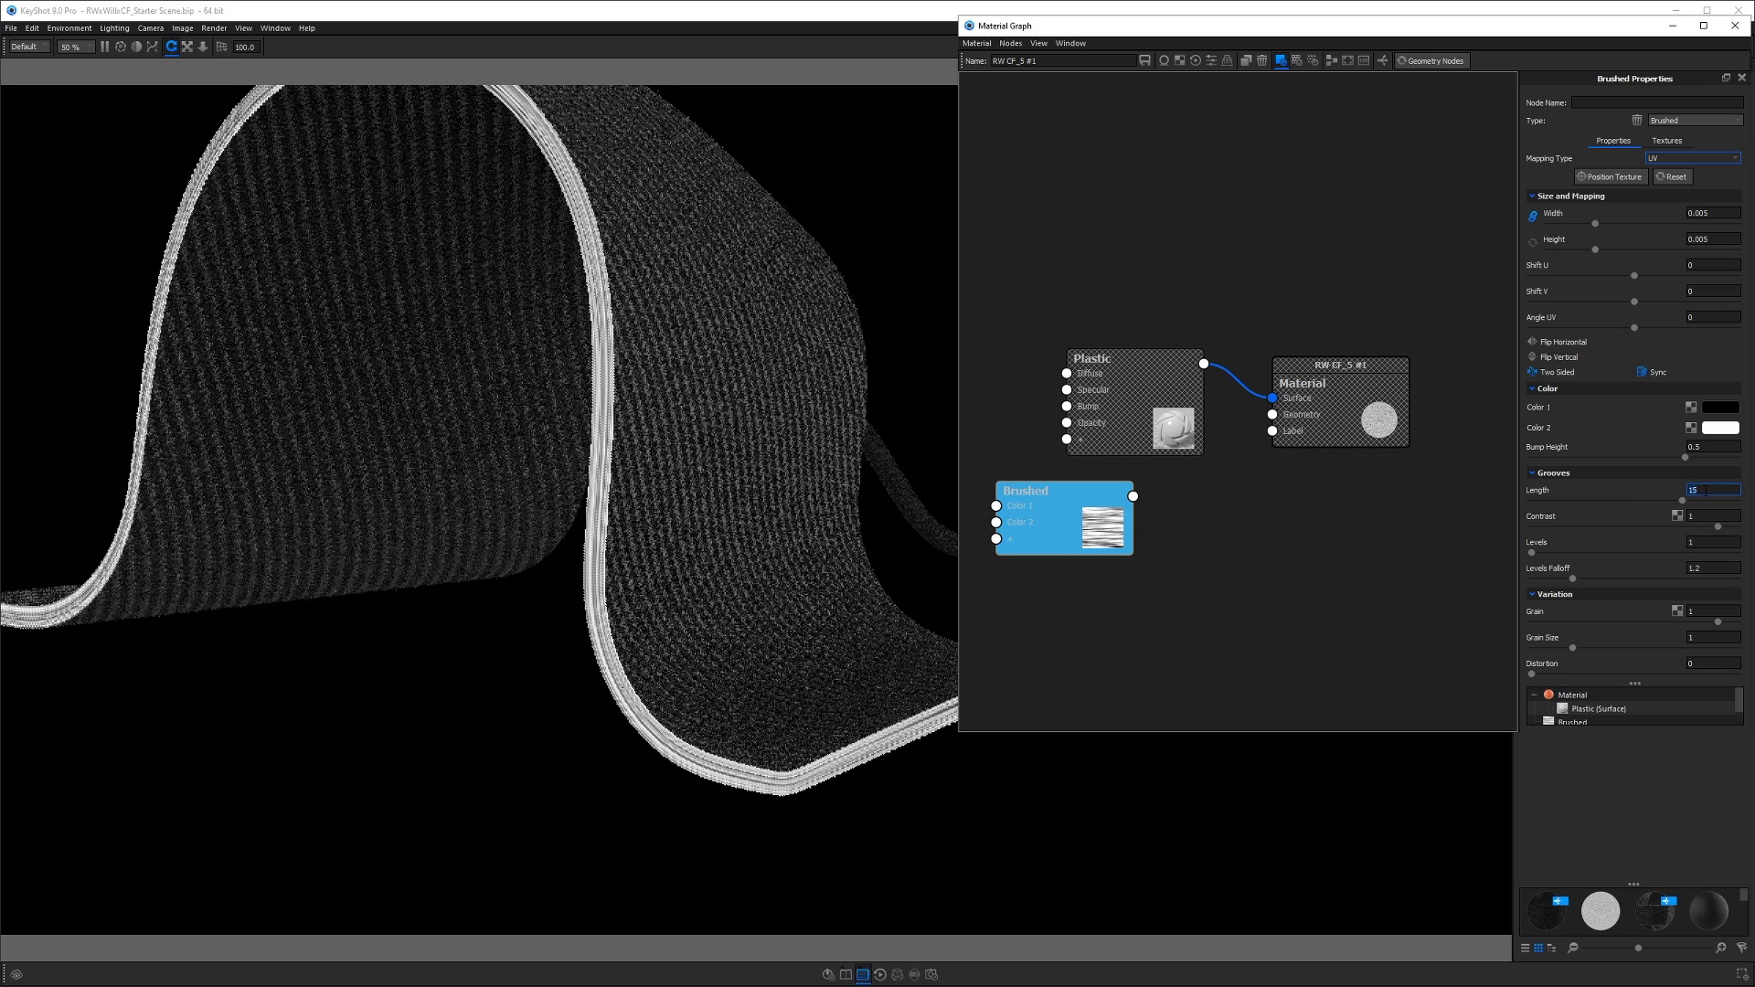
key(Return)
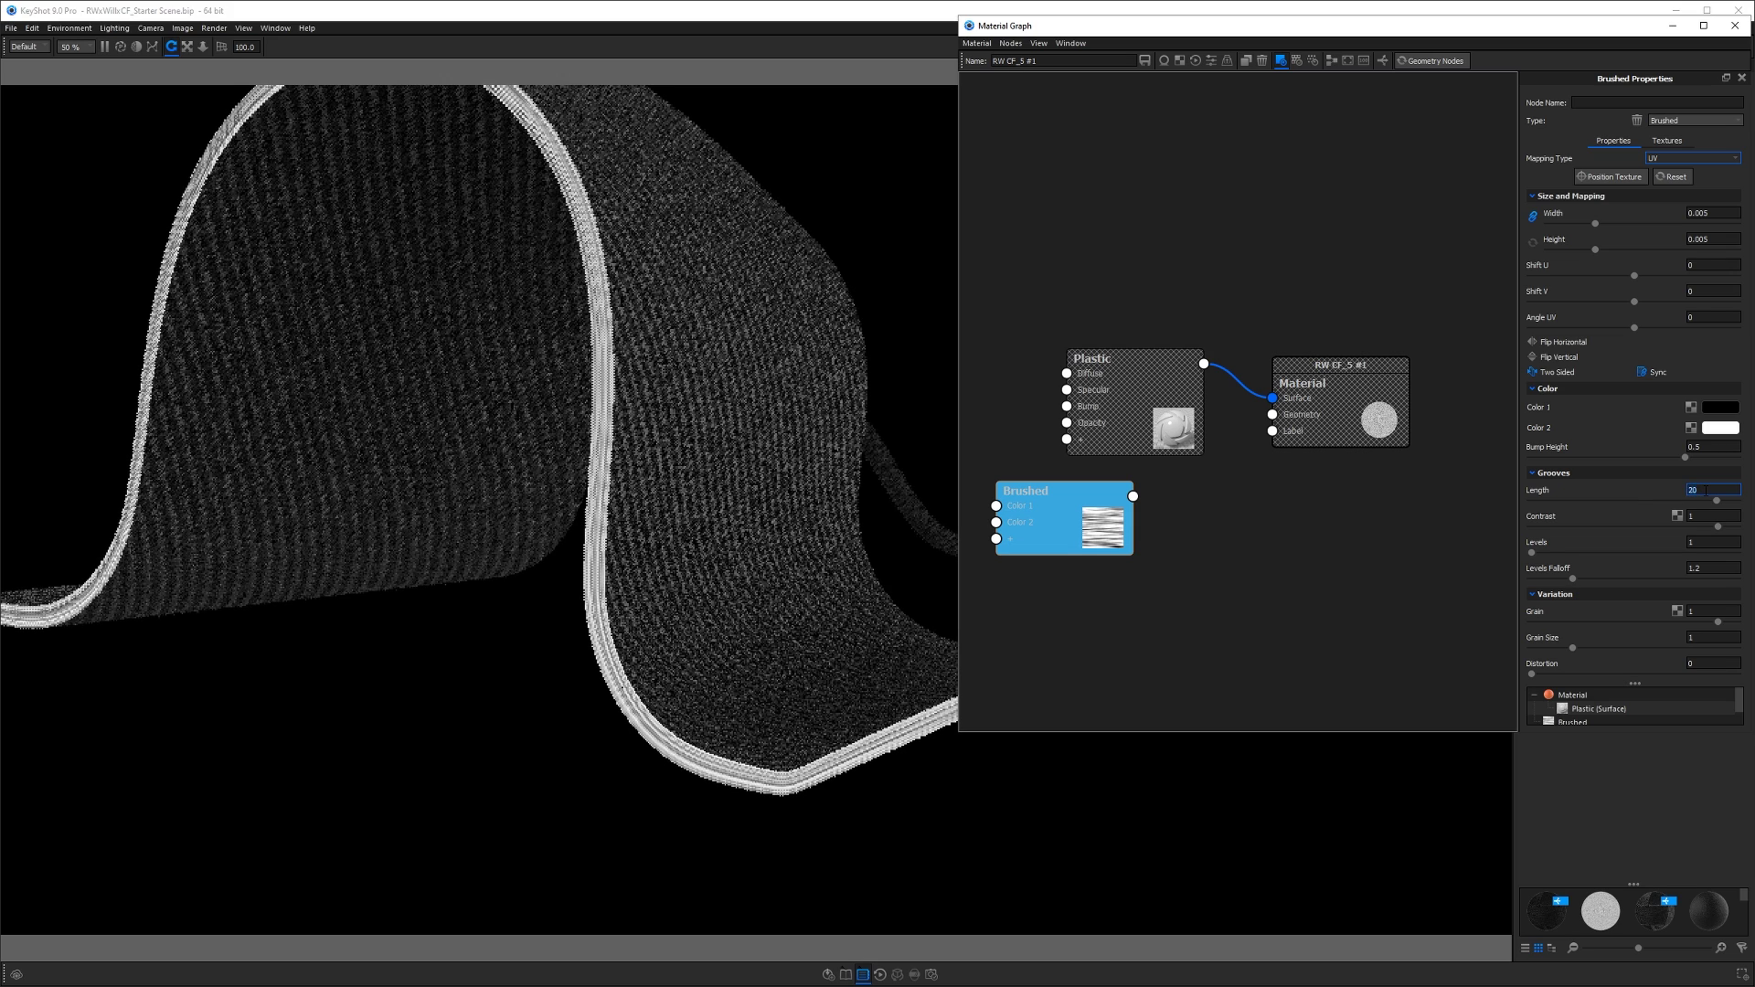
drag(737, 709, 681, 627)
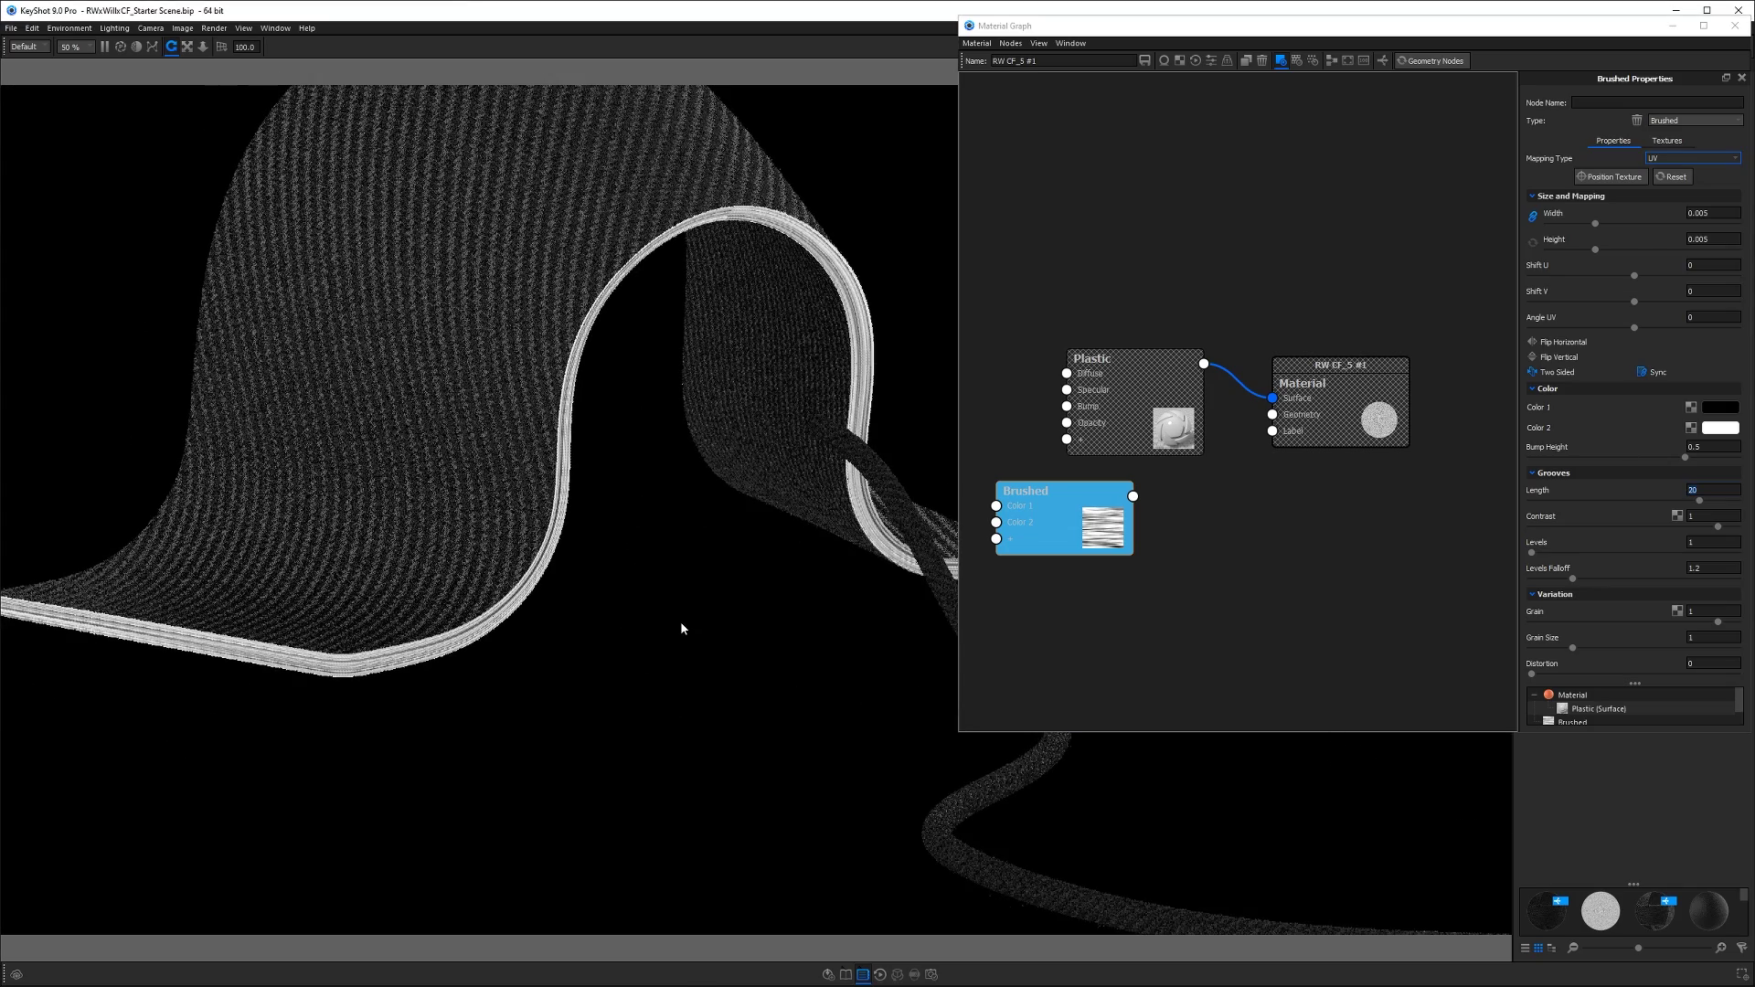
drag(694, 345, 688, 504)
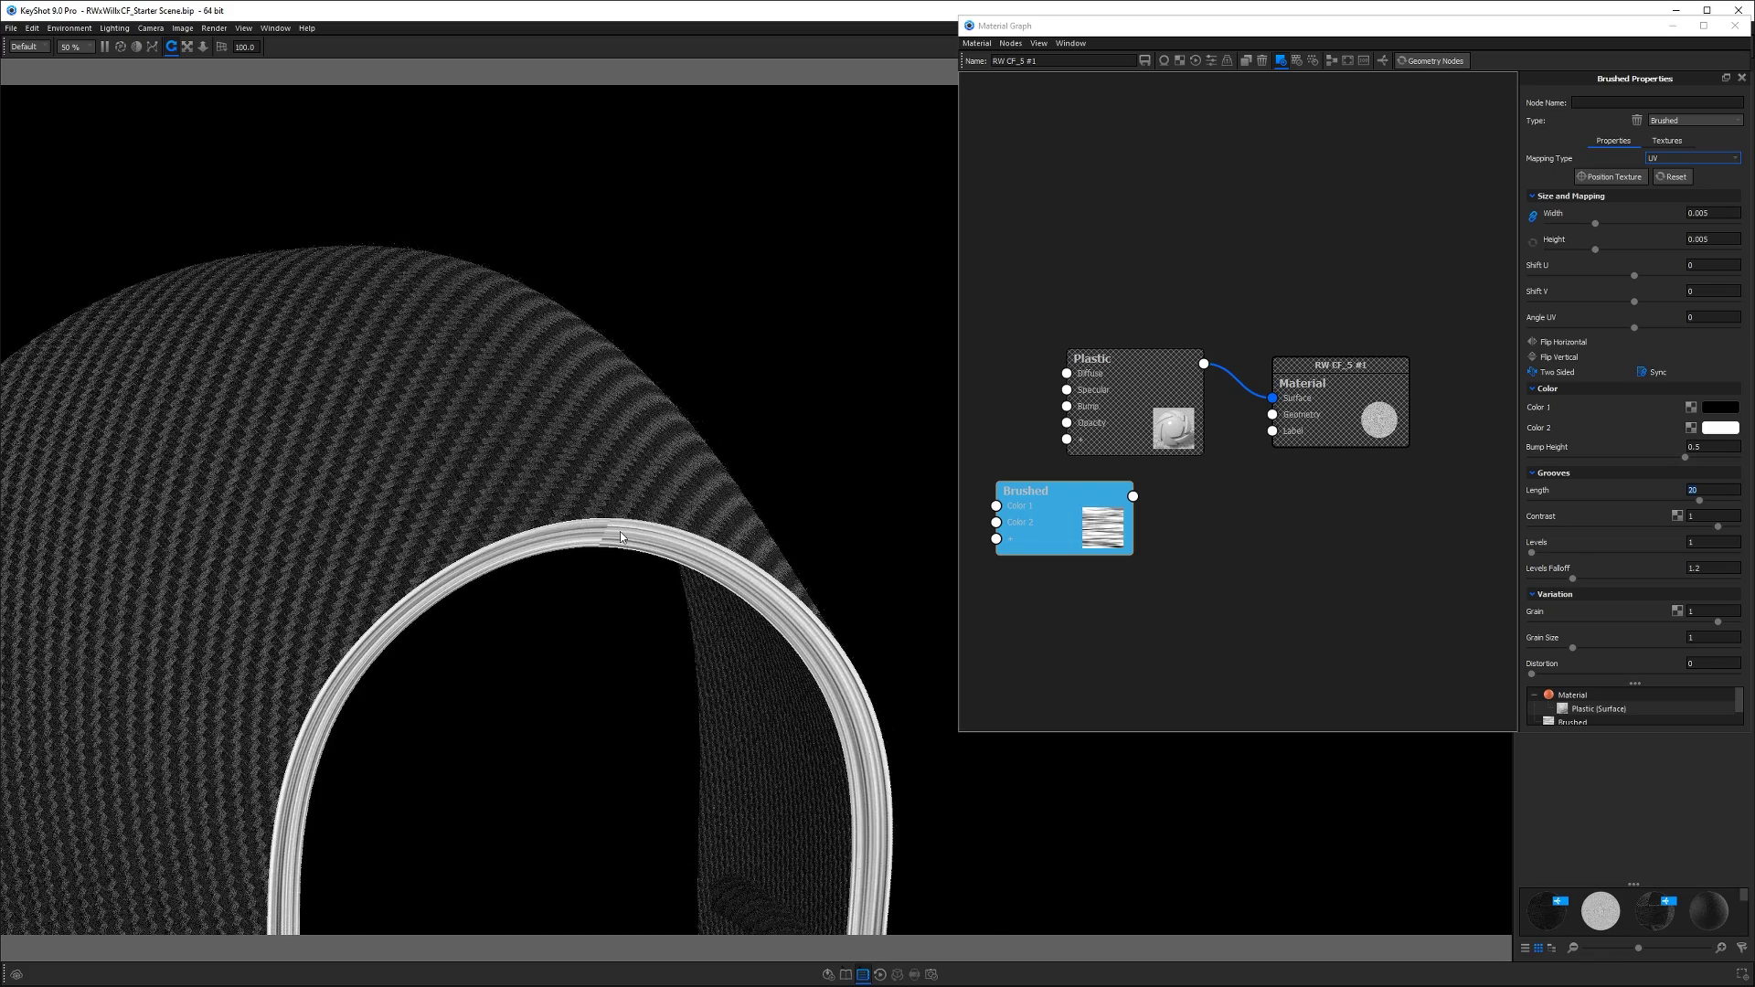
drag(487, 559, 728, 760)
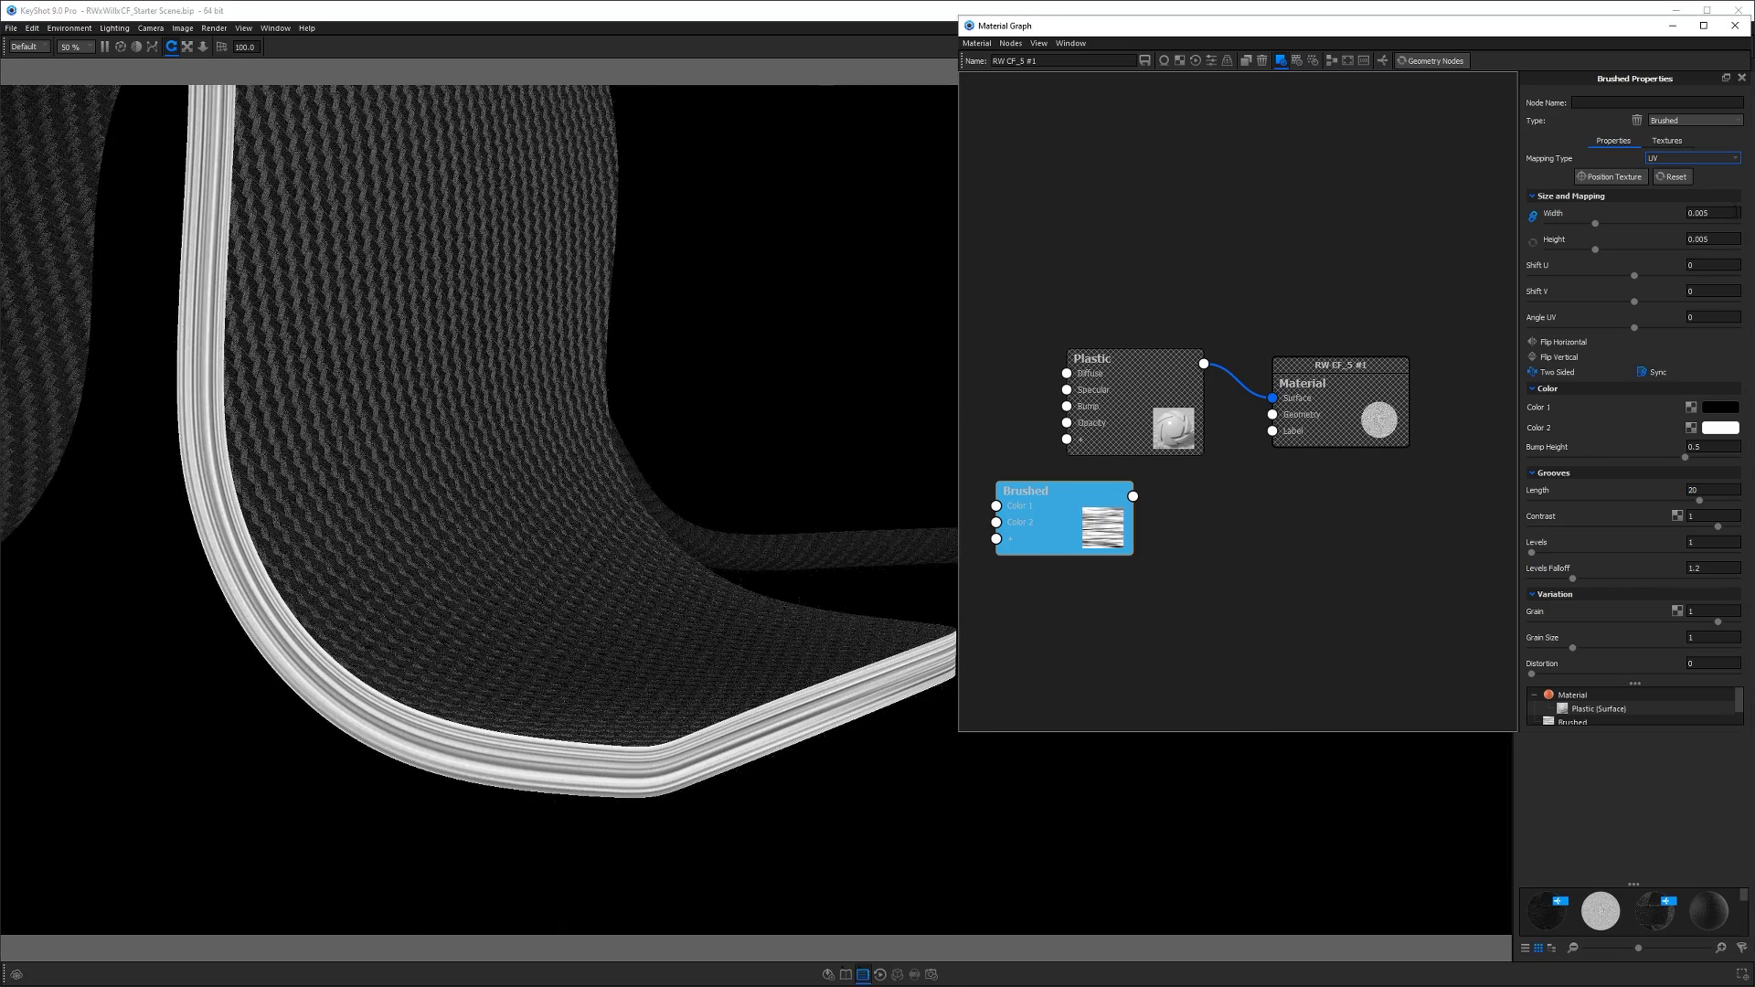
- Reduce the brushed texture width to 0.003, then 0.002
click(1730, 212)
key(Return)
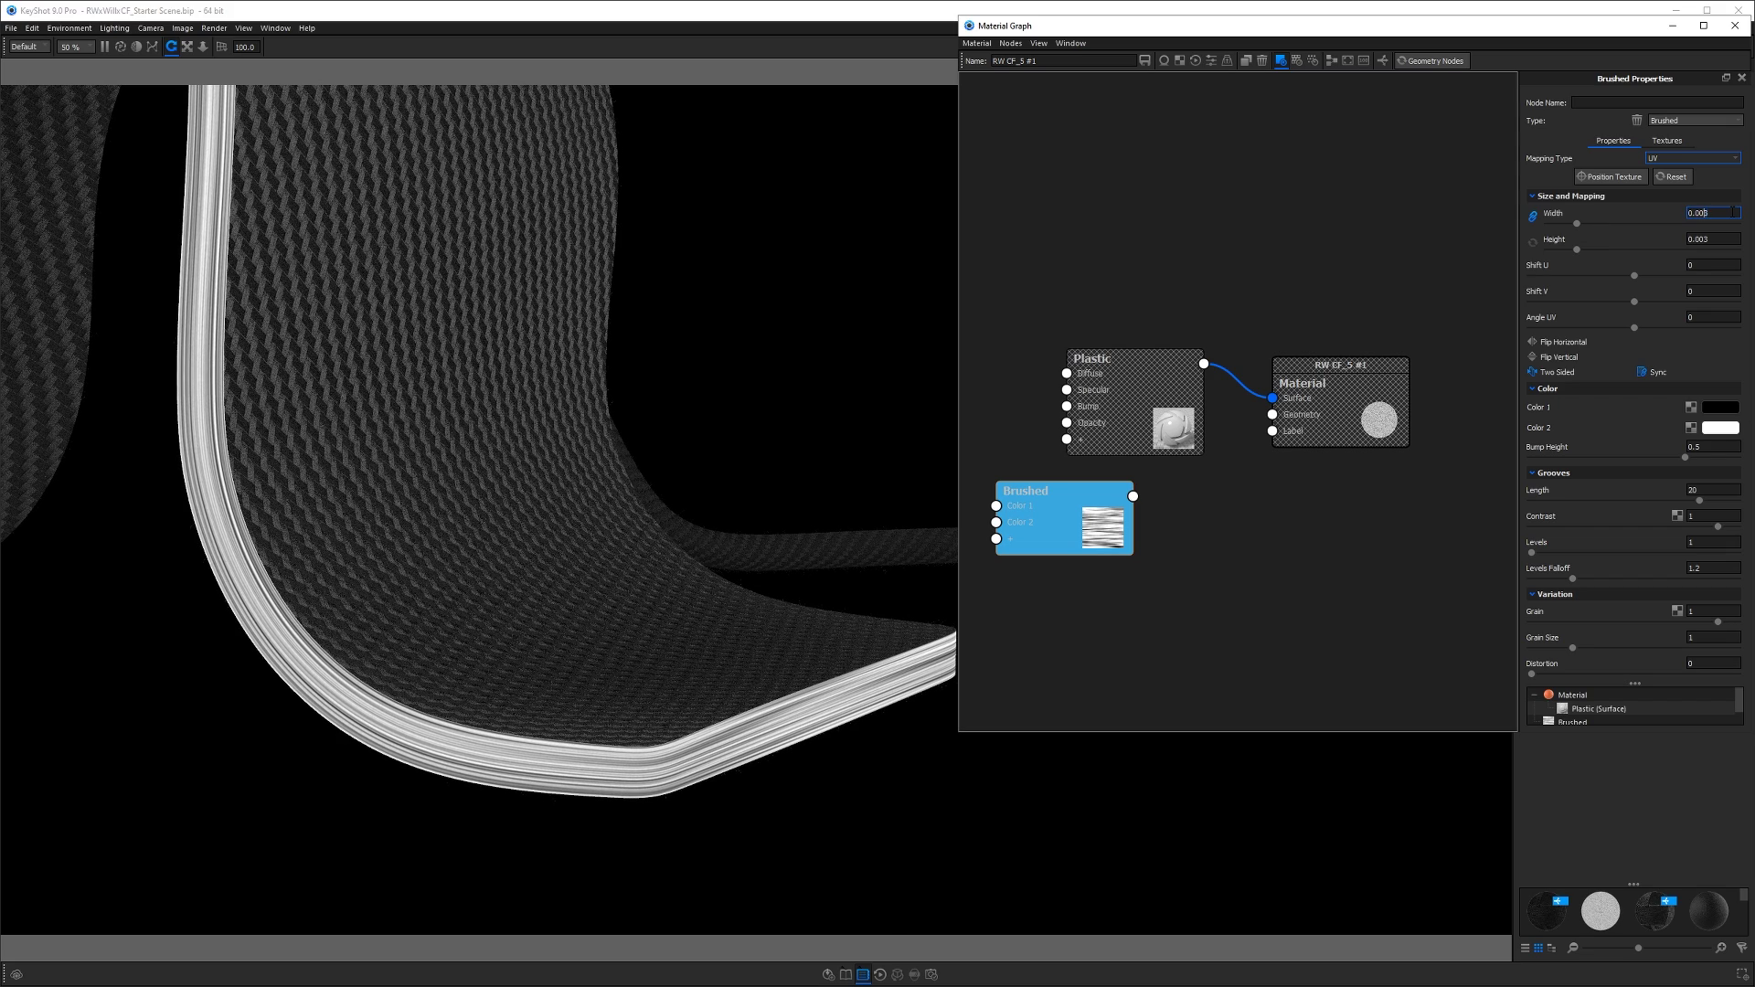
text(0.002)
key(Return)
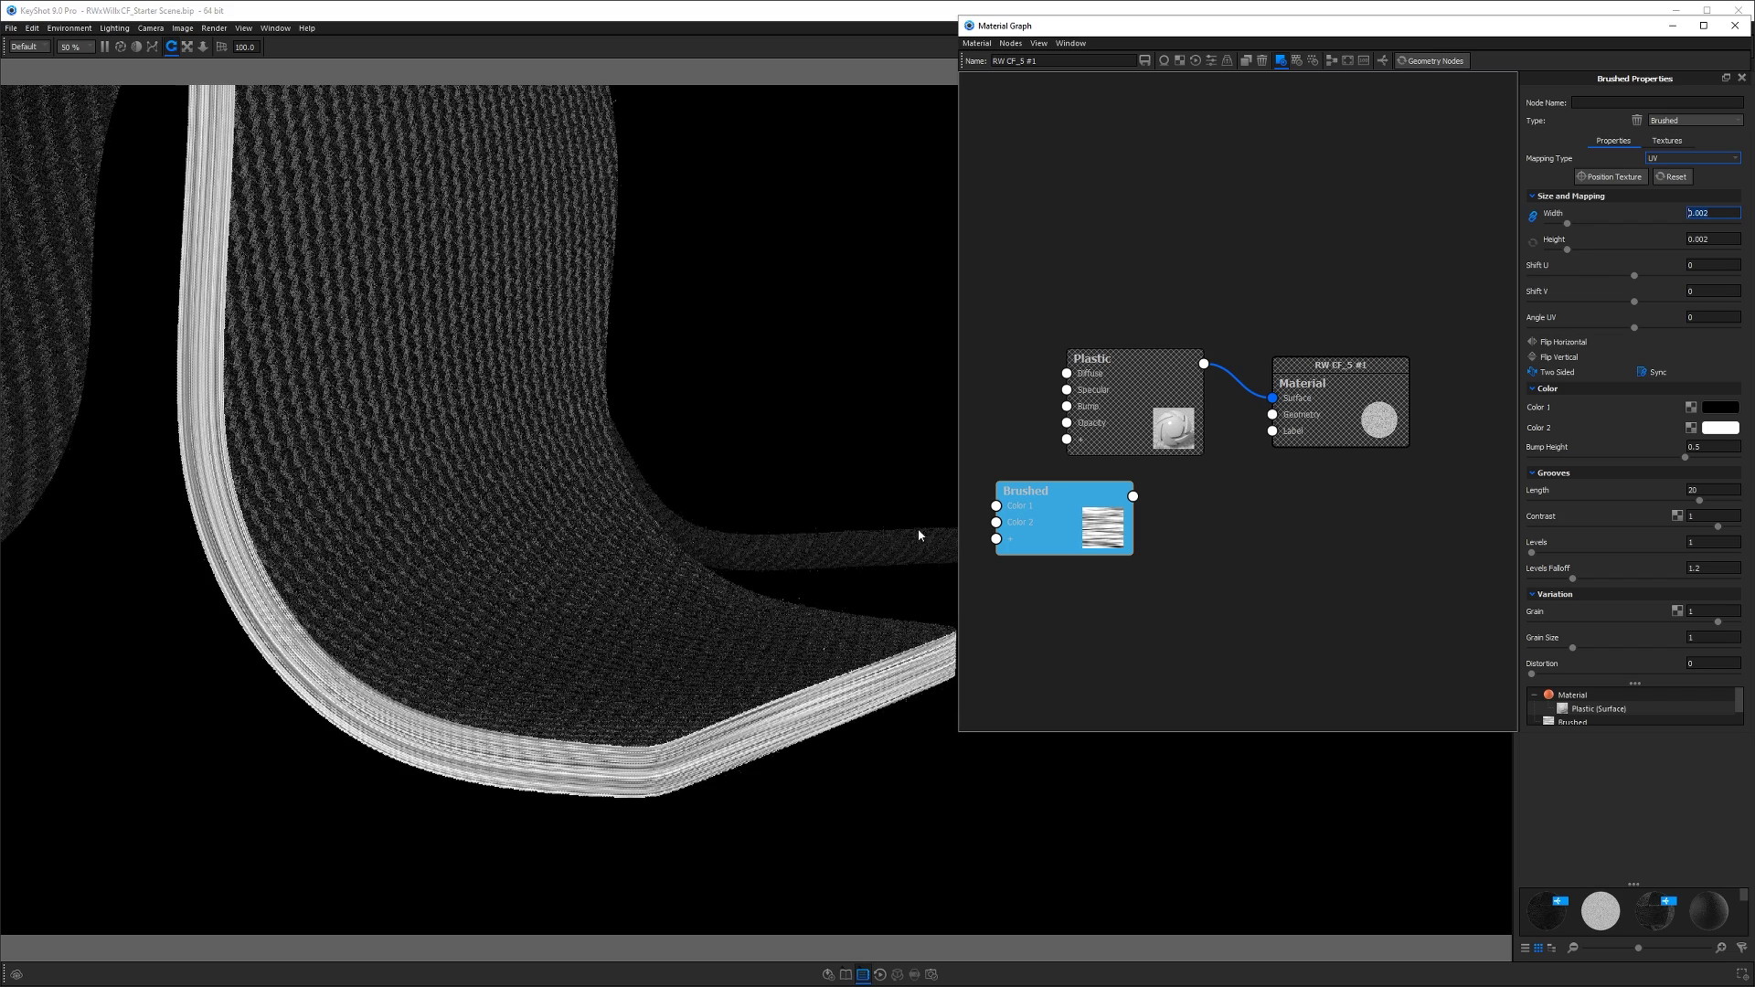
click(1097, 518)
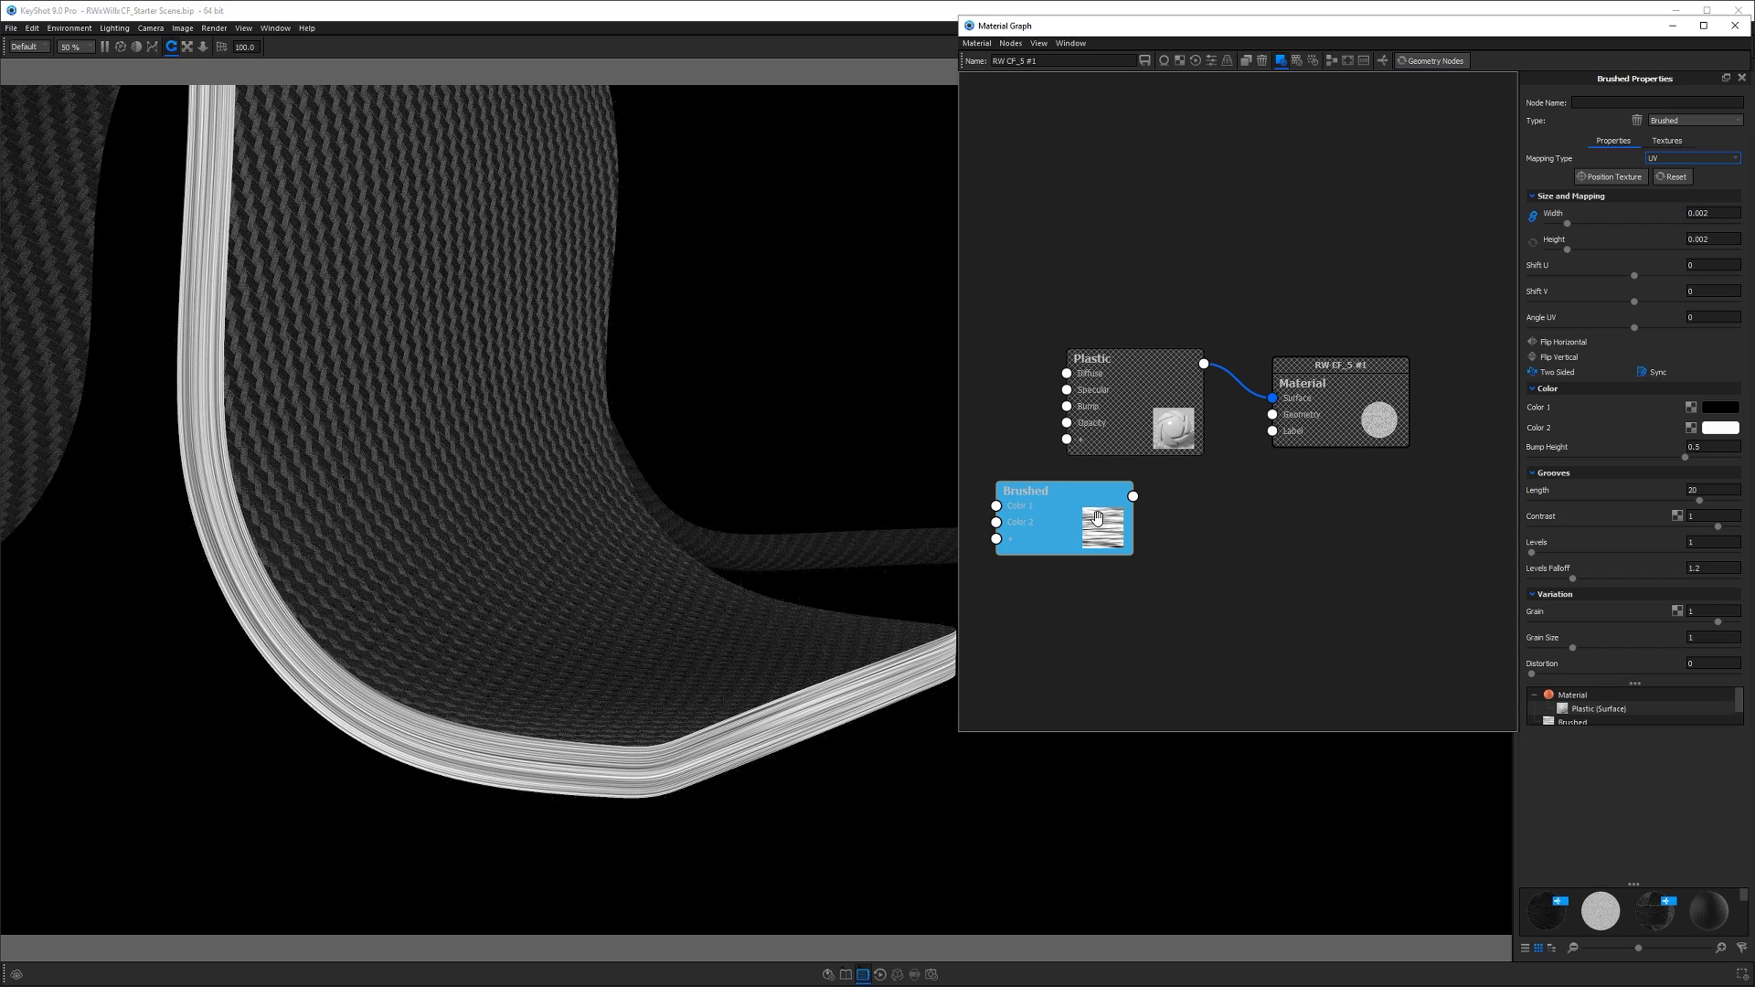
- Make the Plastic diffuse black and wire the Brushed texture into its Bump
click(1098, 517)
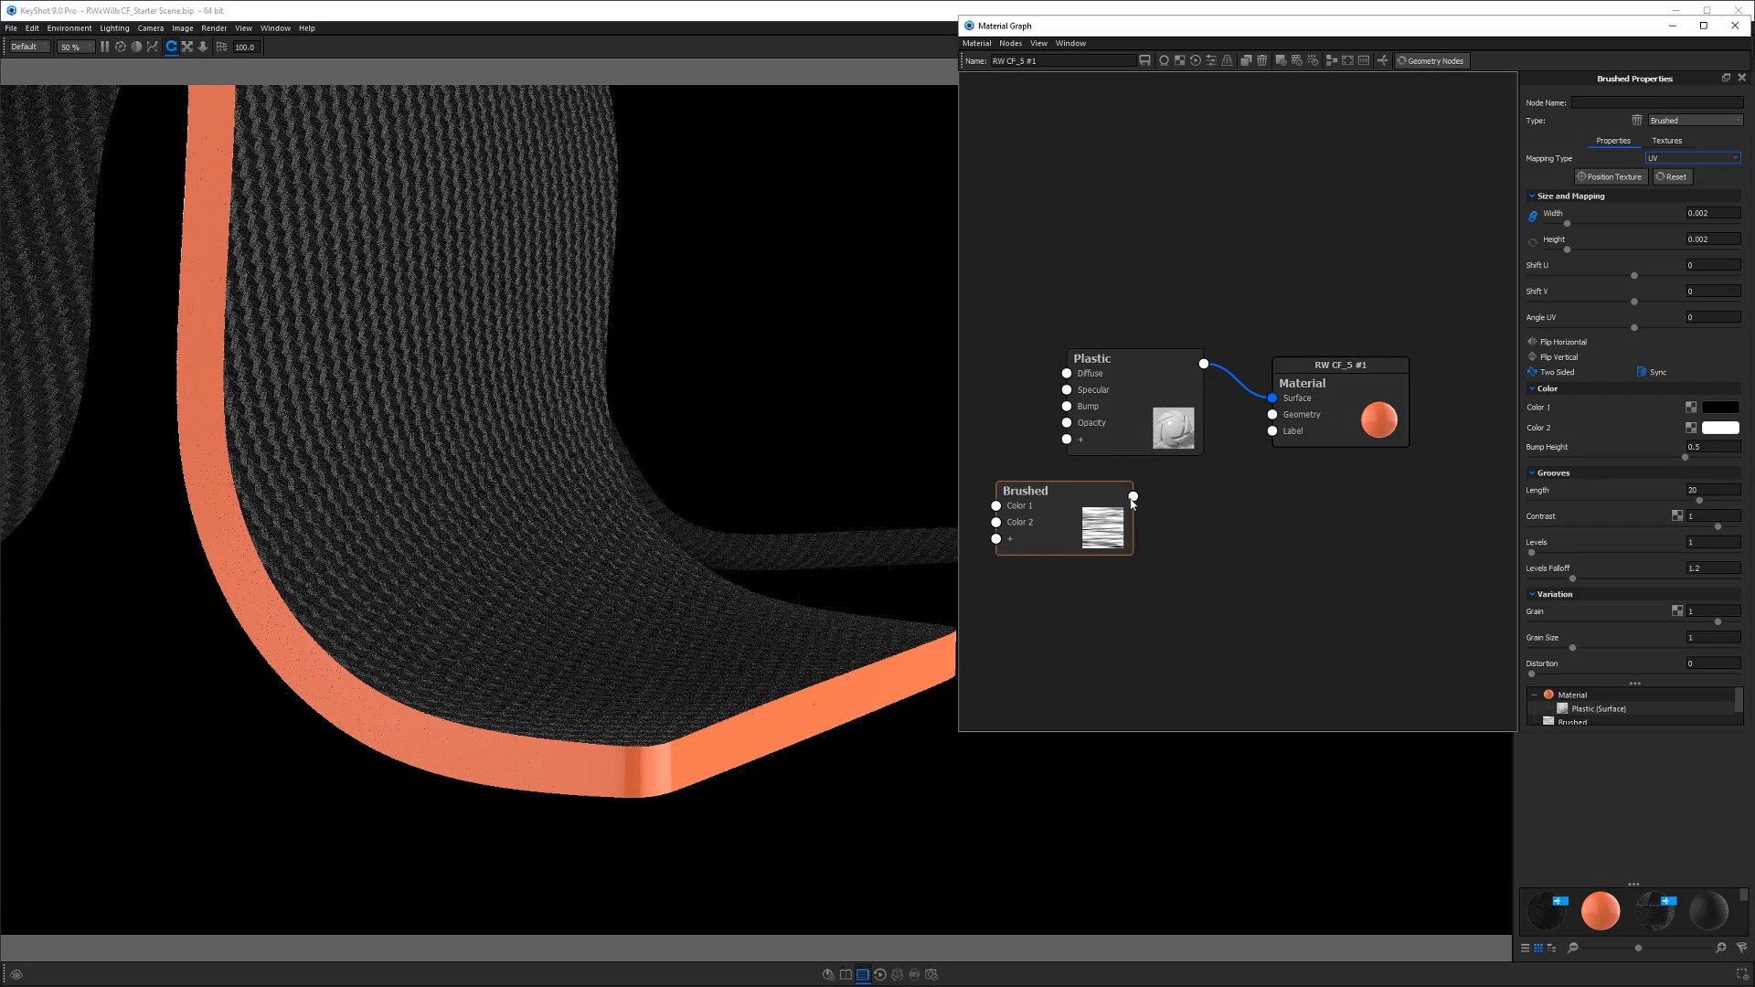
click(1134, 425)
click(1712, 161)
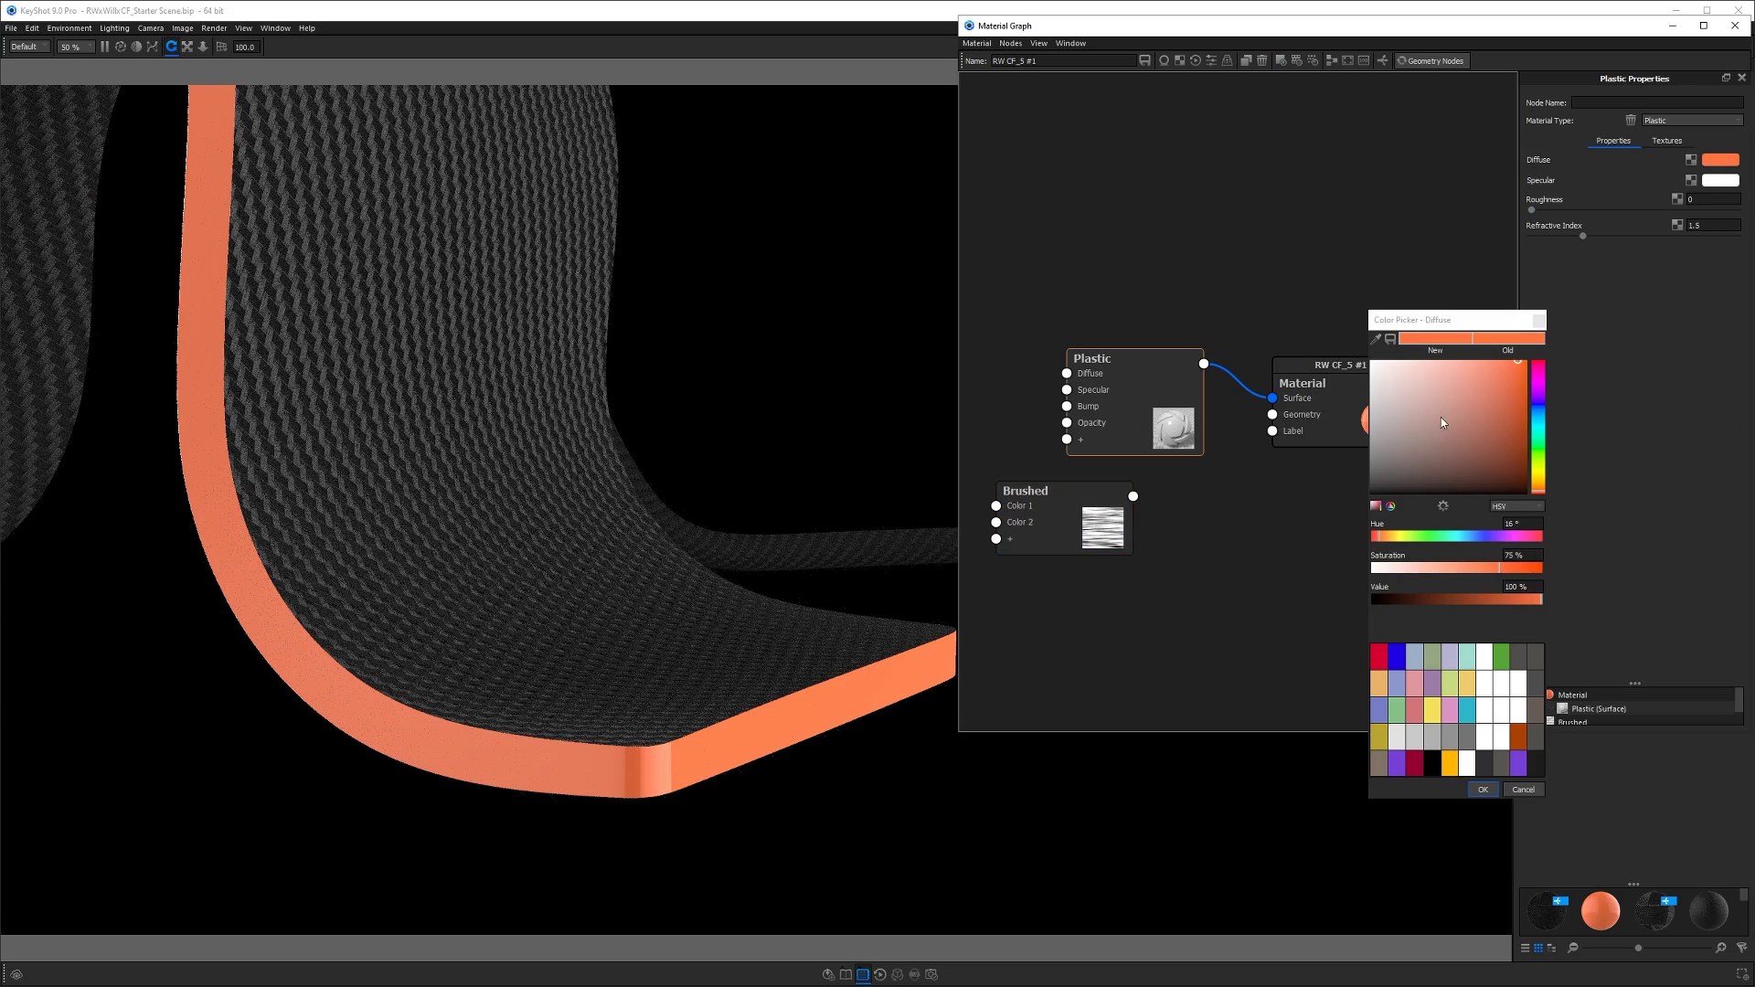
click(1488, 778)
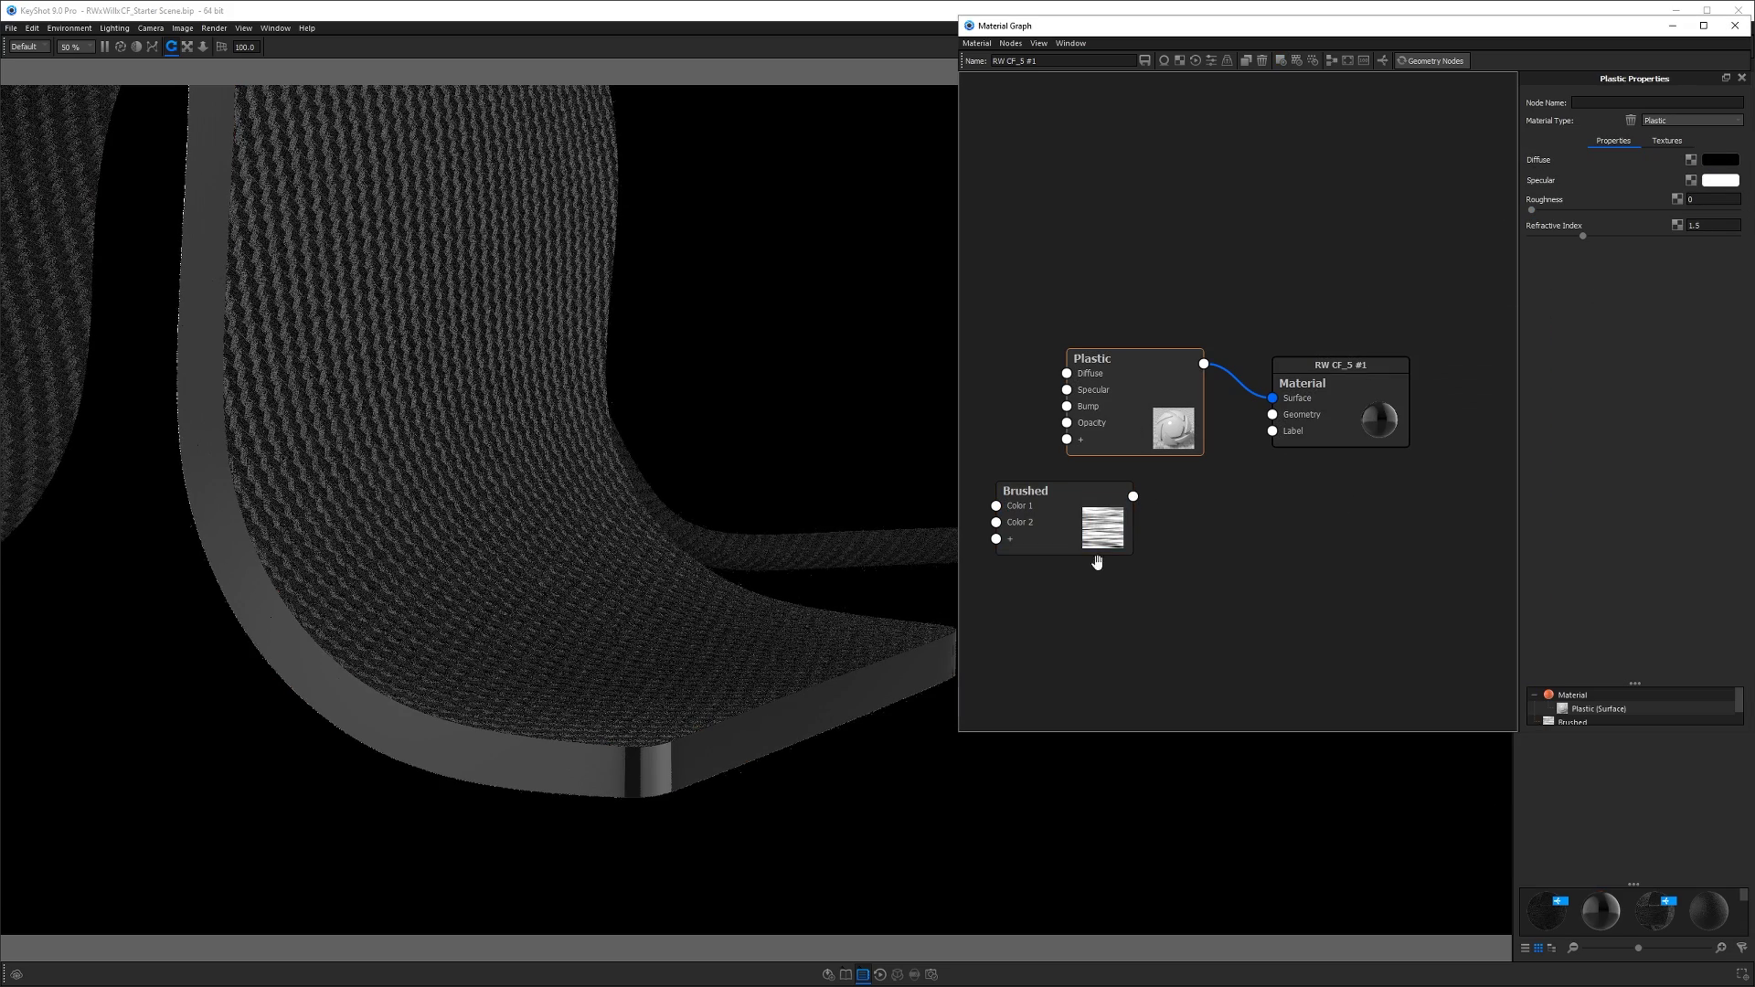
mouse_move(1133, 497)
mouse_down()
mouse_move(1108, 403)
mouse_move(1067, 406)
mouse_move(1273, 518)
mouse_up()
drag(1096, 541, 1067, 506)
drag(1321, 546, 1293, 533)
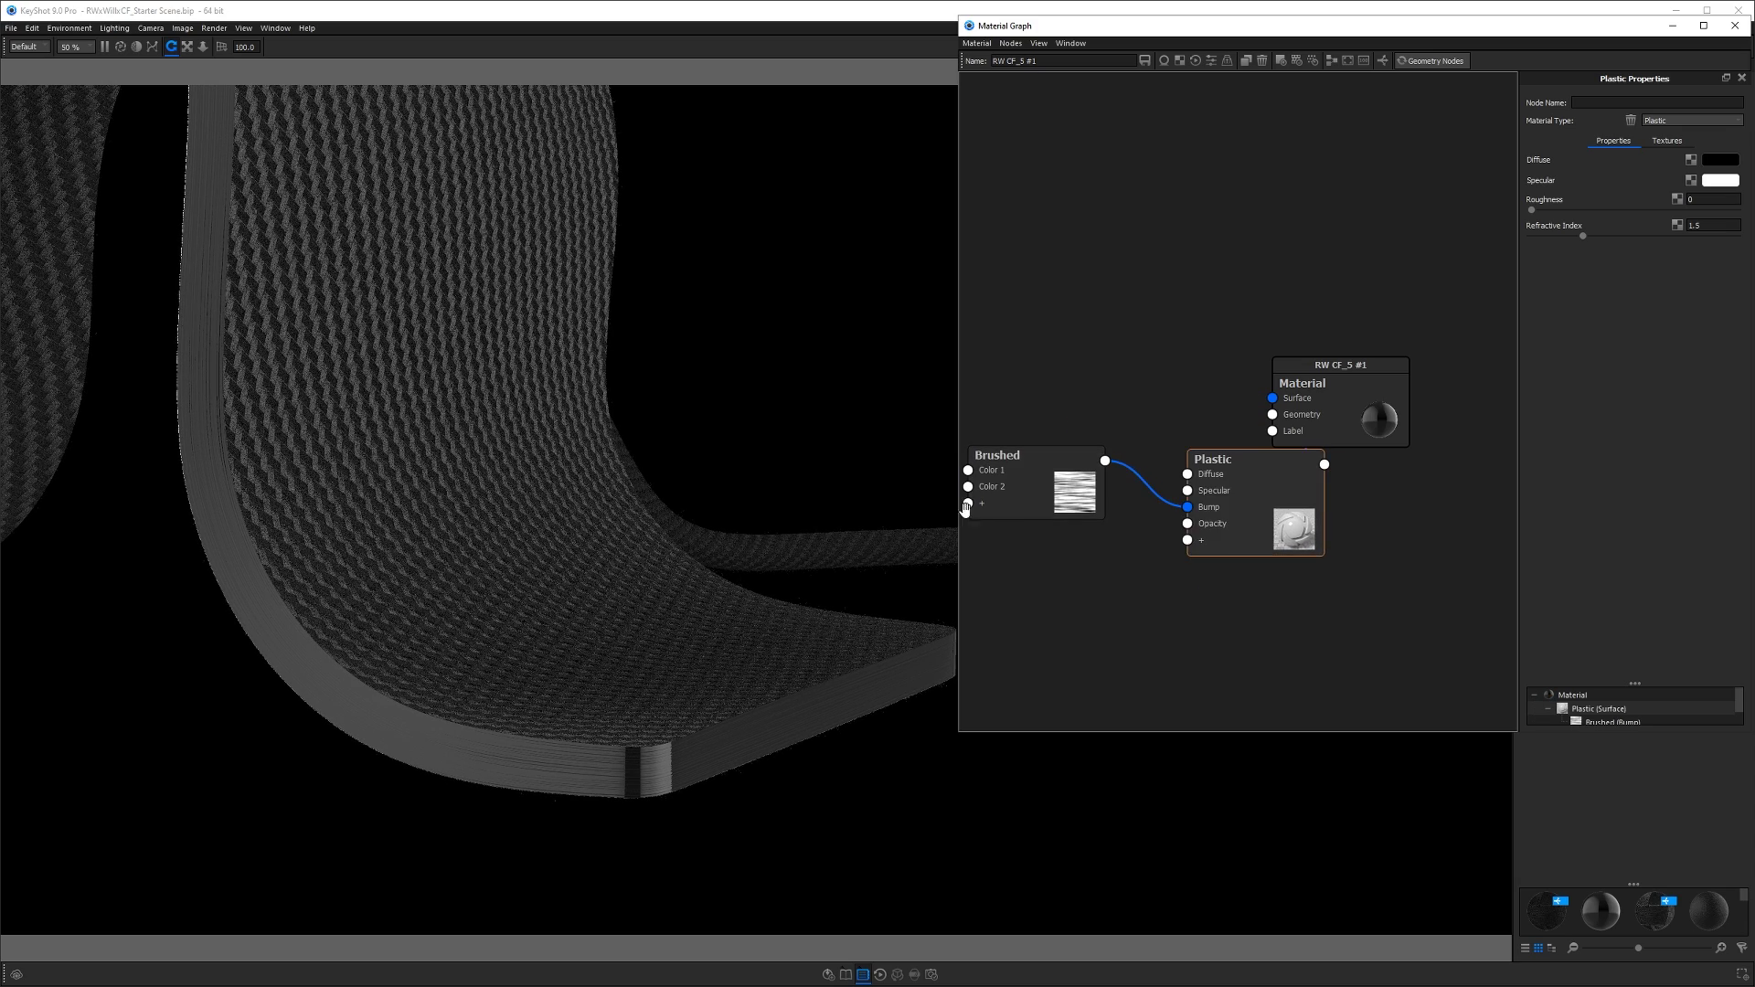
- Set bump height to 0.75 and connect the Brushed texture to the Plastic's Roughness
click(1032, 488)
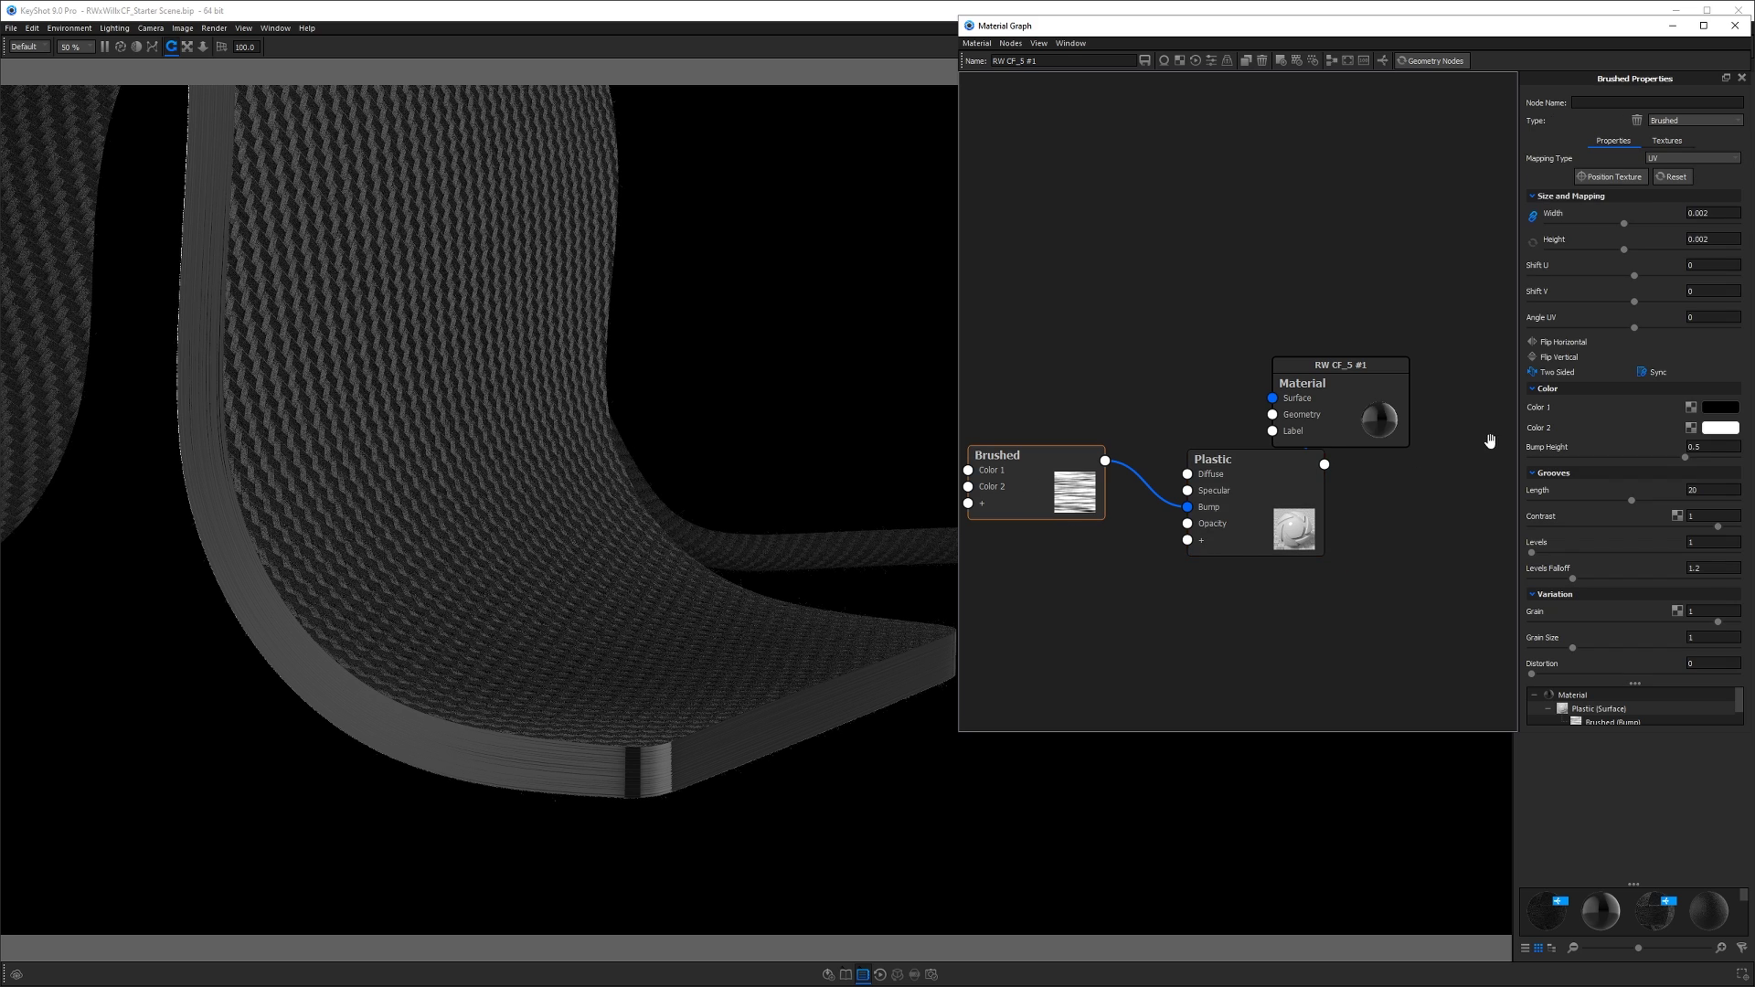
click(1706, 448)
key(Return)
drag(1105, 461, 1198, 532)
click(1221, 558)
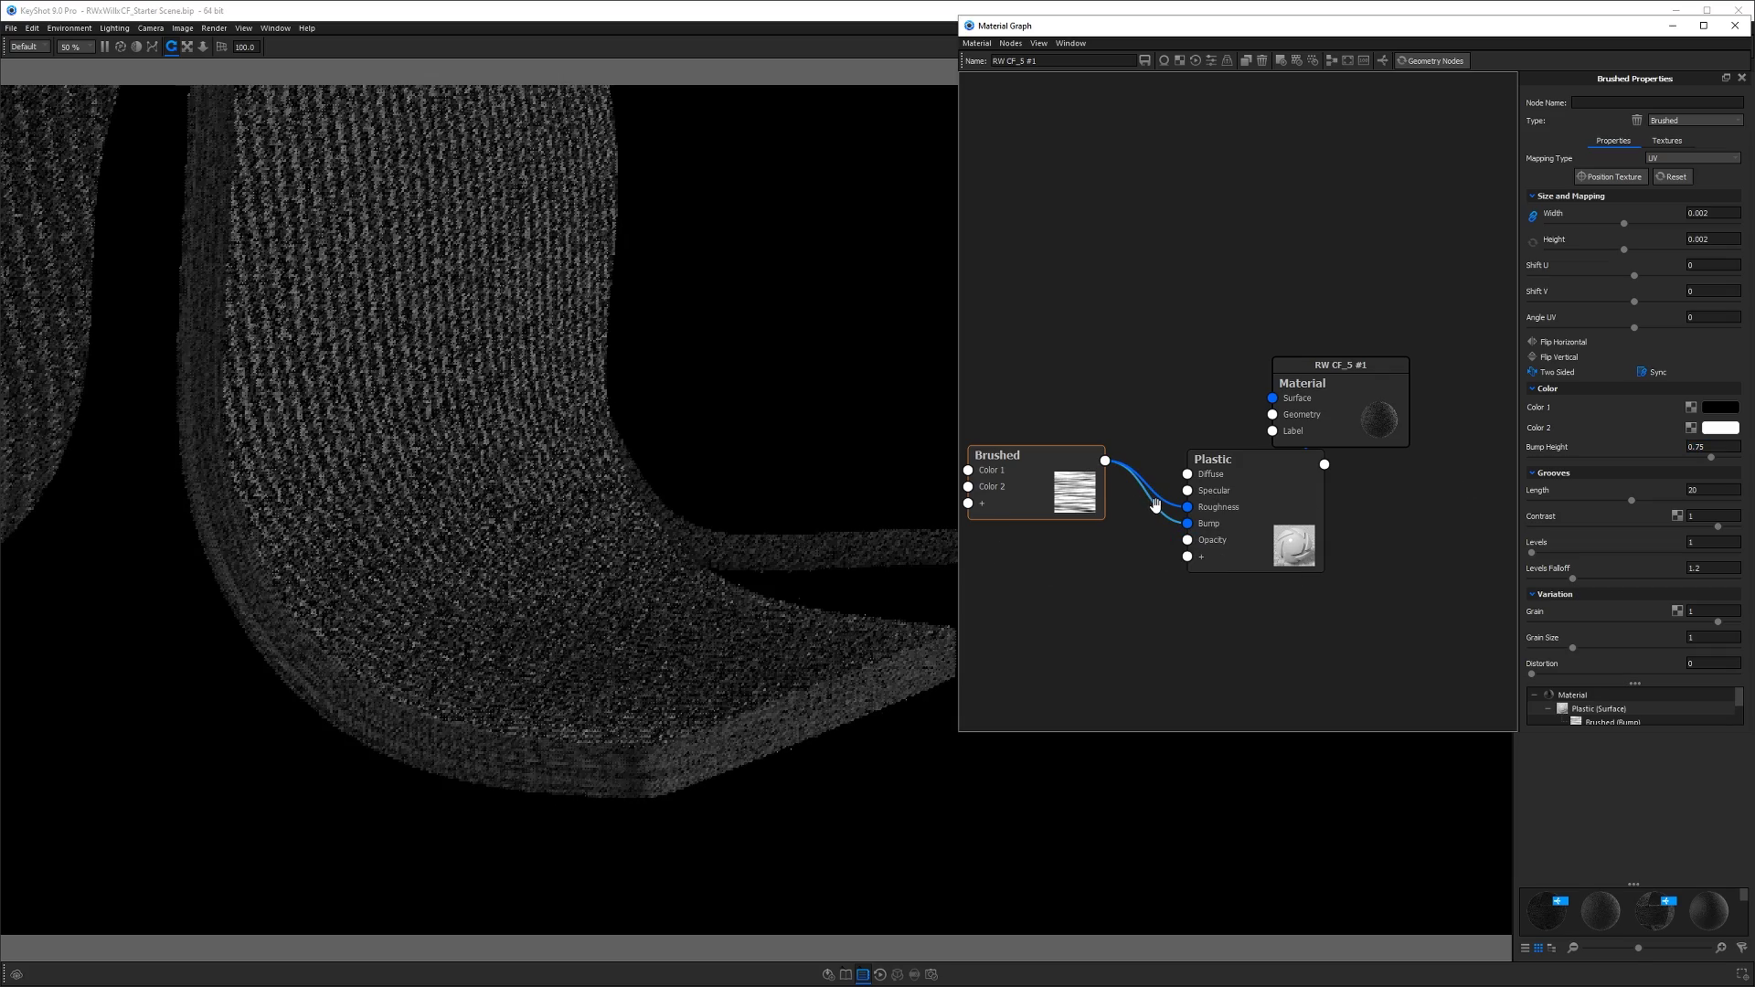
drag(1051, 495, 1042, 450)
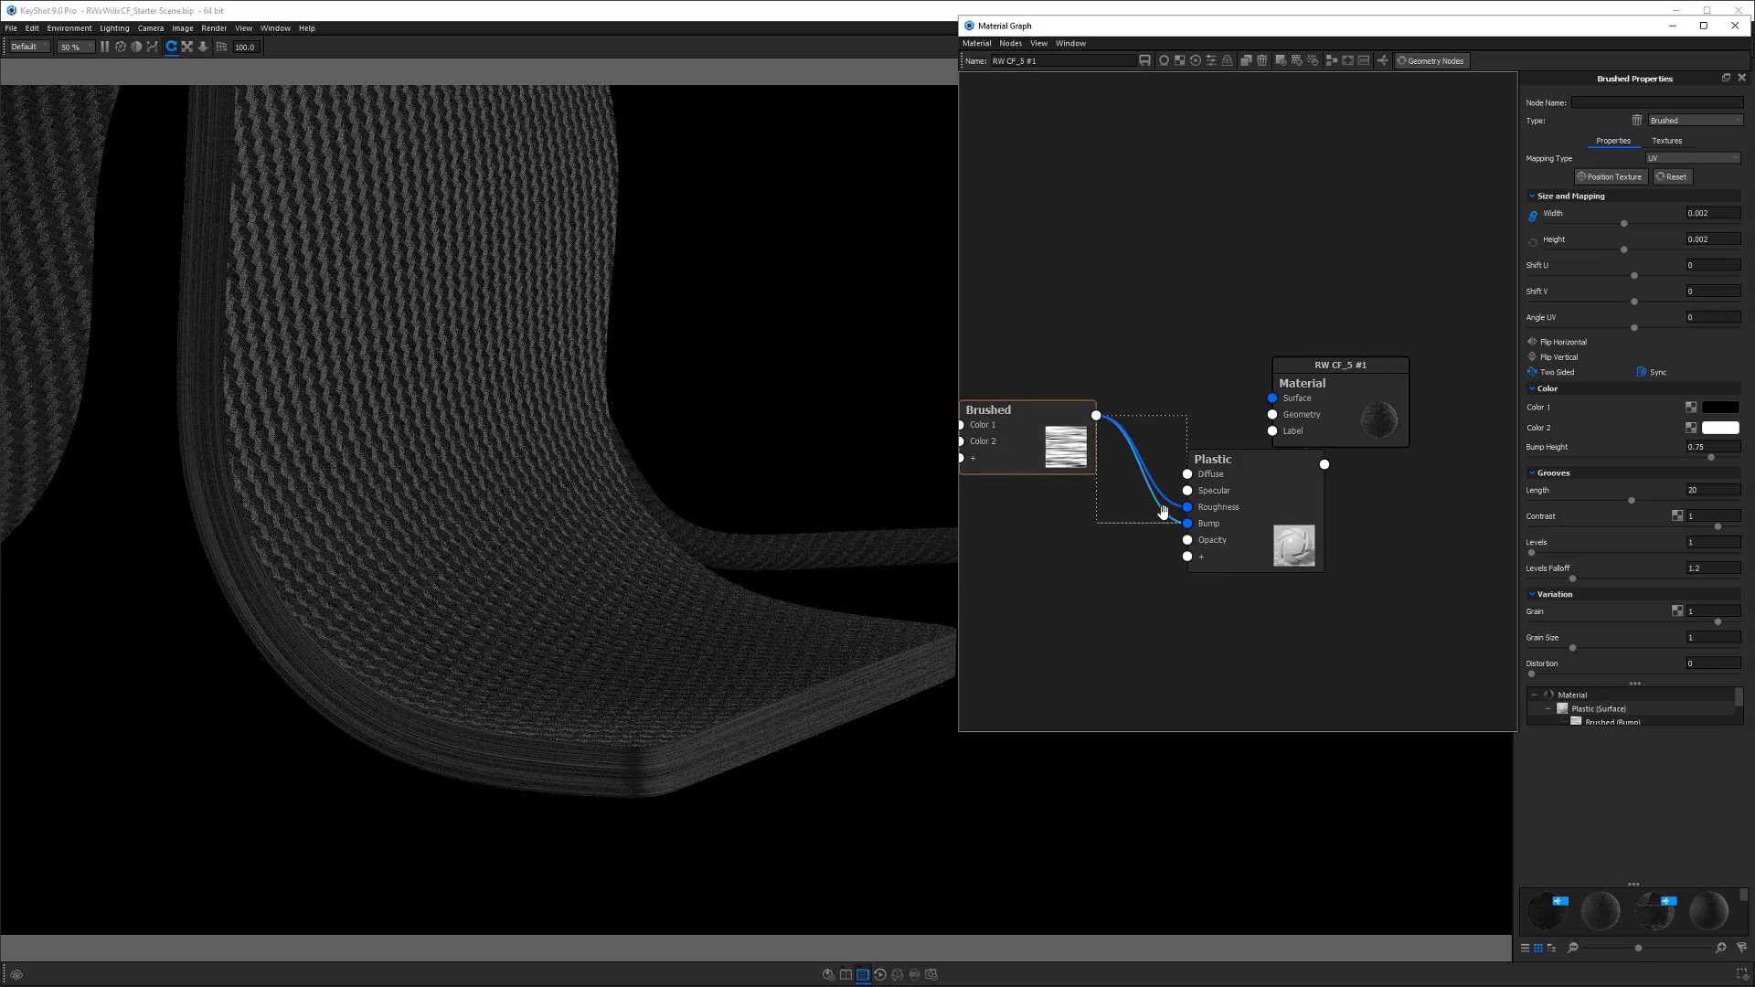
right_click(1165, 500)
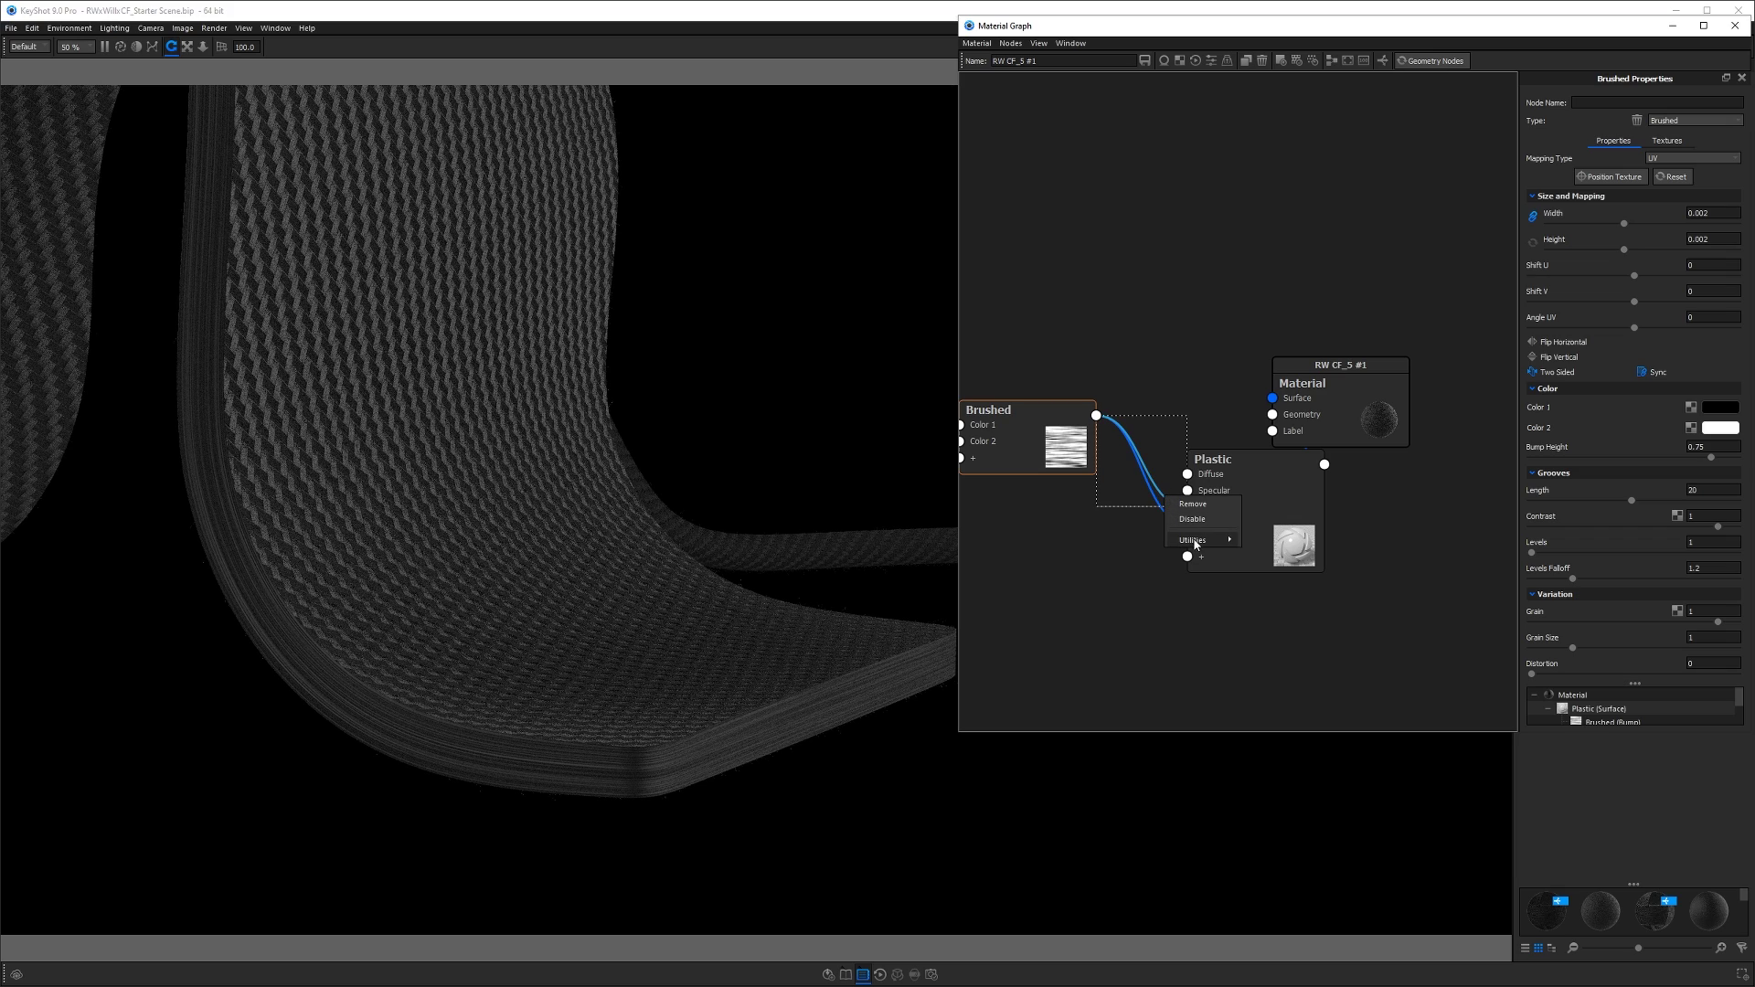
- Insert a Color To Number node into the Roughness wire with Output To 0.5
mouse_move(1198, 541)
click(1287, 600)
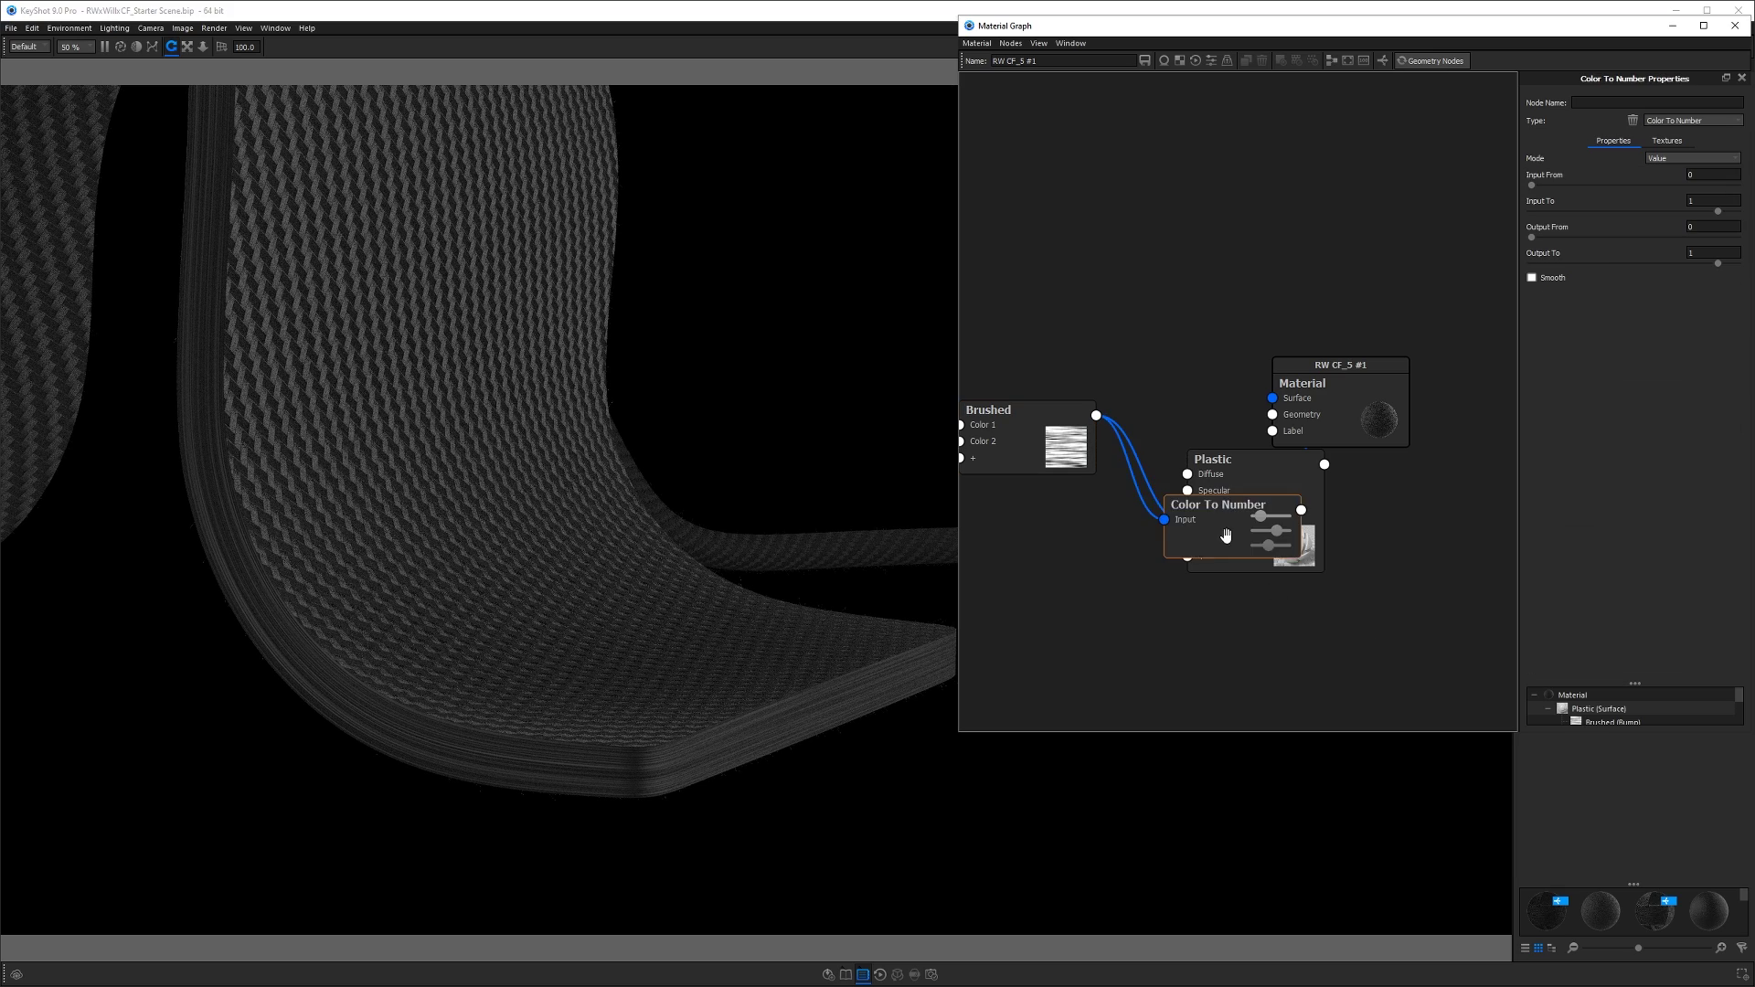
mouse_move(1225, 513)
mouse_down()
mouse_move(1015, 517)
mouse_move(1033, 514)
mouse_up()
click(1033, 514)
key(c)
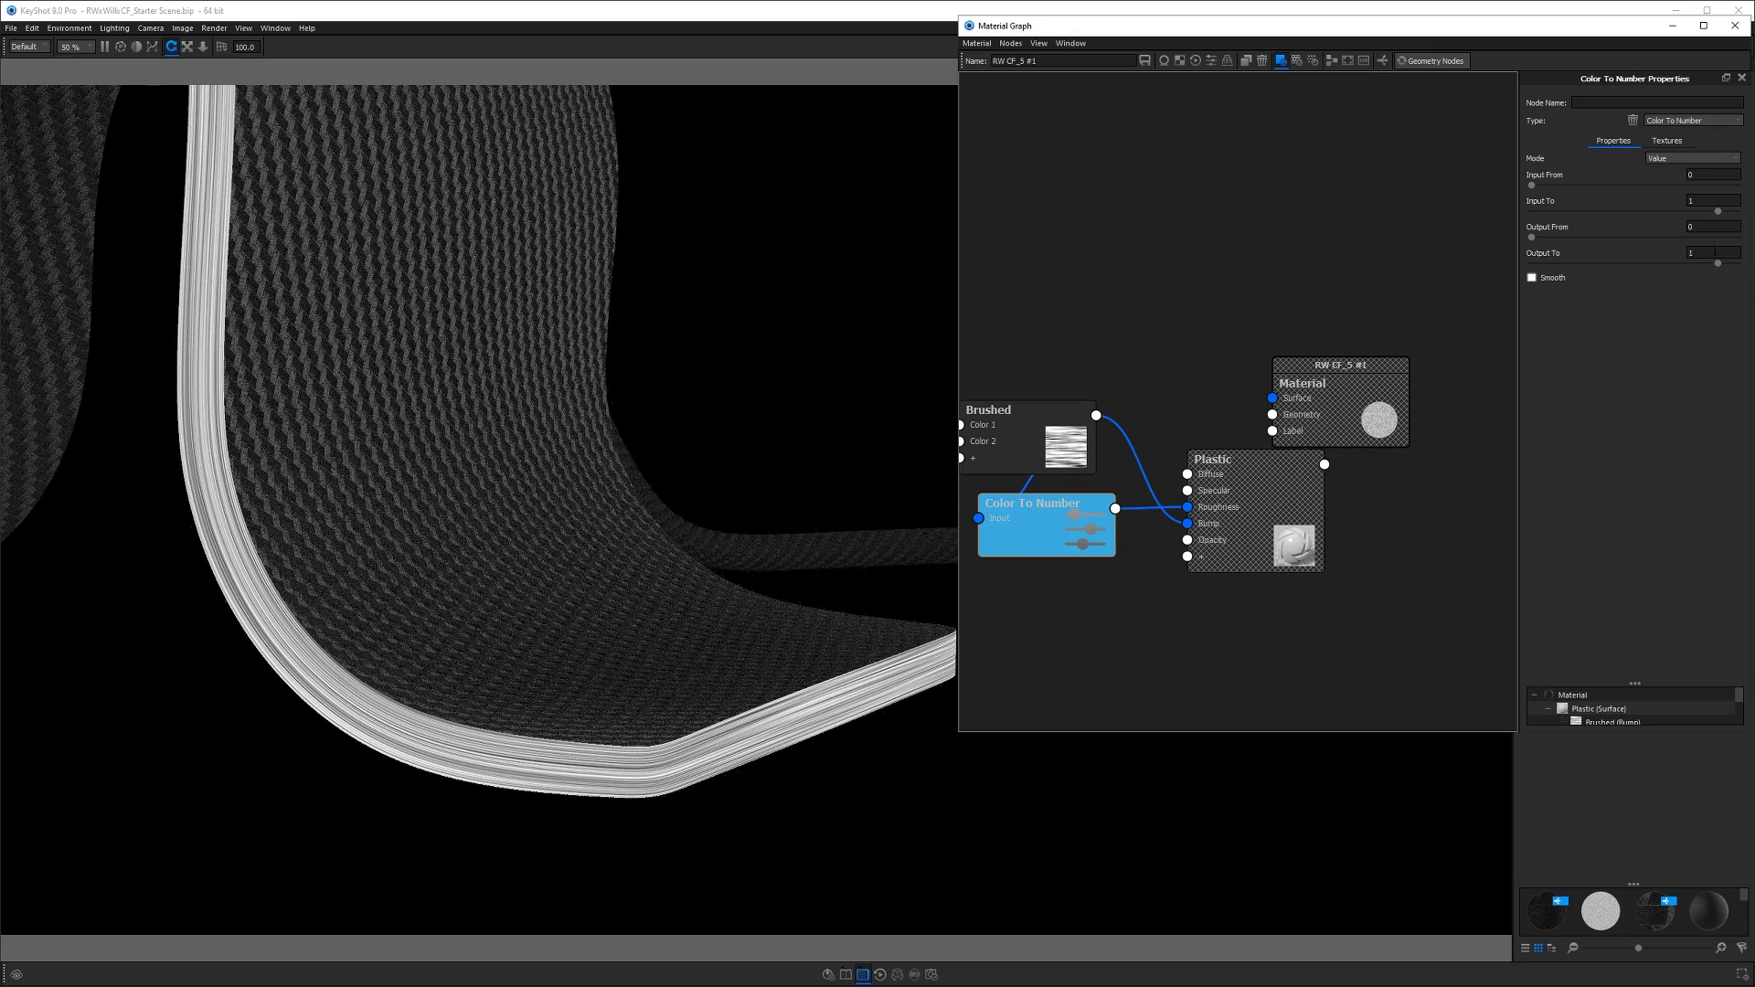
click(1713, 252)
text(0.5)
key(Return)
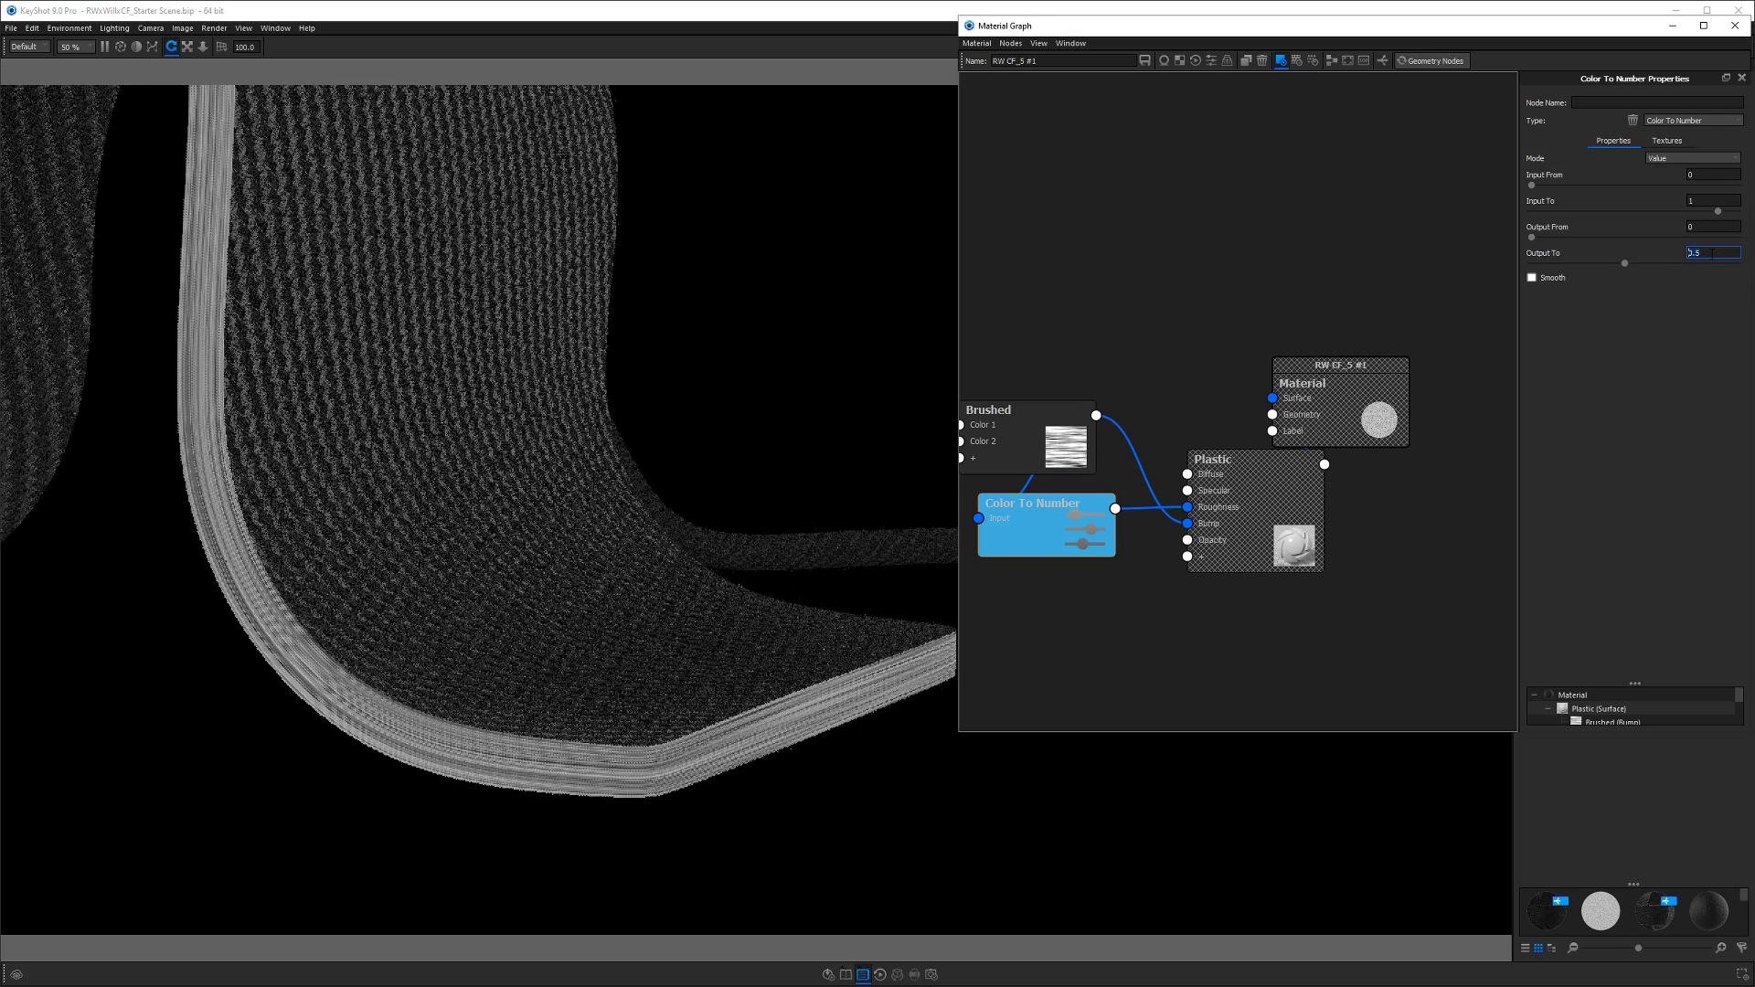
click(1725, 226)
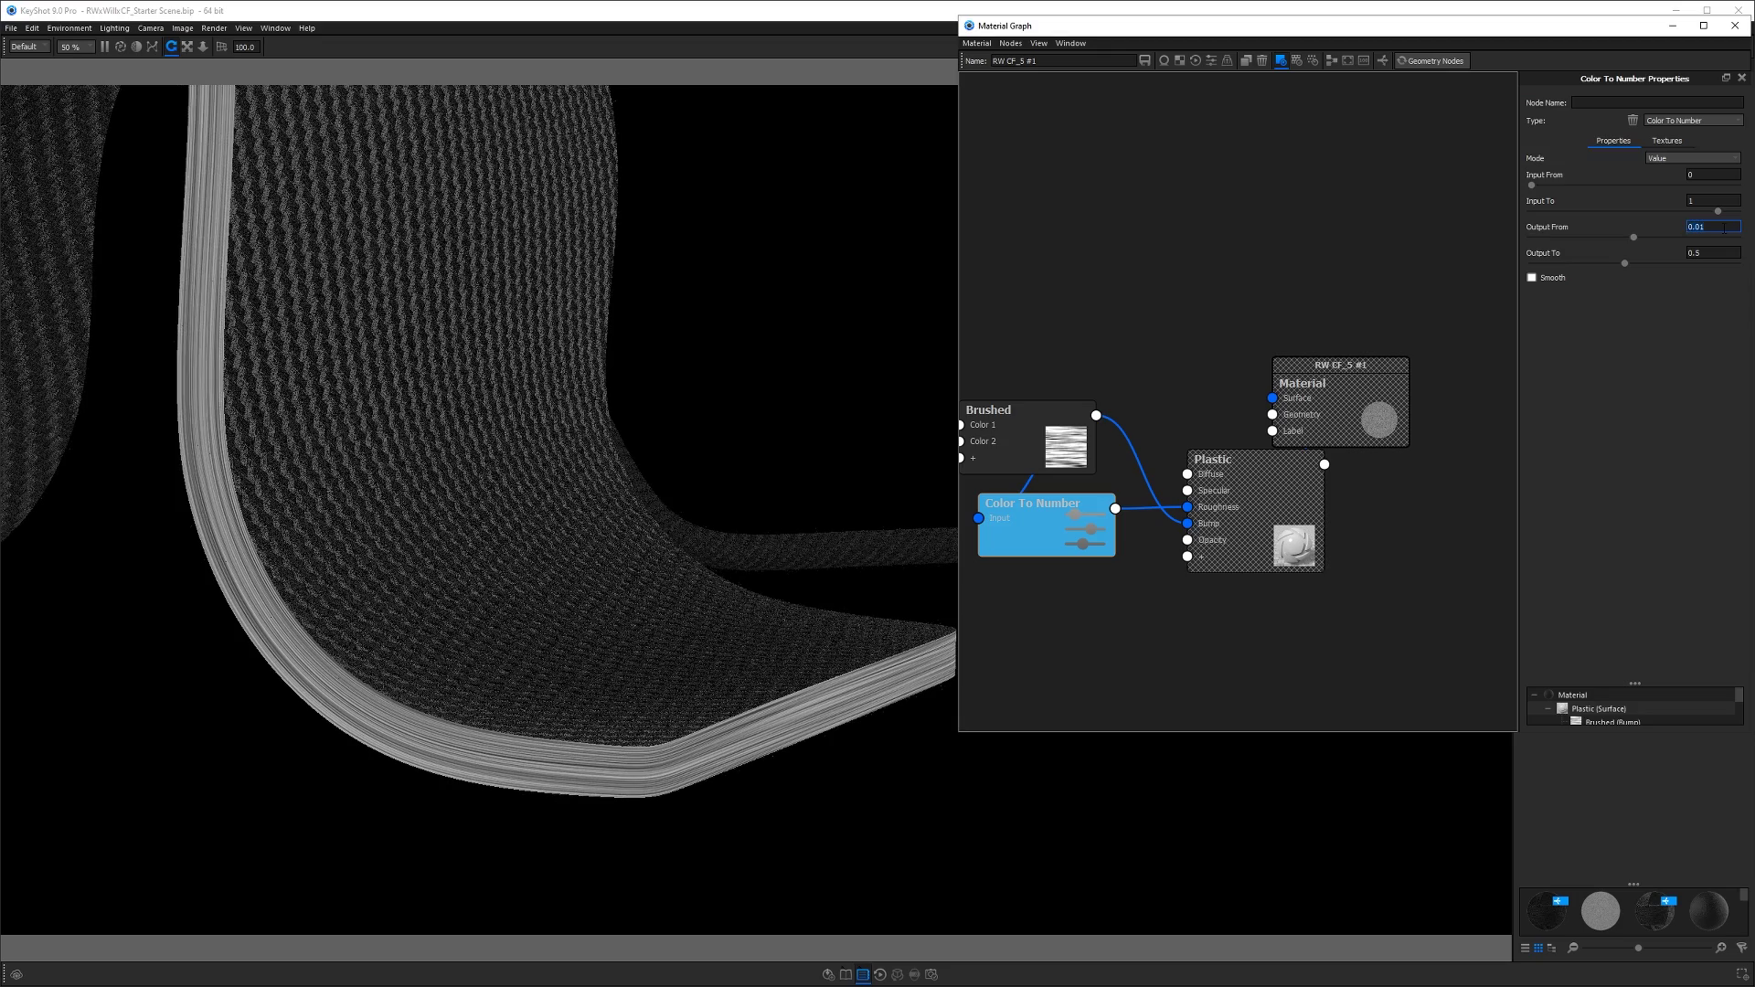
click(1079, 531)
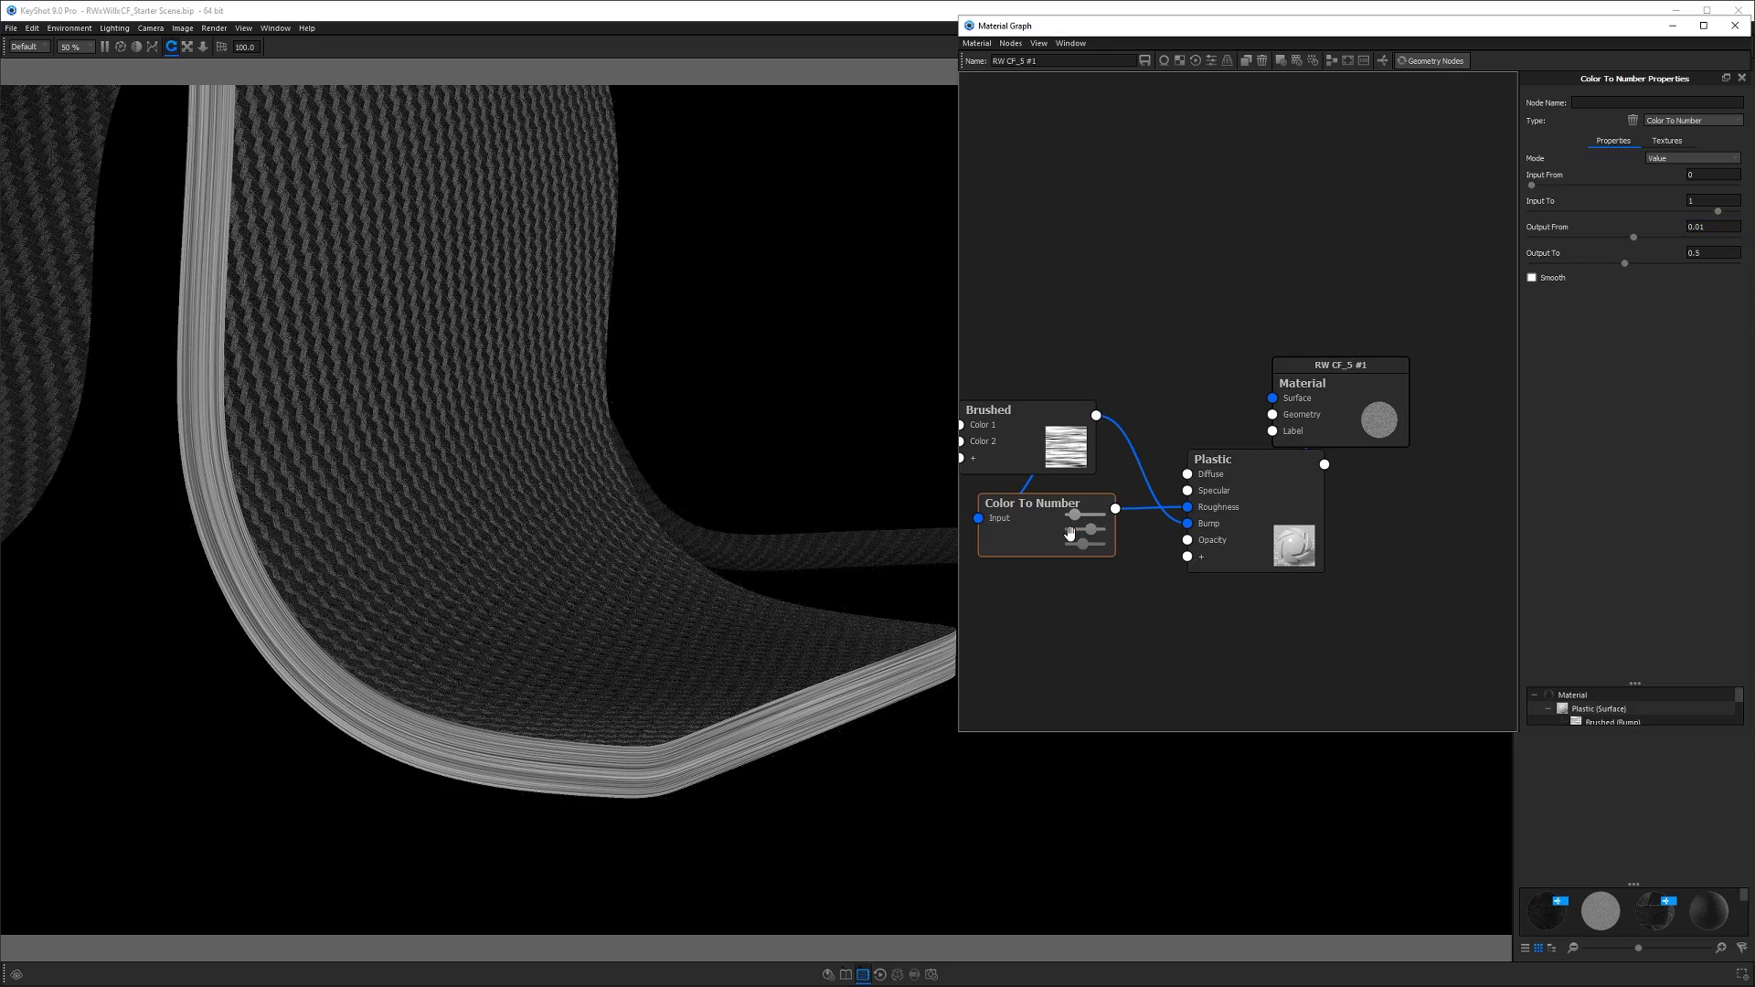
scroll(686, 697, down, 3)
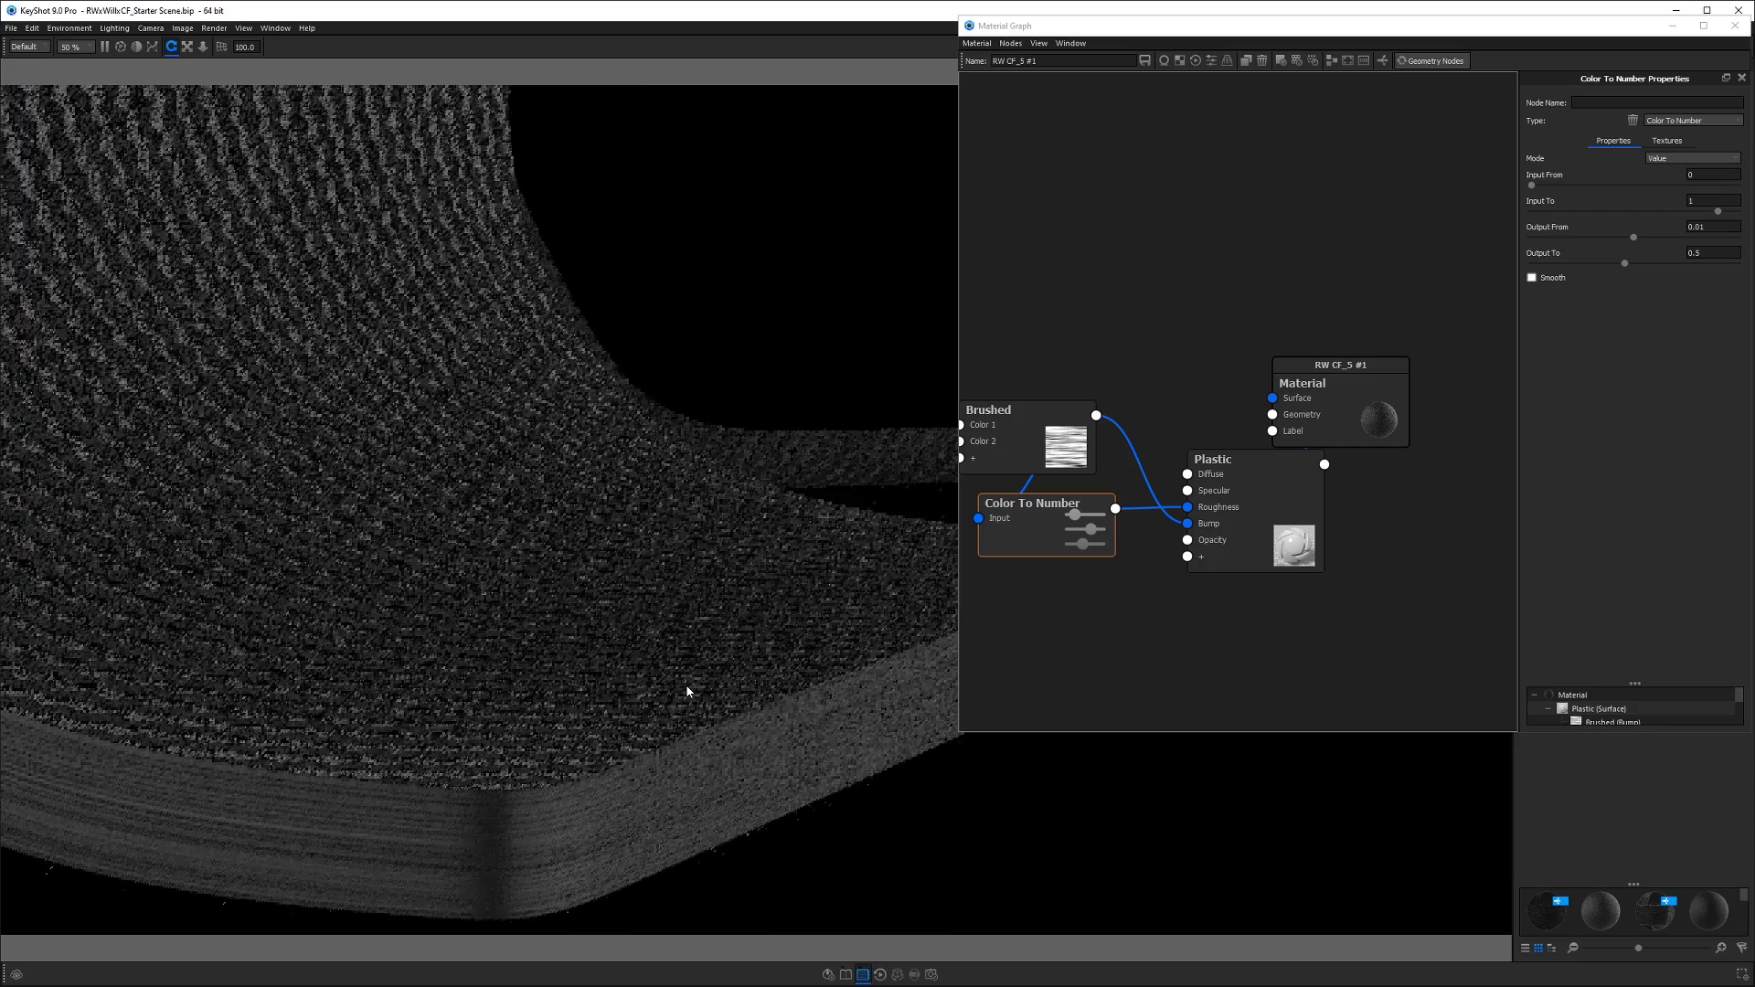
middle_drag(685, 697, 919, 504)
scroll(872, 413, down, 2)
- Try Color To Number Output To values of 0.2 and 0.1
click(1030, 525)
click(1719, 253)
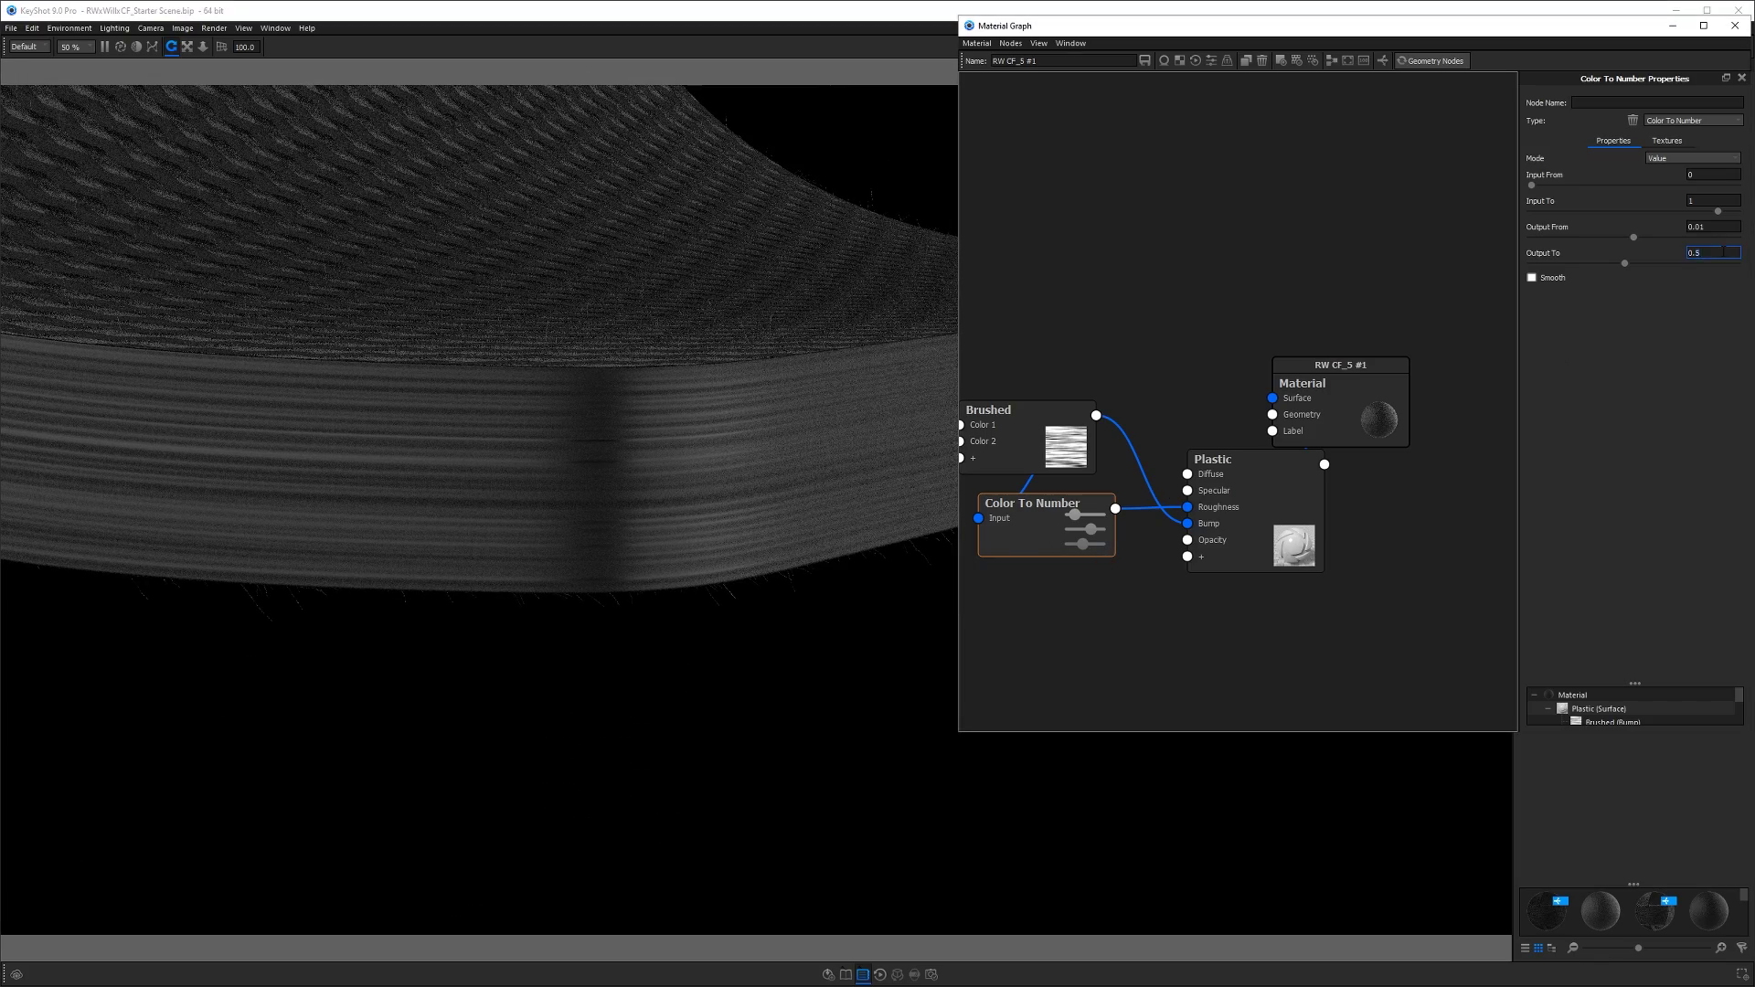
key(BackSpace)
text(2)
key(Return)
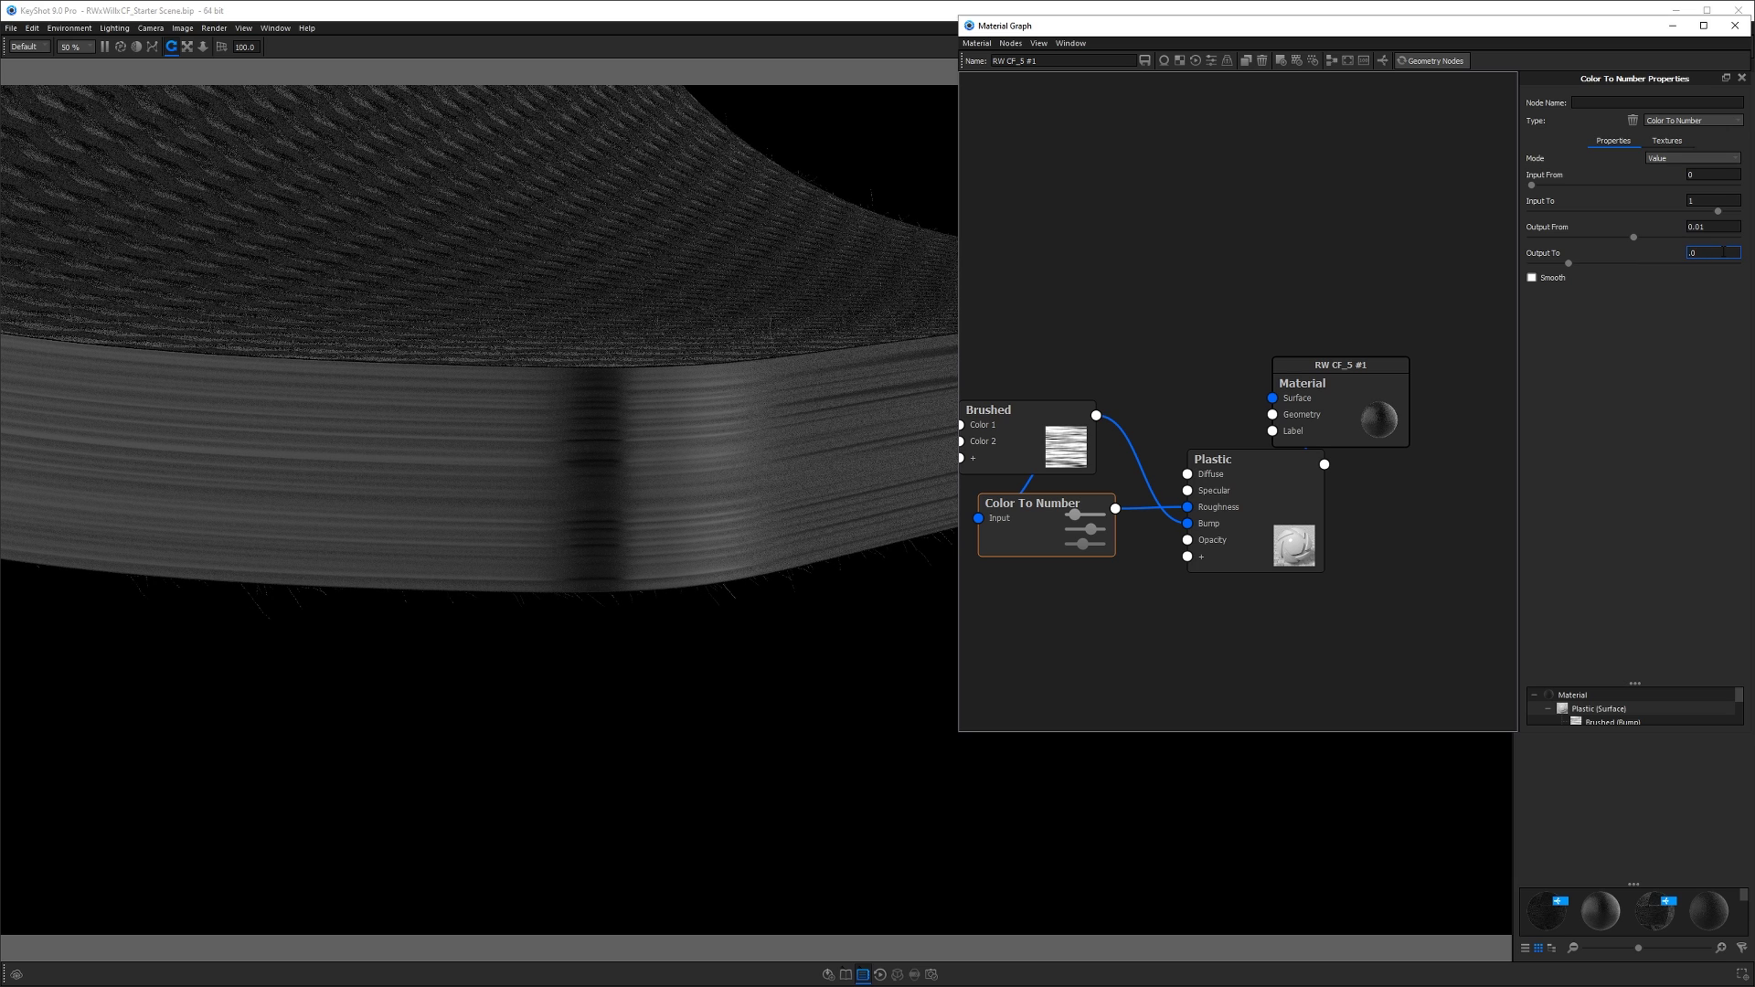
text(.1)
key(Return)
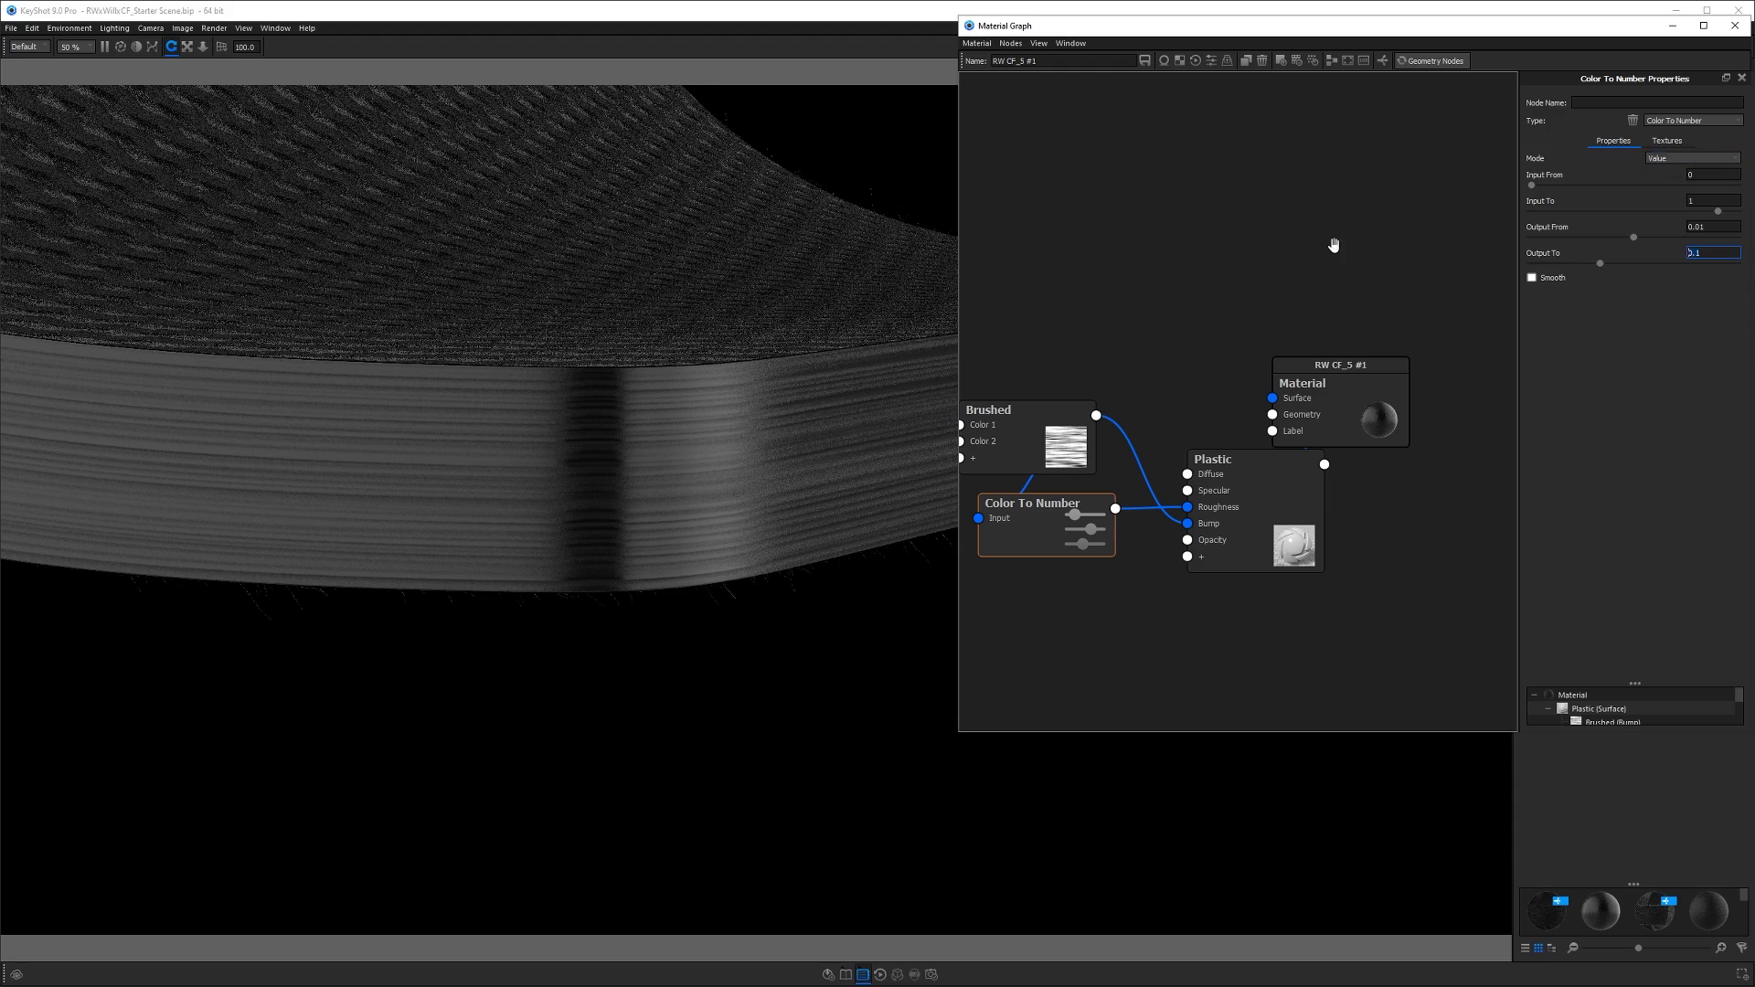
scroll(691, 470, down, 5)
scroll(567, 476, up, 10)
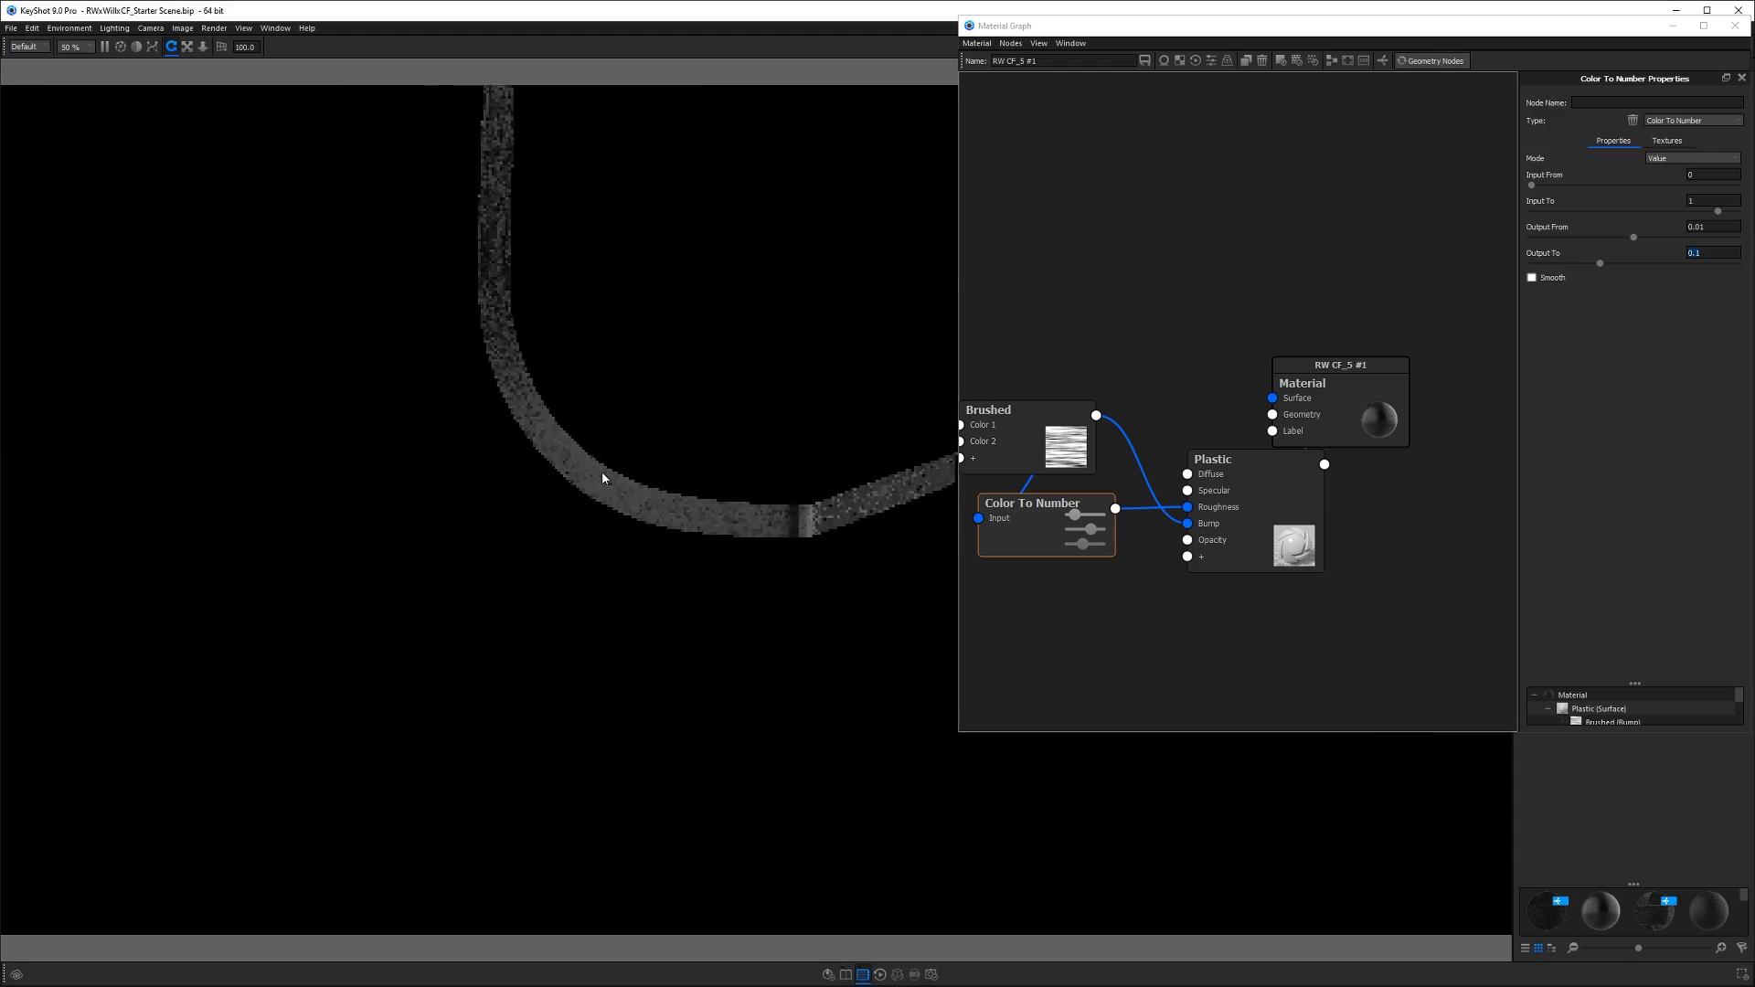
scroll(601, 478, down, 5)
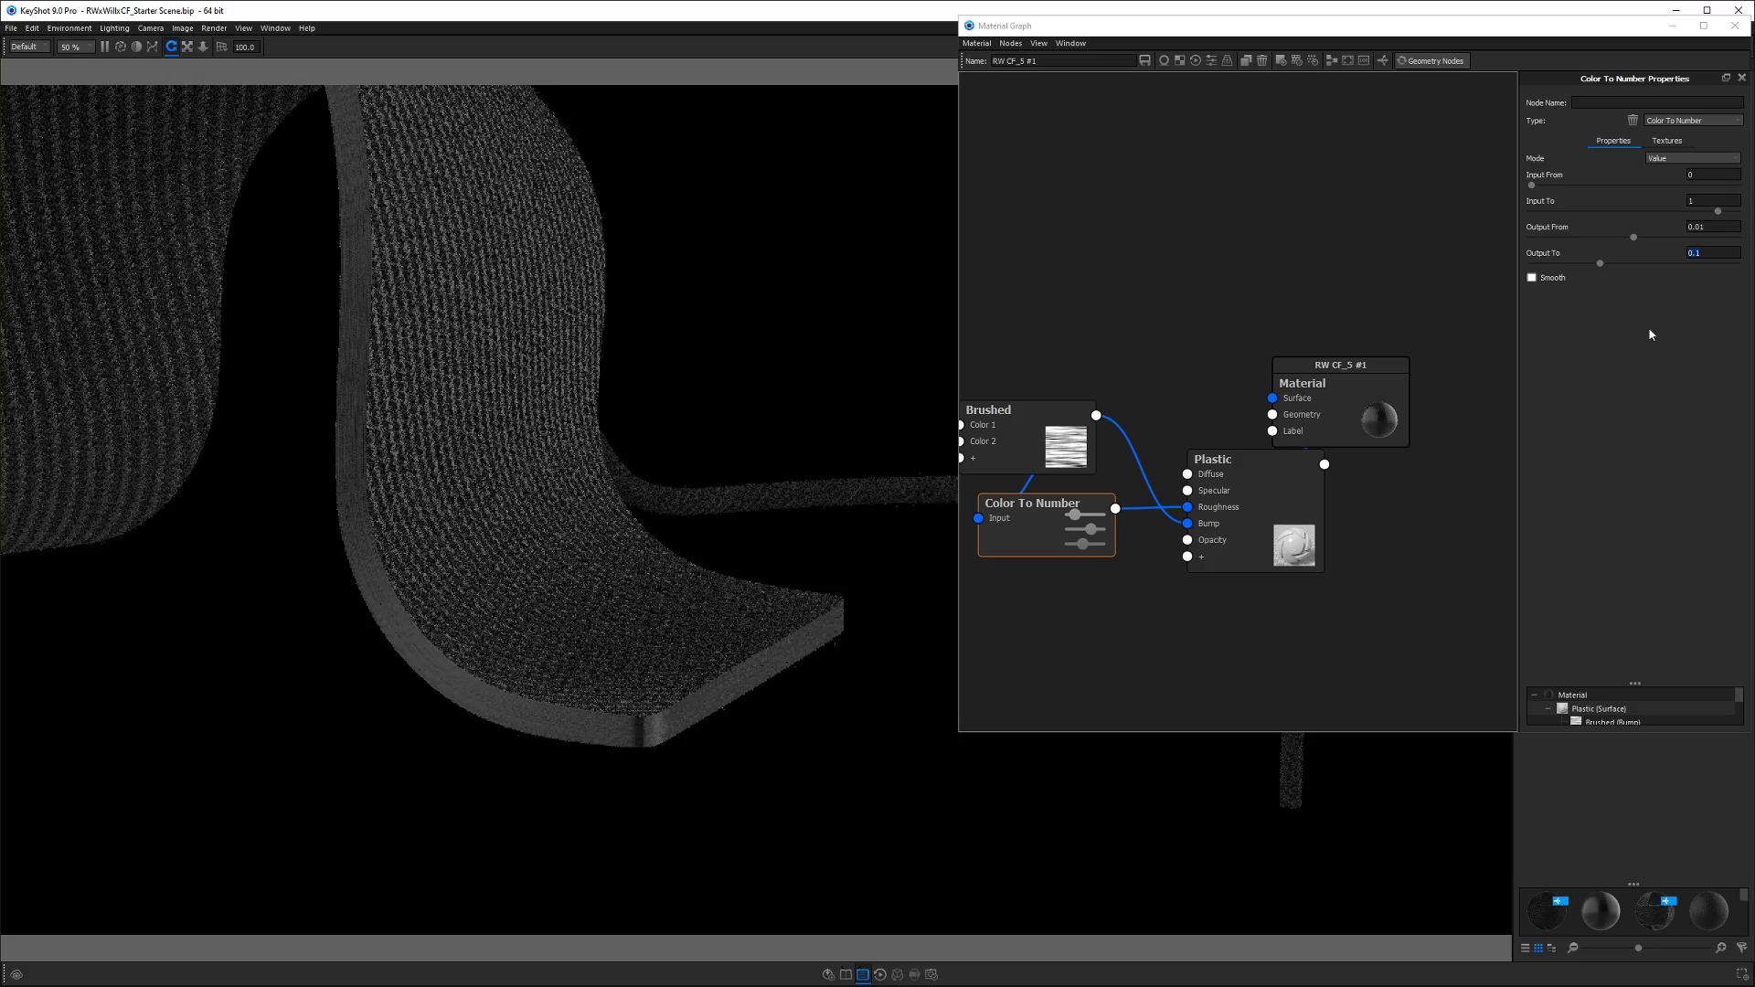
- Return Output To to 0.5 and adjust the Output From value
click(1708, 254)
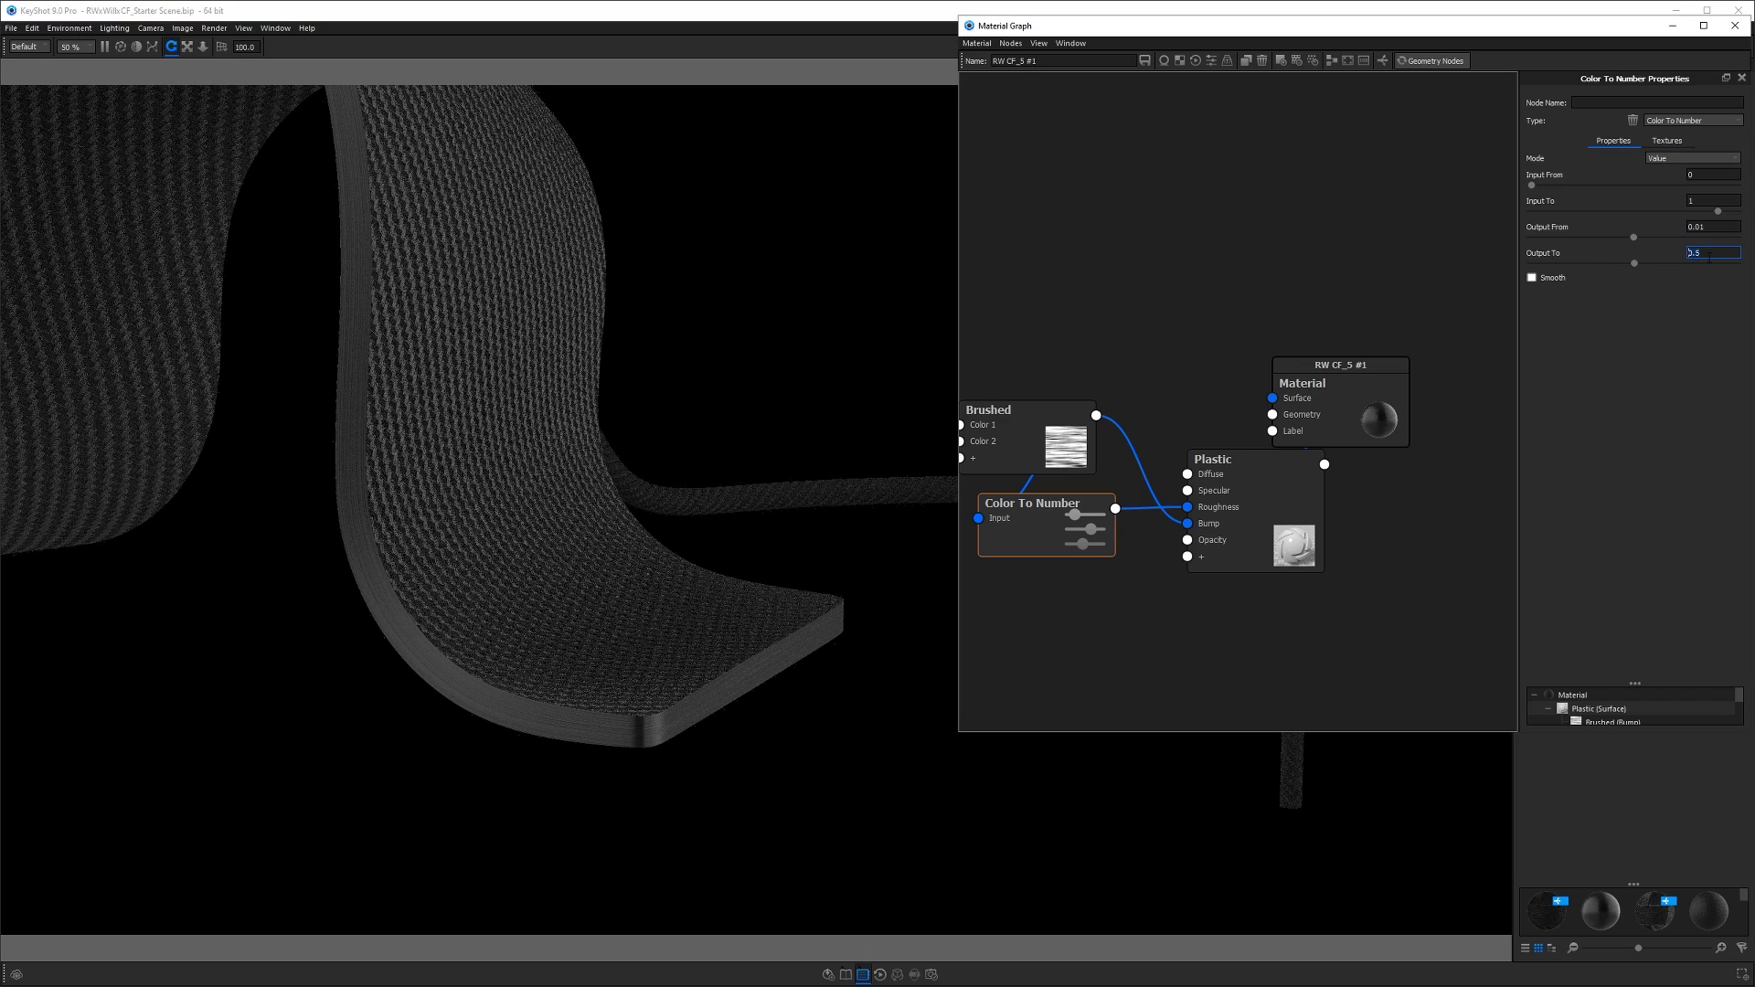
key(BackSpace)
text(5)
key(Return)
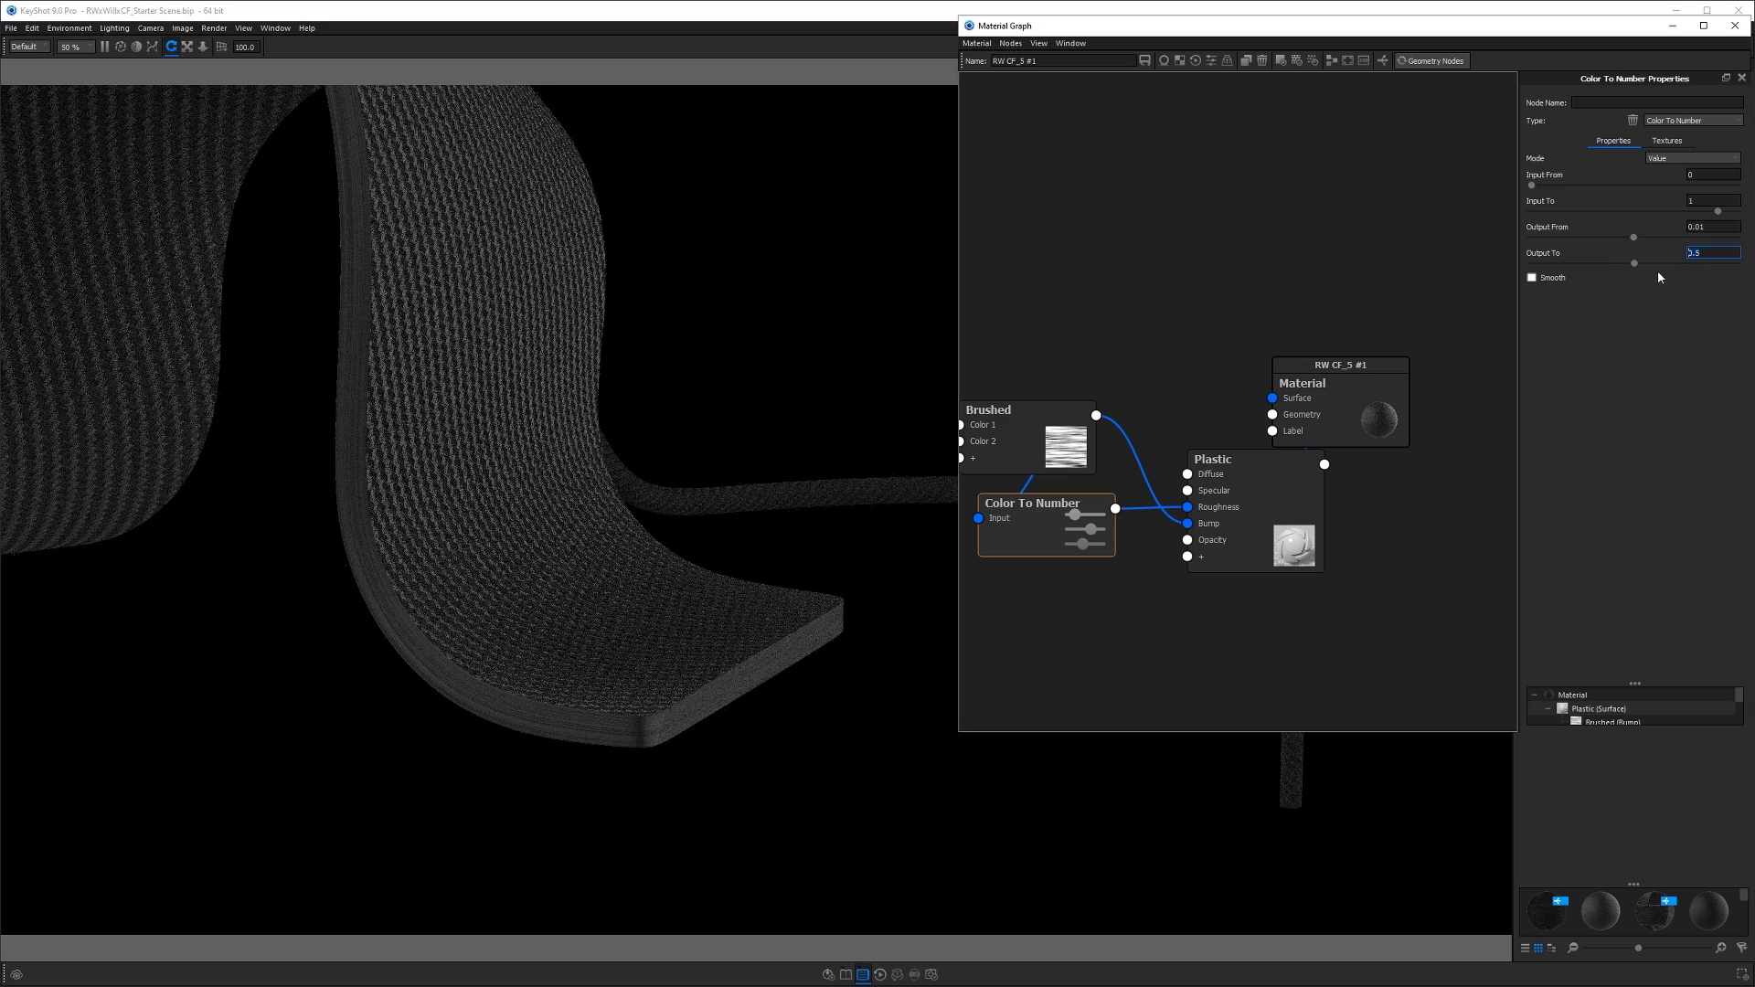
click(1714, 228)
key(Return)
key(Return)
- Set Output To to 0.3 and view the full edge material on the model
drag(509, 615, 560, 615)
click(1031, 525)
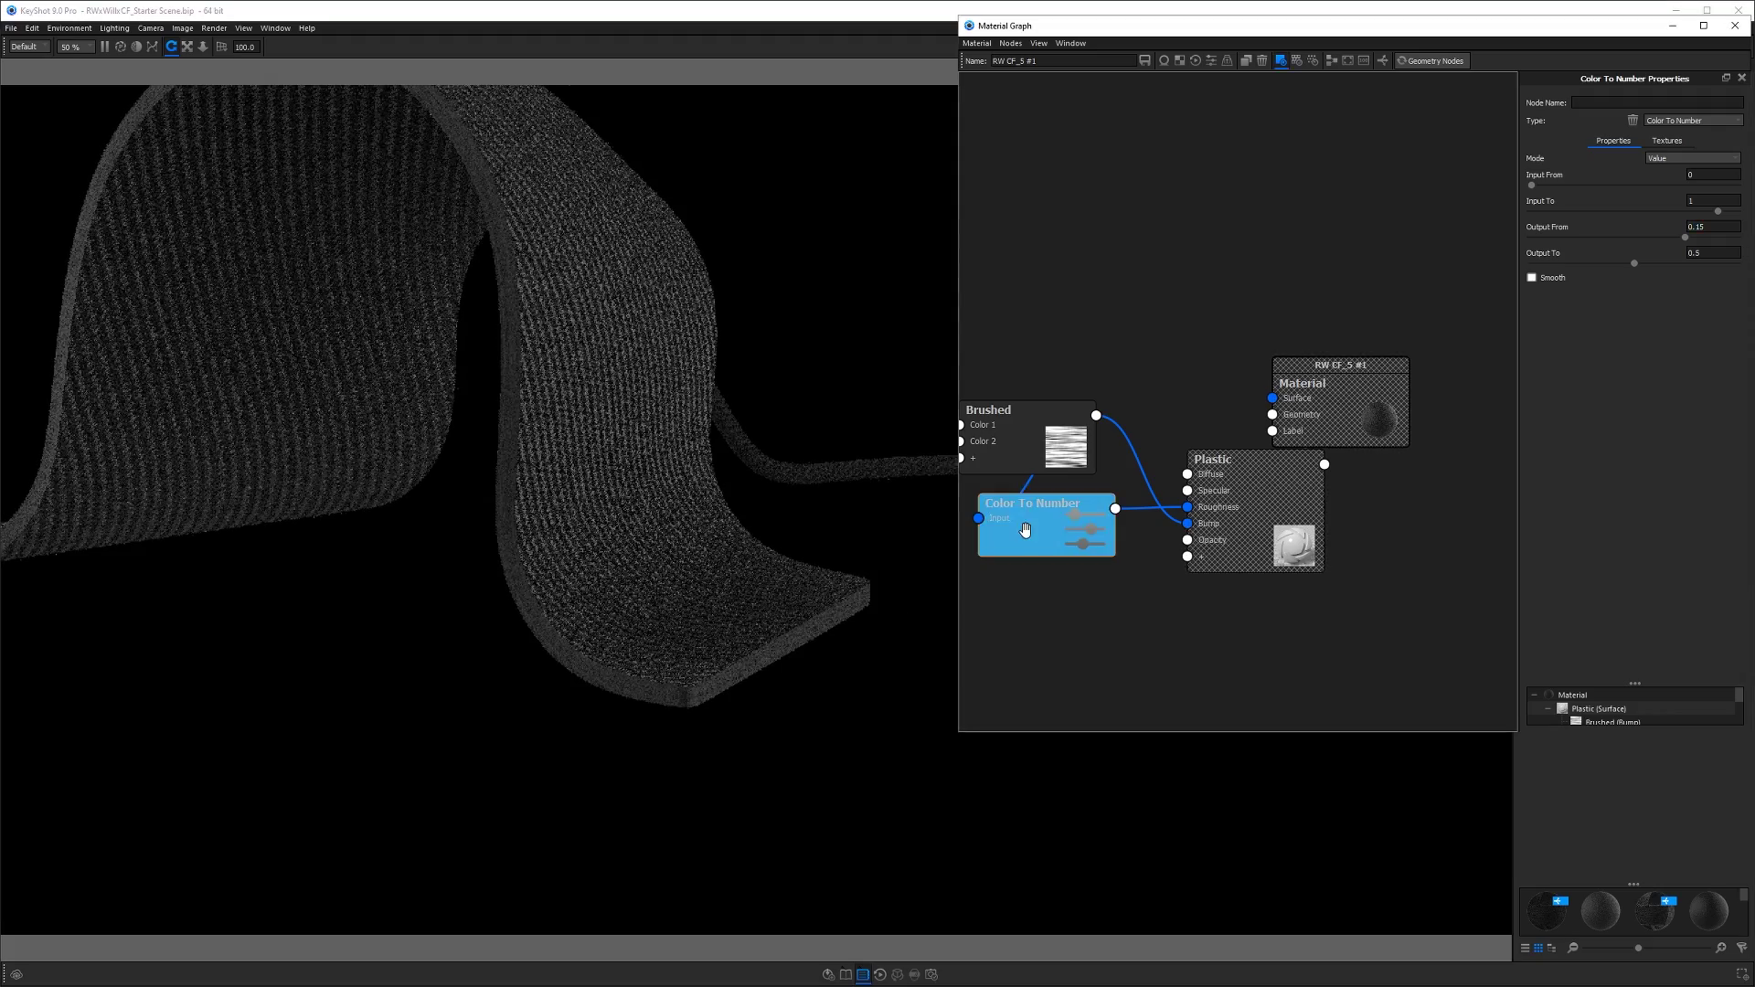
click(1723, 252)
key(Return)
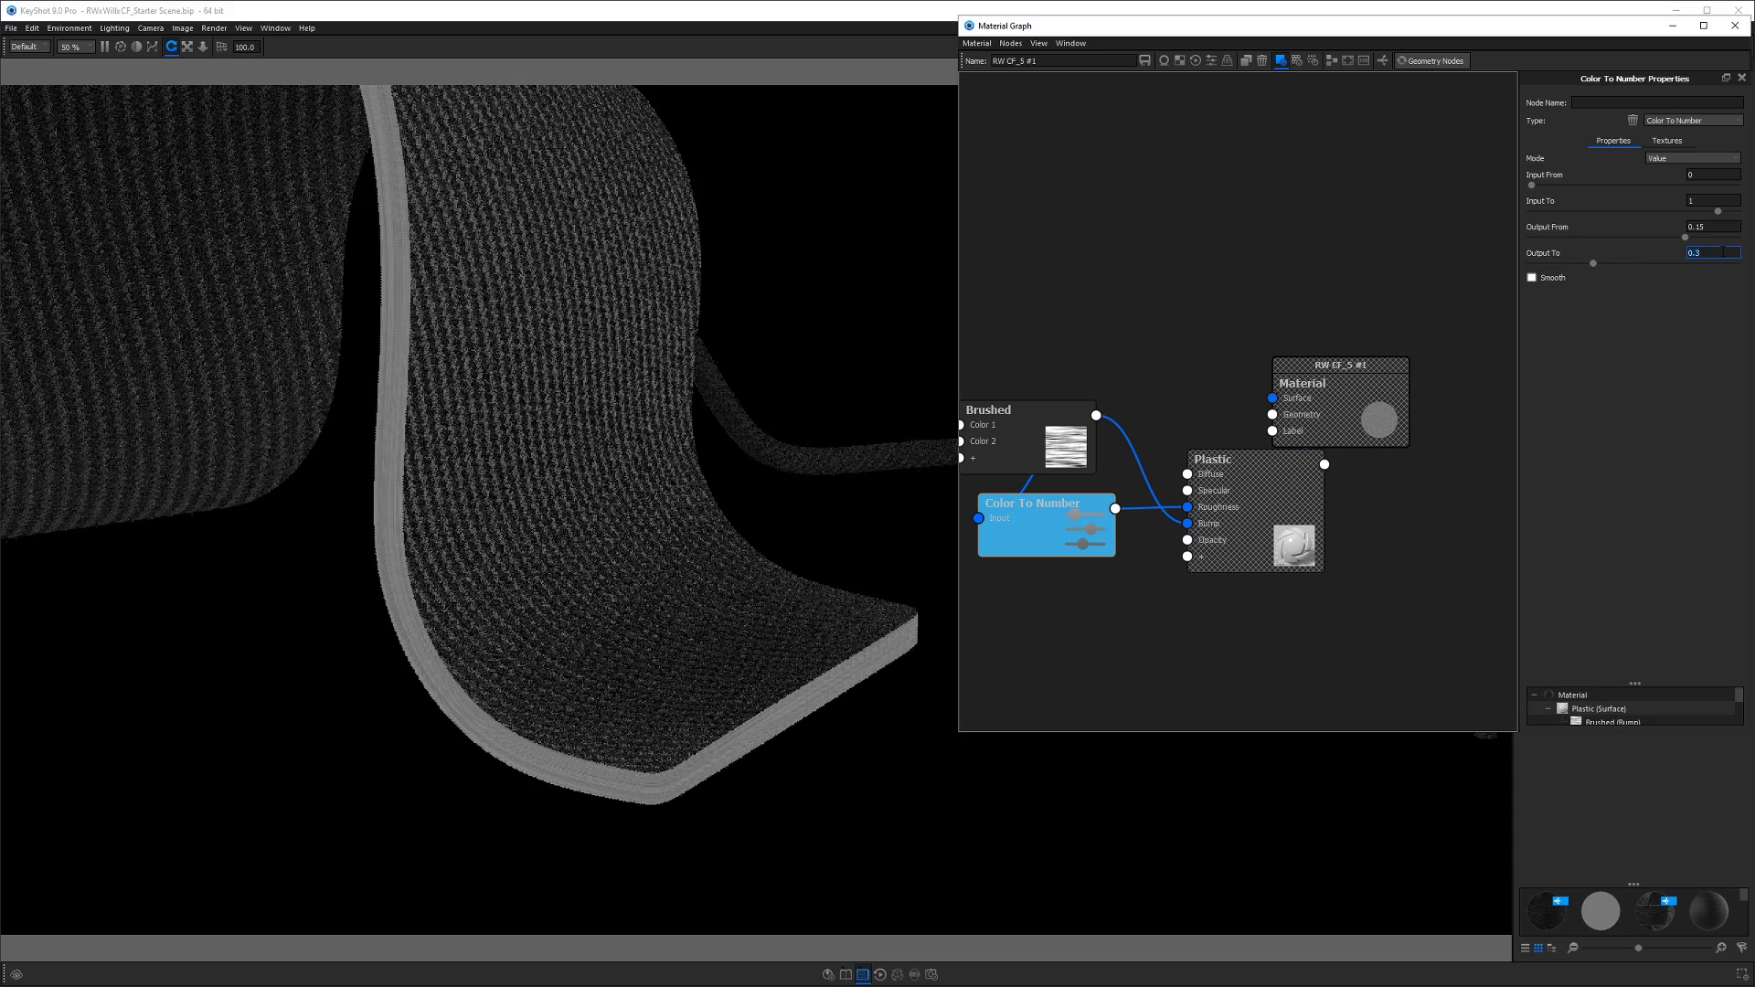
click(1047, 514)
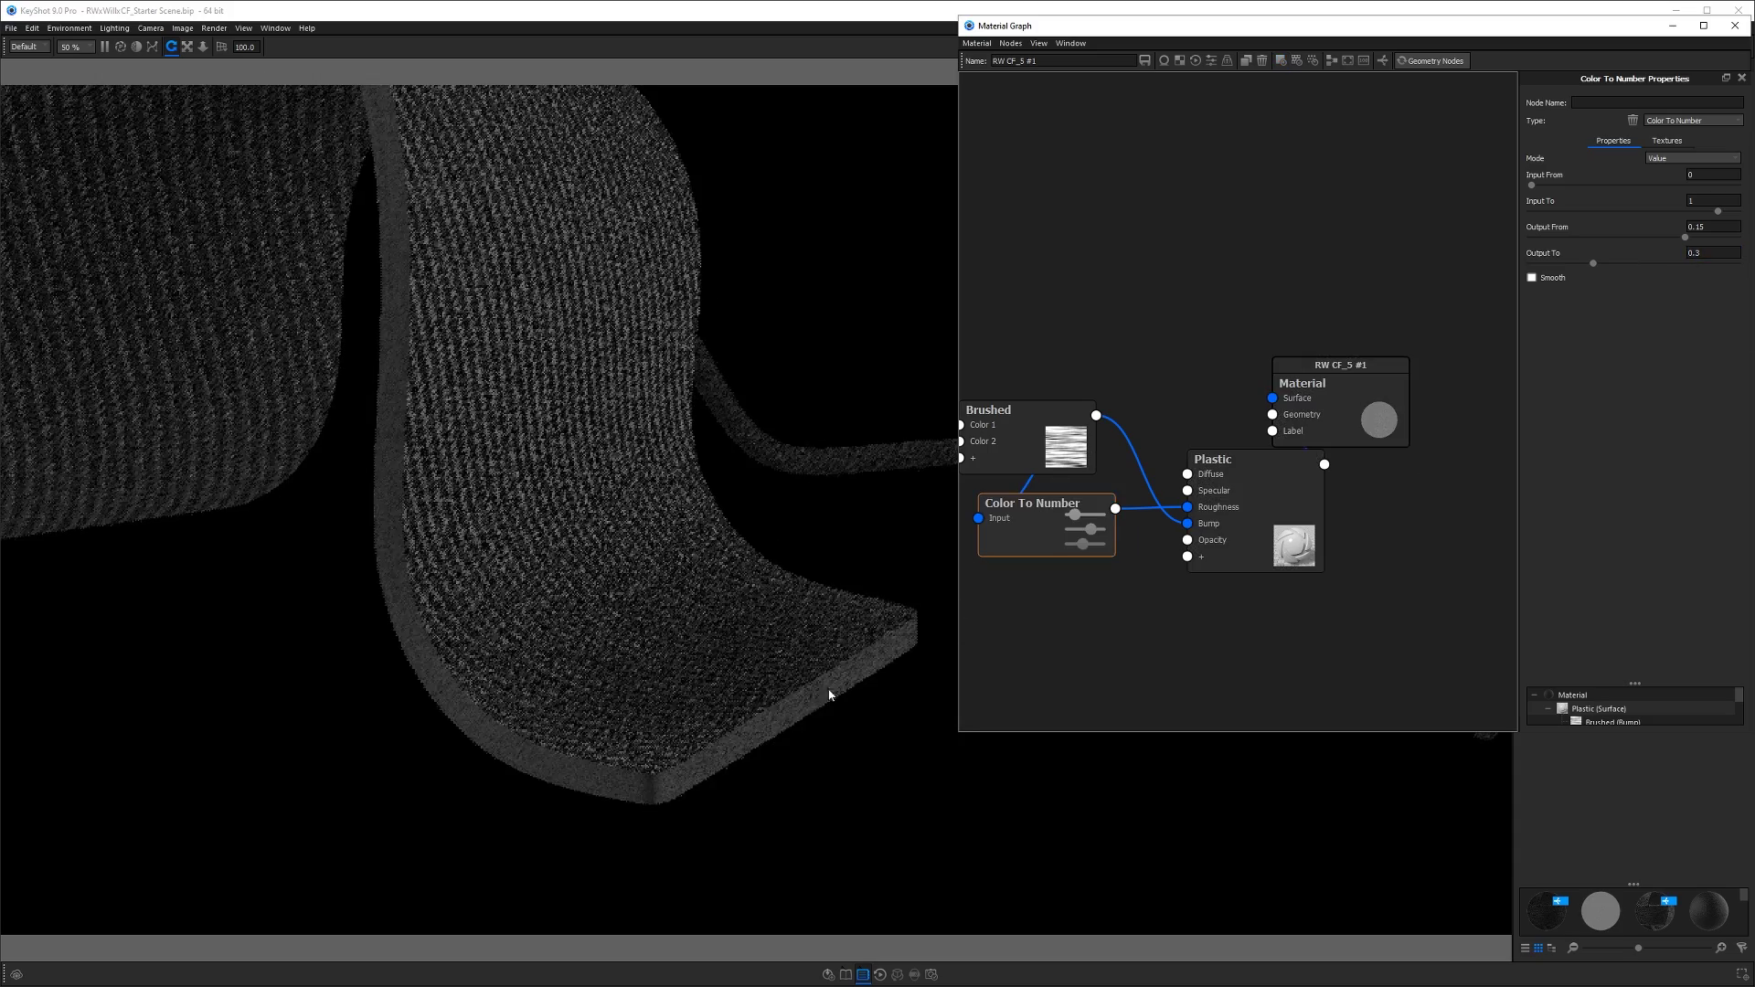
click(709, 728)
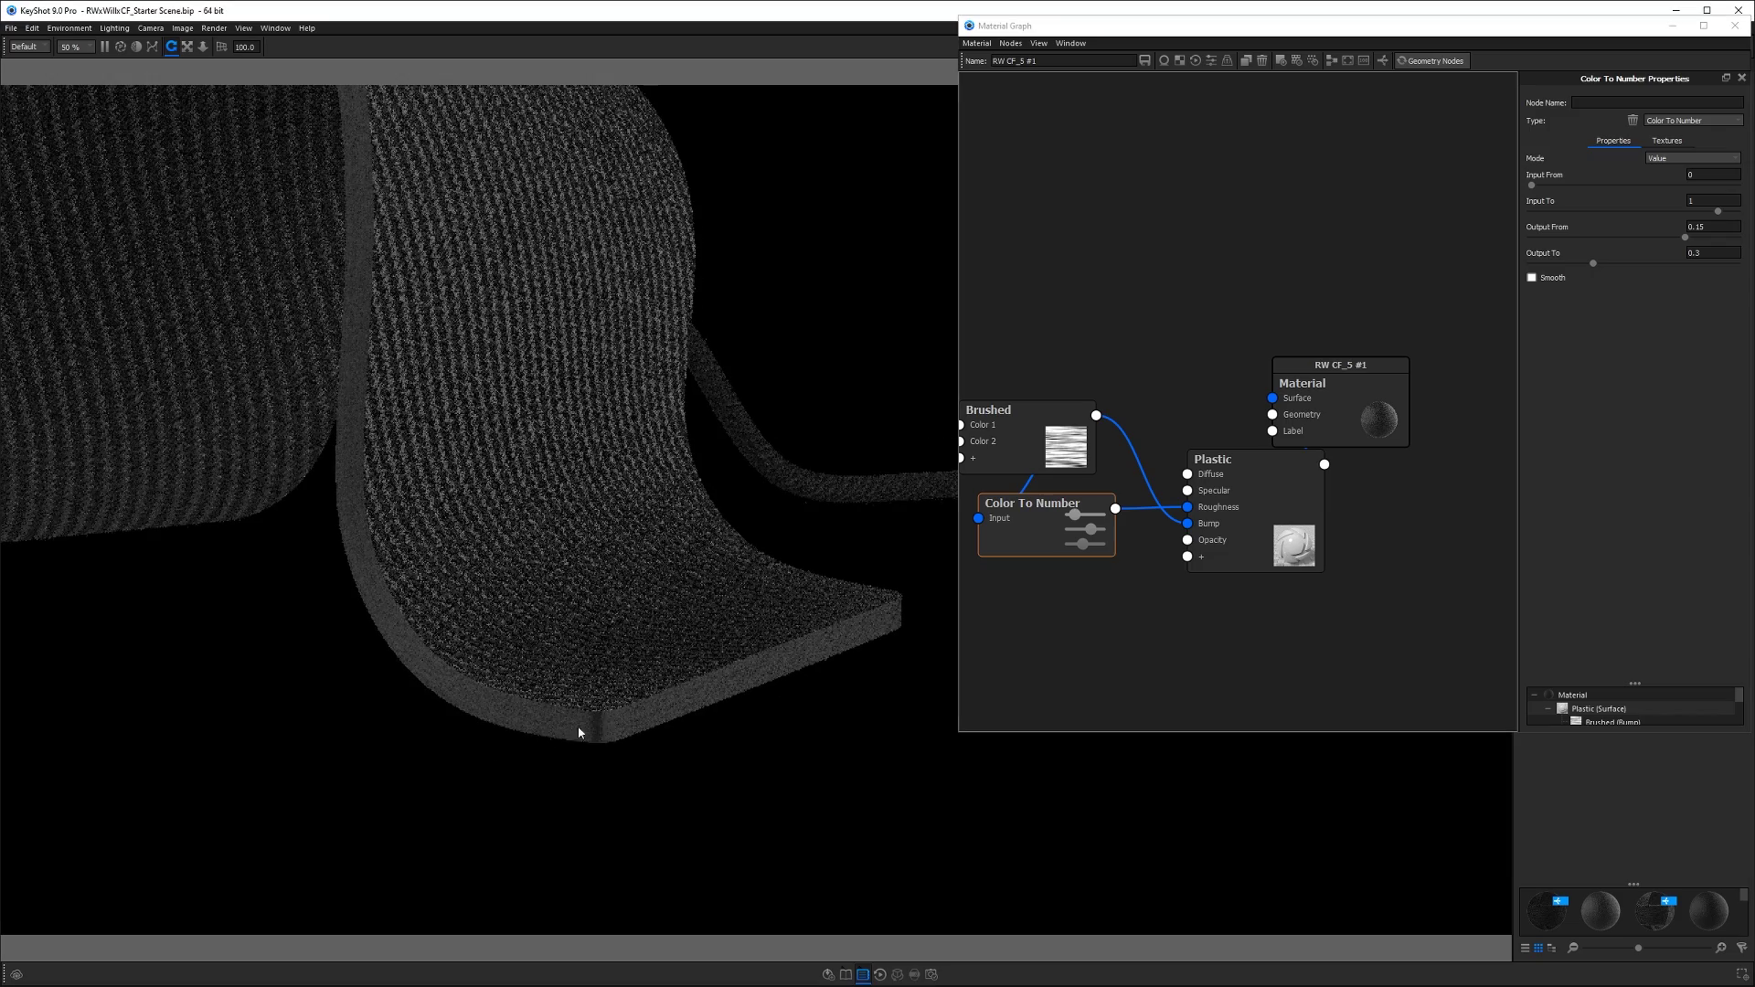
drag(605, 732, 625, 692)
scroll(626, 693, up, 3)
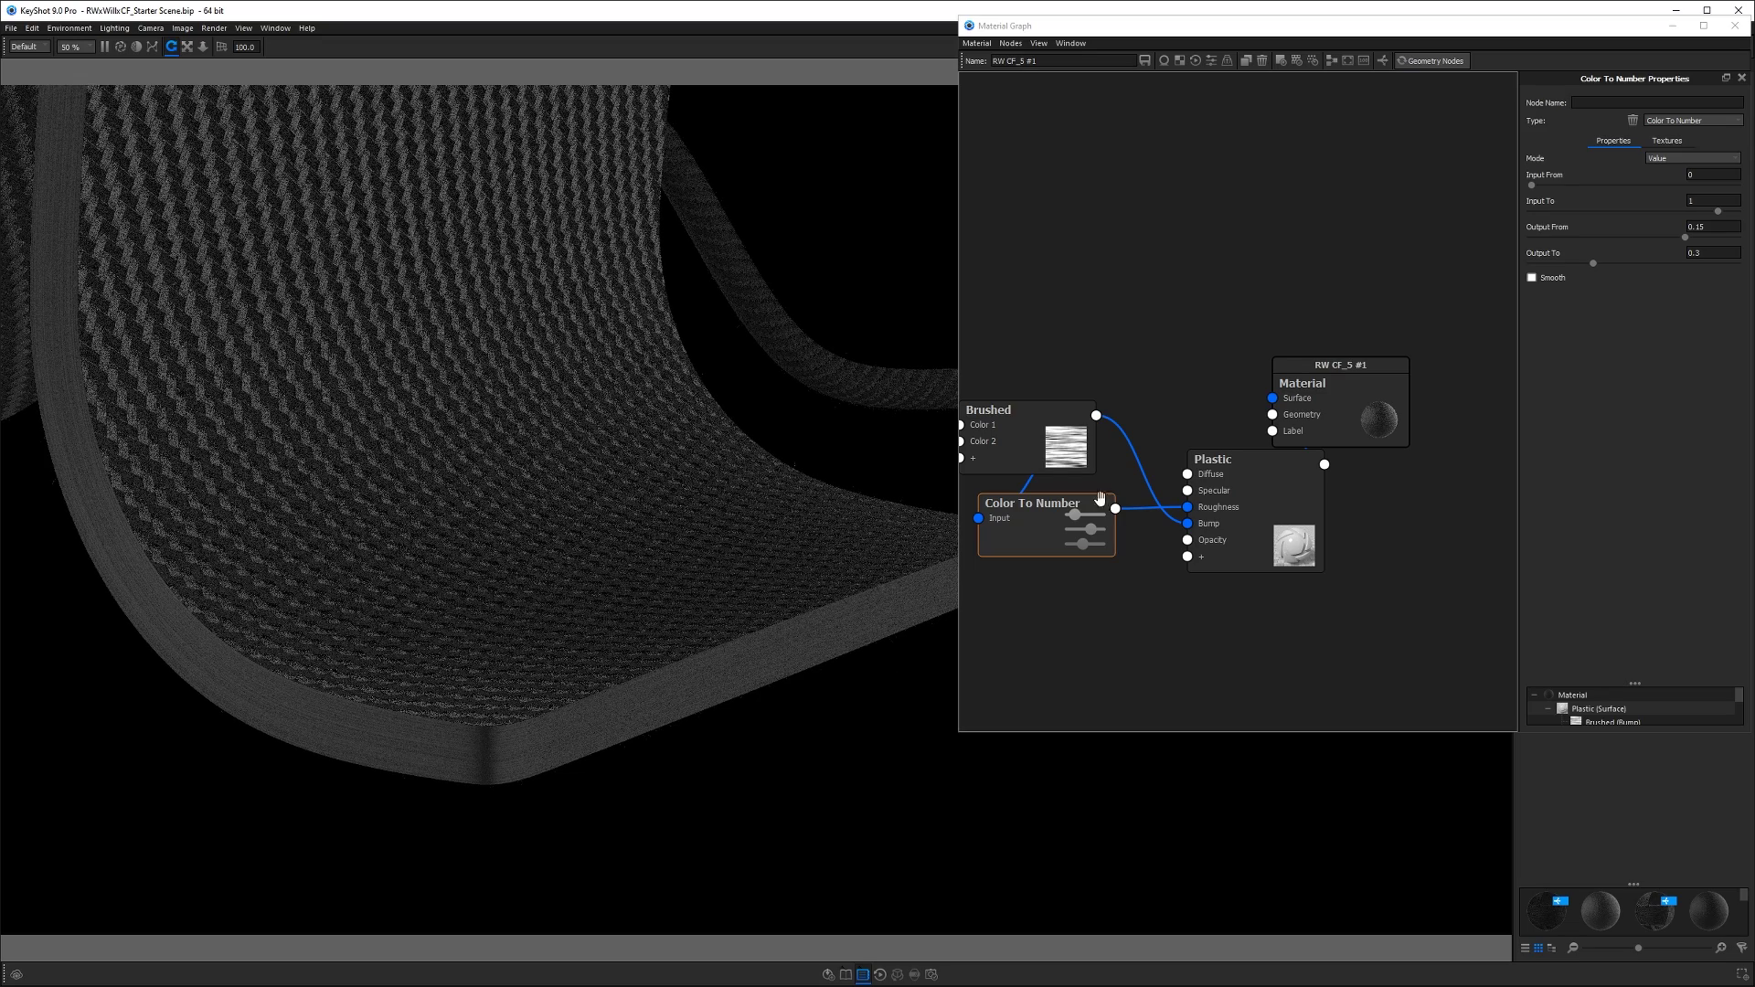
- Raise the Brushed pattern node's bump height to 1.5
click(1036, 442)
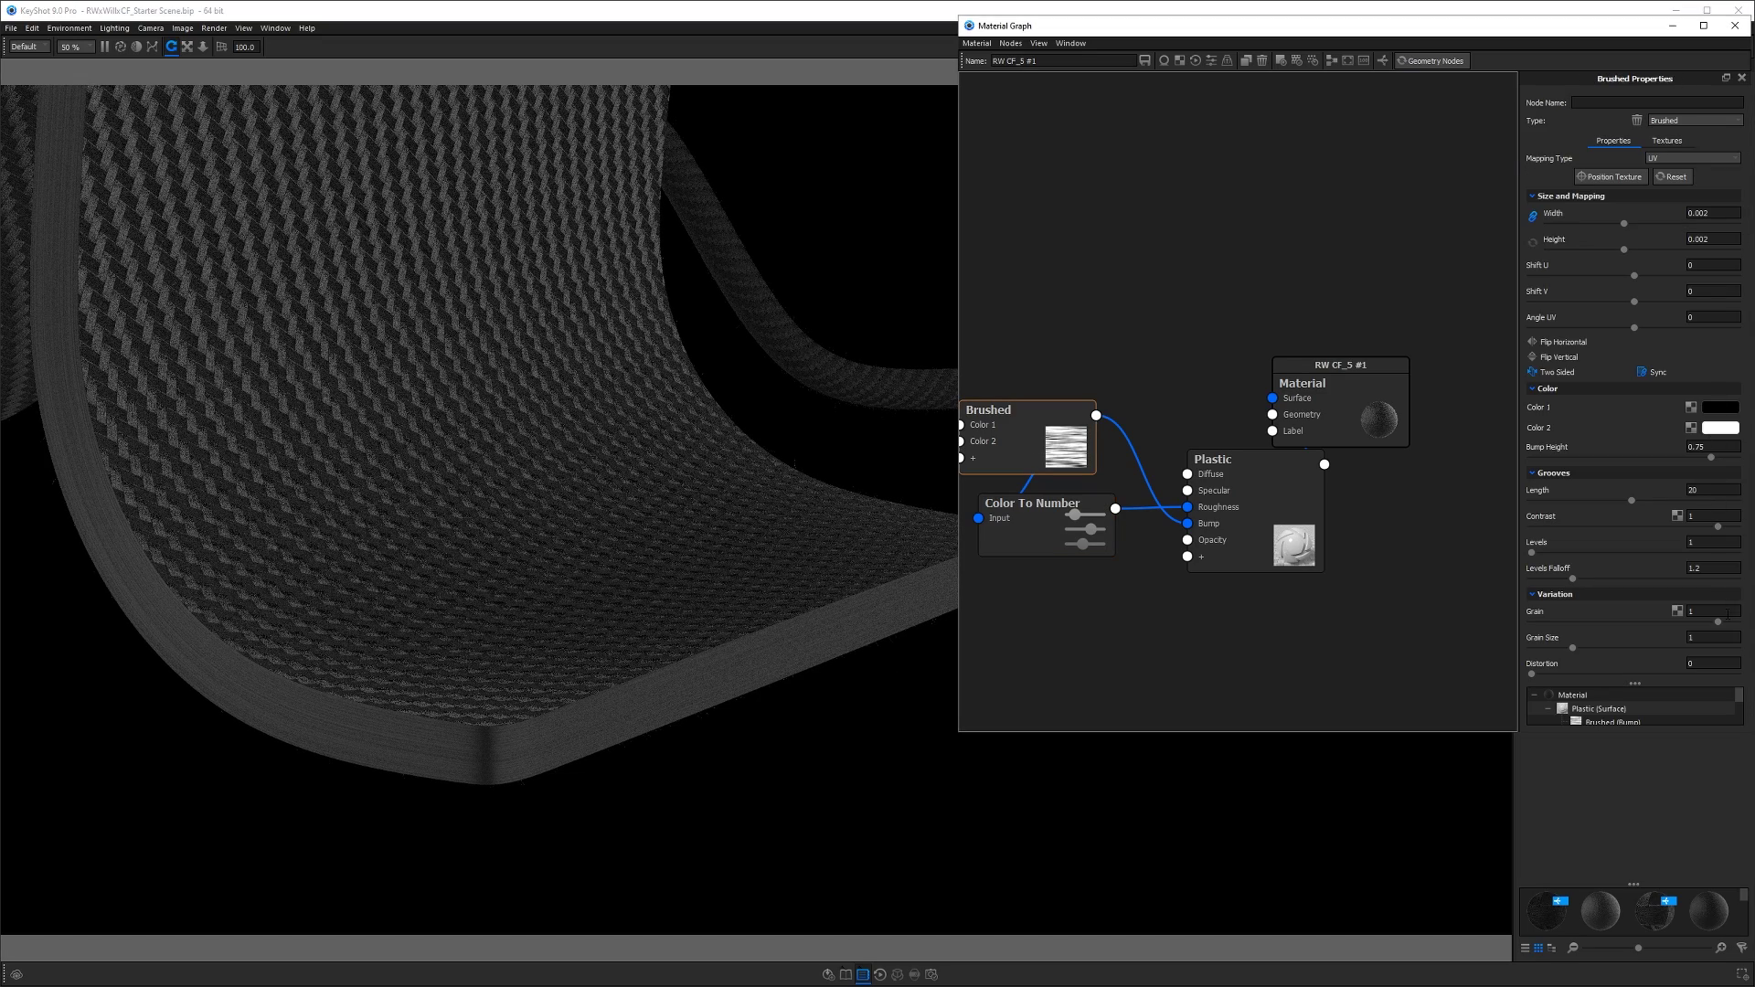
click(1690, 449)
text(1)
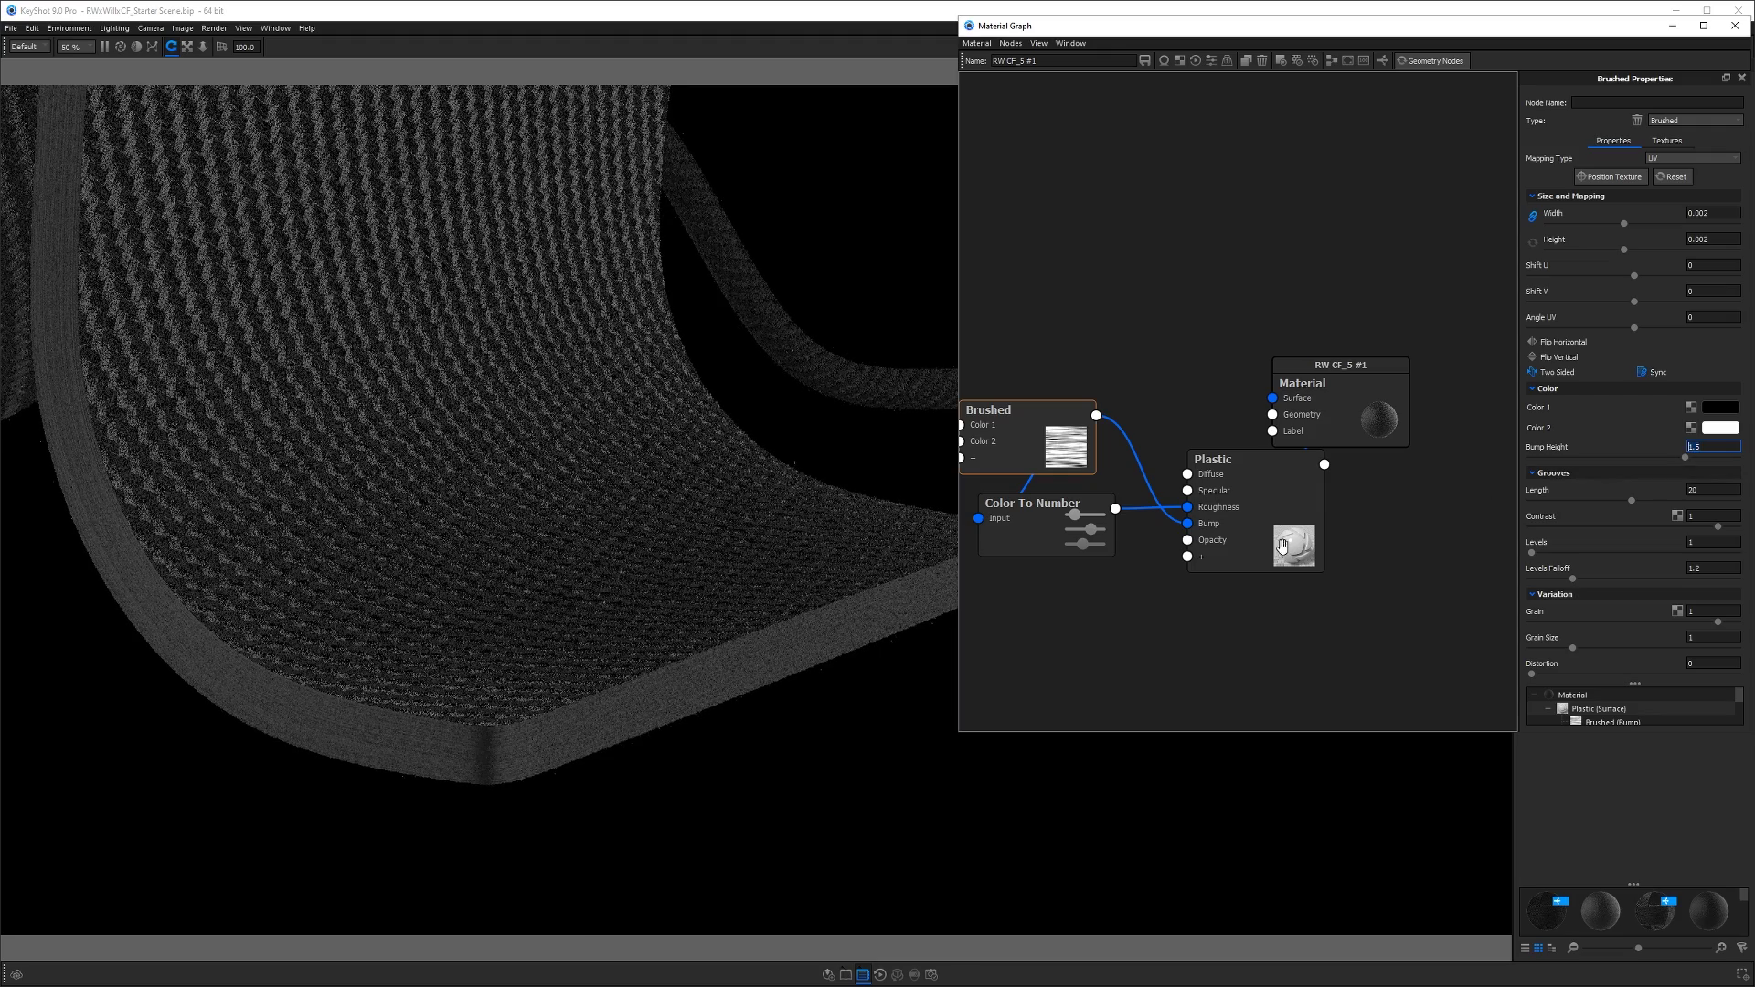
click(1109, 437)
- Link Brushed into Plastic's Specular through a Color To Number node with Output From 0.314
drag(1109, 437, 1188, 490)
drag(1068, 443, 1051, 409)
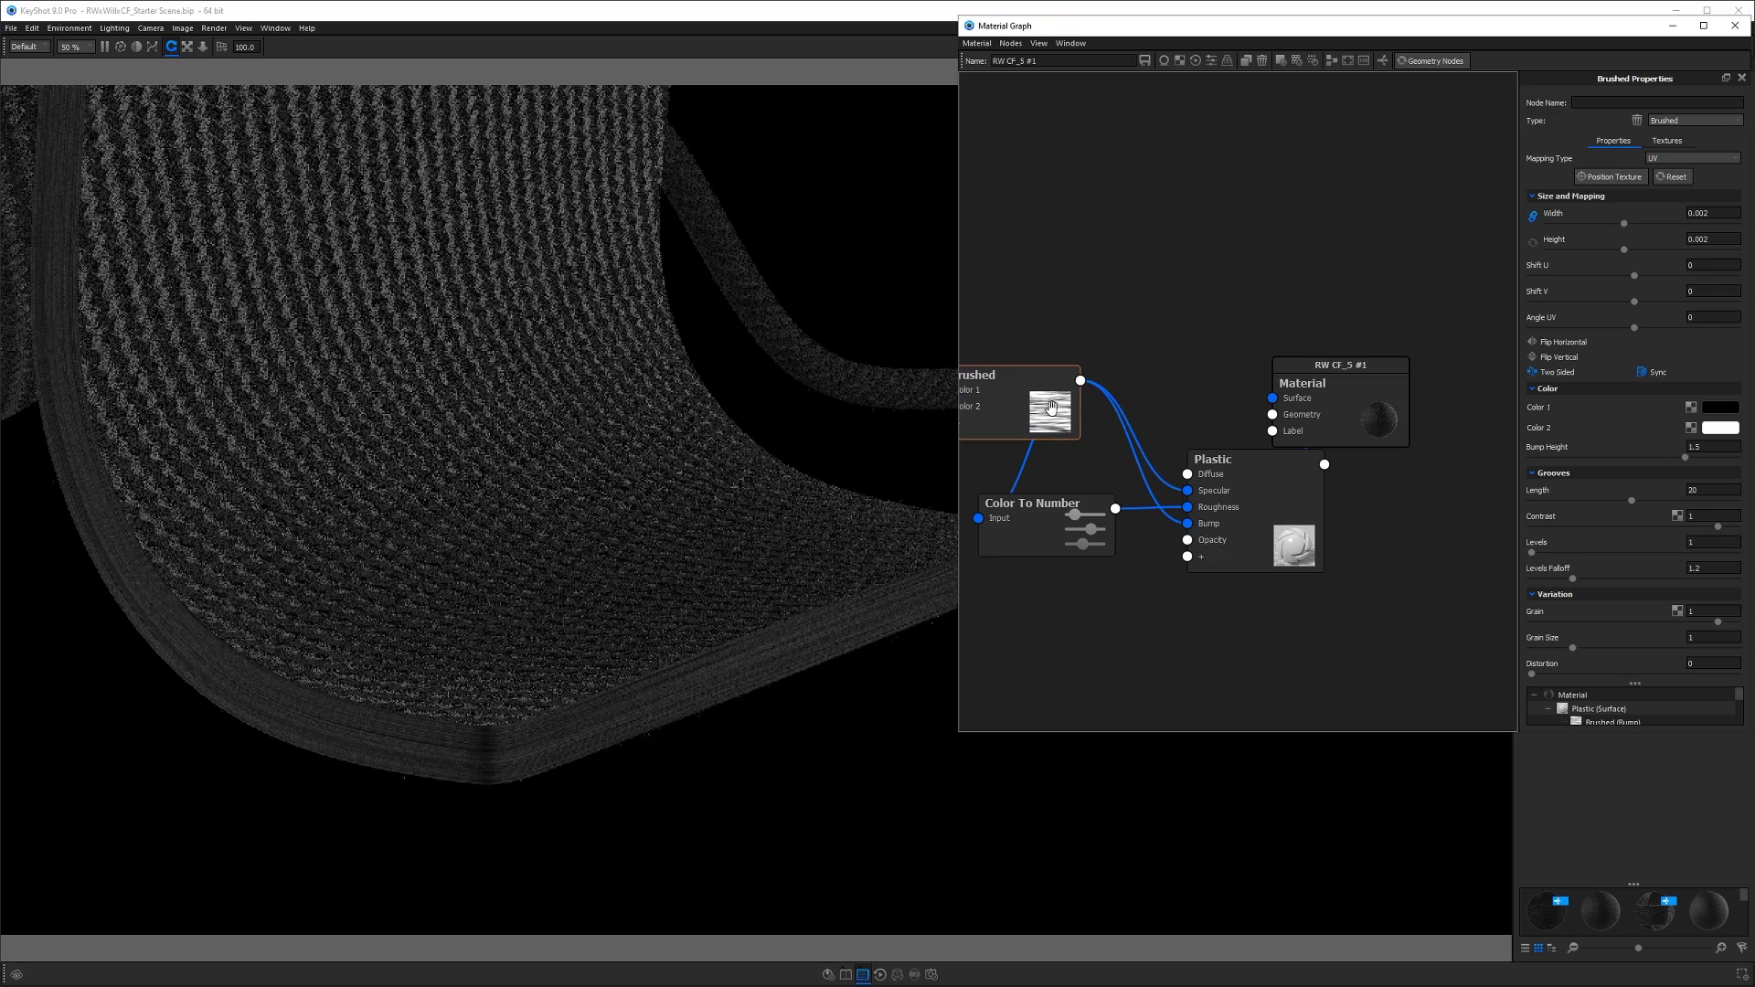
right_click(1154, 464)
mouse_move(1180, 505)
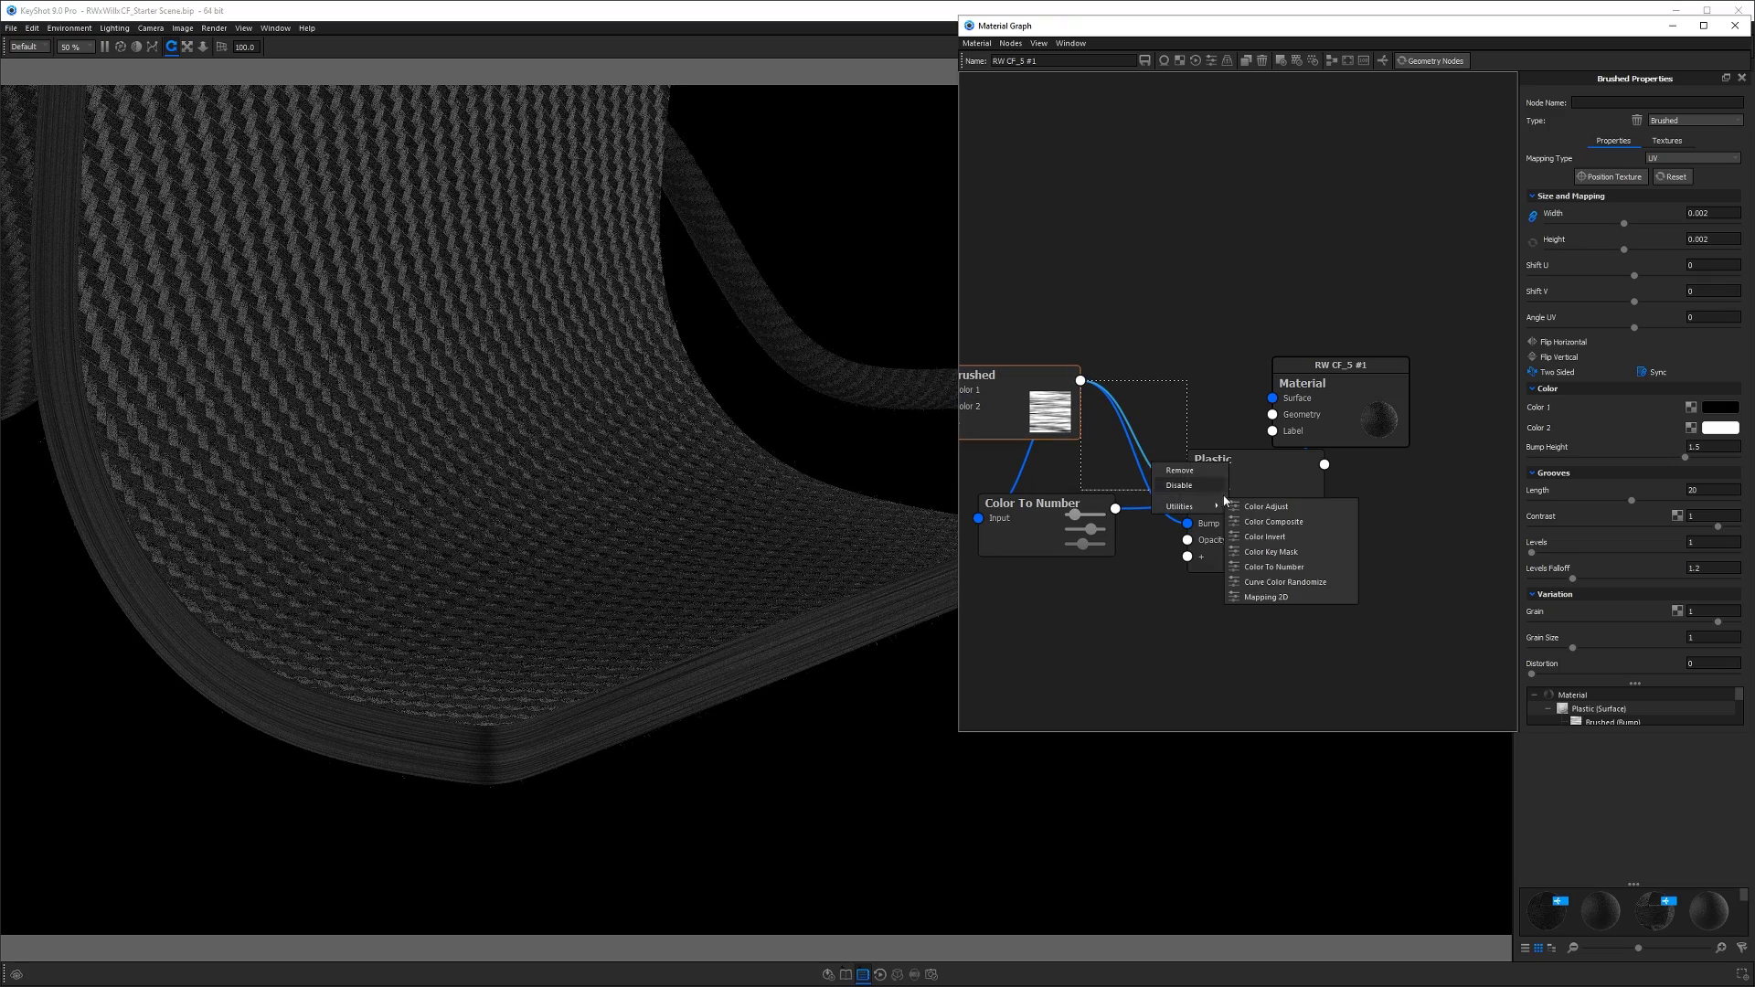
click(1278, 561)
drag(1233, 500, 1170, 368)
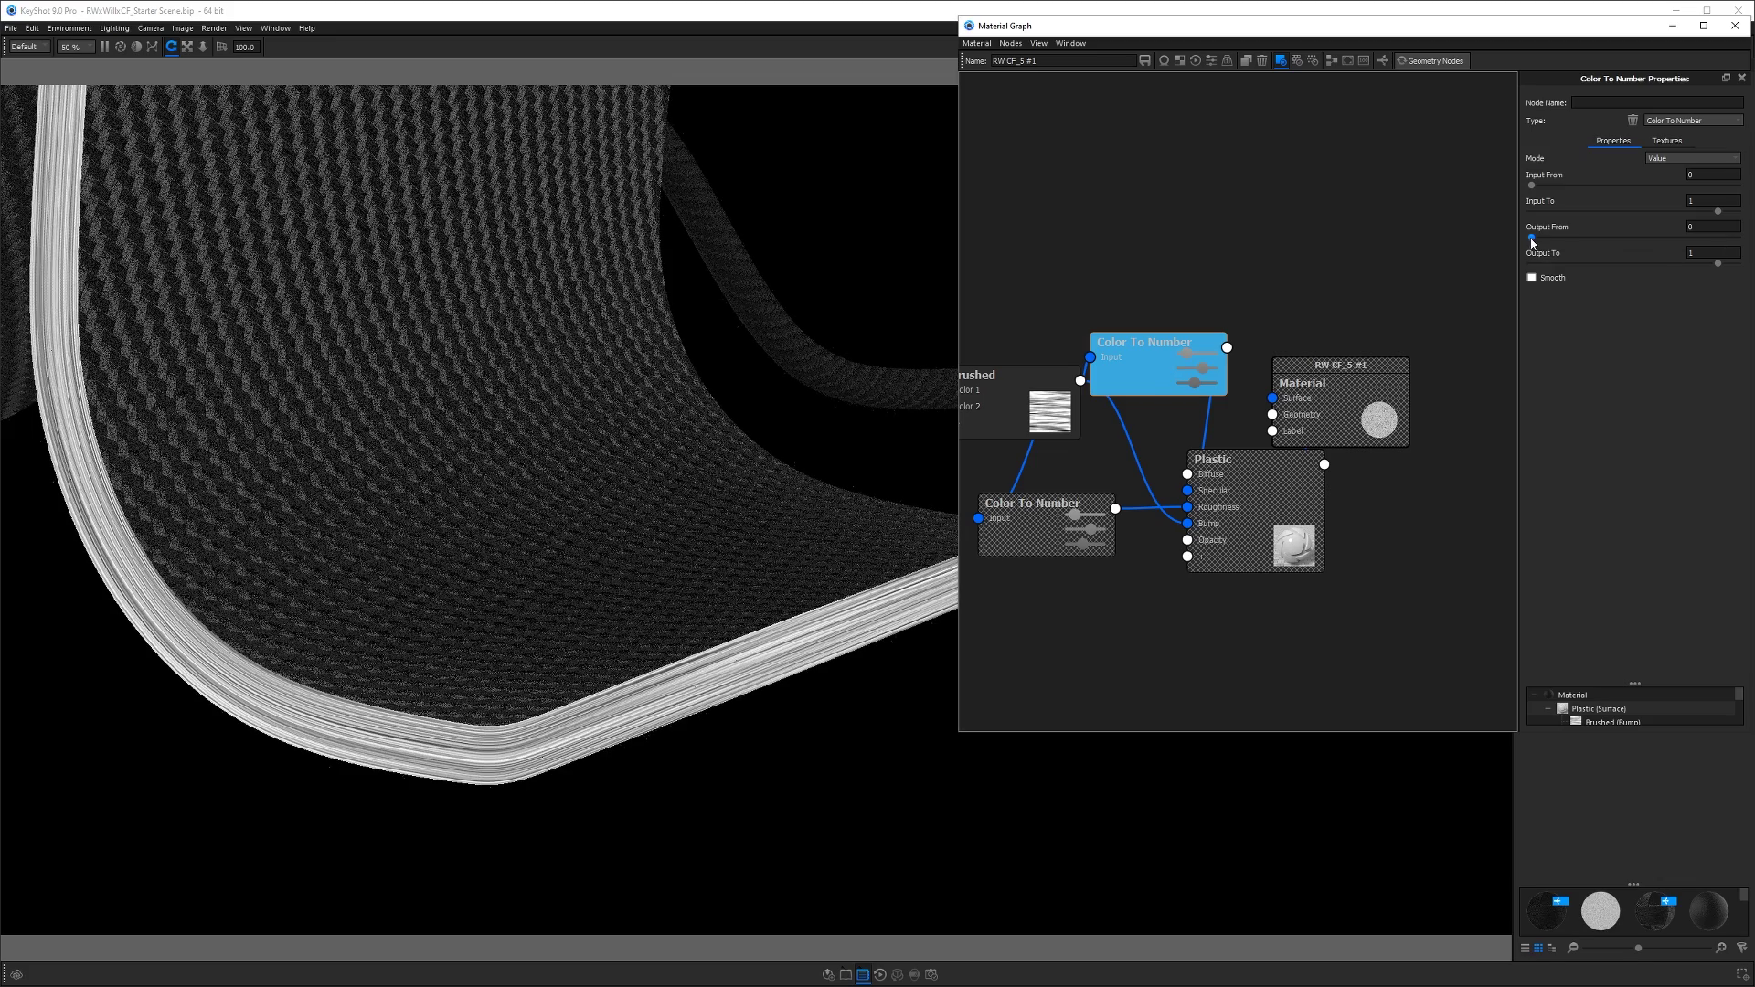
drag(1533, 240, 1596, 239)
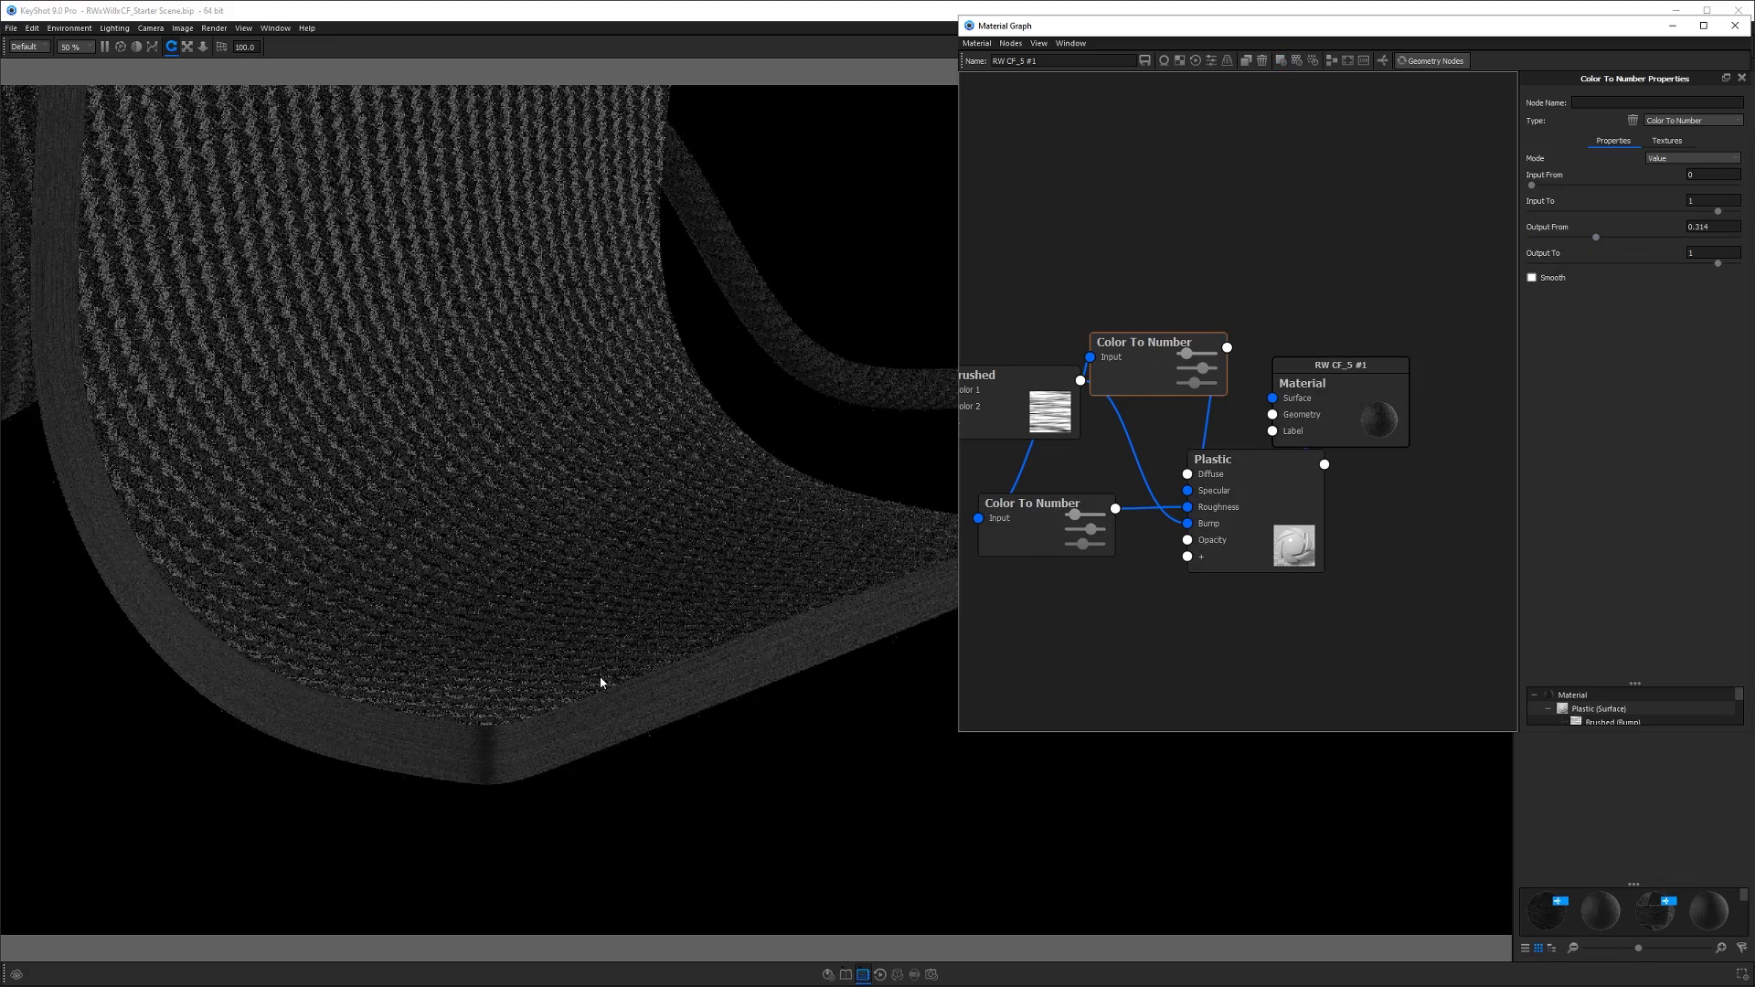
scroll(601, 682, down, 3)
drag(588, 682, 478, 627)
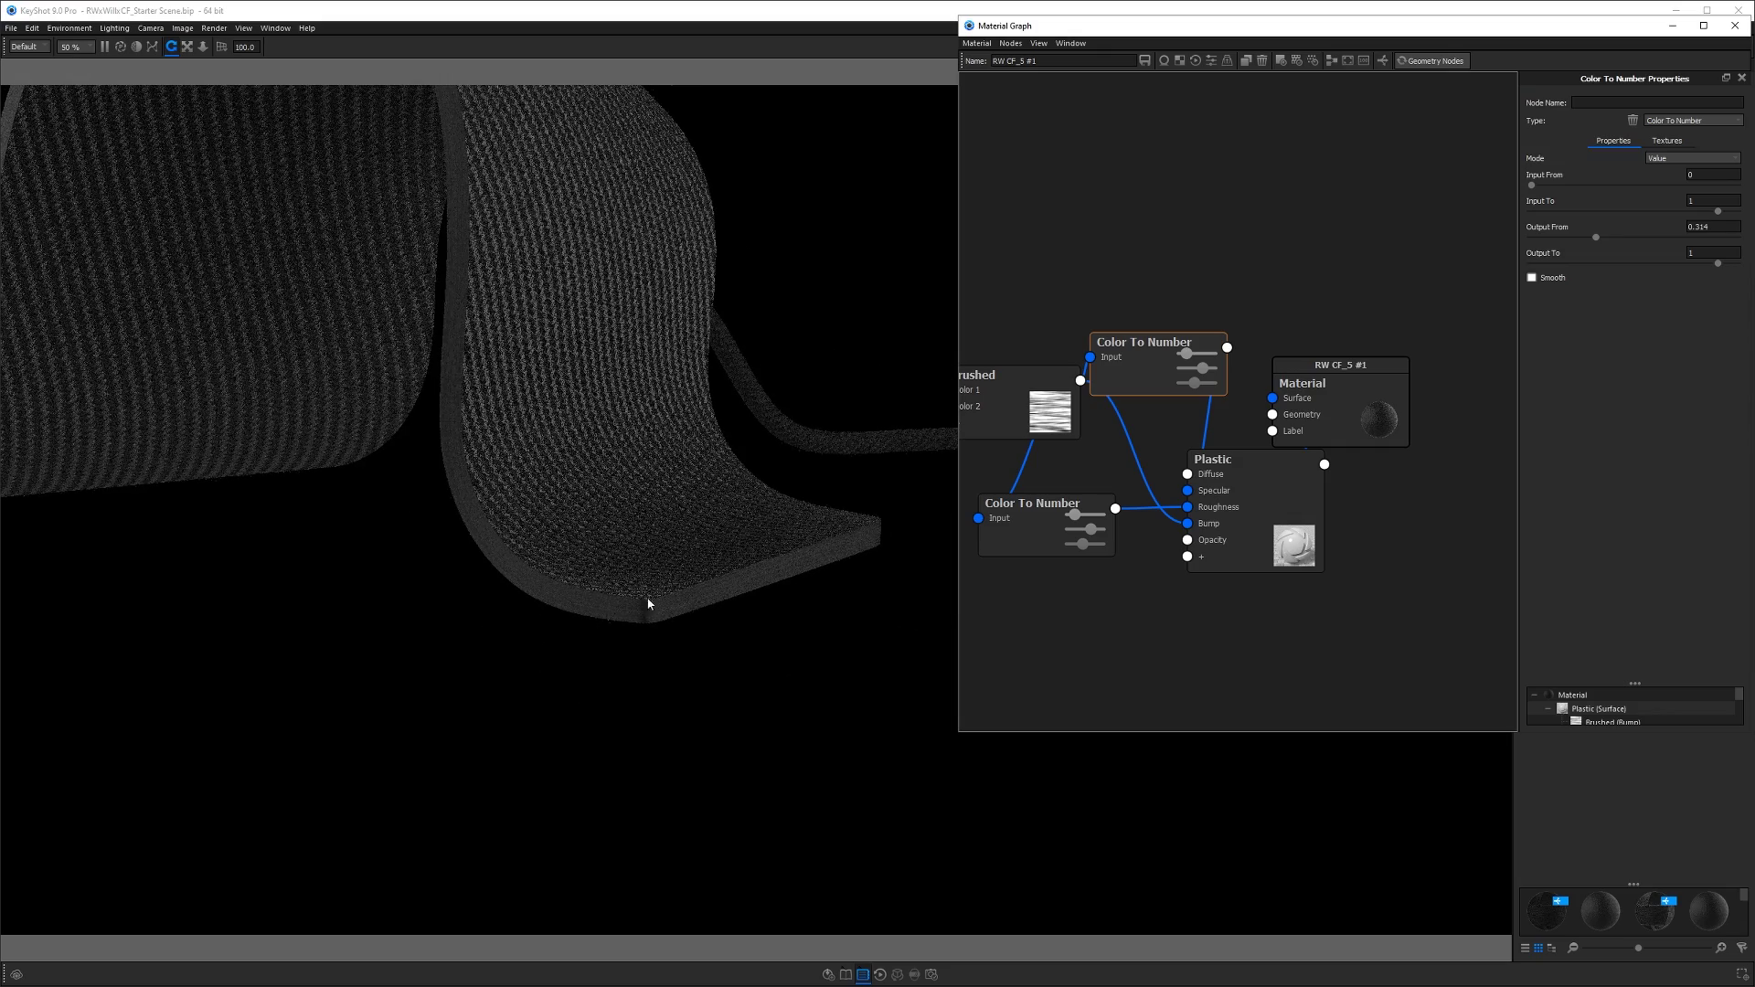
drag(638, 604, 463, 611)
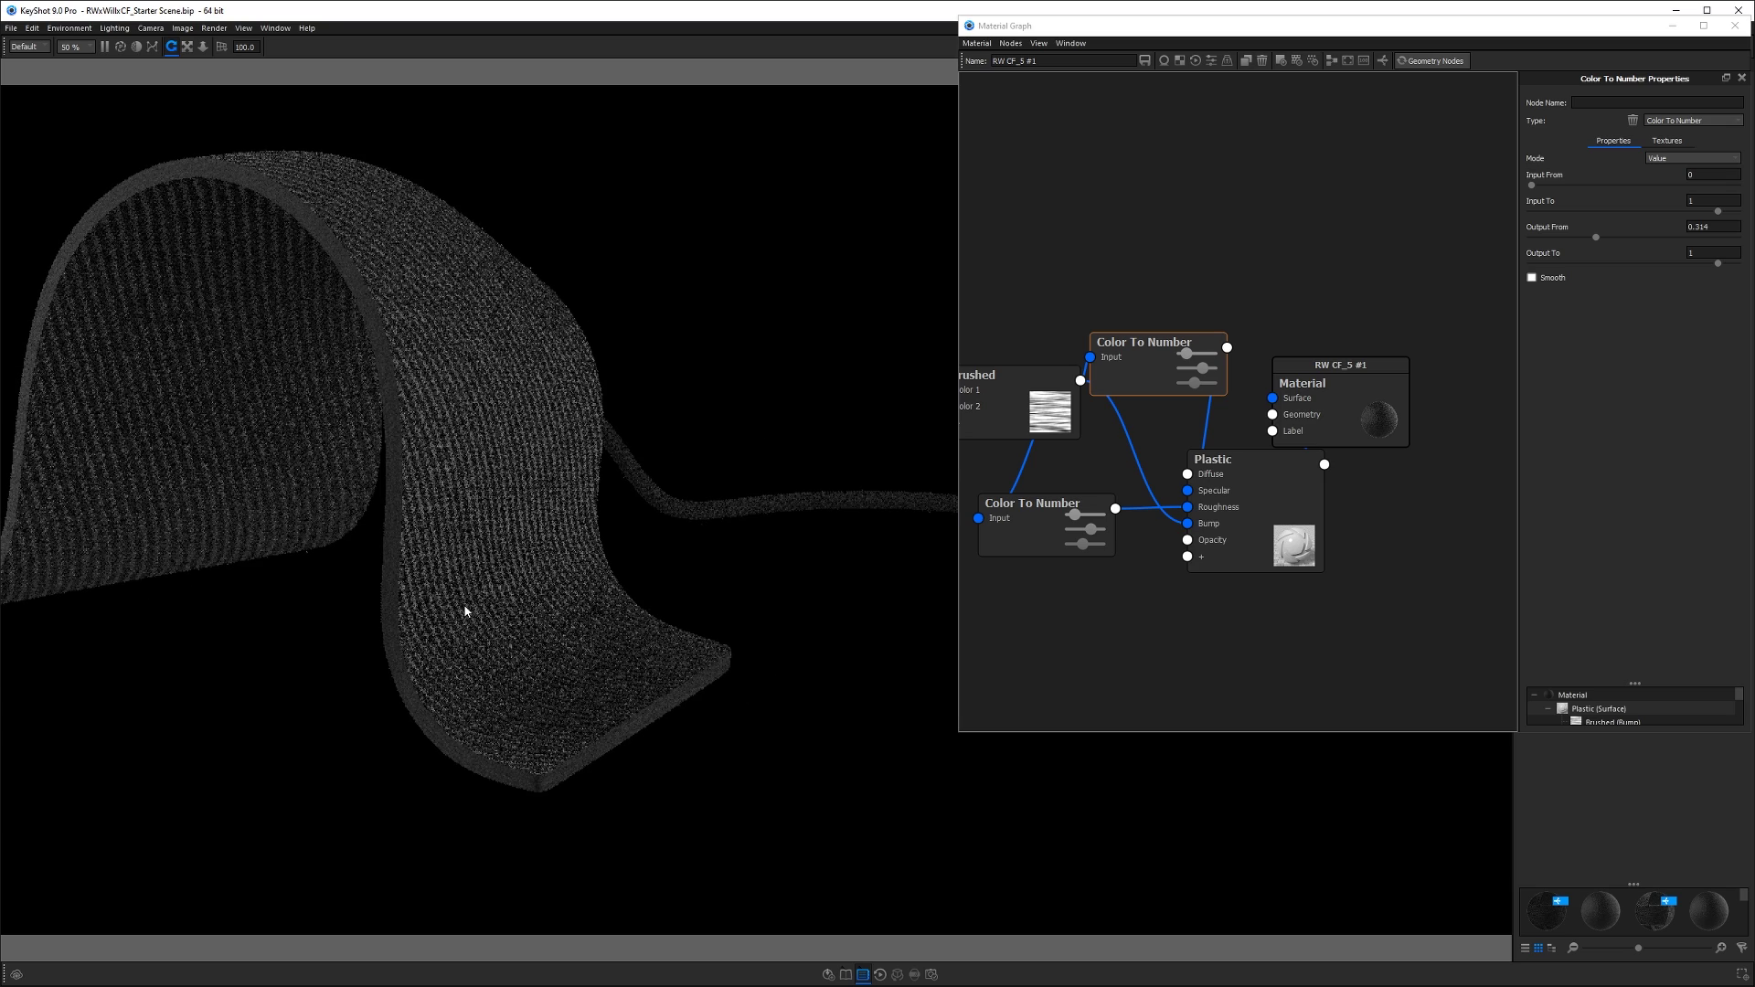
- Close the Material Graph and rename the fabric's material to Custom Carbon Fiber RC
click(1735, 26)
drag(755, 479, 749, 430)
scroll(873, 471, down, 5)
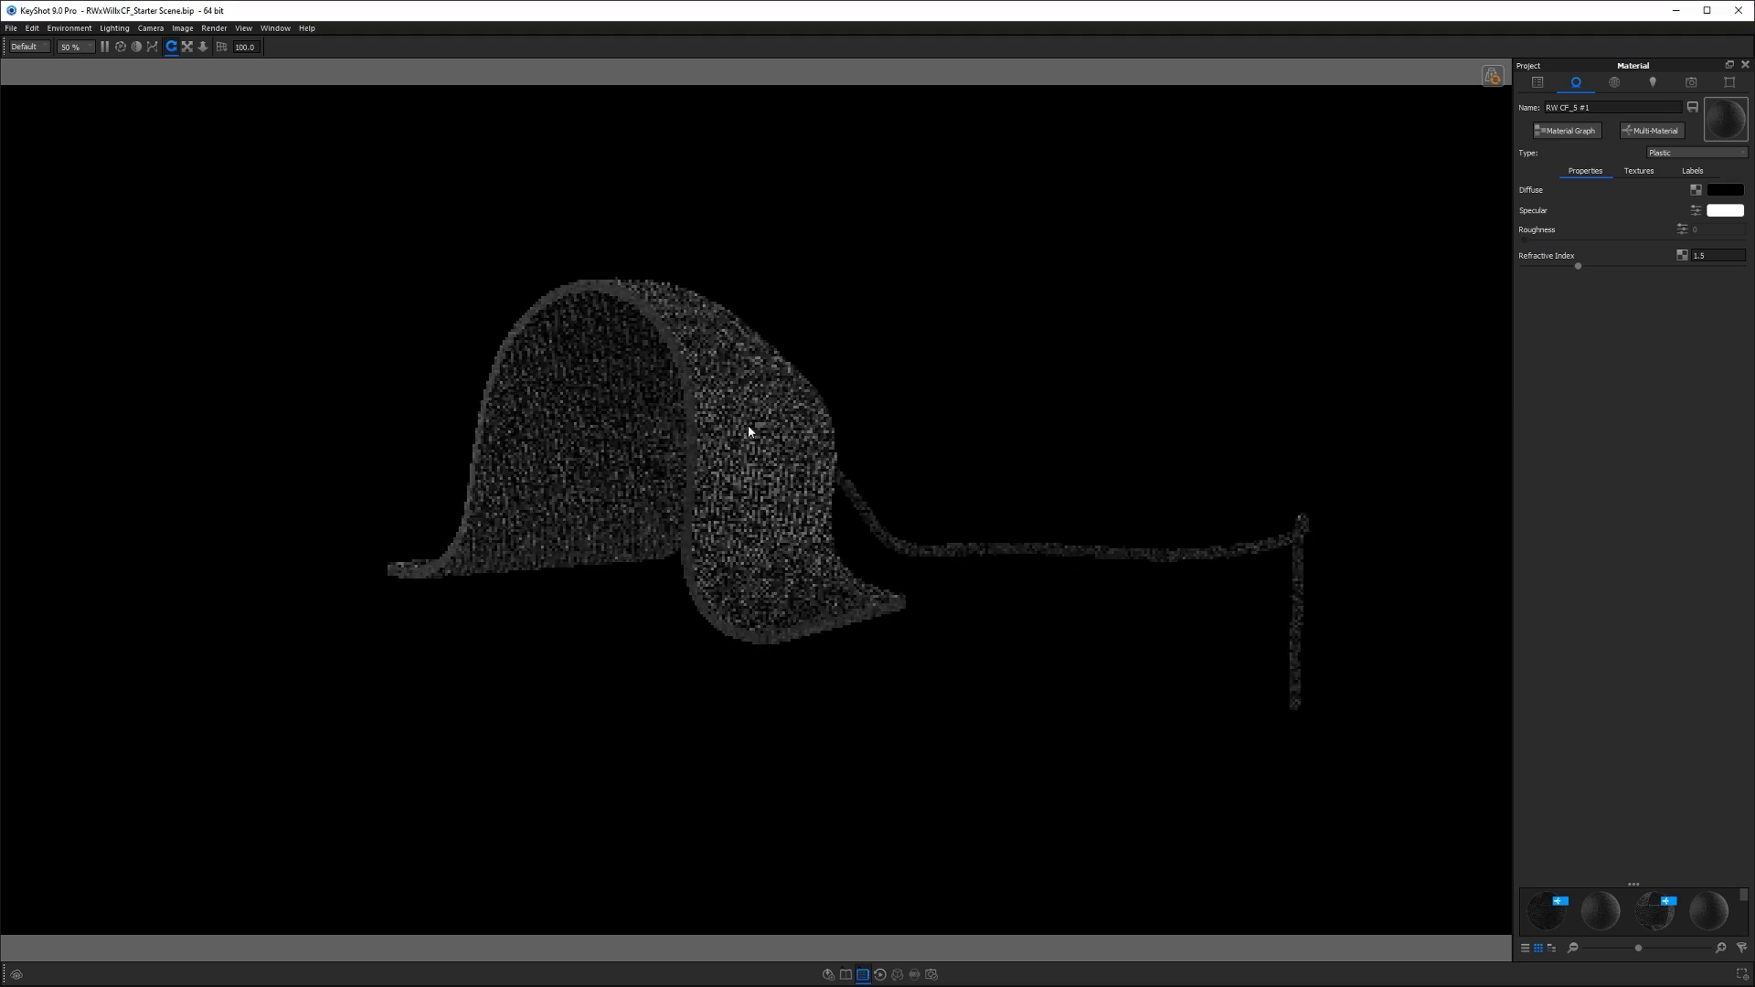
scroll(746, 421, up, 3)
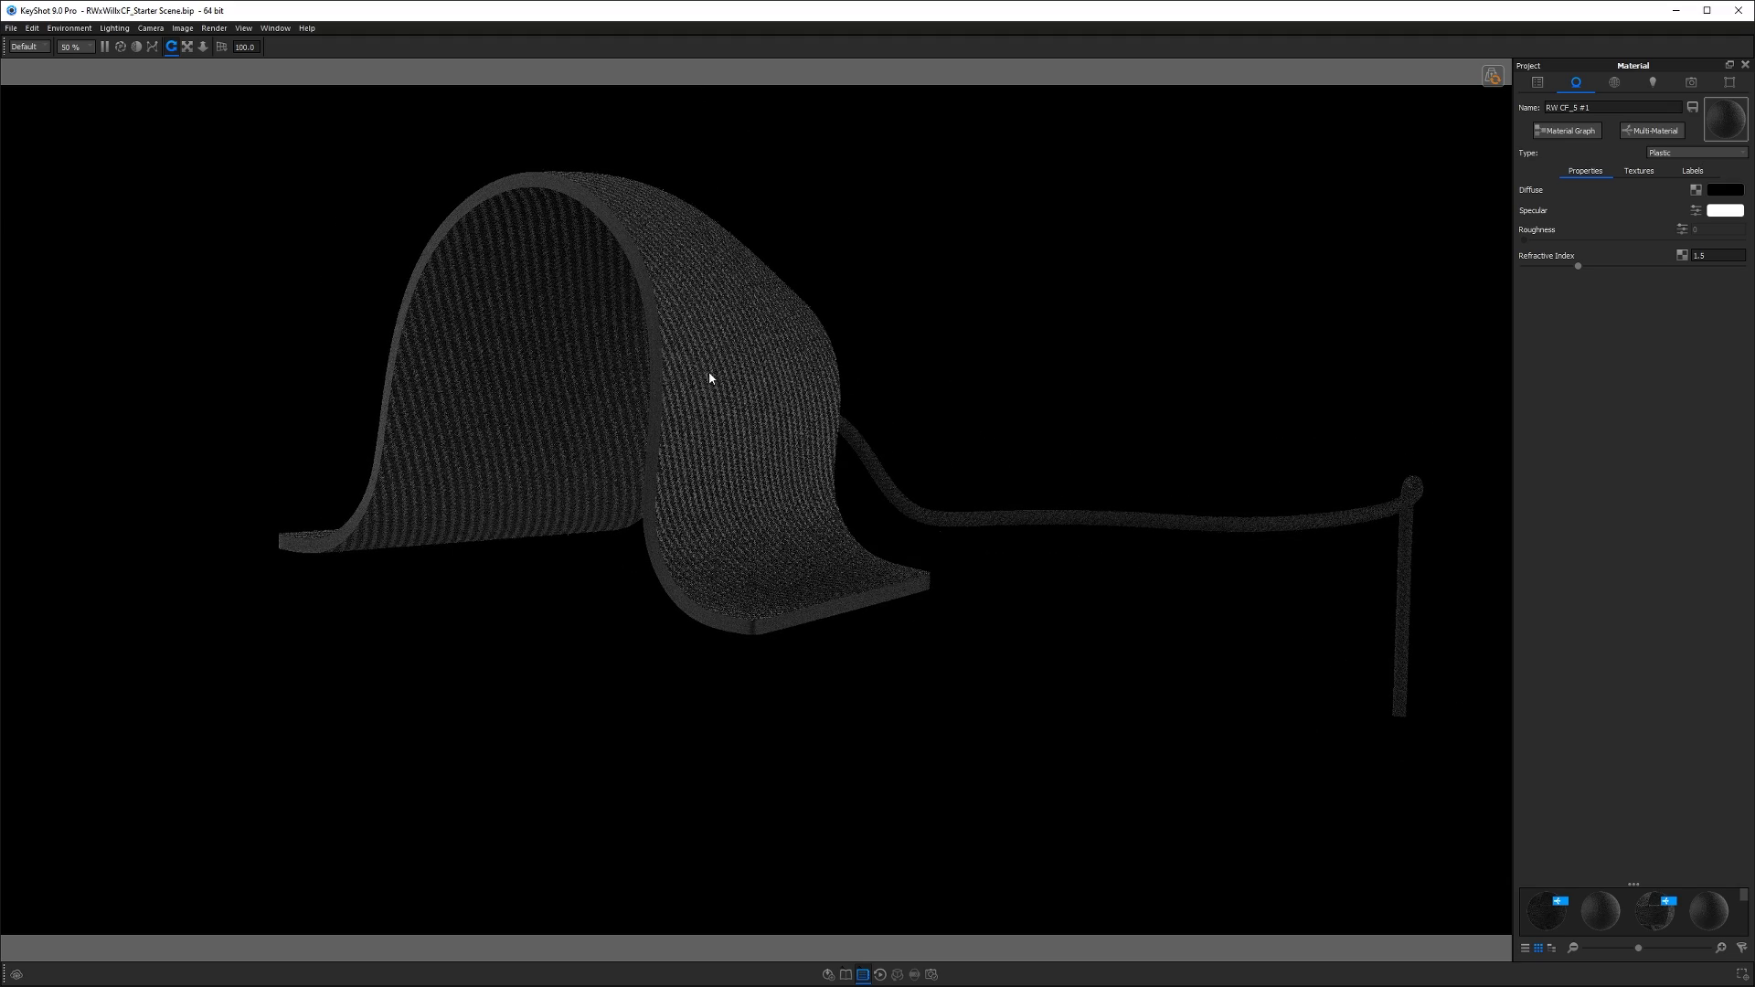
double_click(709, 377)
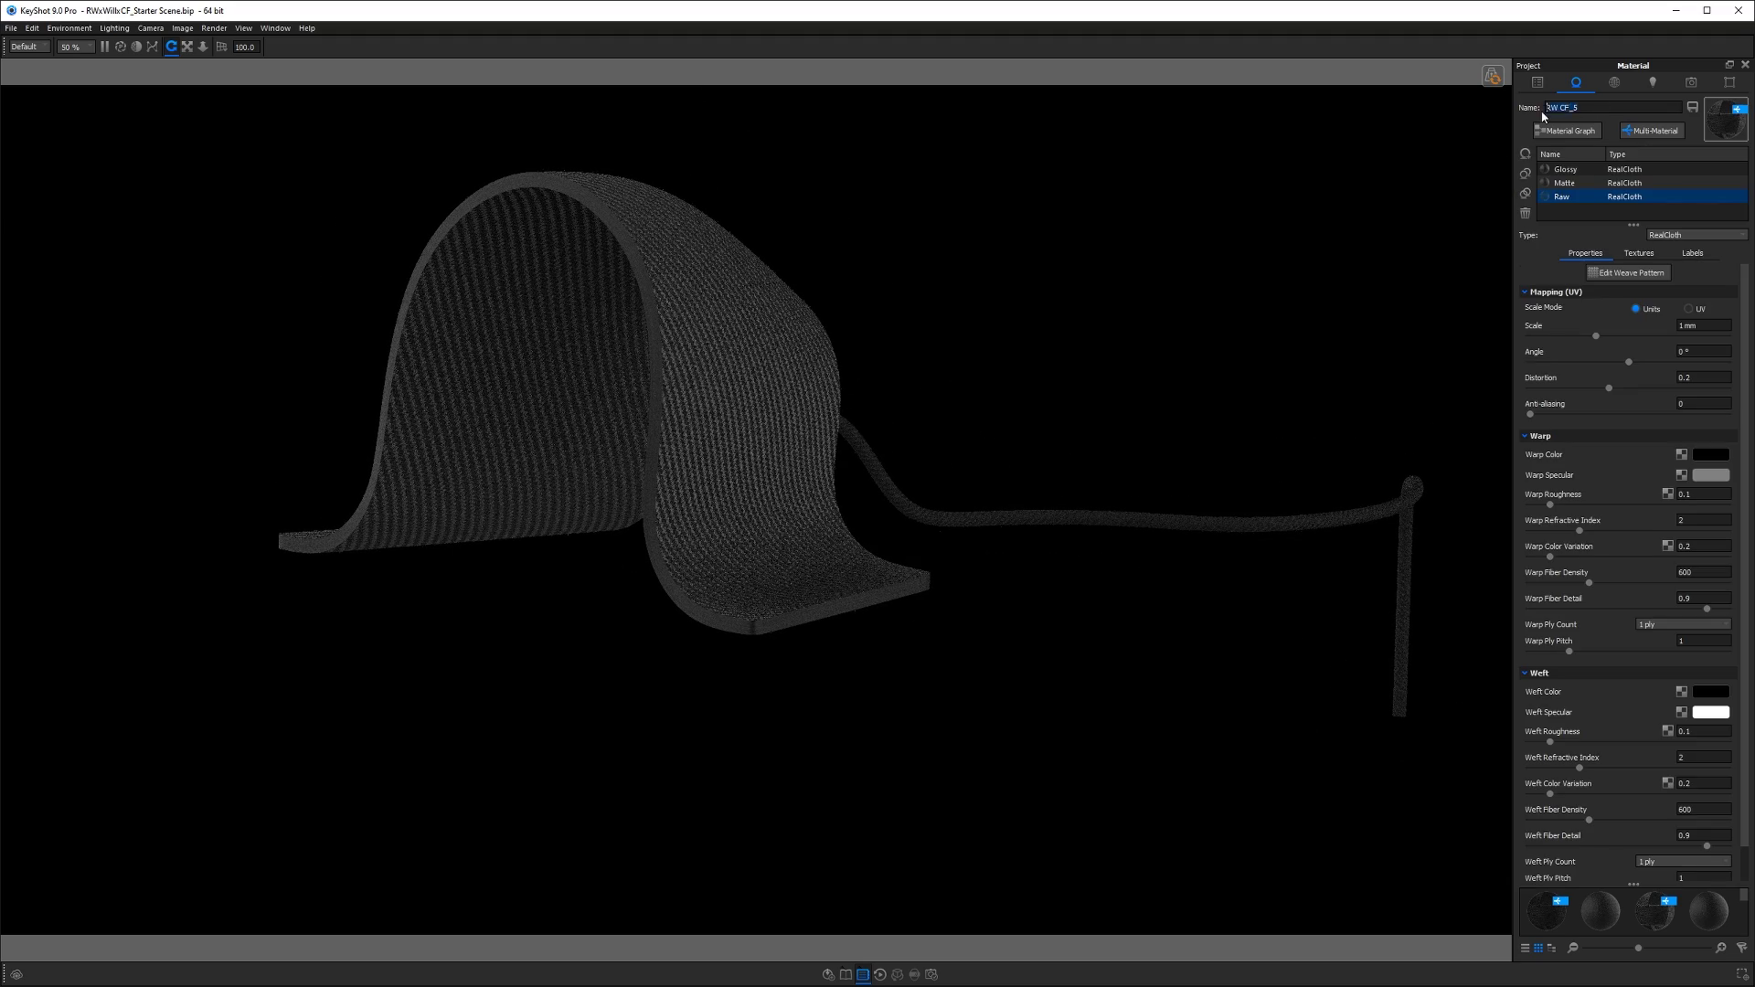
text(Custom Carbon Fiber RC)
- Save the material into the Custom library folder
click(1693, 108)
click(858, 492)
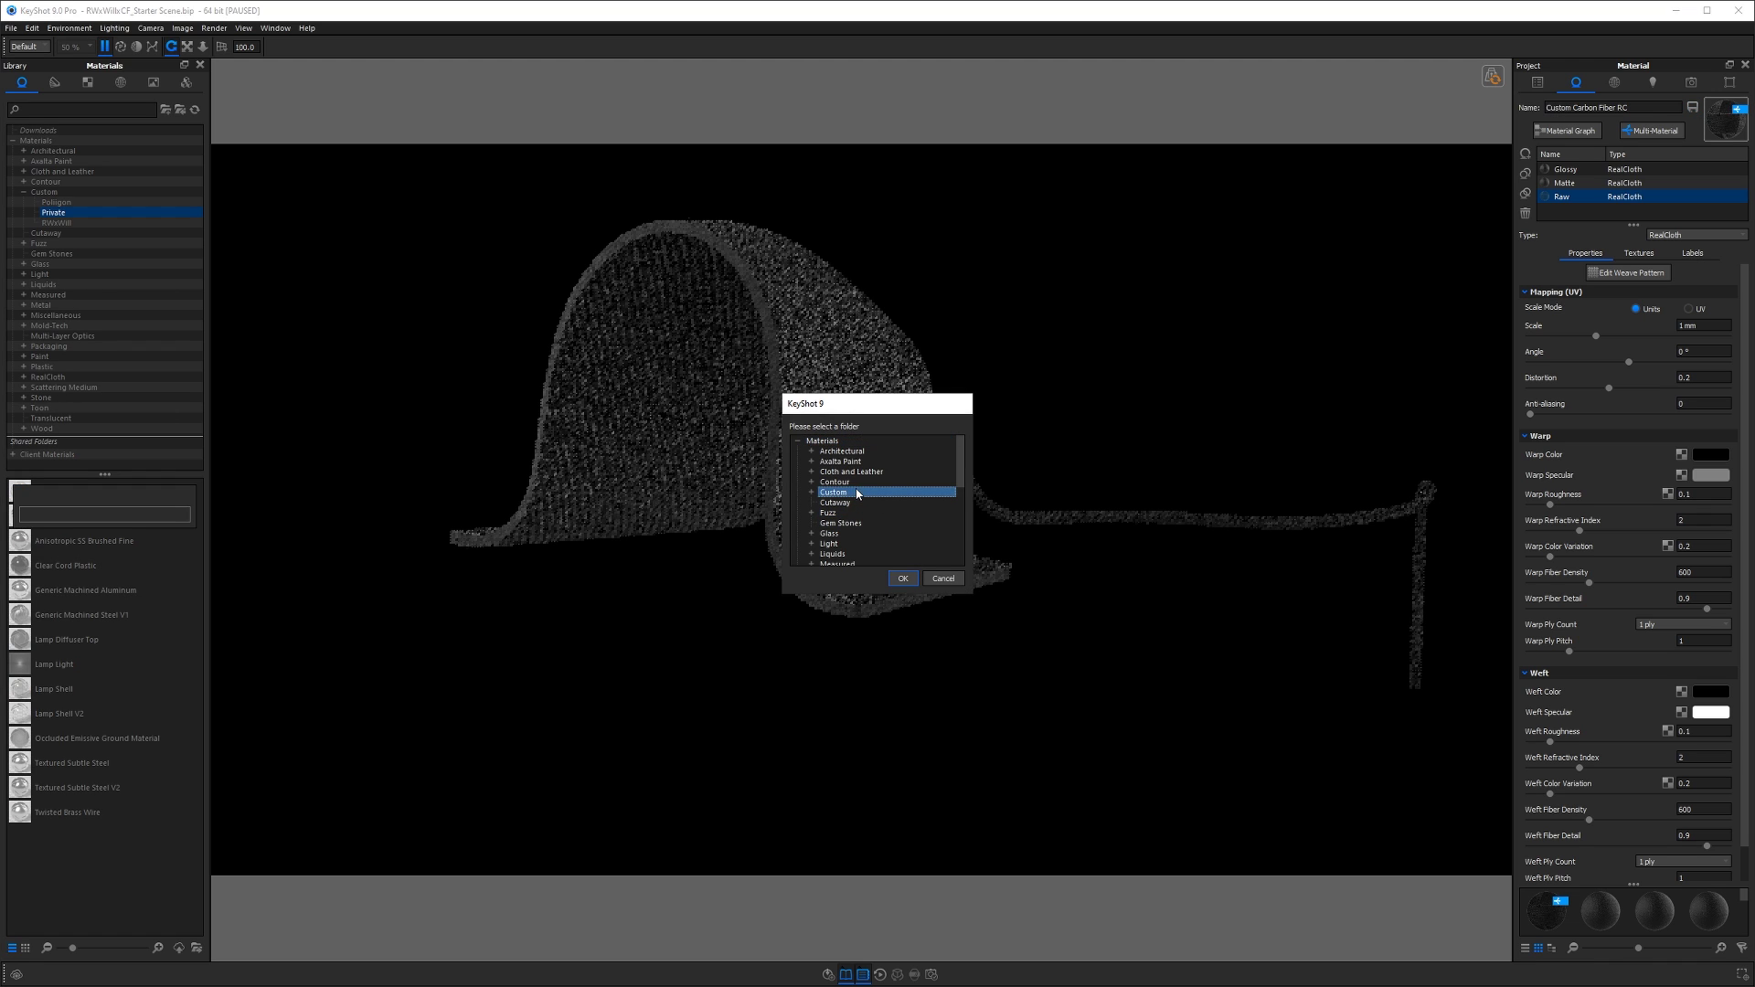
click(954, 580)
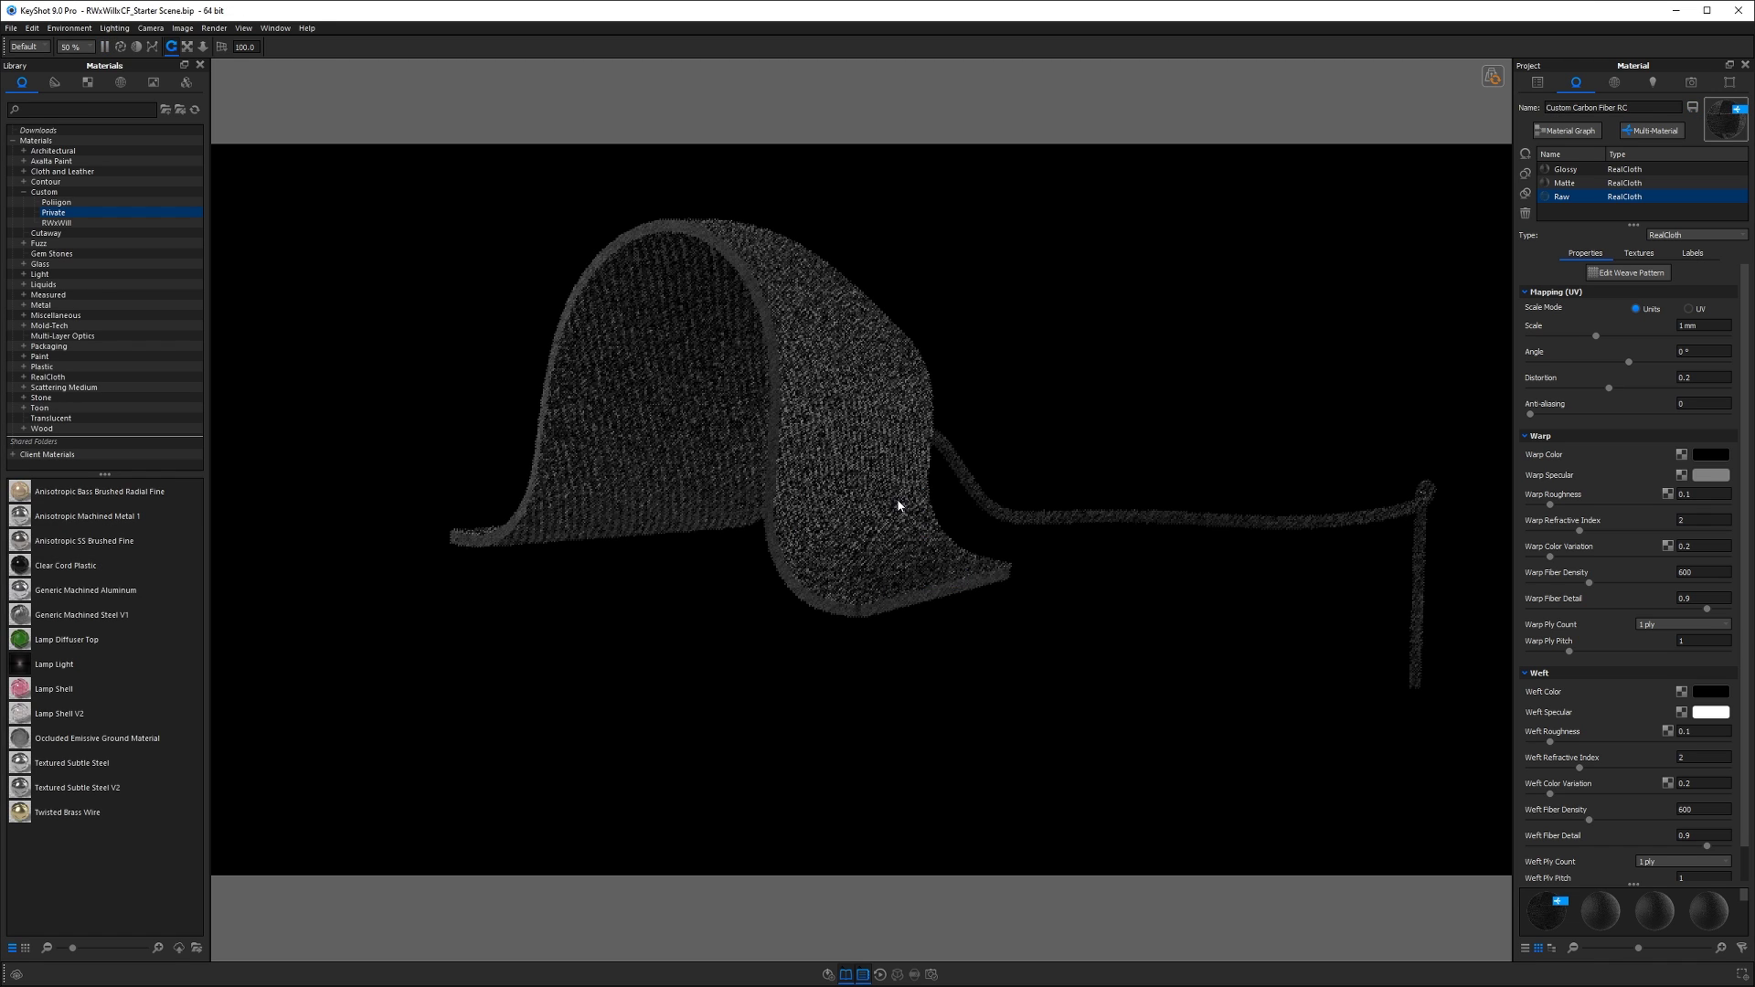
- Switch the cloth's multi-material to its Glossy variant and turn the view to show cloth and cable
scroll(856, 484, up, 5)
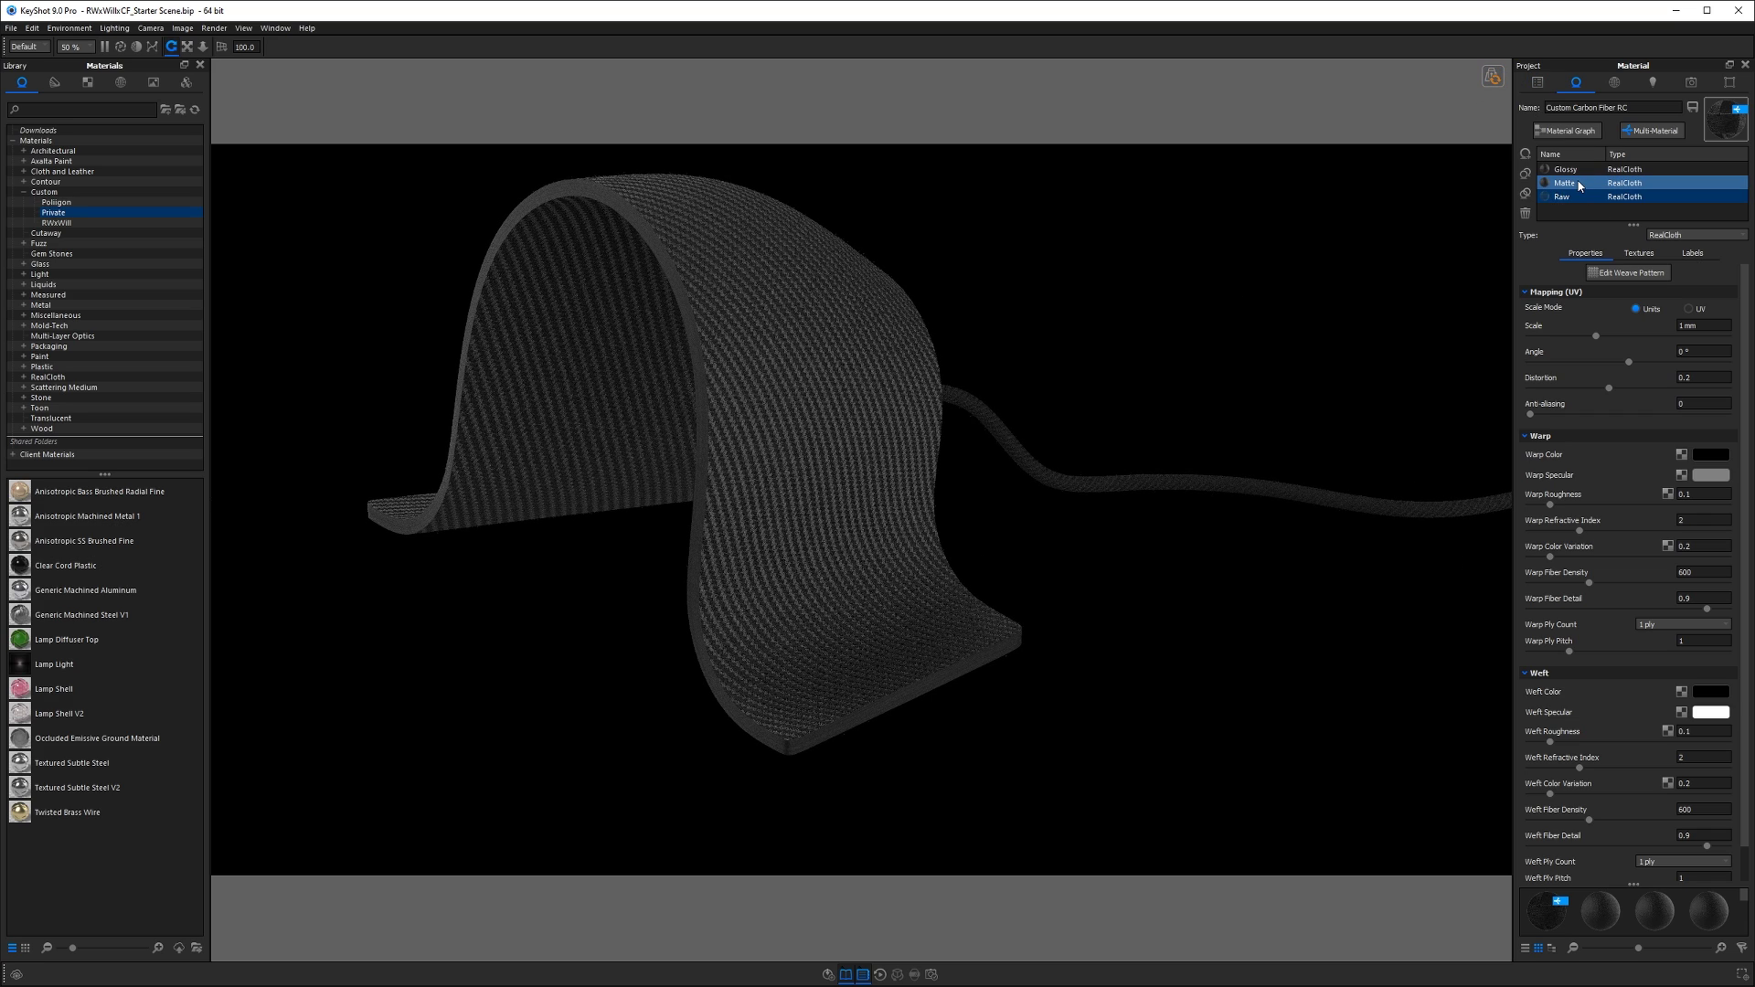
click(1583, 170)
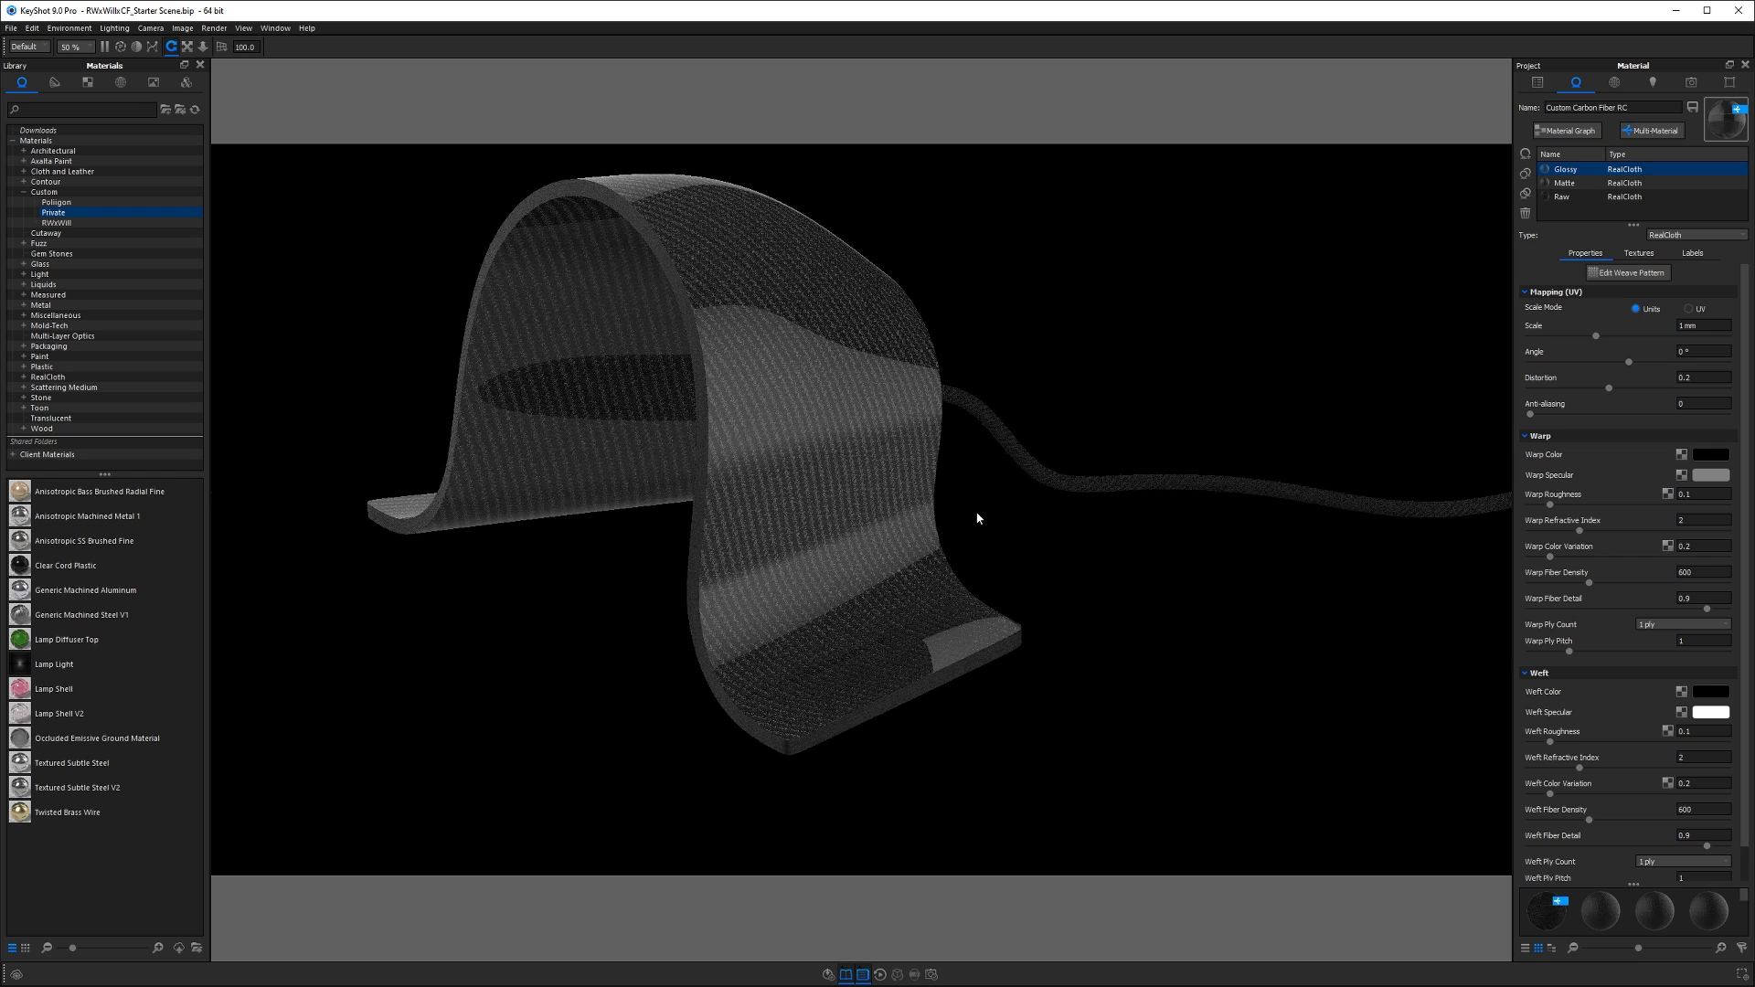
drag(979, 509, 996, 392)
right_click(996, 392)
- Turn on the From F360 and Ground Plane model sets in the Scene tab
click(1046, 345)
click(1538, 82)
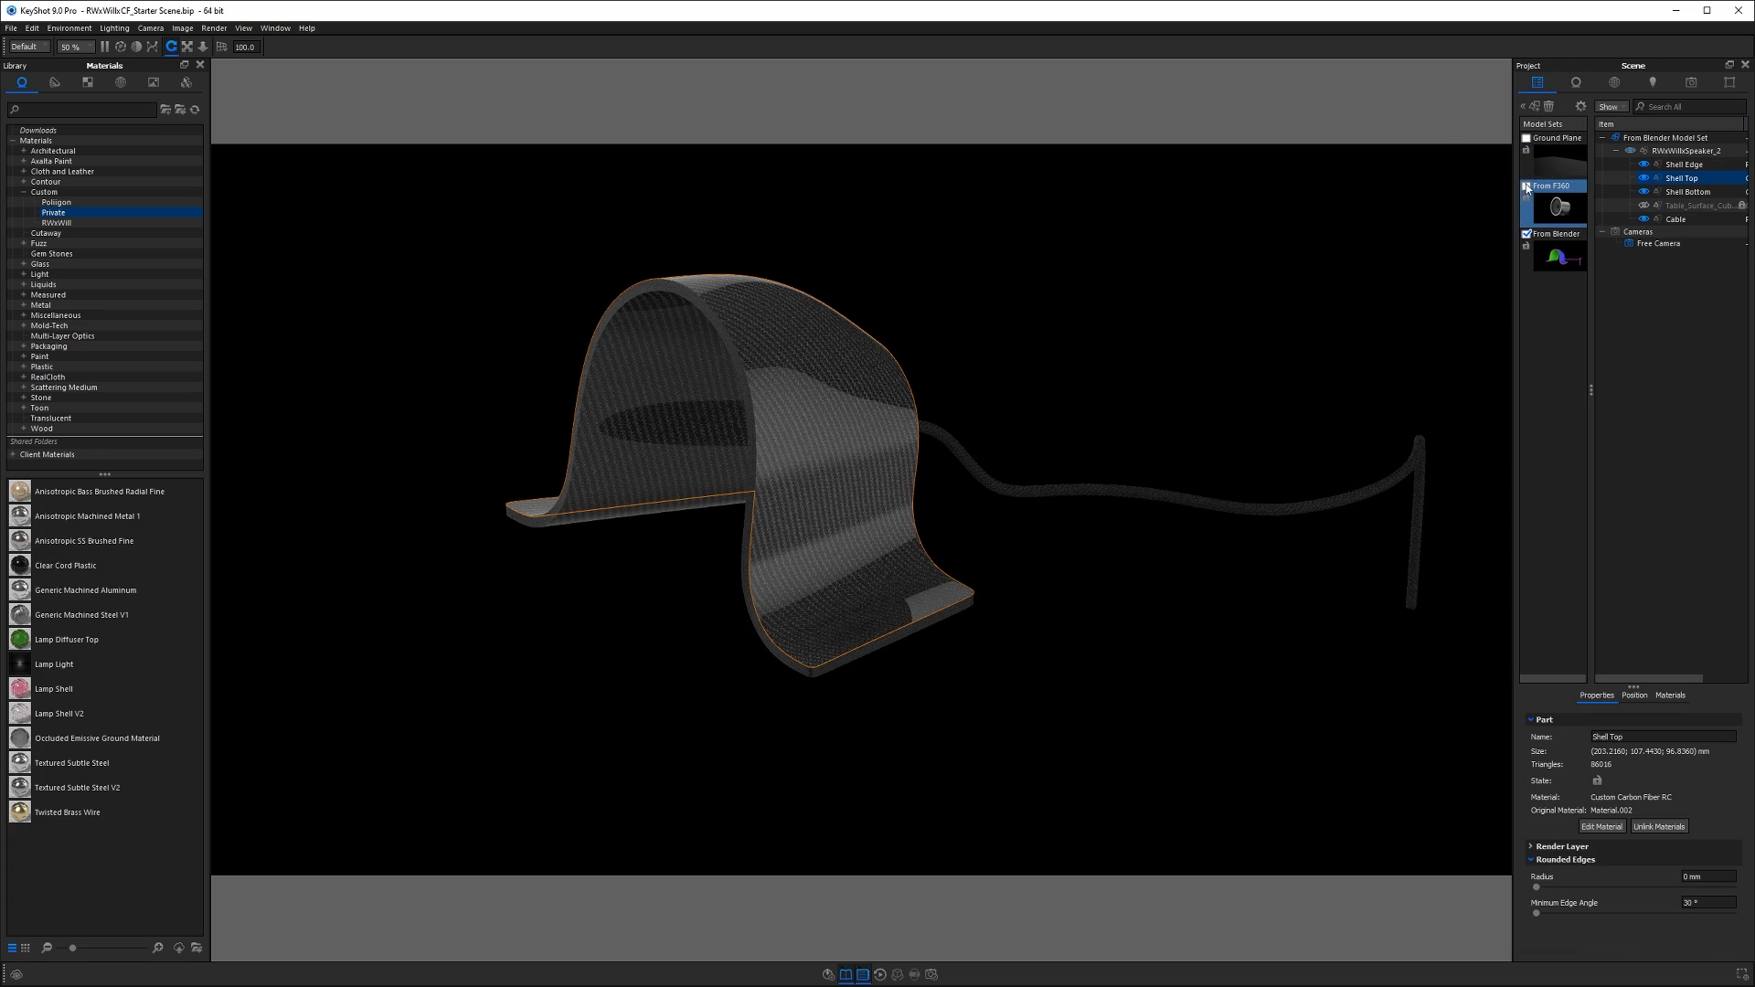
click(1527, 186)
click(1526, 138)
- Hide the material library and orbit and zoom the camera to a lower view of the speaker
drag(1220, 371, 956, 400)
click(960, 405)
key(m)
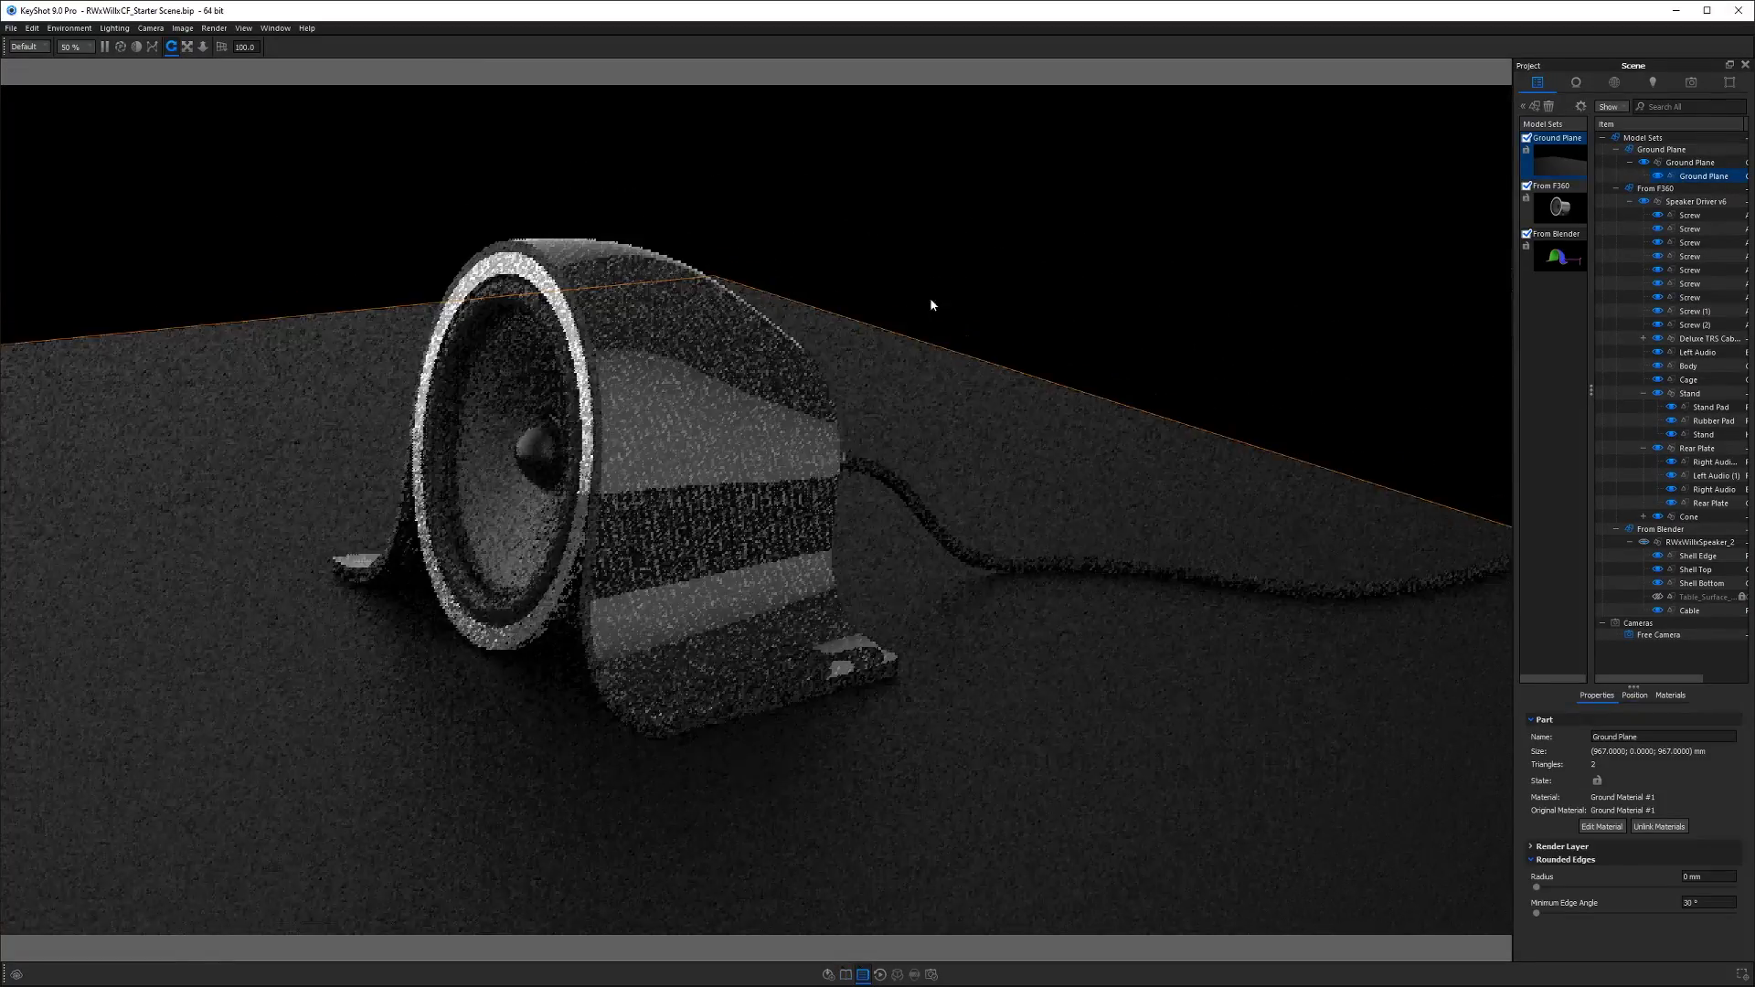
click(932, 282)
drag(932, 283, 391, 145)
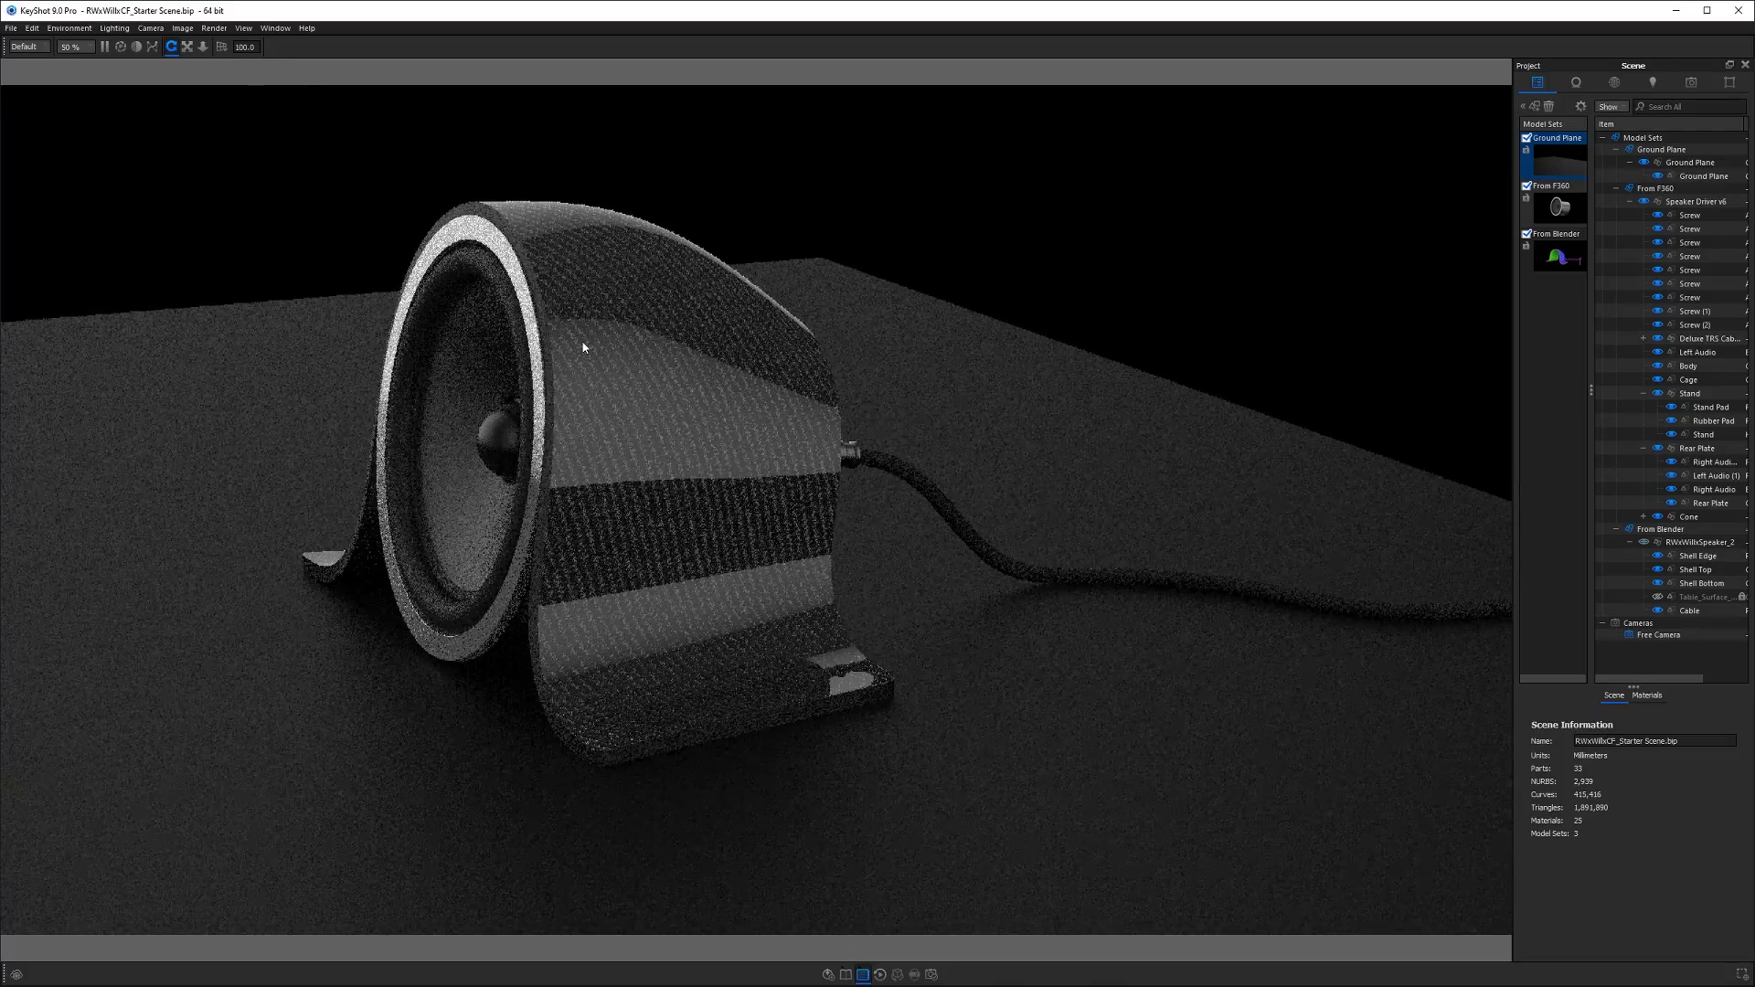
scroll(584, 345, up, 2)
scroll(586, 344, up, 2)
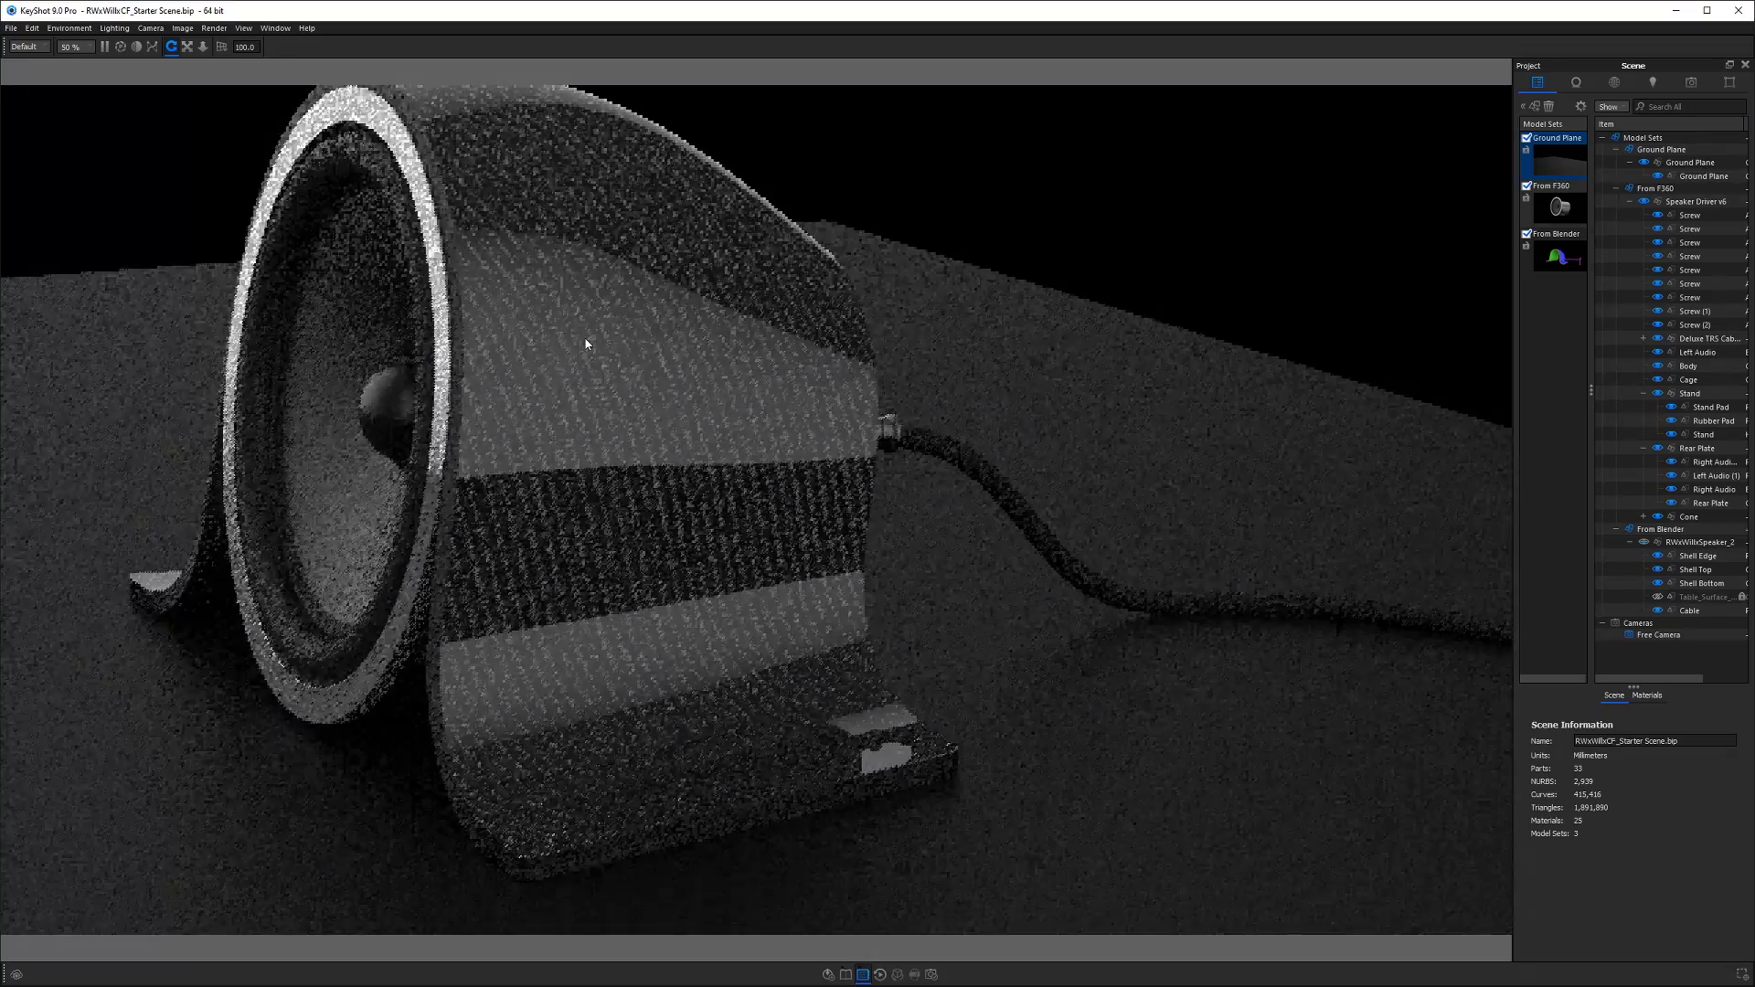
scroll(581, 344, down, 1)
scroll(549, 384, up, 1)
scroll(541, 384, down, 1)
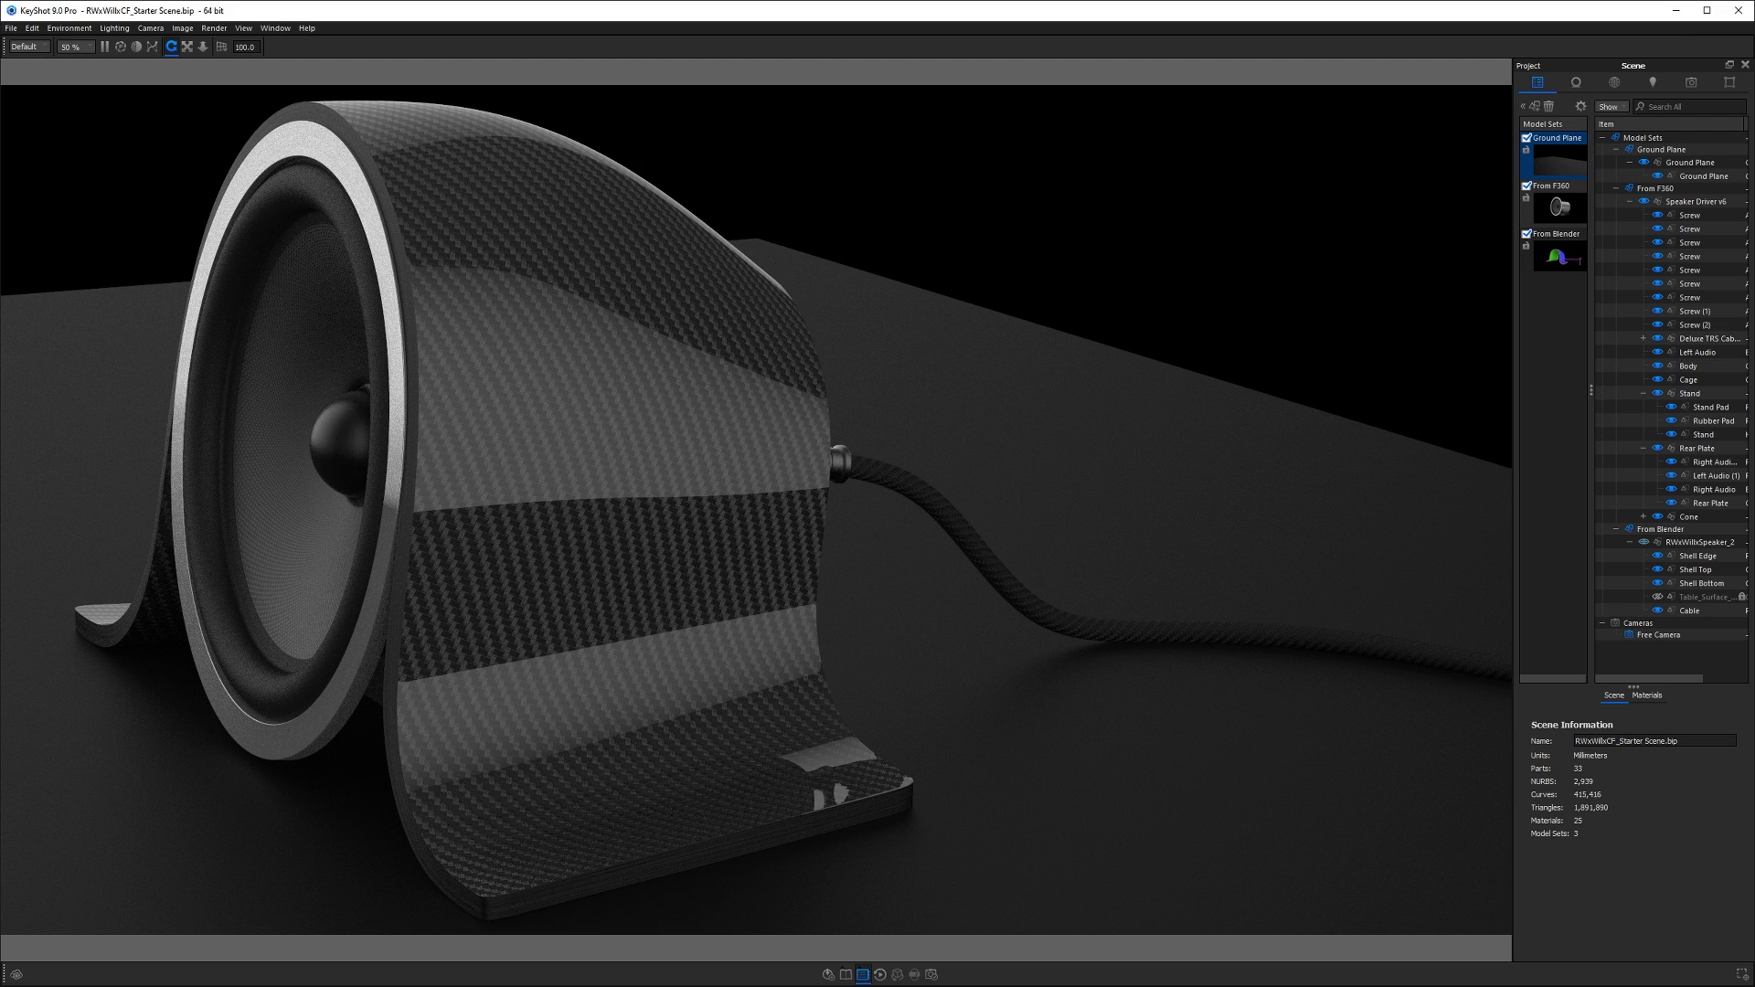
- Add a new Photographic image style with contrast raised to 0.072
click(1730, 83)
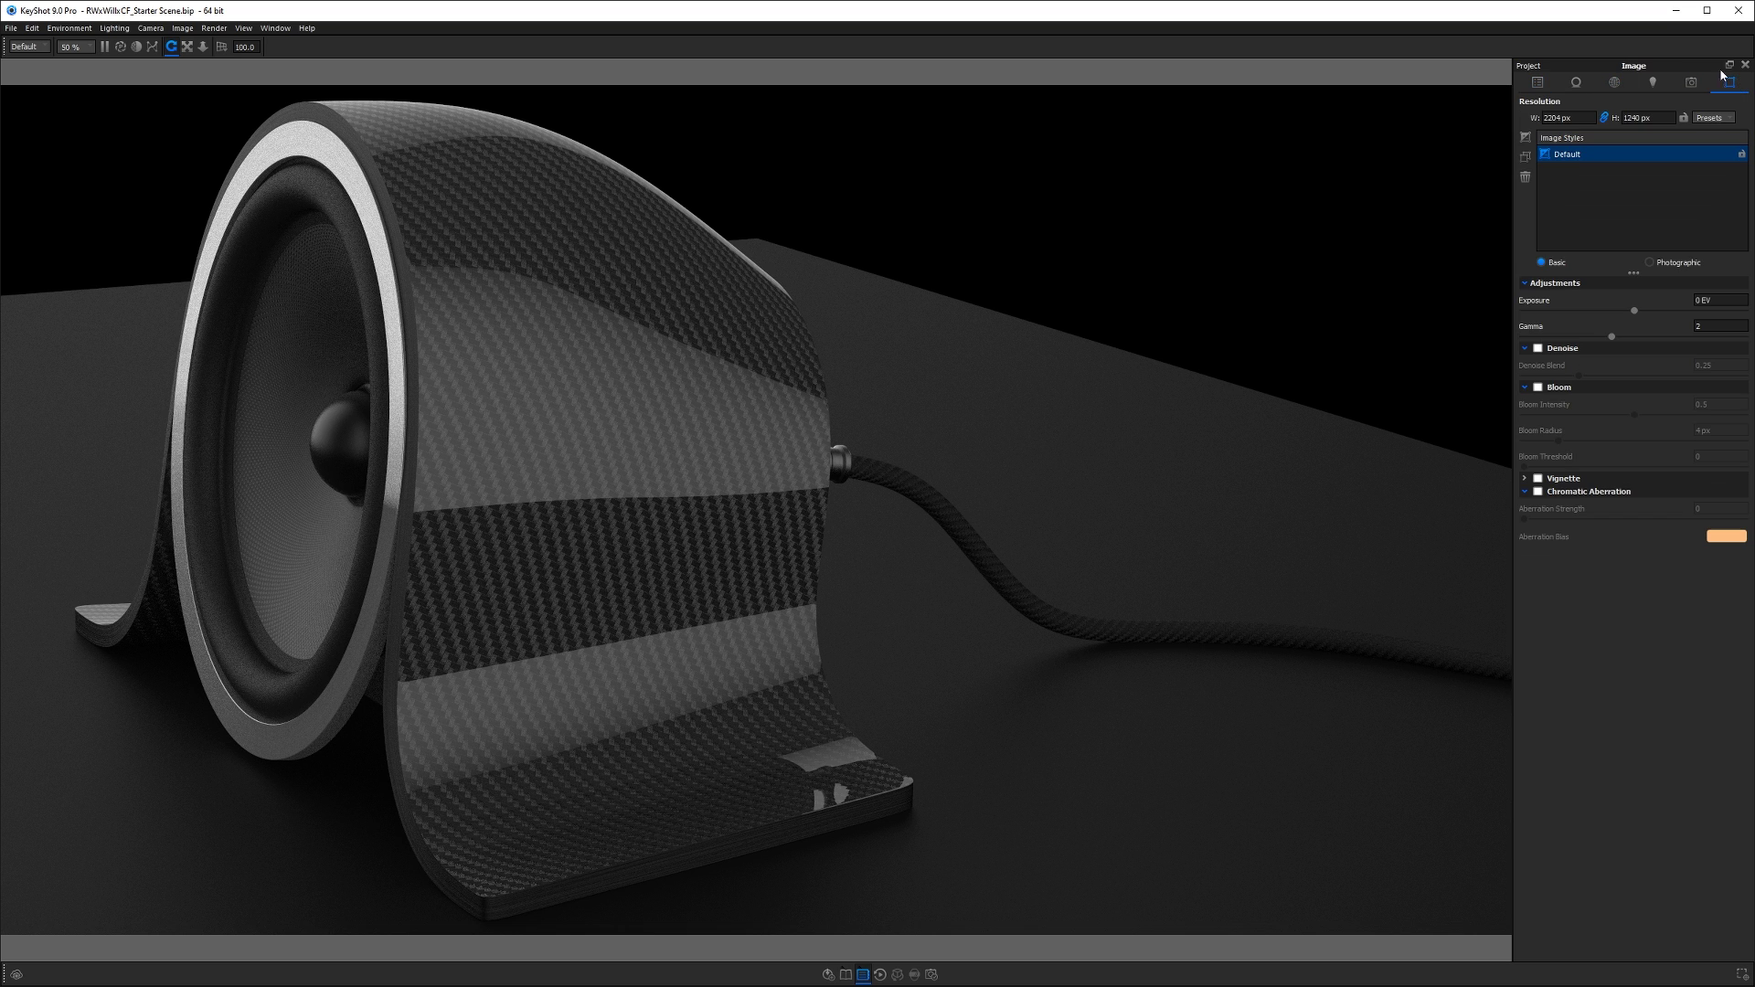
click(1526, 137)
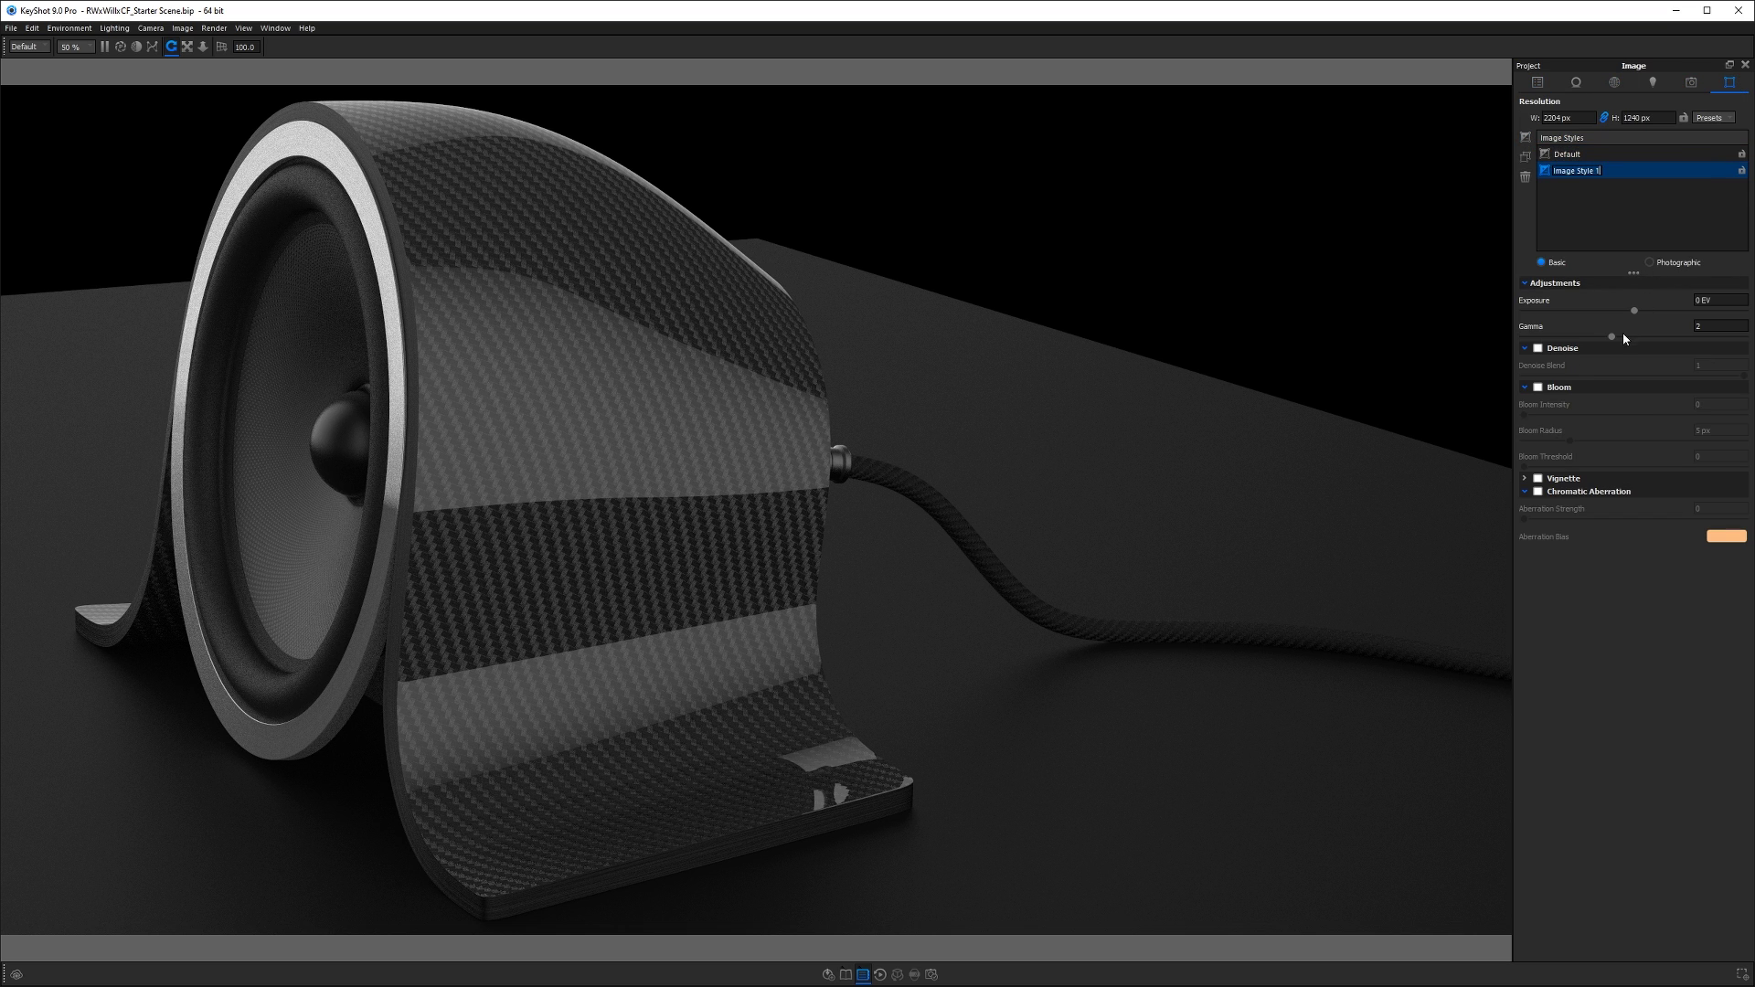
click(1653, 267)
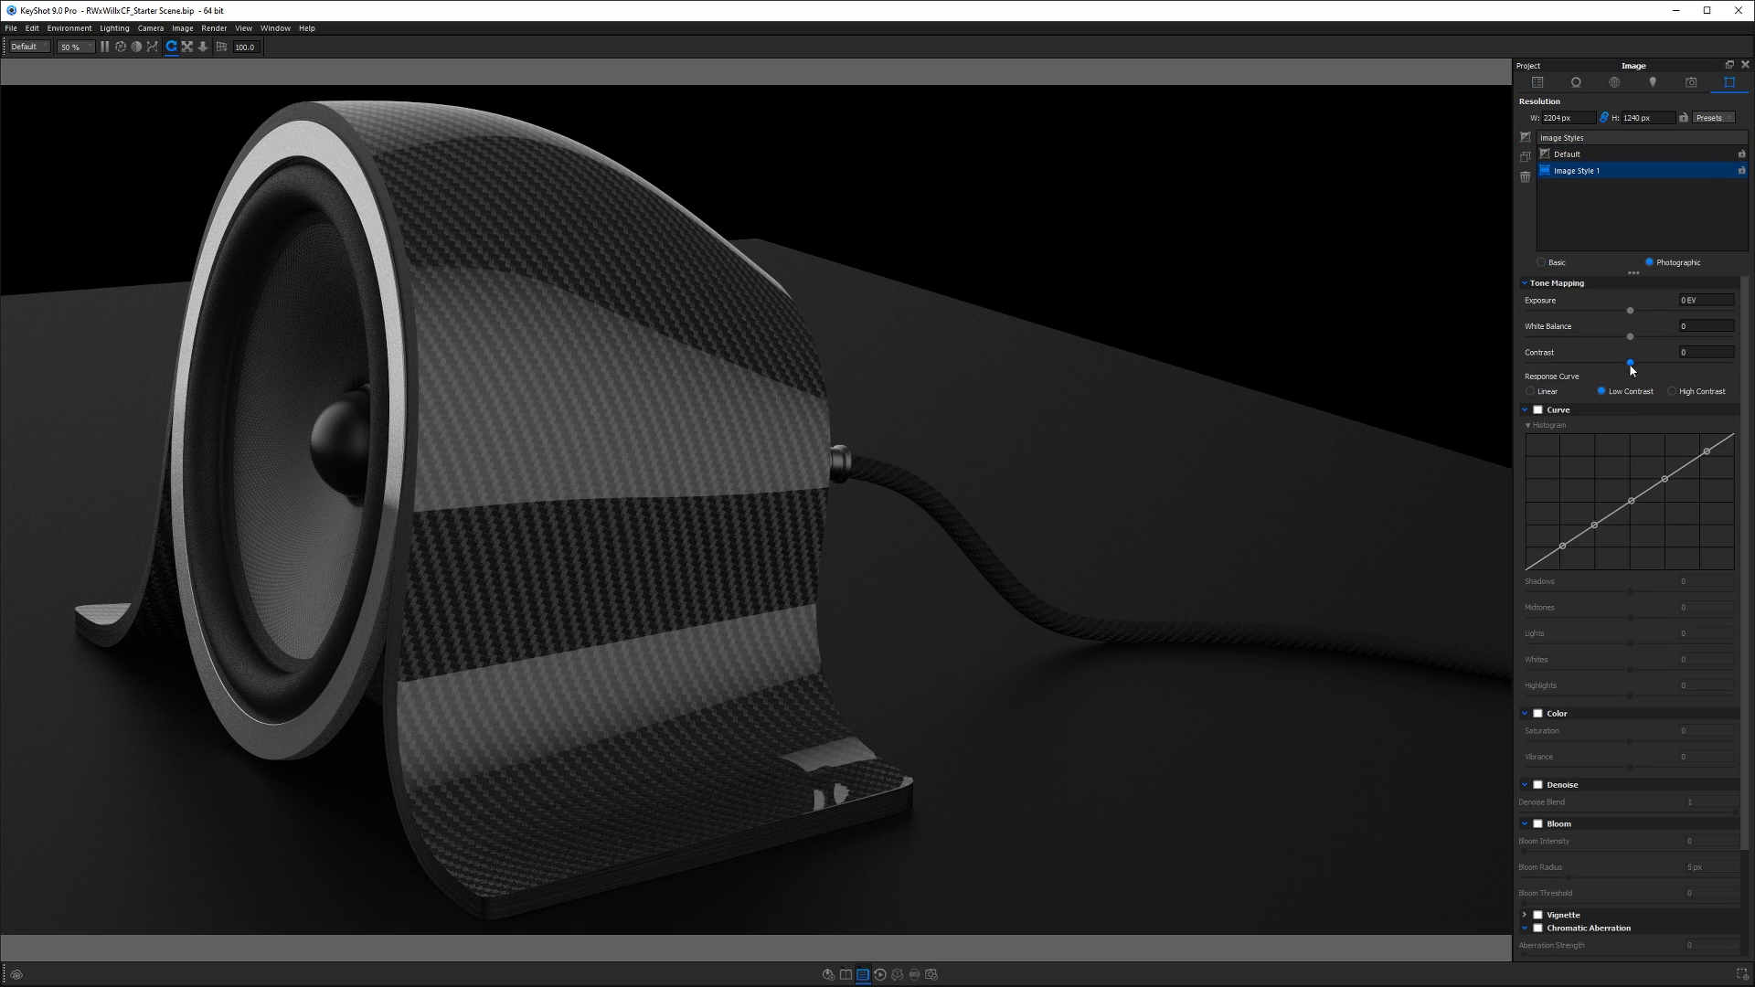
drag(1631, 363, 1651, 315)
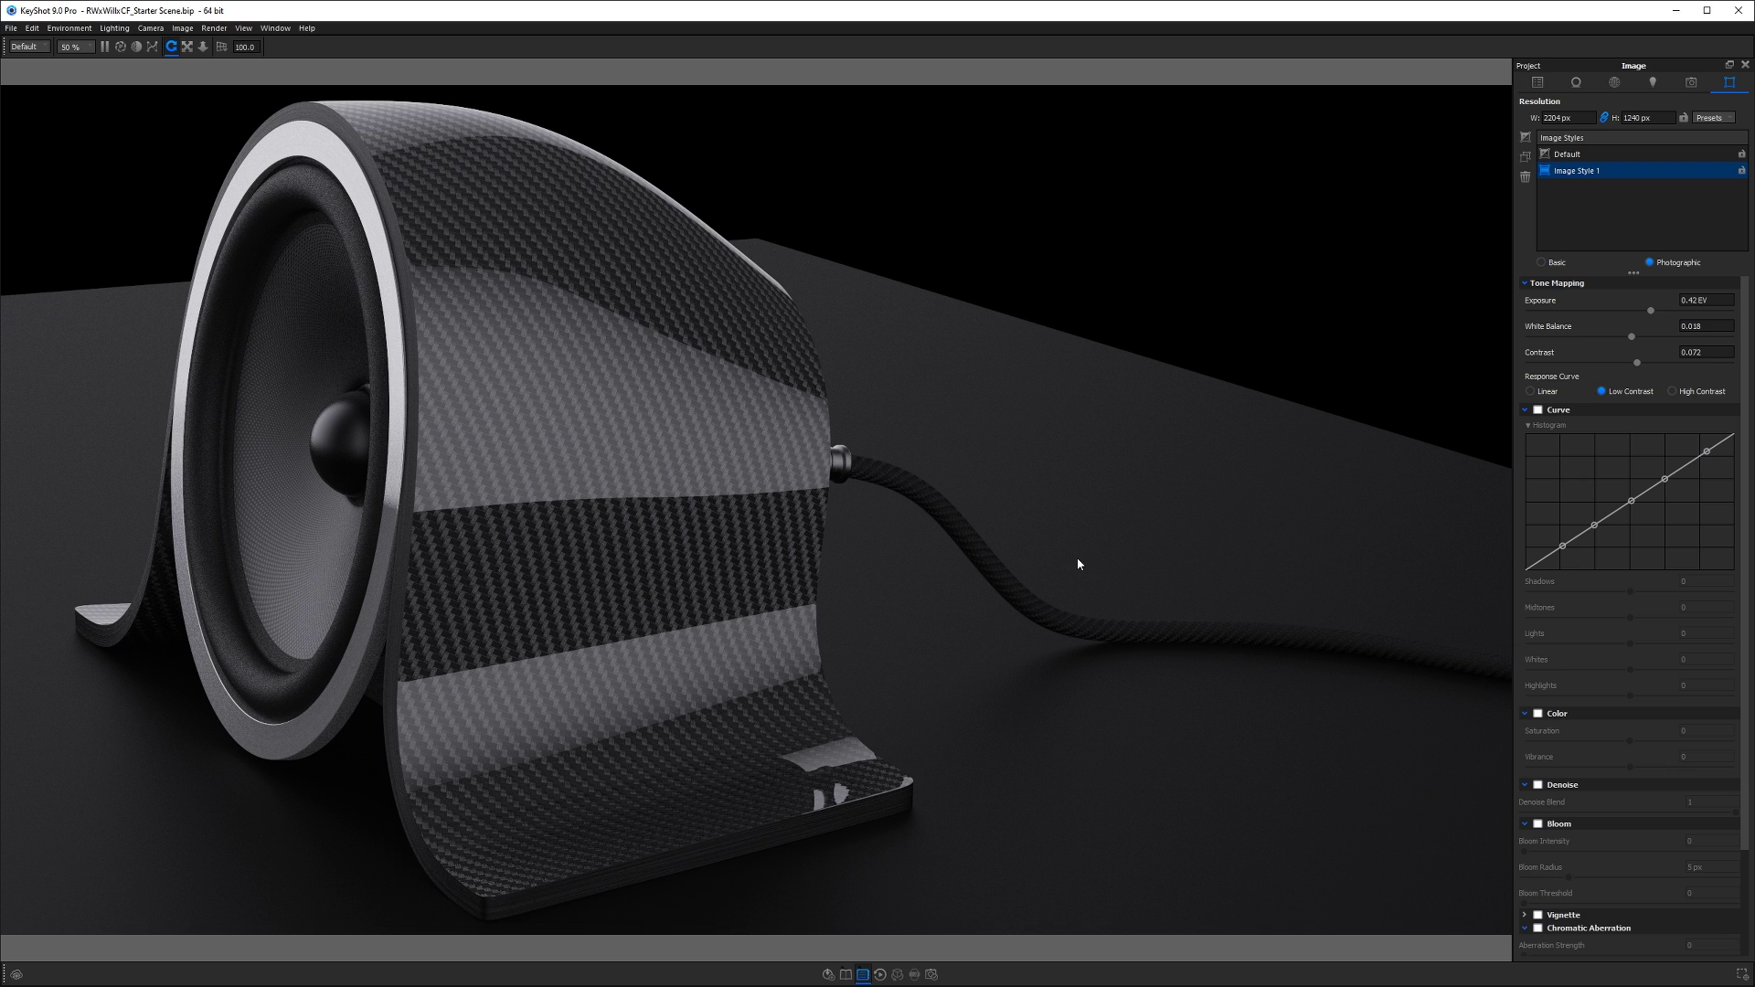
- Enable Bloom with intensity 0.5, radius 40 px and threshold 0.388
click(1537, 824)
scroll(1594, 782, down, 3)
drag(1523, 725, 1677, 721)
key(Tab)
text(40)
key(Return)
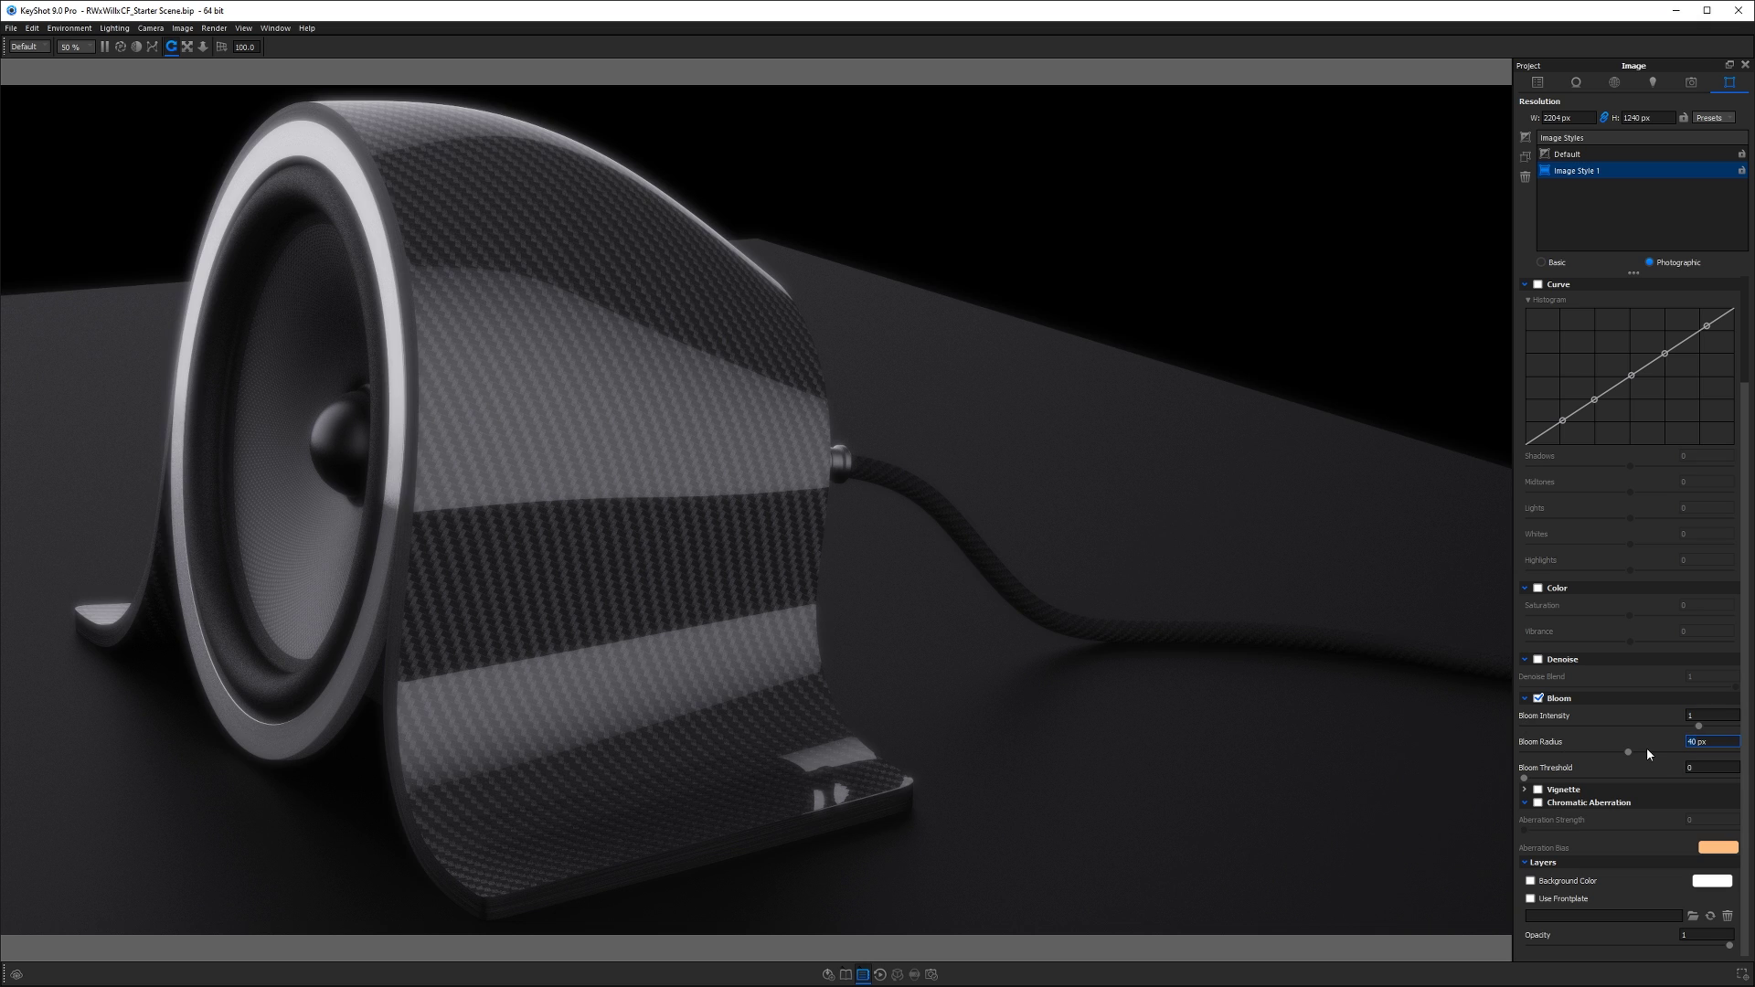
click(1525, 779)
drag(1525, 779, 1565, 783)
click(1714, 716)
text(0.5)
key(Return)
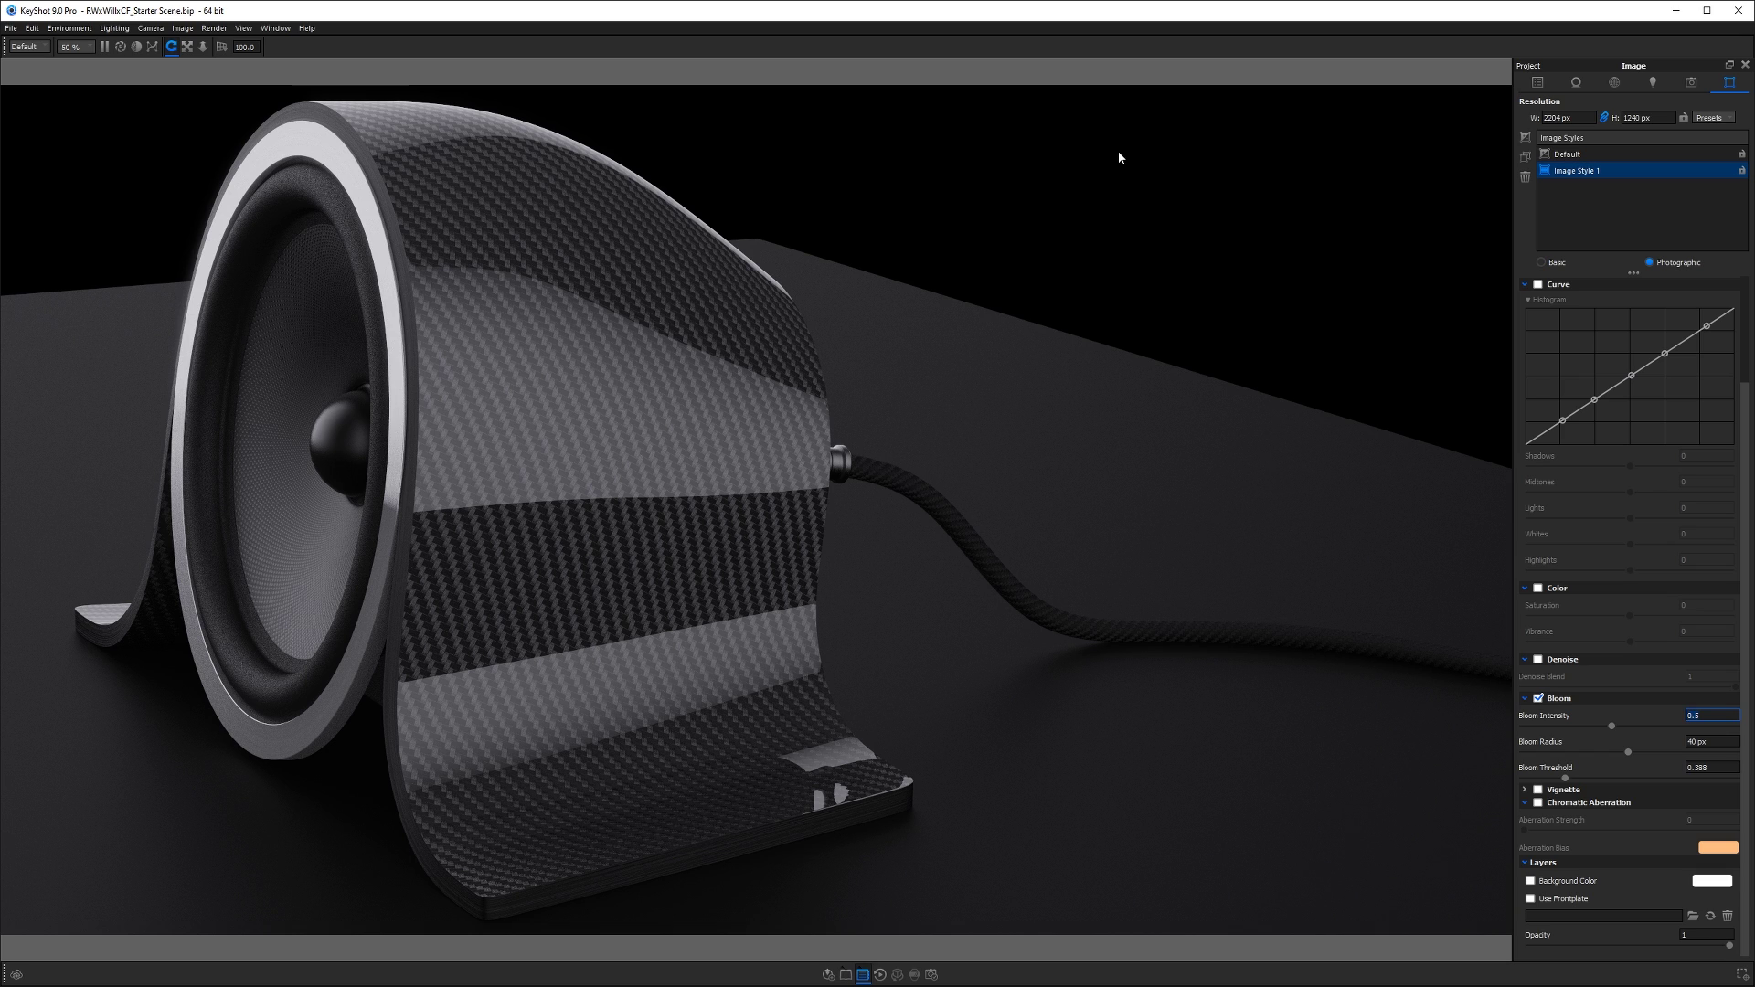
- Pause the live render and Save As, changing 'Starter' to 'Finished' in the .bip file name
click(104, 46)
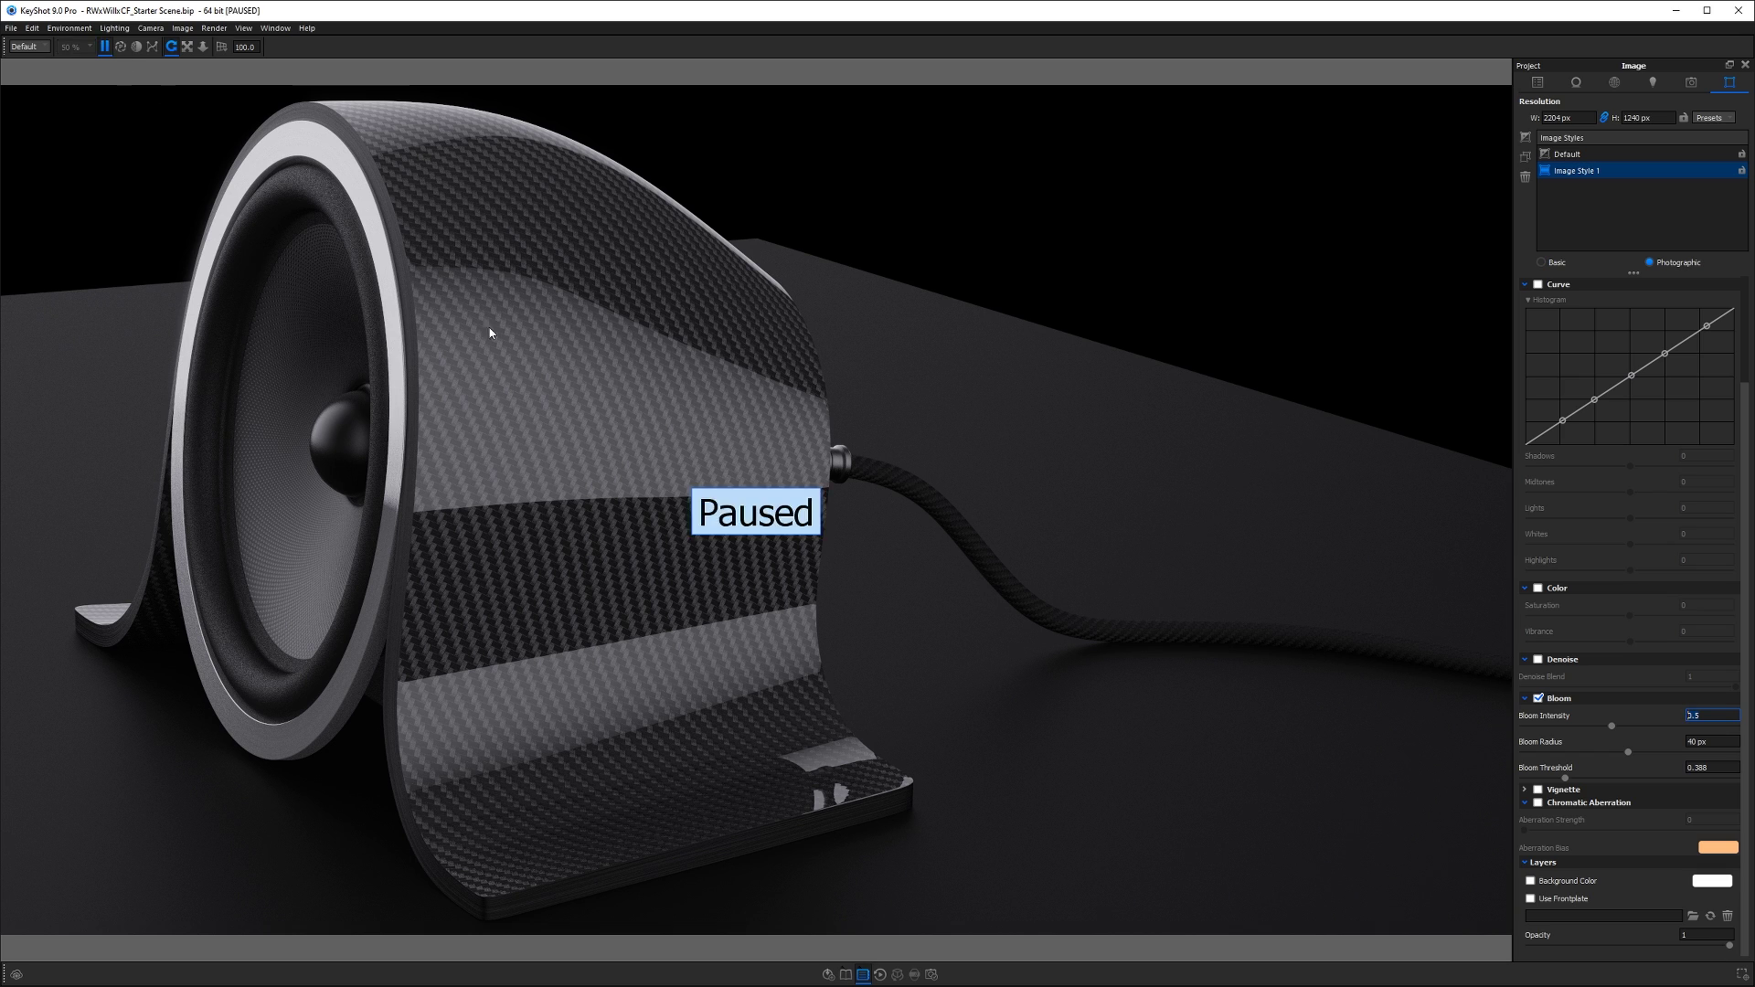
click(18, 29)
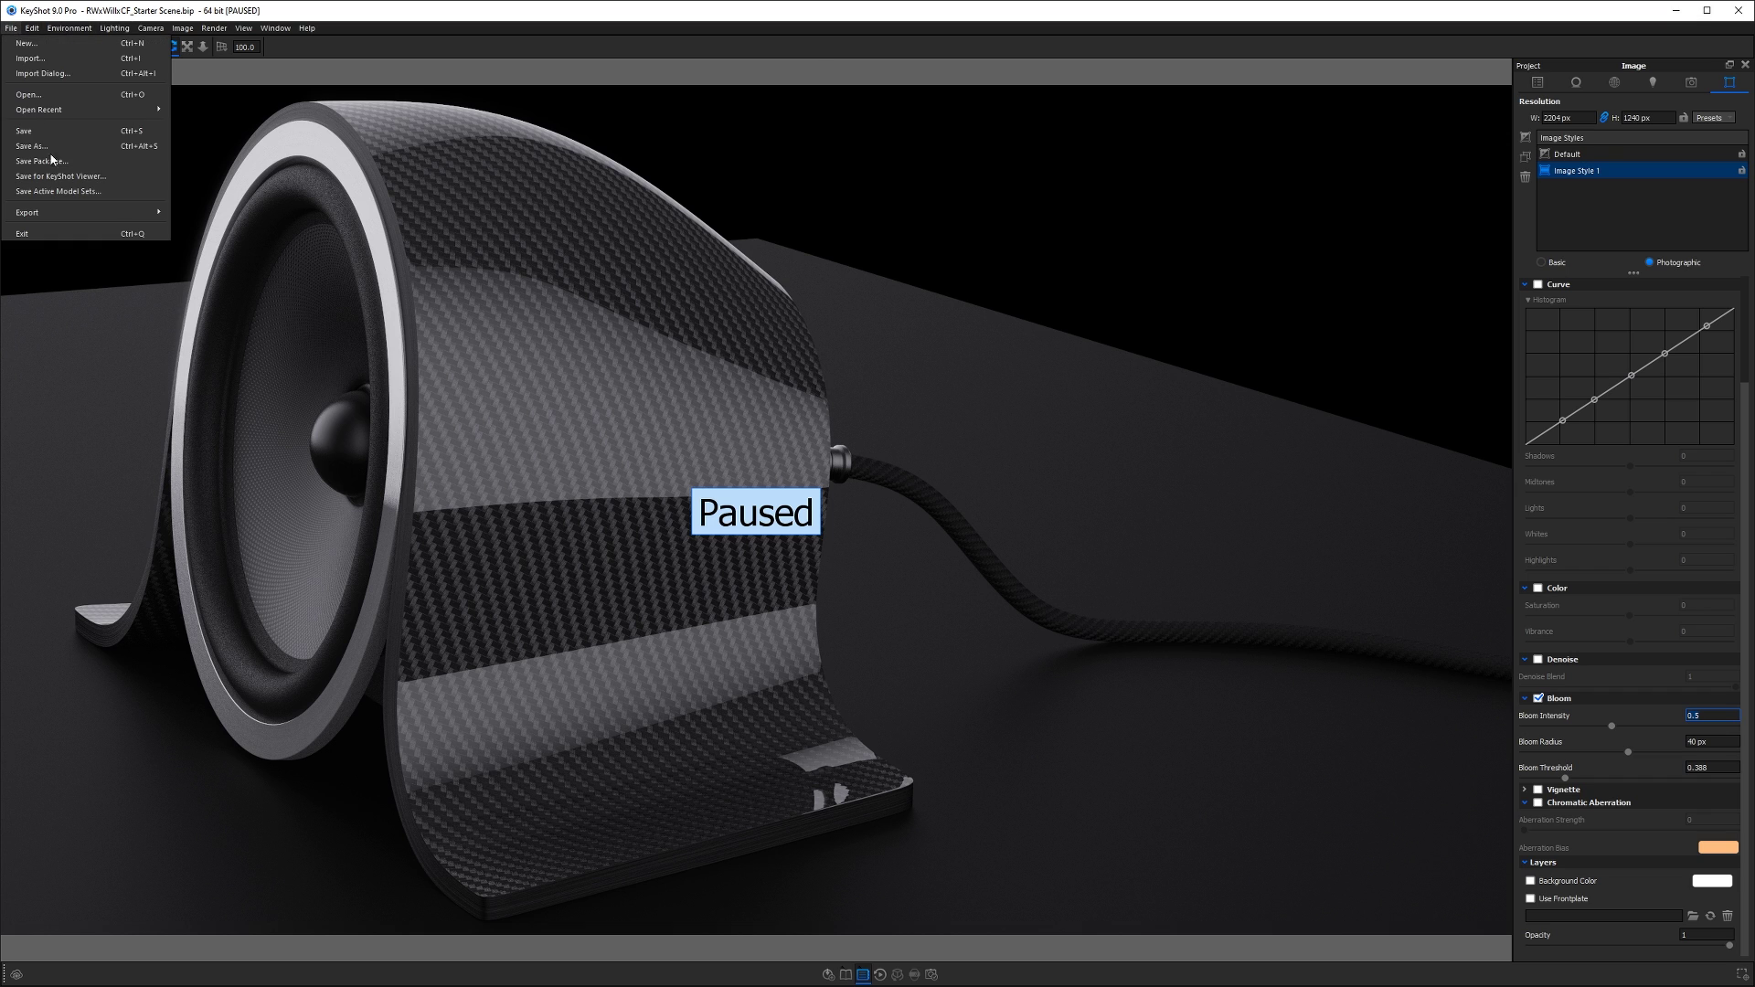
click(152, 156)
click(245, 509)
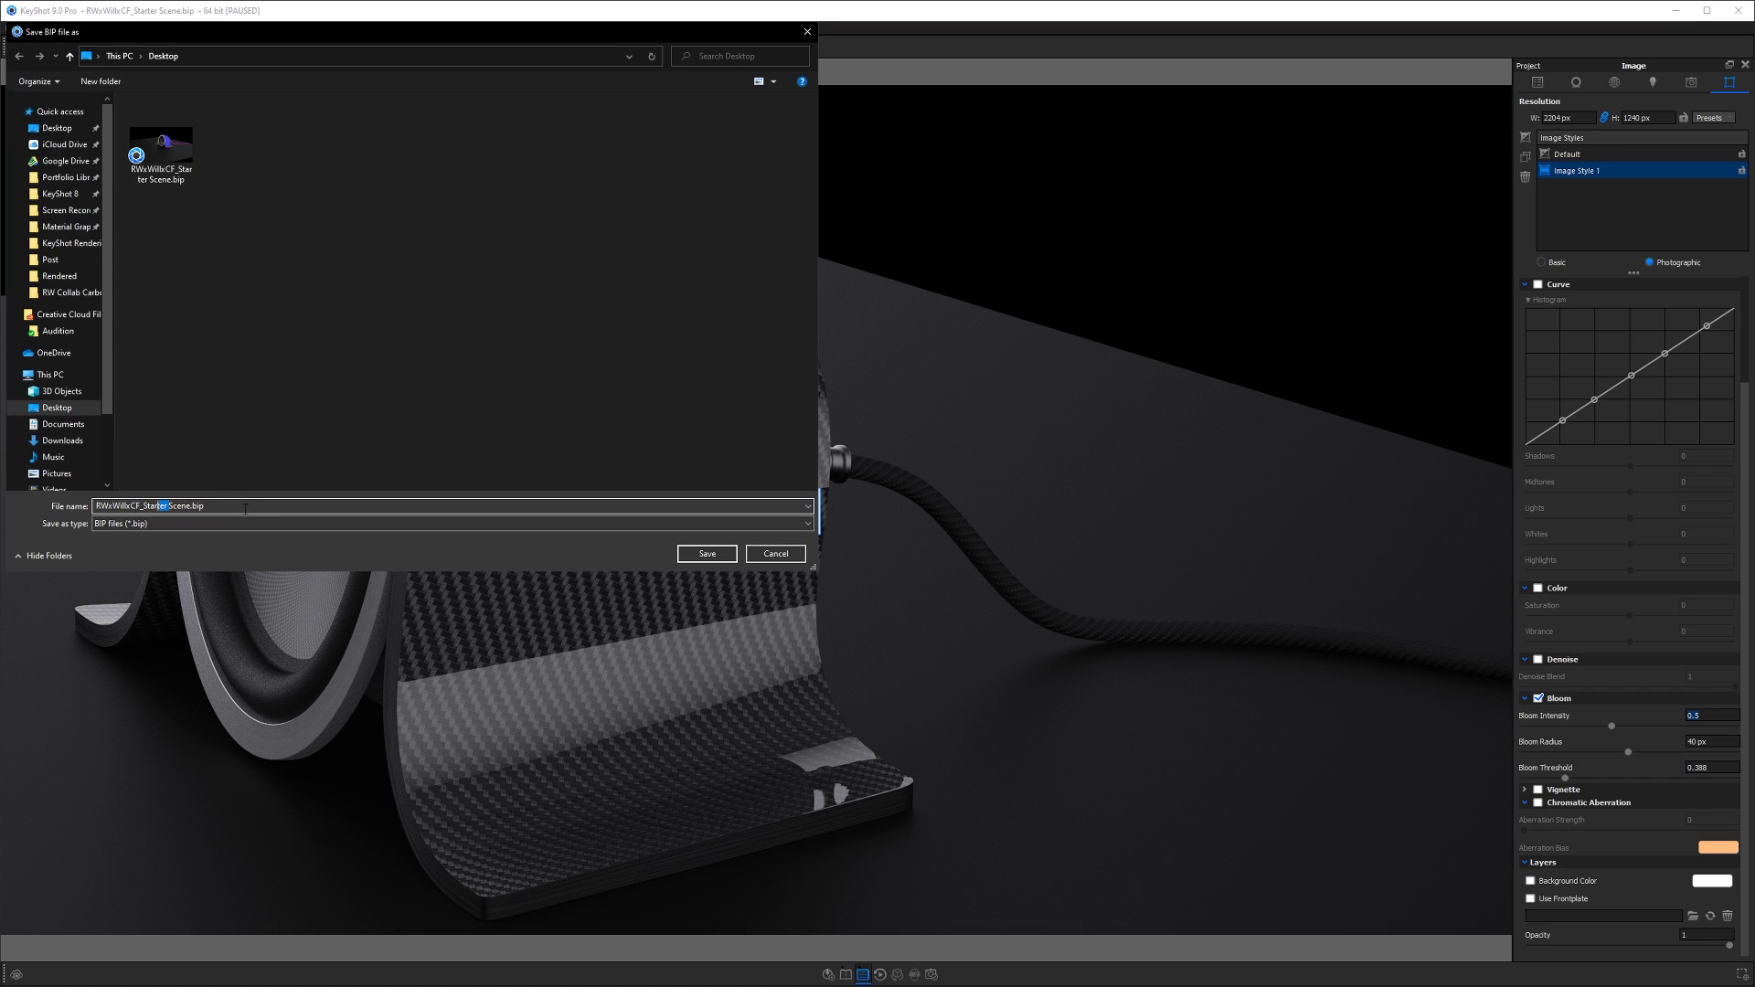
key(shift+Left)
key(shift+Left)
key(shift+Left)
key(shift+Left)
text(Finished)
click(707, 554)
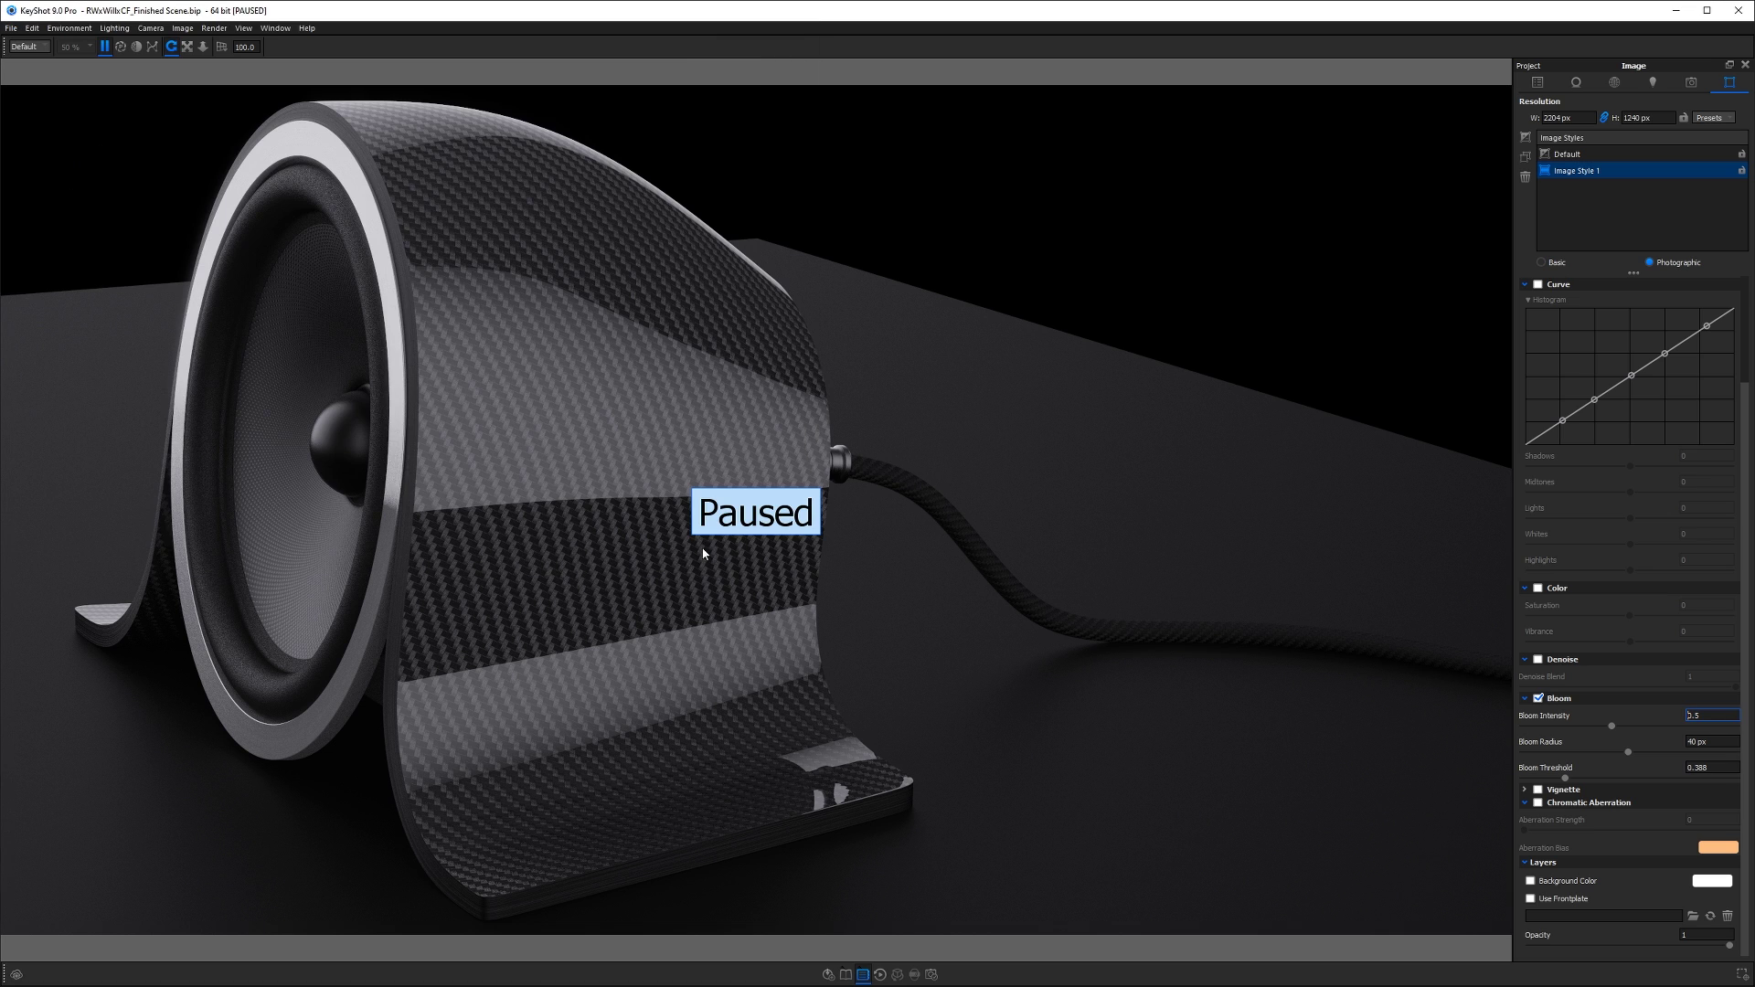